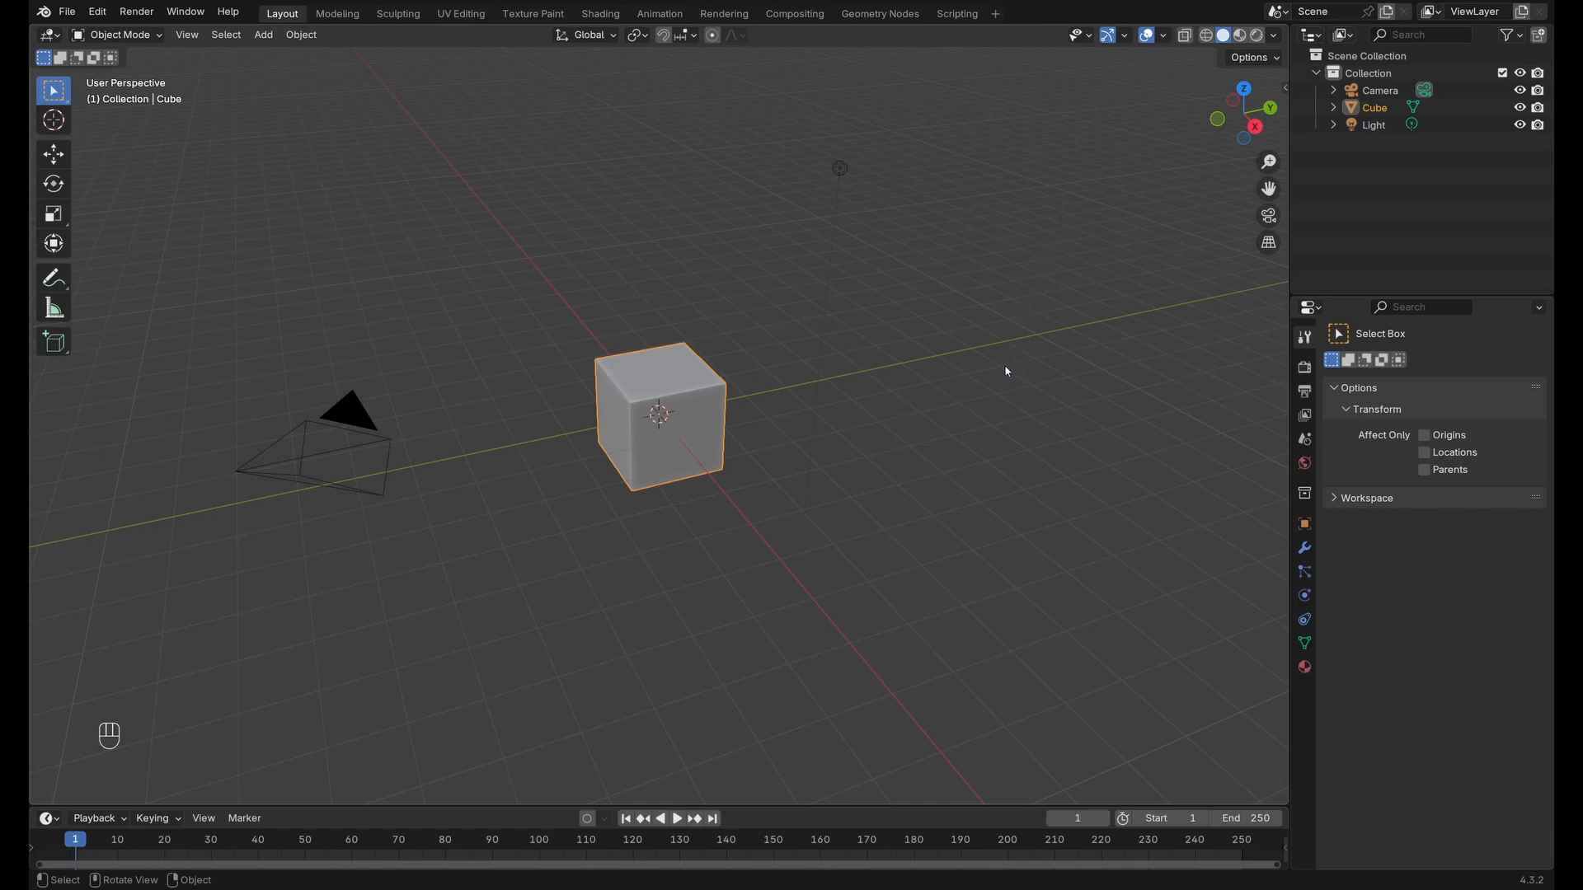
# Delete the default camera, cube and light from the scene.
pyautogui.moveTo(943, 385); pyautogui.dragTo(951, 378, button='middle')
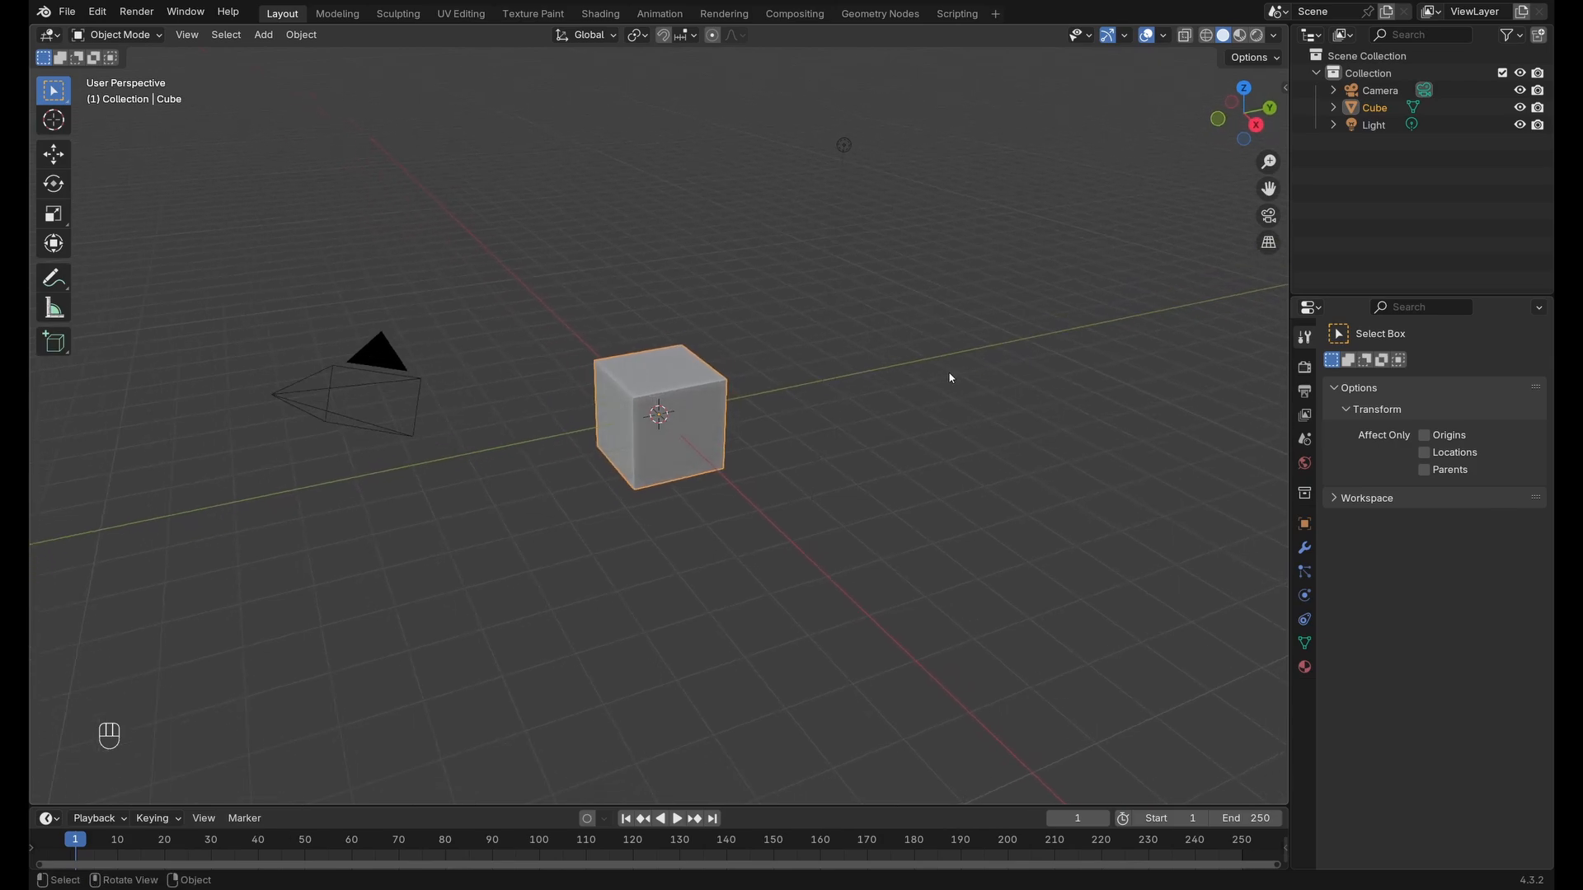
pyautogui.moveTo(230, 96); pyautogui.dragTo(1109, 712)
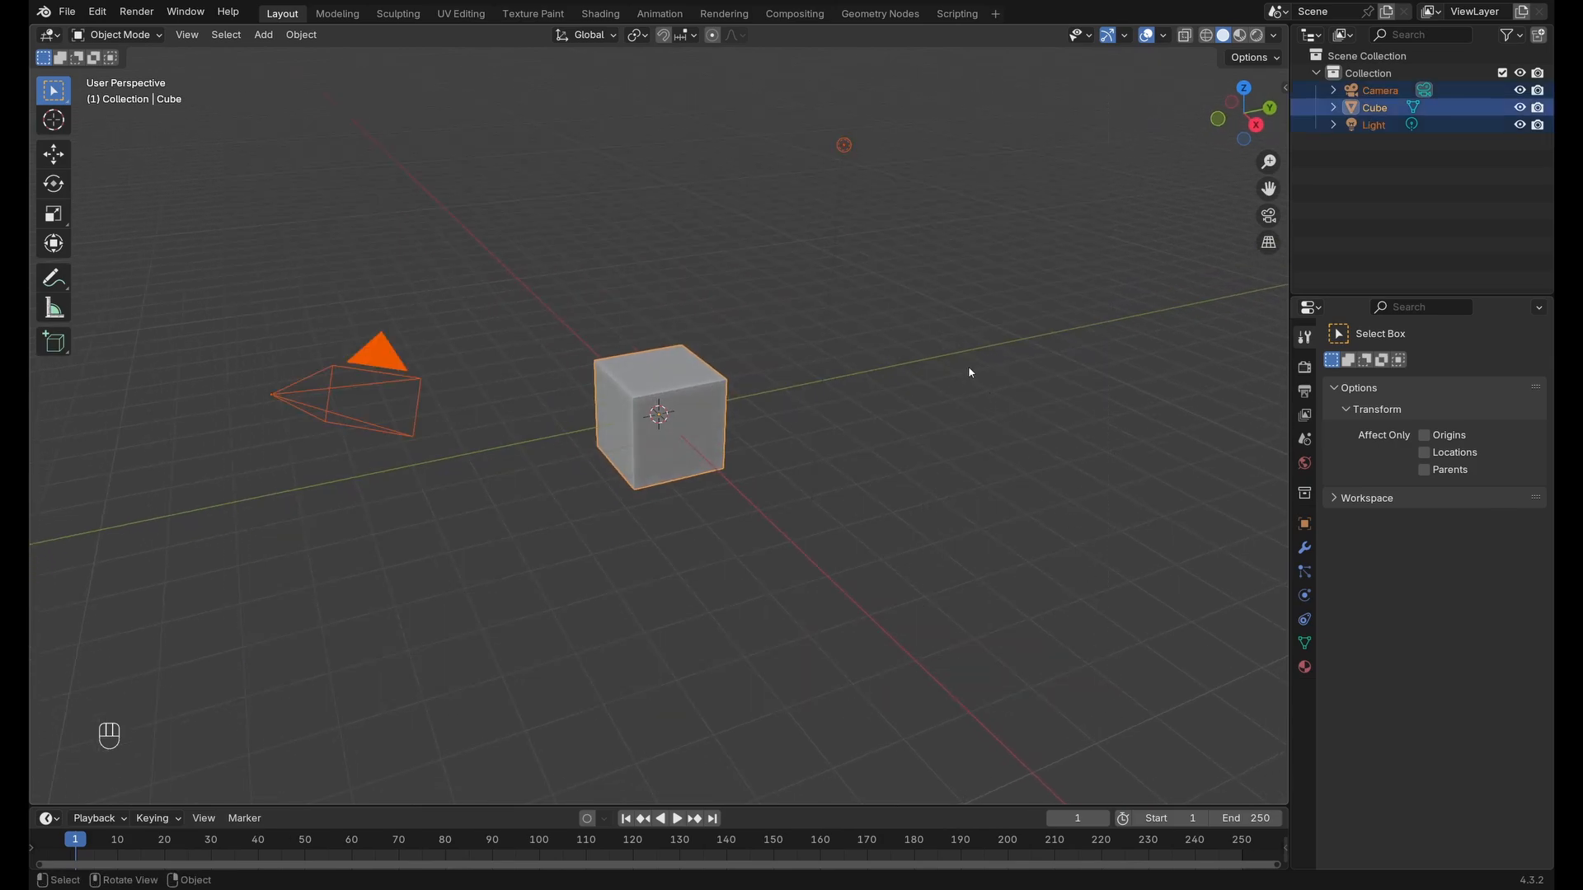
pyautogui.press('x')
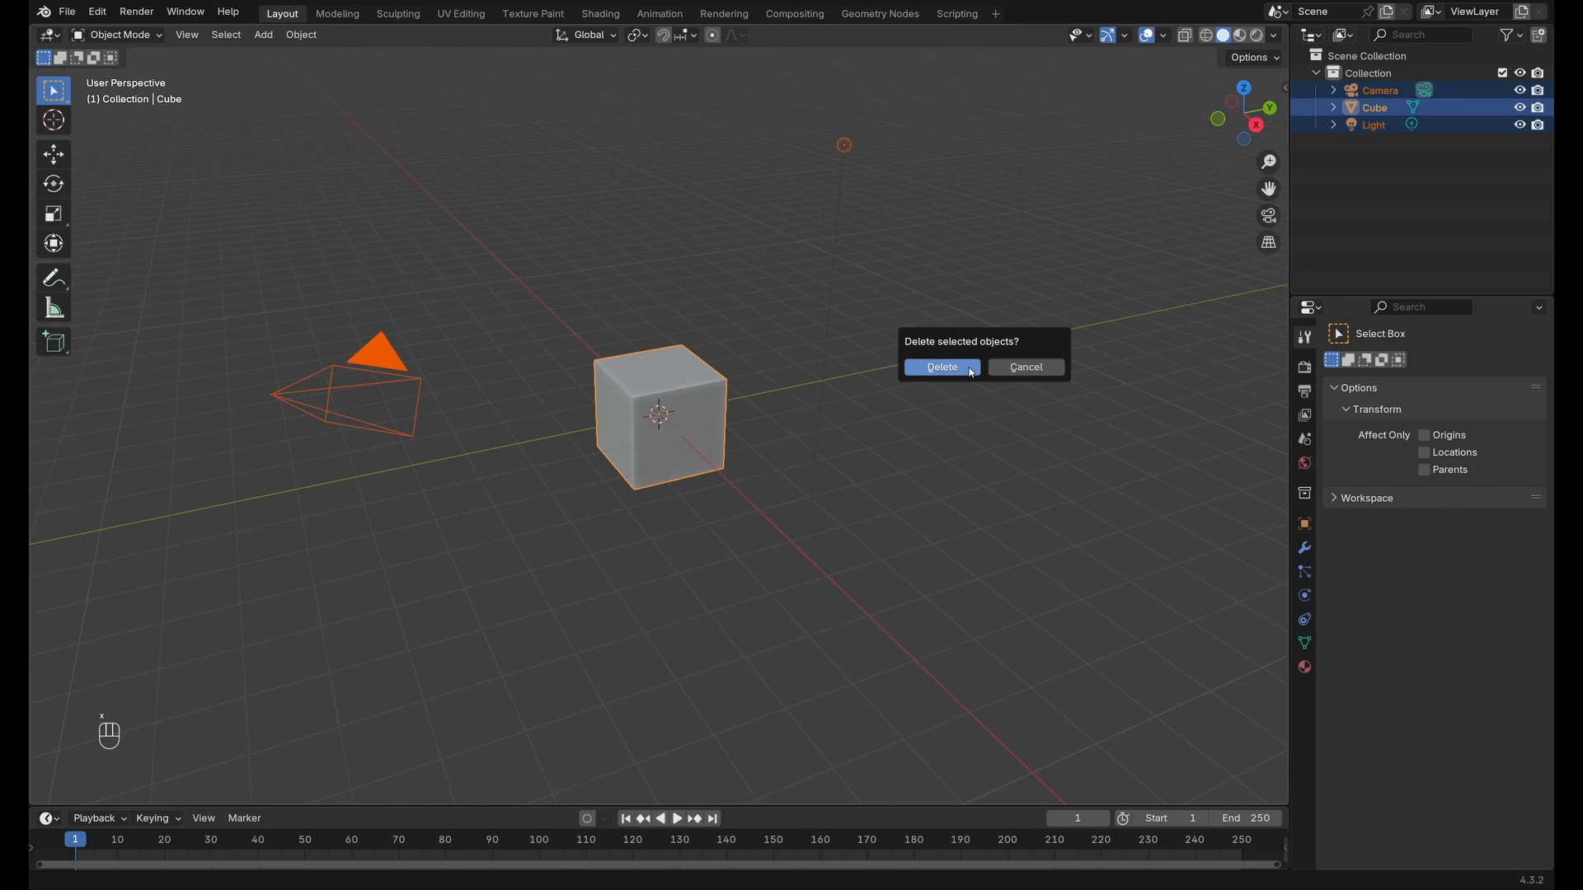
pyautogui.click(944, 368)
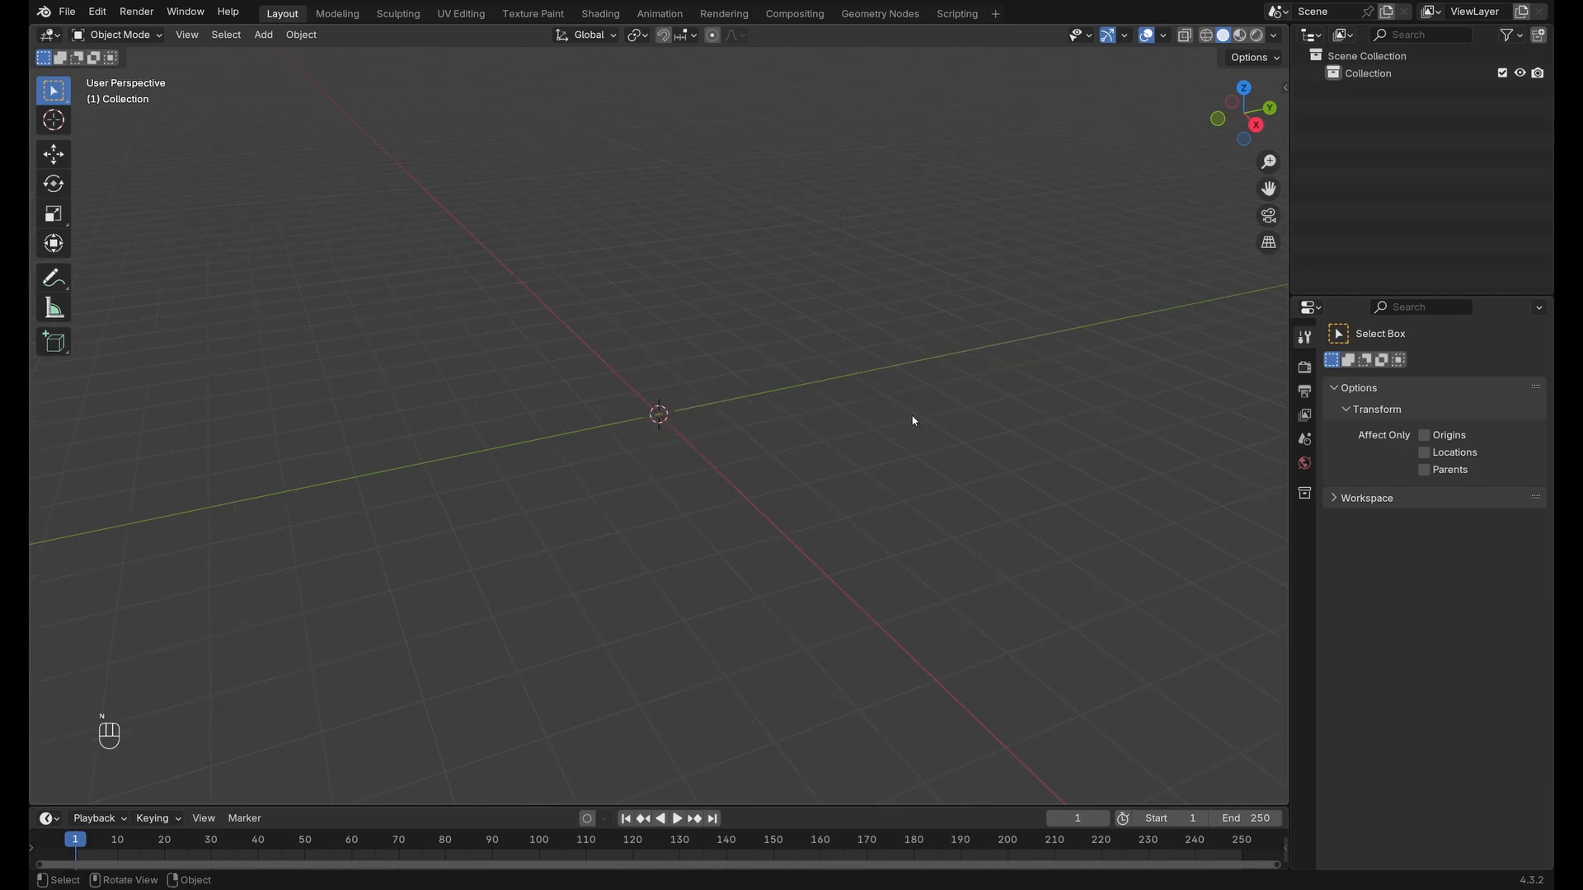
pyautogui.click(1274, 36)
pyautogui.moveTo(762, 328); pyautogui.dragTo(763, 339, button='middle')
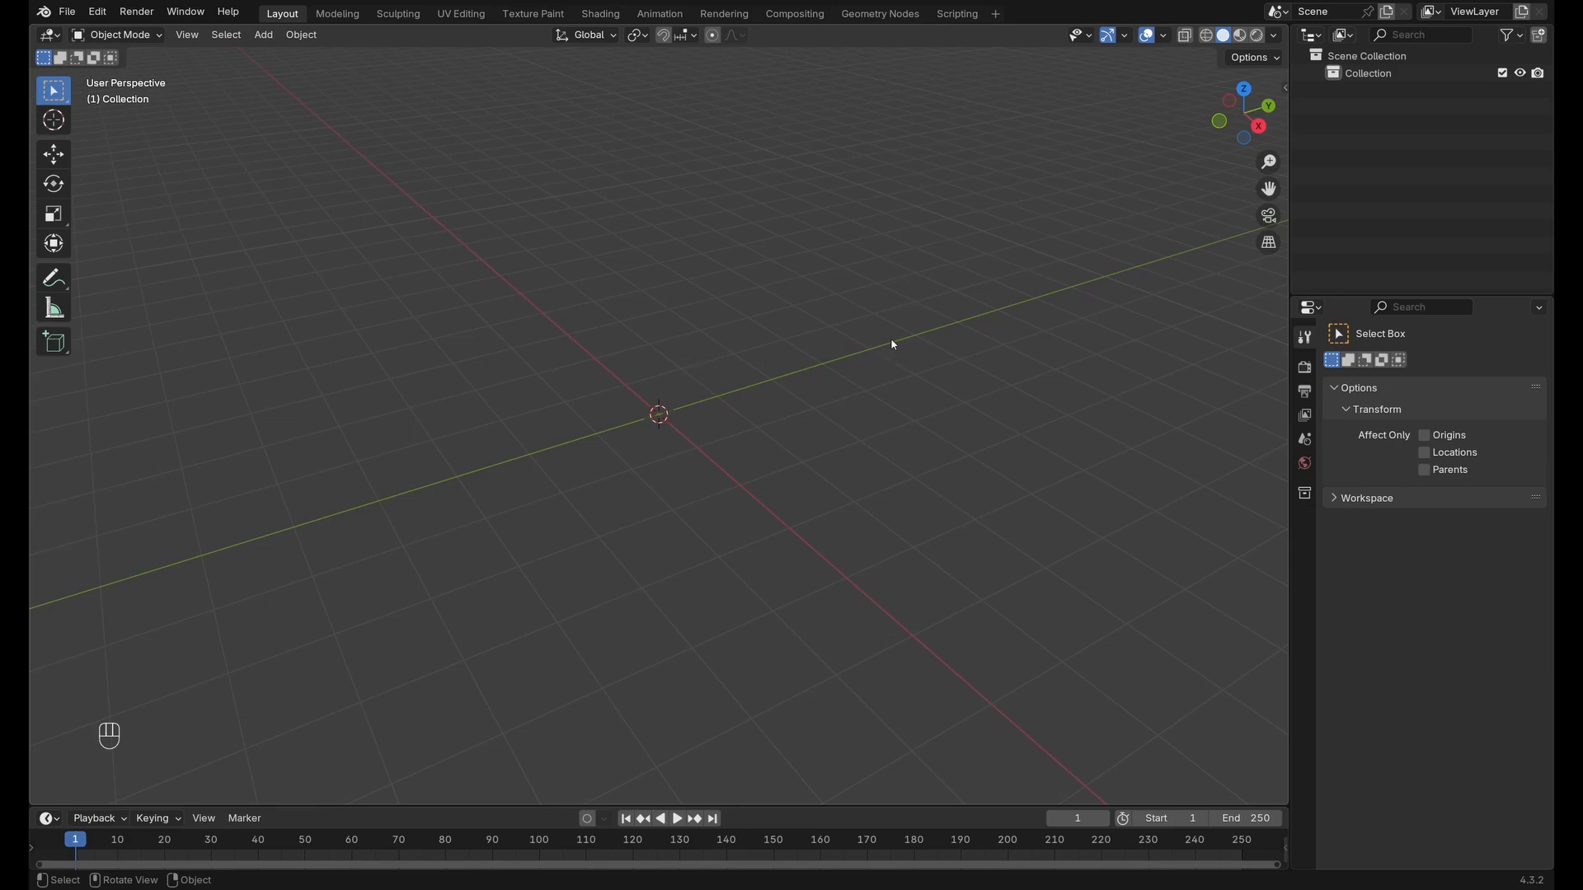
pyautogui.moveTo(892, 344); pyautogui.dragTo(891, 338, button='middle')
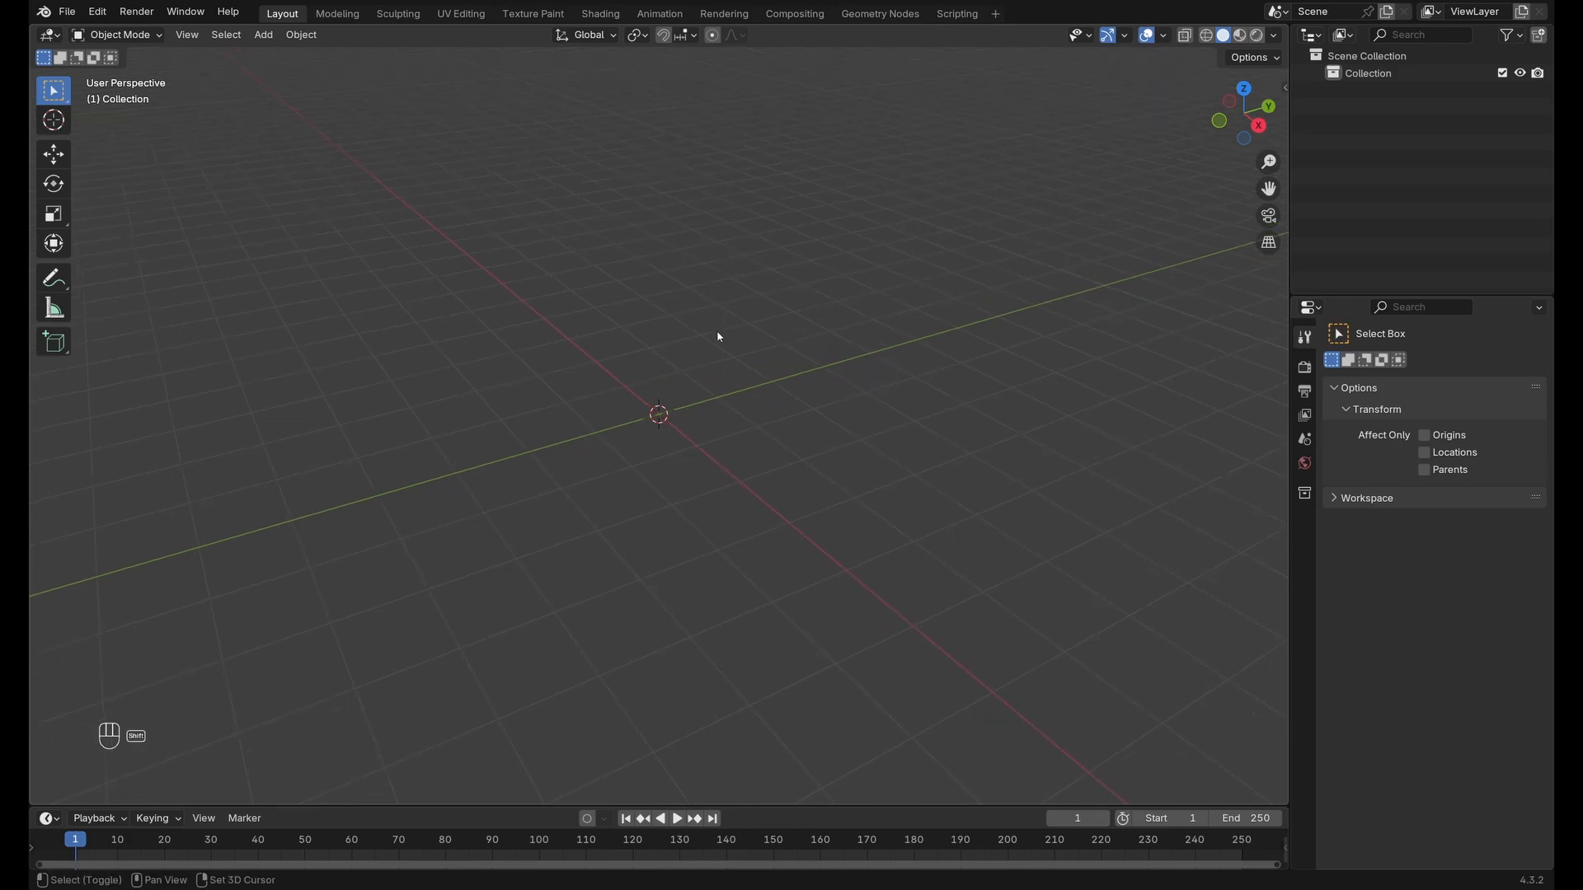
# Add an ico sphere mesh at the origin and set its subdivisions to 1.
pyautogui.hotkey('shift', 'a')
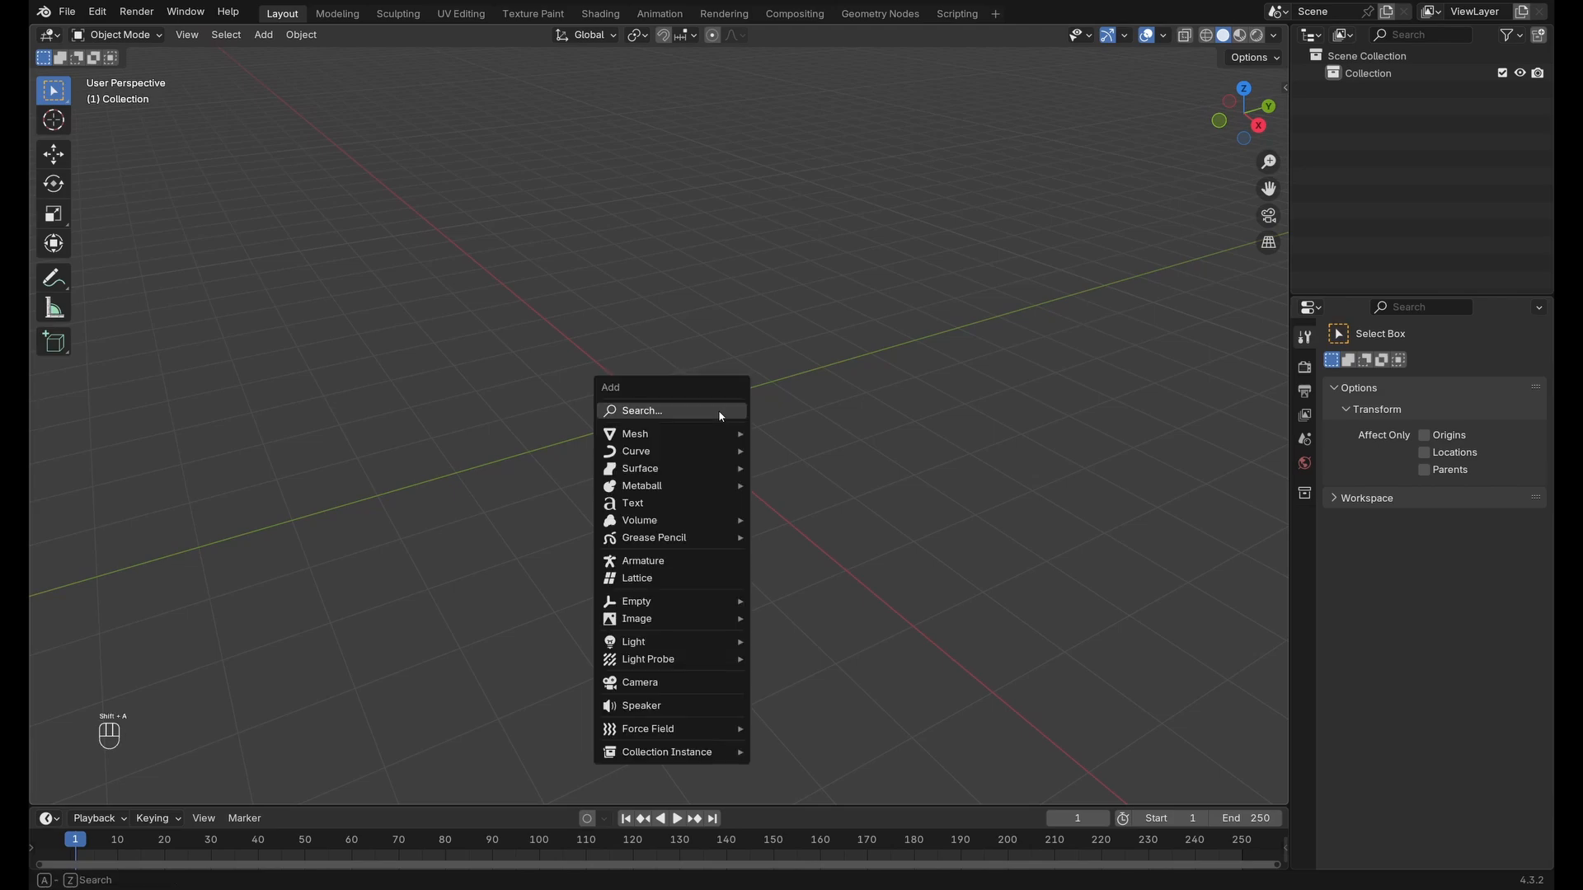
pyautogui.moveTo(717, 434)
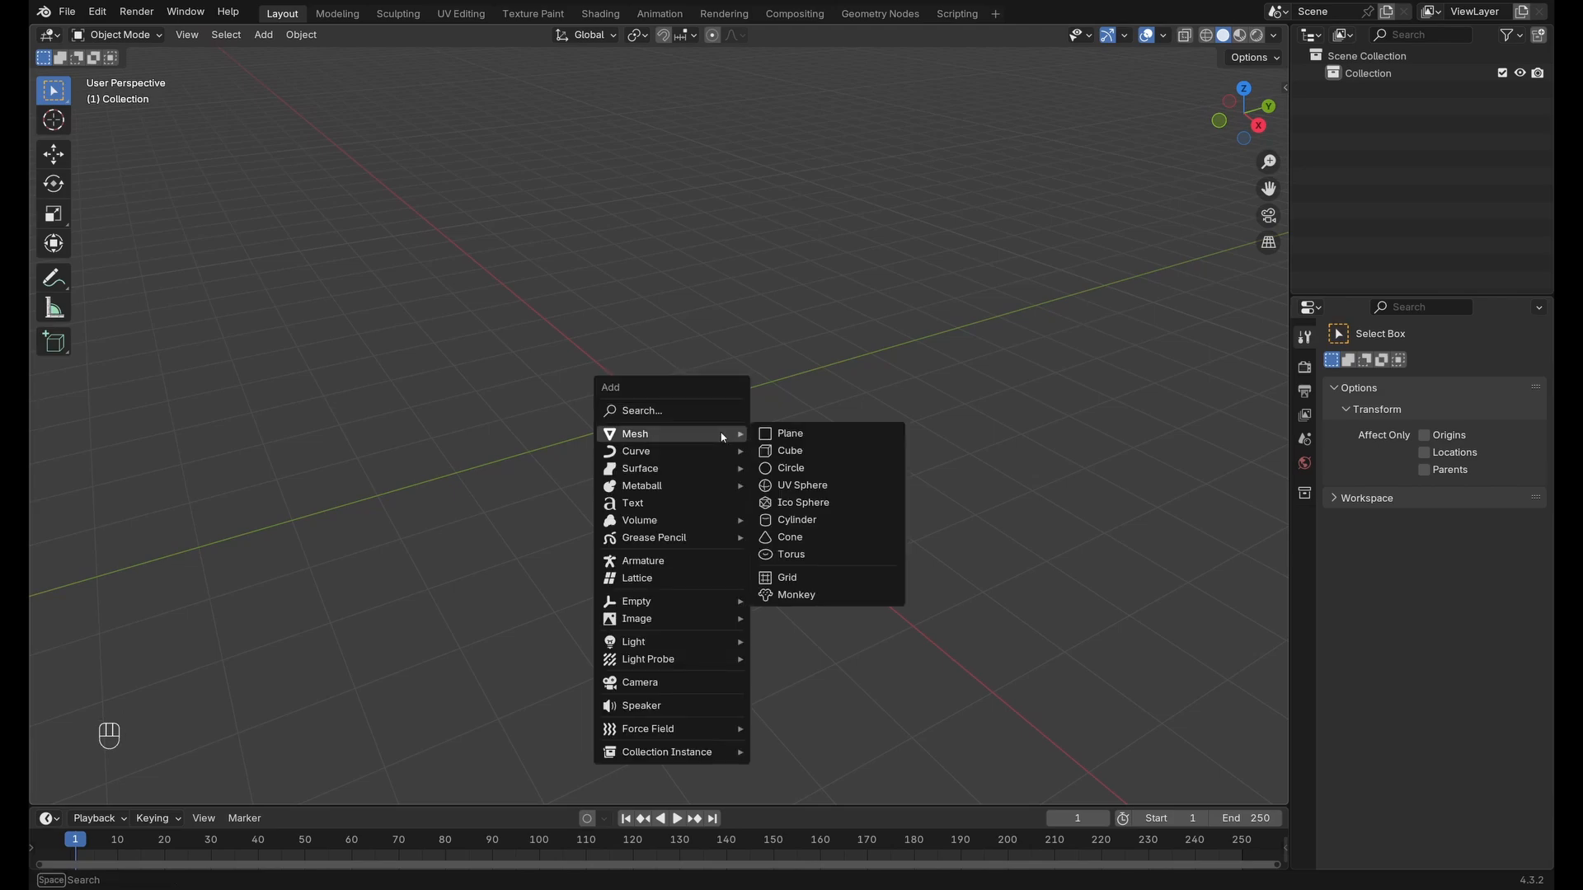
pyautogui.click(835, 509)
pyautogui.scroll(4, 575, 518)
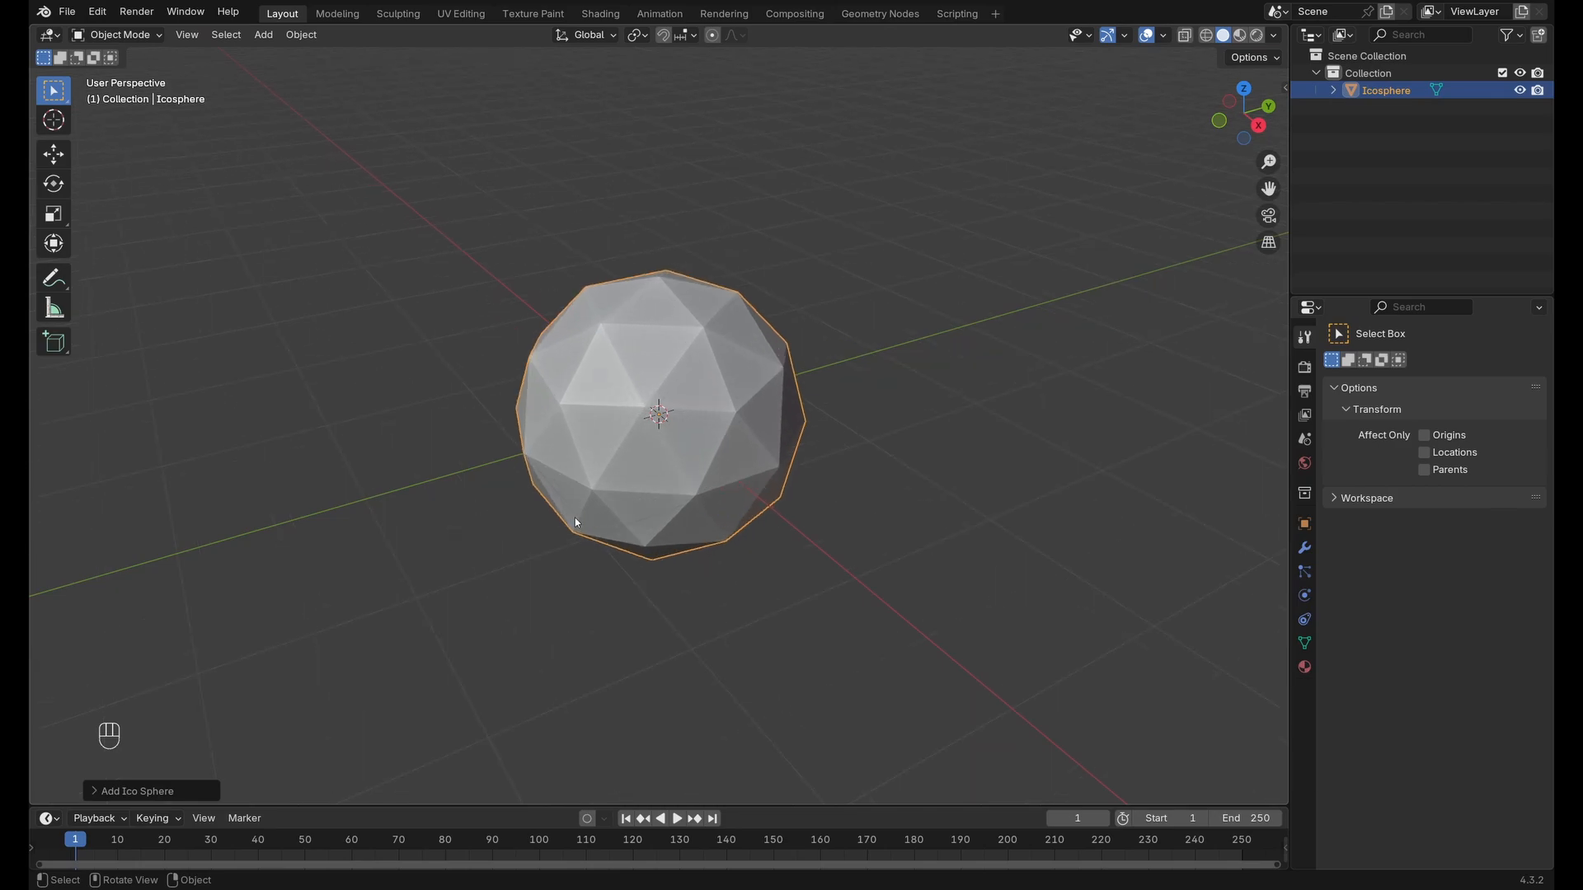
pyautogui.moveTo(576, 518); pyautogui.dragTo(617, 474, button='middle')
pyautogui.click(143, 788)
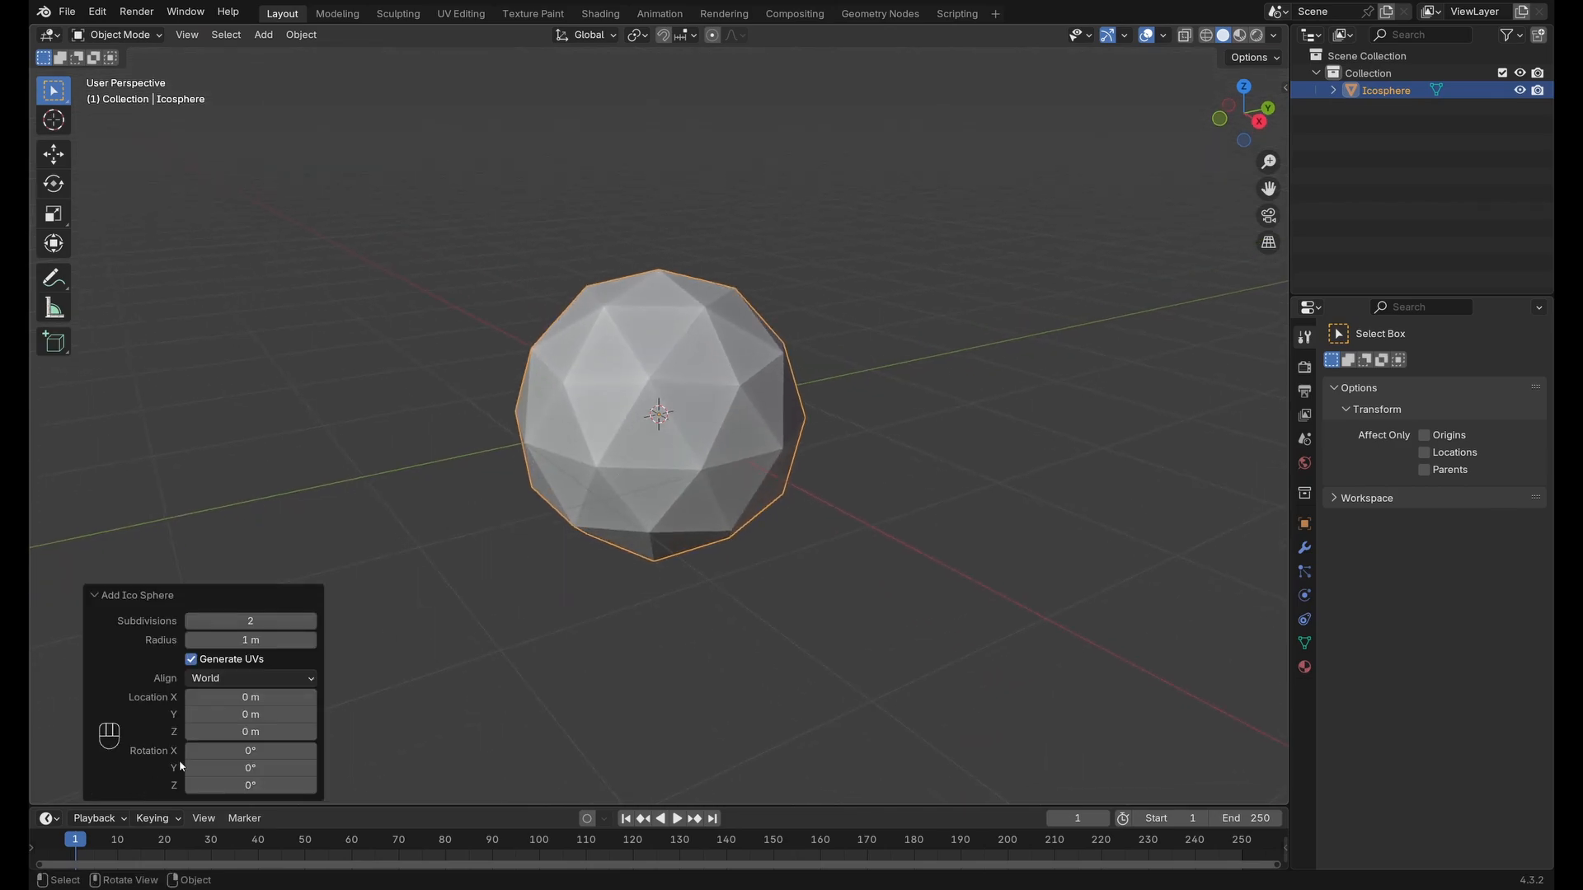
pyautogui.click(195, 621)
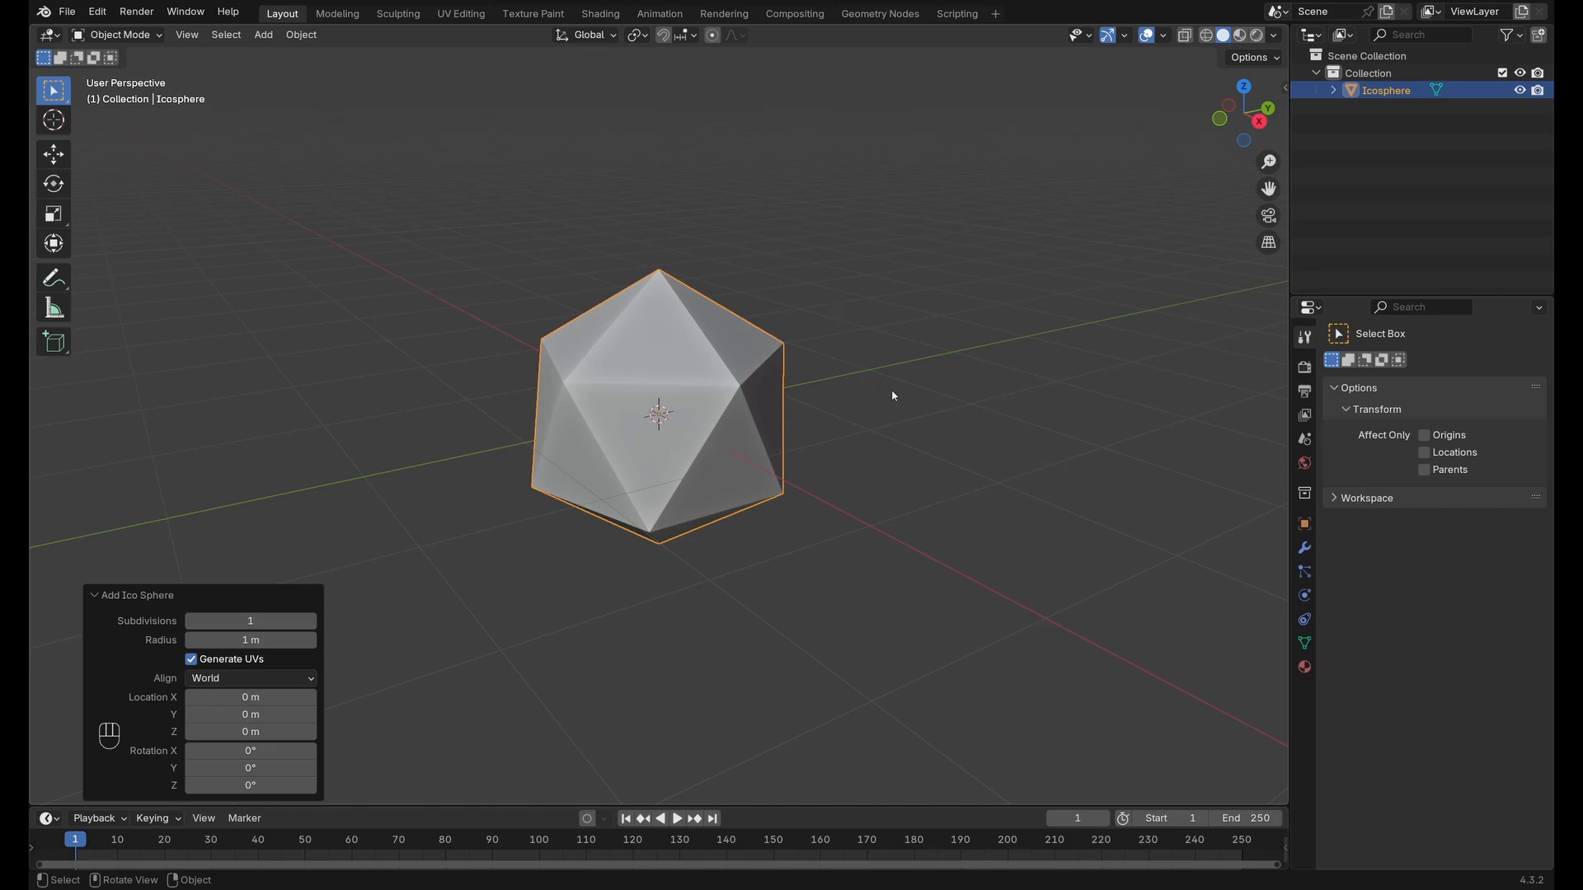
# Rename the ico sphere object as Die.
pyautogui.moveTo(892, 396); pyautogui.dragTo(864, 430, button='middle')
pyautogui.press('F2')
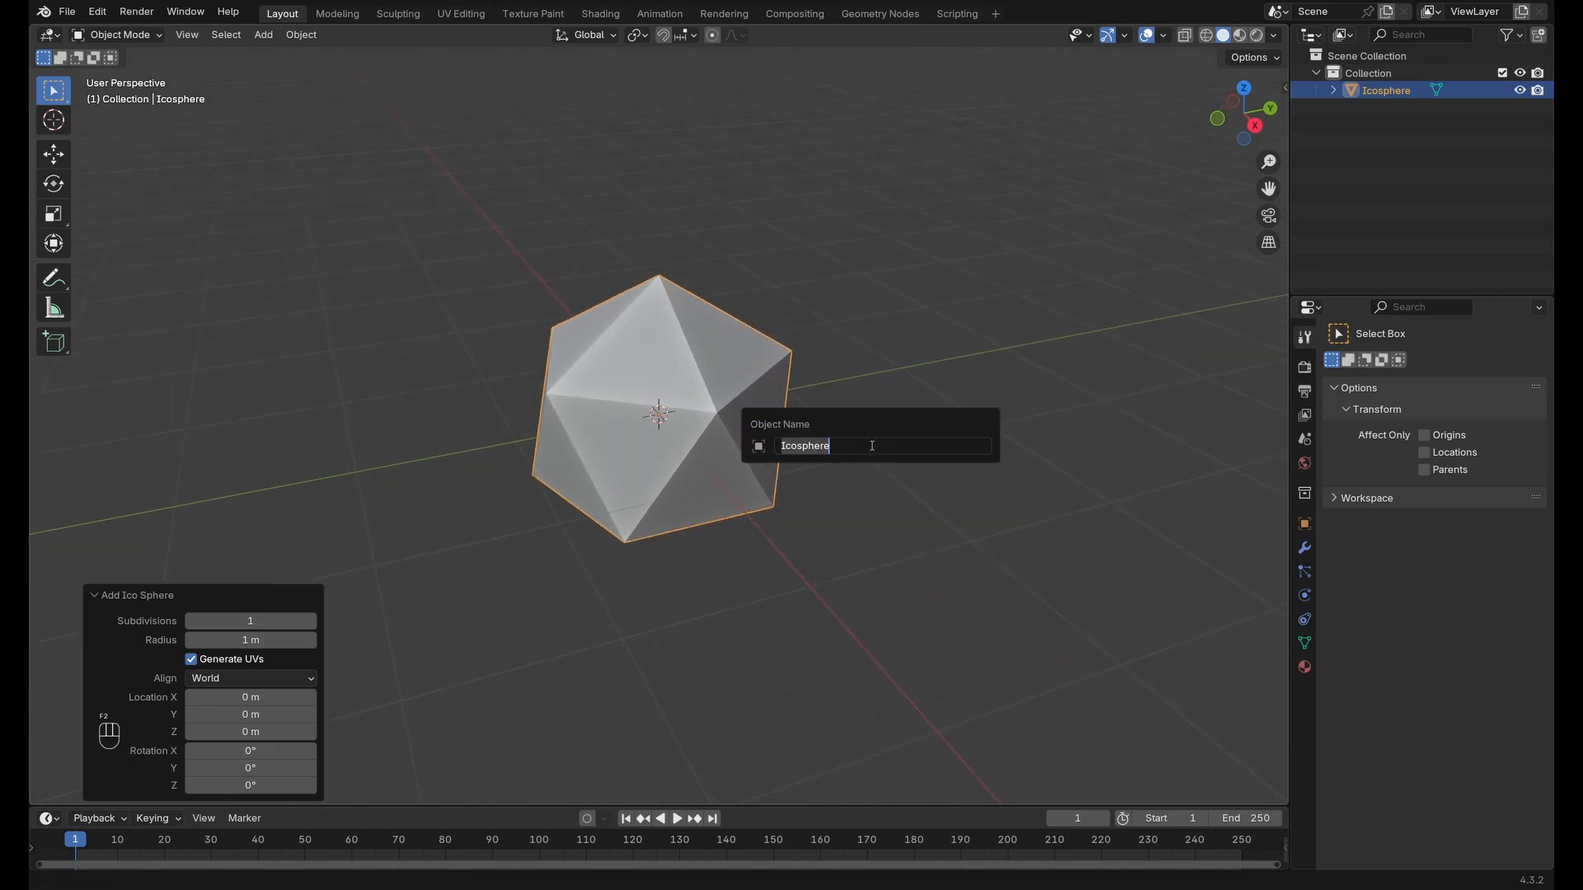
pyautogui.write('Die')
pyautogui.press('Return')
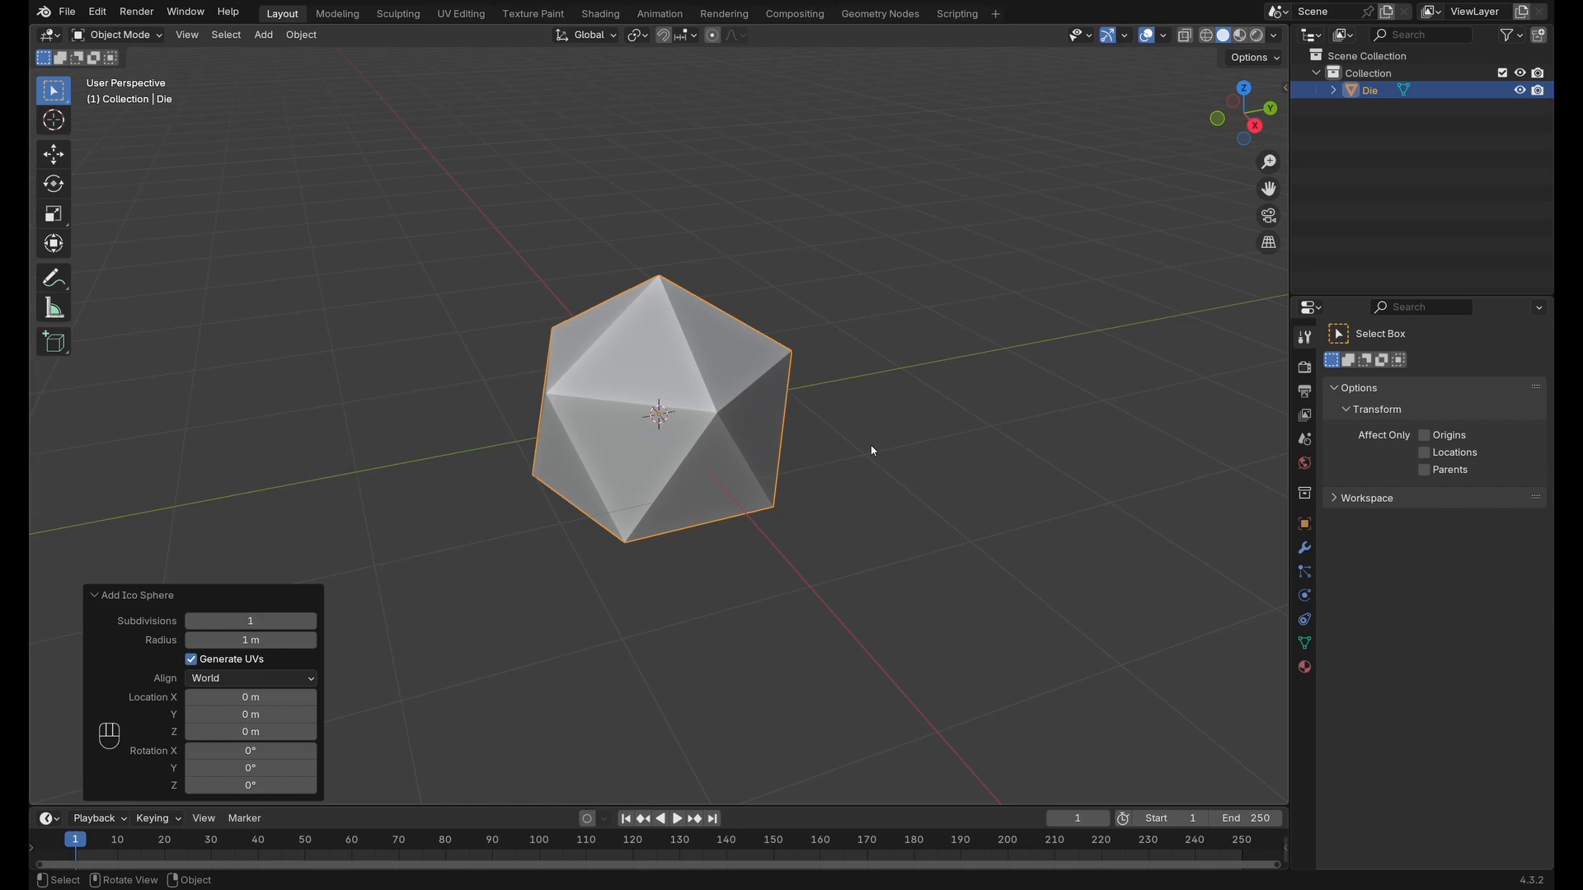
# Bevel all edges of the die in Edit Mode with an offset of about 0.031 m and 4 segments.
pyautogui.moveTo(857, 427)
pyautogui.mouseDown(button='middle')
pyautogui.moveTo(883, 431)
pyautogui.moveTo(873, 420)
pyautogui.mouseUp(button='middle')
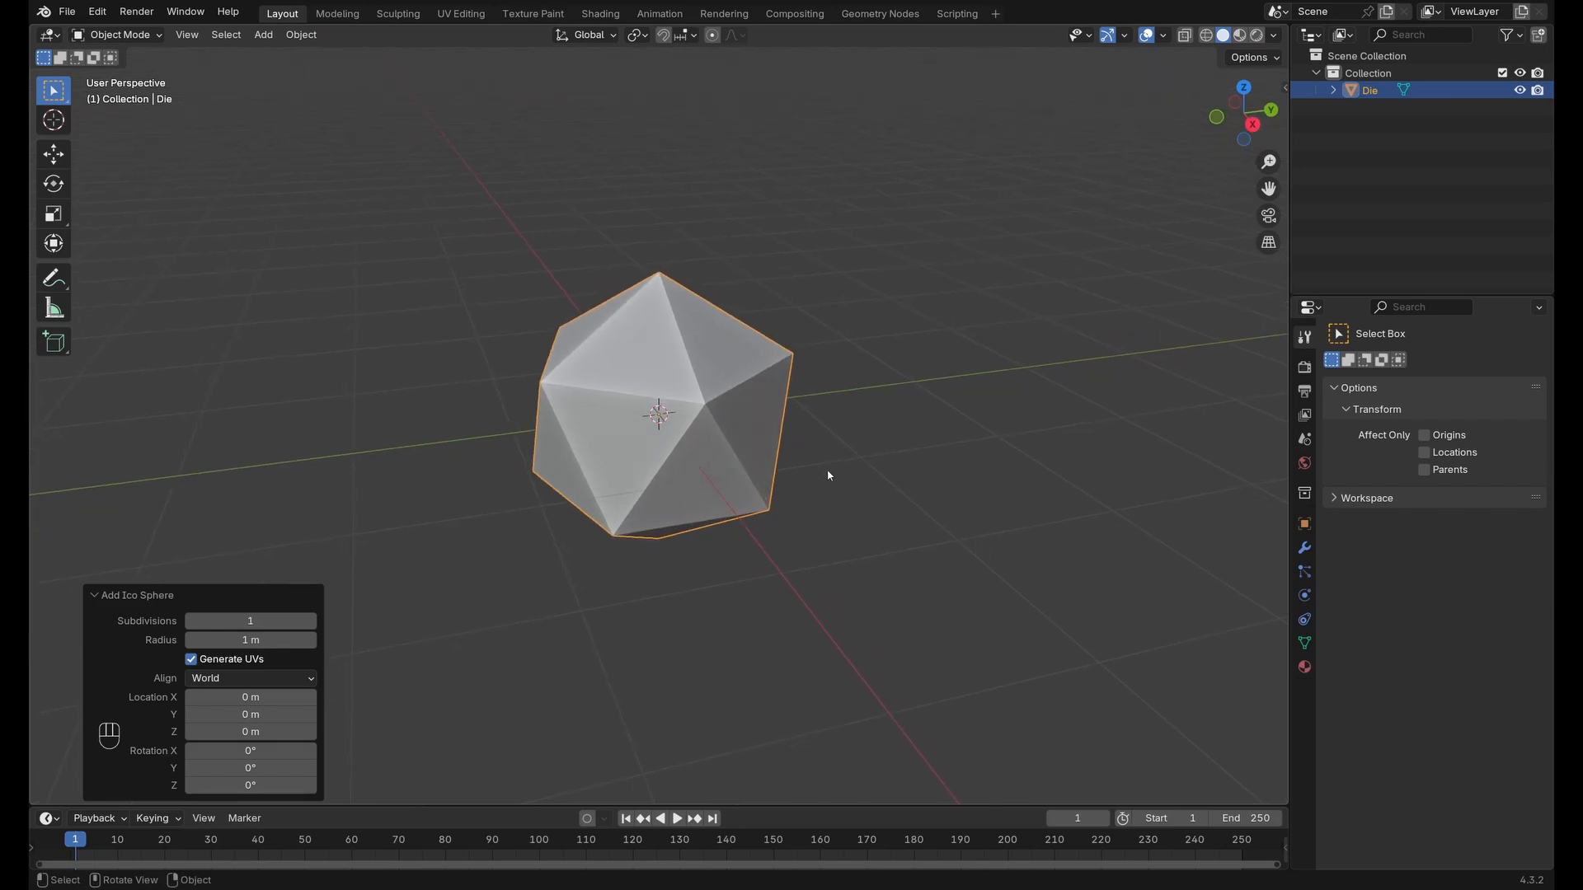
pyautogui.press('Tab')
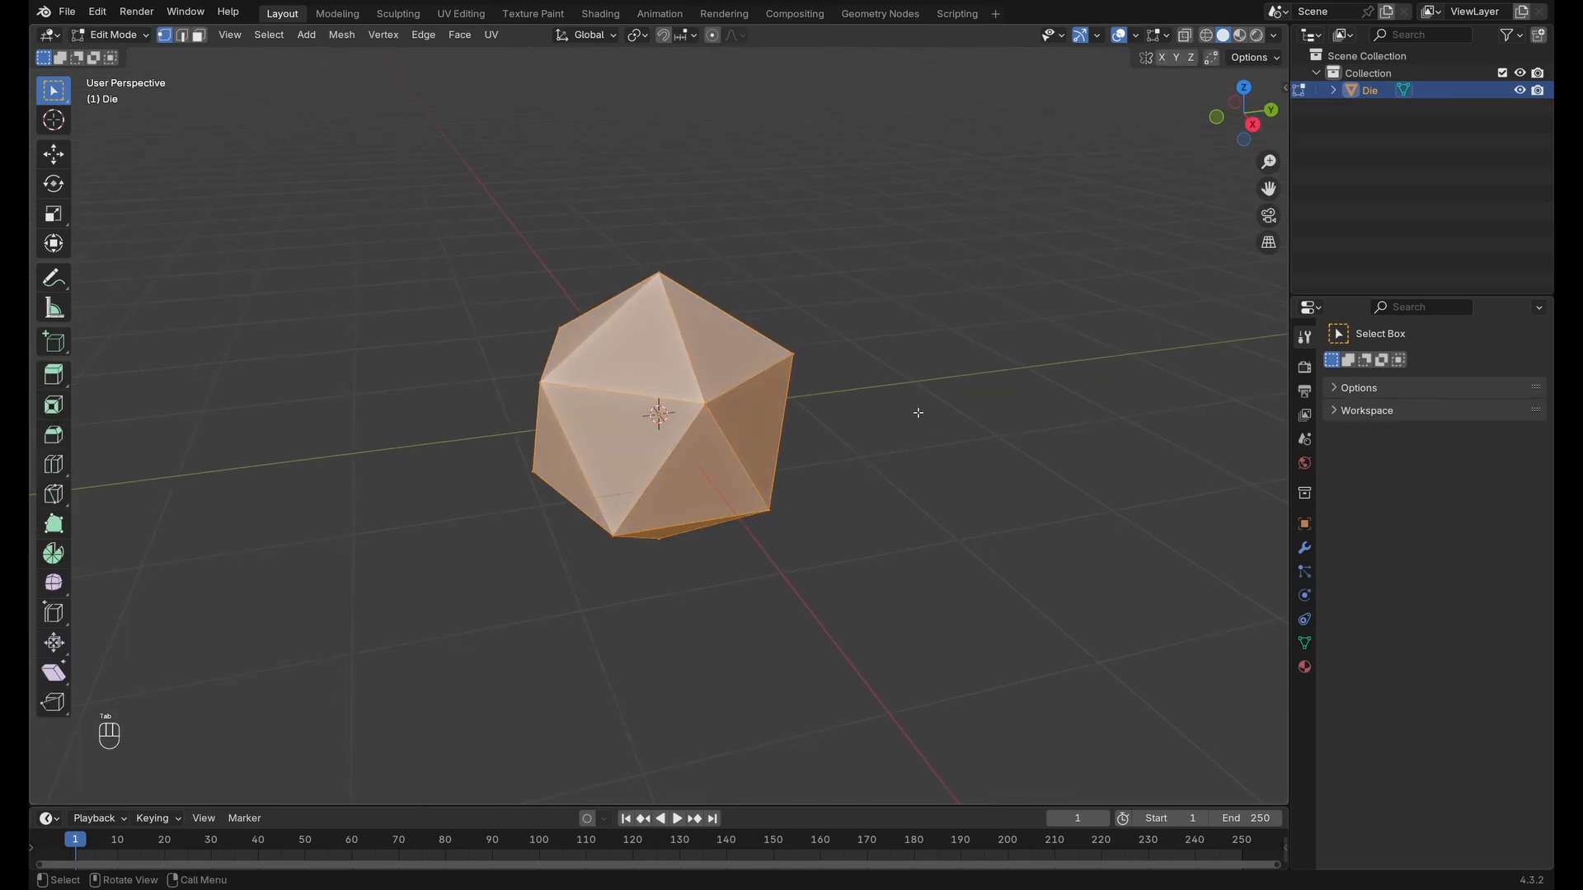
pyautogui.scroll(3, 796, 405)
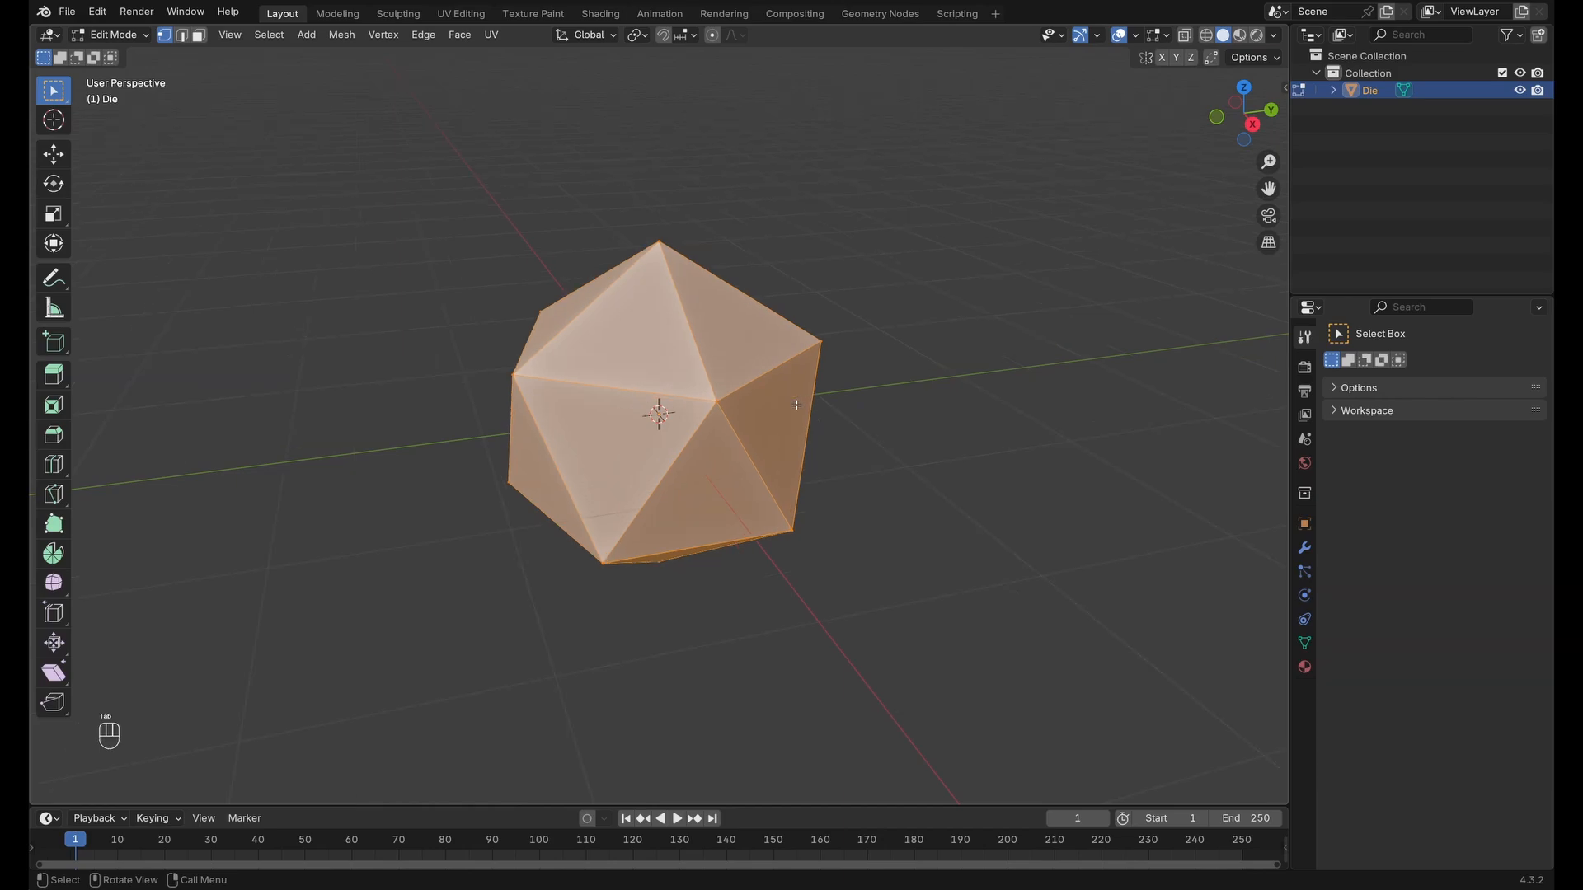
pyautogui.moveTo(797, 404); pyautogui.dragTo(969, 400, button='middle')
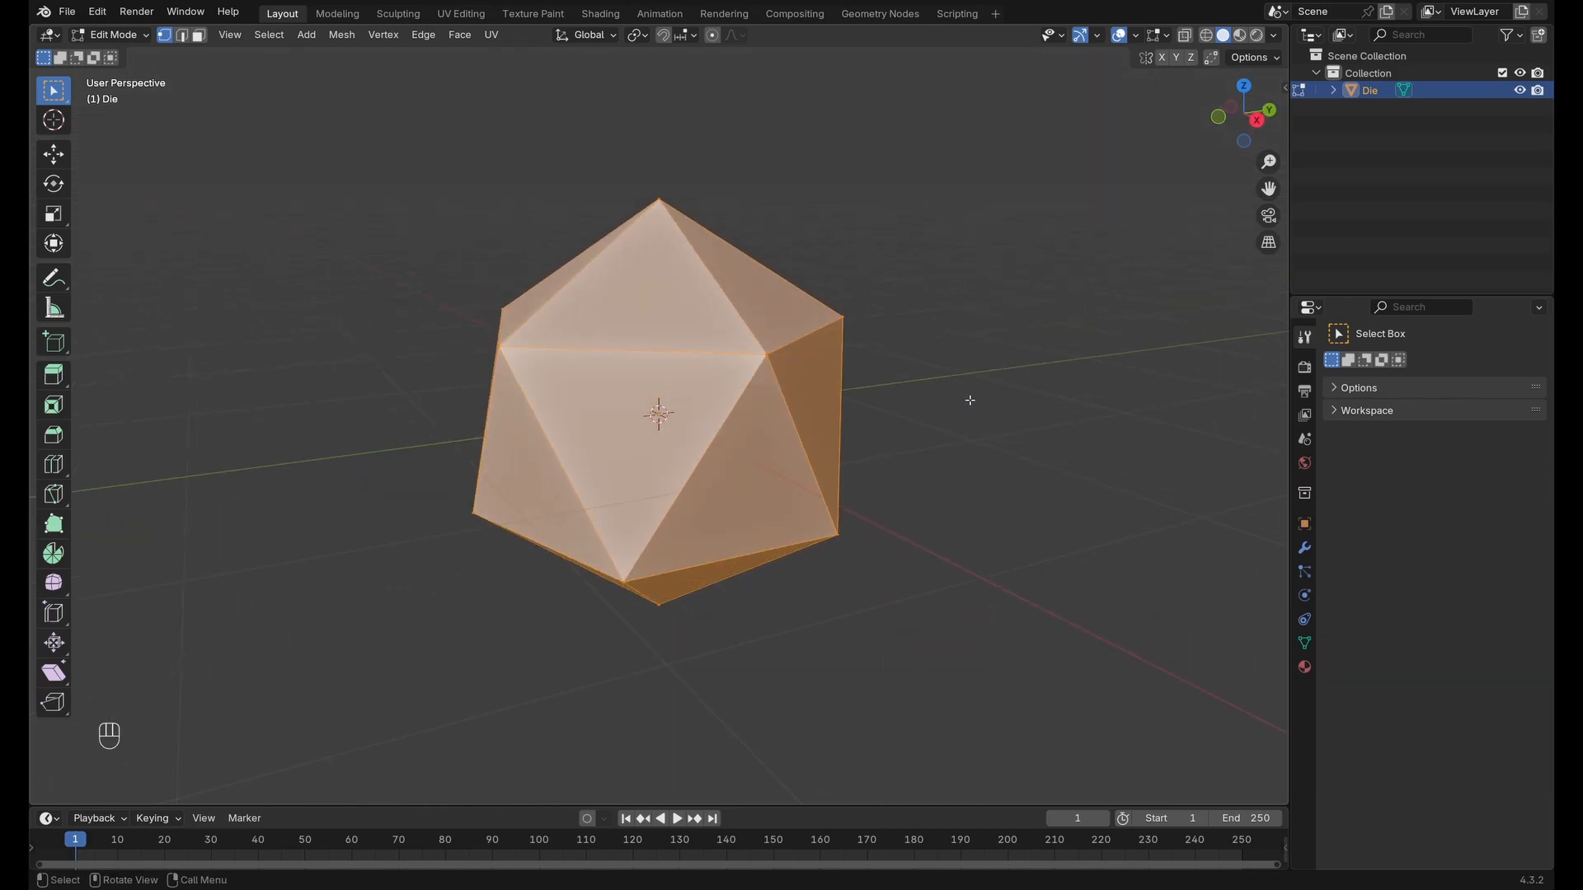
pyautogui.hotkey('ctrl', 'z')
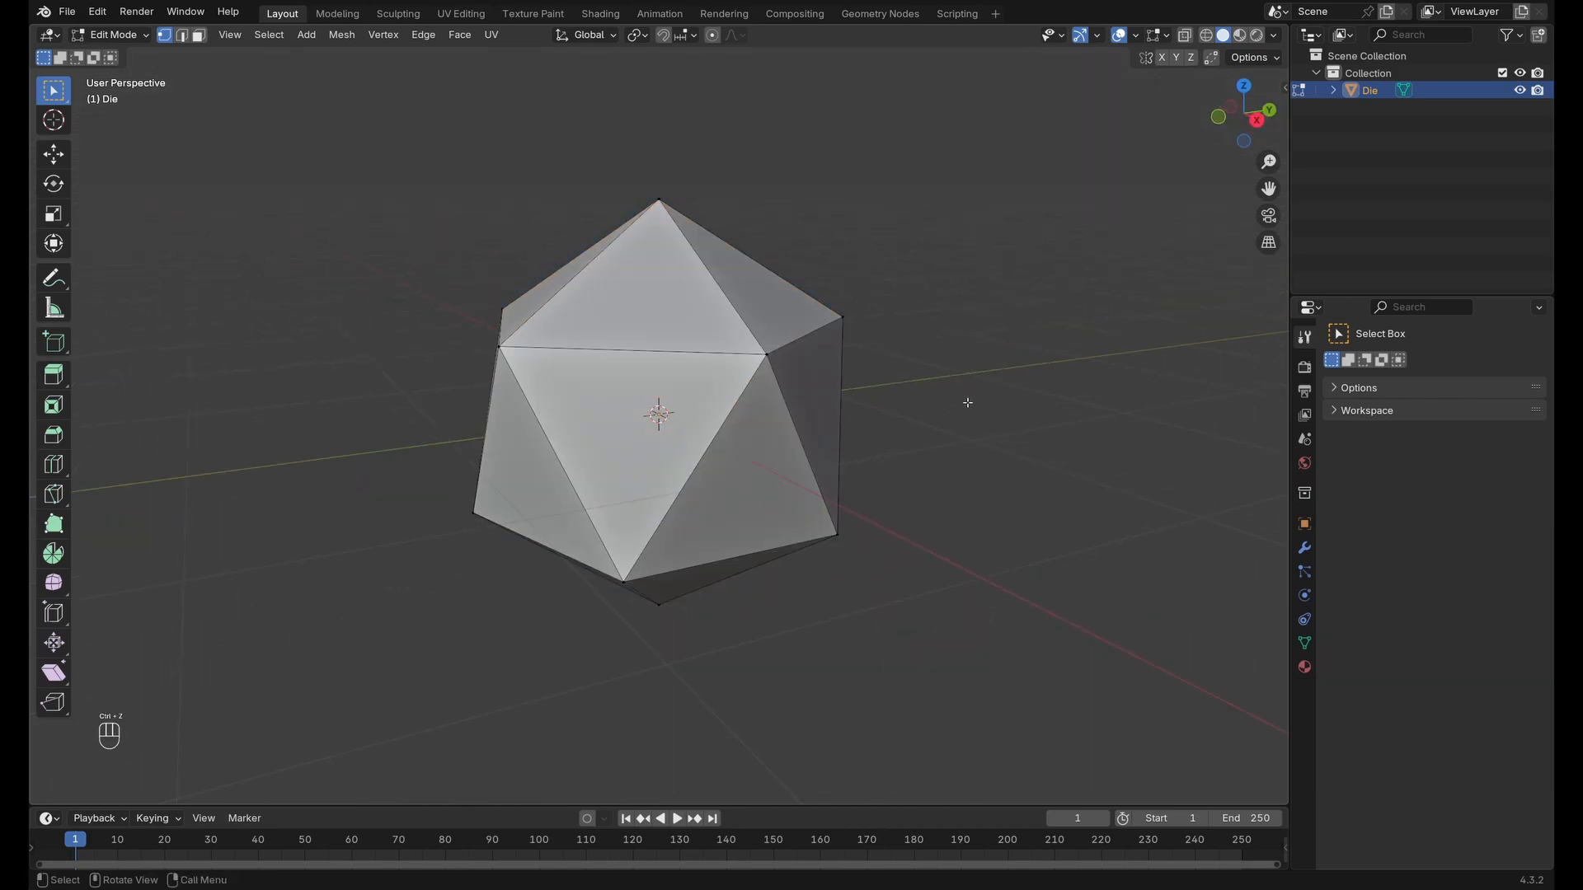
pyautogui.press('a')
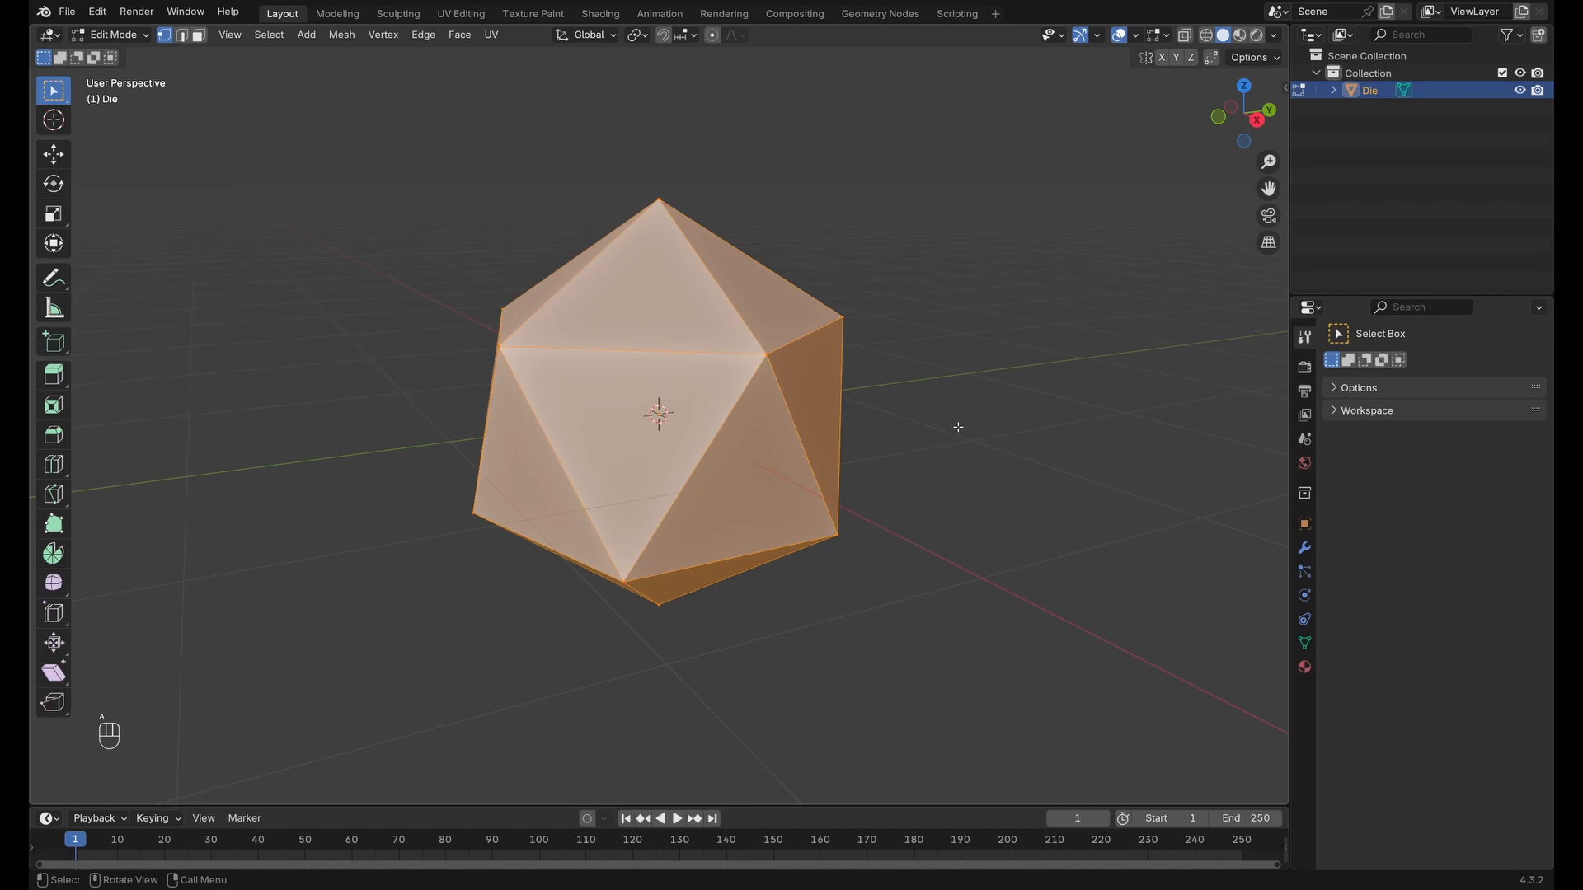
pyautogui.hotkey('ctrl', 'b')
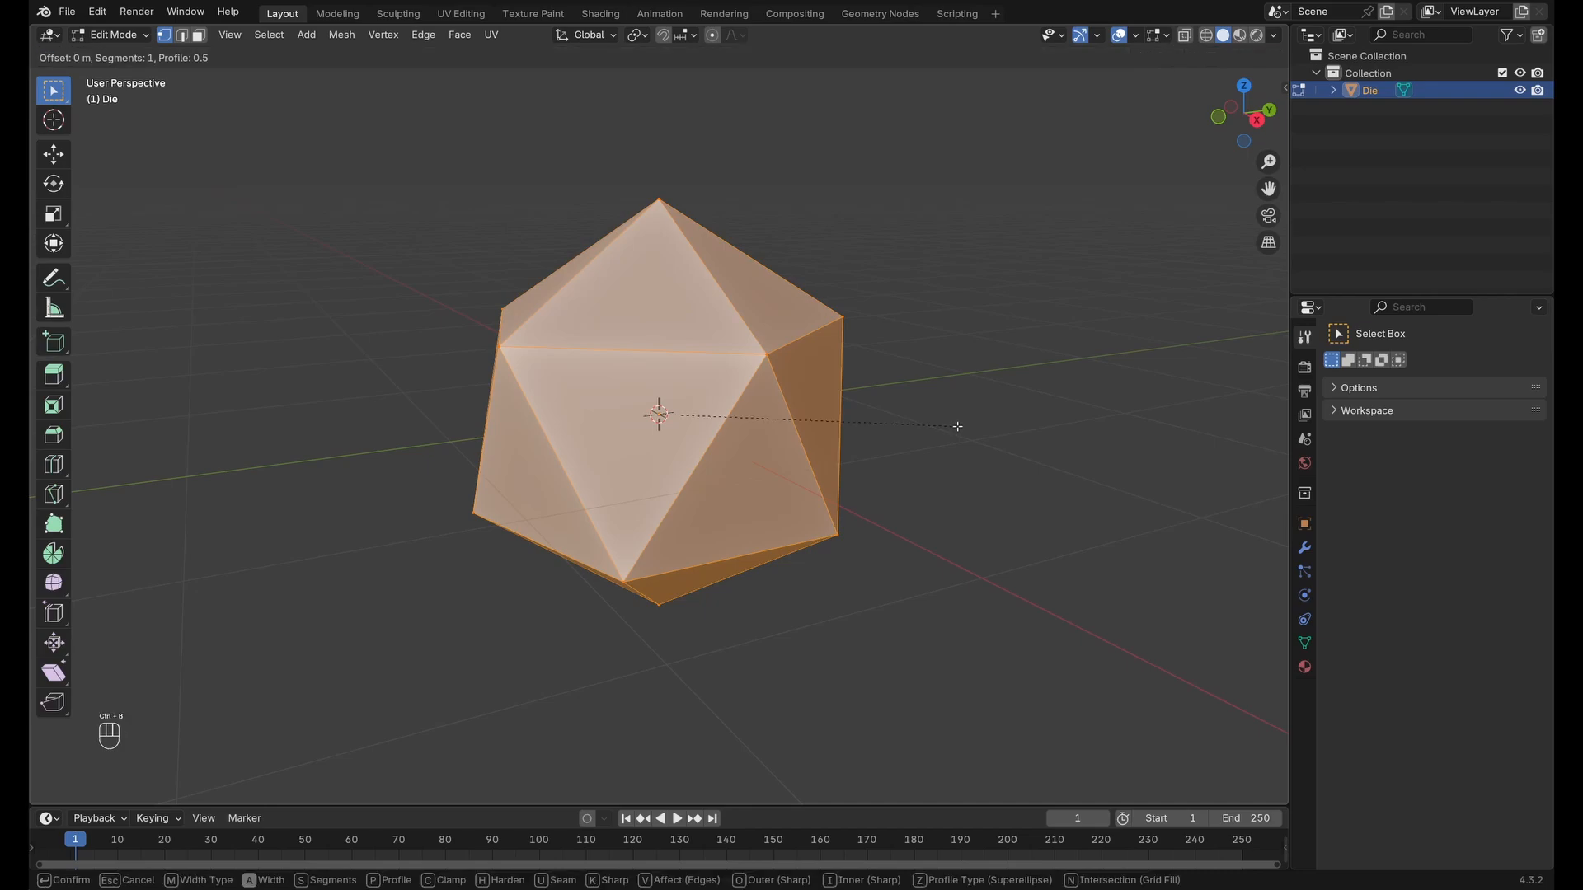
pyautogui.scroll(2, 965, 428)
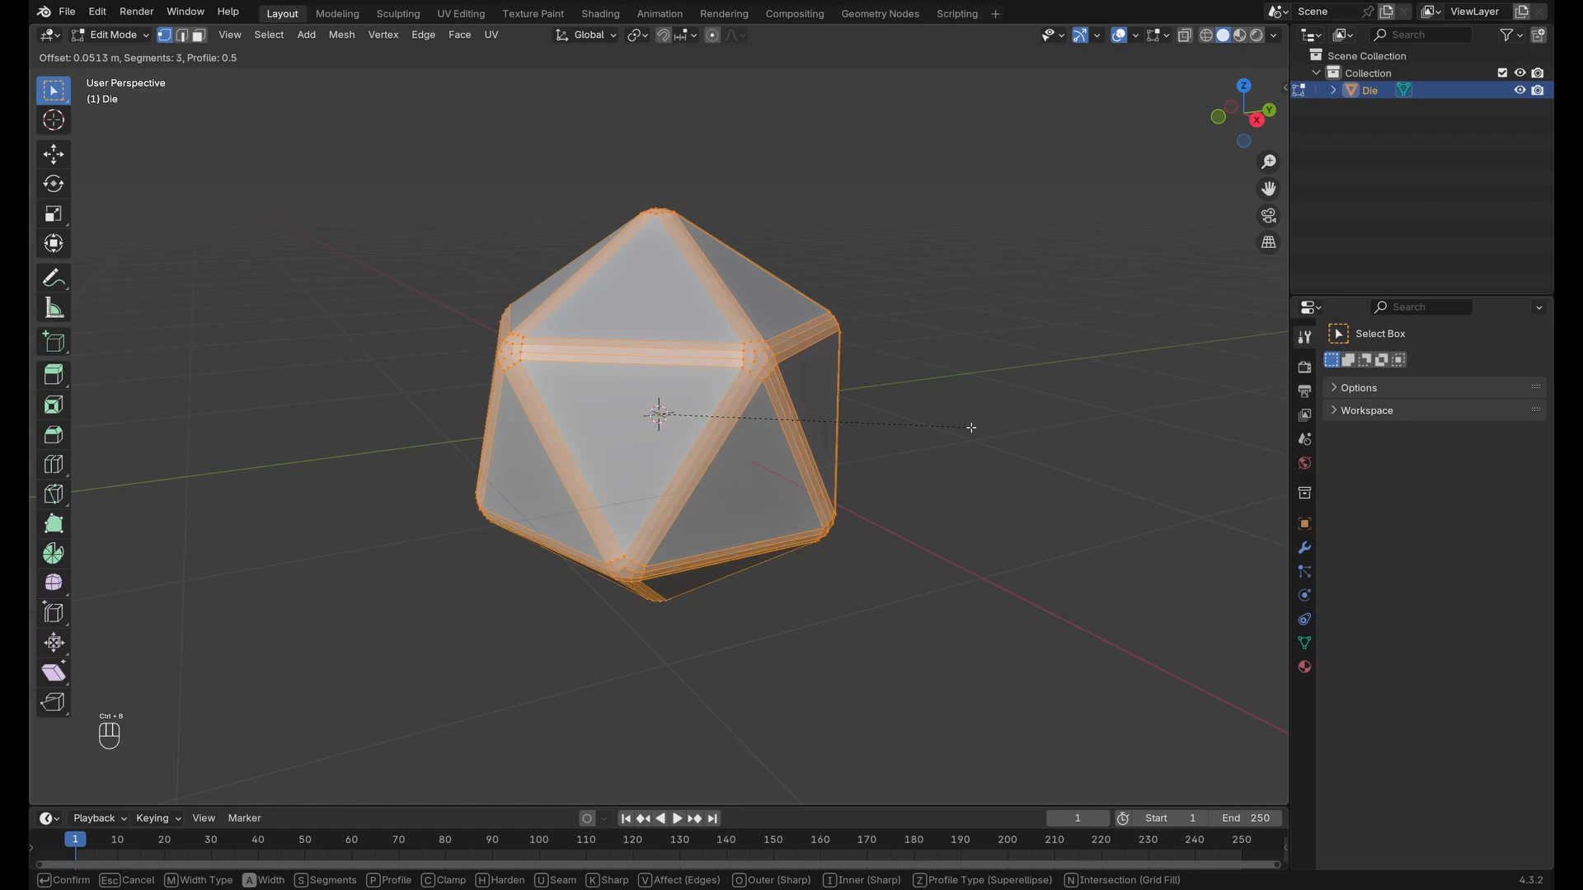
pyautogui.scroll(1, 971, 427)
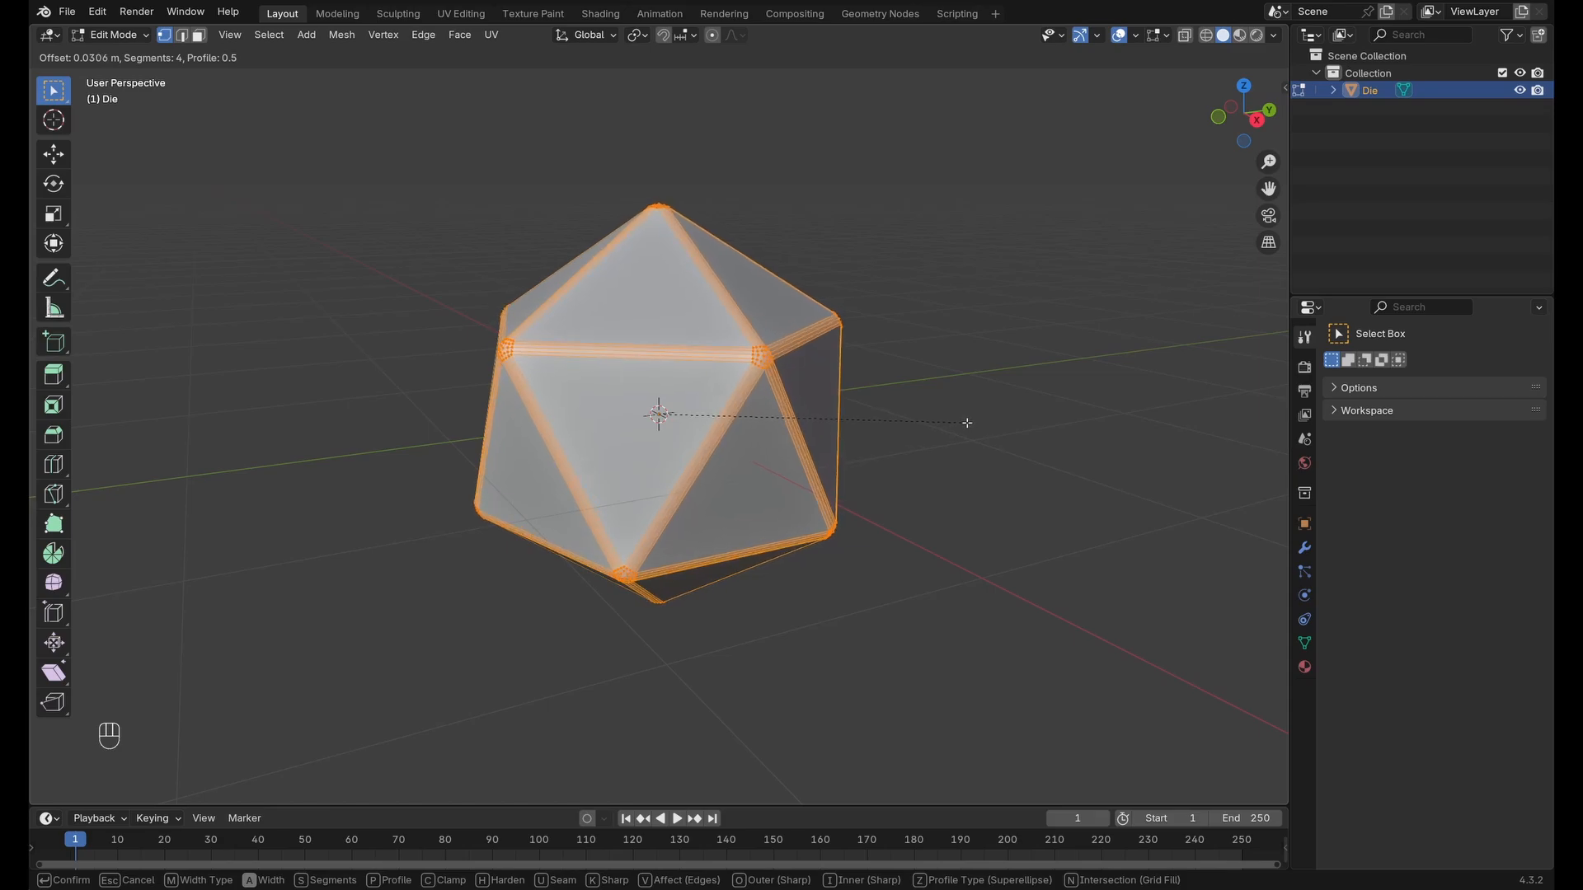
pyautogui.click(967, 423)
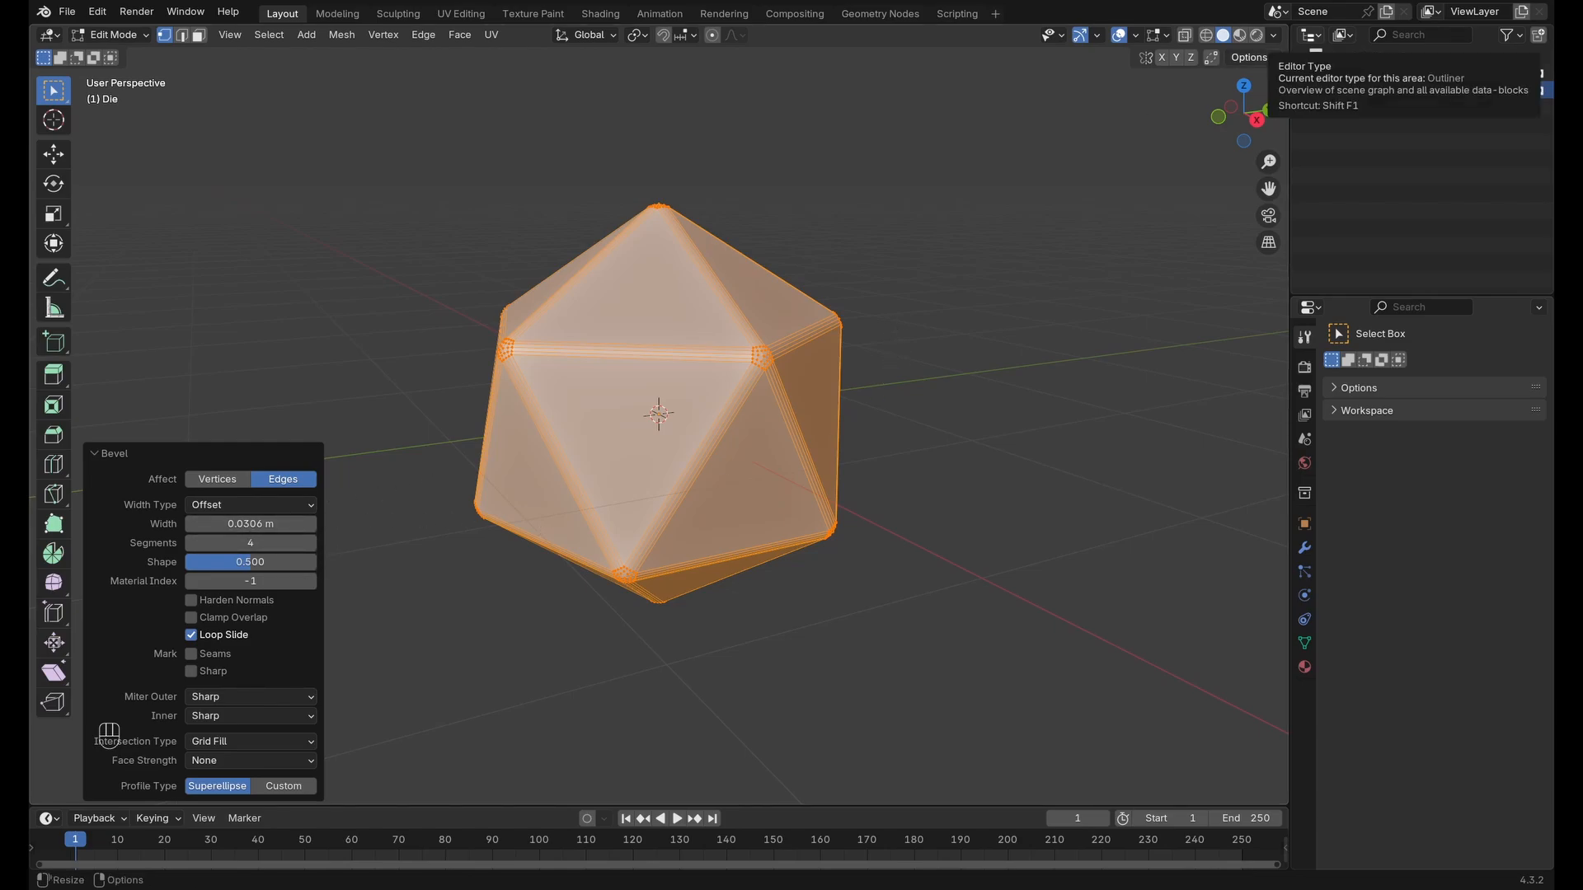
# Set the bevel width to 0.03 m in the operation's settings.
pyautogui.click(211, 455)
pyautogui.click(188, 791)
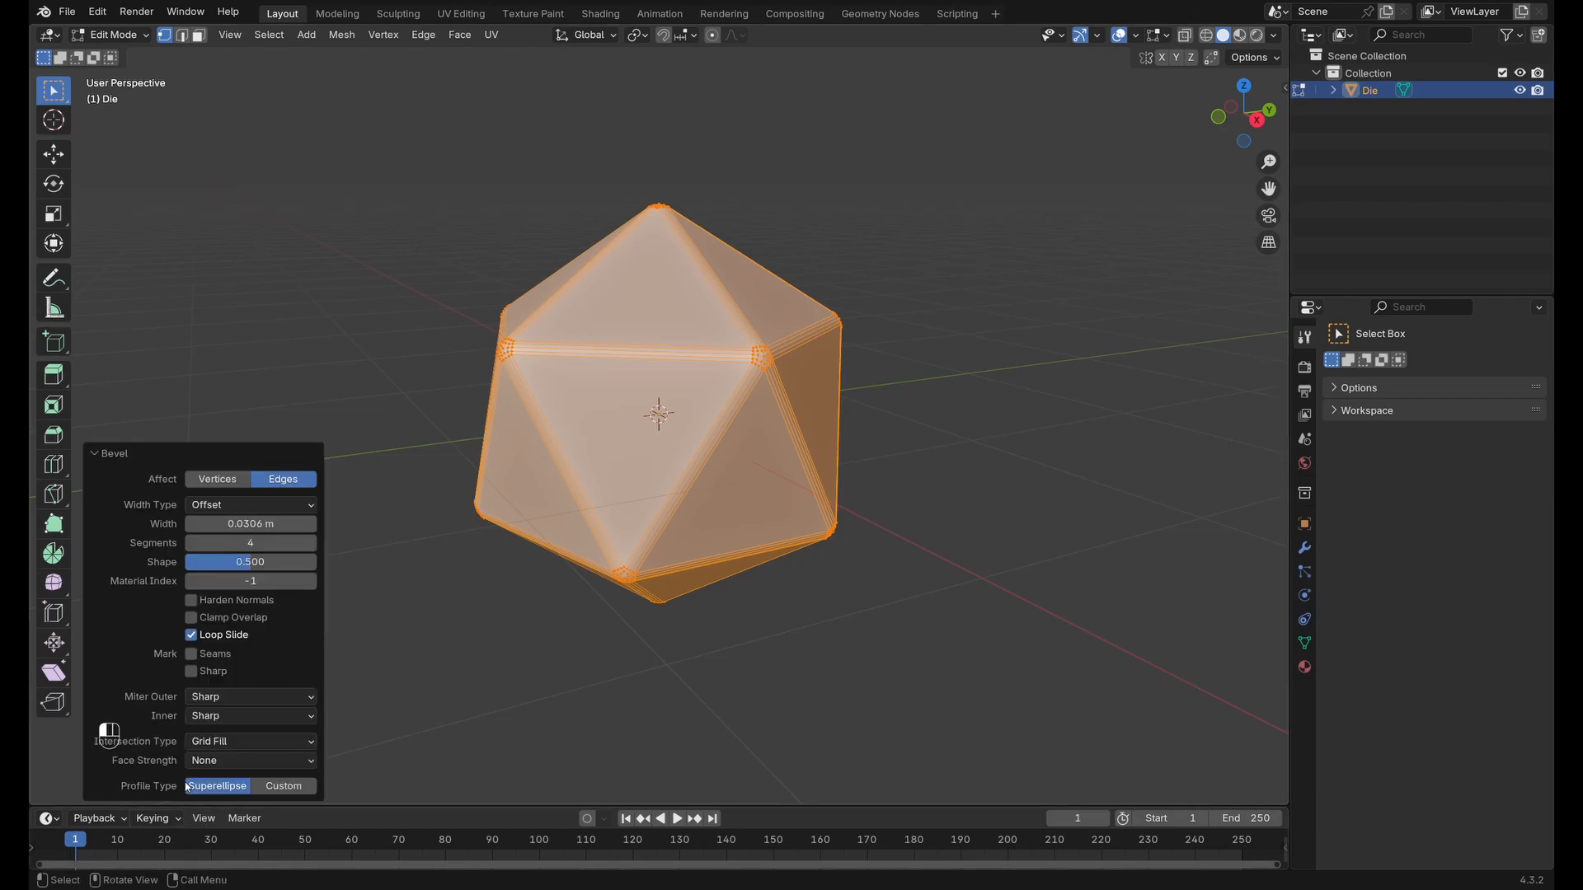
pyautogui.scroll(3, 569, 396)
pyautogui.moveTo(624, 320); pyautogui.dragTo(791, 340, button='middle')
pyautogui.scroll(2, 730, 315)
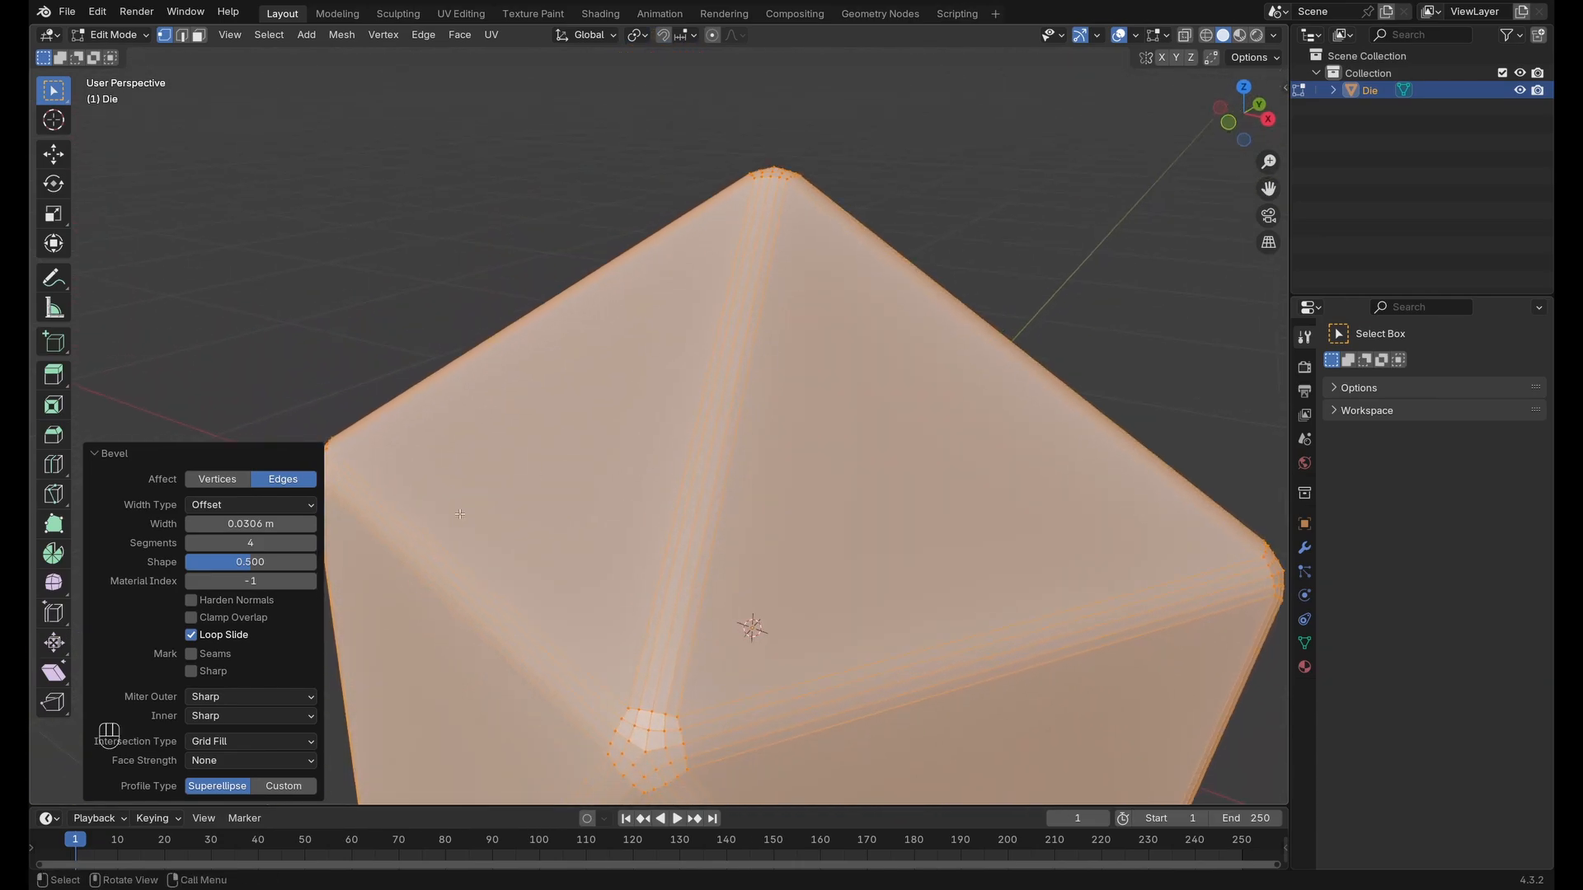
pyautogui.click(281, 522)
pyautogui.write('0.03')
pyautogui.press('Return')
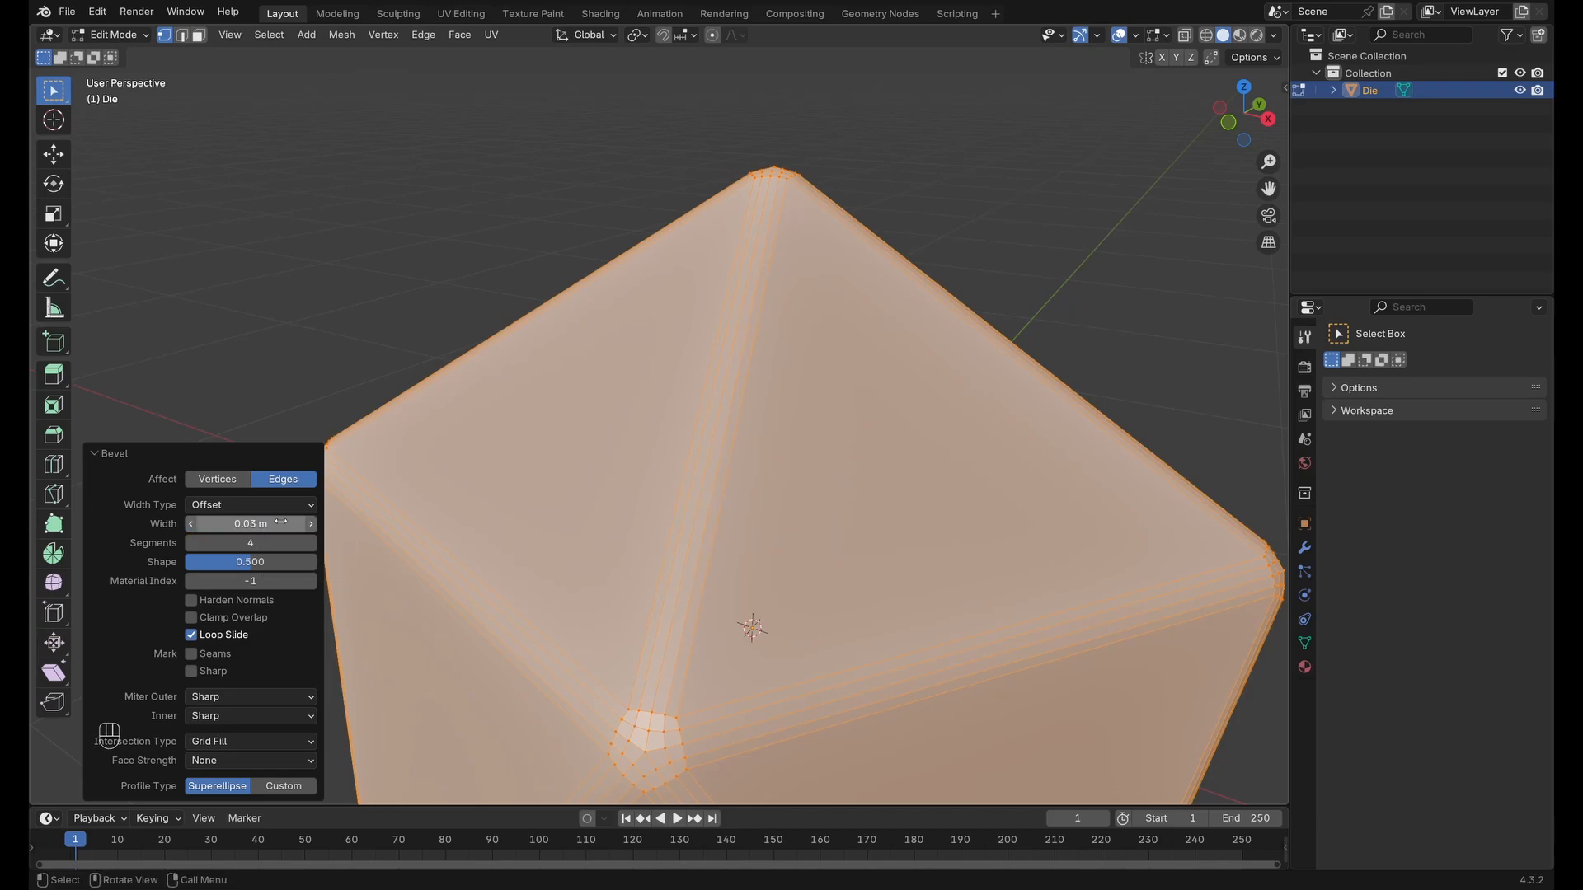
# Increase the number of bevel segments to 7 to smooth the rounded edges and corners.
pyautogui.scroll(1, 781, 203)
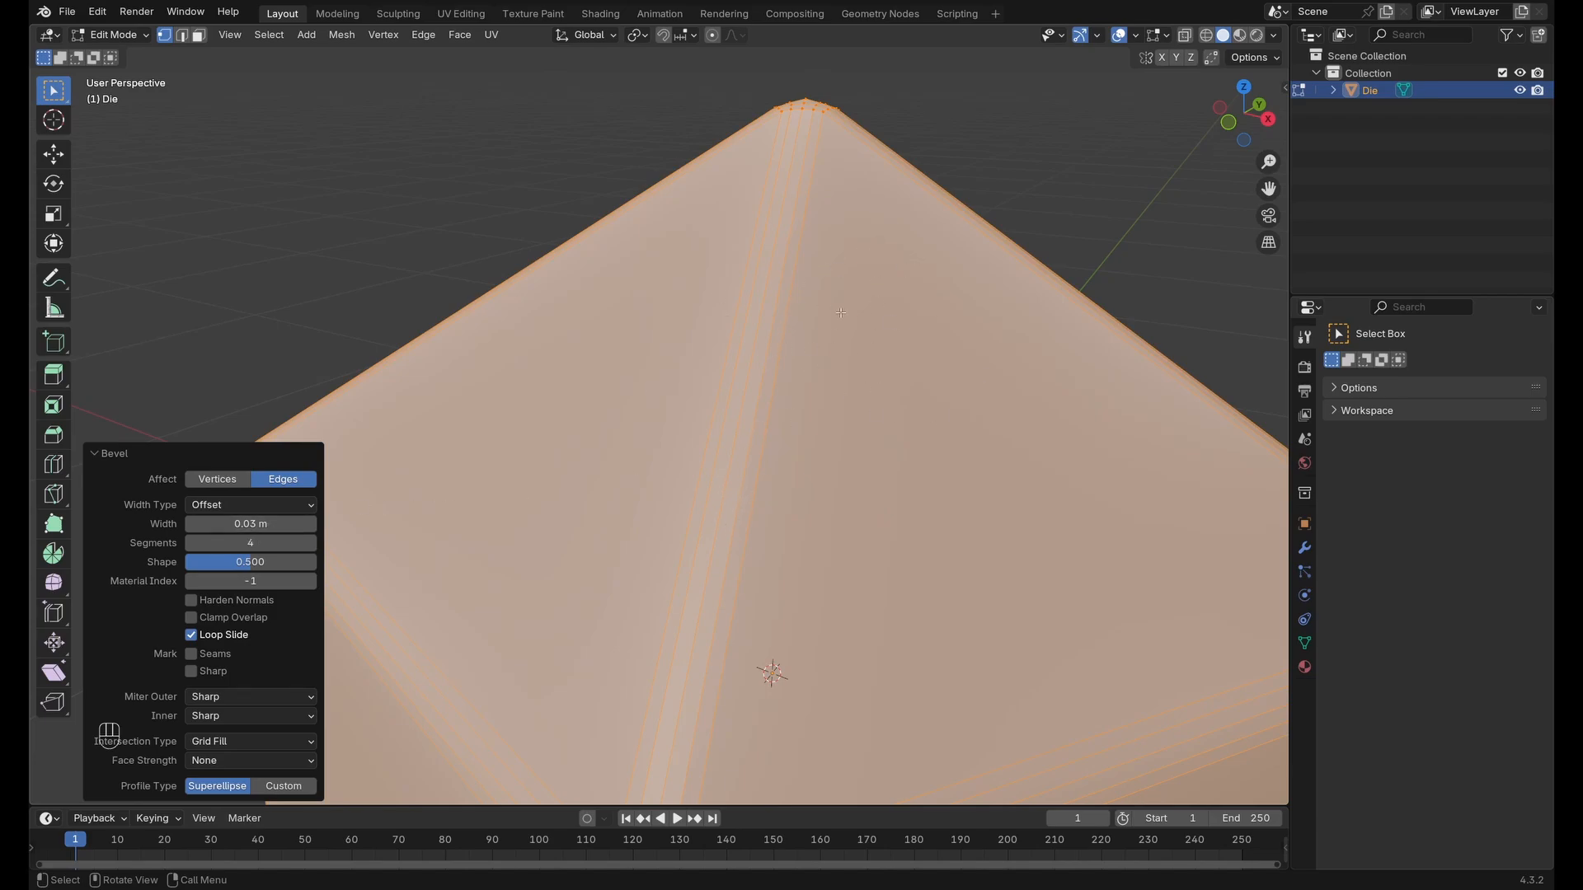
pyautogui.moveTo(909, 313); pyautogui.dragTo(776, 322, button='middle')
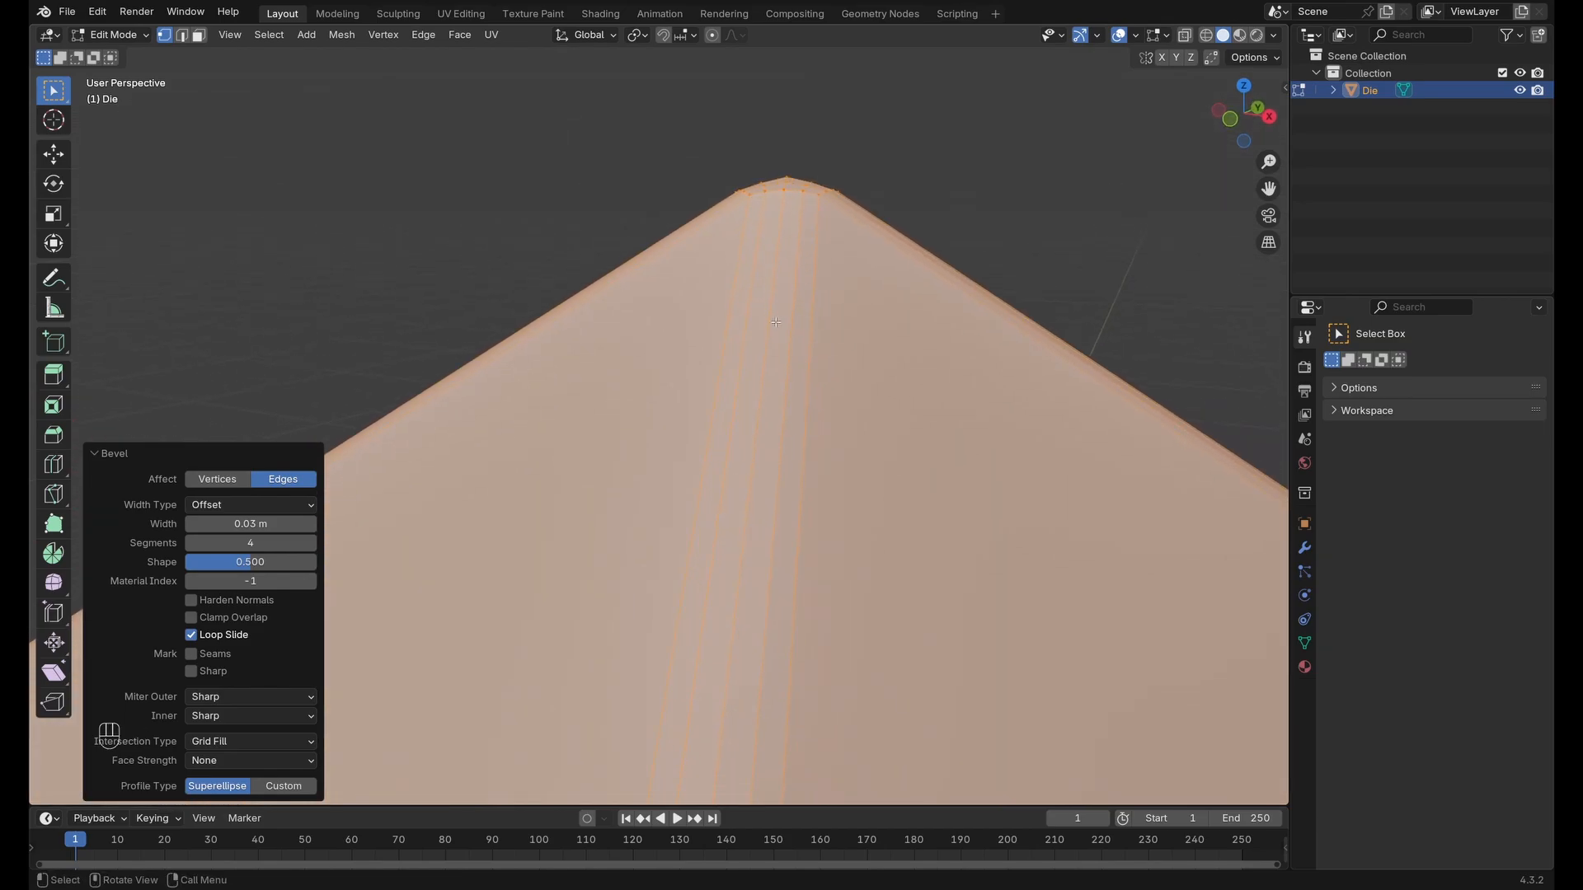
pyautogui.click(310, 543)
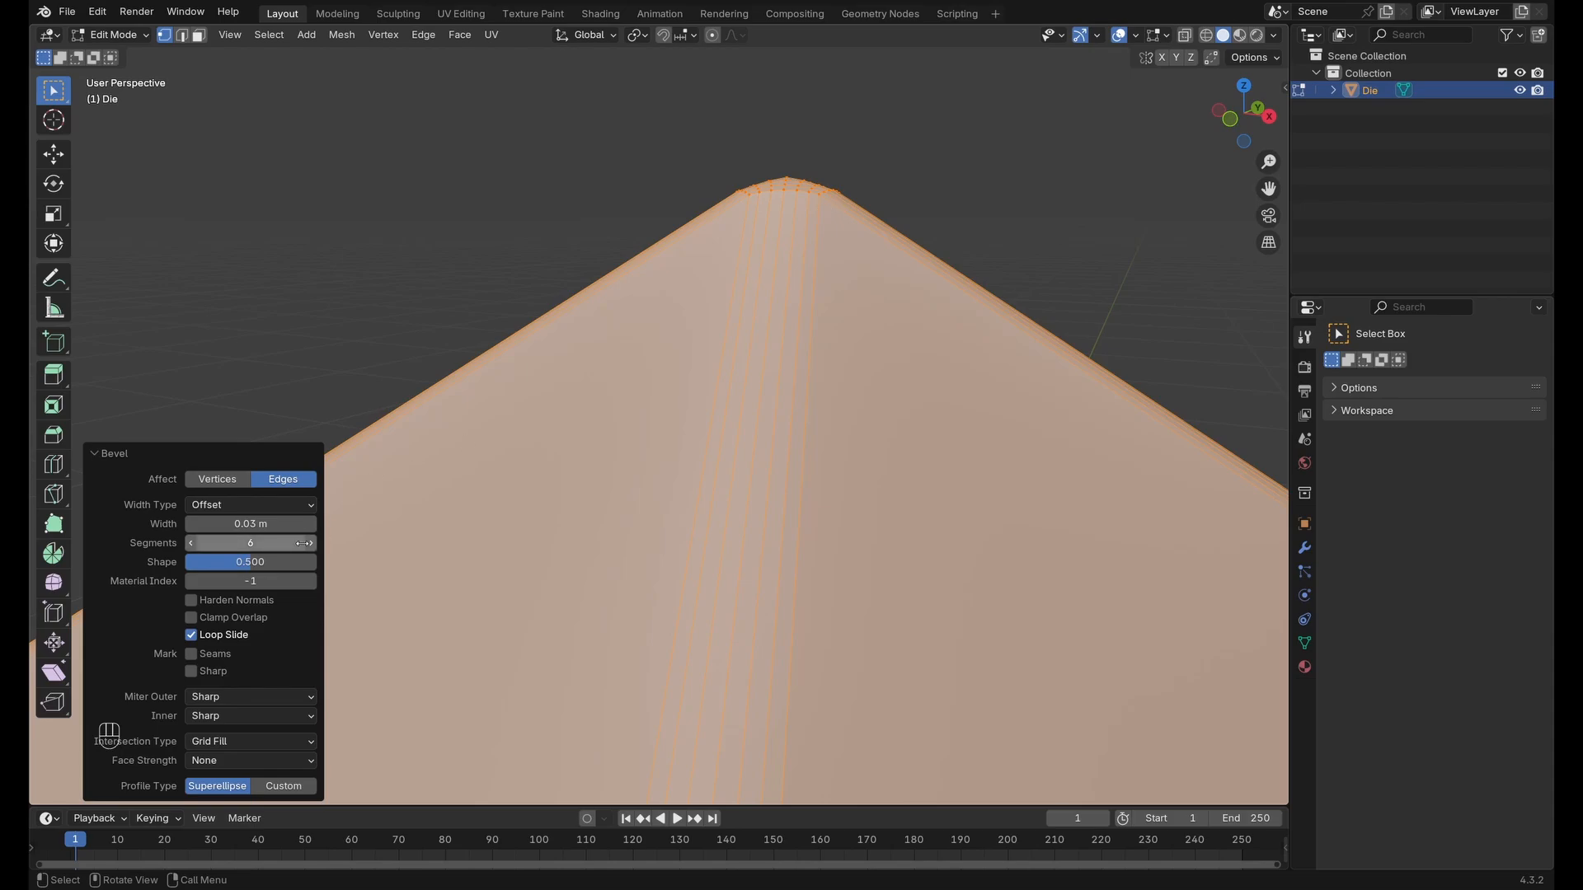
pyautogui.keyDown('shift'); pyautogui.moveTo(801, 245); pyautogui.dragTo(817, 354, button='middle'); pyautogui.keyUp('shift')
pyautogui.scroll(1, 781, 314)
pyautogui.scroll(2, 784, 318)
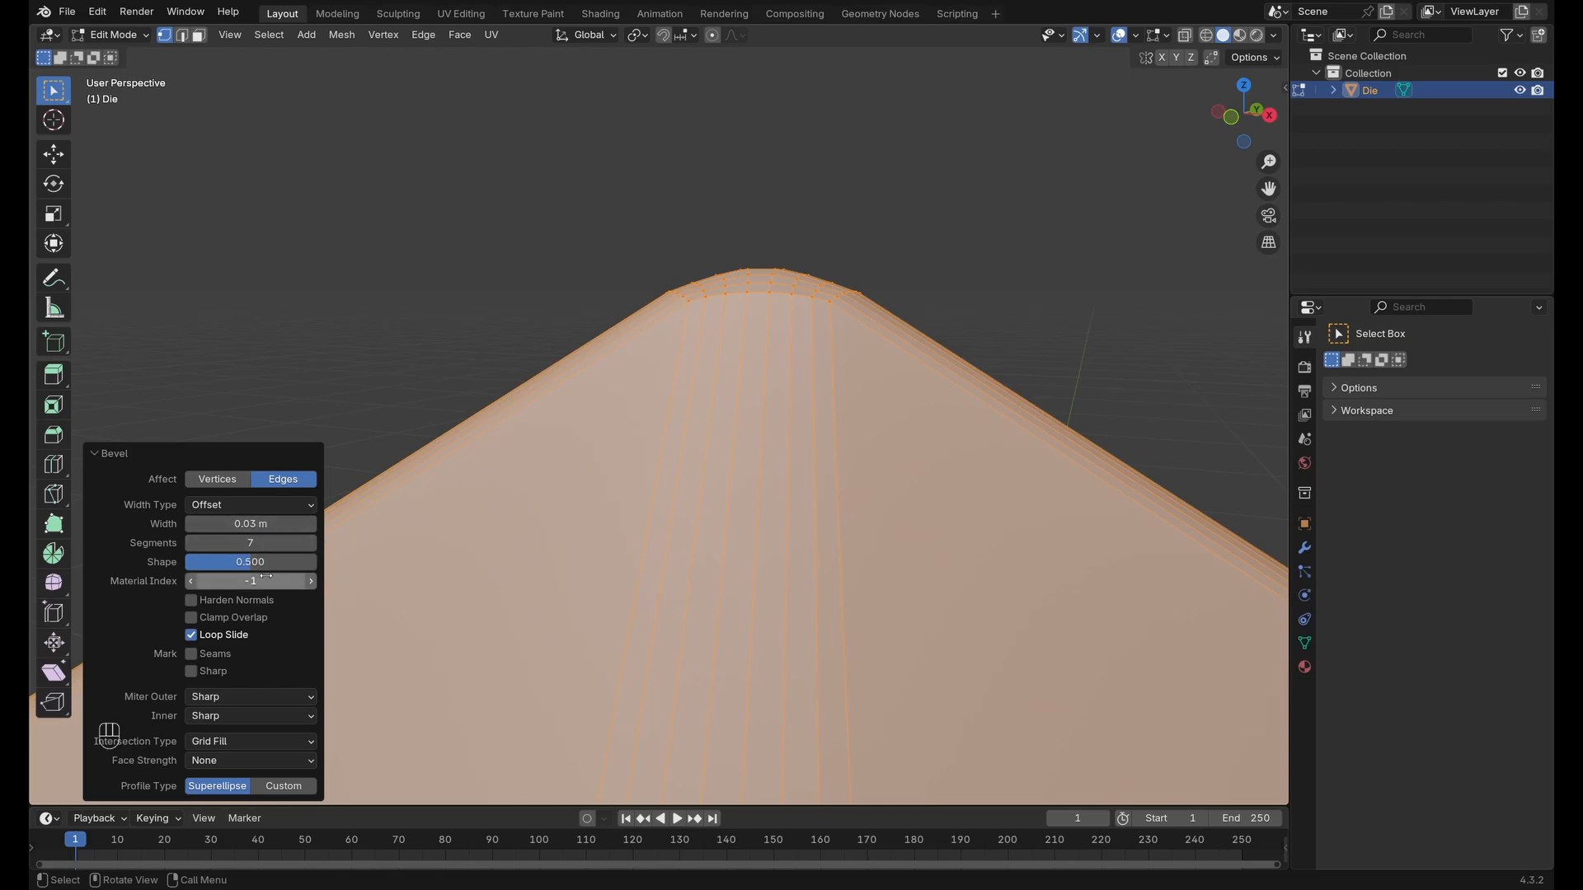
# Set the bevel shape to 0.666 and raise the segments to 9, checking the die in Object Mode.
pyautogui.moveTo(250, 562); pyautogui.dragTo(272, 561)
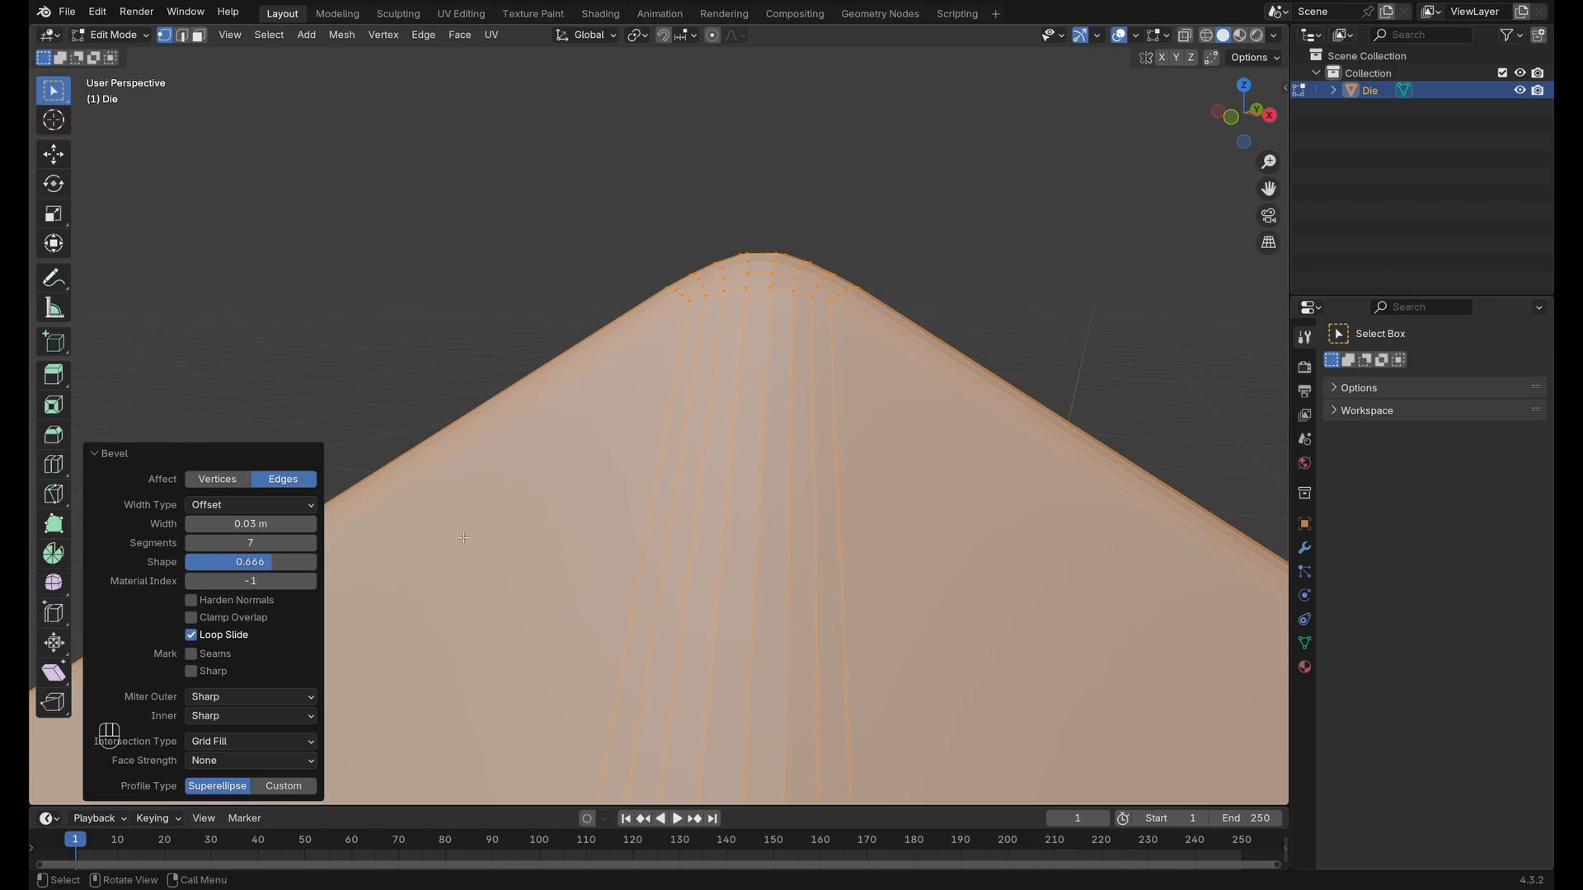
pyautogui.click(313, 543)
pyautogui.click(312, 543)
pyautogui.moveTo(710, 445); pyautogui.dragTo(683, 464, button='middle')
pyautogui.scroll(-6, 682, 460)
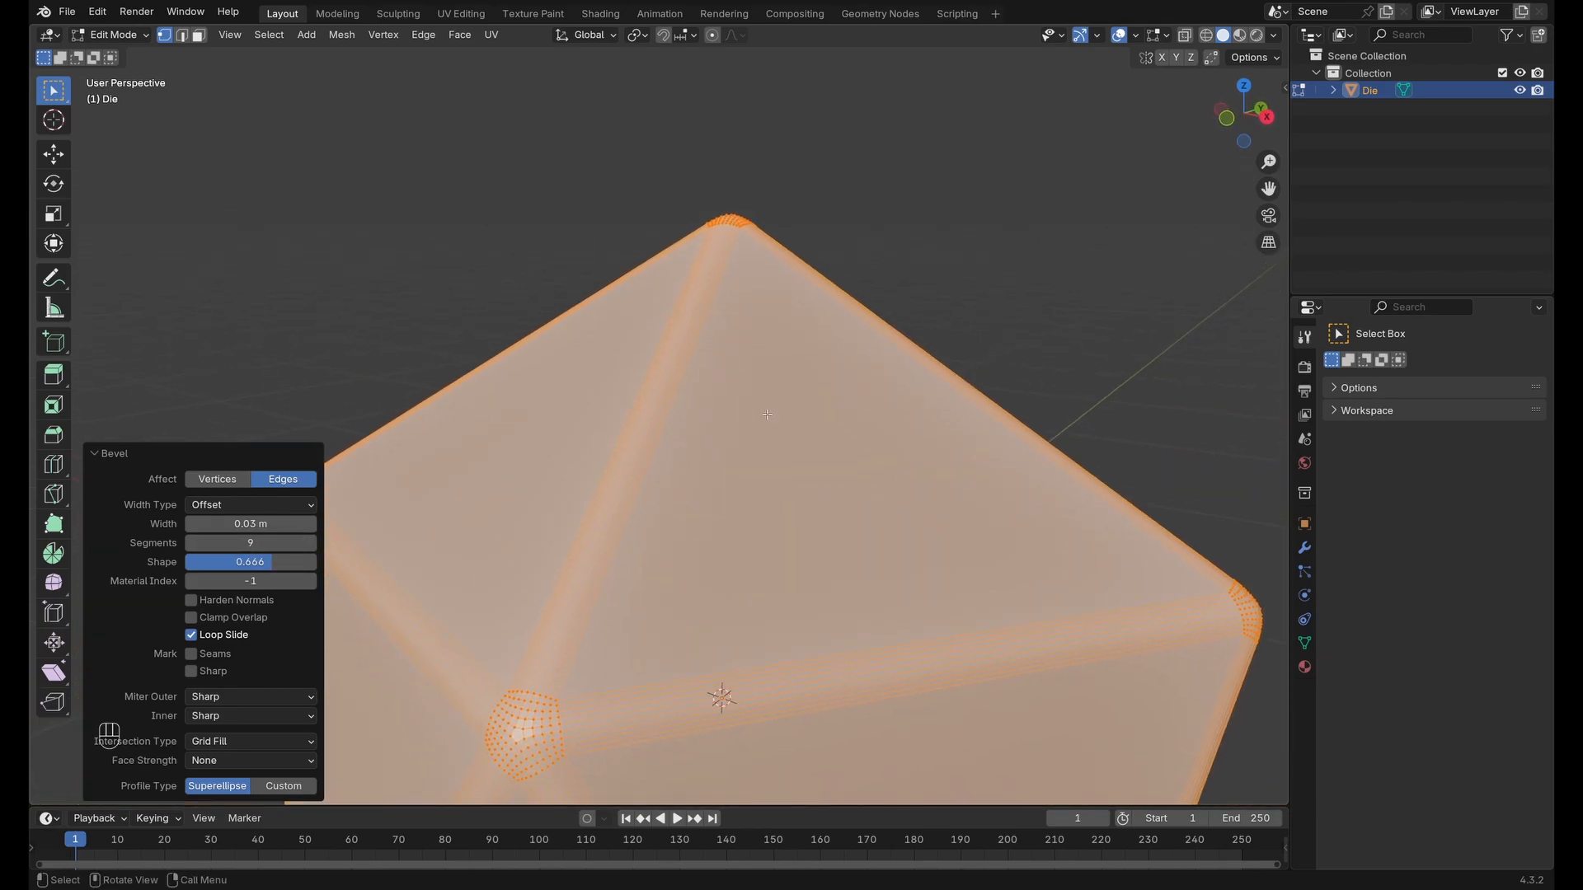
pyautogui.press('Tab')
pyautogui.moveTo(778, 439); pyautogui.dragTo(904, 417, button='middle')
pyautogui.press('Tab')
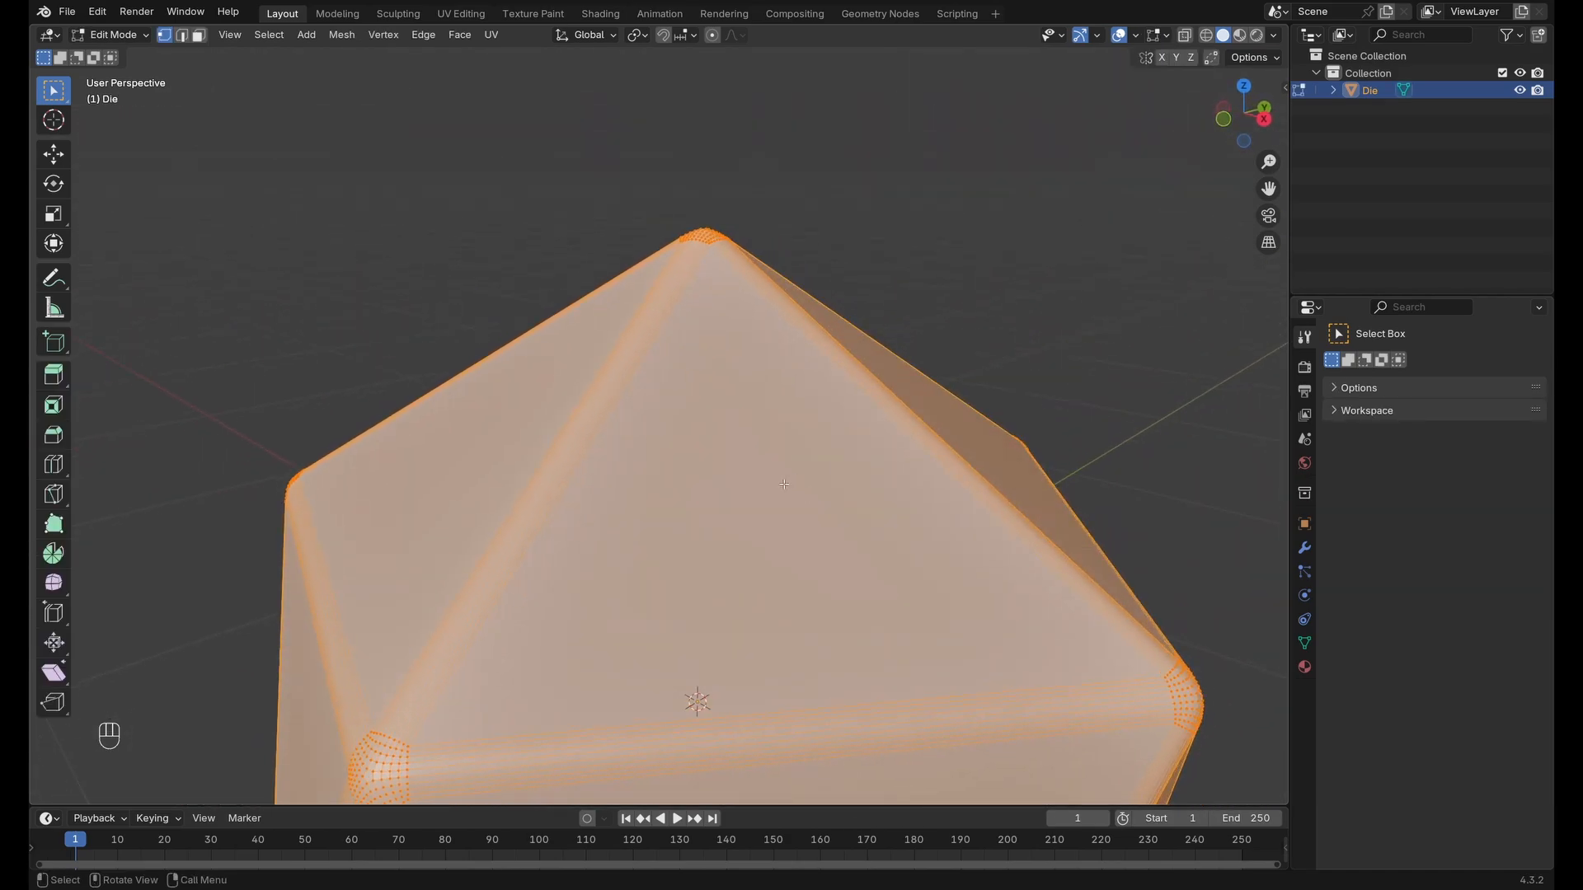
# Select one large triangular face of the die, and extend the selection to all faces with the same number of polygon sides.
pyautogui.press('3')
pyautogui.click(784, 484)
pyautogui.scroll(-2, 795, 485)
pyautogui.scroll(-2, 793, 483)
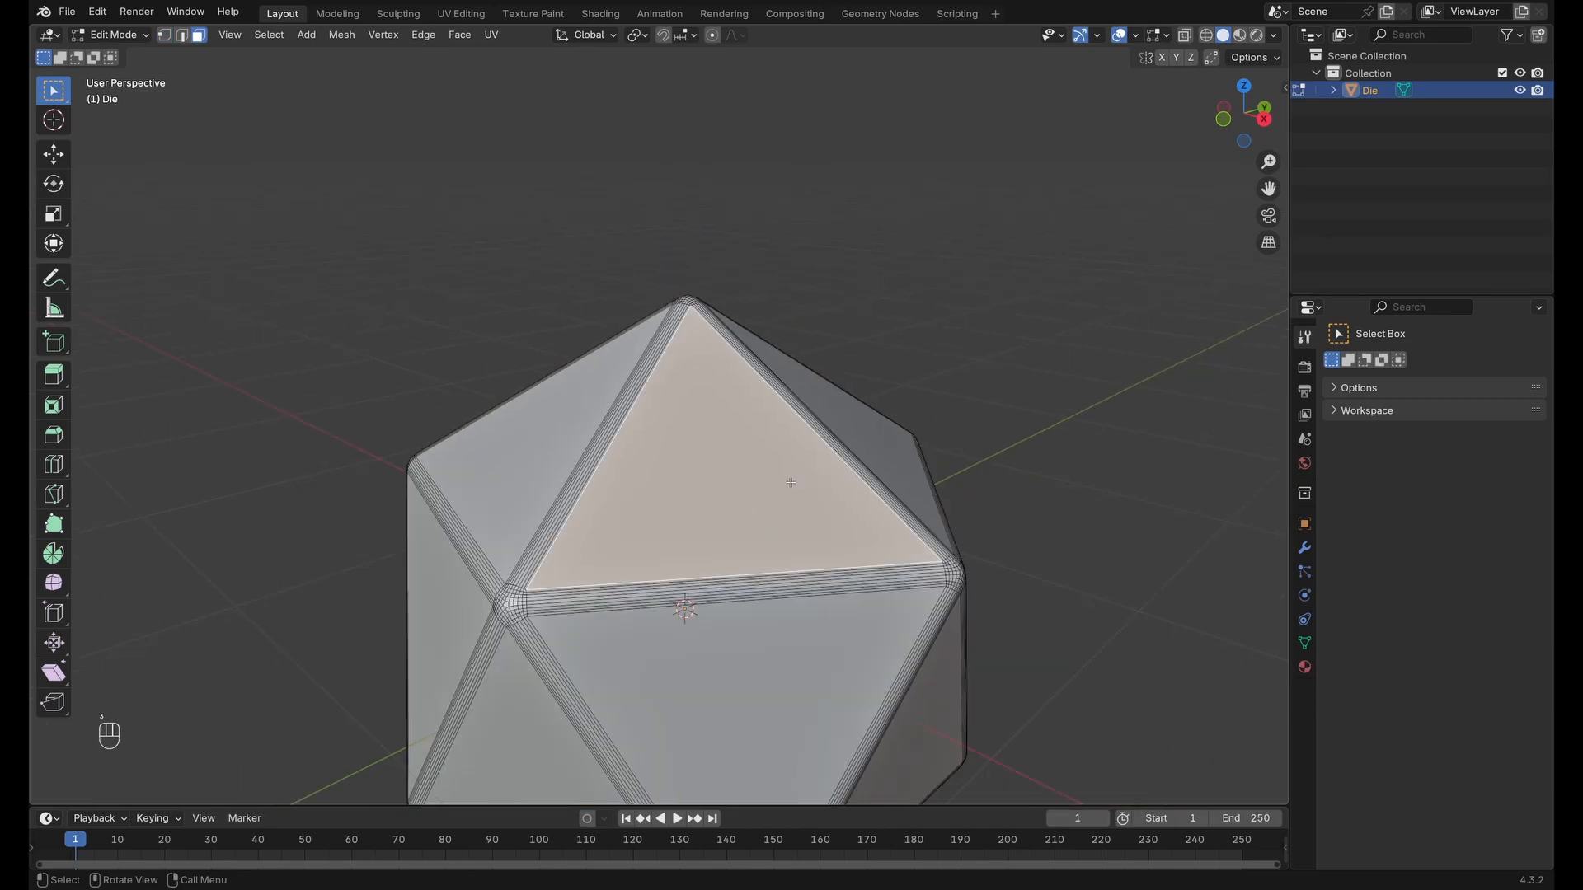
pyautogui.scroll(3, 745, 485)
pyautogui.hotkey('shift', 'g')
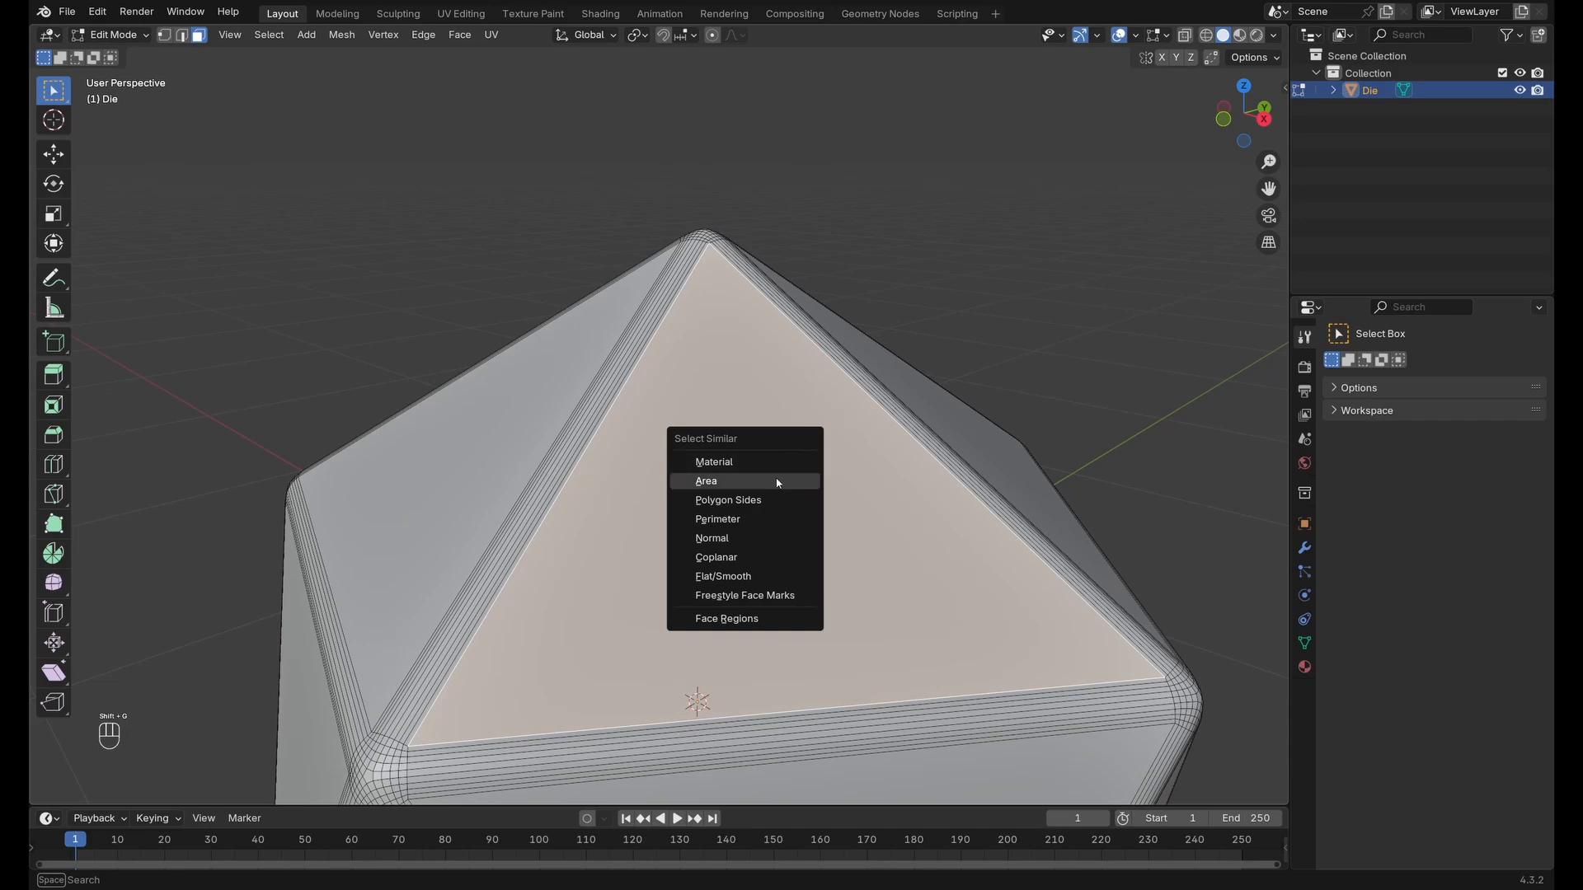
pyautogui.click(757, 501)
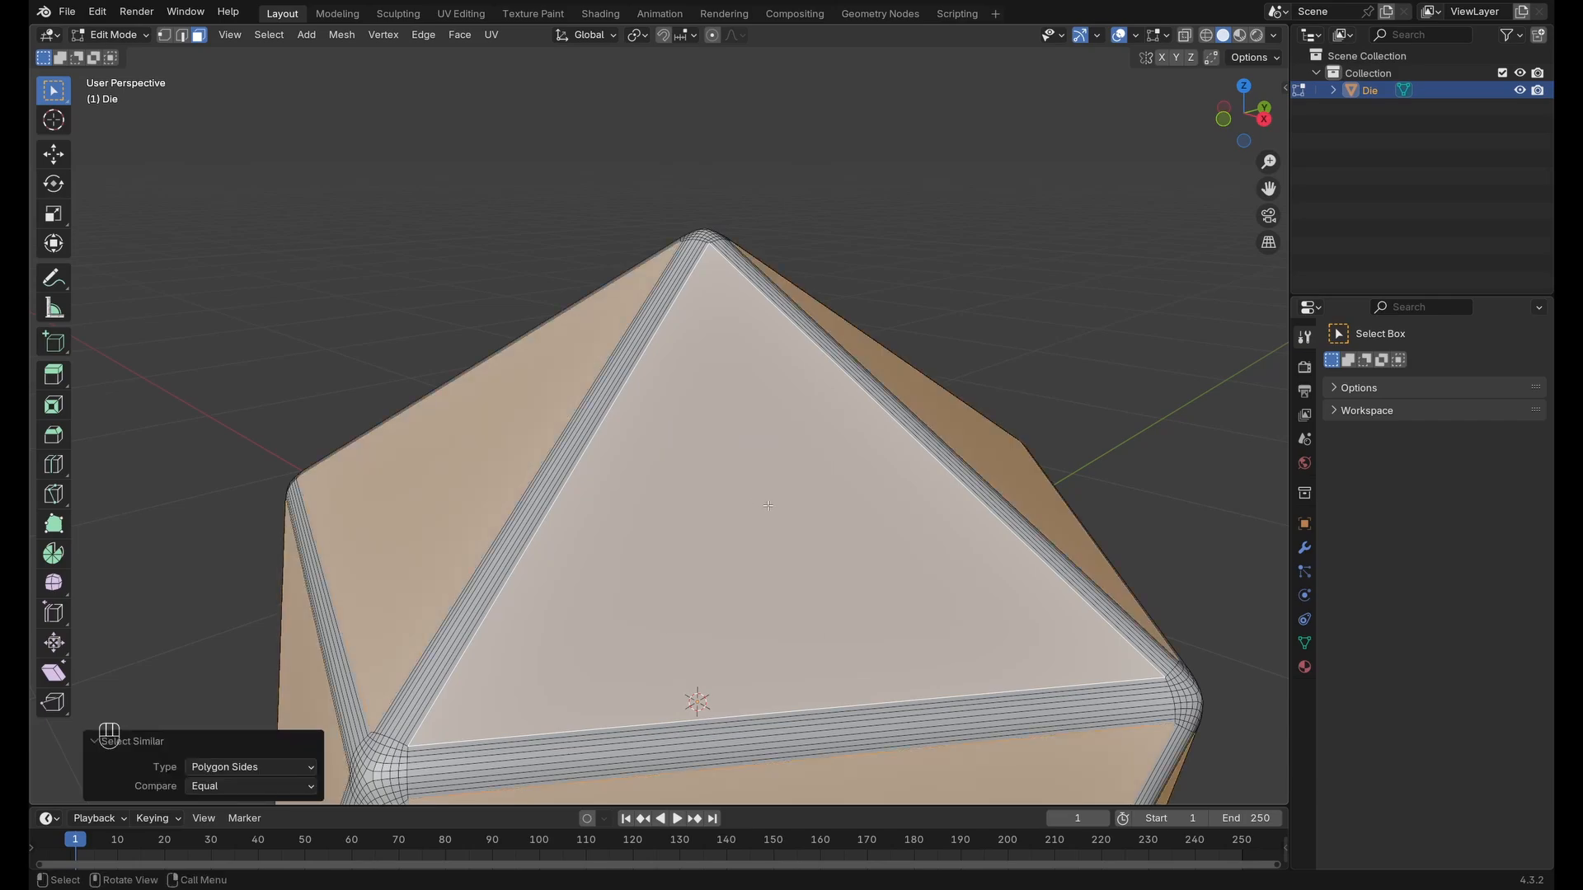
# Inset the selected triangular faces with a thickness of about 0.015 m.
pyautogui.scroll(-3, 768, 505)
pyautogui.scroll(4, 769, 503)
pyautogui.press('i')
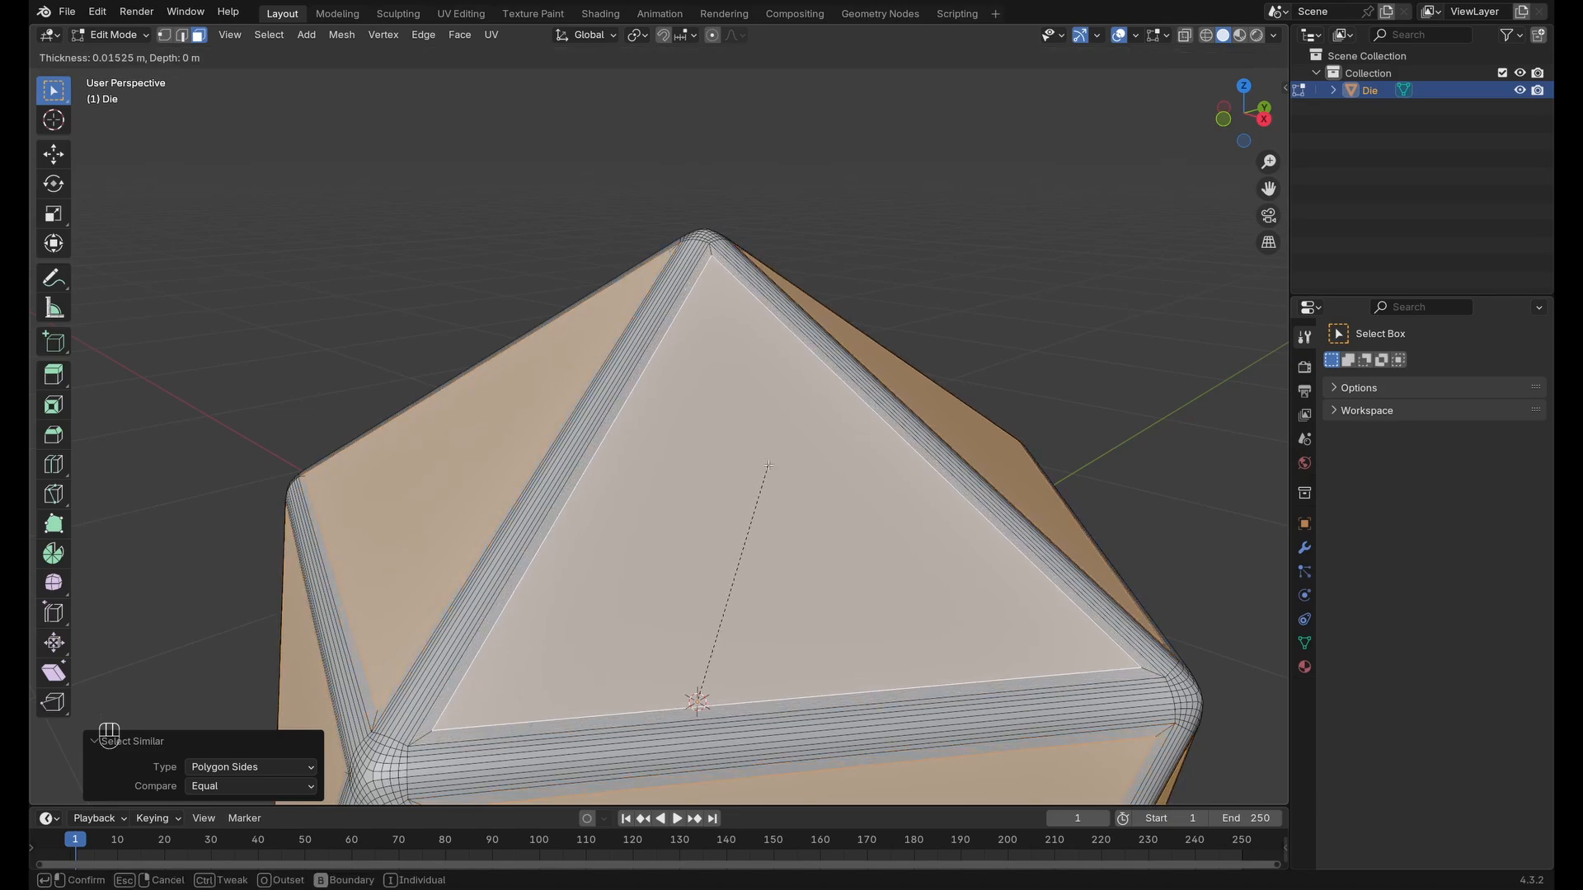
pyautogui.click(768, 466)
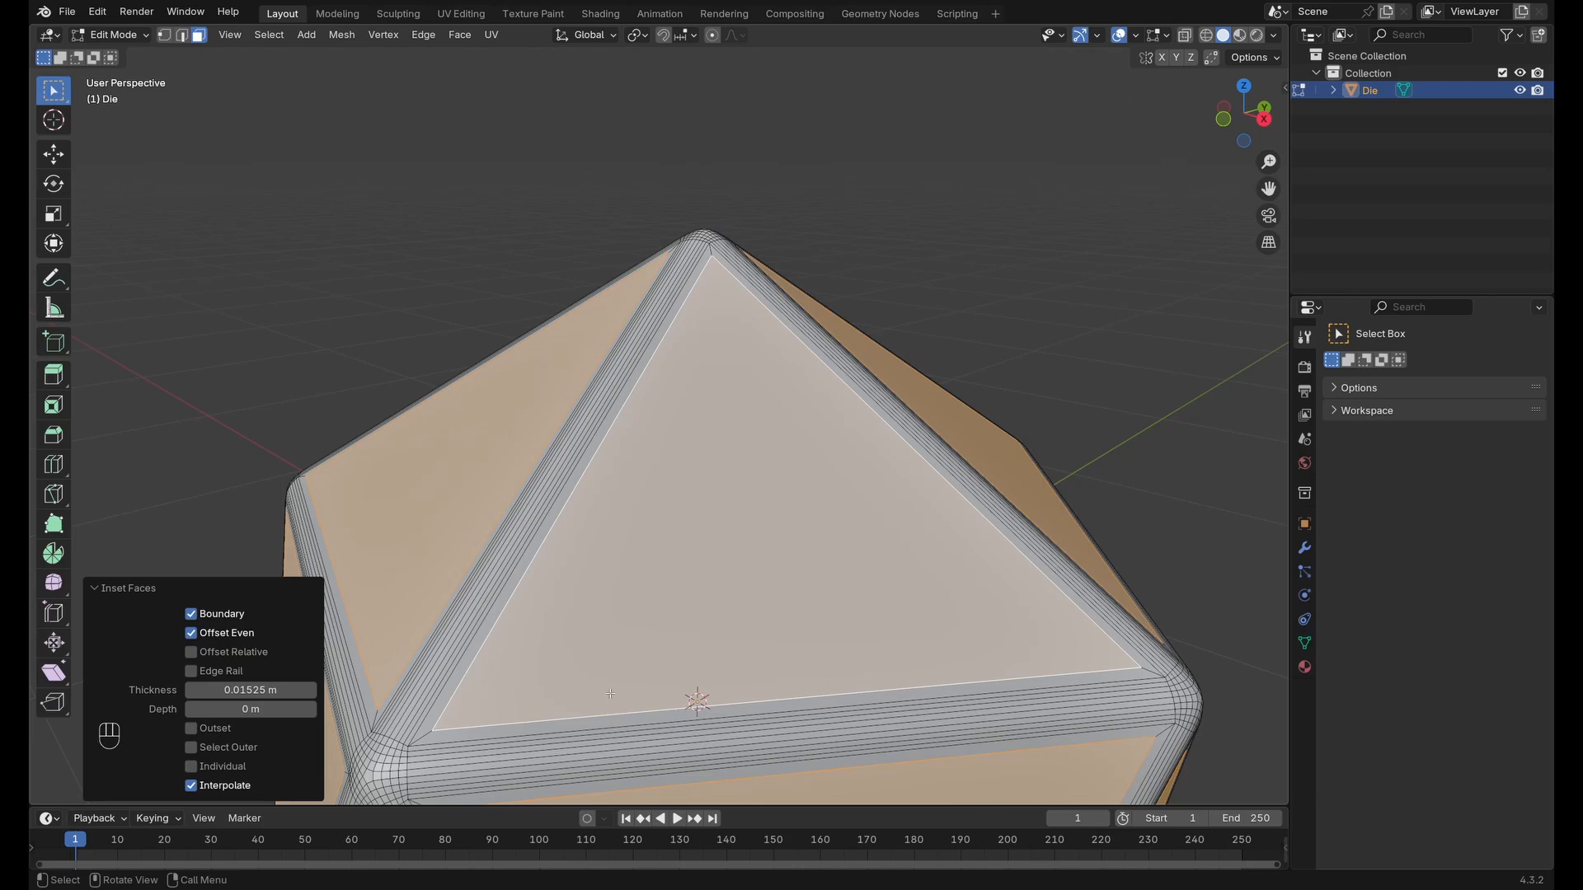
# Create a vertex group named Flat Faces and assign the selected inset faces to it.
pyautogui.moveTo(807, 465); pyautogui.dragTo(823, 457, button='middle')
pyautogui.scroll(-2, 788, 484)
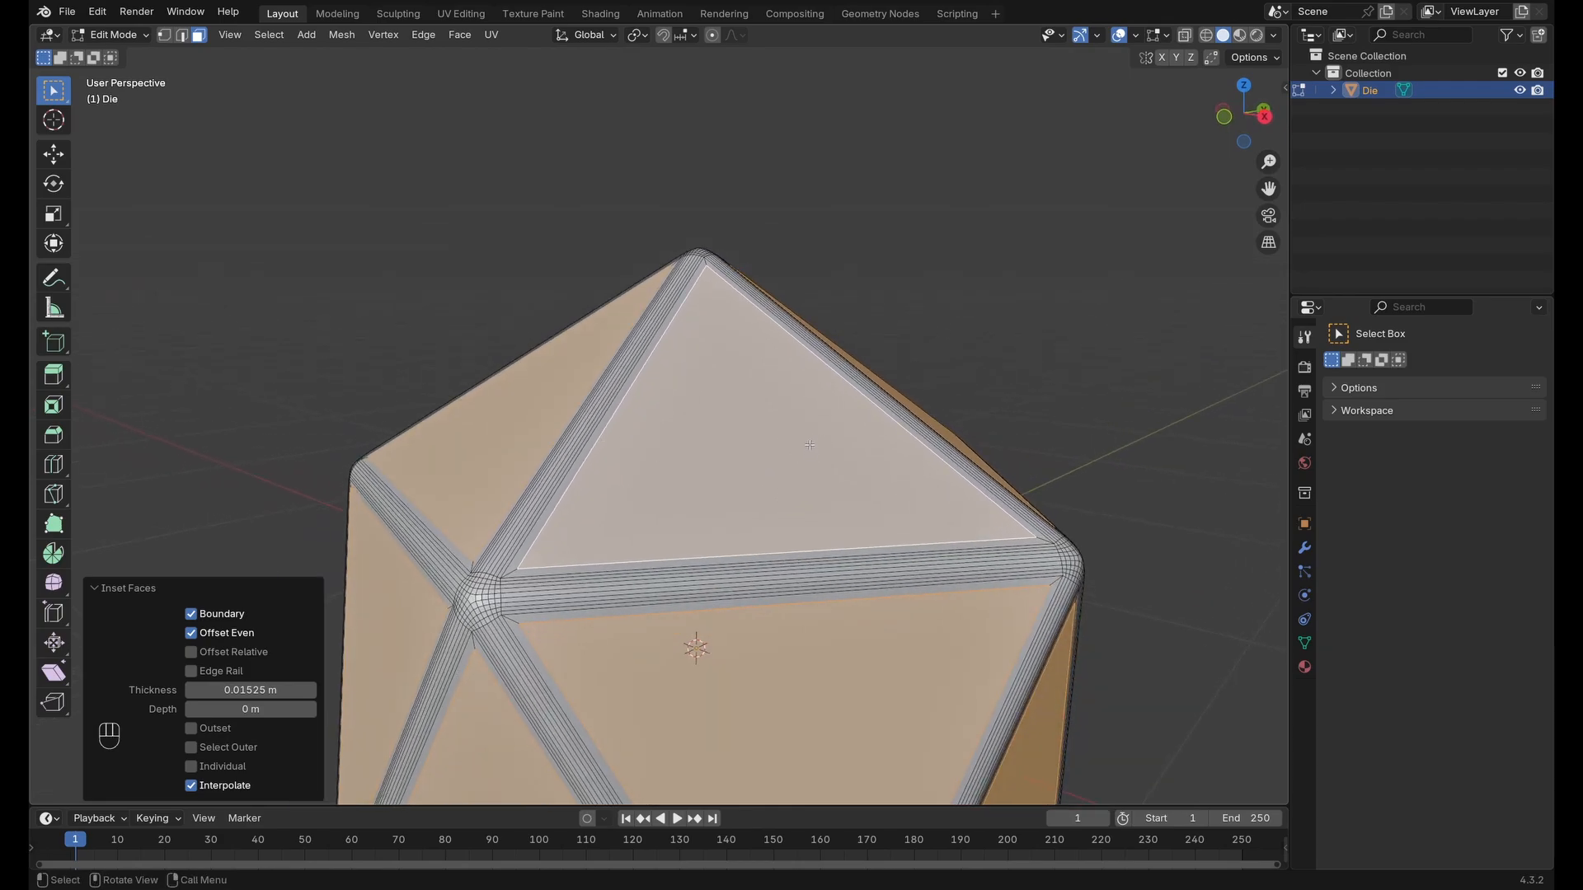
pyautogui.click(1305, 644)
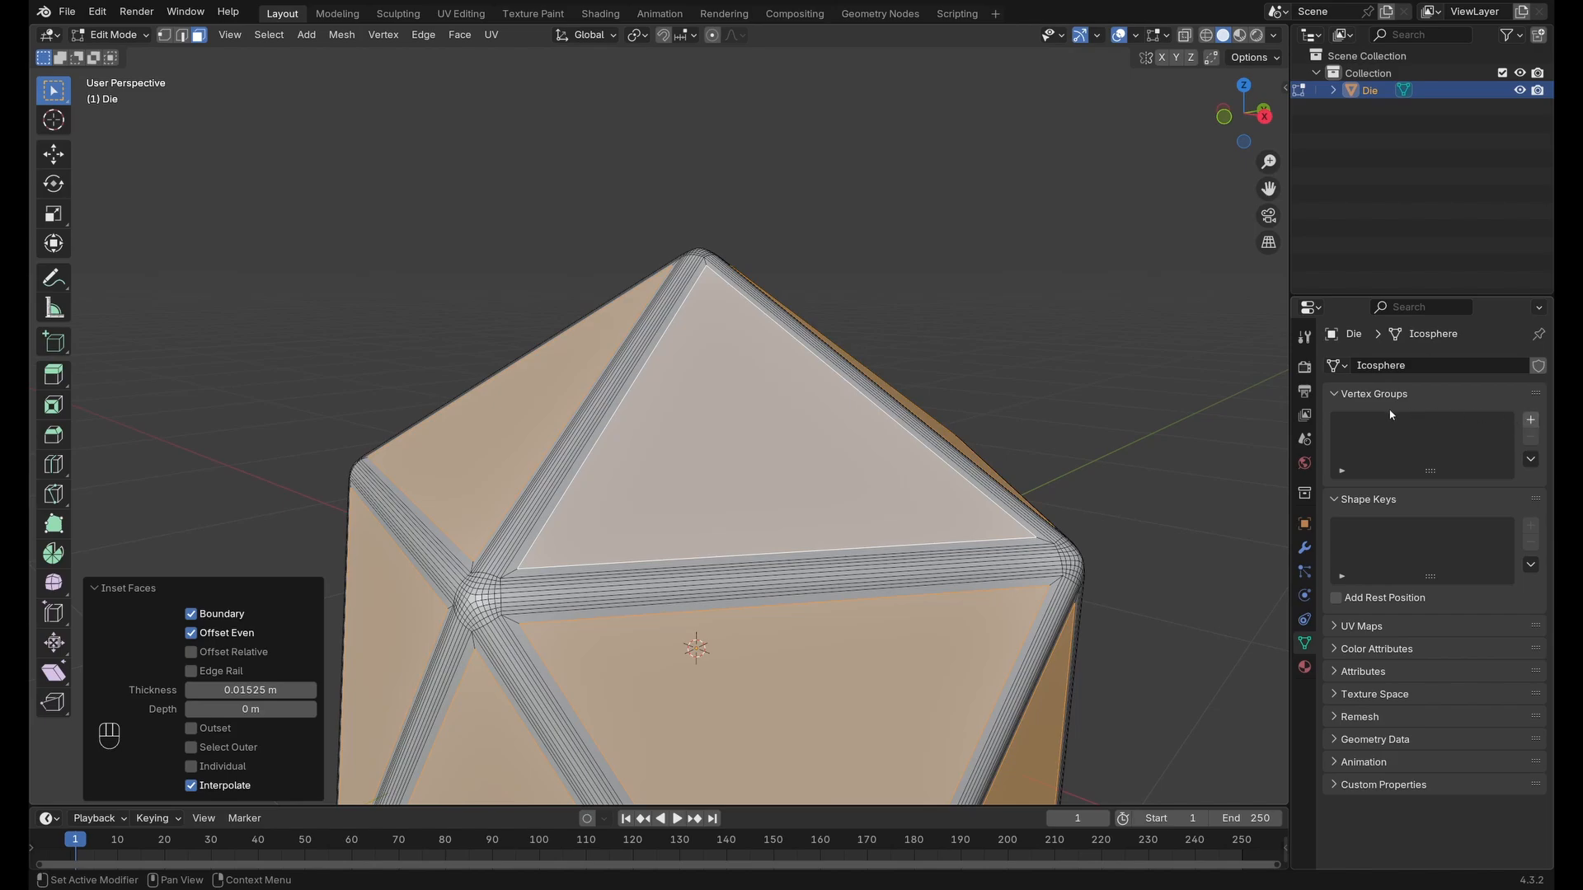
pyautogui.click(1531, 421)
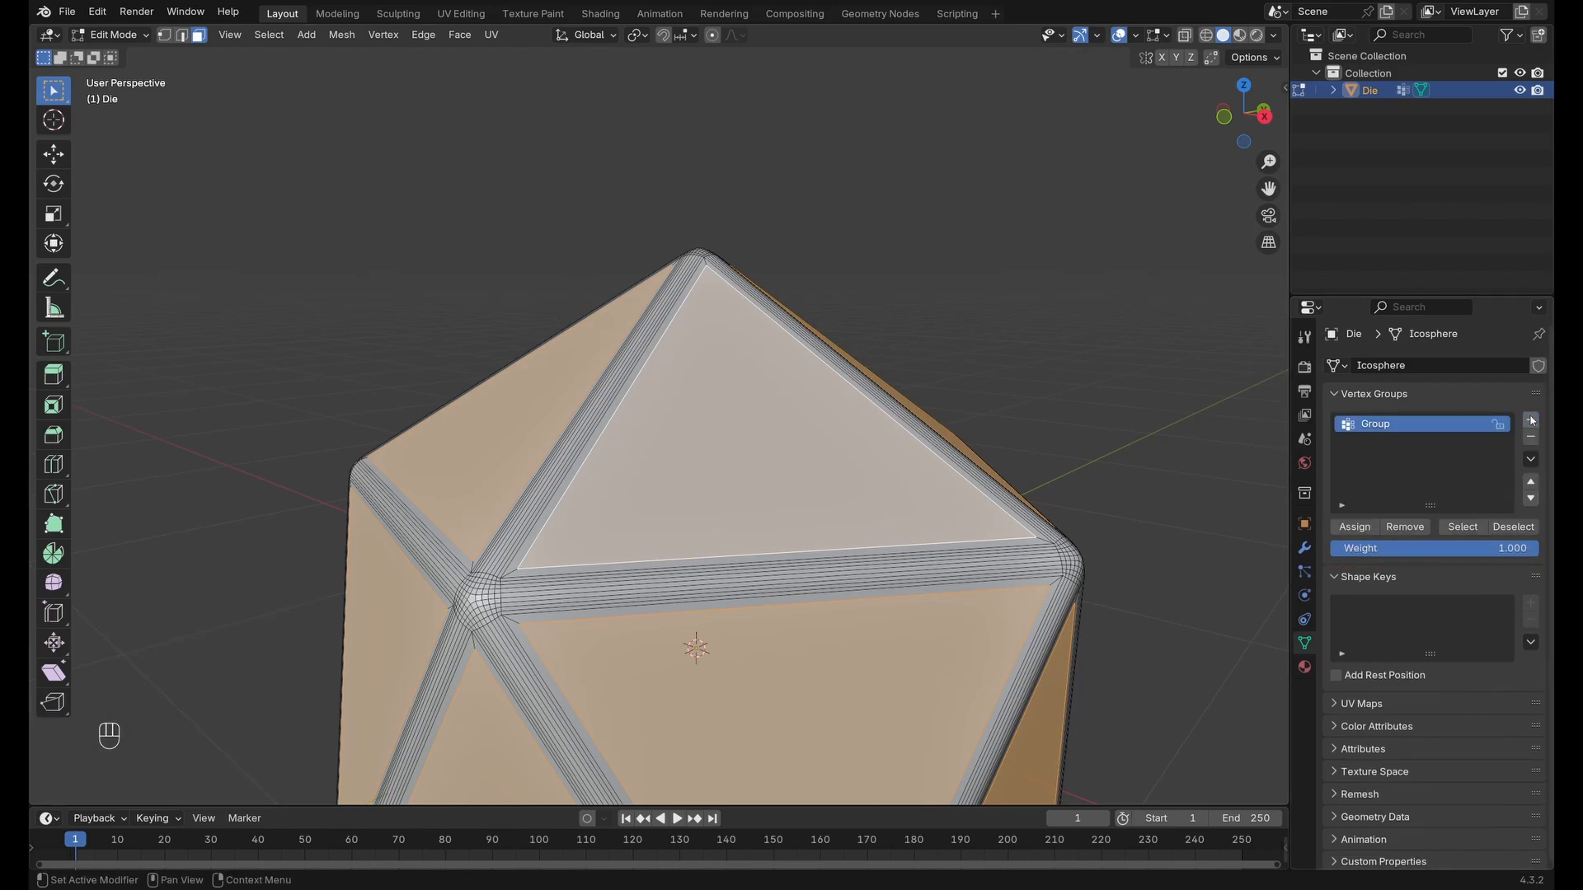
pyautogui.doubleClick(1420, 424)
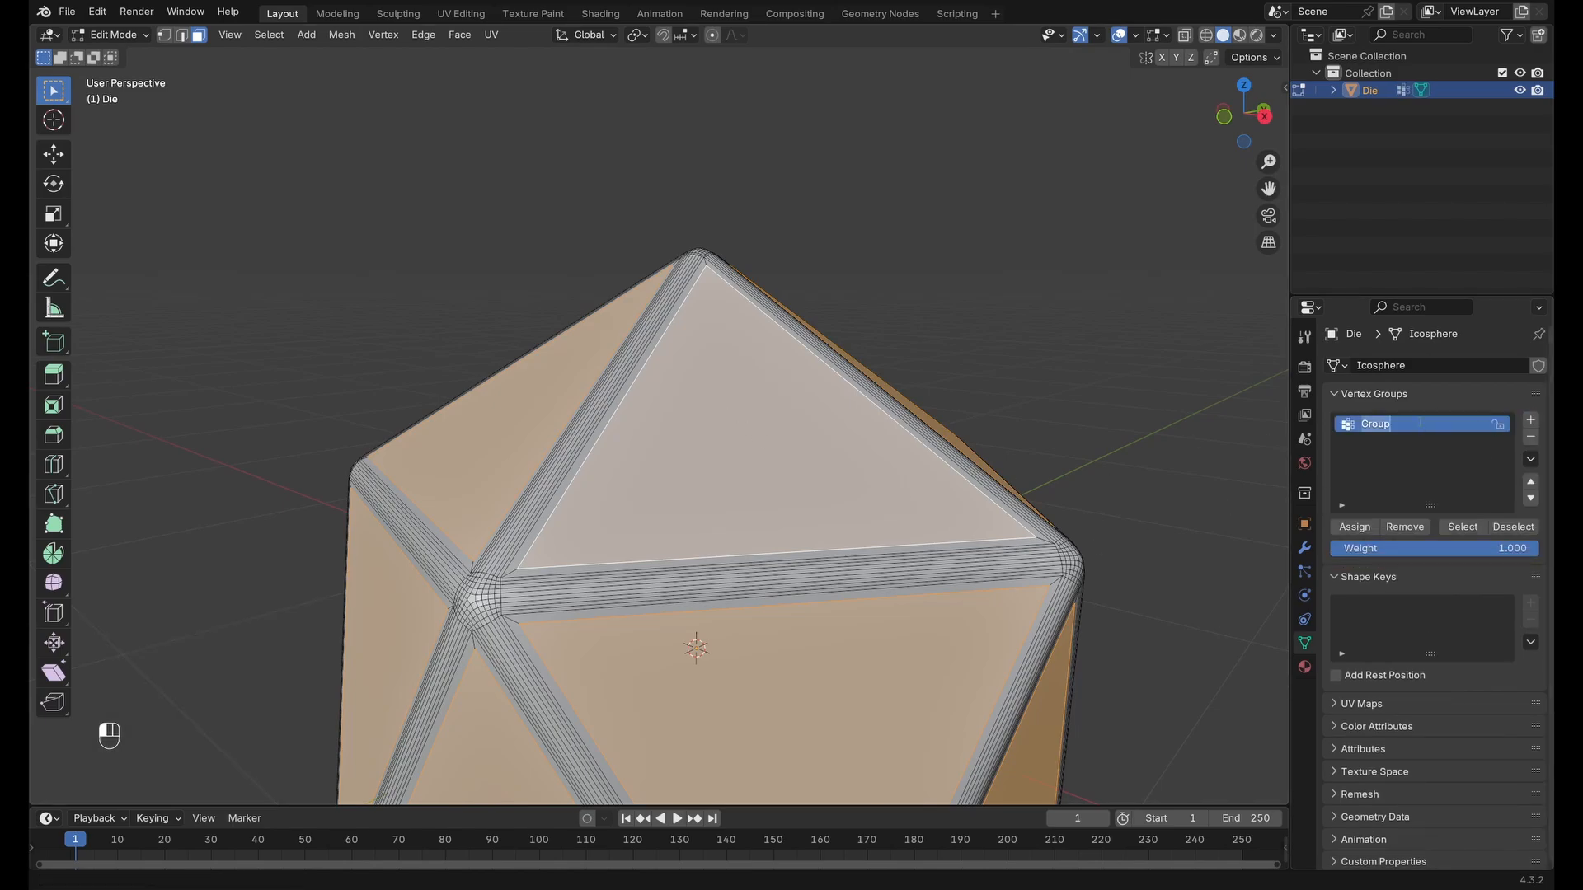
pyautogui.write('Flat Faces')
pyautogui.press('Return')
pyautogui.click(1366, 529)
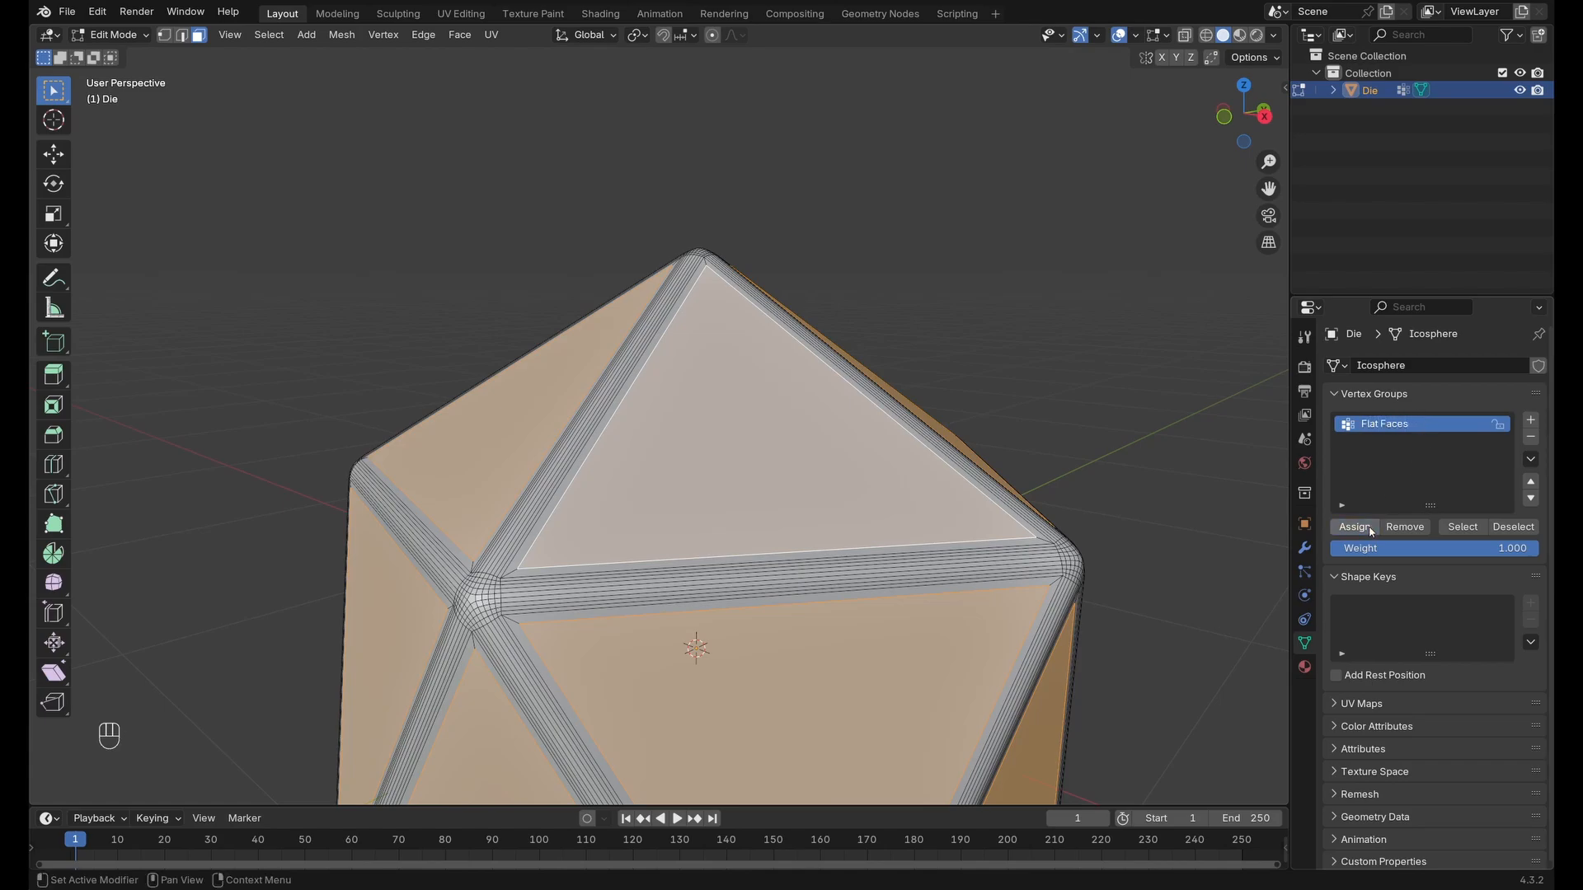
# Check the Flat Faces vertex group by deselecting its faces and selecting them again.
pyautogui.click(1528, 528)
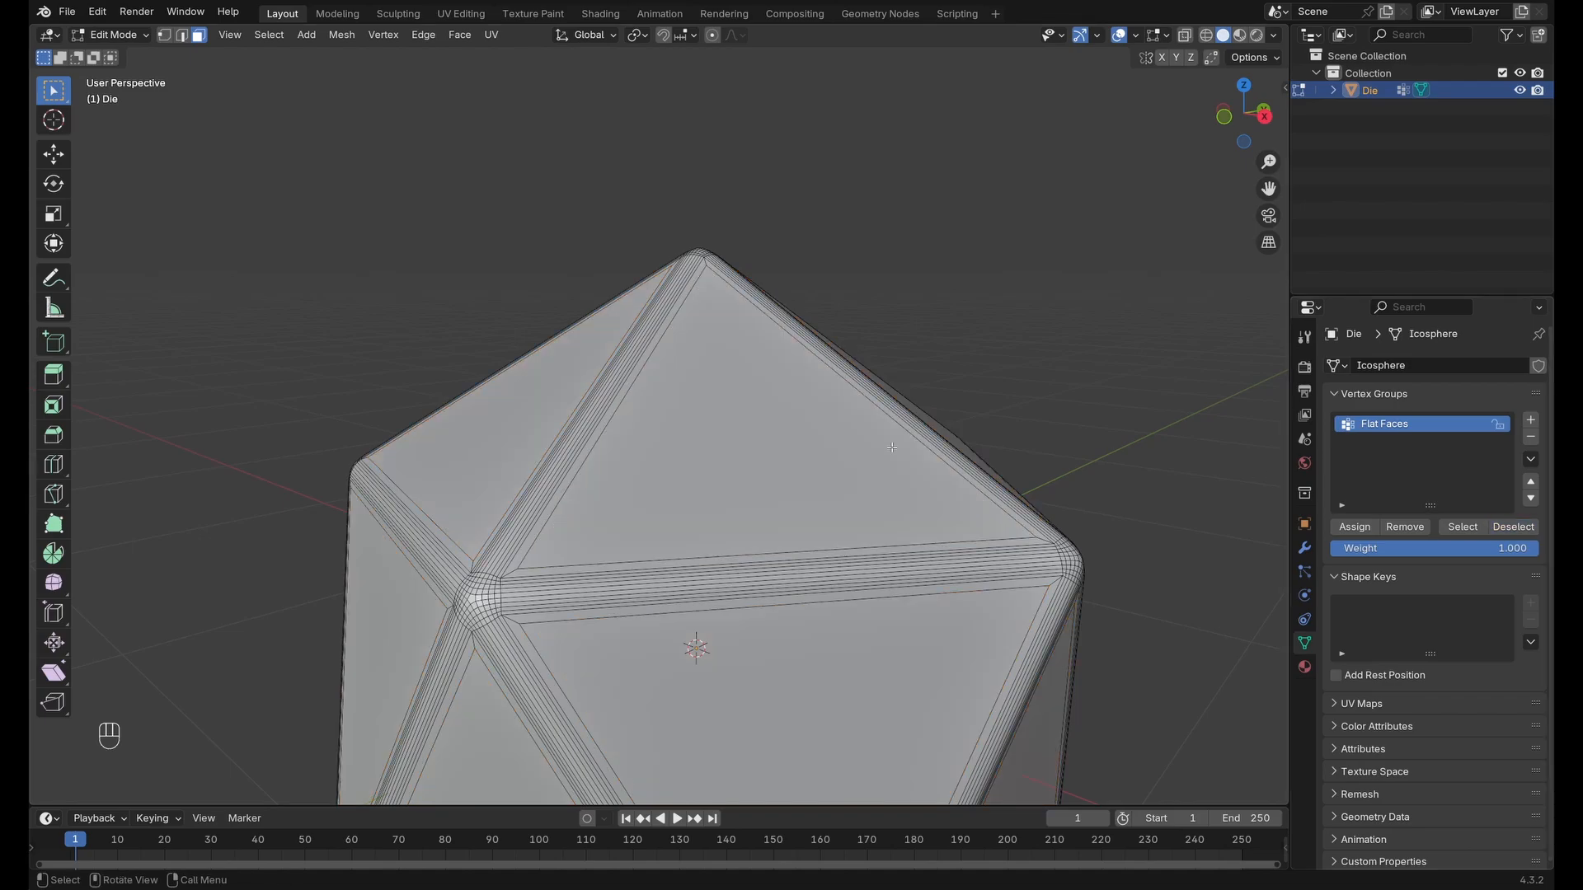
pyautogui.click(1462, 527)
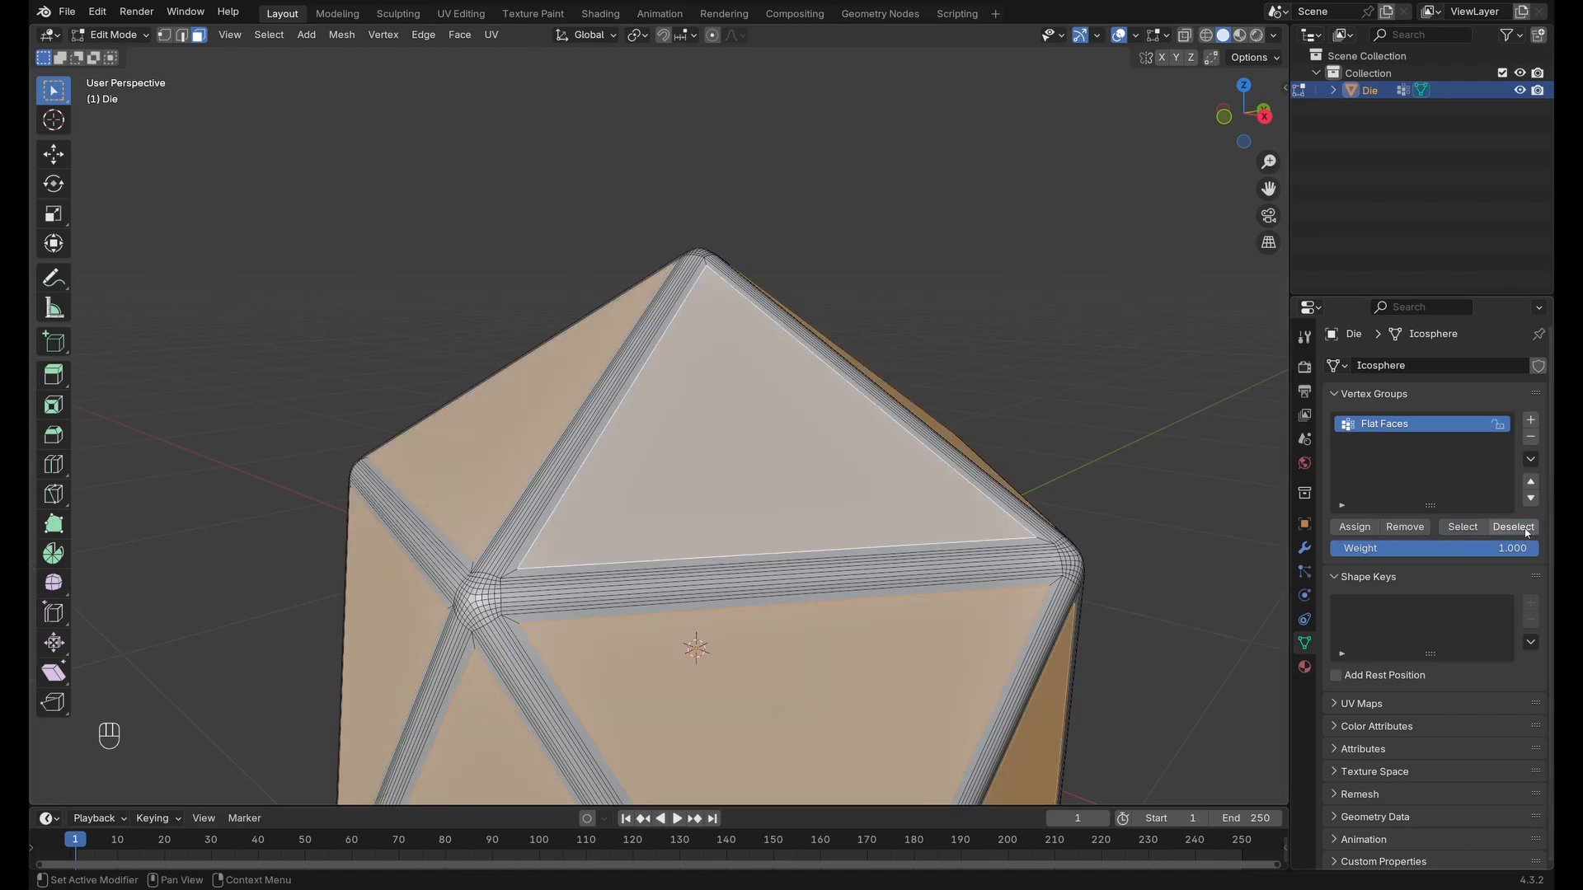
pyautogui.moveTo(1060, 440); pyautogui.dragTo(955, 413, button='middle')
pyautogui.scroll(-3, 1014, 416)
pyautogui.scroll(-3, 955, 413)
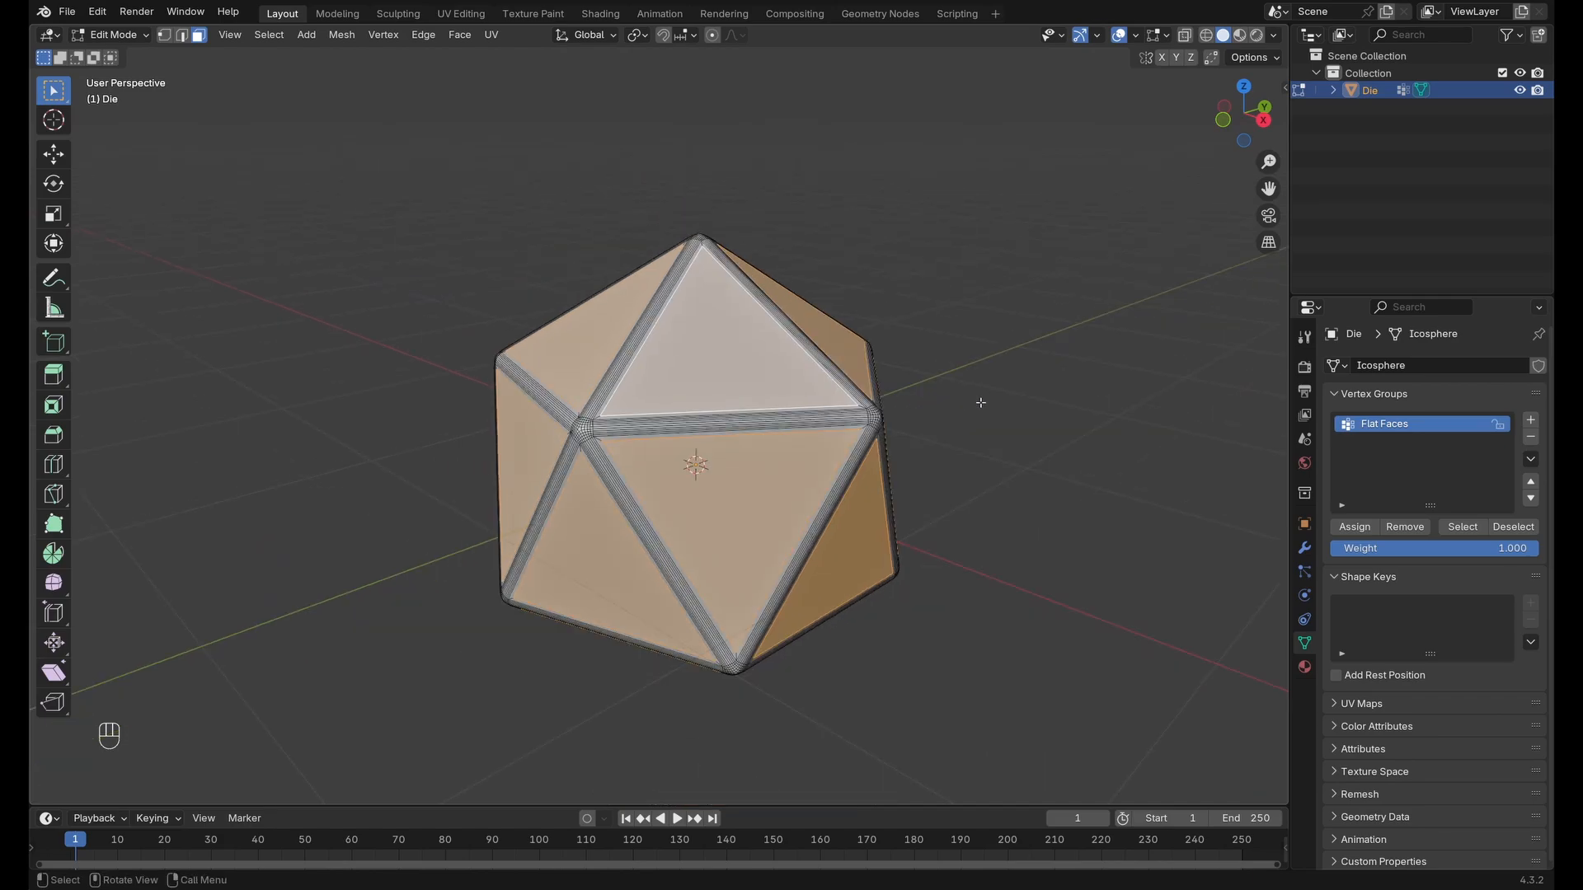
# Return to Object Mode and add a text object at the world origin, shown in the top view.
pyautogui.press('Tab')
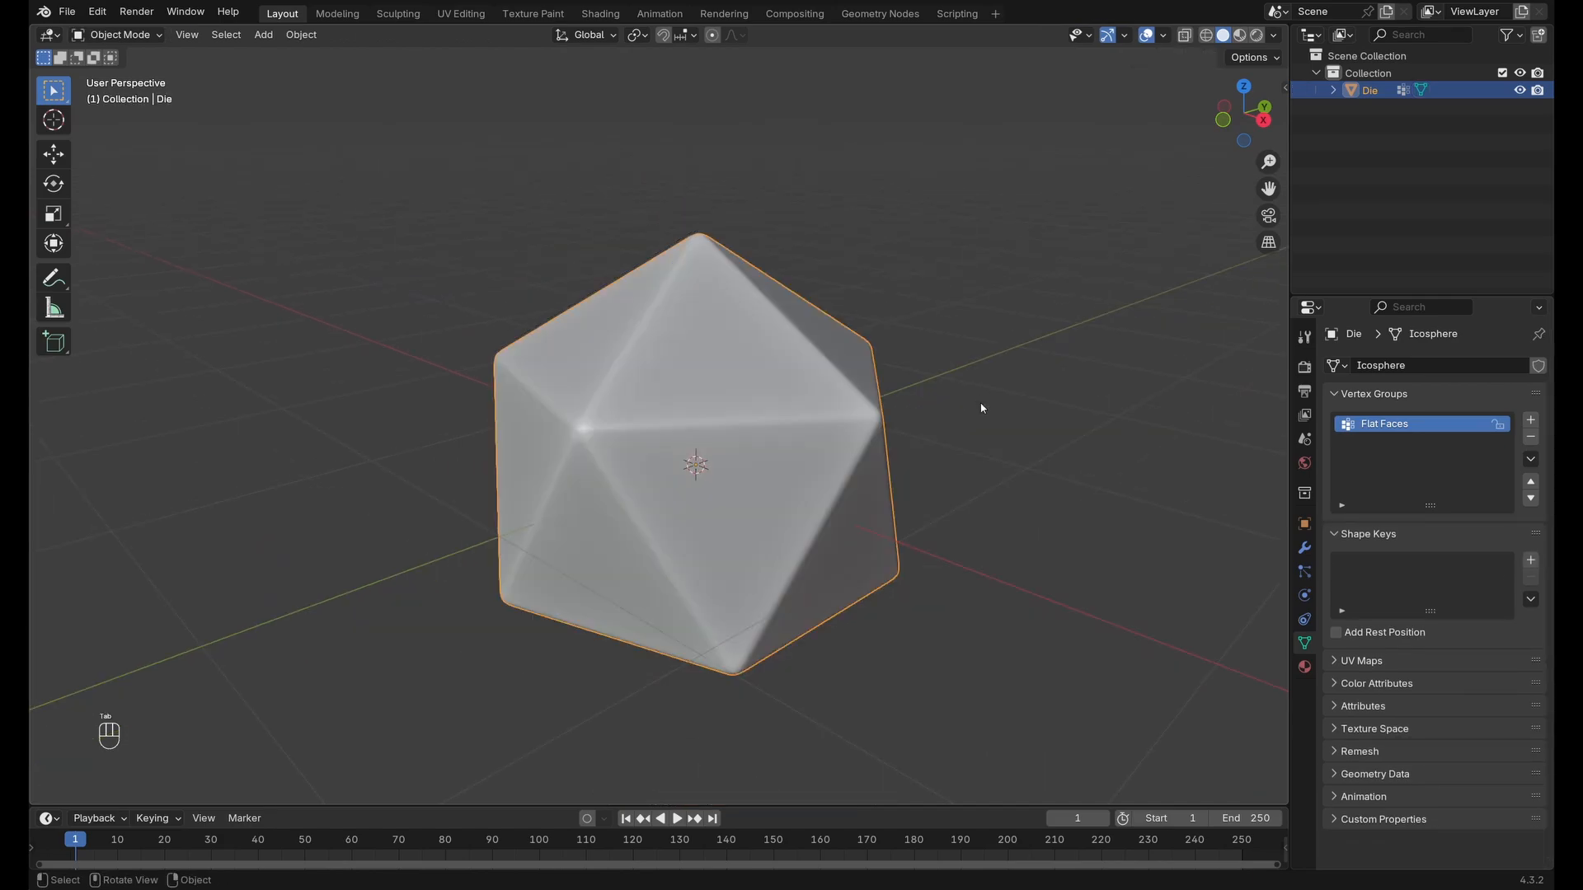
pyautogui.moveTo(986, 403); pyautogui.dragTo(880, 446, button='middle')
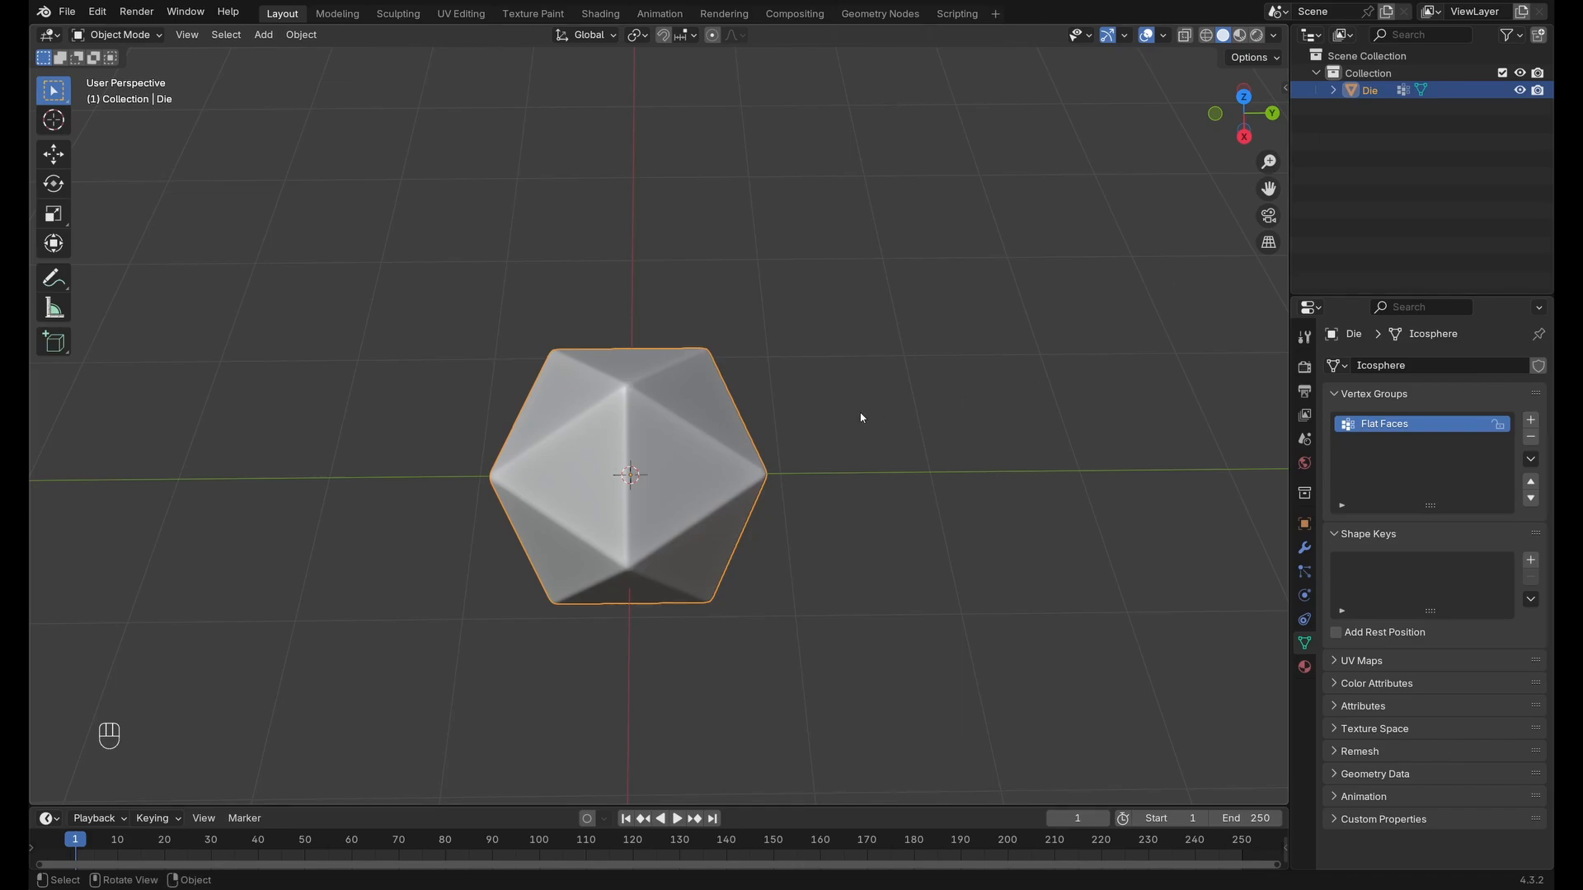
pyautogui.hotkey('shift', 'a')
pyautogui.moveTo(831, 432)
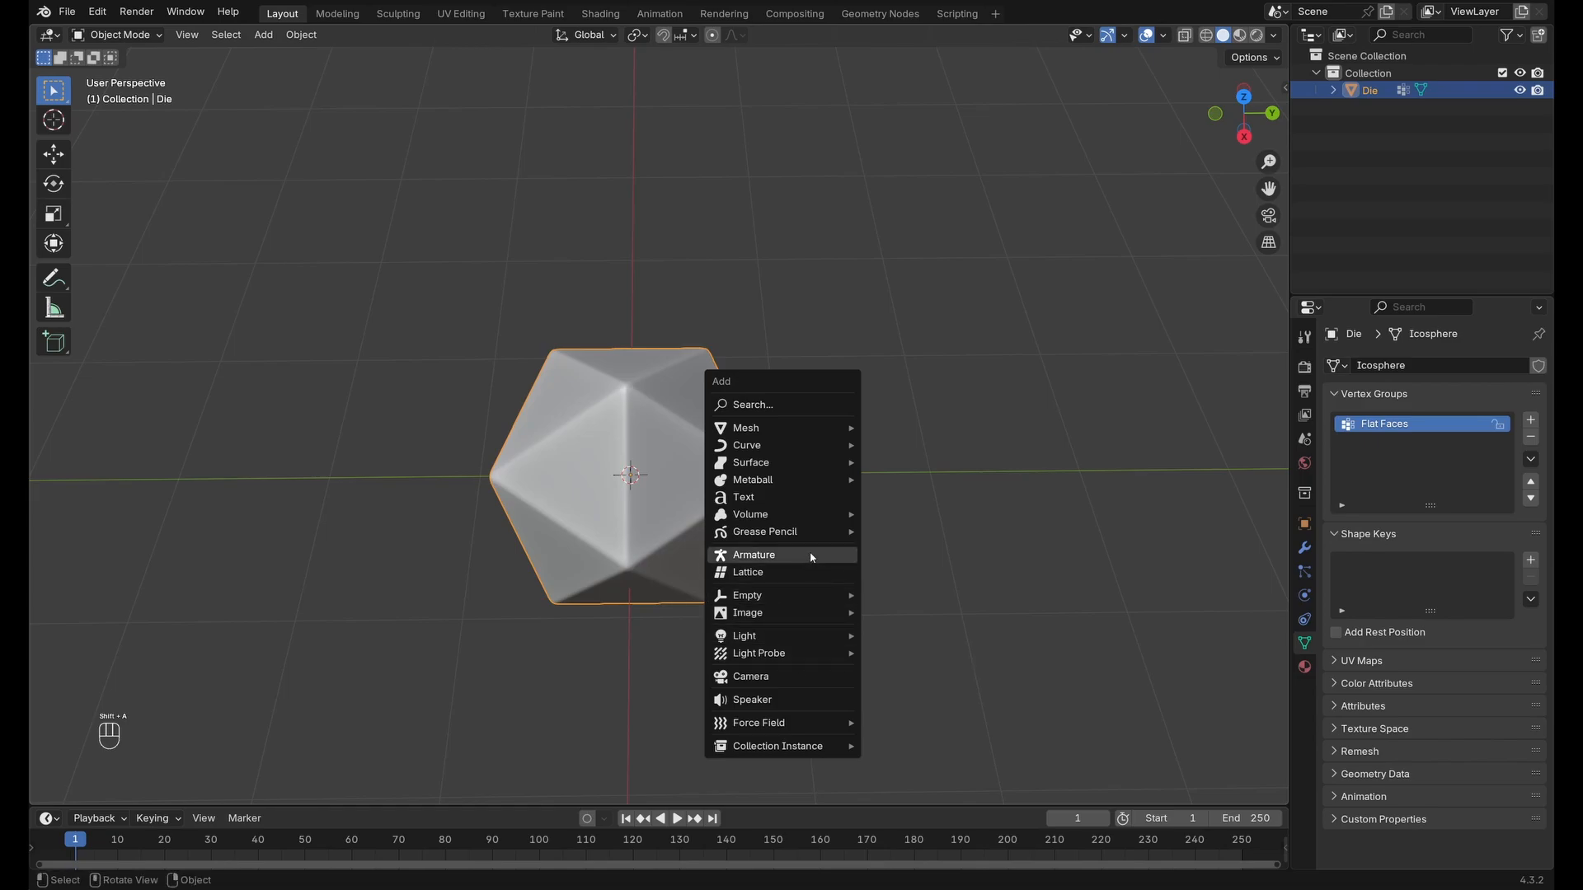
pyautogui.click(816, 497)
pyautogui.moveTo(851, 542); pyautogui.dragTo(937, 494, button='middle')
pyautogui.press('KP_7')
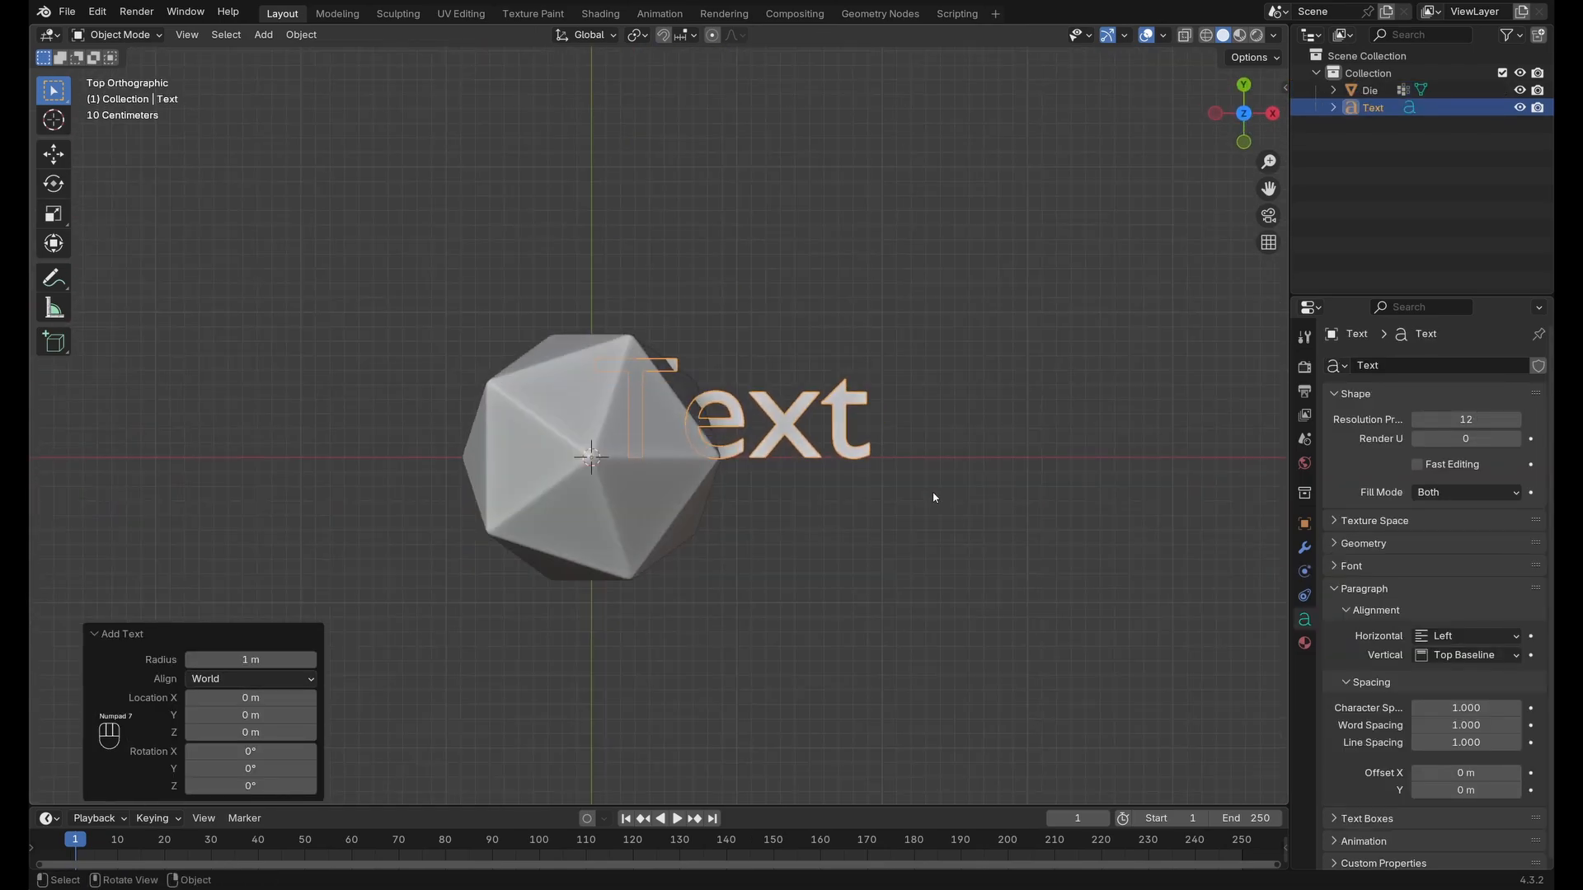
# Load a heavy Segoe UI font as the text object's regular font.
pyautogui.scroll(-6, 931, 495)
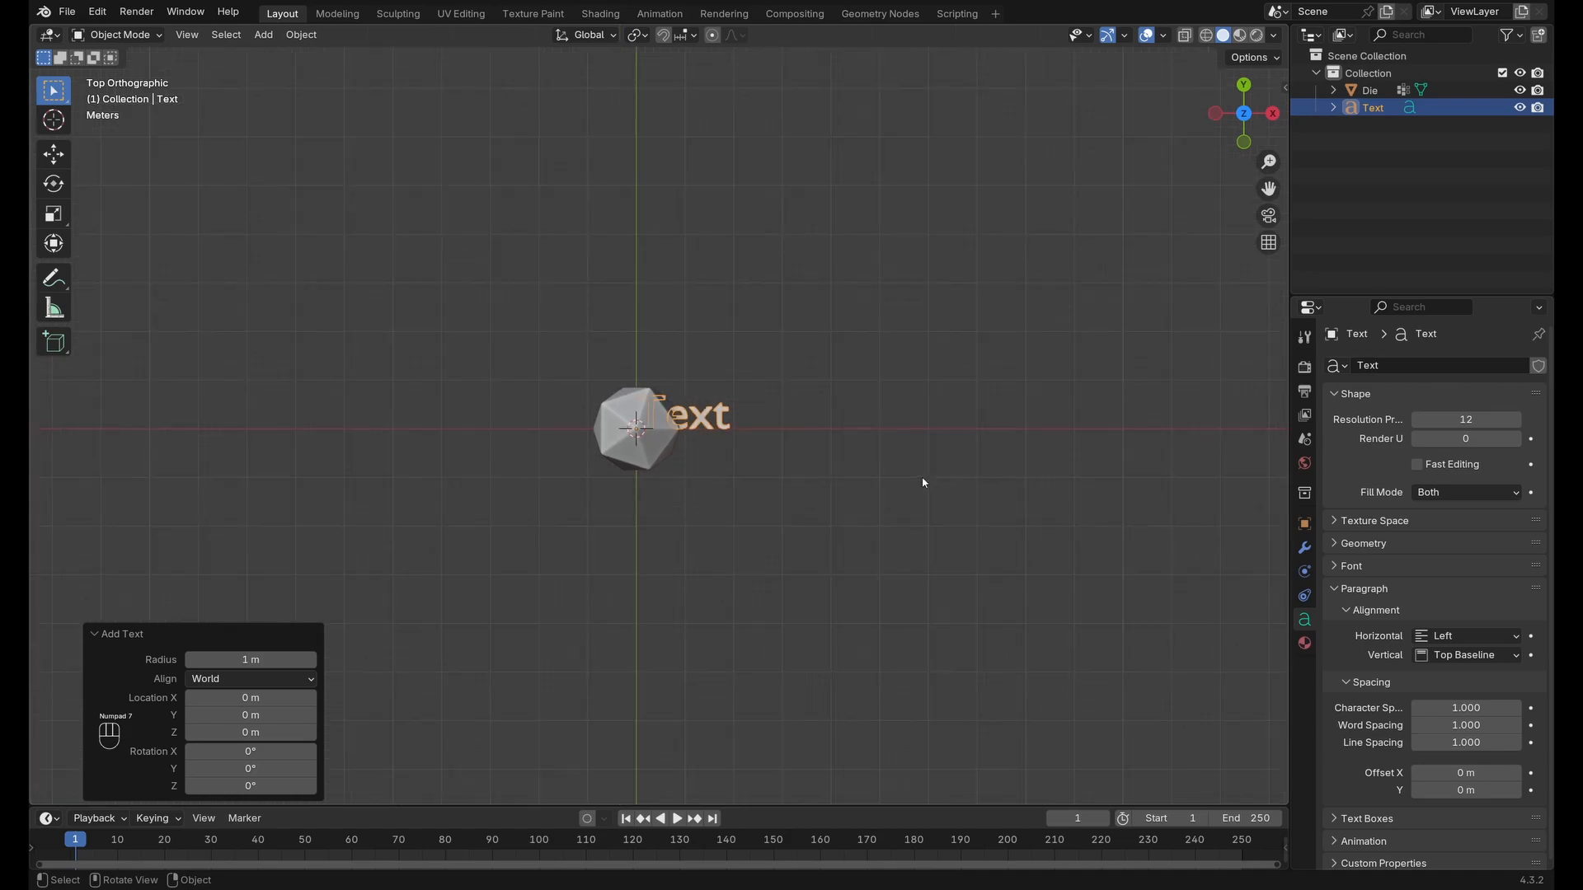
pyautogui.scroll(3, 915, 470)
pyautogui.keyDown('shift'); pyautogui.moveTo(630, 444); pyautogui.dragTo(446, 502, button='middle'); pyautogui.keyUp('shift')
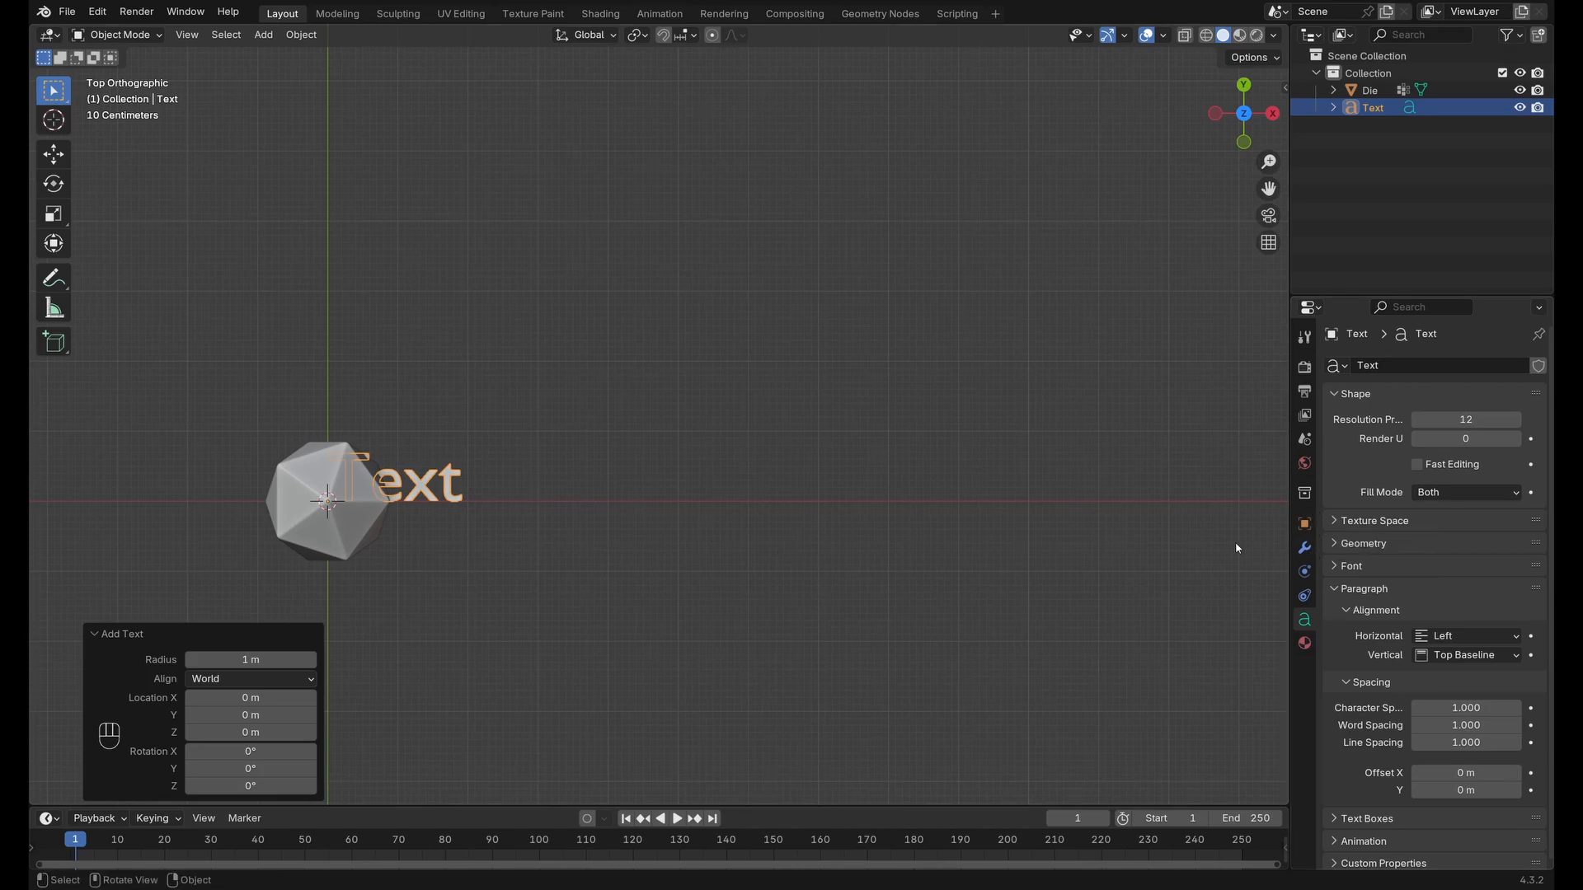
pyautogui.click(1404, 566)
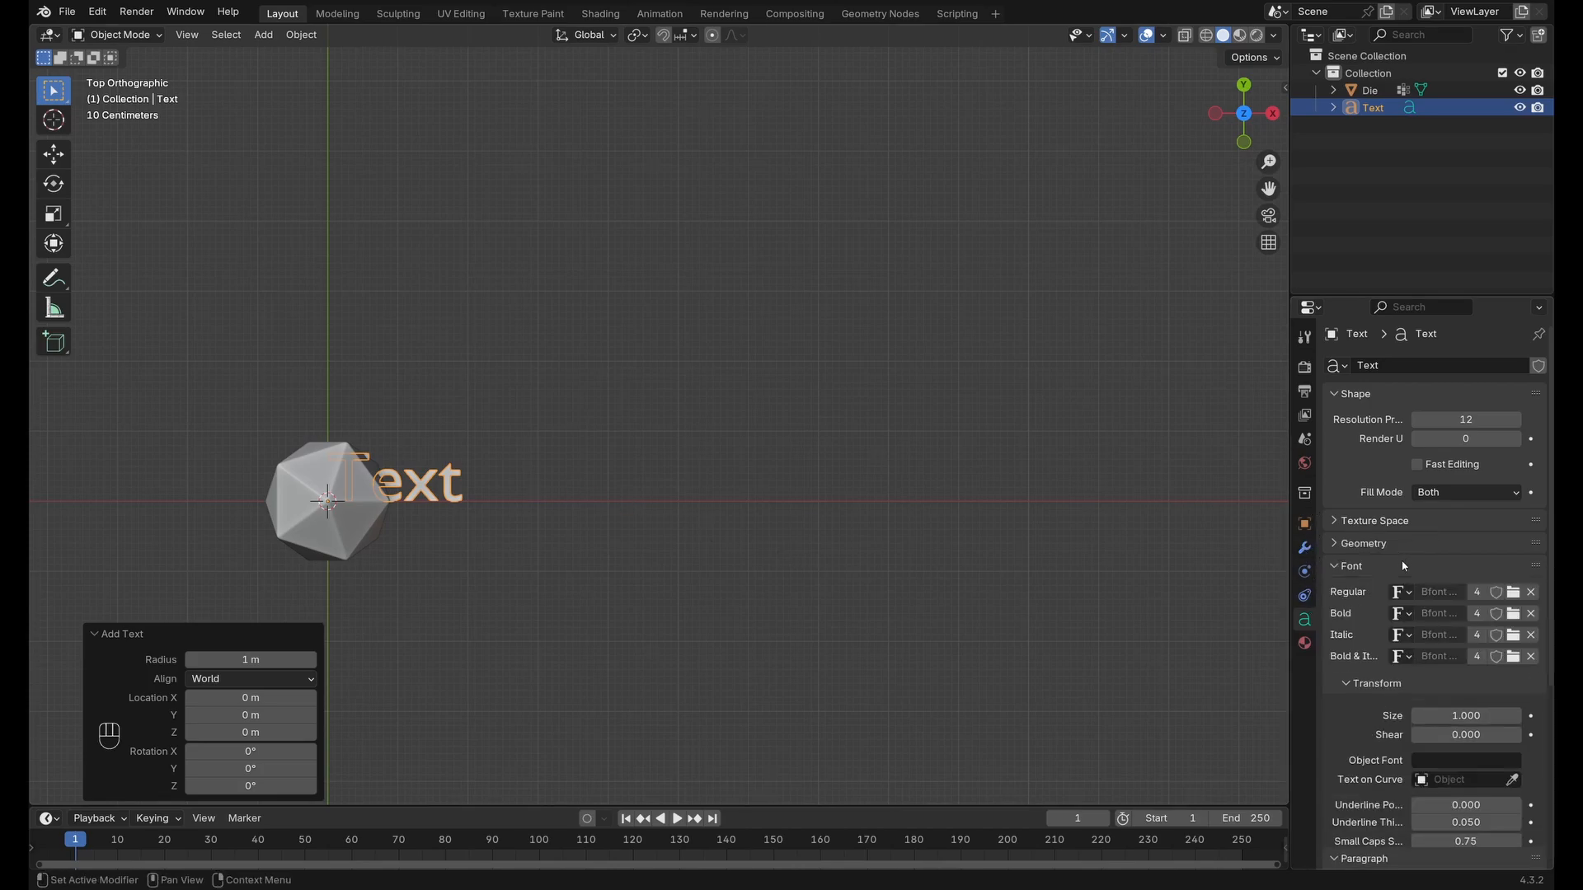
pyautogui.scroll(-2, 1365, 579)
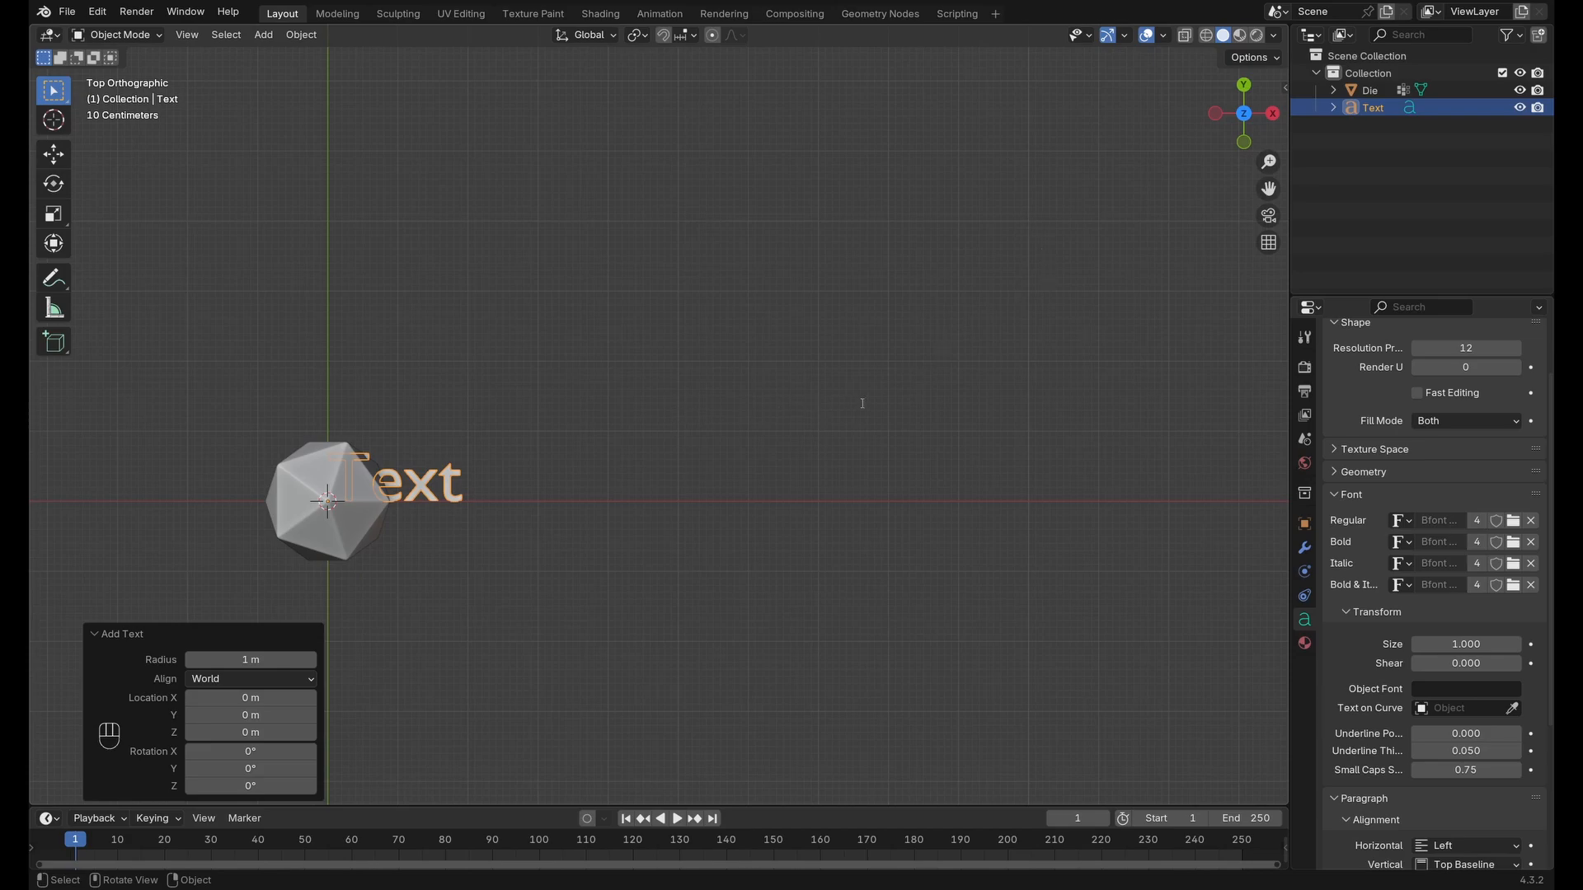
pyautogui.doubleClick(697, 421)
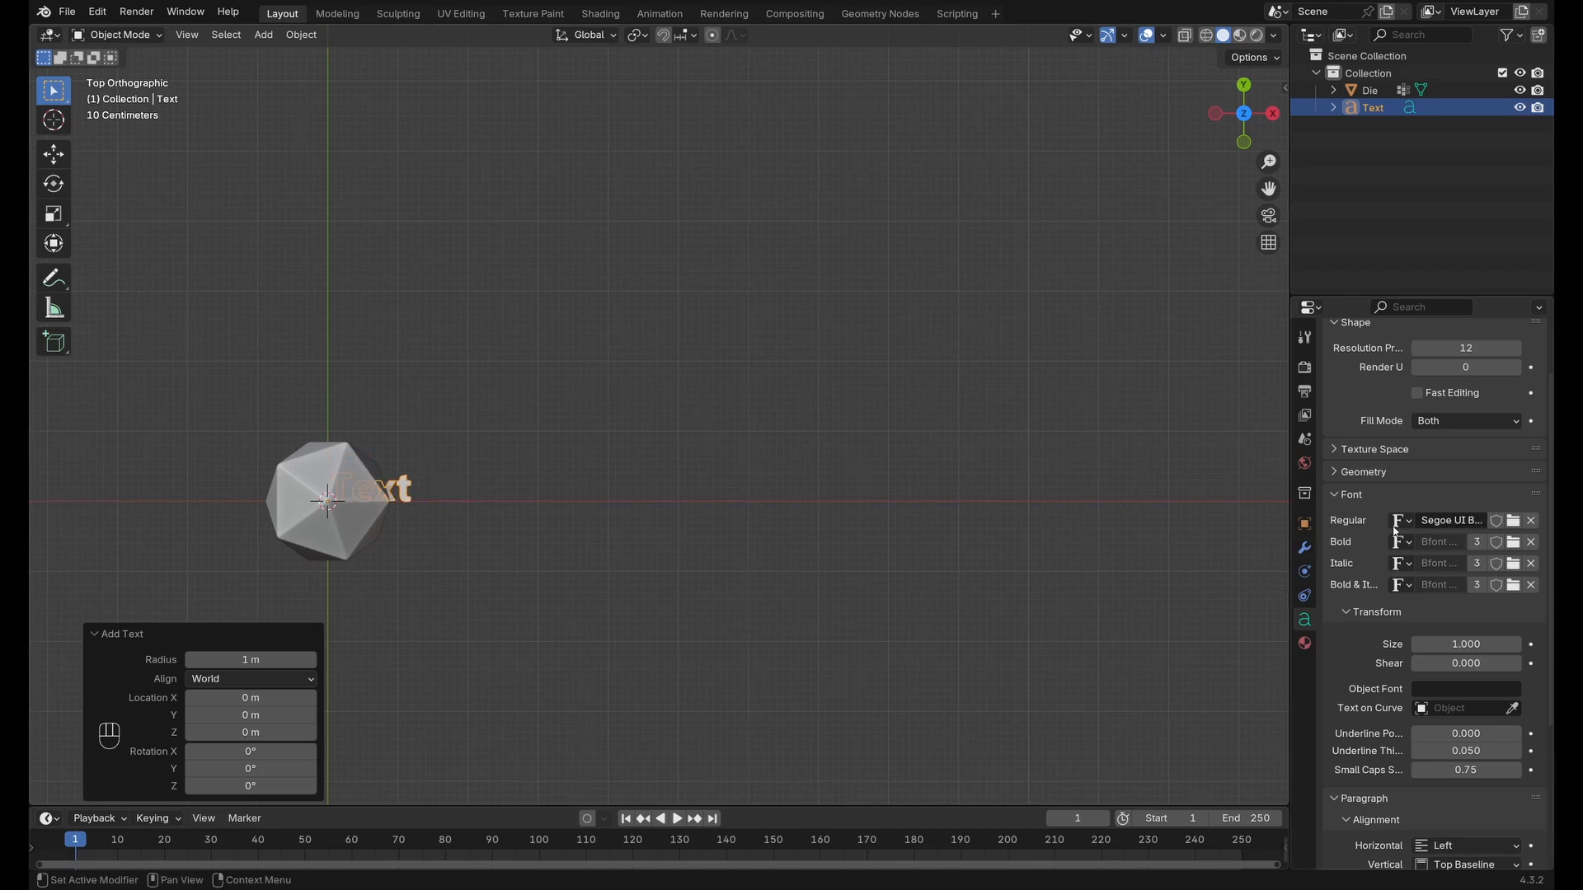
# Move the text object about 1.61 m along the X axis, clear of the die.
pyautogui.scroll(3, 401, 495)
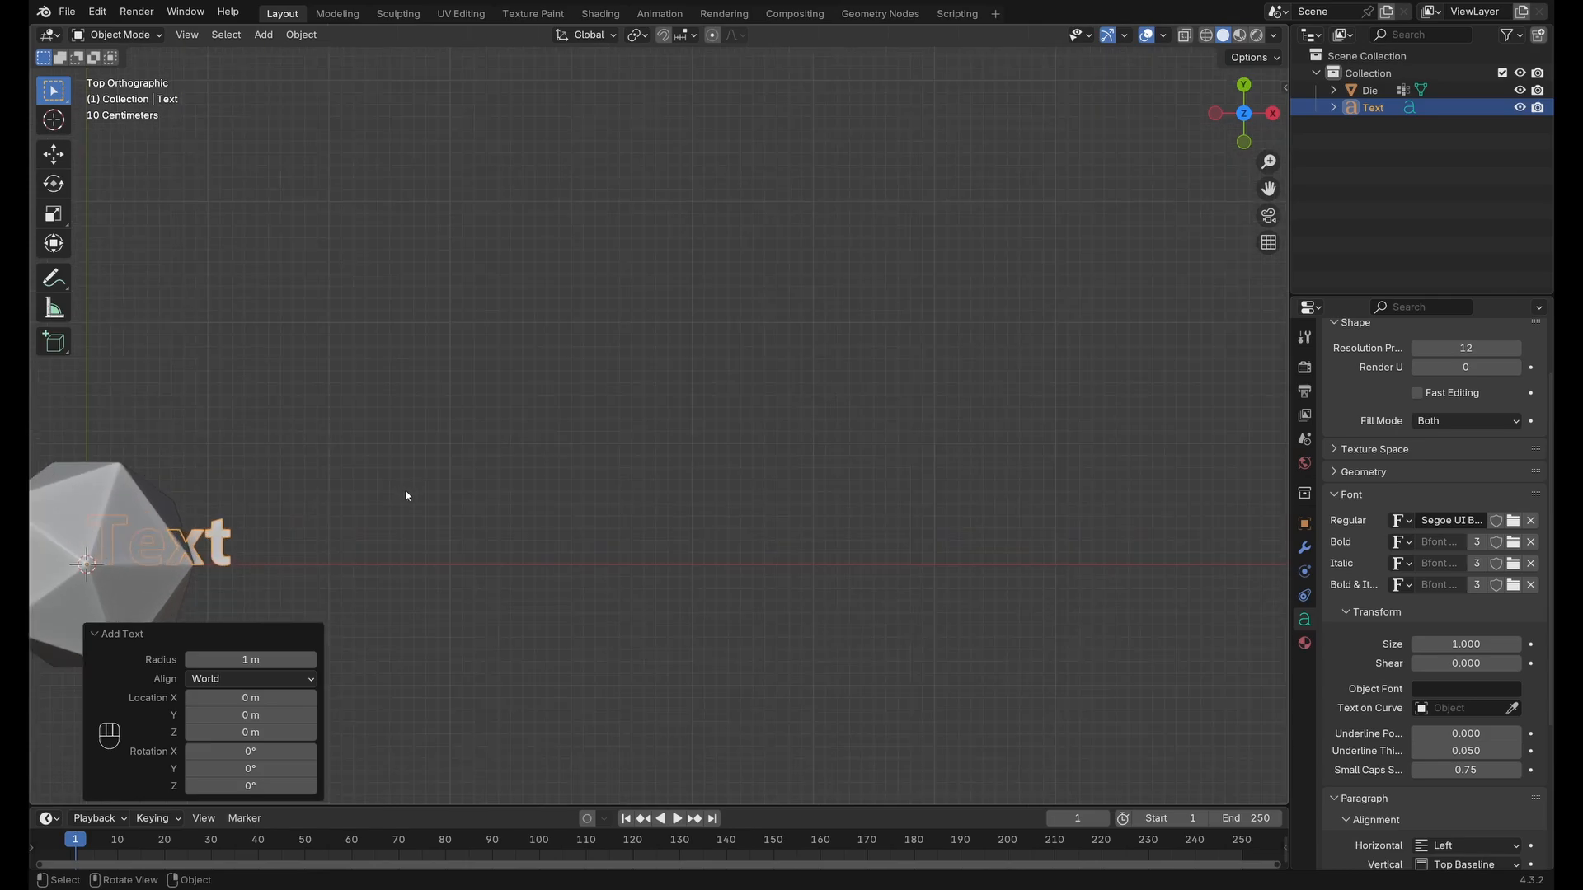
pyautogui.keyDown('shift'); pyautogui.moveTo(404, 496); pyautogui.dragTo(524, 476, button='middle'); pyautogui.keyUp('shift')
pyautogui.press('m')
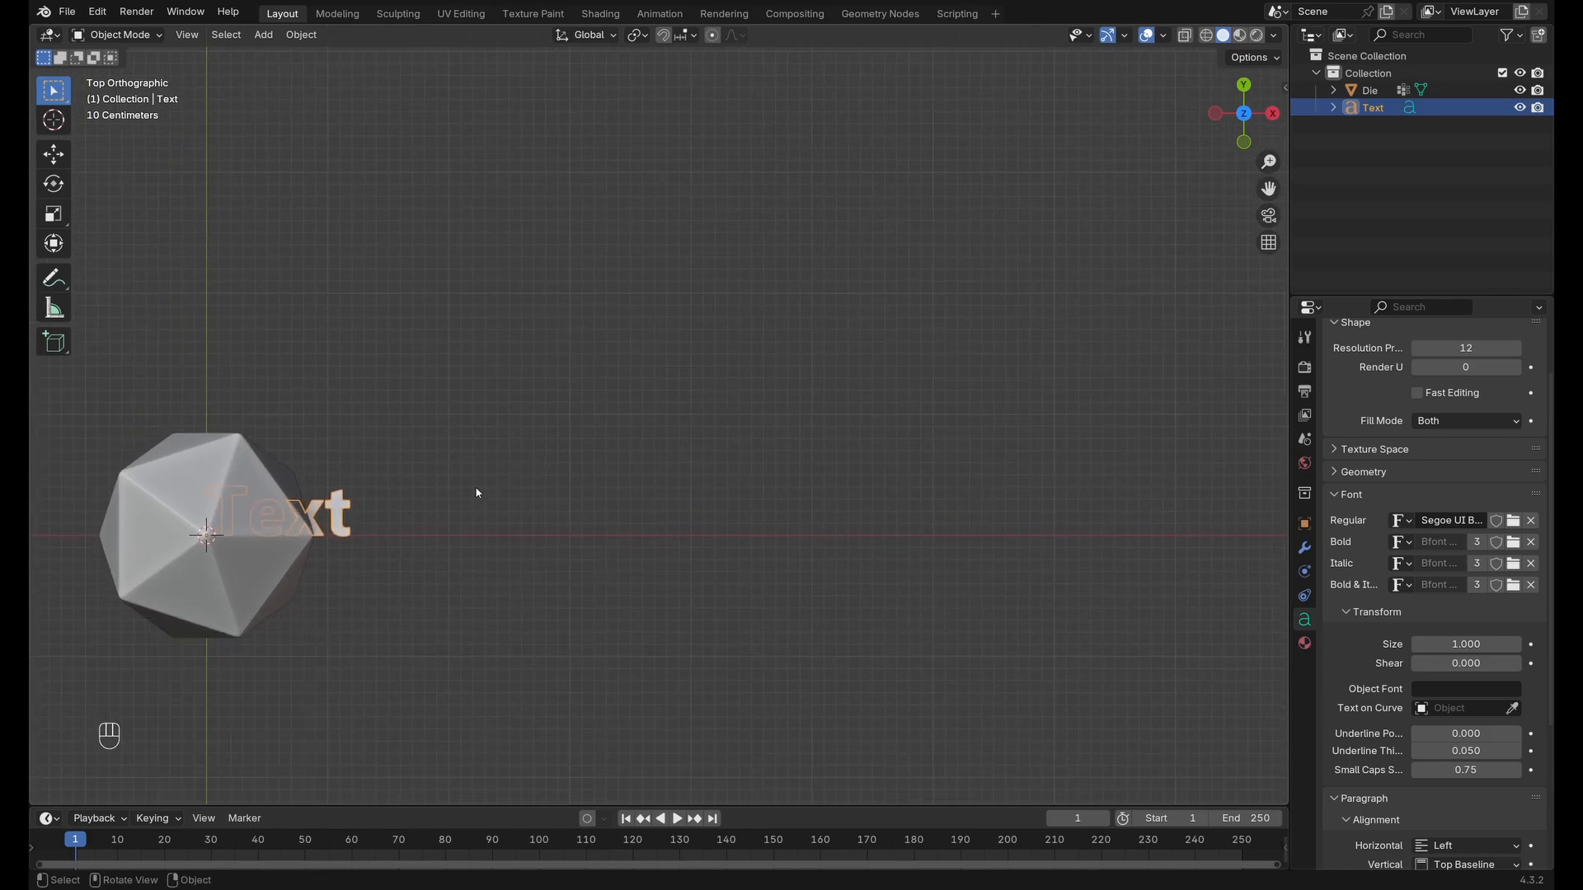
pyautogui.press('g')
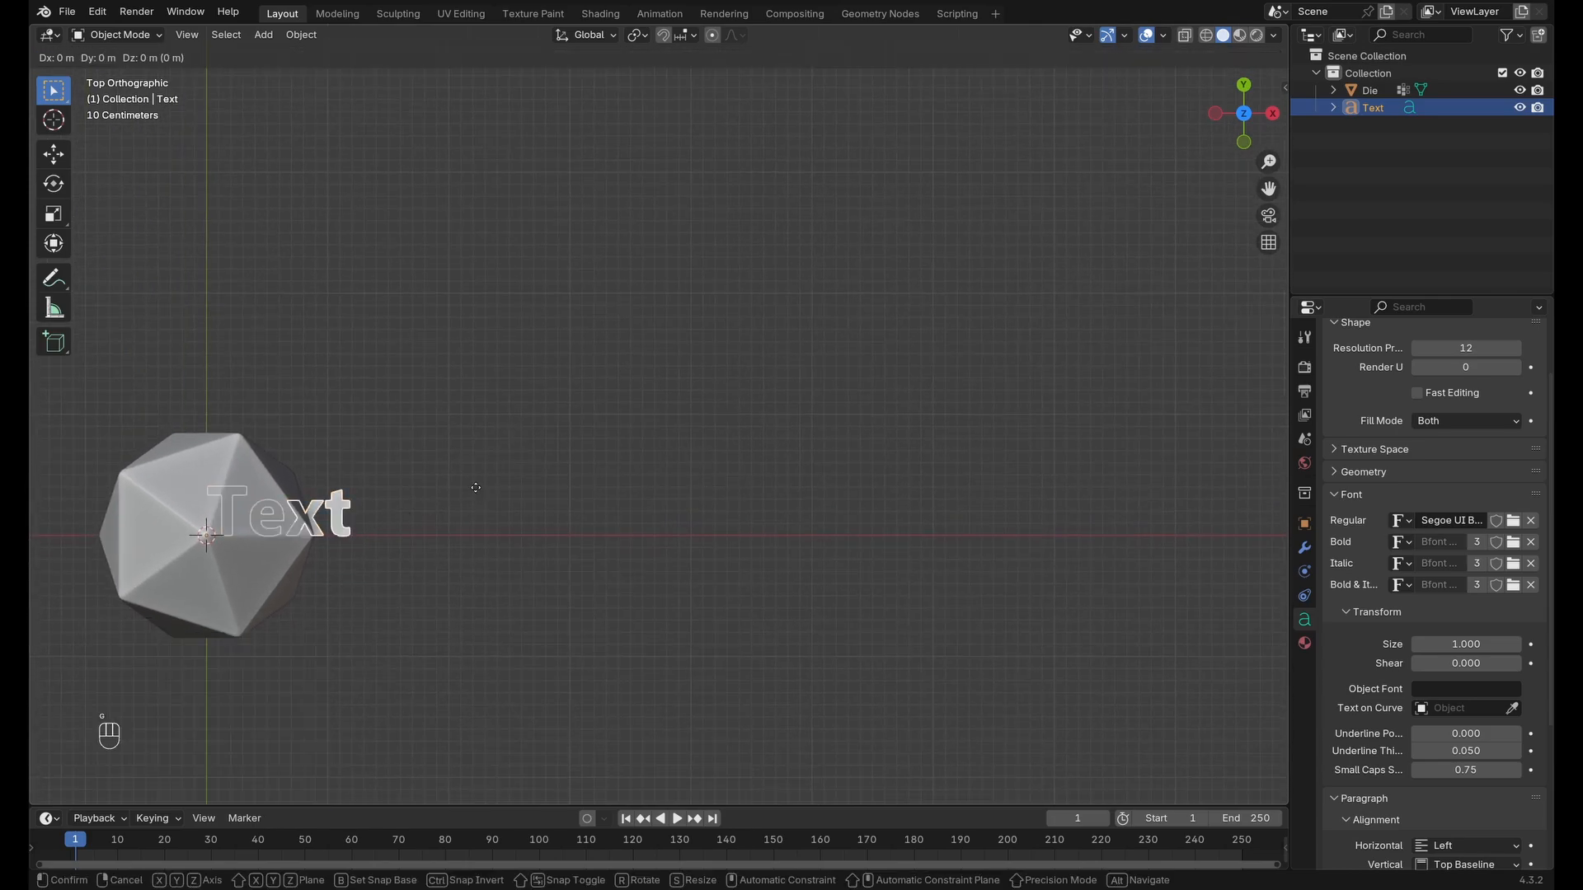
pyautogui.press('x')
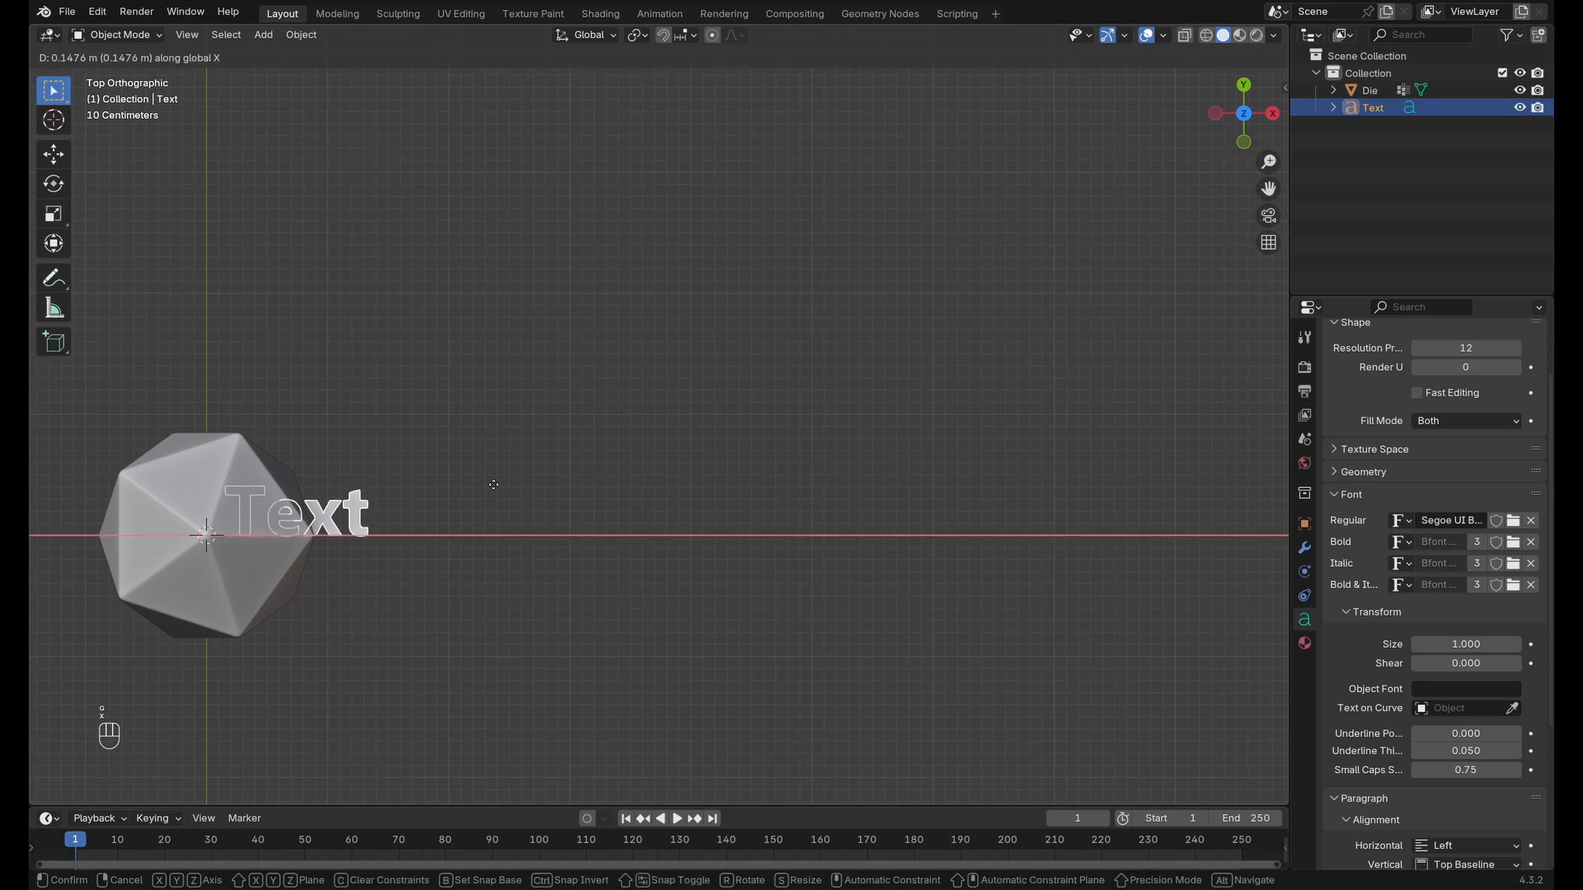
pyautogui.click(671, 482)
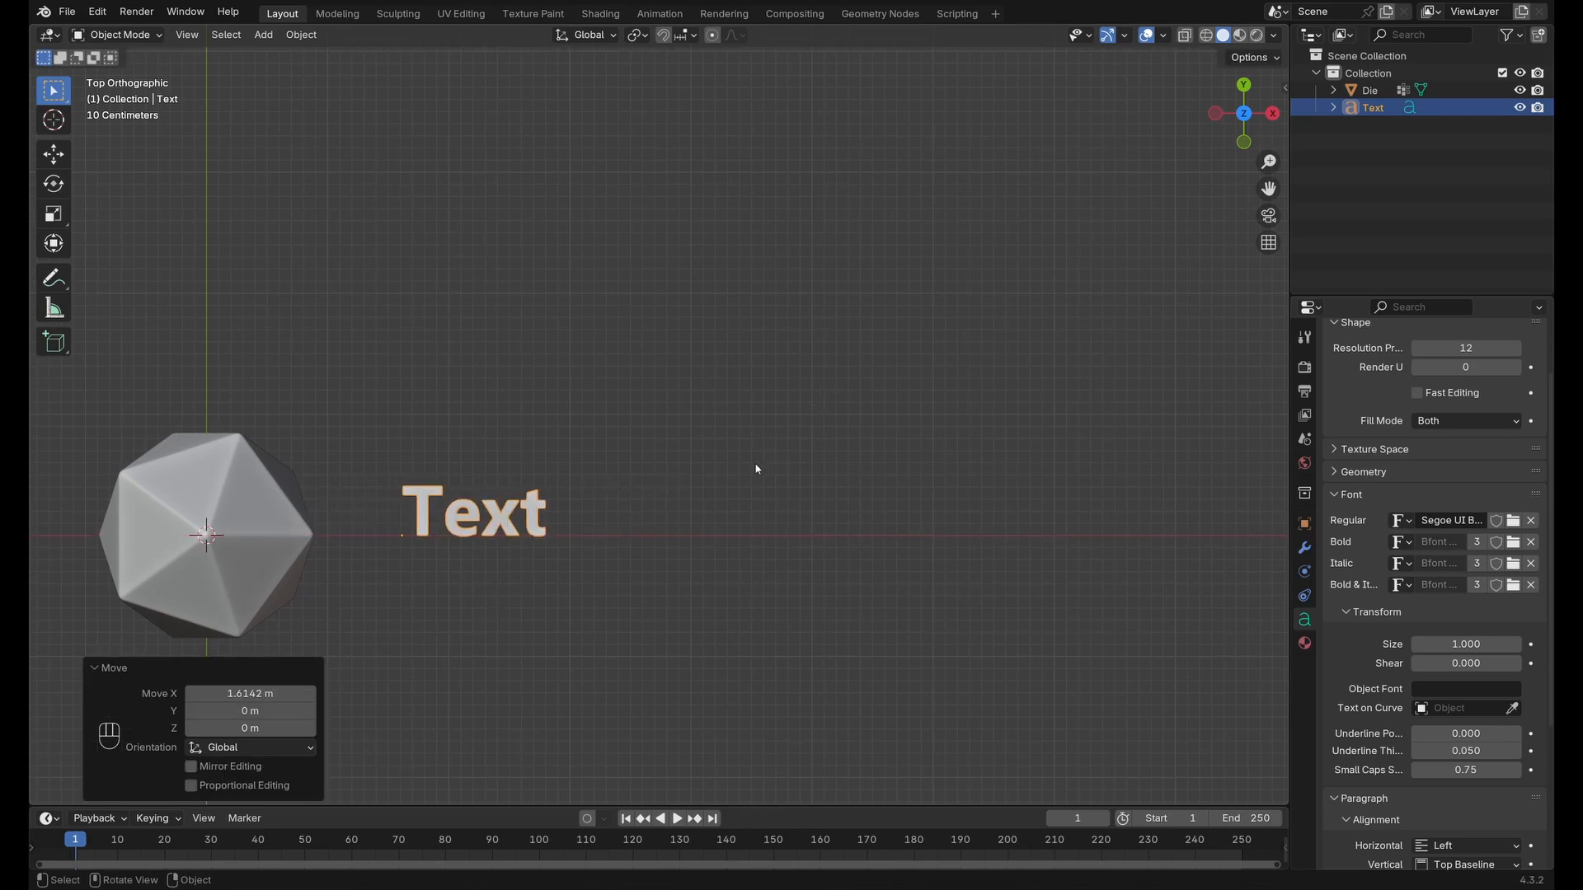
# Enter Edit Mode on the text object and delete its placeholder text.
pyautogui.keyDown('shift'); pyautogui.moveTo(724, 493); pyautogui.dragTo(632, 491, button='middle'); pyautogui.keyUp('shift')
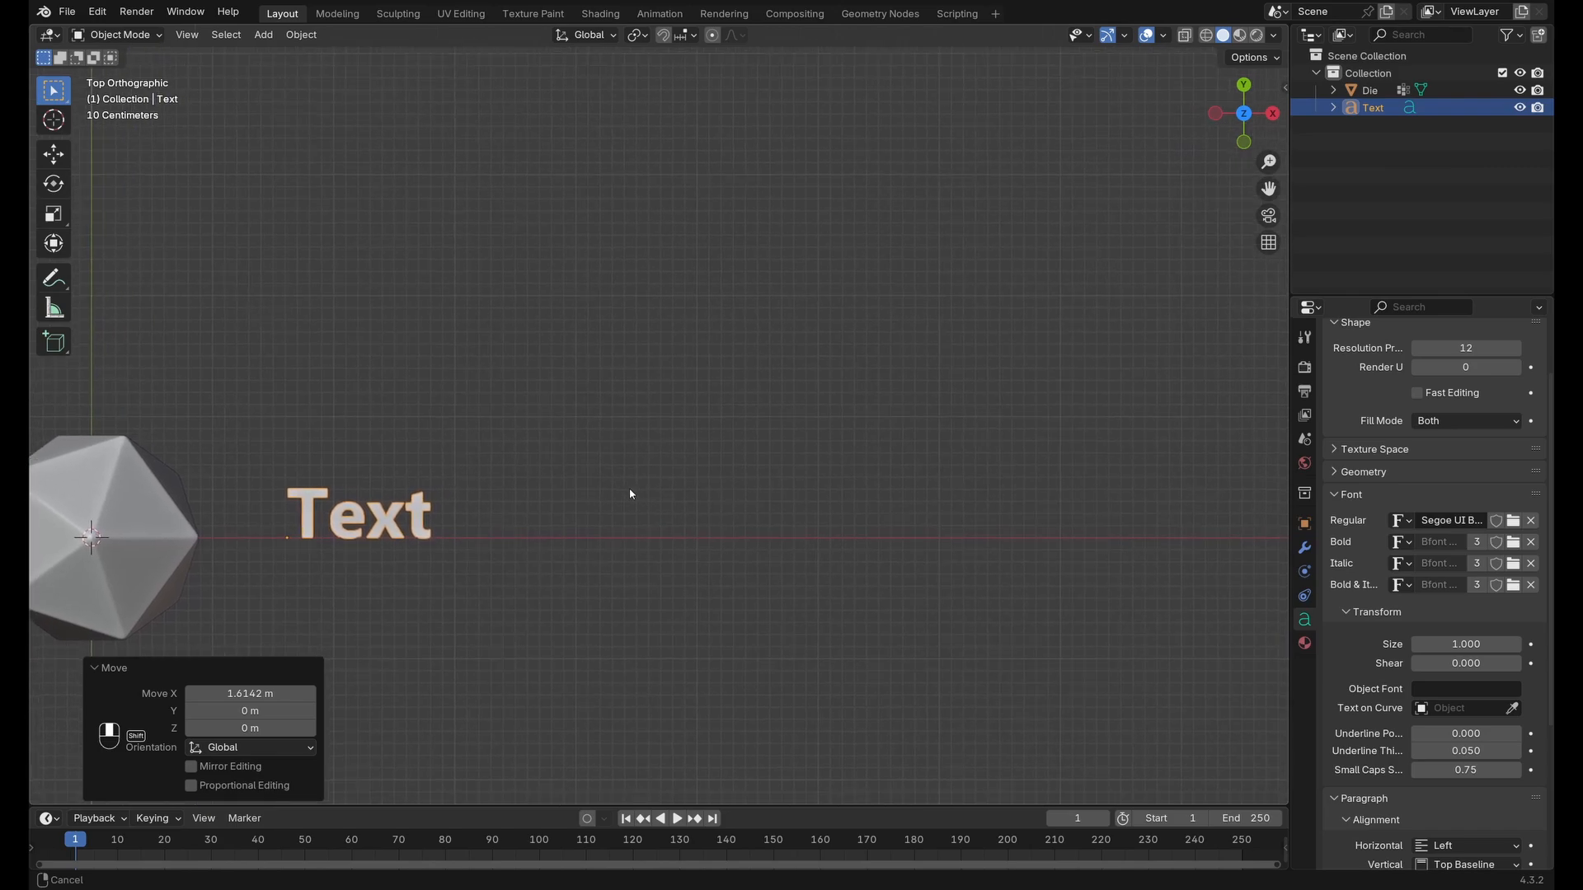
pyautogui.scroll(-1, 540, 496)
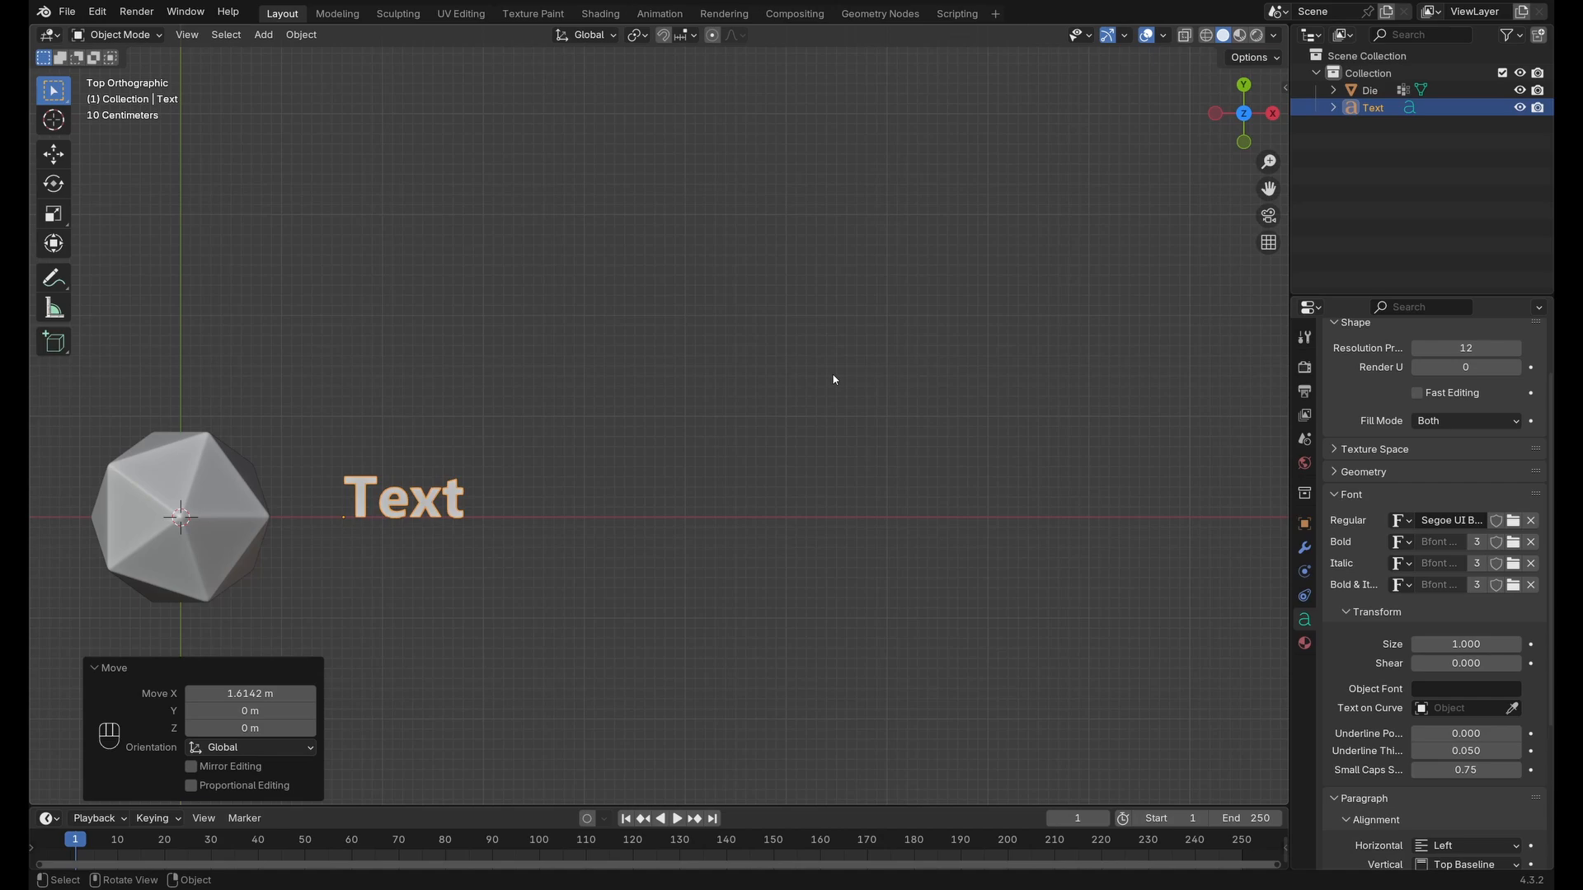
pyautogui.press('Tab')
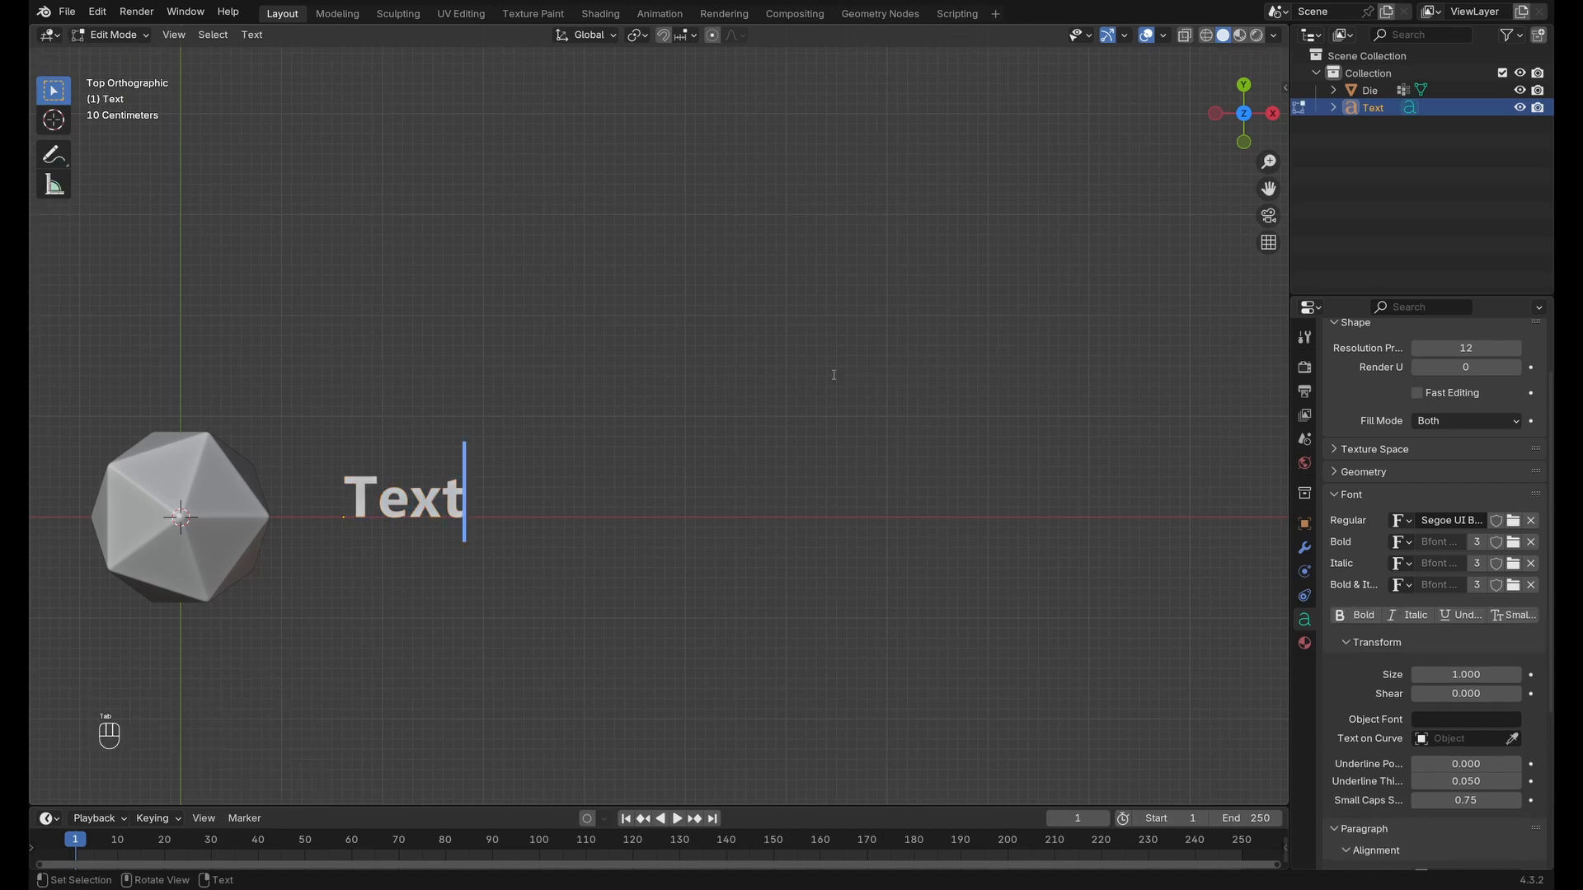
pyautogui.press('BackSpace')
pyautogui.press('BackSpace')
pyautogui.press('BackSpace')
pyautogui.press('BackSpace')
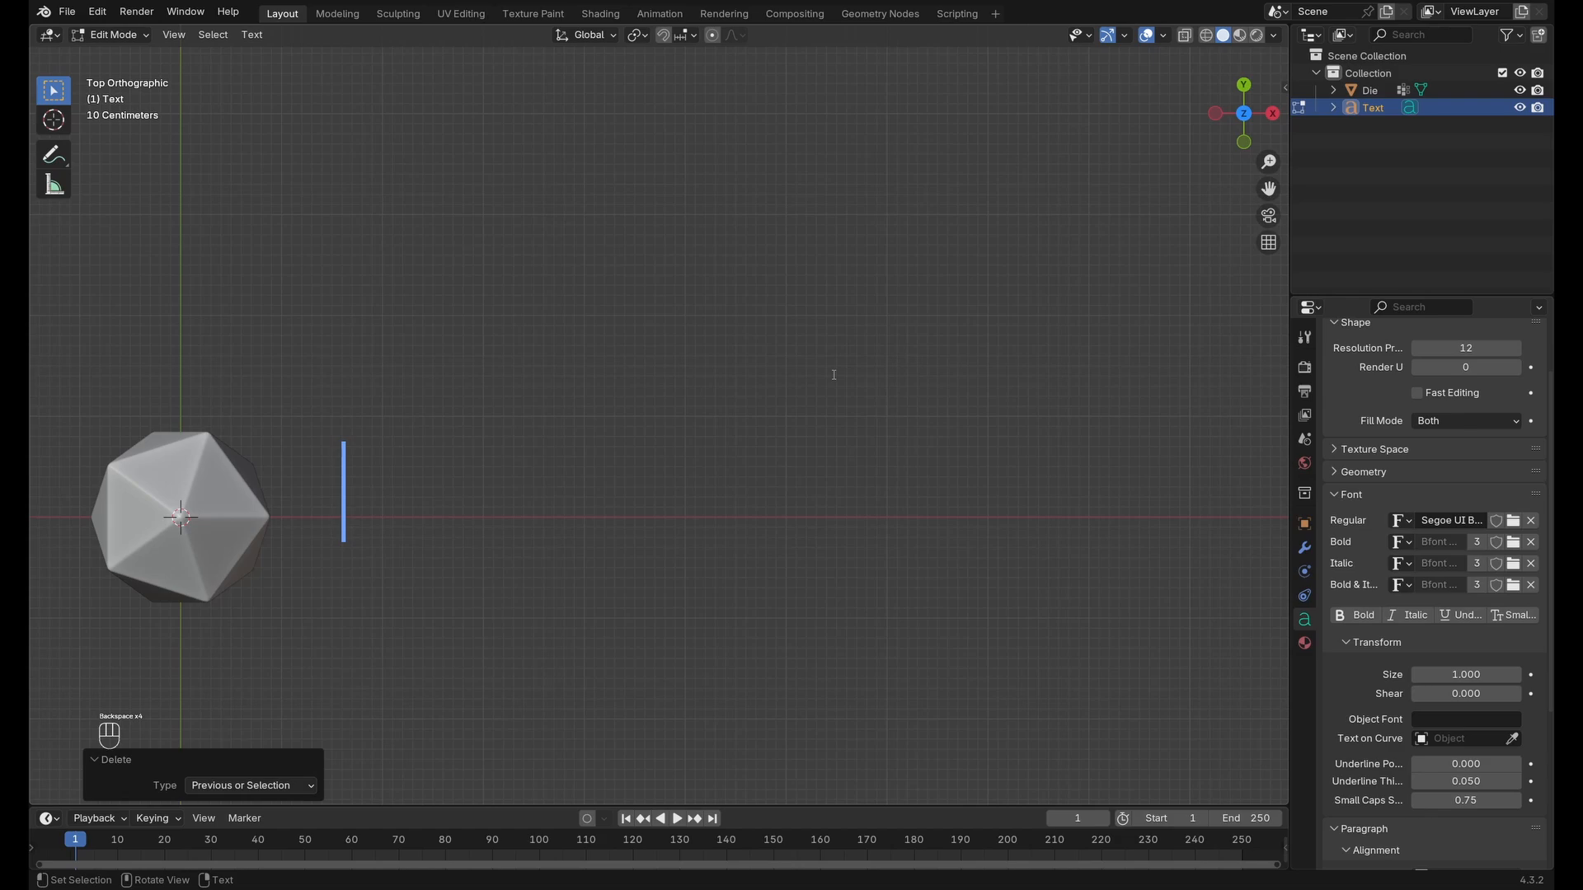
# Enter the numbers 1 to 15 on one line as the object's text, separated by single spaces.
pyautogui.write('1 2')
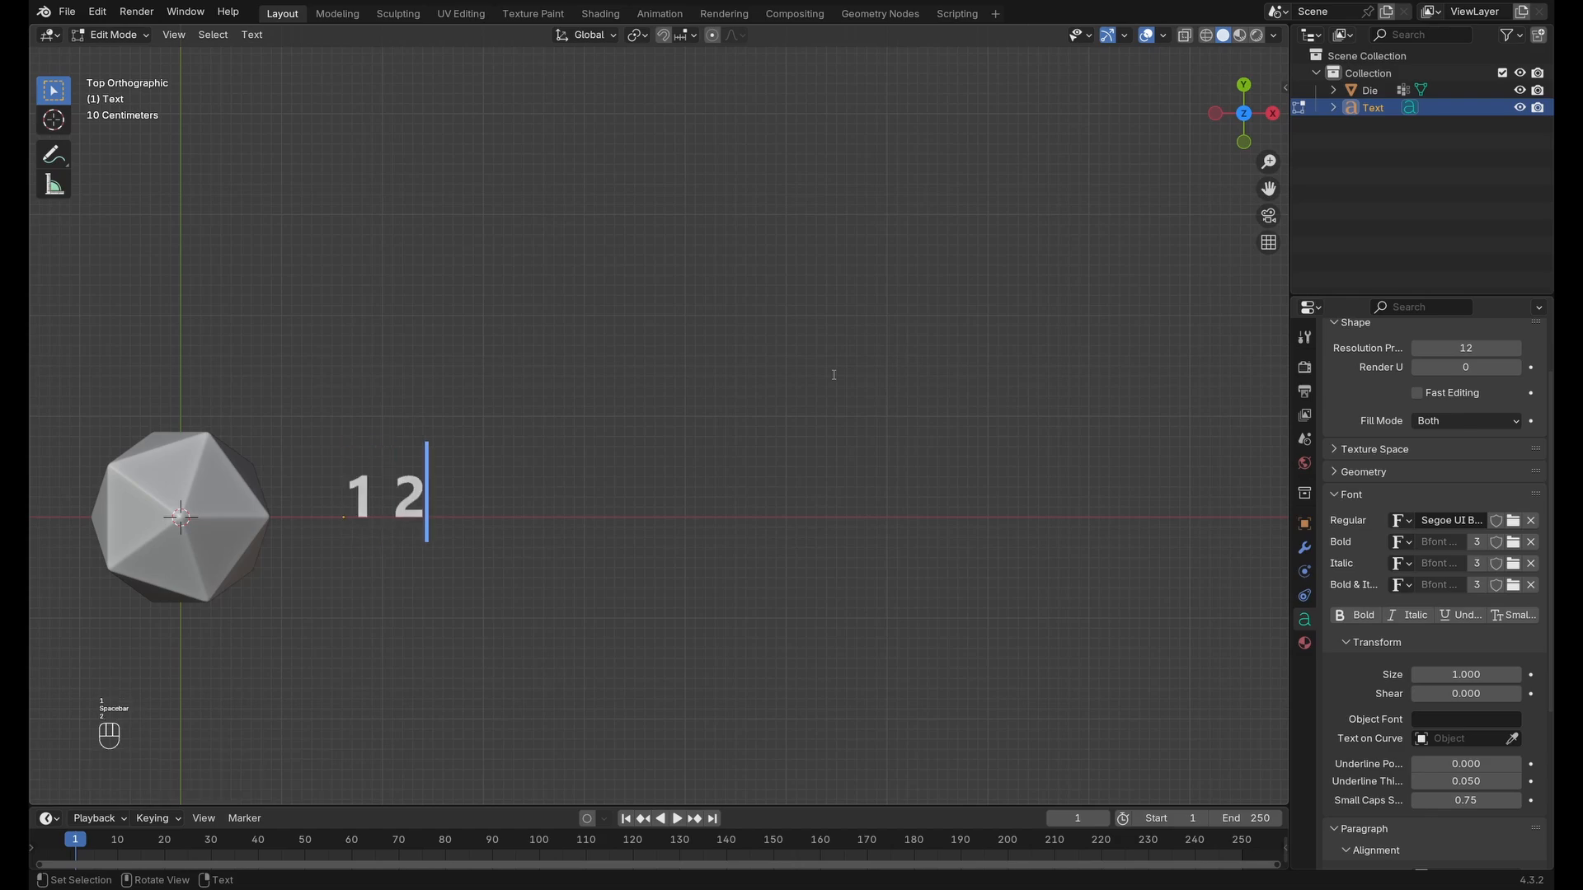
pyautogui.write(' 3 4 ')
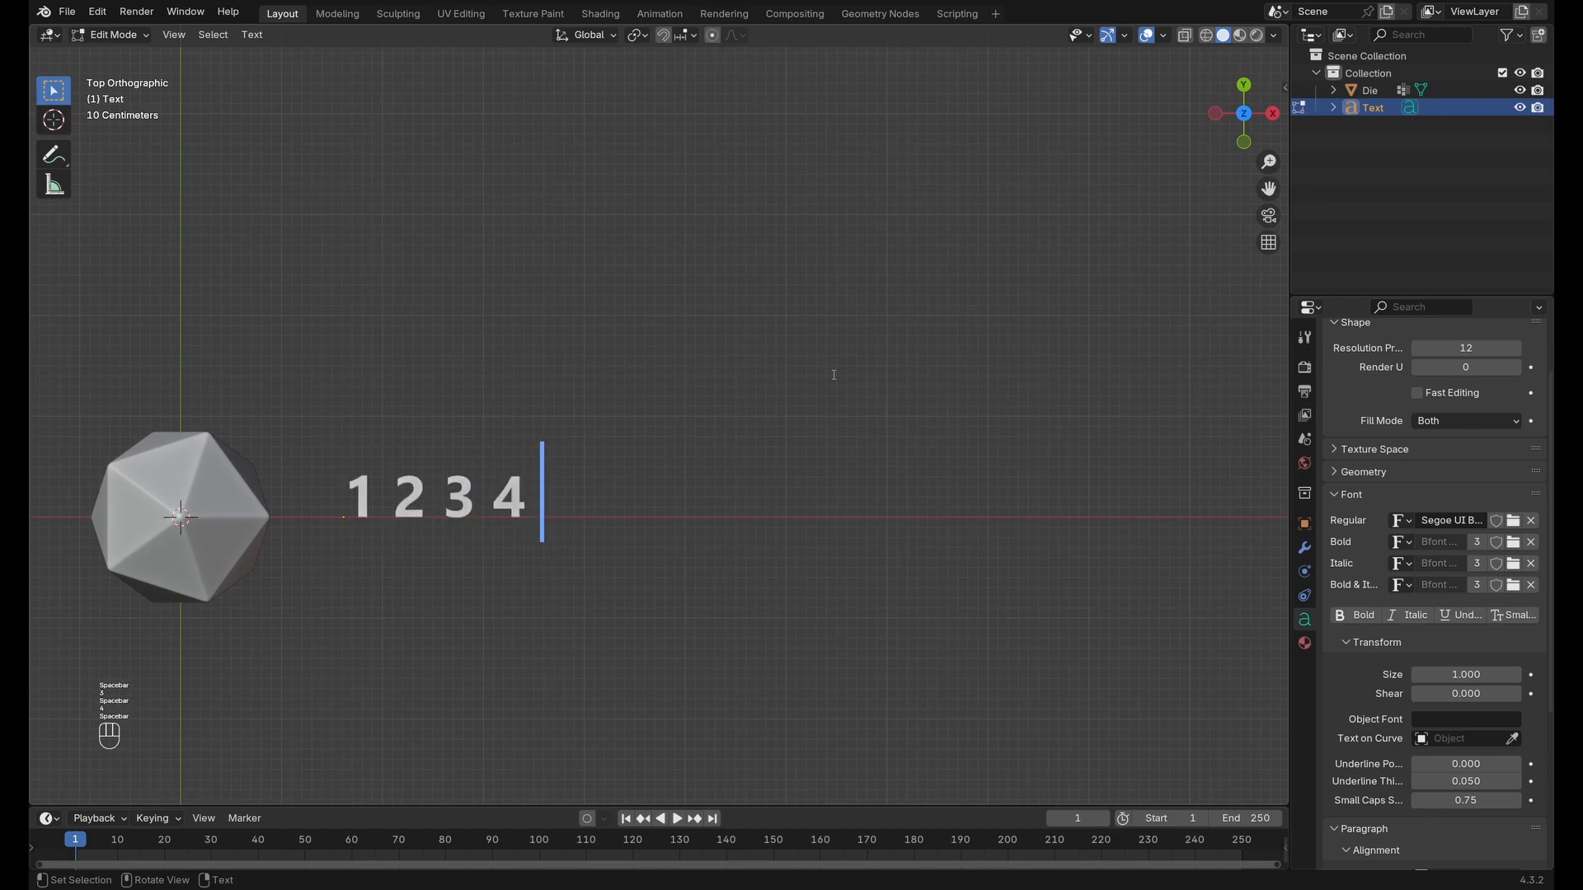
pyautogui.write('5 ')
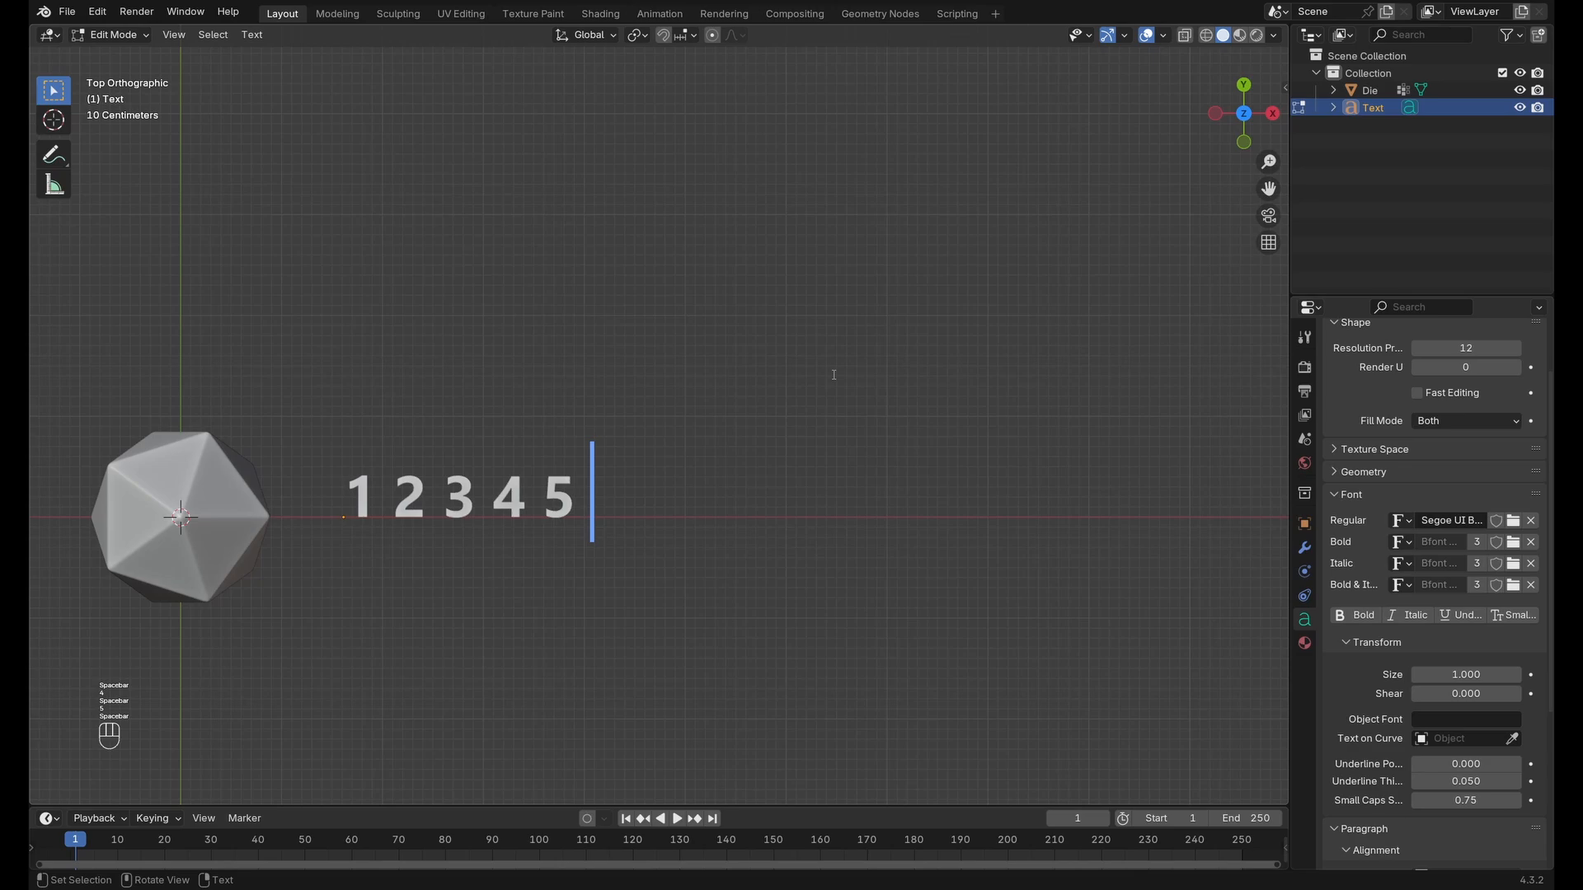
pyautogui.write('6 ')
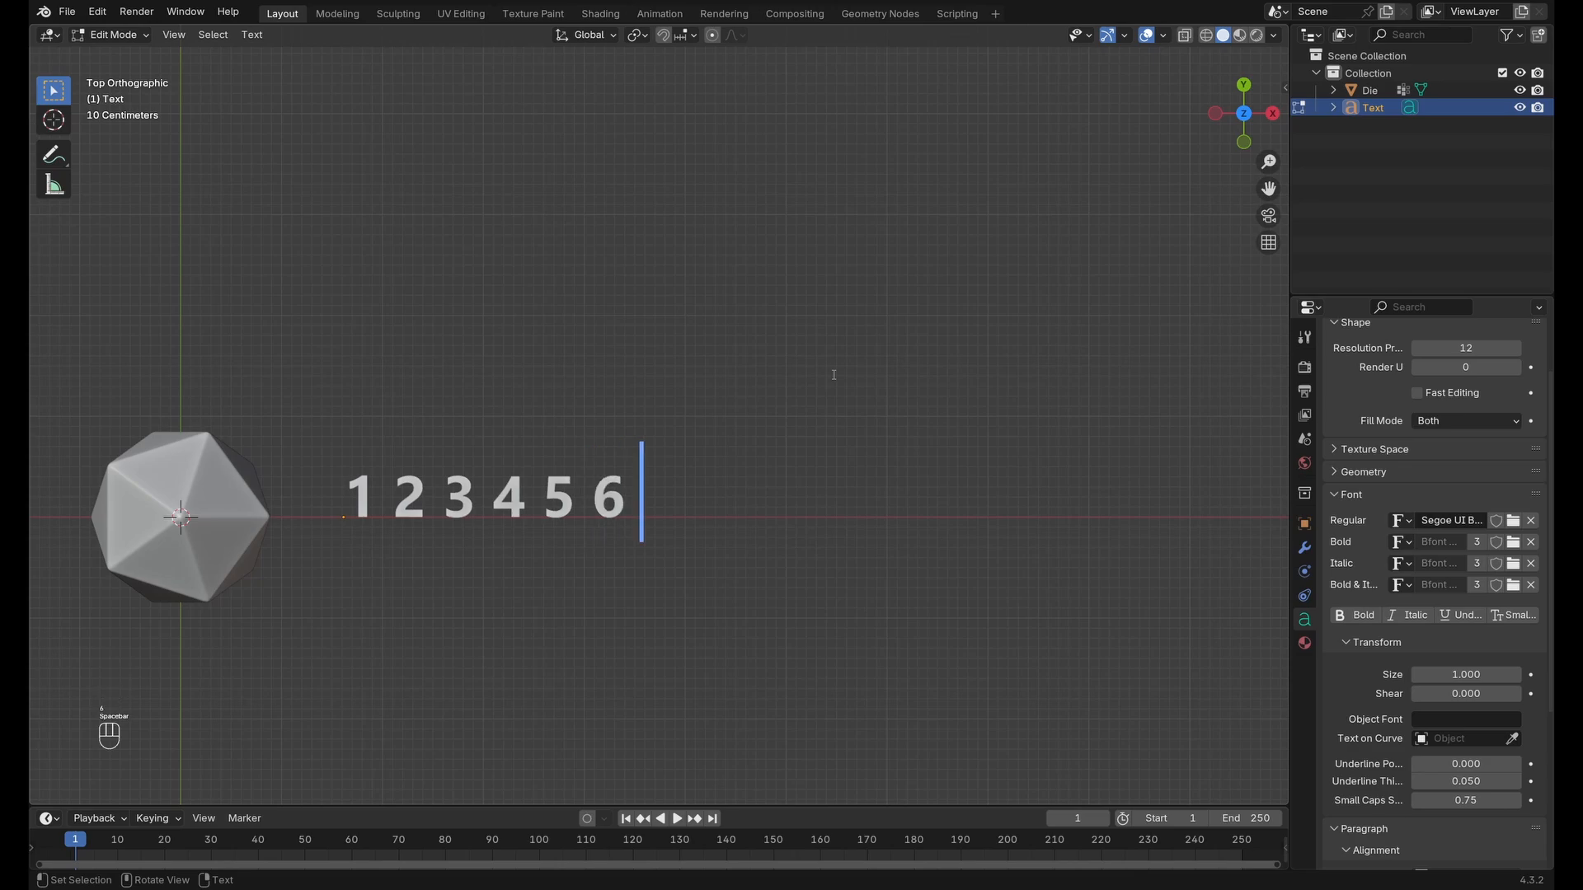
pyautogui.write('7 8 9 10')
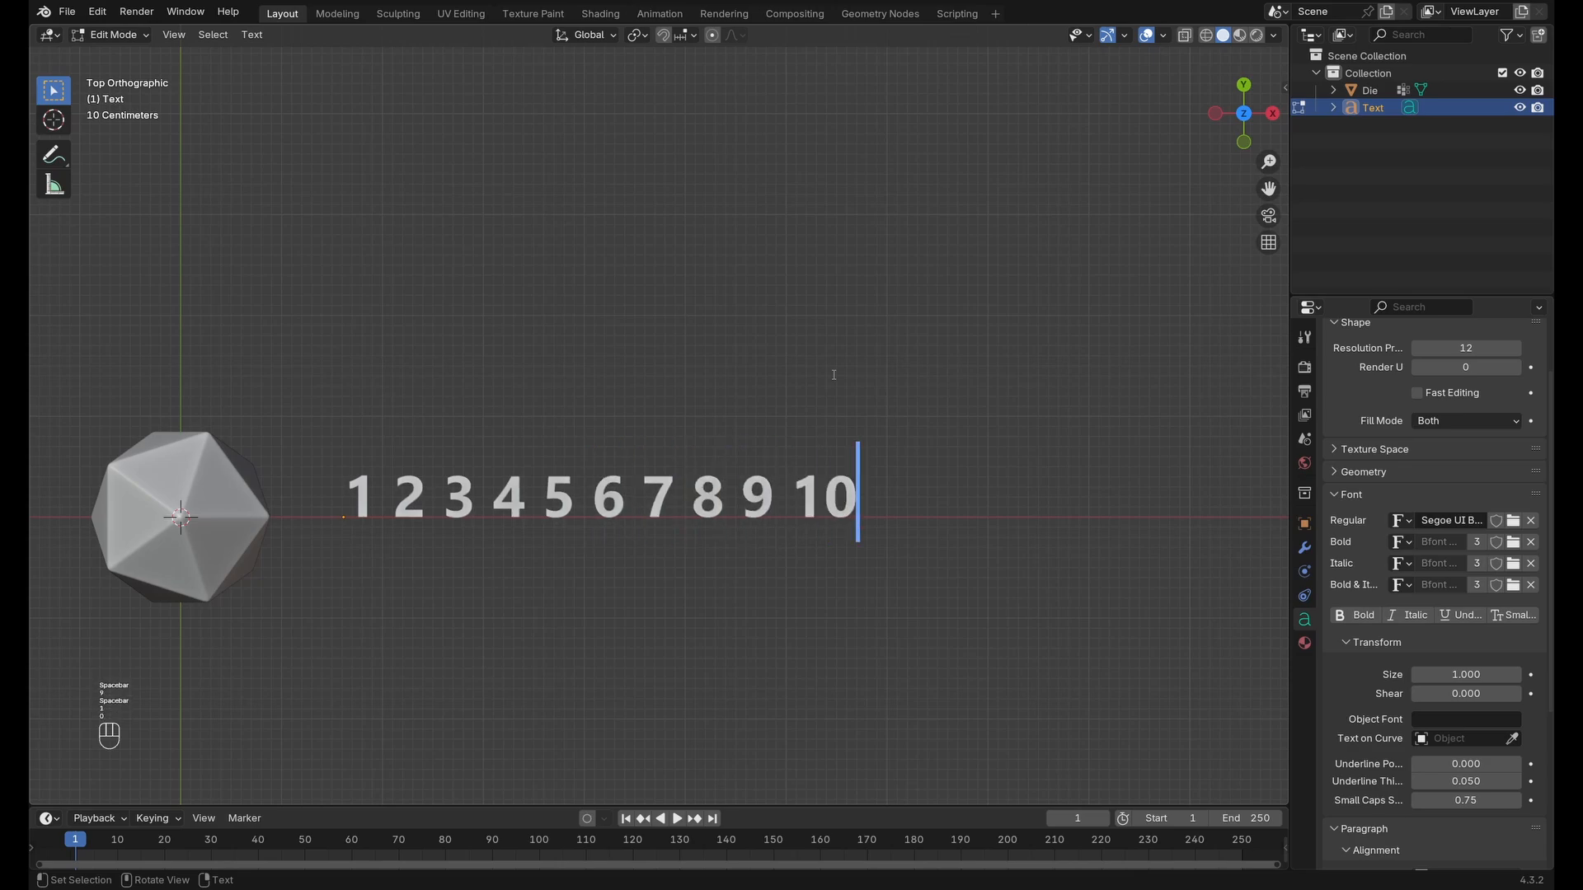
pyautogui.write(' 11 12 1')
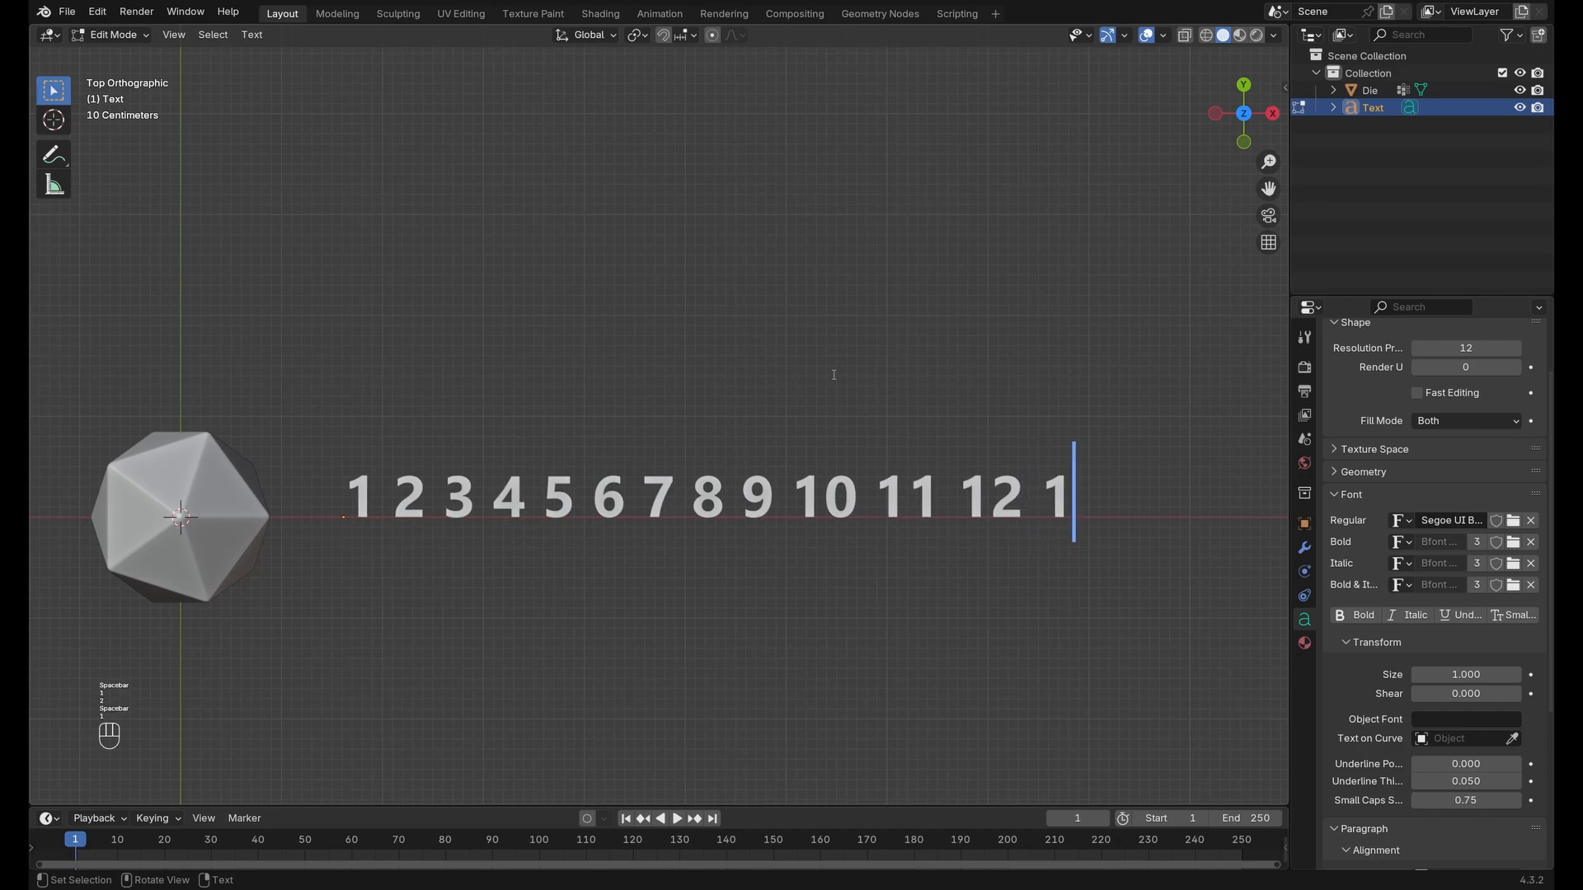
pyautogui.write('3 14 15')
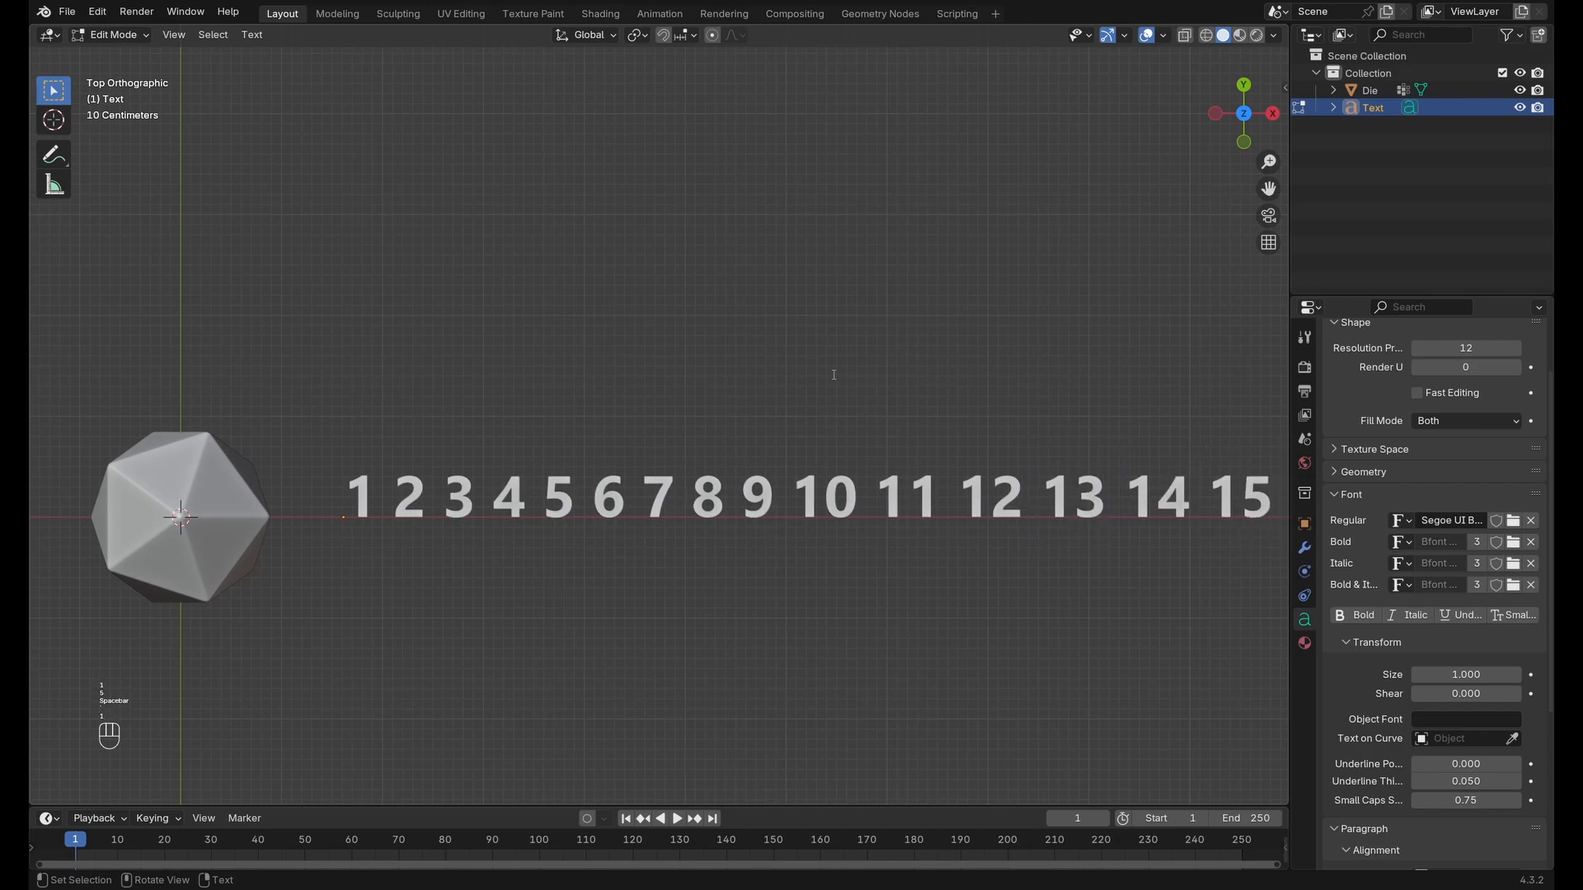
pyautogui.keyDown('shift'); pyautogui.moveTo(1017, 493); pyautogui.dragTo(390, 532, button='middle'); pyautogui.keyUp('shift')
pyautogui.press('BackSpace')
pyautogui.press('BackSpace')
pyautogui.write('1')
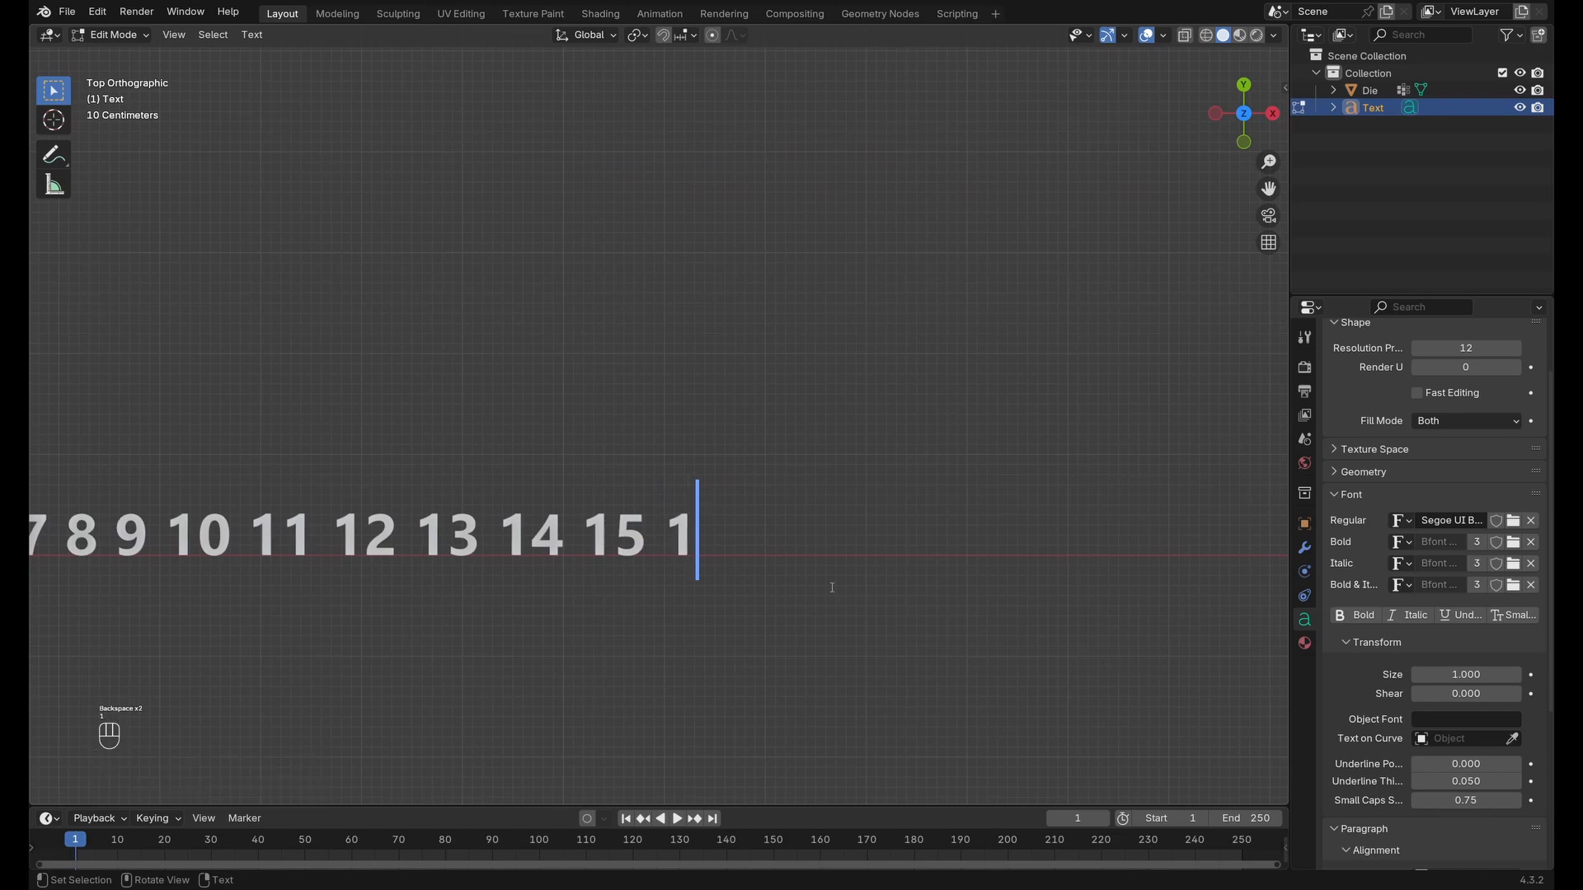
pyautogui.write('6 17 ')
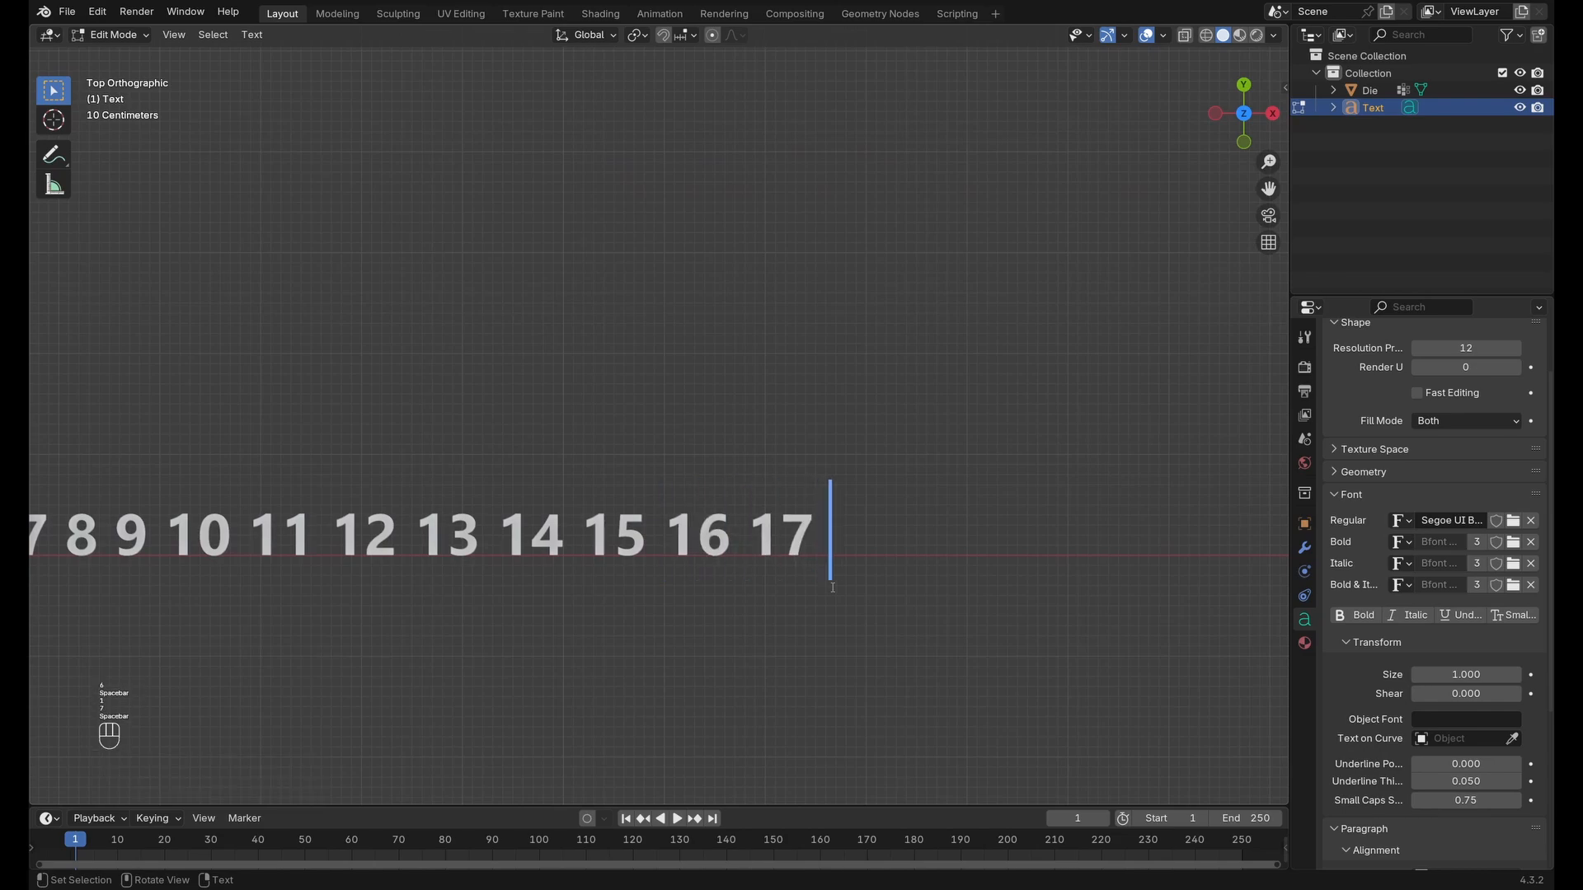
pyautogui.write('18 19 20')
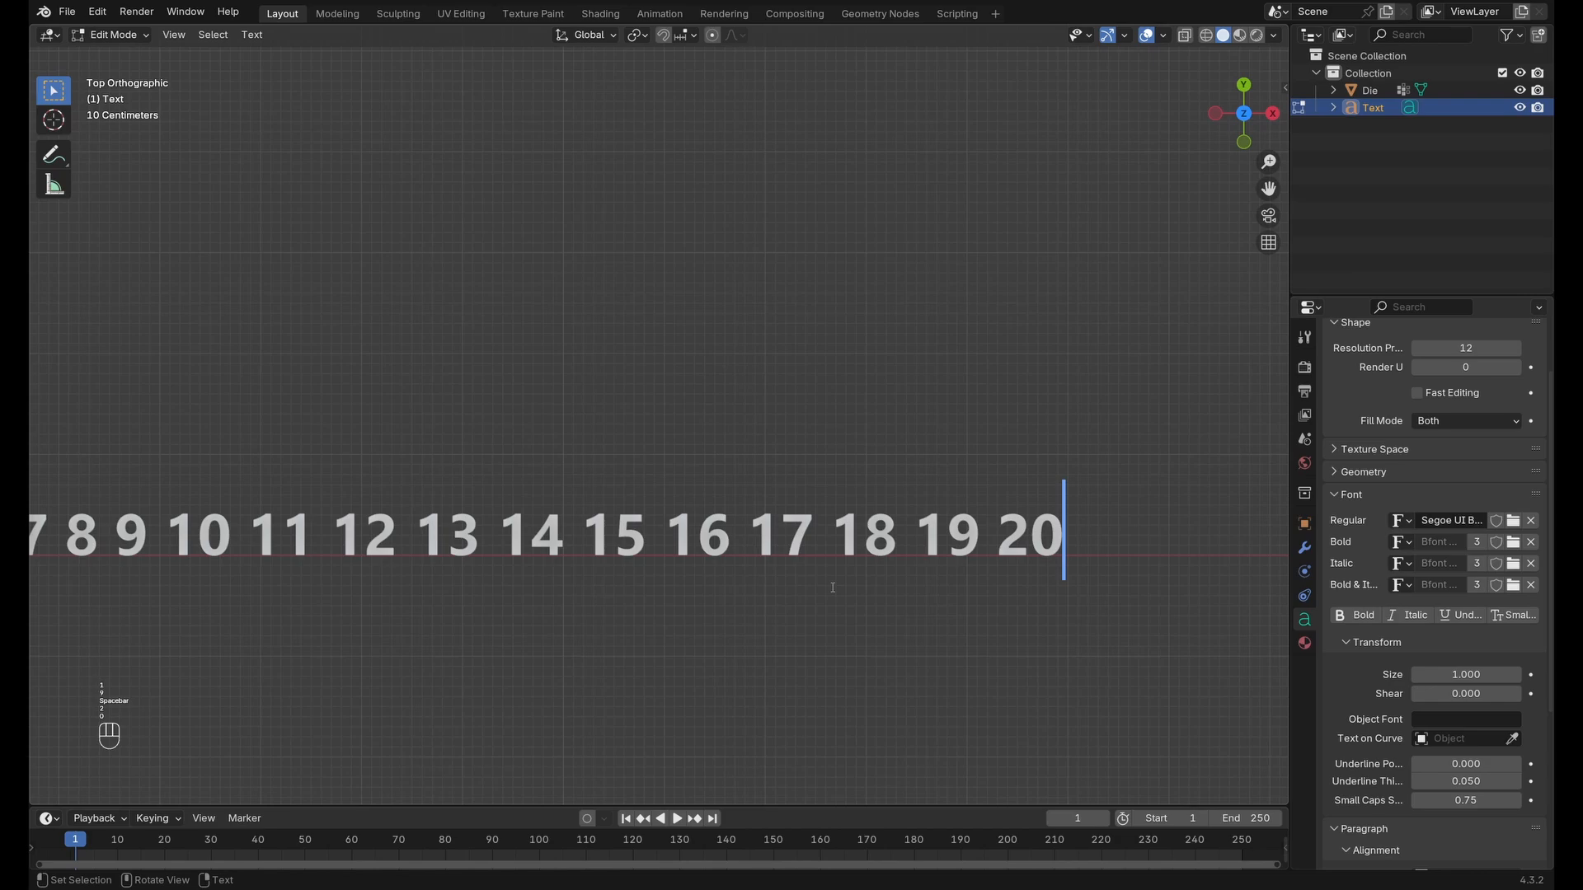
pyautogui.keyDown('shift'); pyautogui.moveTo(595, 584); pyautogui.dragTo(816, 561, button='middle'); pyautogui.keyUp('shift')
pyautogui.scroll(-1, 816, 561)
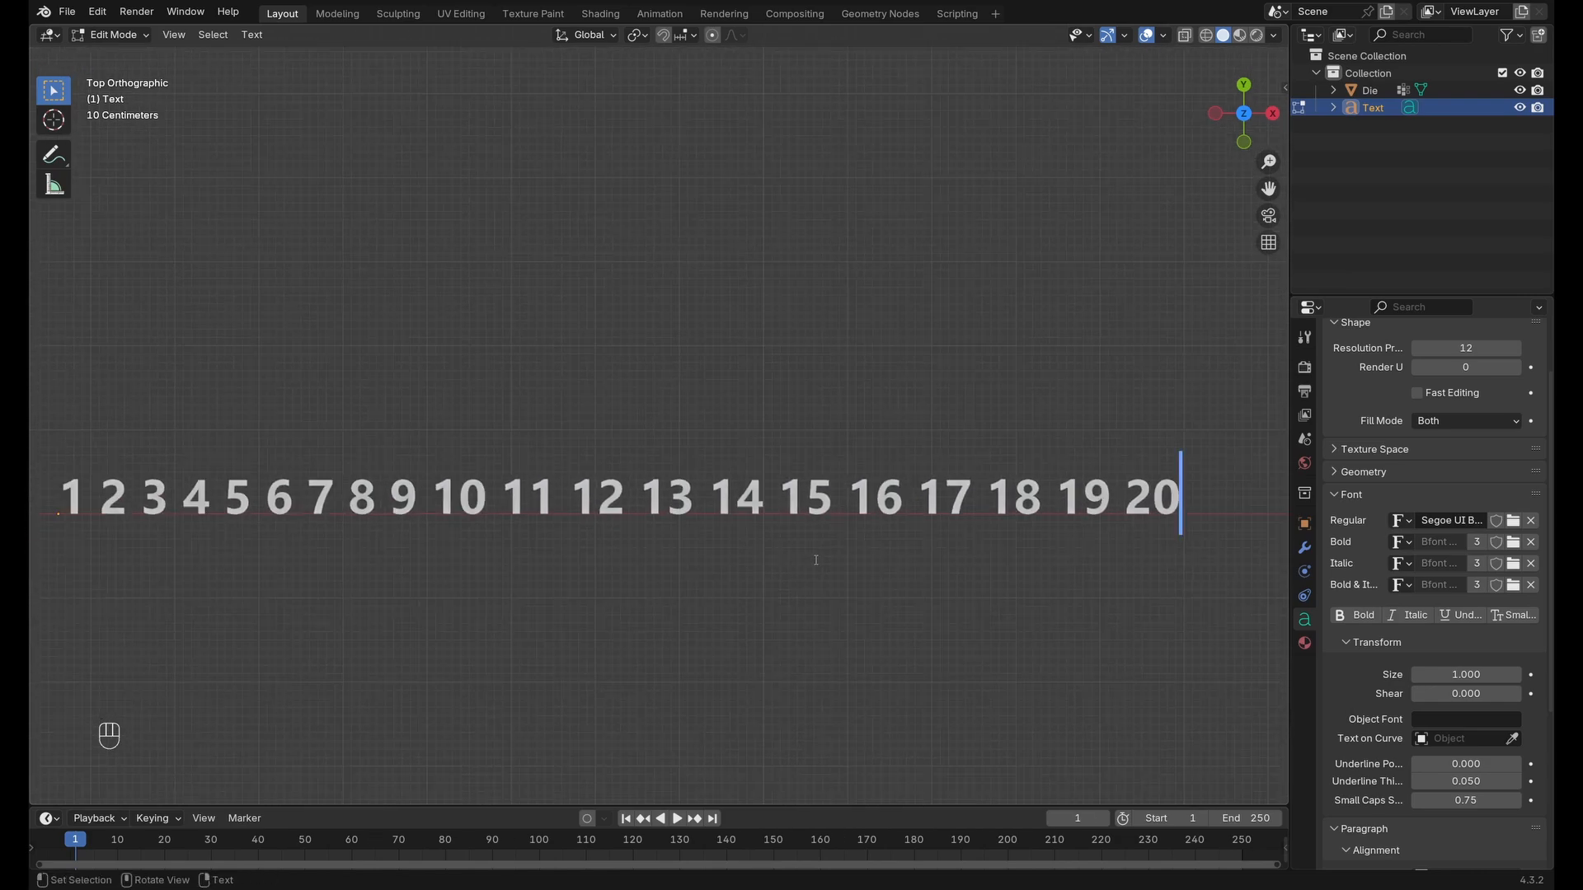
pyautogui.press('Tab')
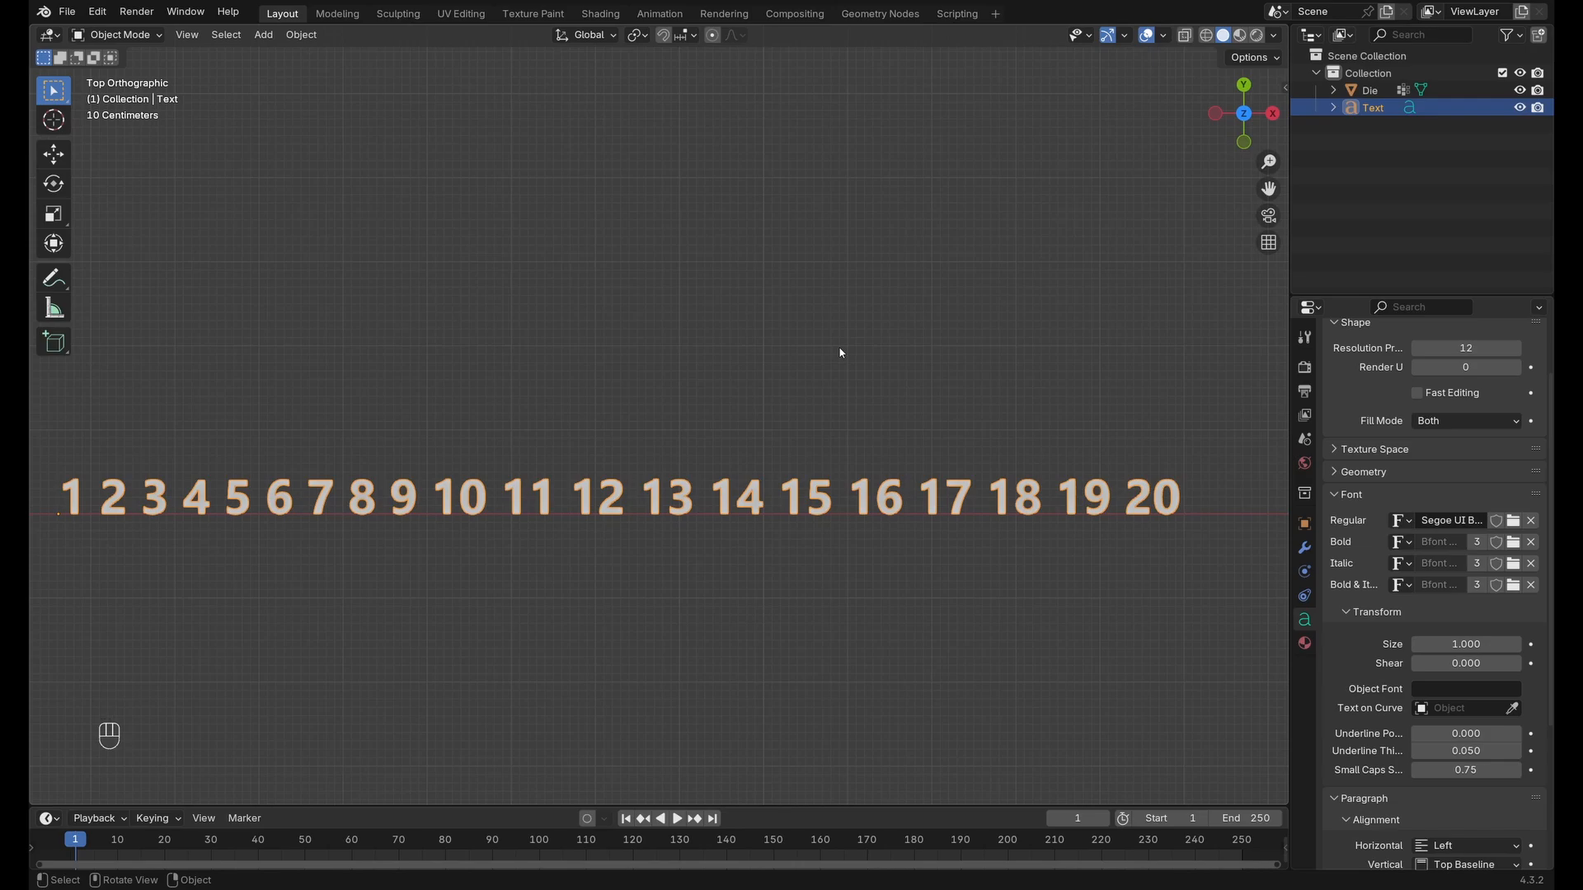
# Rename the text object to Numbers.
pyautogui.press('F2')
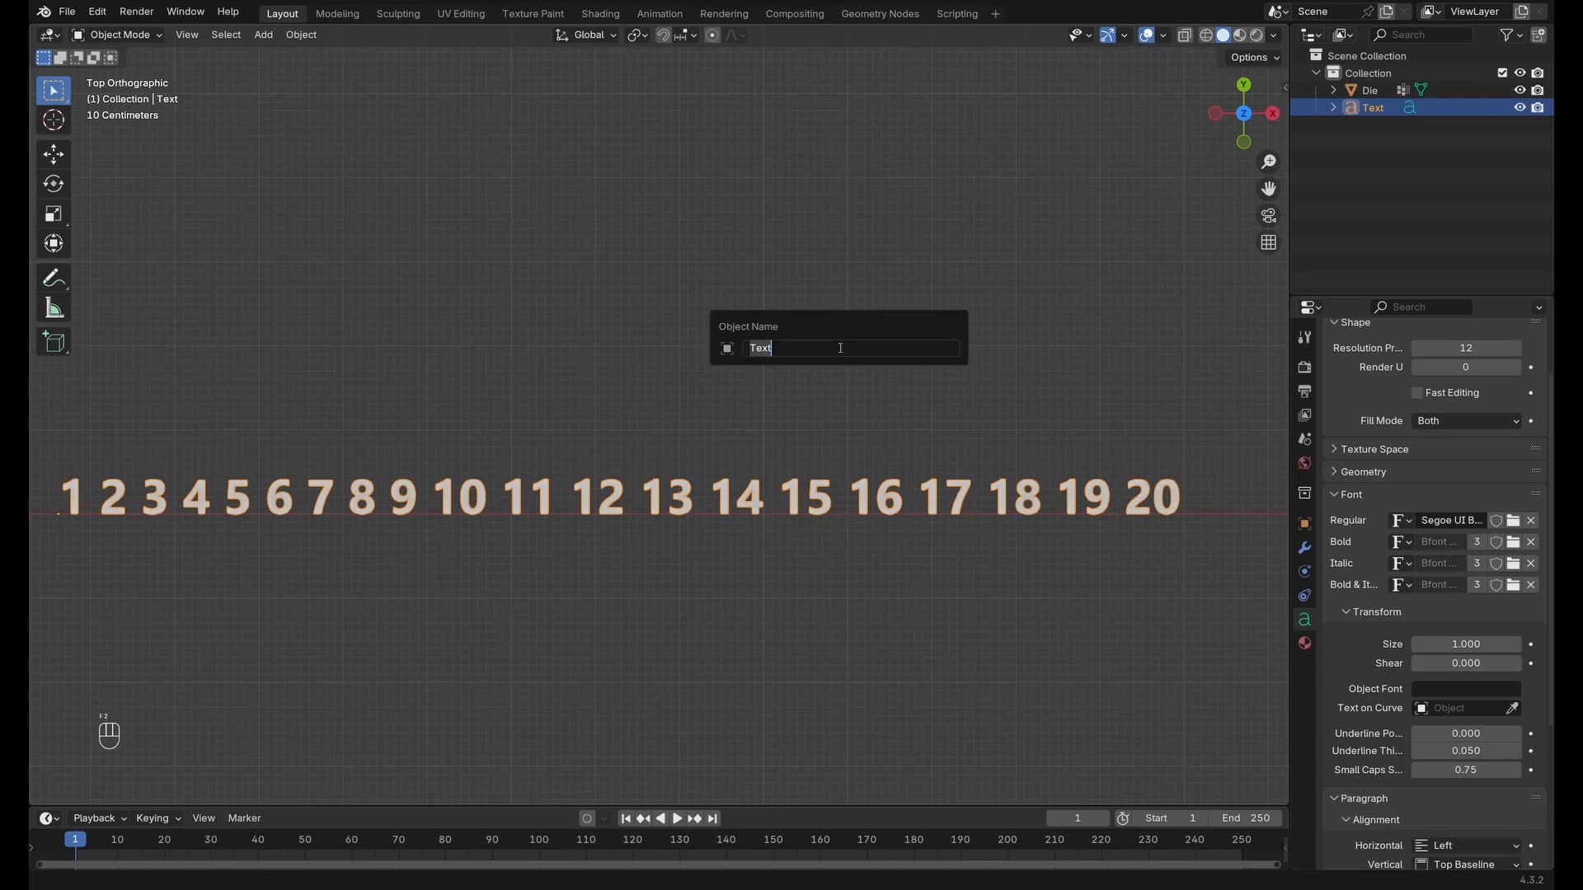
pyautogui.write('Numbers')
pyautogui.press('Return')
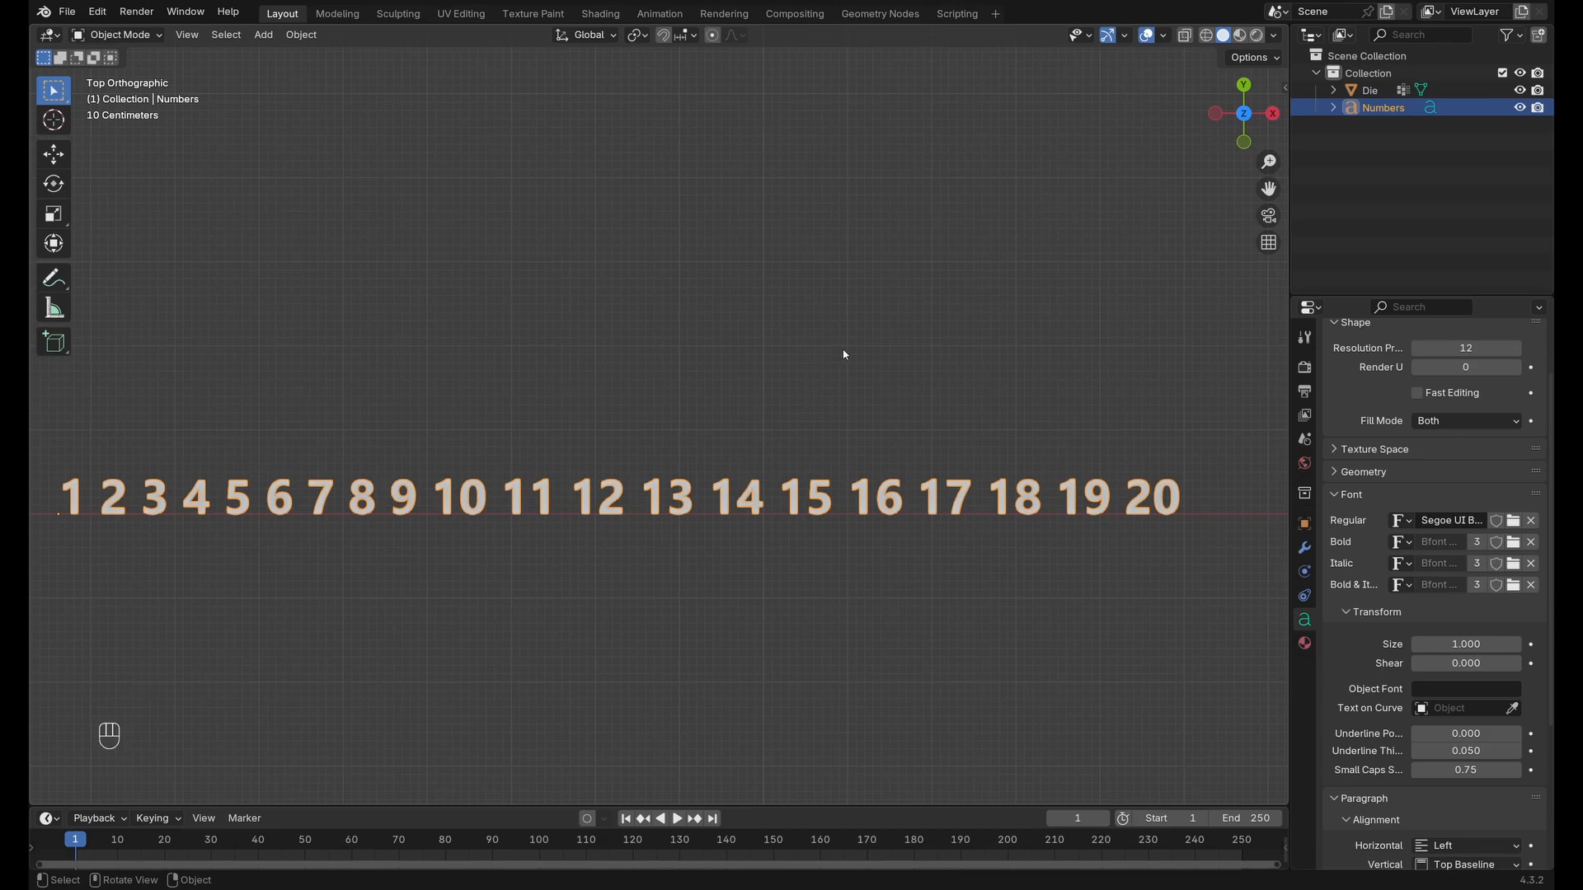
# Underline the single digits 6 and 9 in the Numbers text, and return to Object Mode.
pyautogui.keyDown('shift'); pyautogui.moveTo(496, 412); pyautogui.dragTo(787, 387, button='middle'); pyautogui.keyUp('shift')
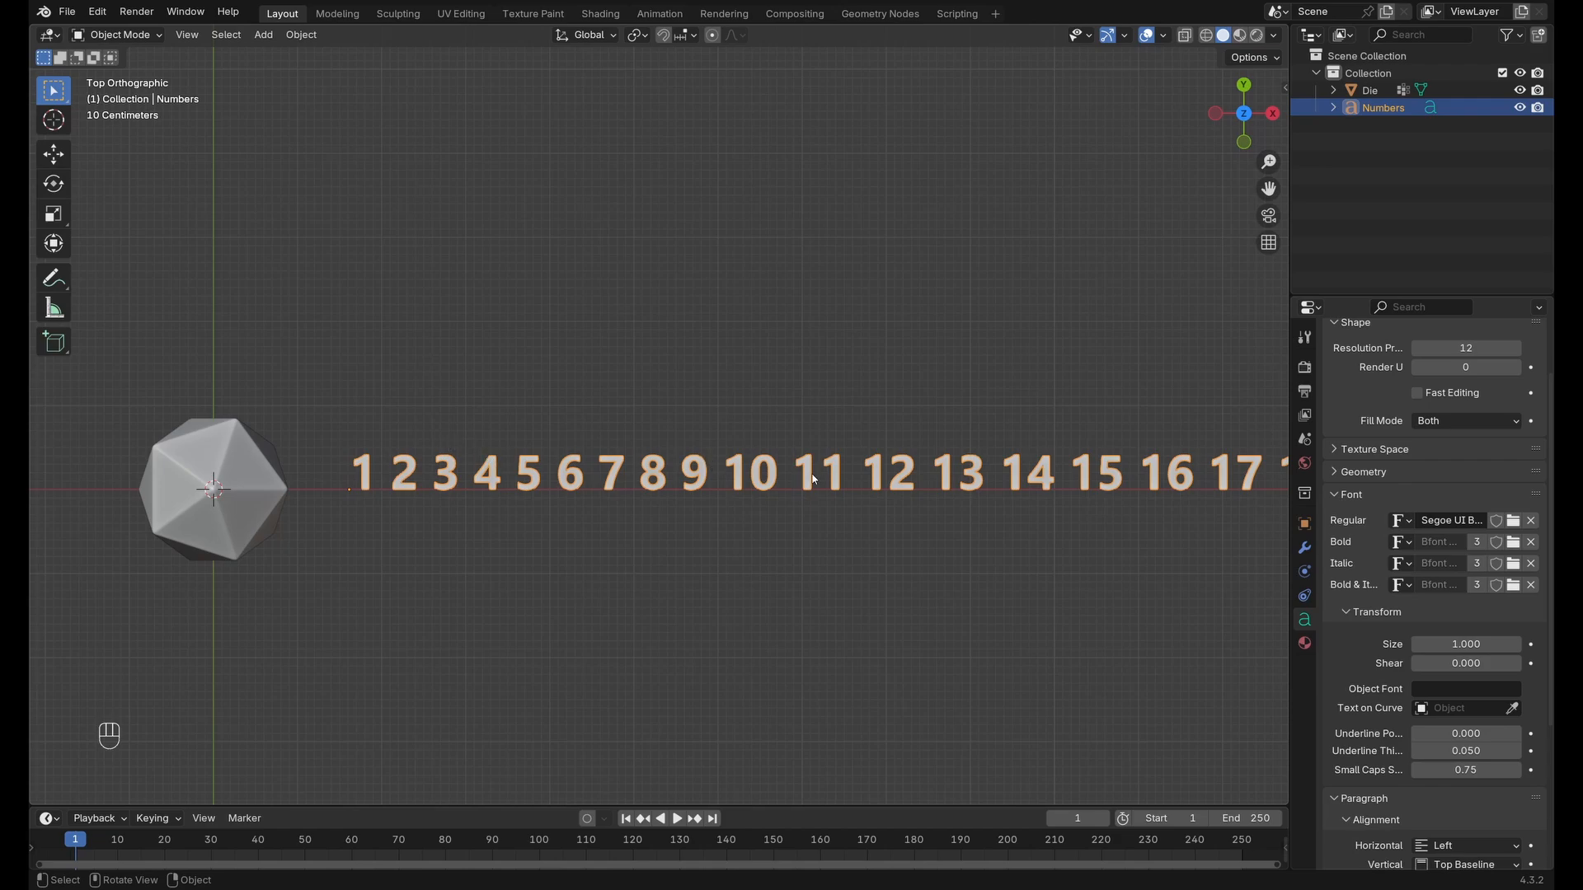
pyautogui.press('Tab')
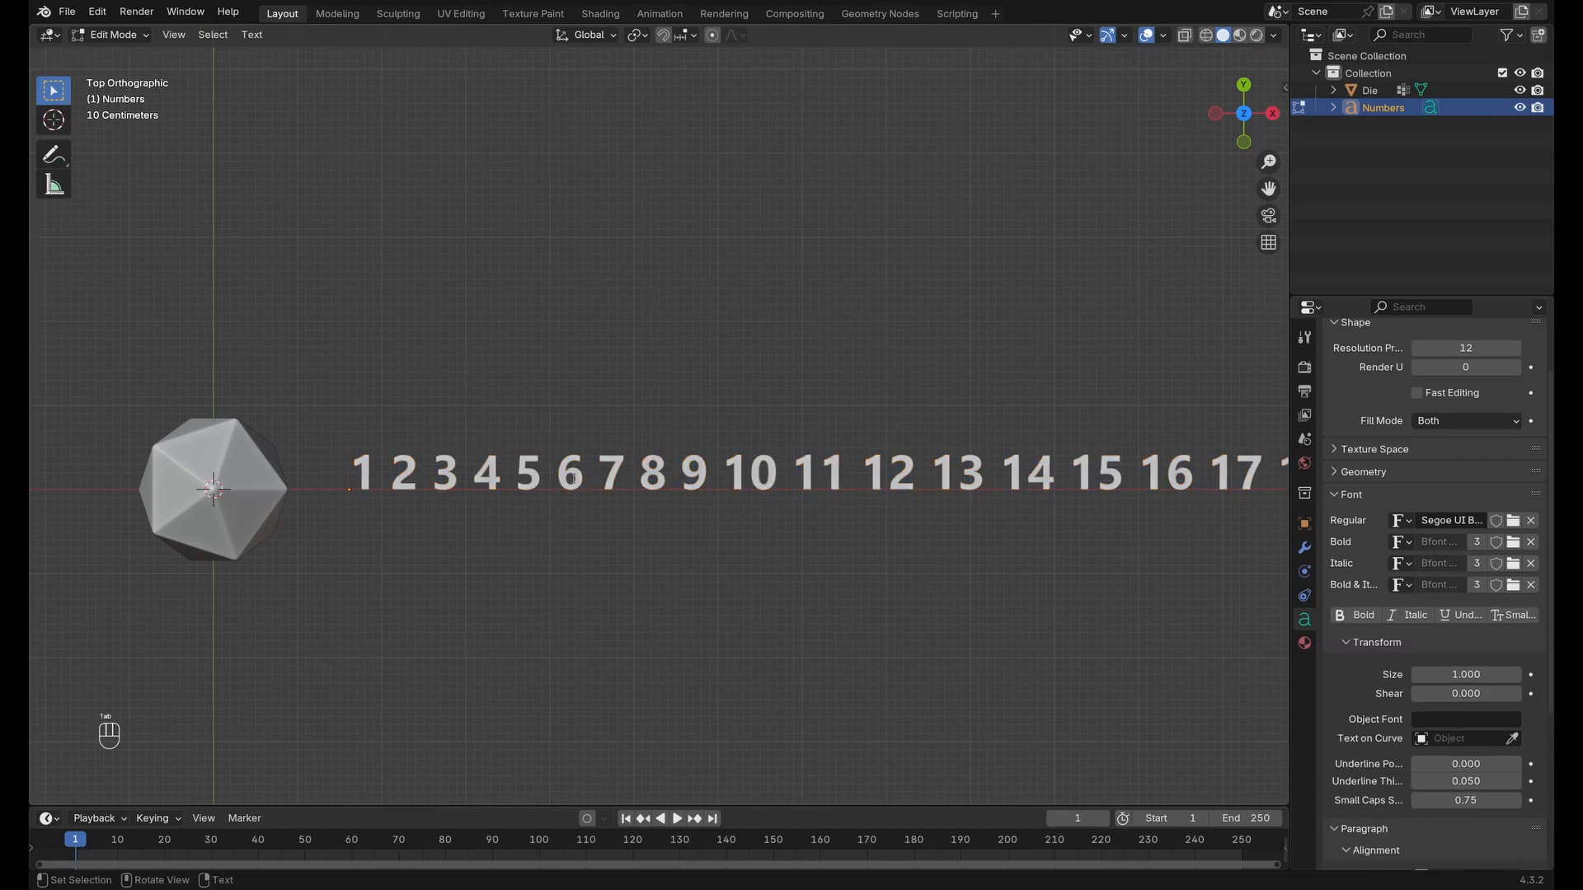
pyautogui.moveTo(572, 479); pyautogui.dragTo(580, 477)
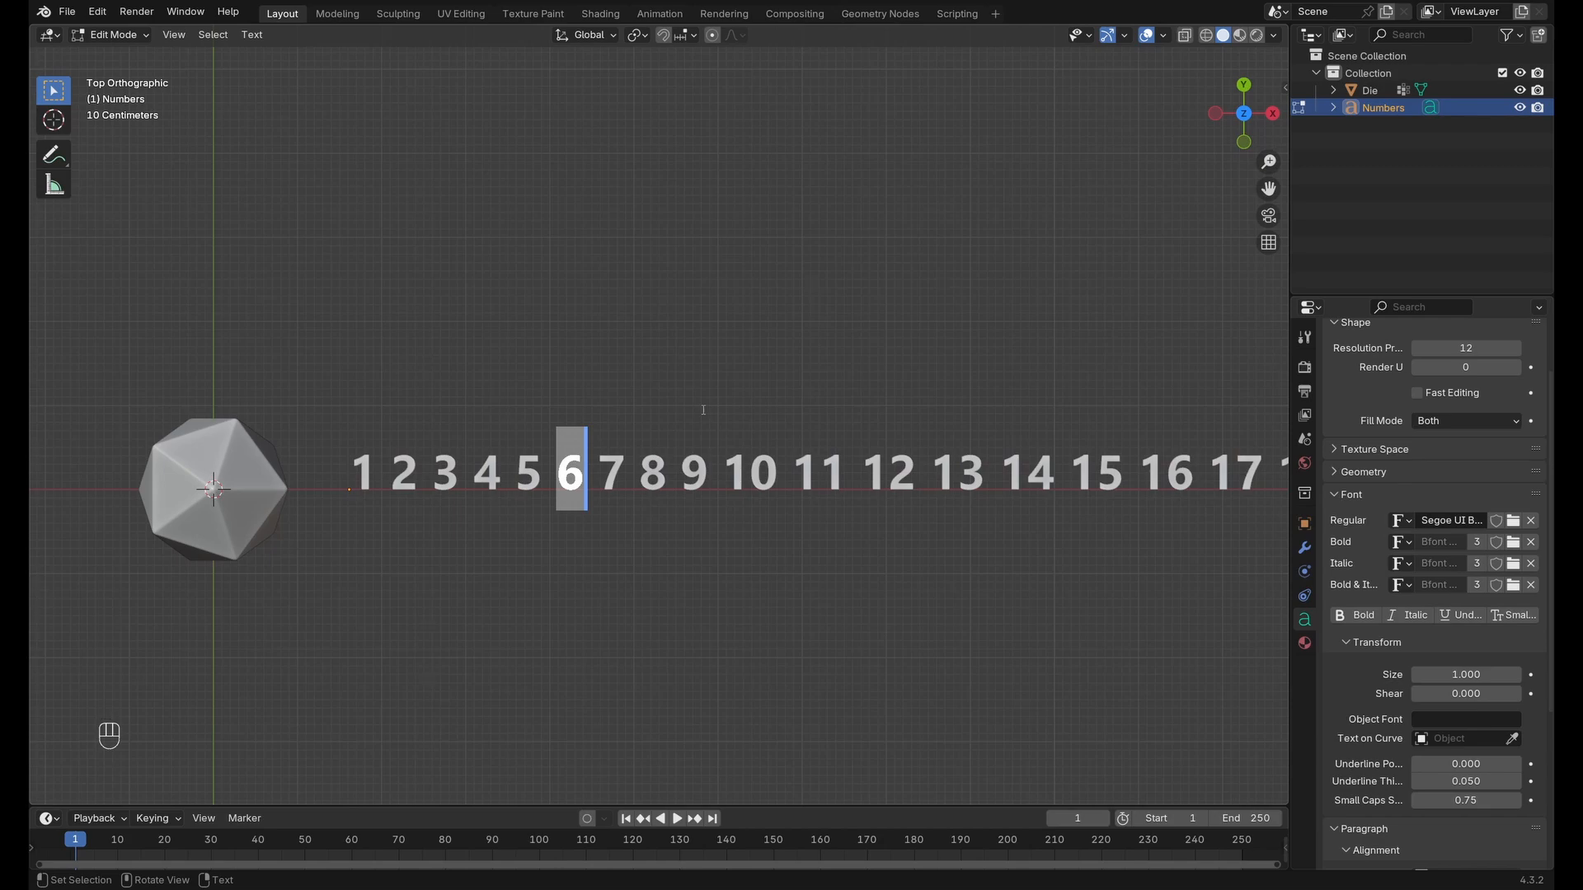
pyautogui.hotkey('ctrl', 'u')
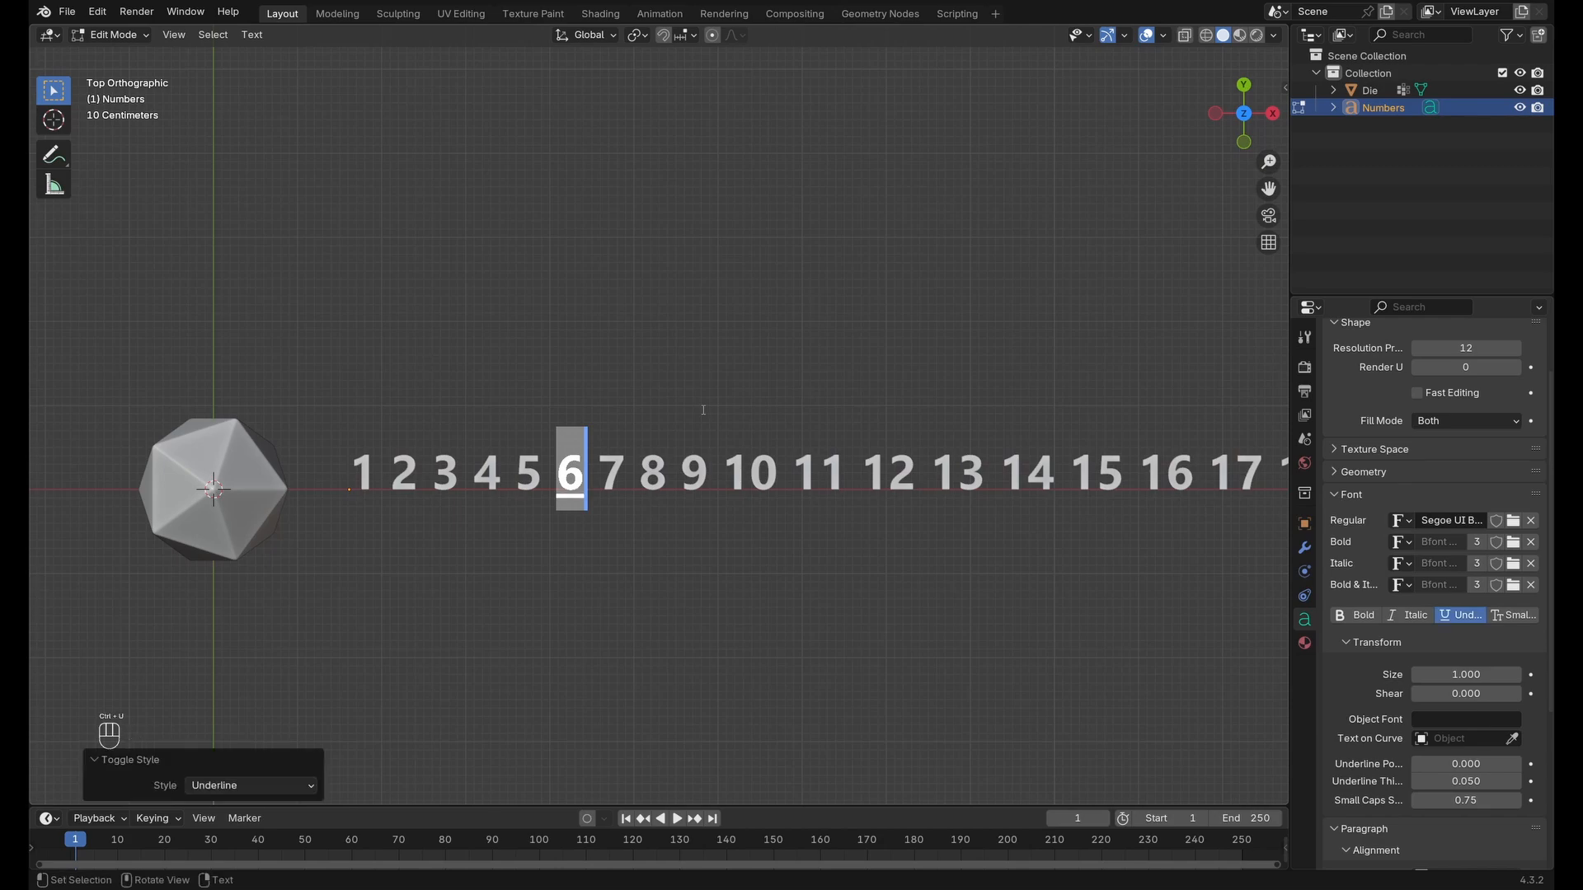
pyautogui.moveTo(694, 464); pyautogui.dragTo(700, 462)
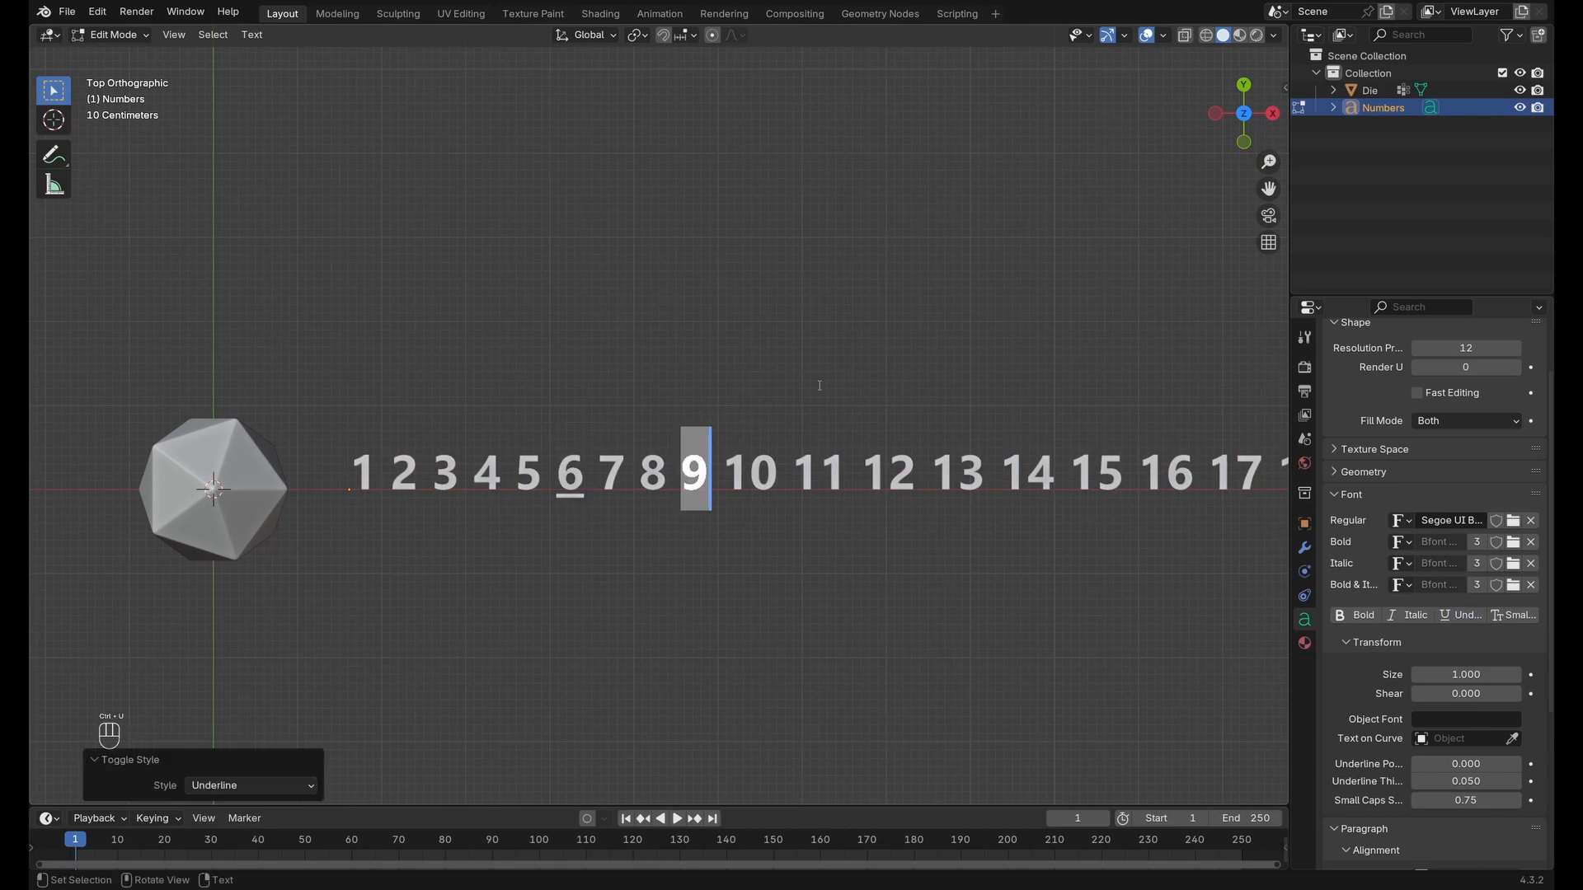
pyautogui.hotkey('ctrl', 'u')
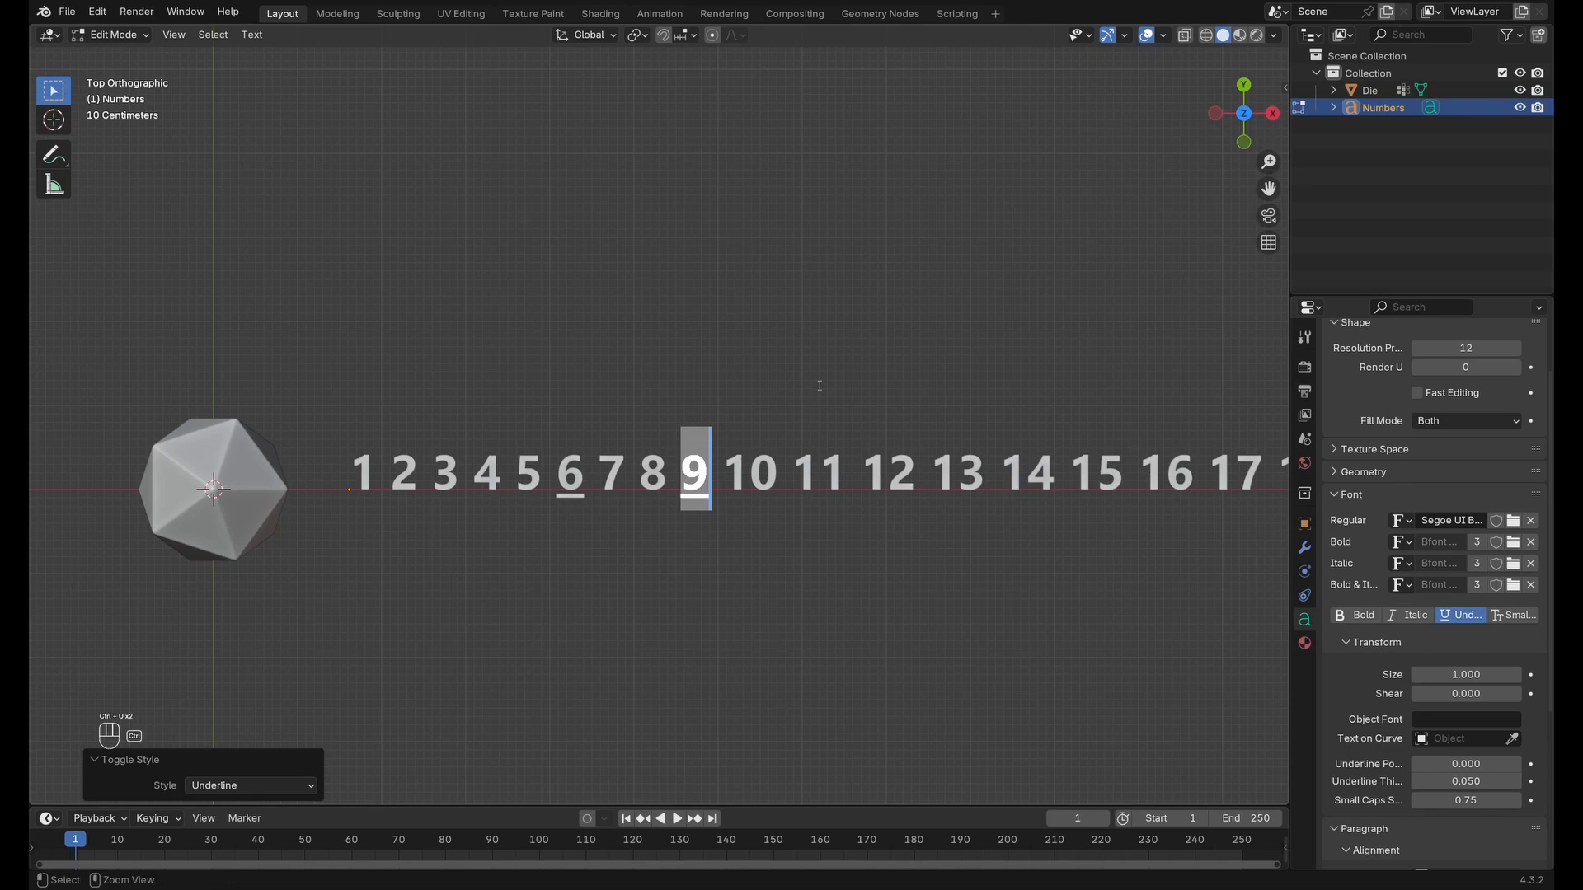
pyautogui.click(836, 462)
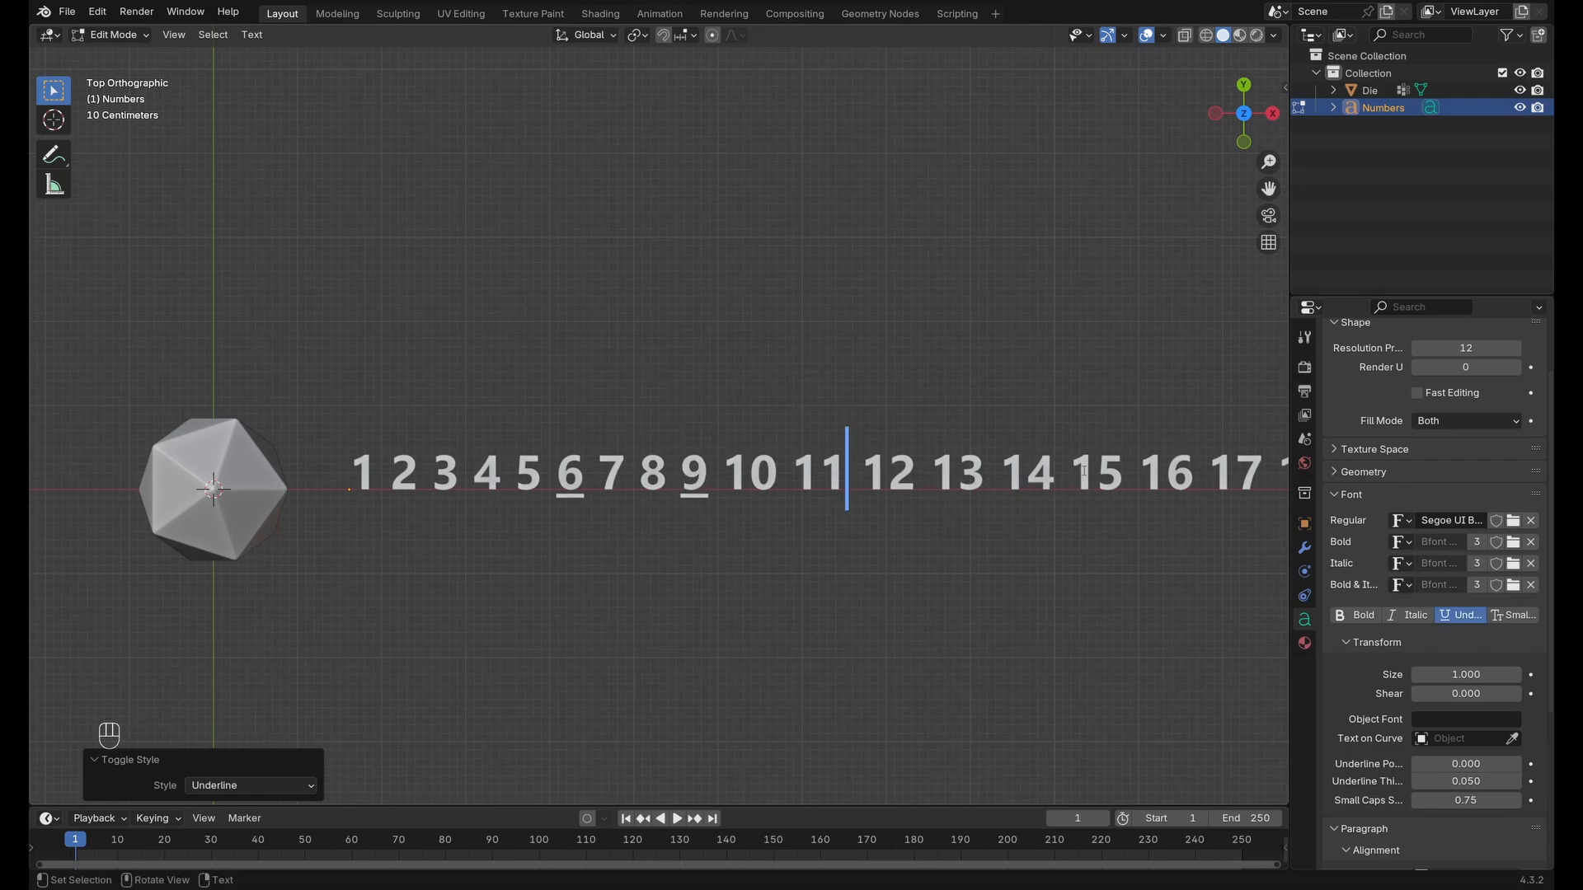
pyautogui.keyDown('shift'); pyautogui.moveTo(1080, 472); pyautogui.dragTo(904, 478, button='middle'); pyautogui.keyUp('shift')
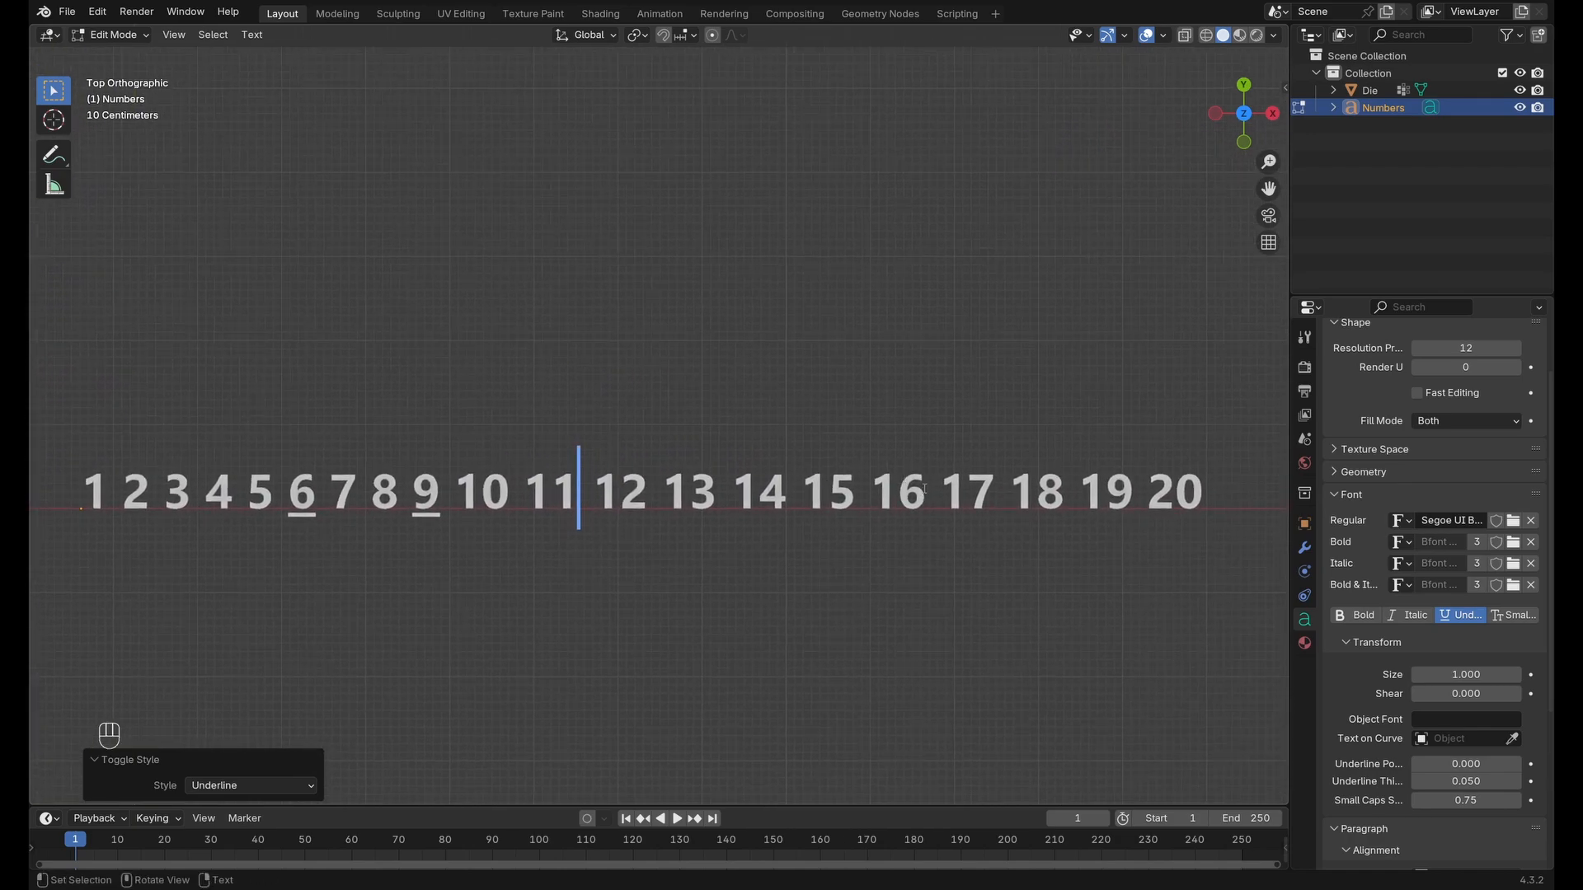
pyautogui.press('Tab')
# Reduce the font size of the Numbers text to 0.850.
pyautogui.press('Home')
pyautogui.scroll(3, 430, 476)
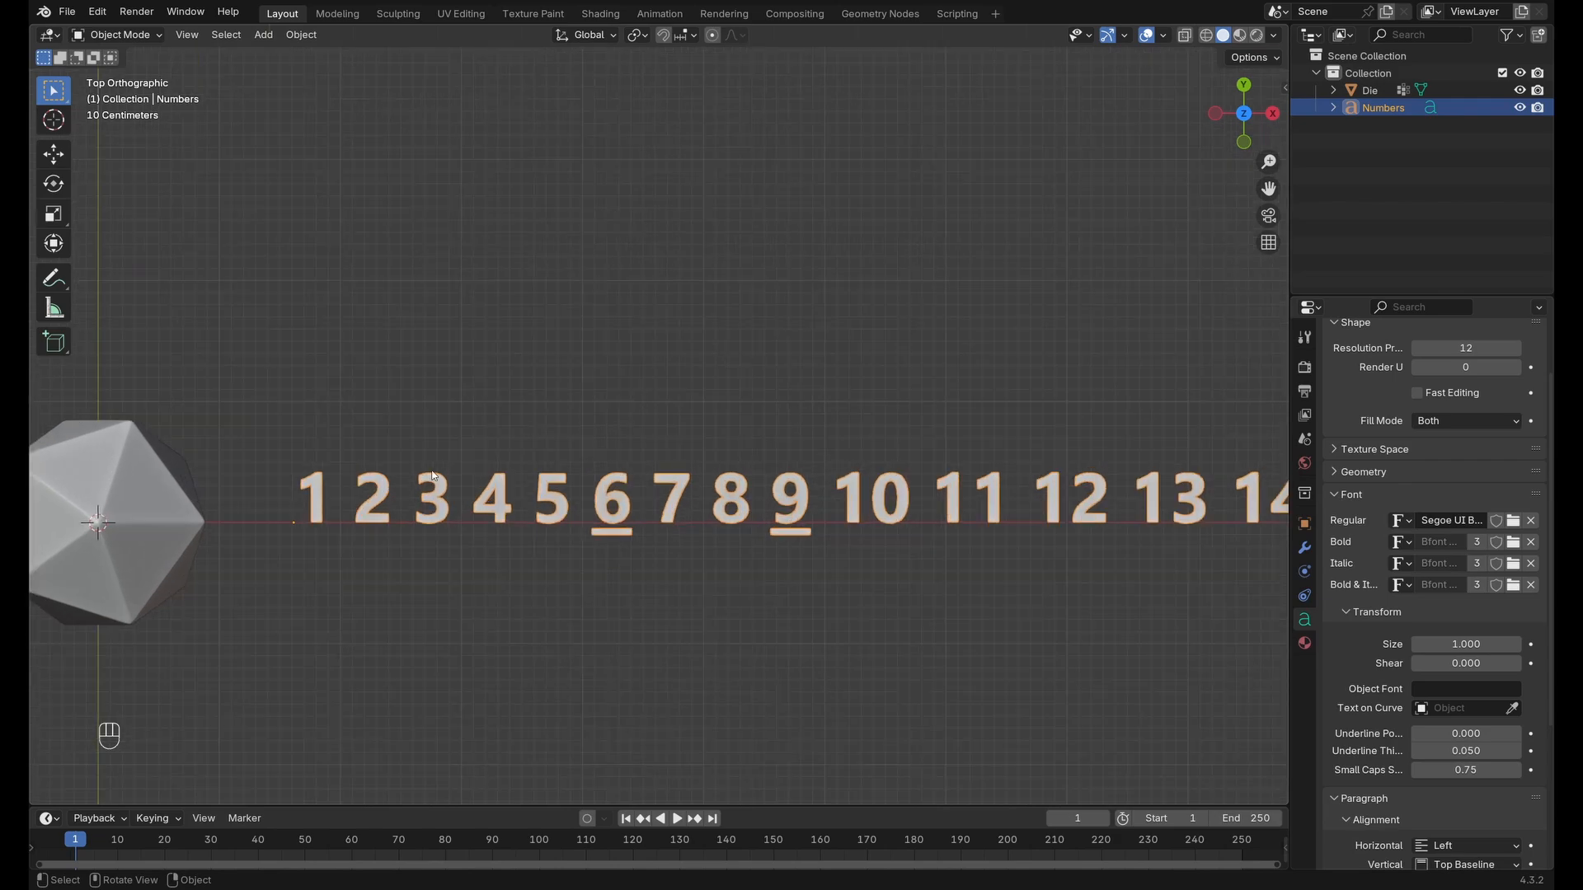
pyautogui.keyDown('shift'); pyautogui.moveTo(427, 472); pyautogui.dragTo(597, 461, button='middle'); pyautogui.keyUp('shift')
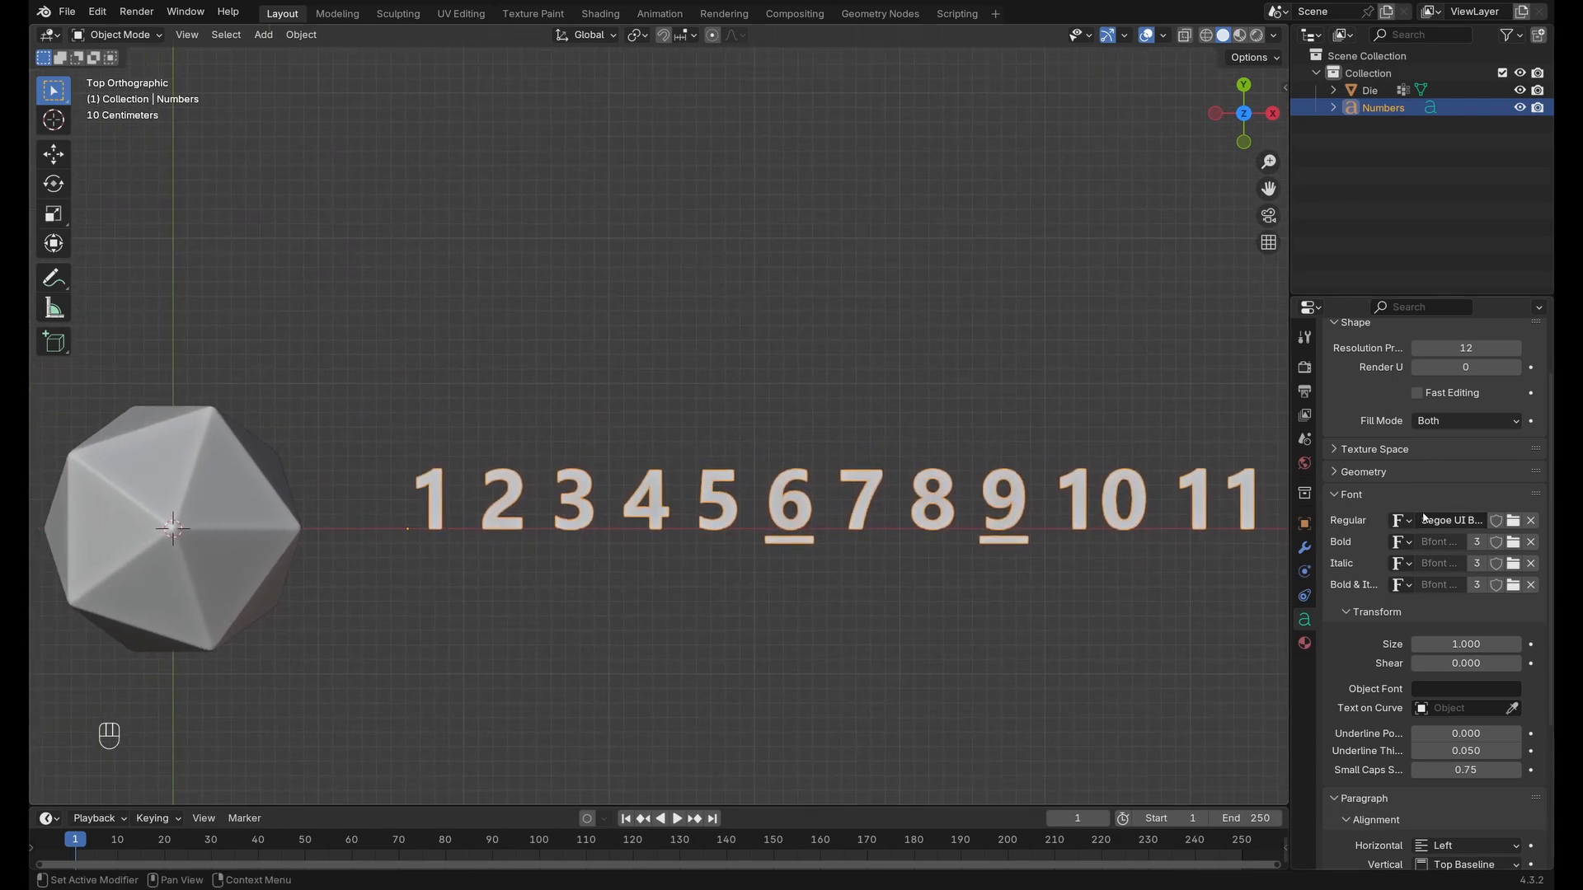
pyautogui.click(1418, 646)
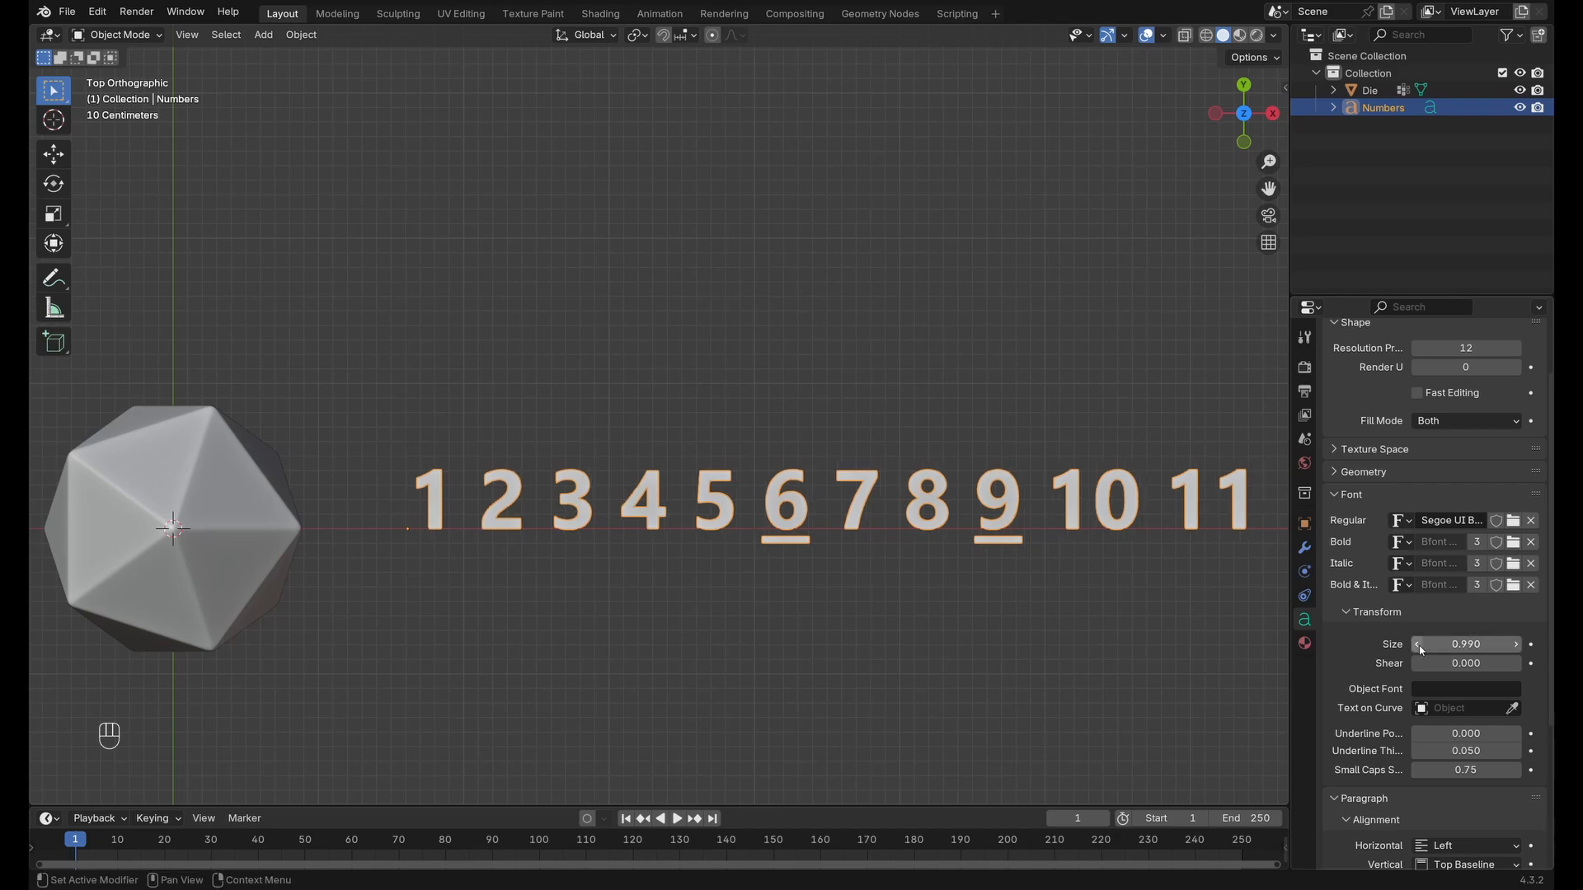
pyautogui.click(1418, 645)
pyautogui.click(1418, 646)
pyautogui.click(1418, 646)
pyautogui.click(1418, 645)
pyautogui.click(1417, 646)
pyautogui.click(1418, 645)
pyautogui.click(1418, 645)
pyautogui.click(1418, 645)
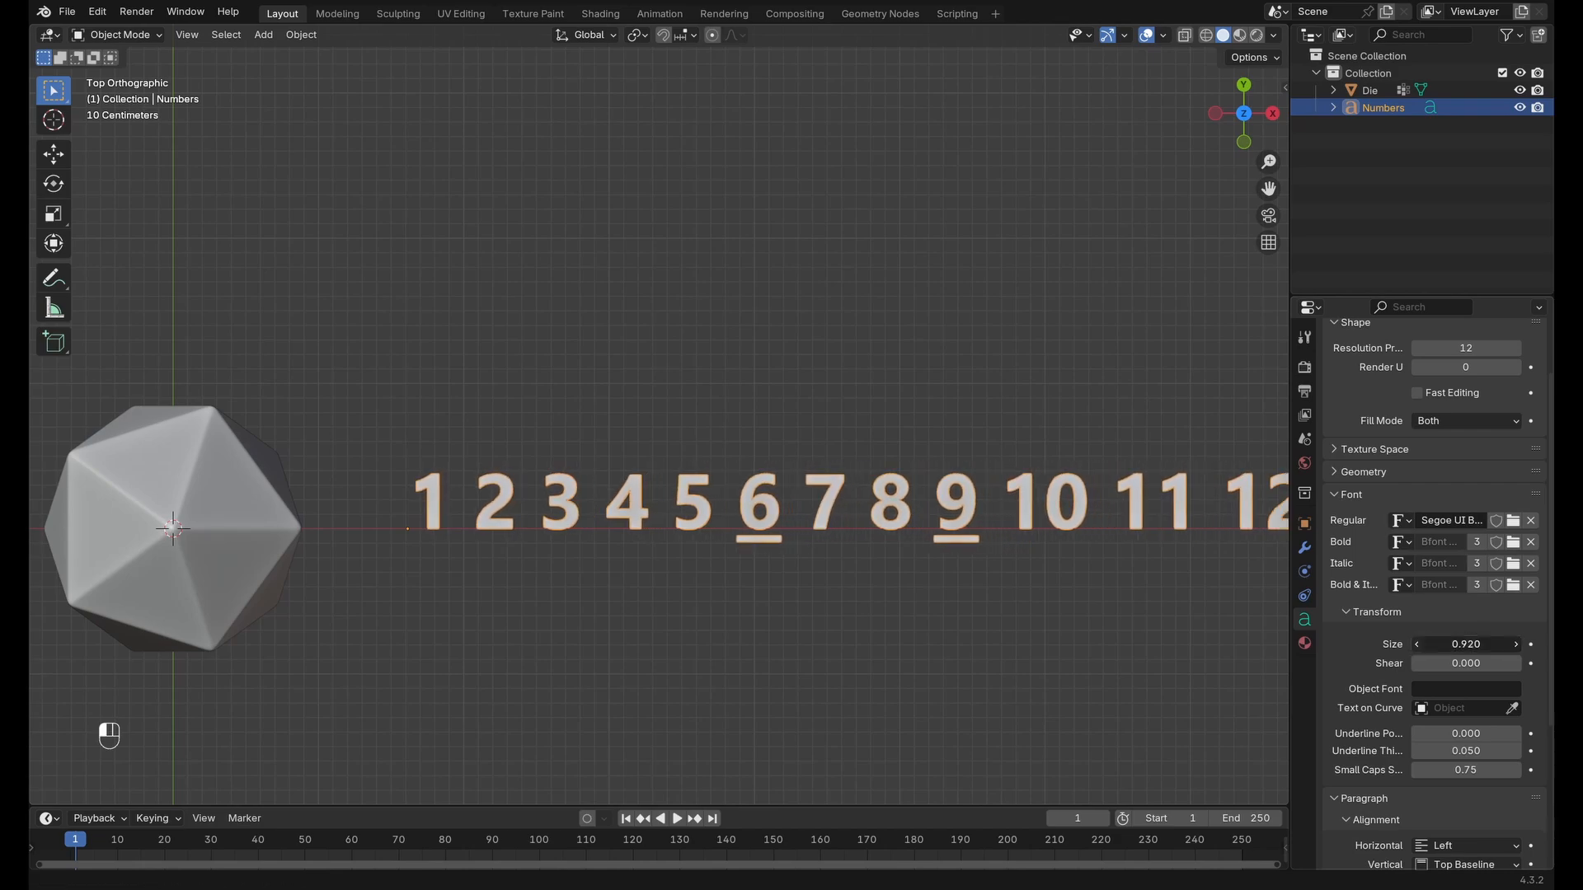
pyautogui.click(1418, 646)
pyautogui.click(1418, 645)
pyautogui.click(1418, 646)
pyautogui.click(1418, 645)
pyautogui.click(1418, 646)
pyautogui.click(1418, 646)
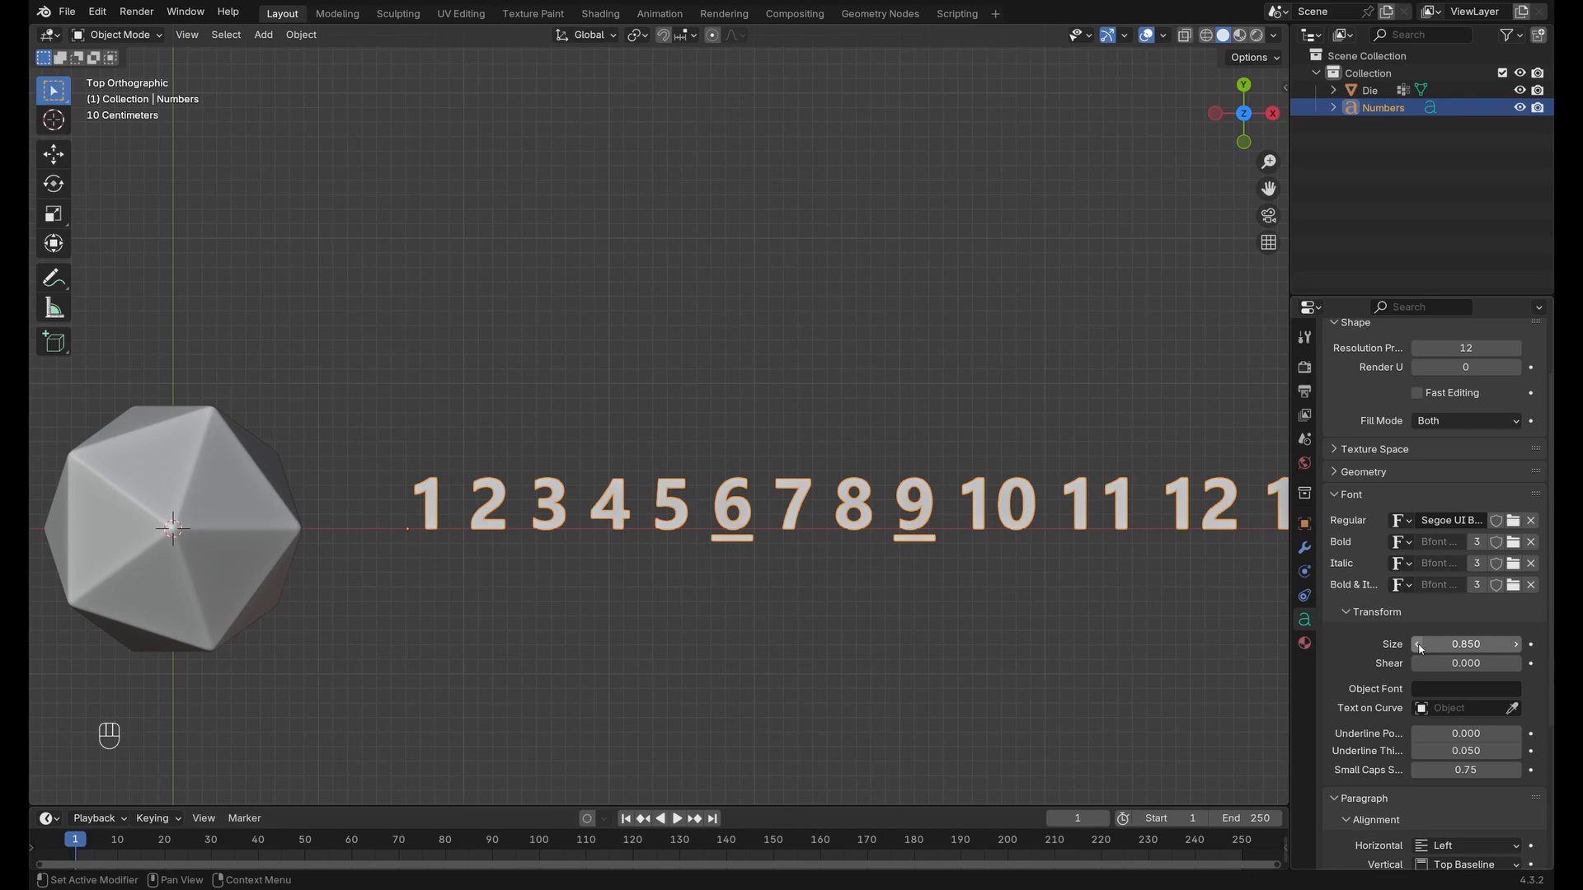
# Reduce the font size of the Numbers text further to 0.800.
pyautogui.keyDown('shift'); pyautogui.moveTo(1060, 526); pyautogui.dragTo(663, 492, button='middle'); pyautogui.keyUp('shift')
pyautogui.scroll(-2, 707, 471)
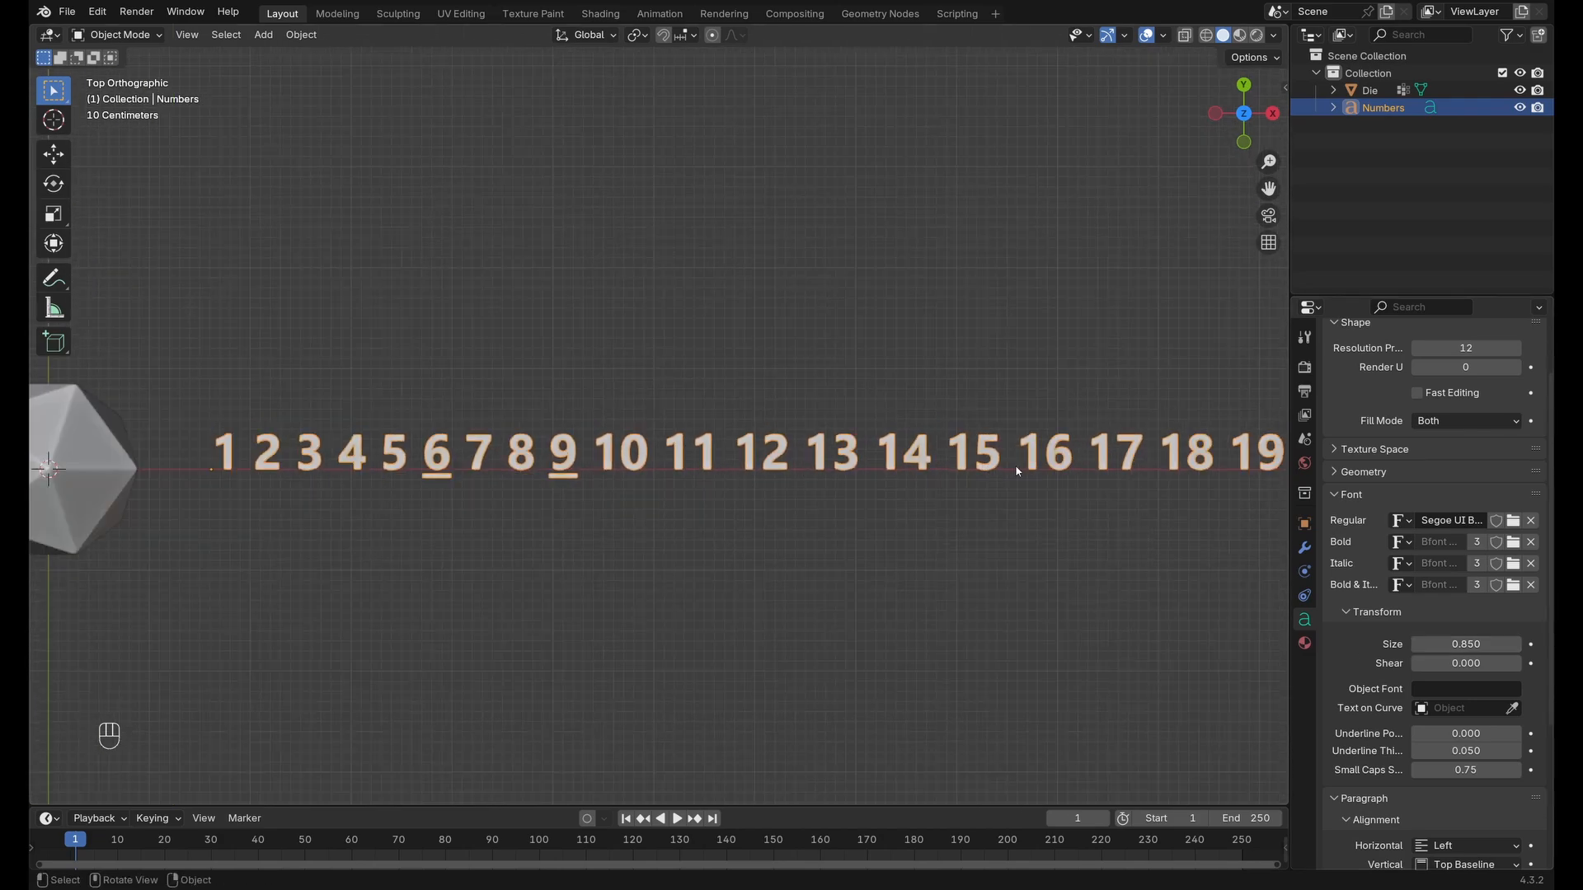
pyautogui.keyDown('shift'); pyautogui.moveTo(1016, 470); pyautogui.dragTo(871, 470, button='middle'); pyautogui.keyUp('shift')
pyautogui.keyDown('shift'); pyautogui.moveTo(675, 471); pyautogui.dragTo(298, 505, button='middle'); pyautogui.keyUp('shift')
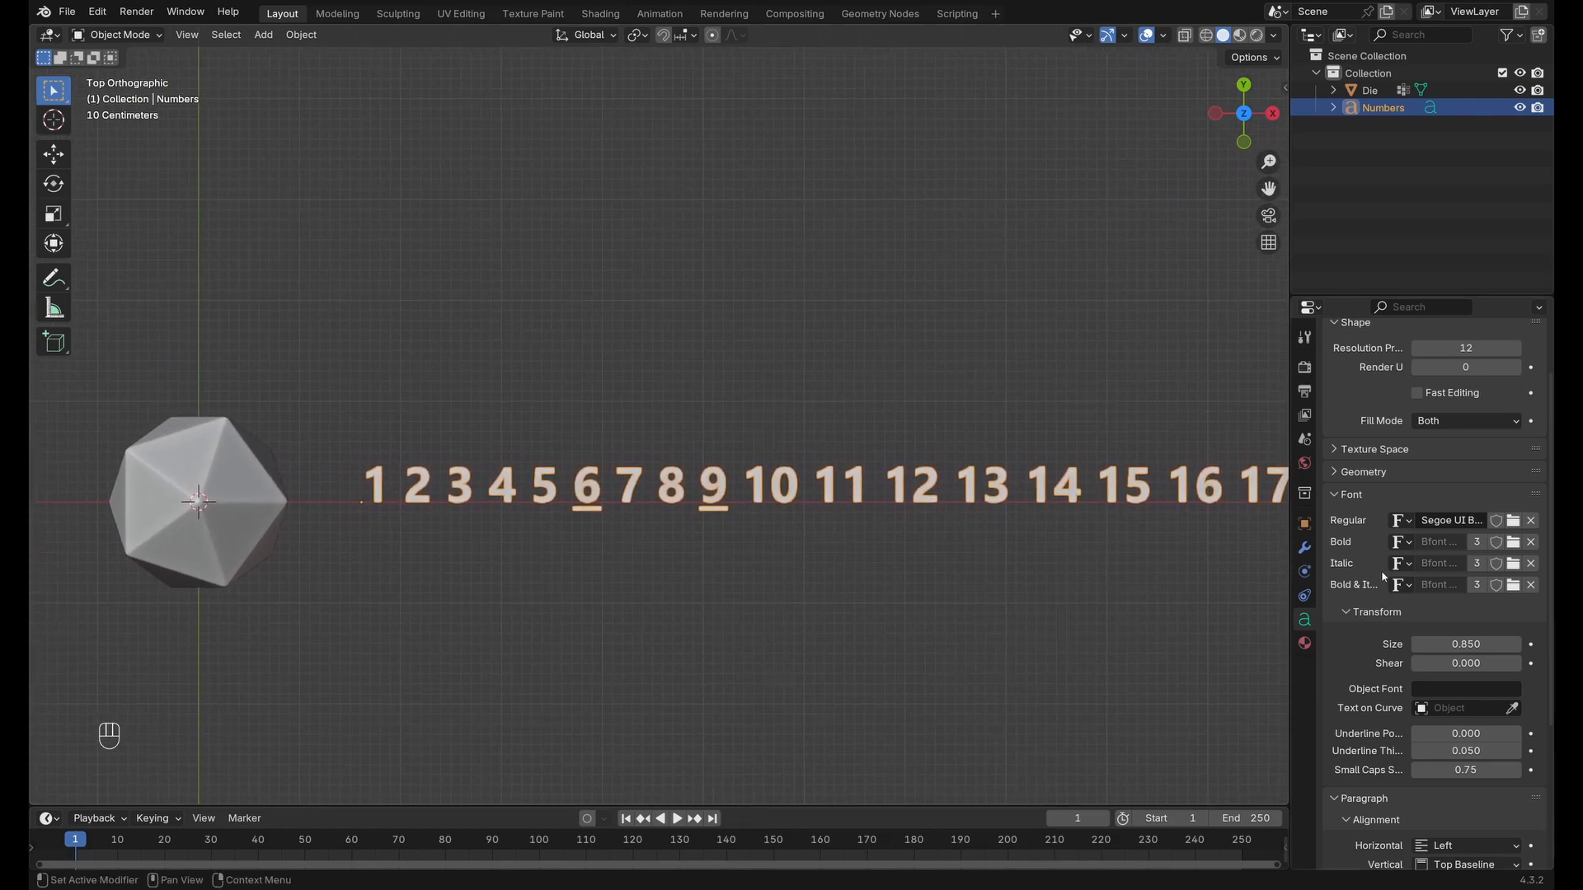
pyautogui.click(1416, 647)
pyautogui.click(1416, 647)
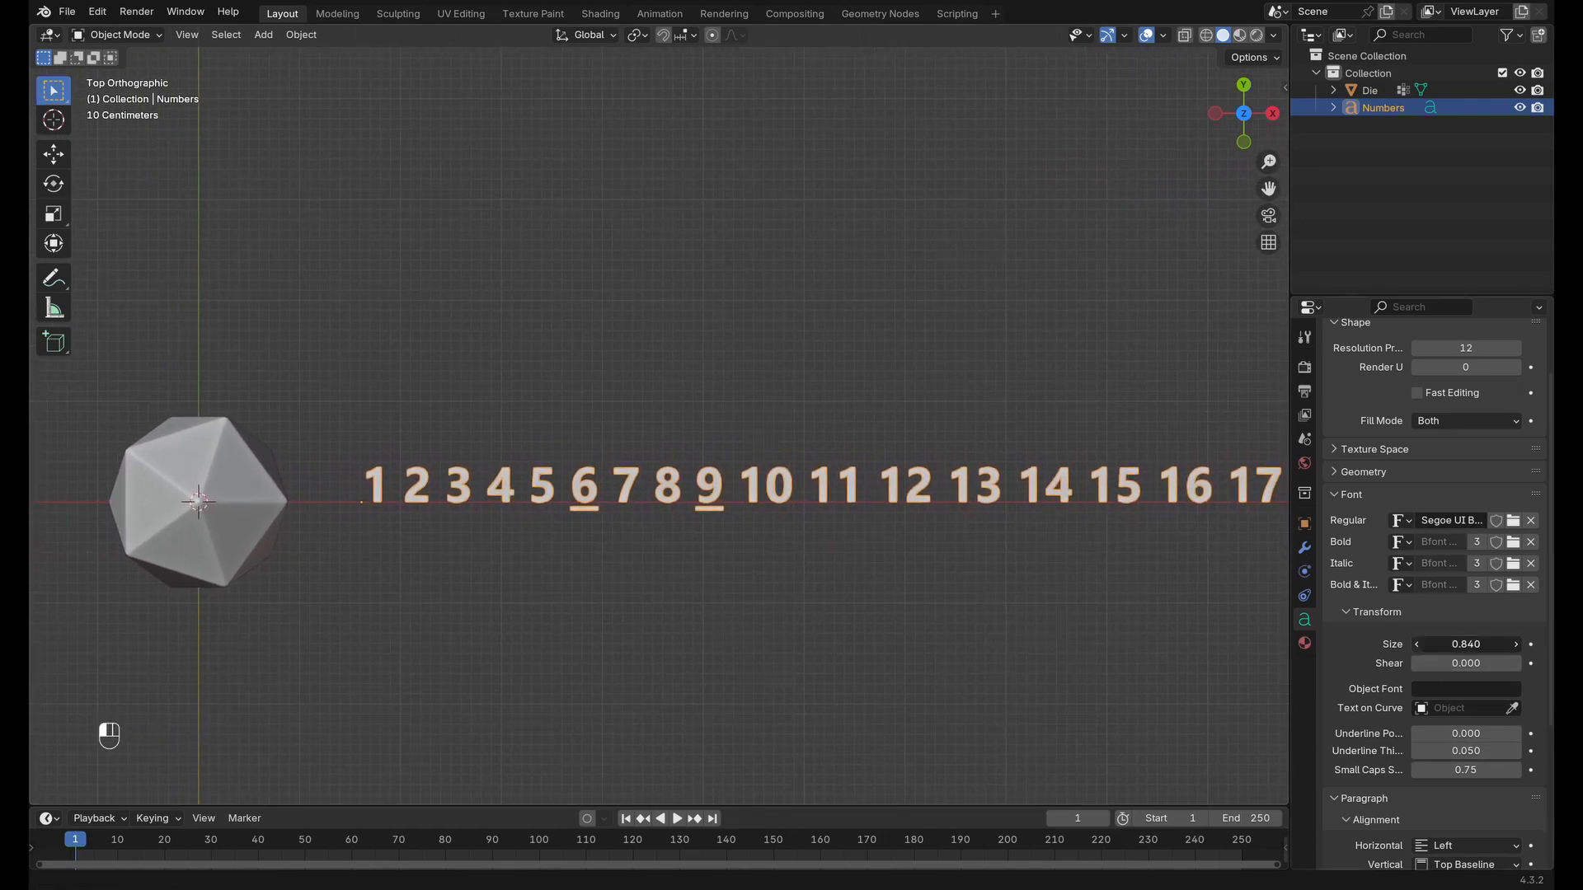
pyautogui.click(1416, 647)
pyautogui.click(1416, 647)
pyautogui.click(1416, 647)
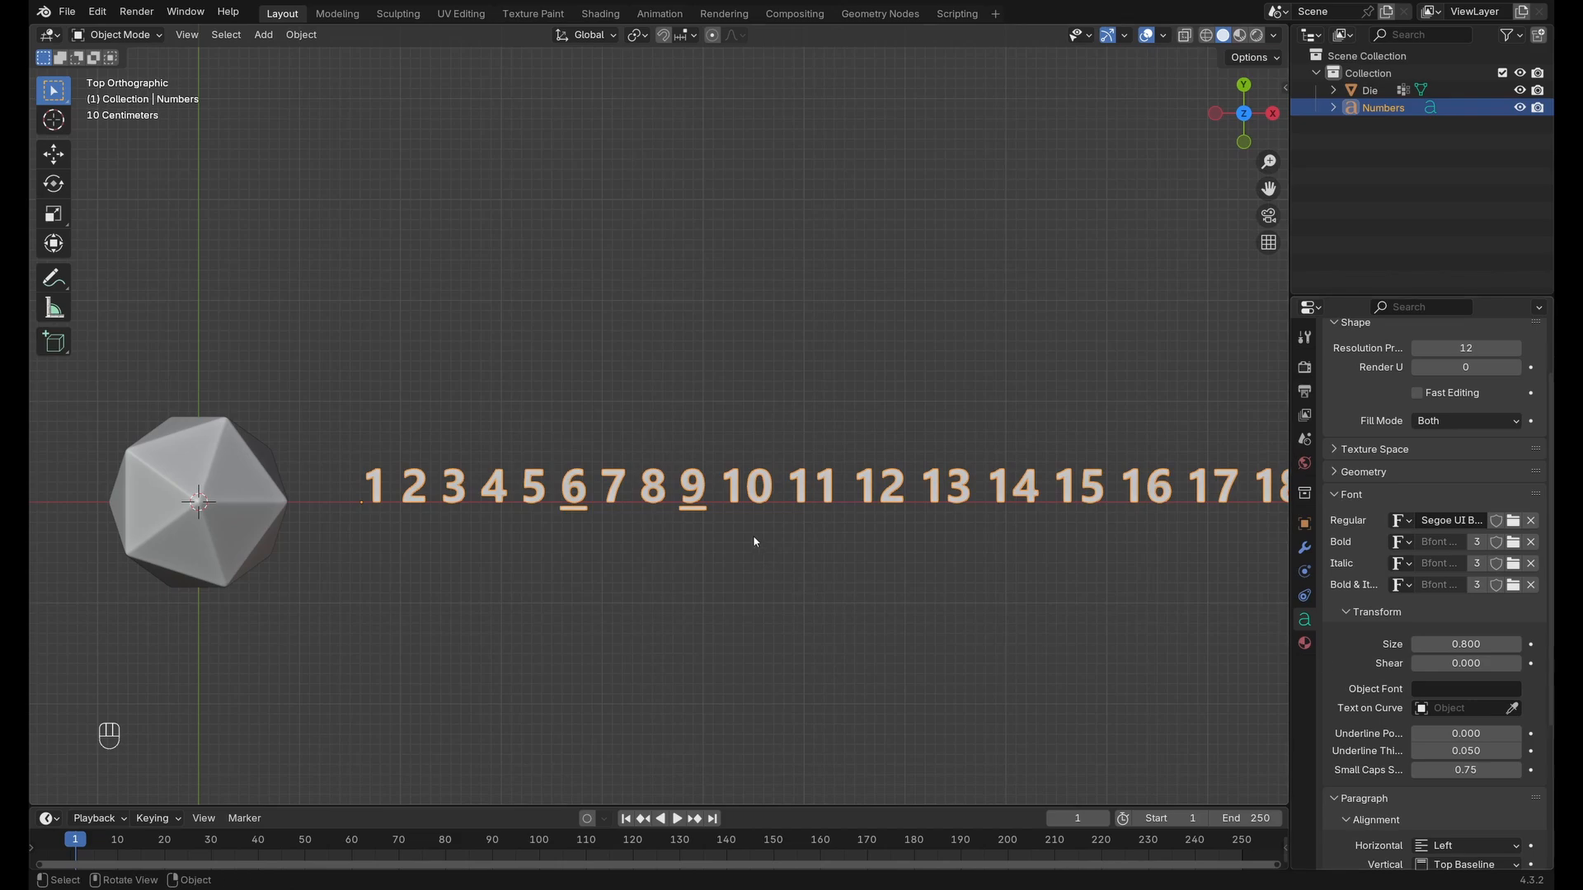
# Increase the font size of the Numbers text to 0.850.
pyautogui.keyDown('shift'); pyautogui.moveTo(560, 487); pyautogui.dragTo(344, 509, button='middle'); pyautogui.keyUp('shift')
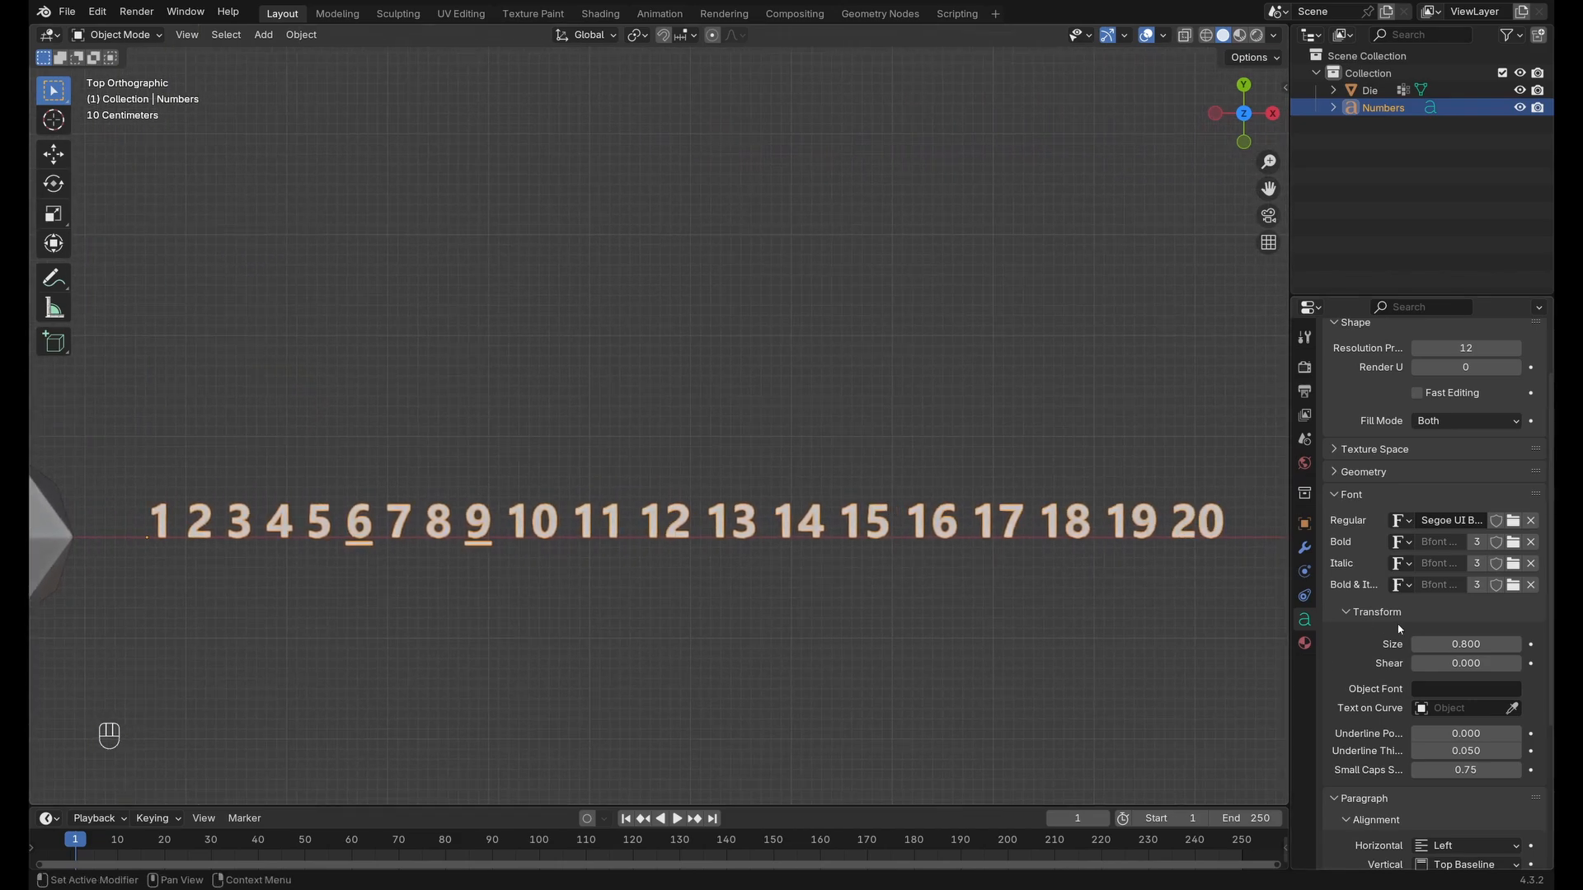
pyautogui.click(1516, 647)
pyautogui.click(1517, 647)
pyautogui.click(1516, 647)
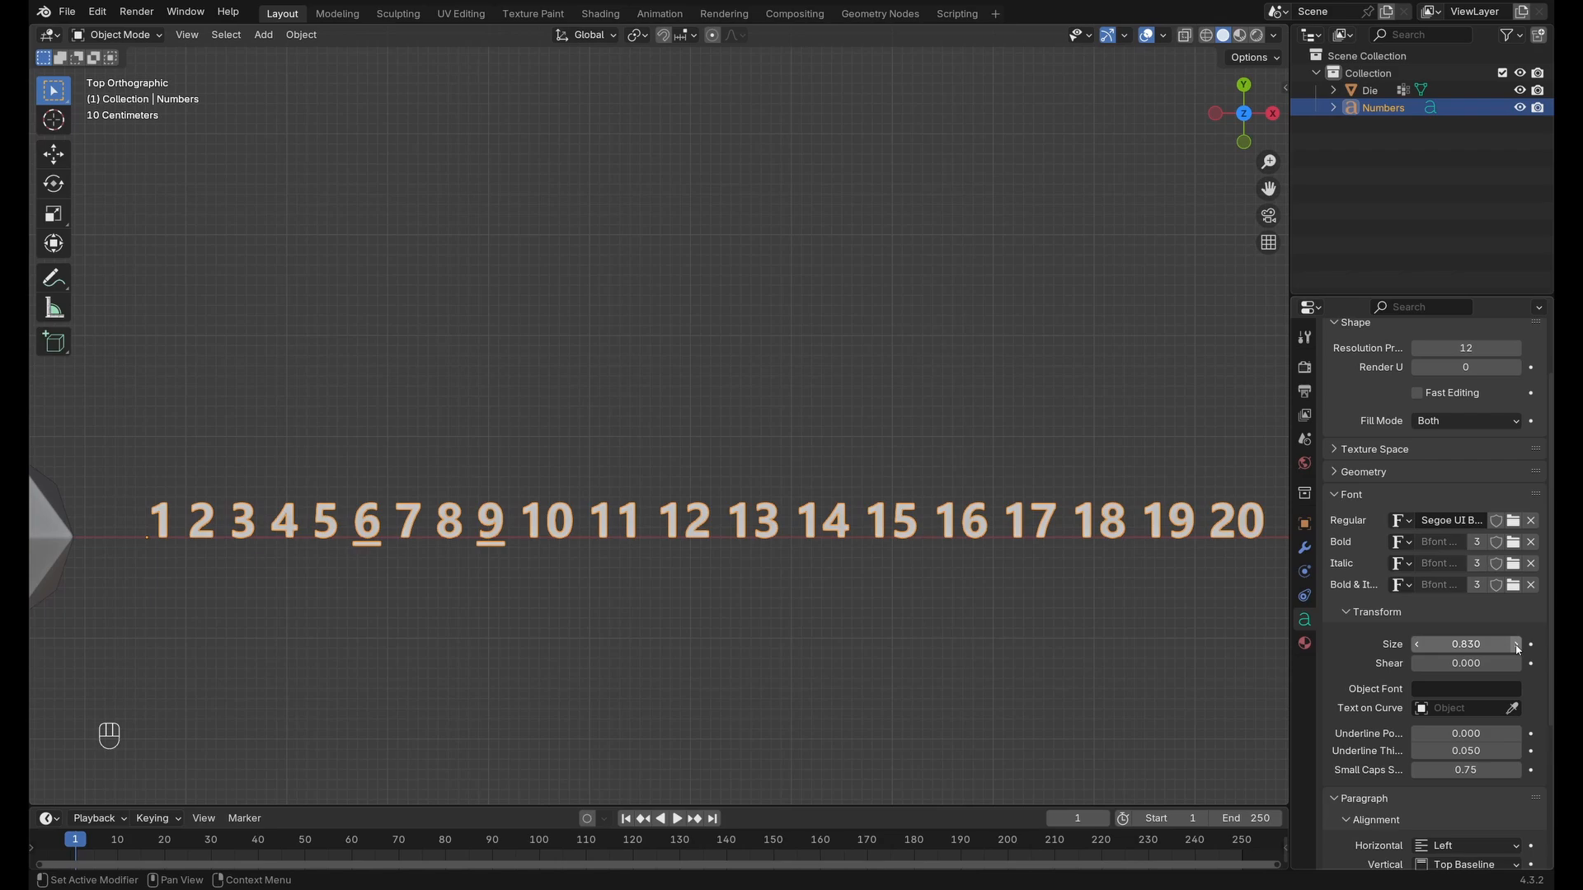
pyautogui.keyDown('shift'); pyautogui.moveTo(644, 570); pyautogui.dragTo(767, 583, button='middle'); pyautogui.keyUp('shift')
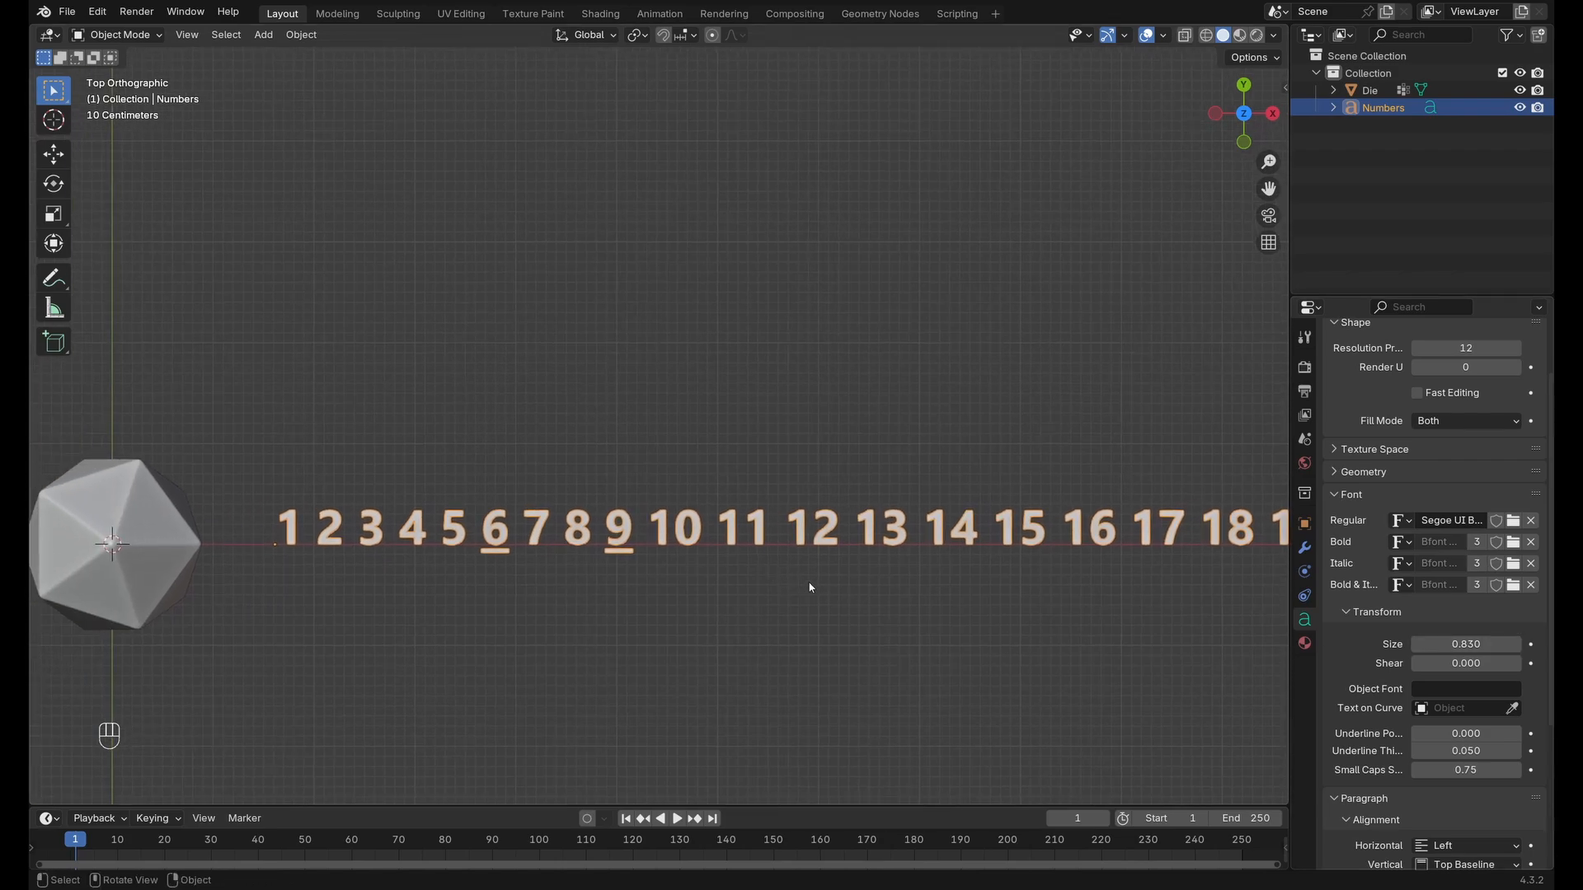
pyautogui.click(1516, 647)
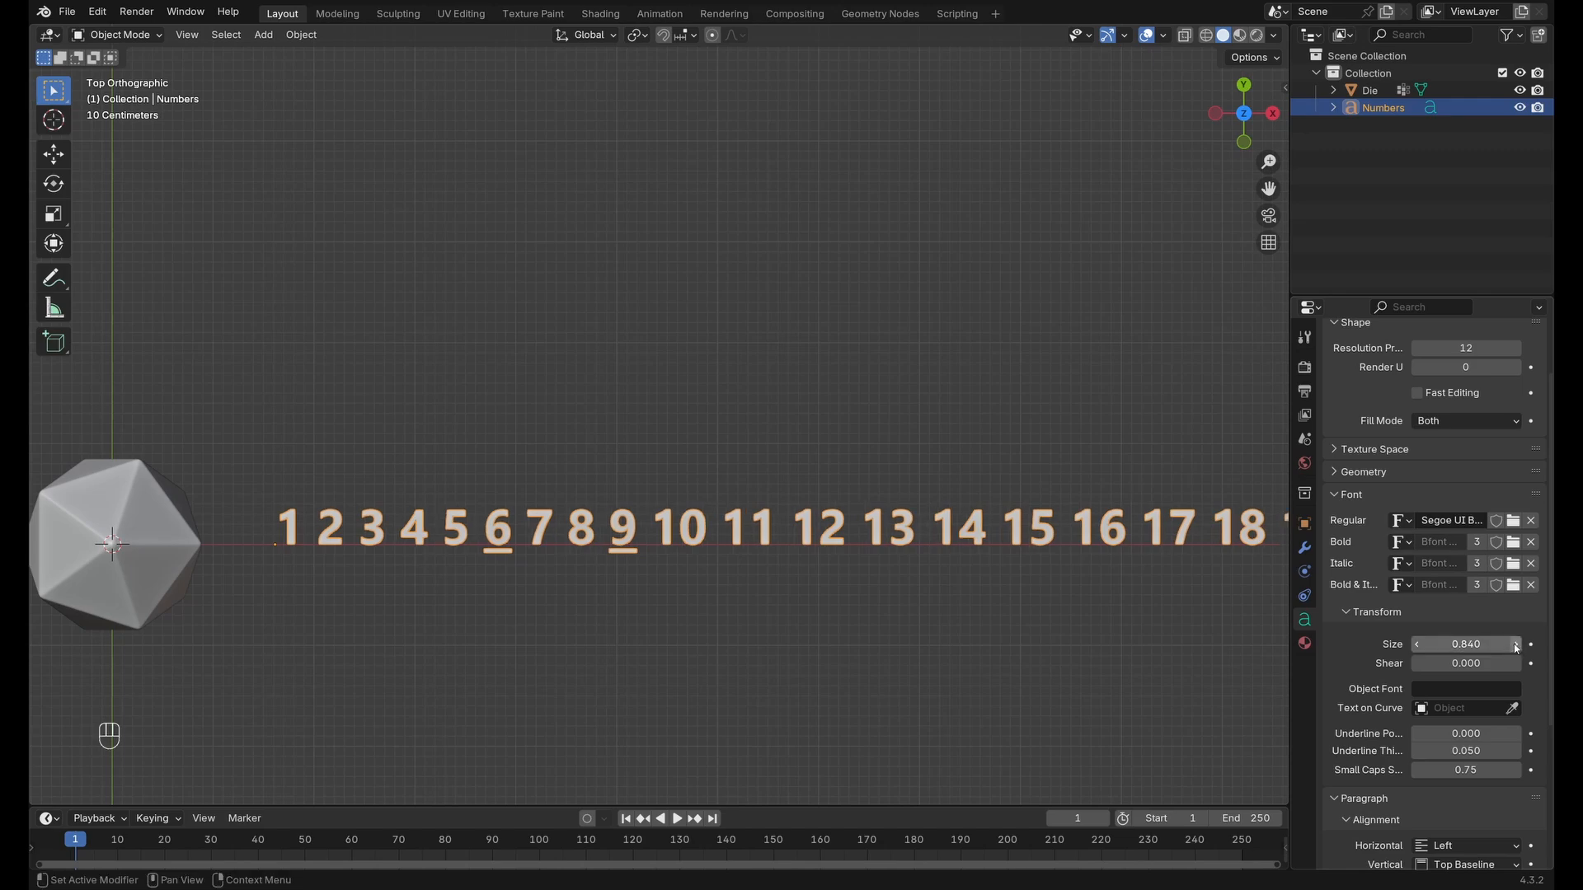
pyautogui.click(1515, 647)
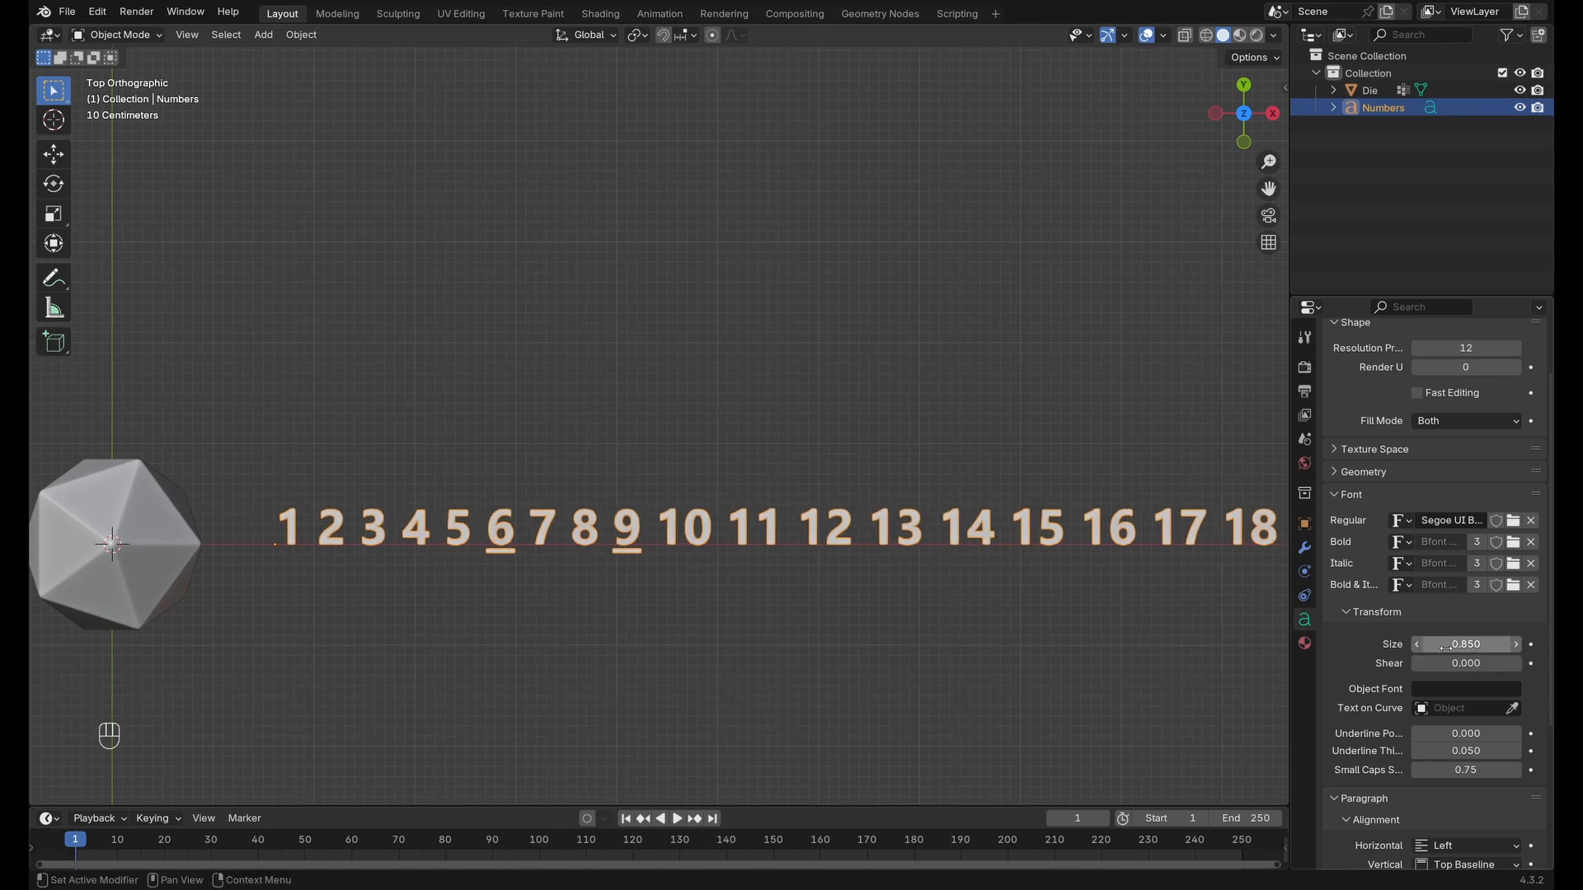
pyautogui.keyDown('shift'); pyautogui.moveTo(348, 530); pyautogui.dragTo(524, 536, button='middle'); pyautogui.keyUp('shift')
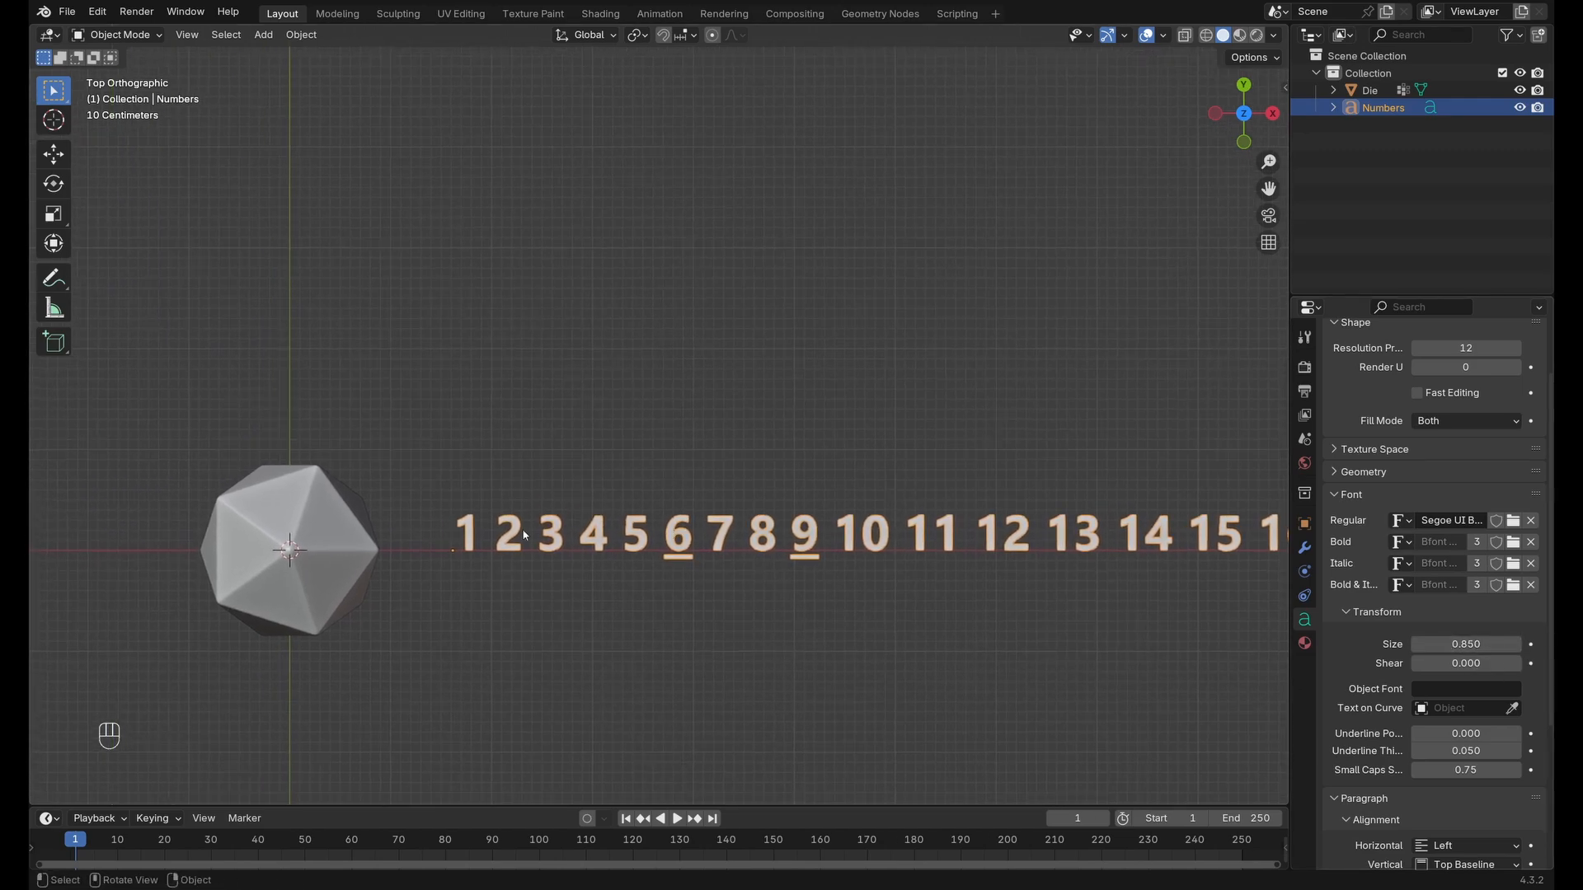
# Convert the Numbers text object to a mesh.
pyautogui.press('Tab')
pyautogui.press('Tab')
pyautogui.moveTo(745, 431); pyautogui.dragTo(714, 297, button='middle')
pyautogui.keyDown('shift'); pyautogui.moveTo(907, 339); pyautogui.dragTo(784, 359, button='middle'); pyautogui.keyUp('shift')
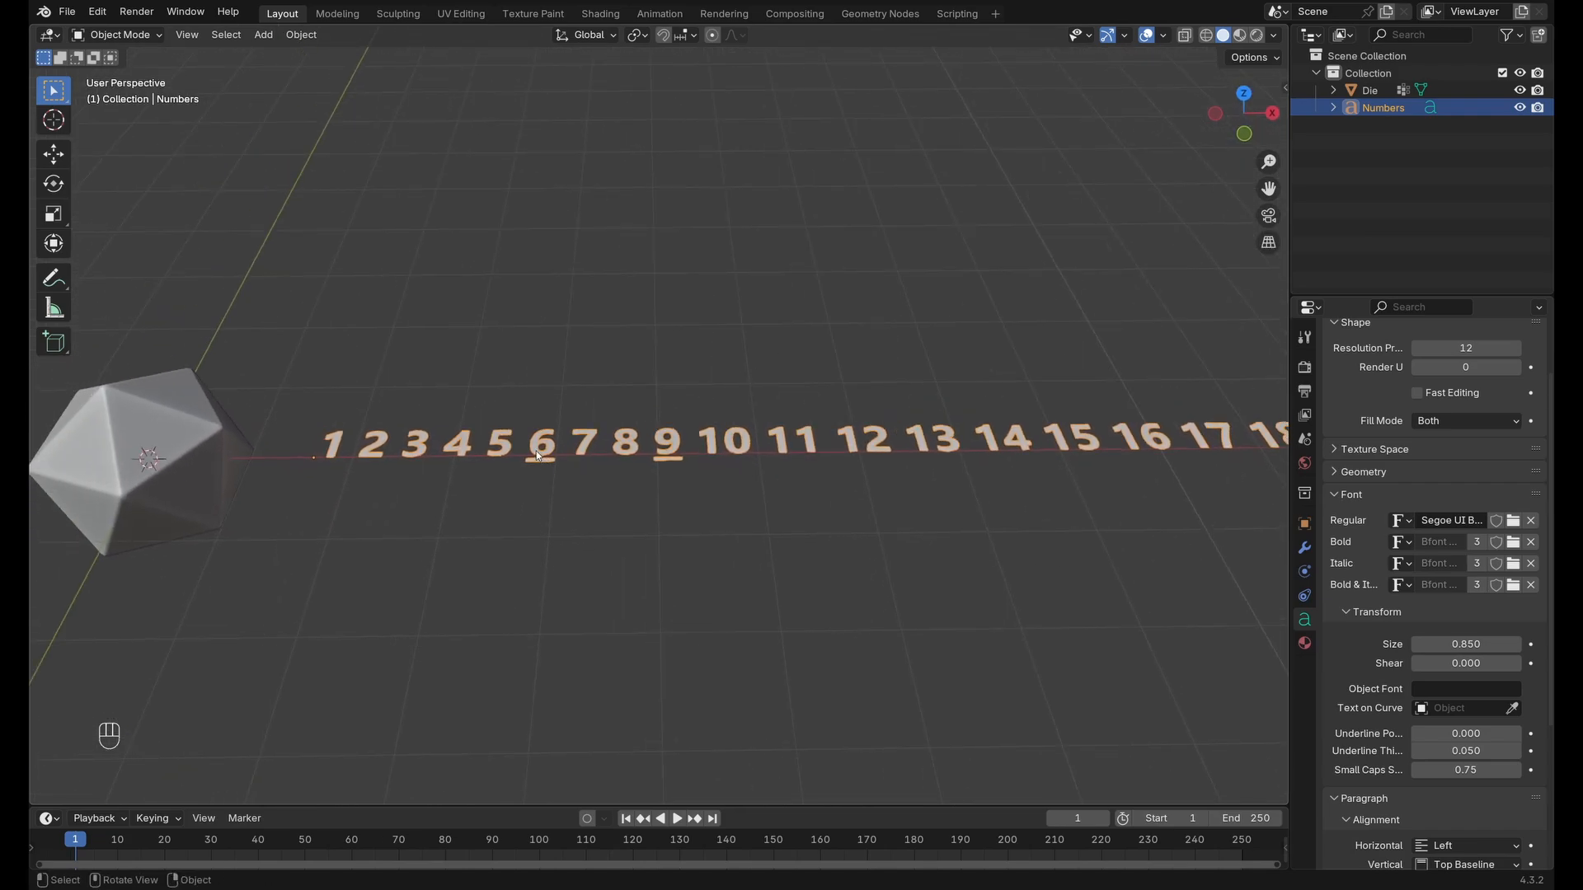
pyautogui.rightClick(538, 448)
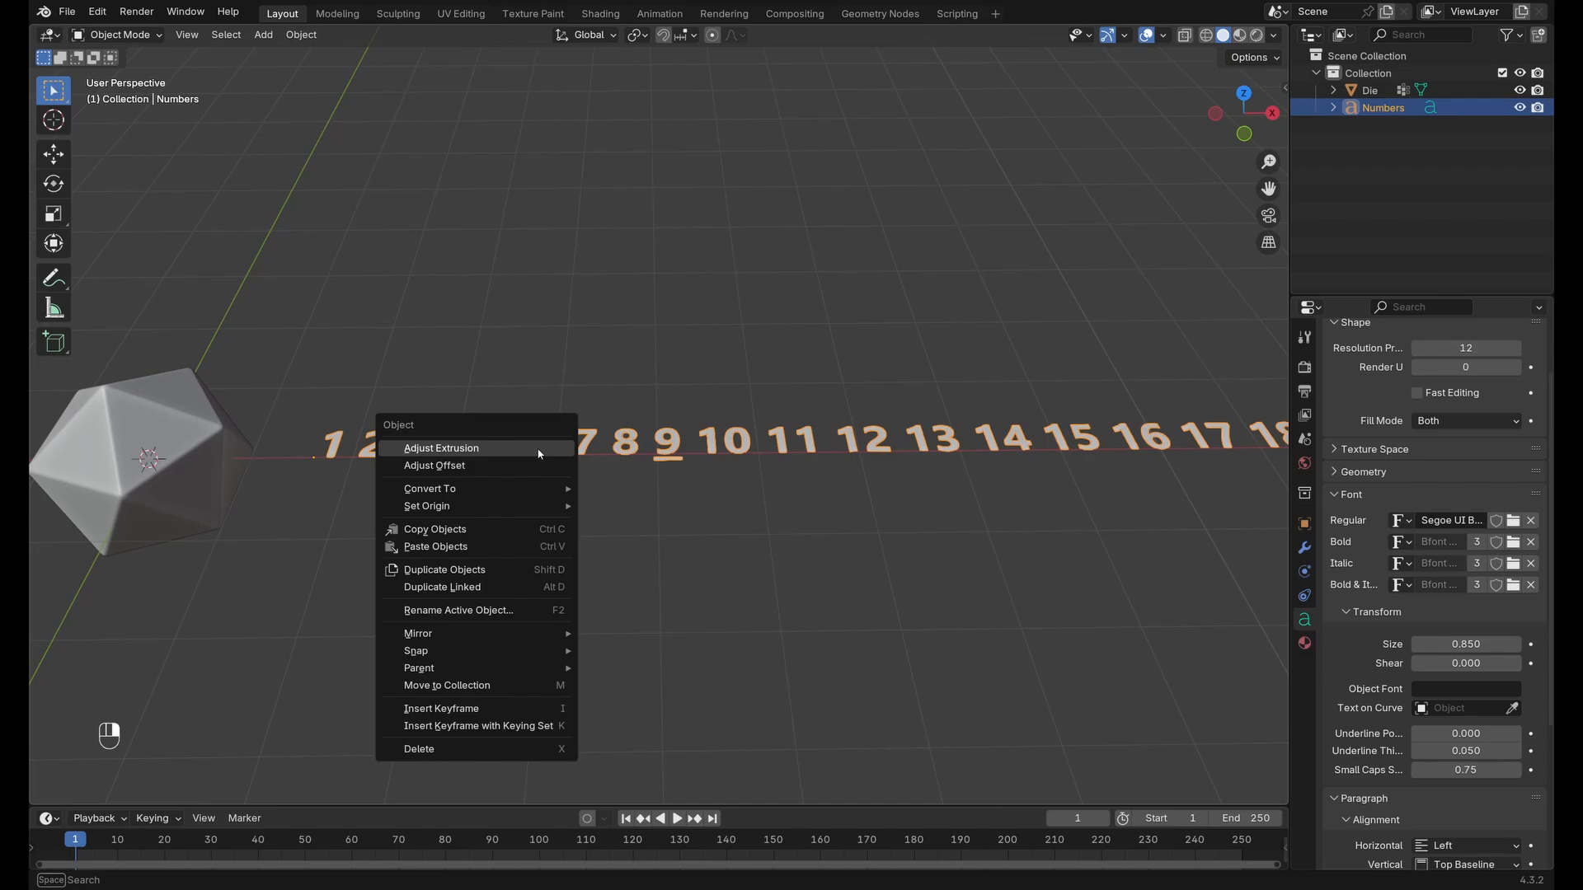
pyautogui.moveTo(534, 490)
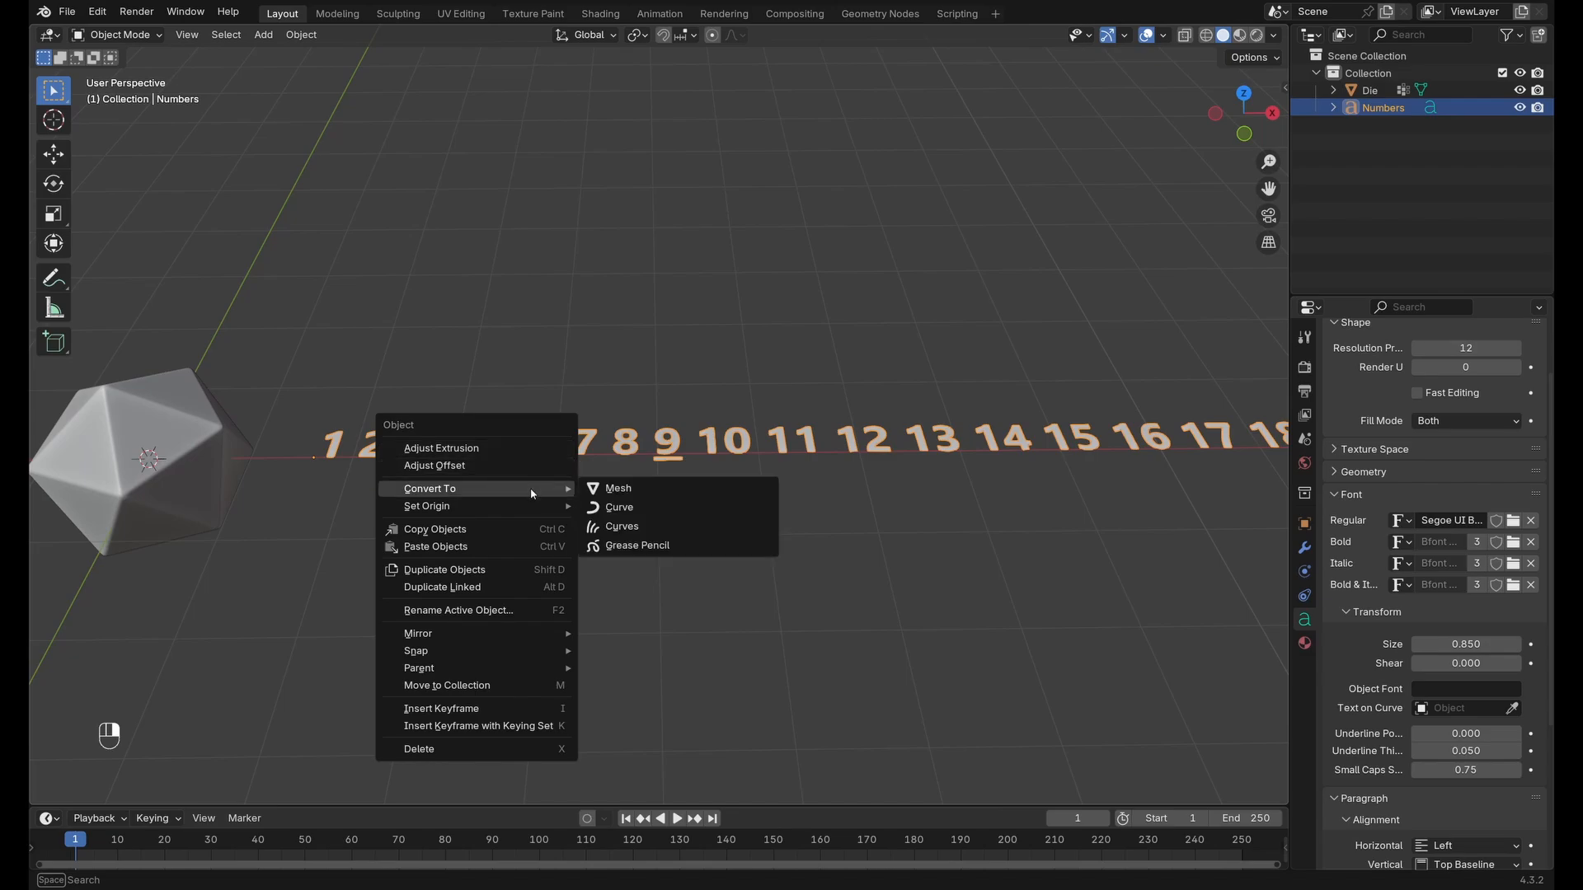
pyautogui.click(620, 491)
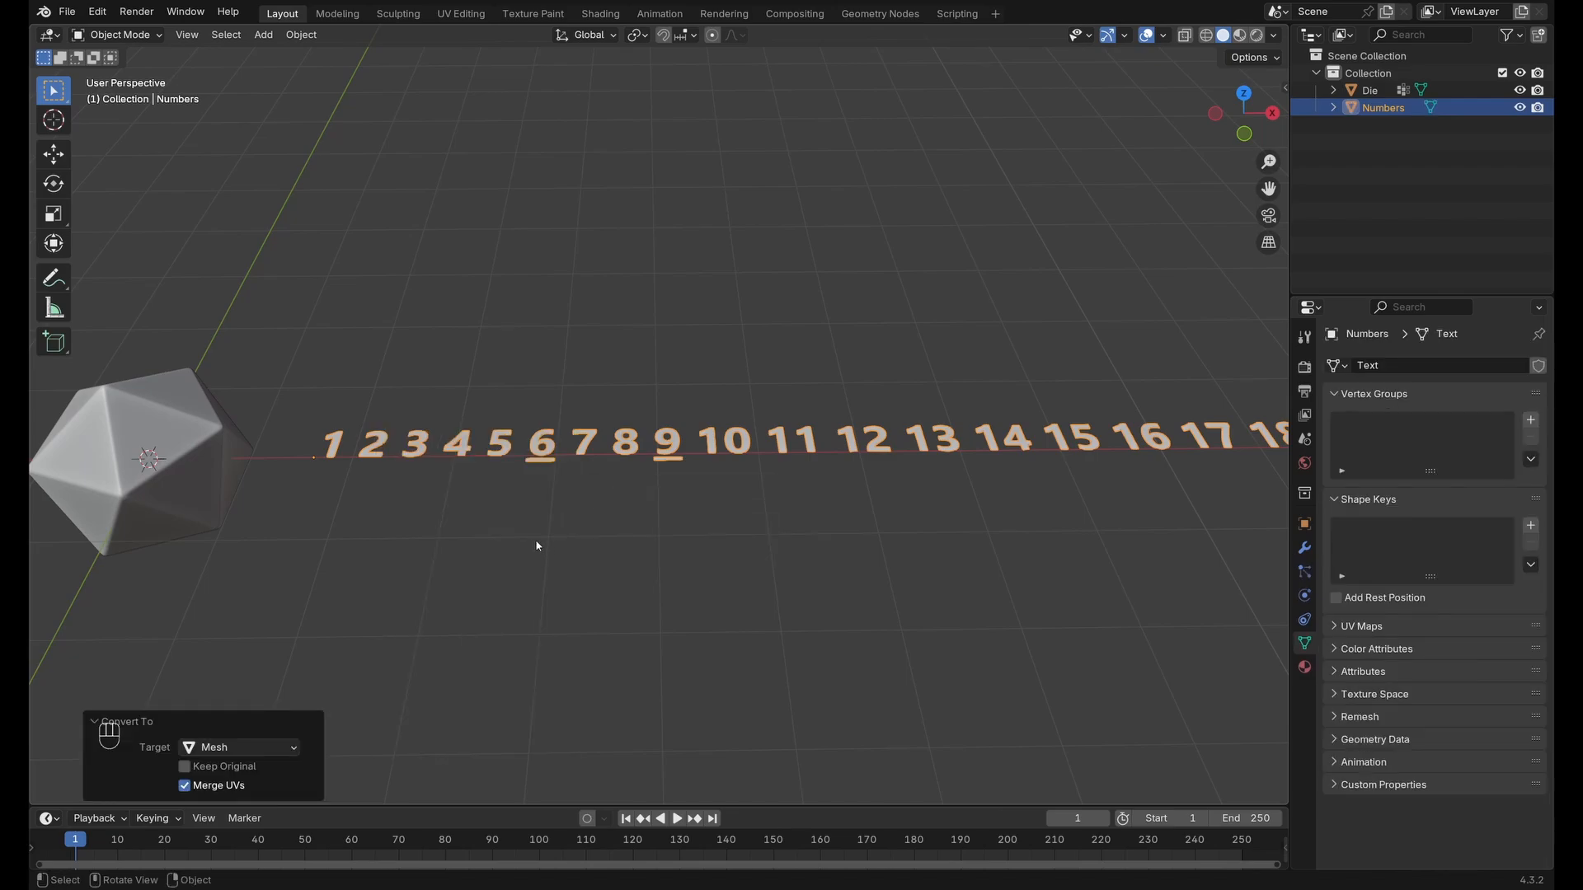
# Simplify the faces of the whole Numbers mesh in Edit Mode with a Limited Dissolve.
pyautogui.scroll(4, 522, 470)
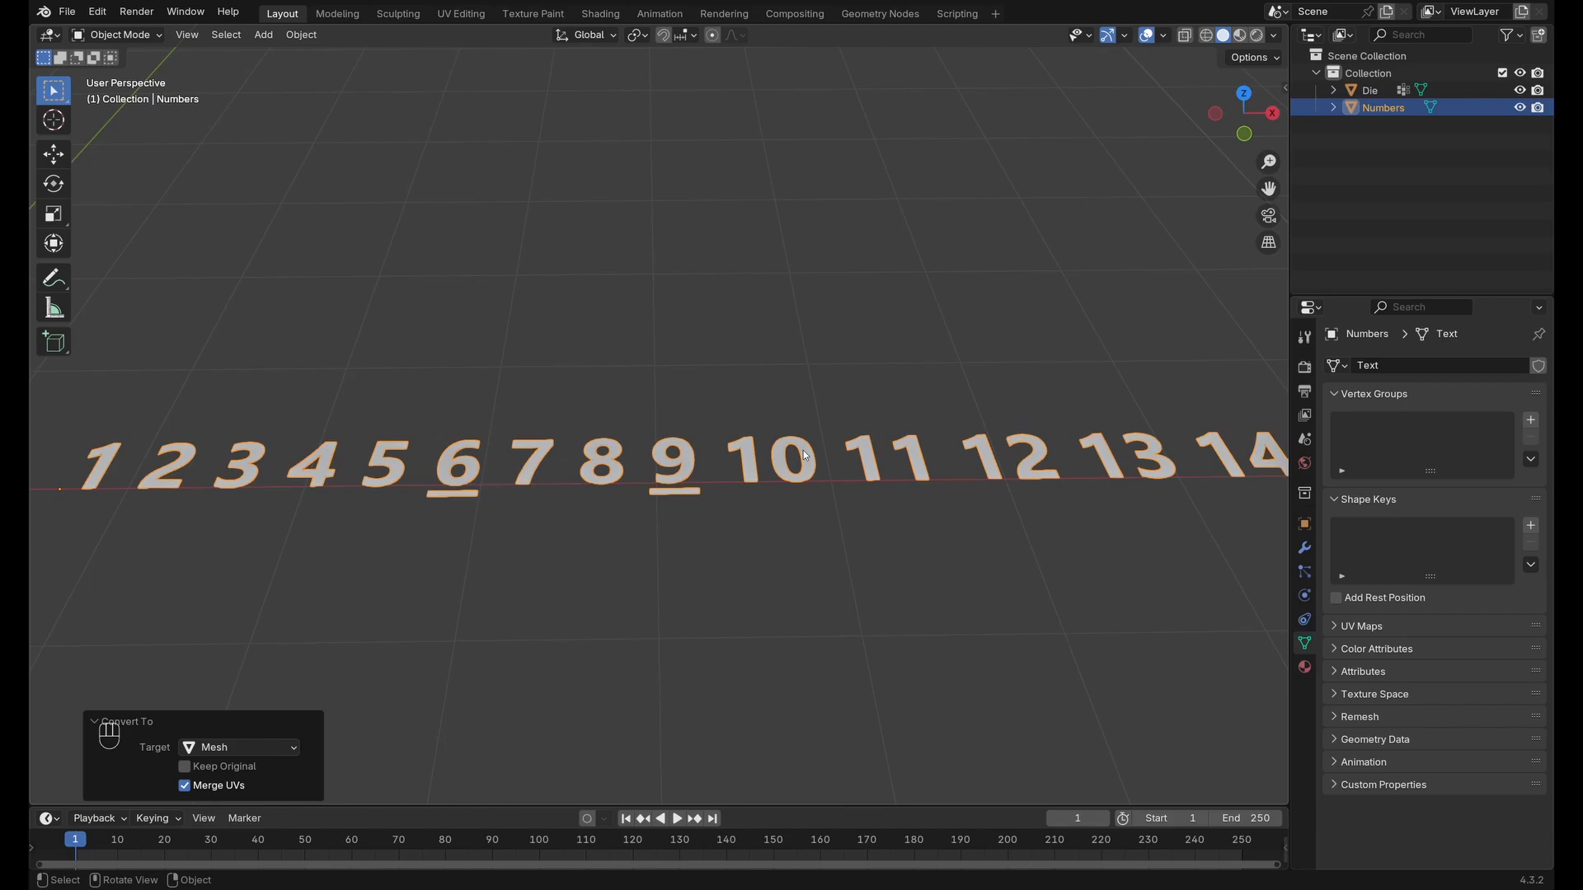
pyautogui.keyDown('shift'); pyautogui.moveTo(524, 470); pyautogui.dragTo(784, 486, button='middle'); pyautogui.keyUp('shift')
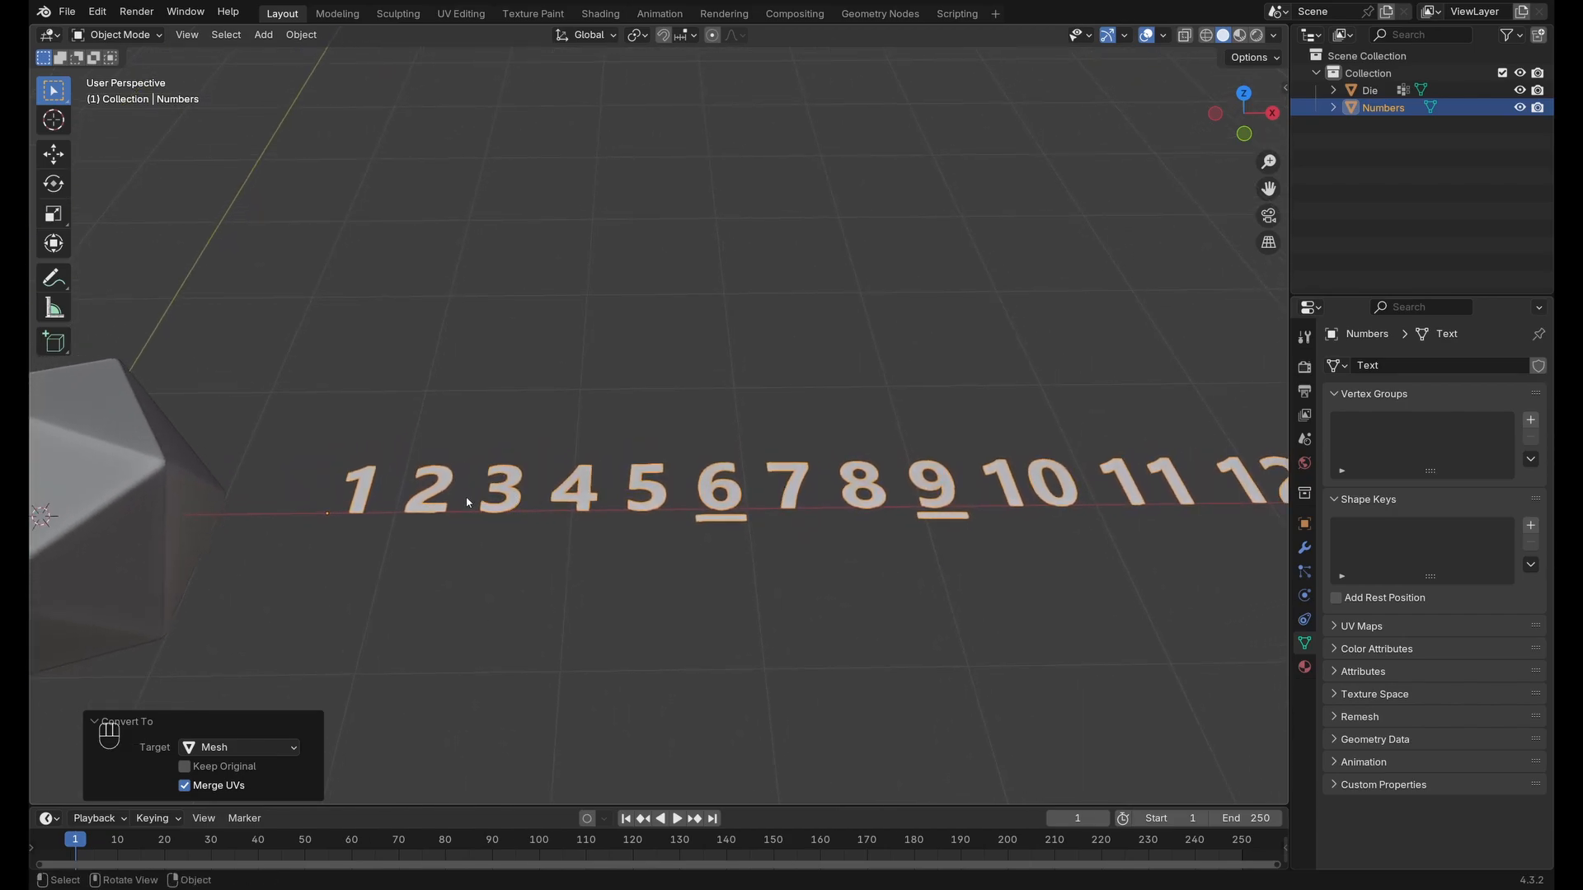
pyautogui.scroll(5, 419, 501)
pyautogui.keyDown('shift'); pyautogui.moveTo(435, 532); pyautogui.dragTo(781, 417, button='middle'); pyautogui.keyUp('shift')
pyautogui.press('Tab')
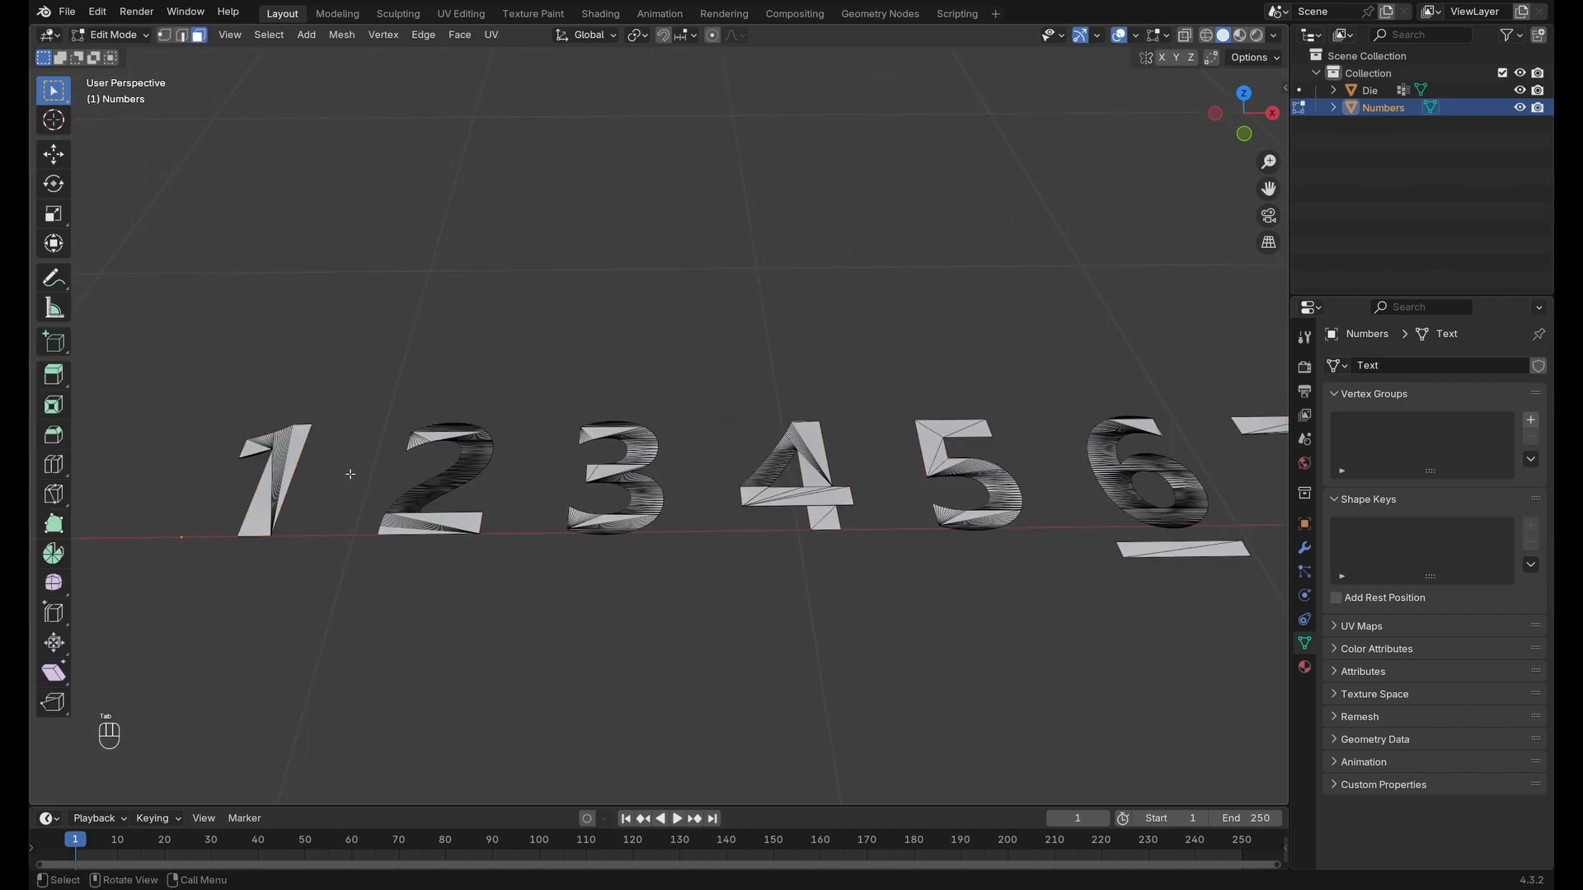
pyautogui.scroll(-3, 642, 452)
pyautogui.scroll(3, 660, 456)
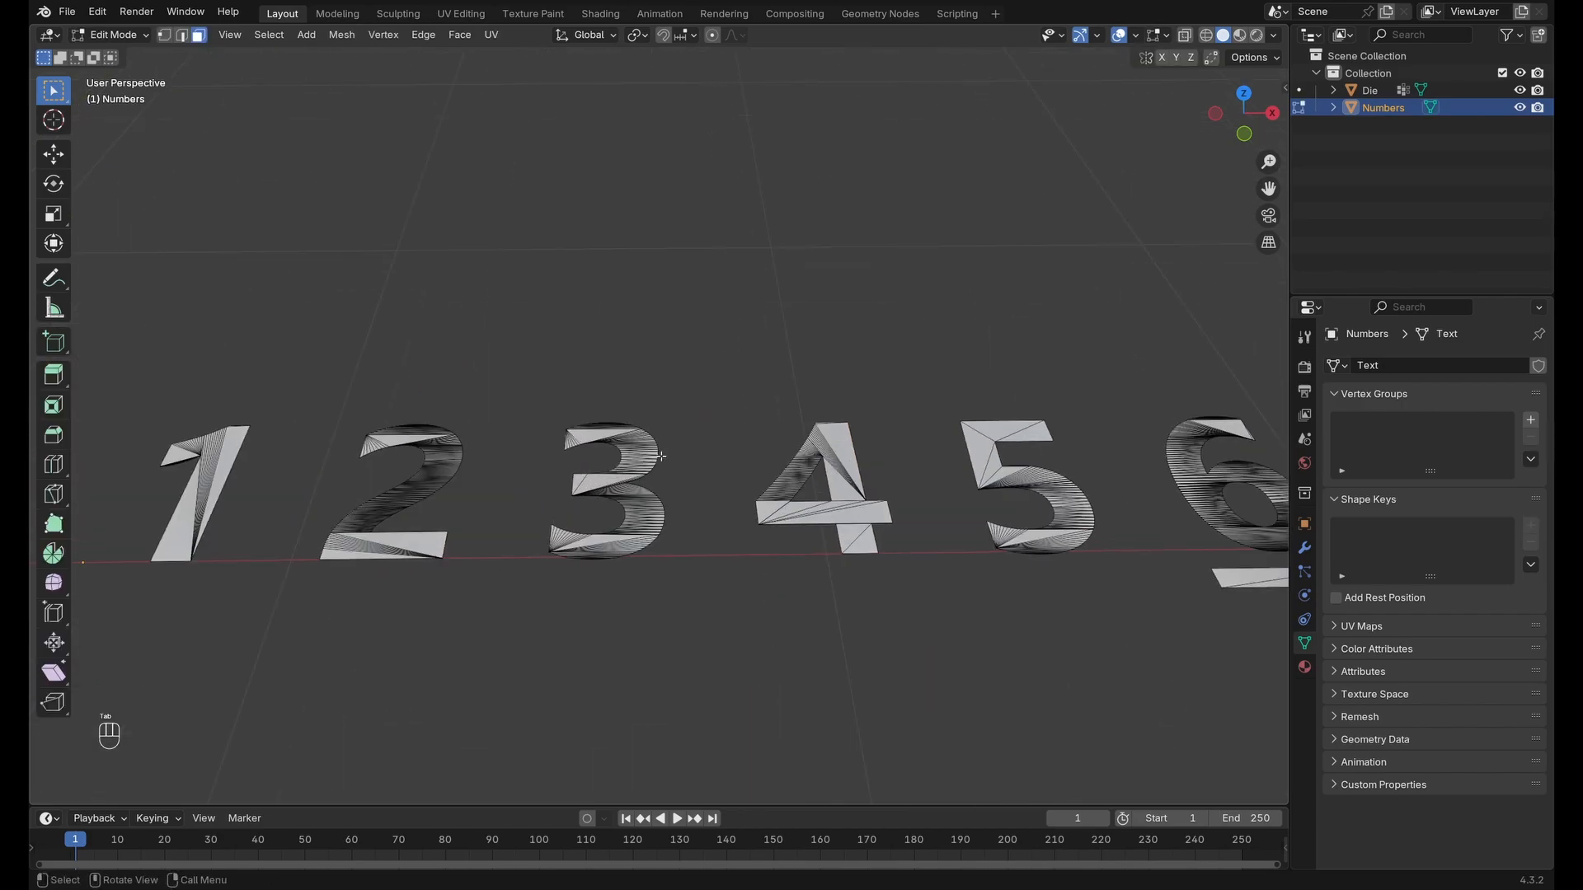
pyautogui.scroll(-4, 775, 486)
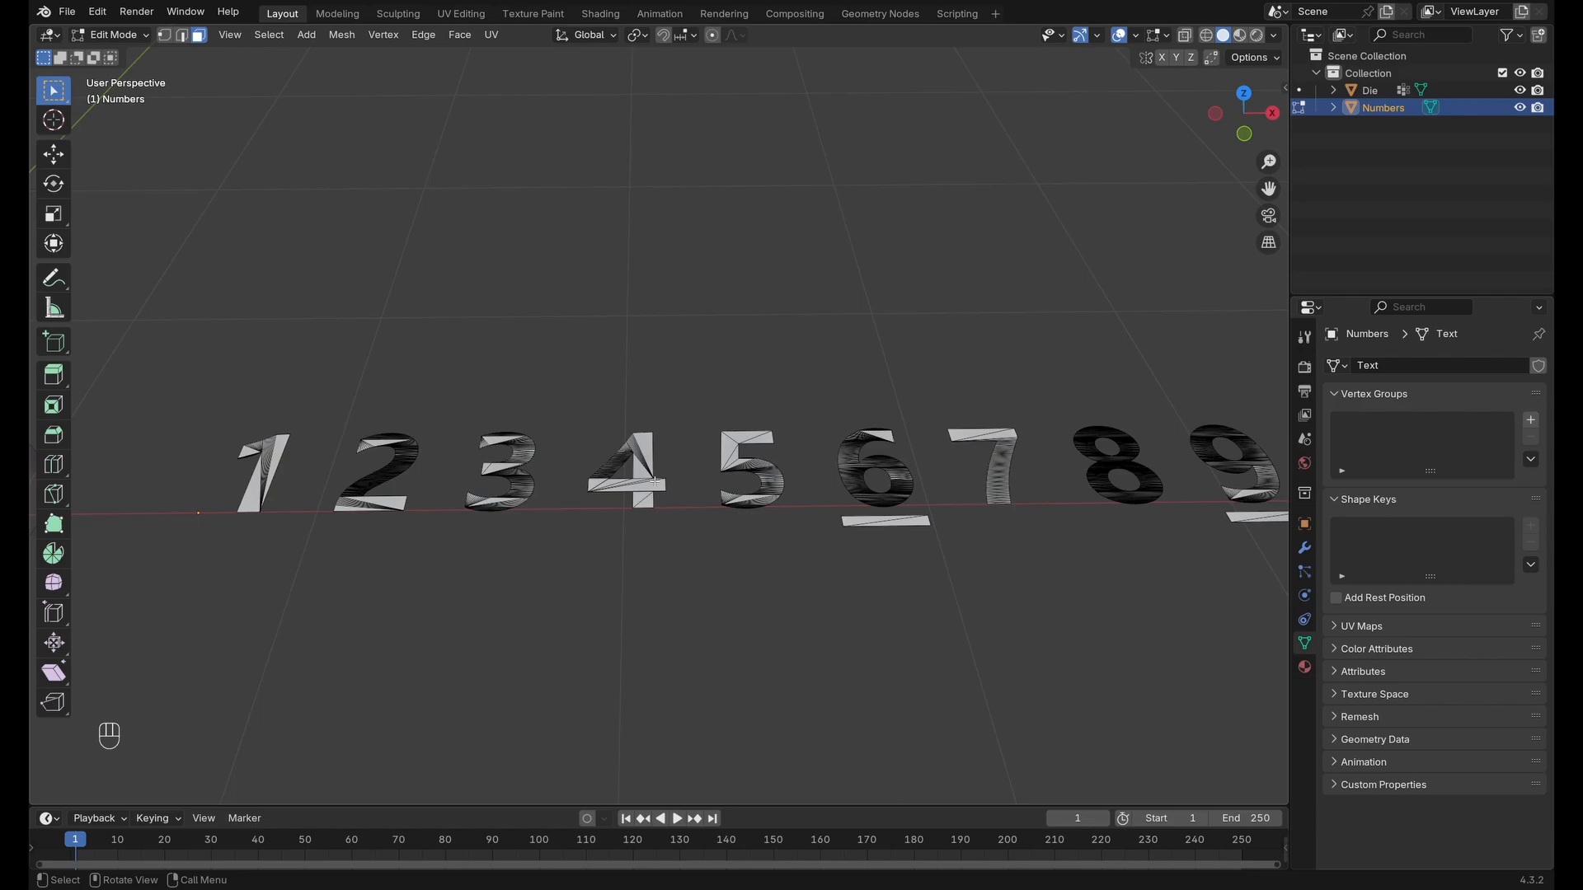
pyautogui.press('a')
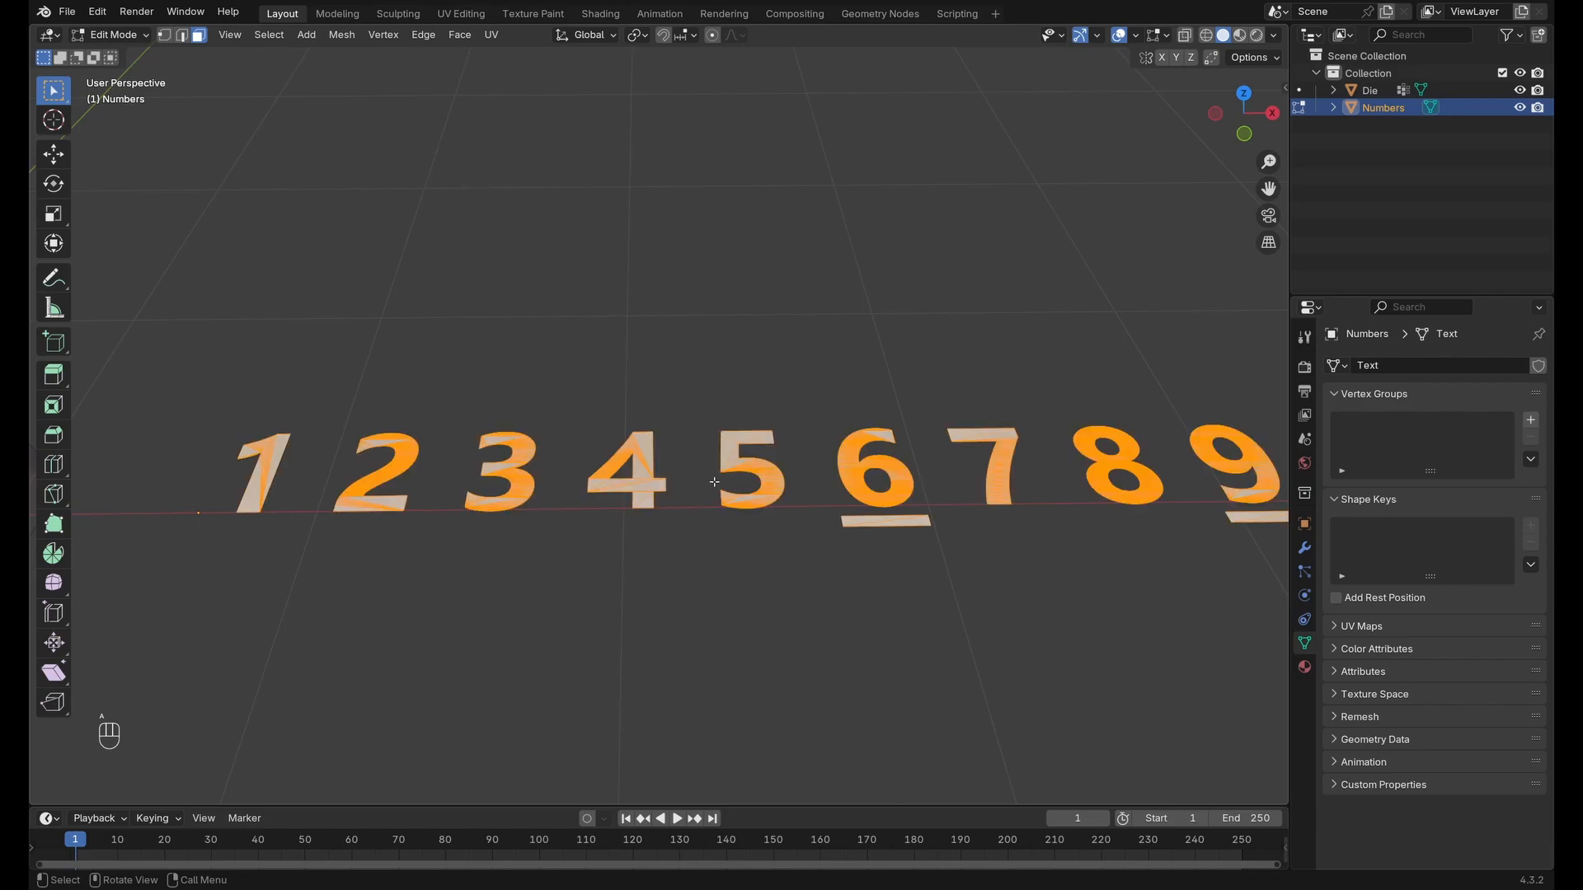
pyautogui.press('x')
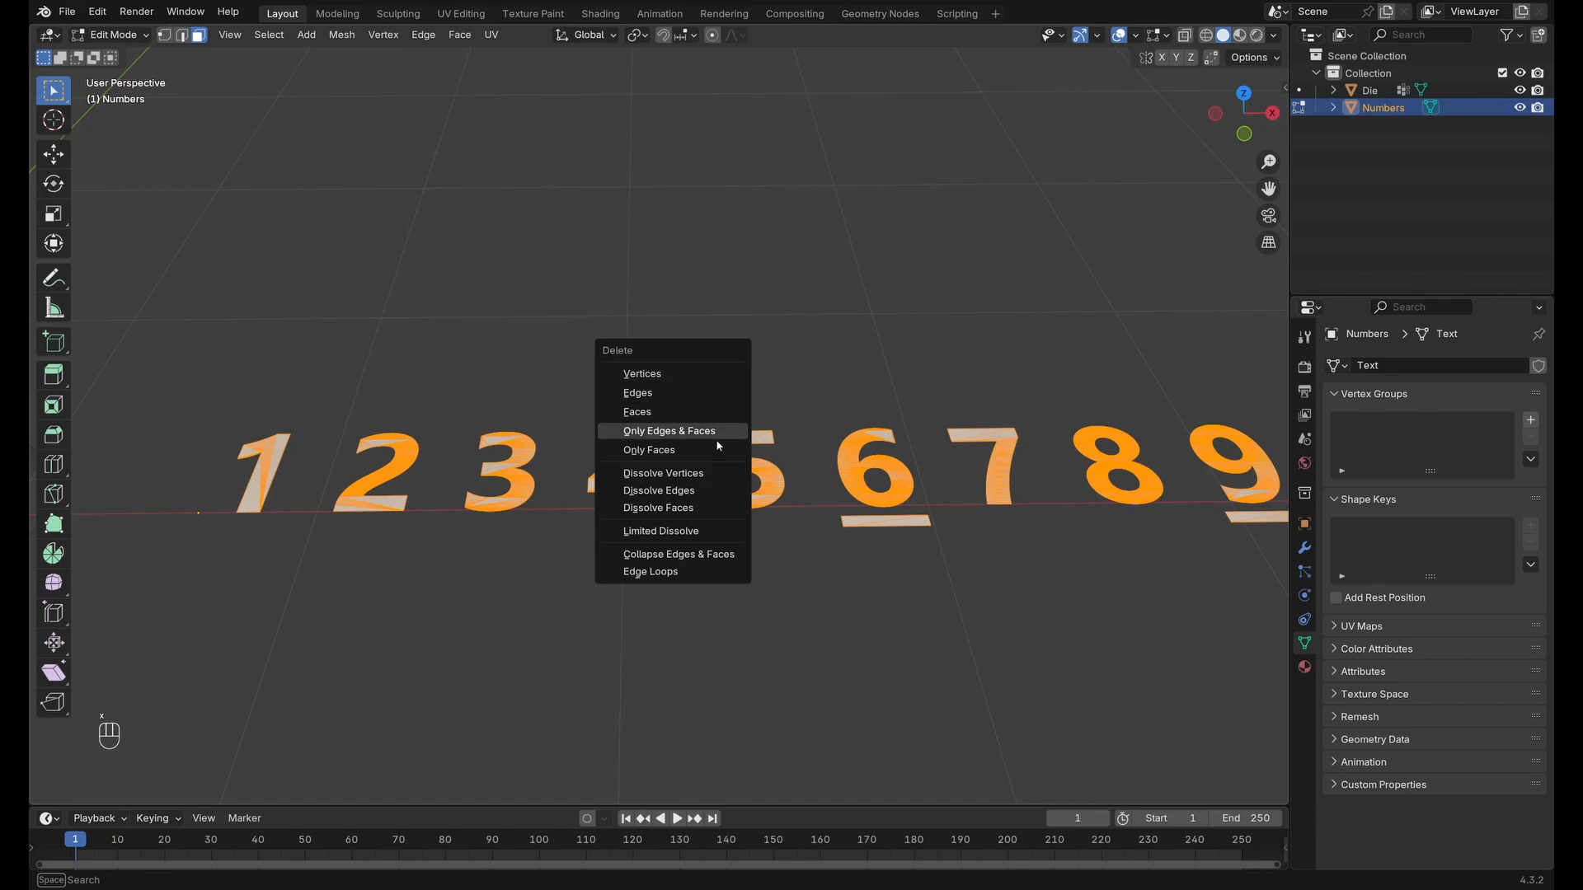
pyautogui.click(688, 531)
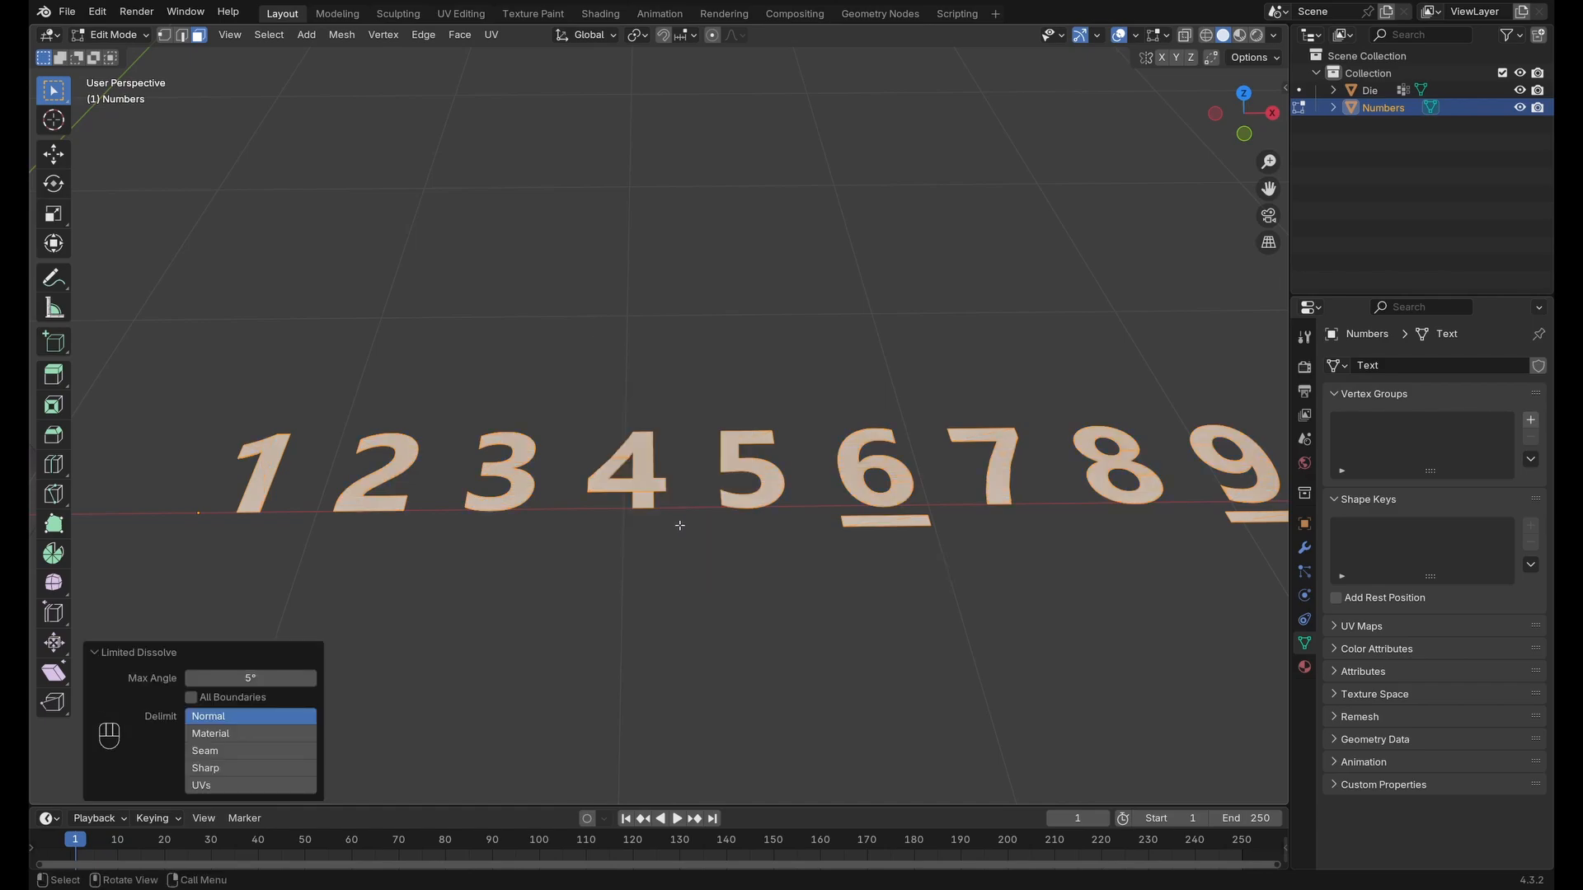
# Examine the simplified faces and remaining edges on the first numbers, especially the 4, 5 and 6.
pyautogui.scroll(3, 618, 482)
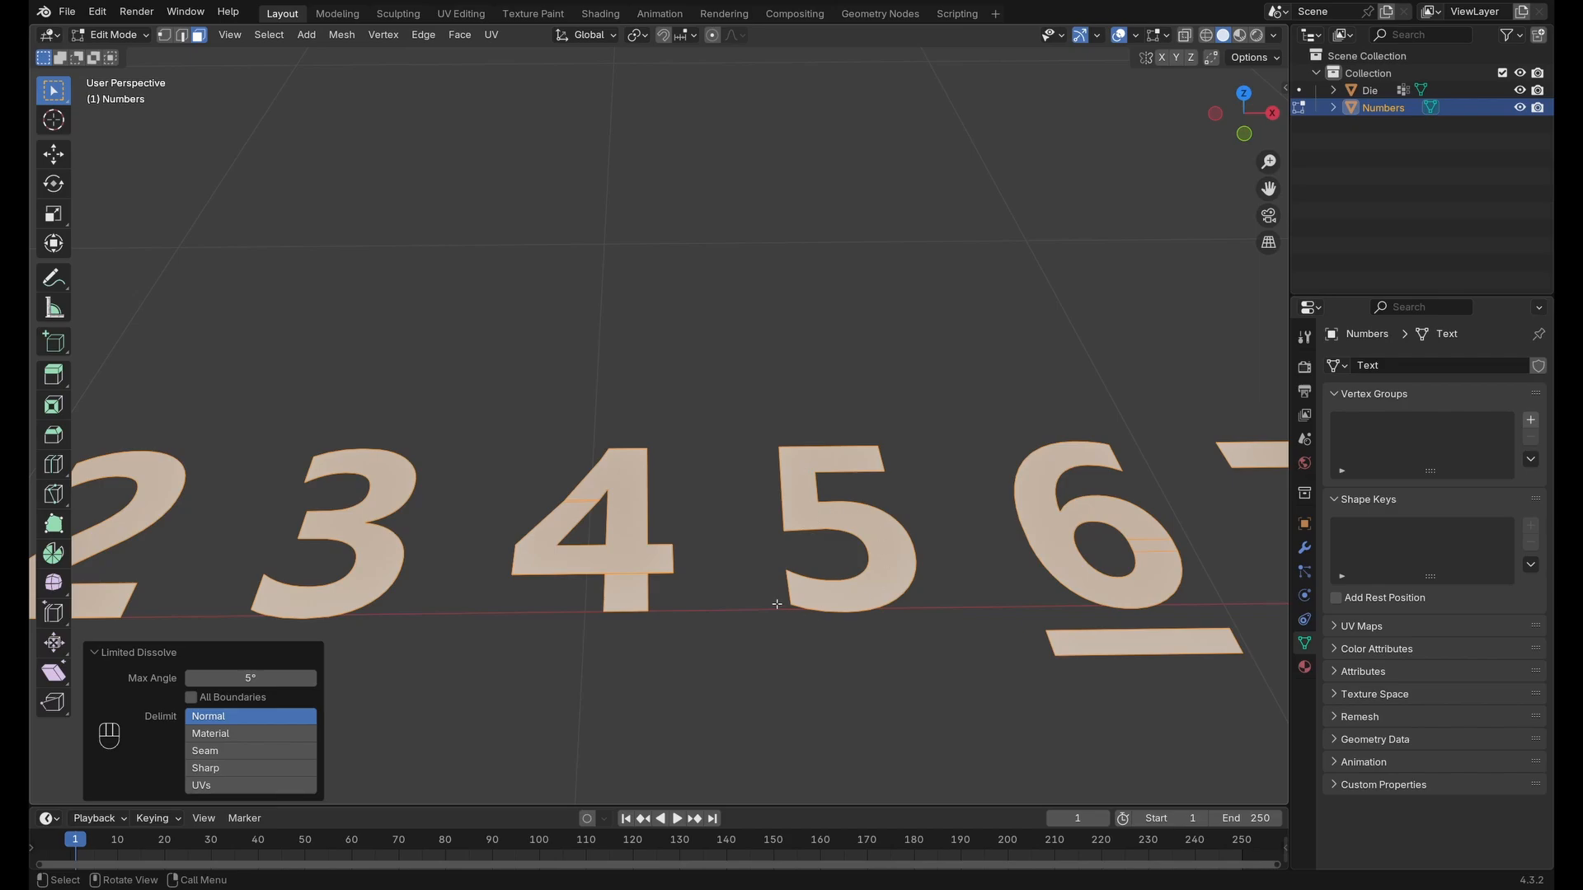
pyautogui.scroll(4, 776, 604)
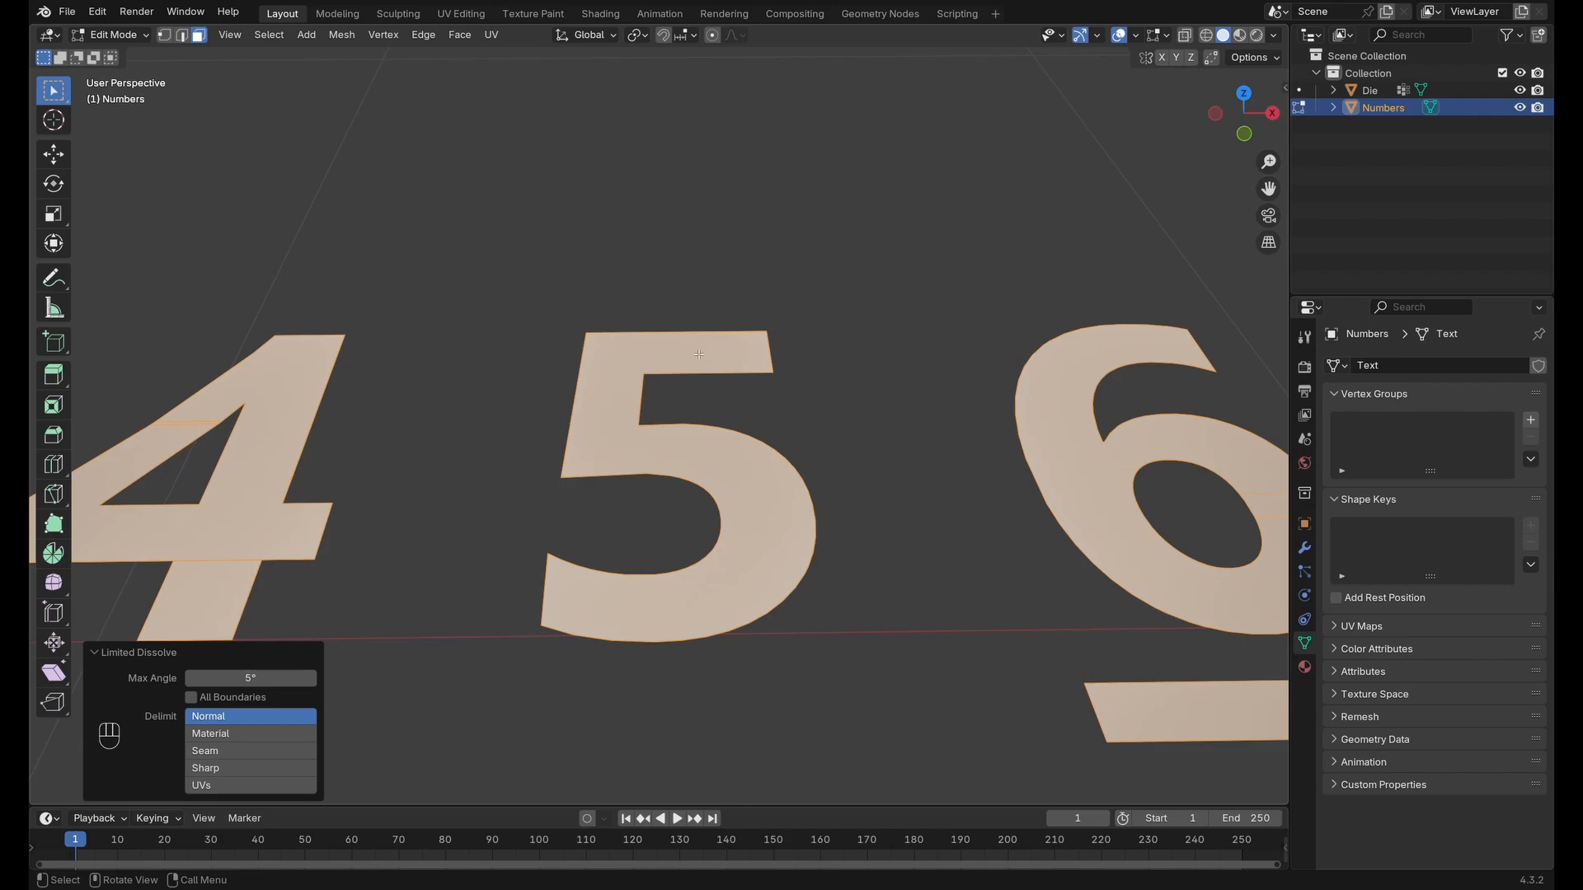
pyautogui.keyDown('shift'); pyautogui.moveTo(876, 572); pyautogui.dragTo(630, 553, button='middle'); pyautogui.keyUp('shift')
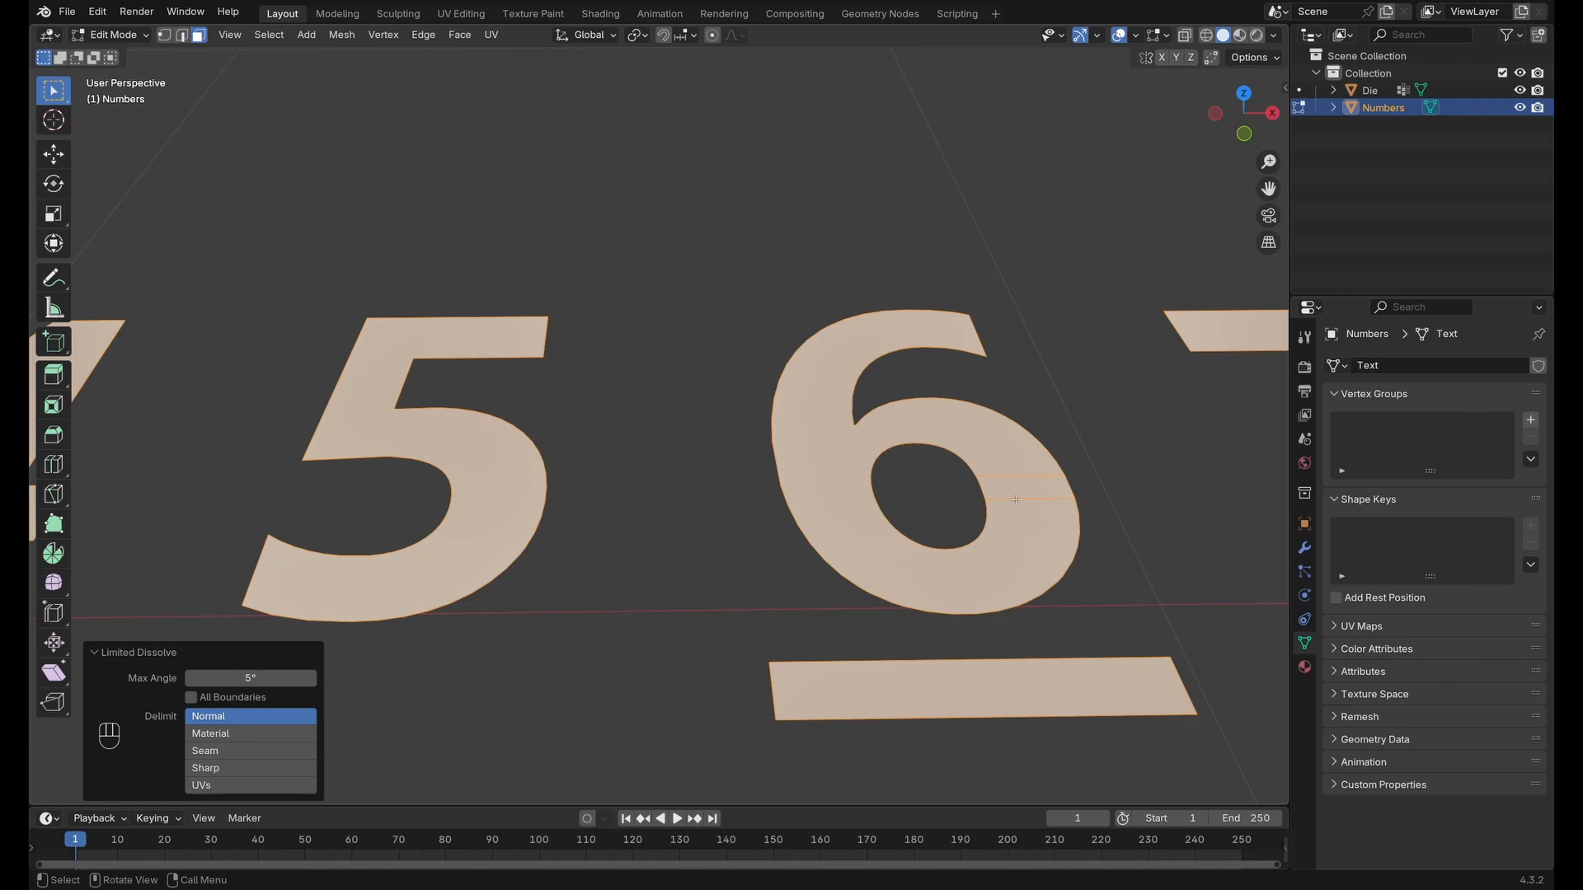
pyautogui.scroll(-3, 885, 525)
pyautogui.scroll(-1, 885, 524)
pyautogui.keyDown('shift'); pyautogui.moveTo(470, 459); pyautogui.dragTo(925, 489, button='middle'); pyautogui.keyUp('shift')
pyautogui.scroll(-2, 740, 465)
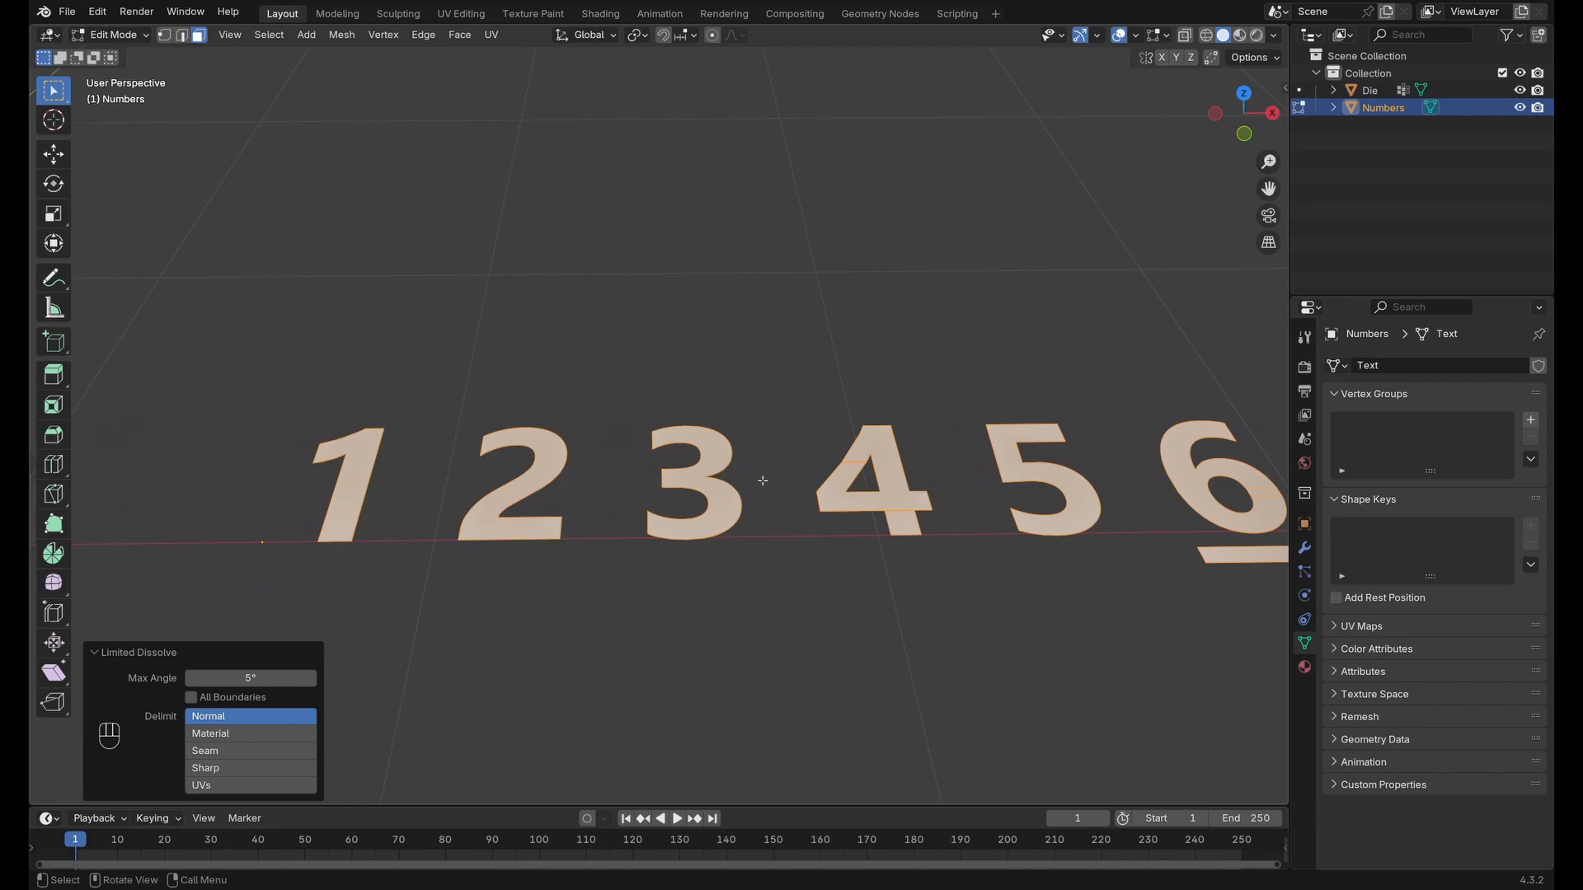
pyautogui.scroll(-2, 760, 478)
pyautogui.keyDown('shift'); pyautogui.moveTo(618, 437); pyautogui.dragTo(674, 462, button='middle'); pyautogui.keyUp('shift')
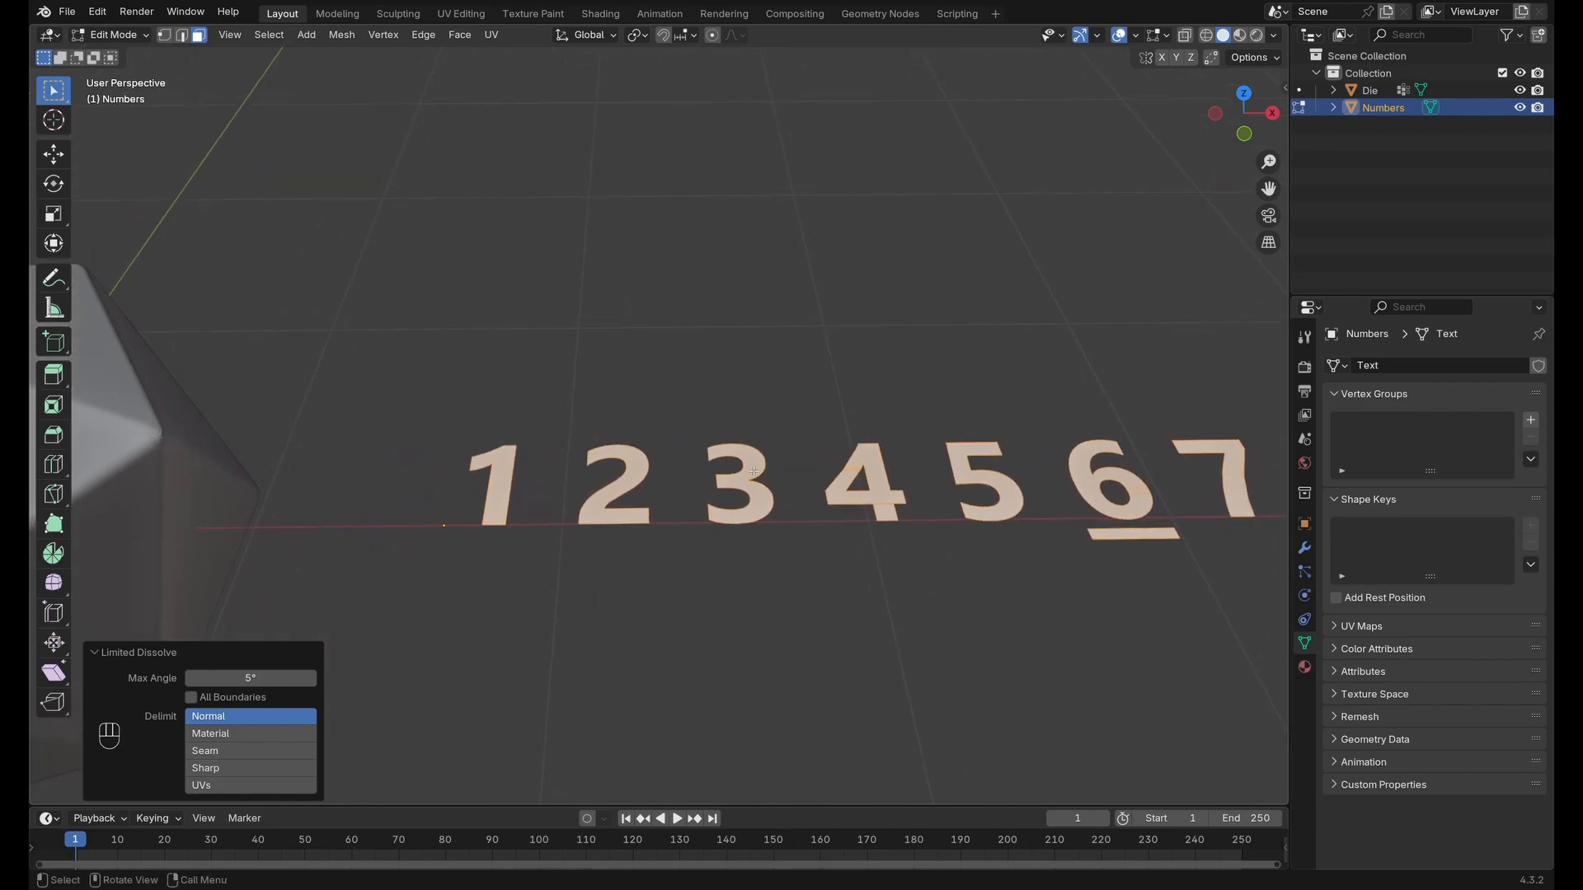
# Extrude all faces of the Numbers mesh by -0.1 m in Z along their normals.
pyautogui.moveTo(822, 503); pyautogui.dragTo(750, 478, button='middle')
pyautogui.press('Tab')
pyautogui.press('Tab')
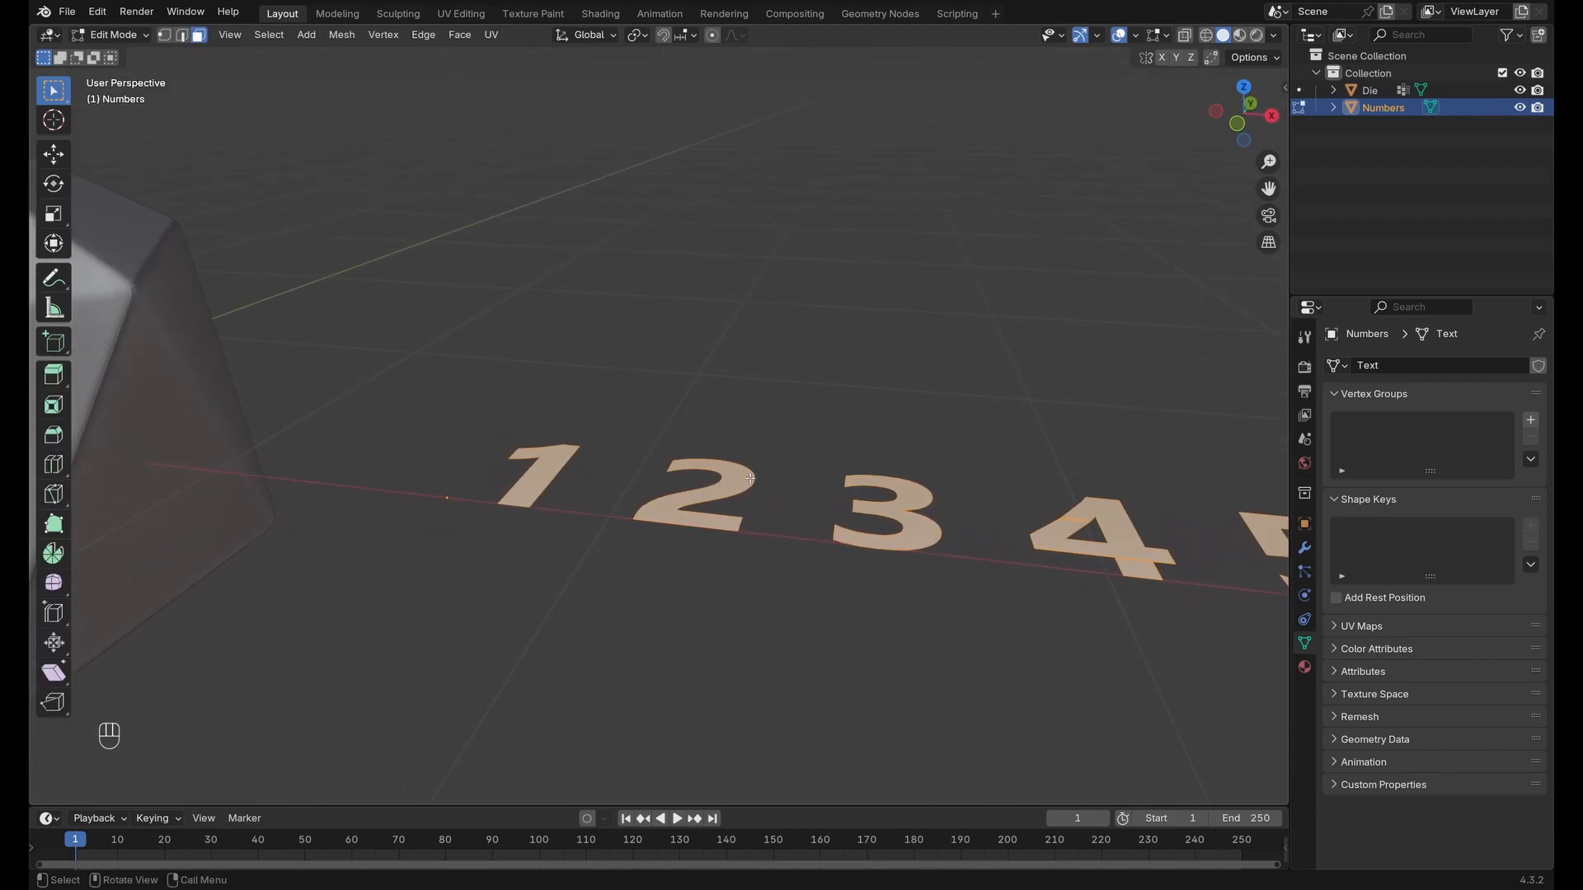
pyautogui.hotkey('alt', 'a')
pyautogui.press('a')
pyautogui.press('e')
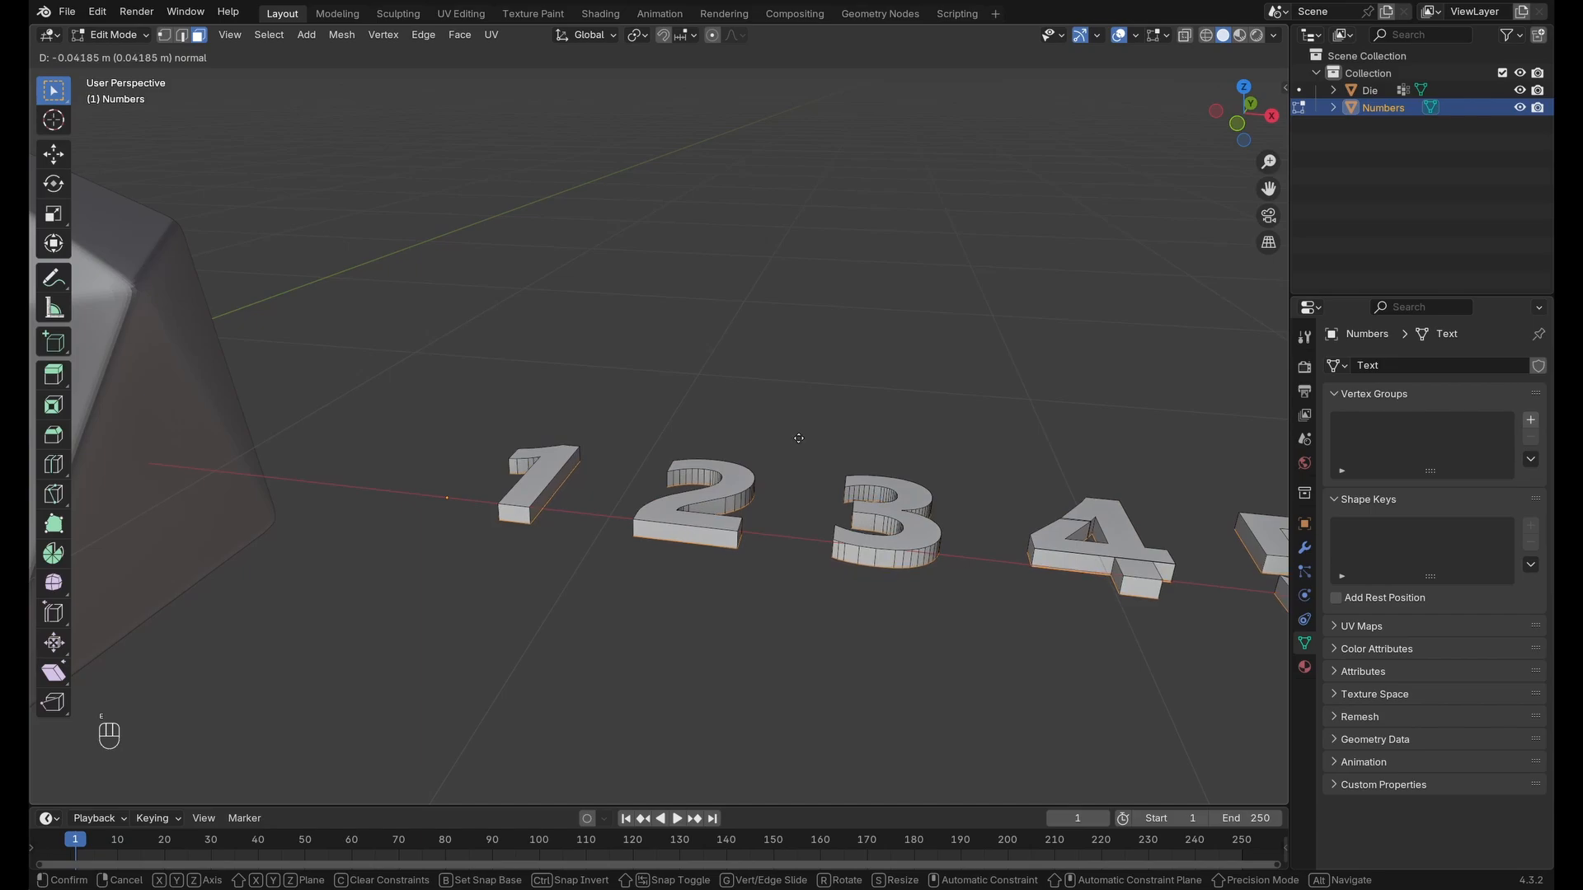
pyautogui.click(799, 443)
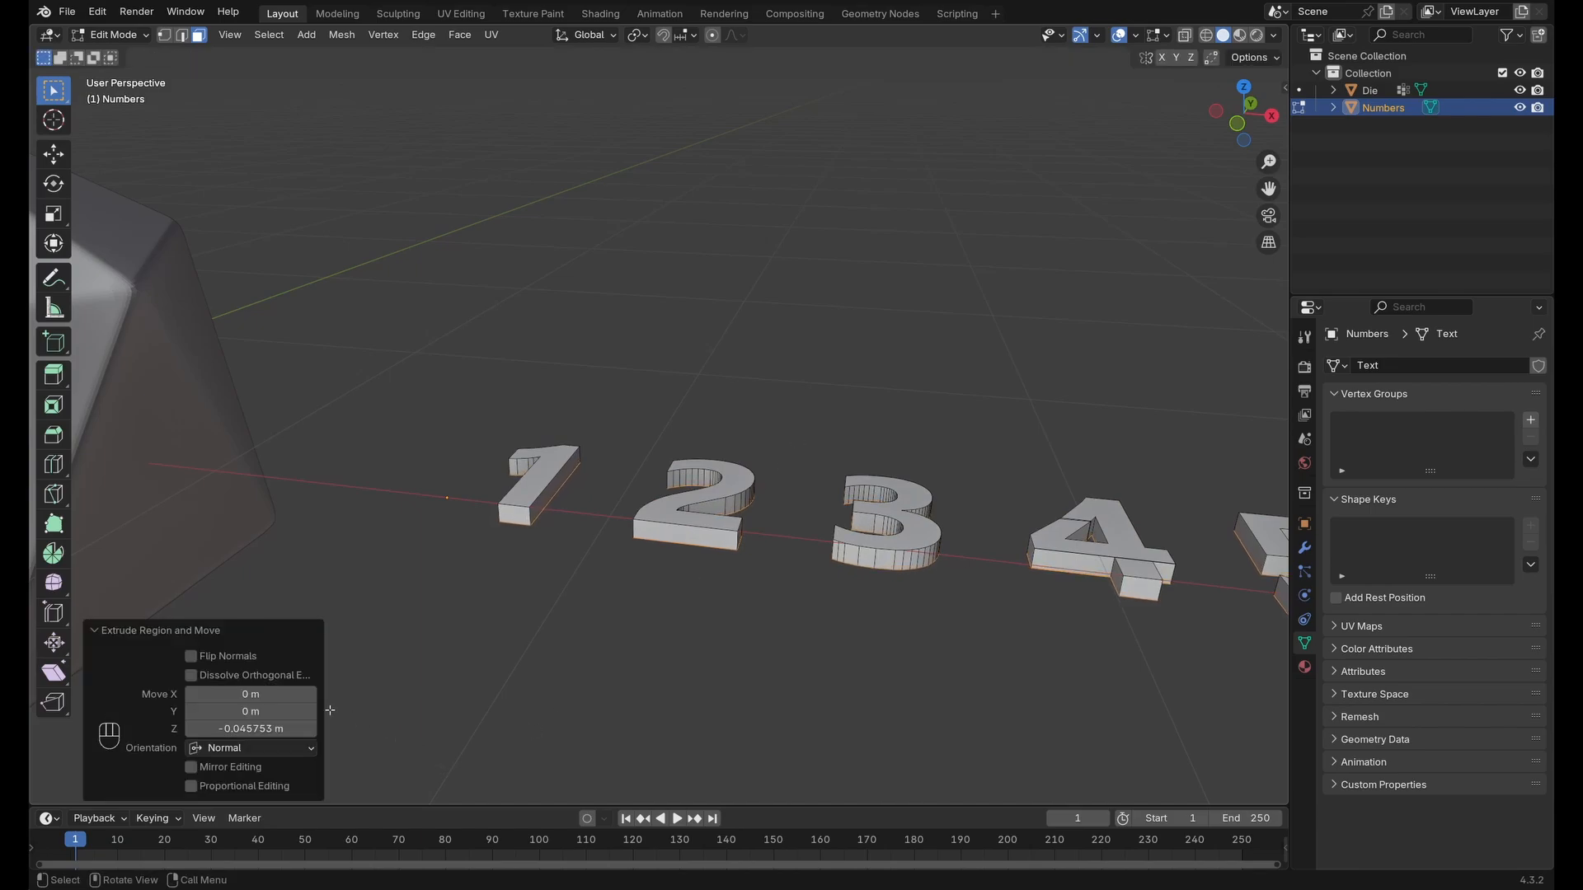
pyautogui.click(282, 728)
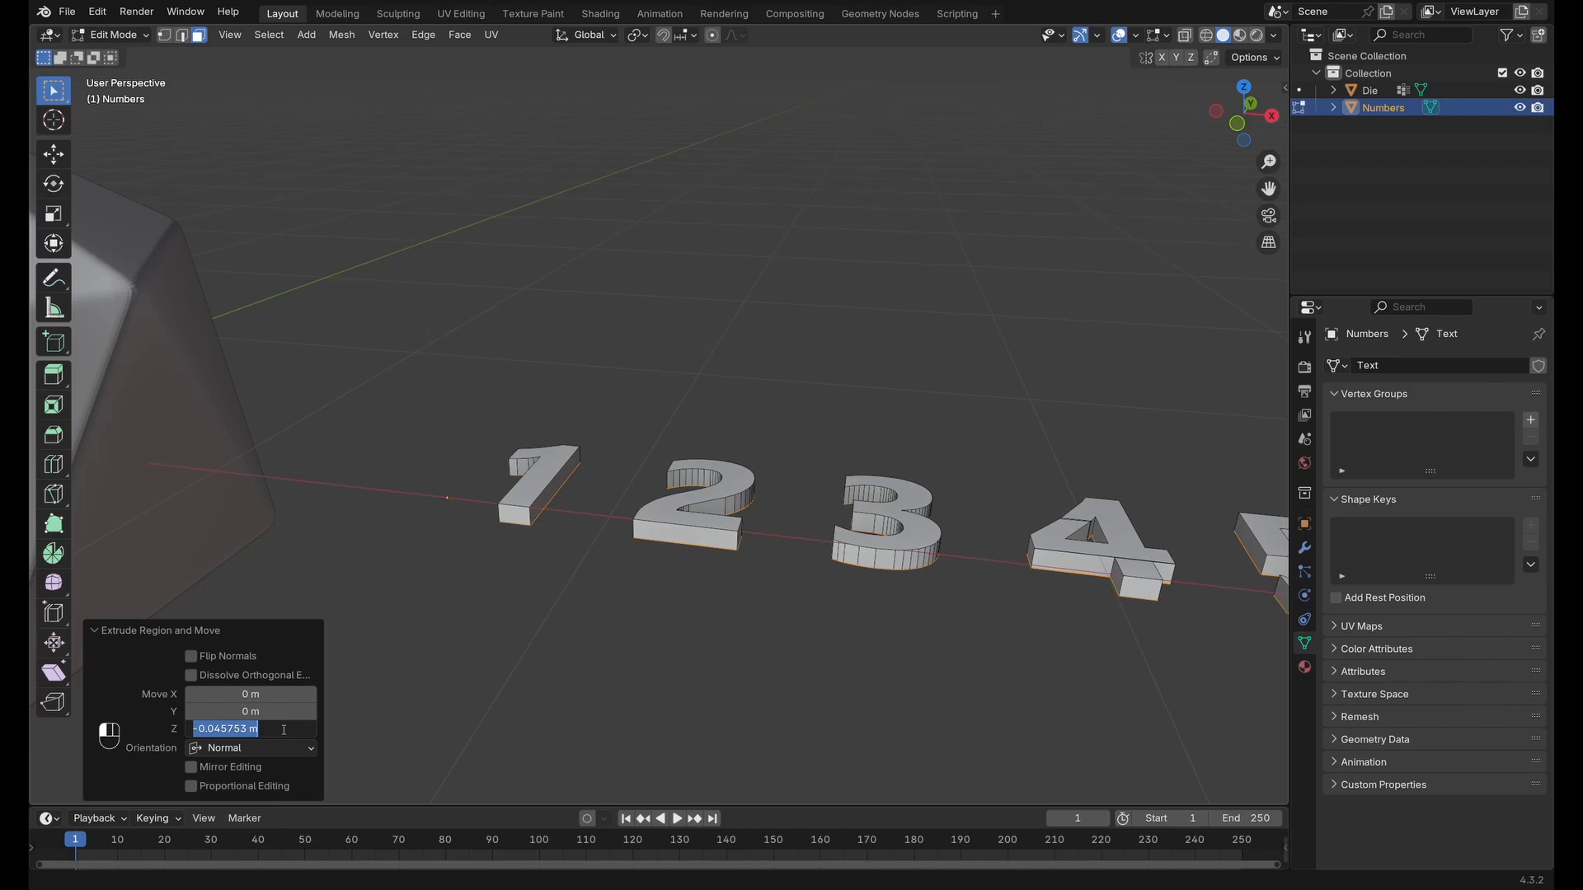
pyautogui.write('-0.1')
pyautogui.press('Return')
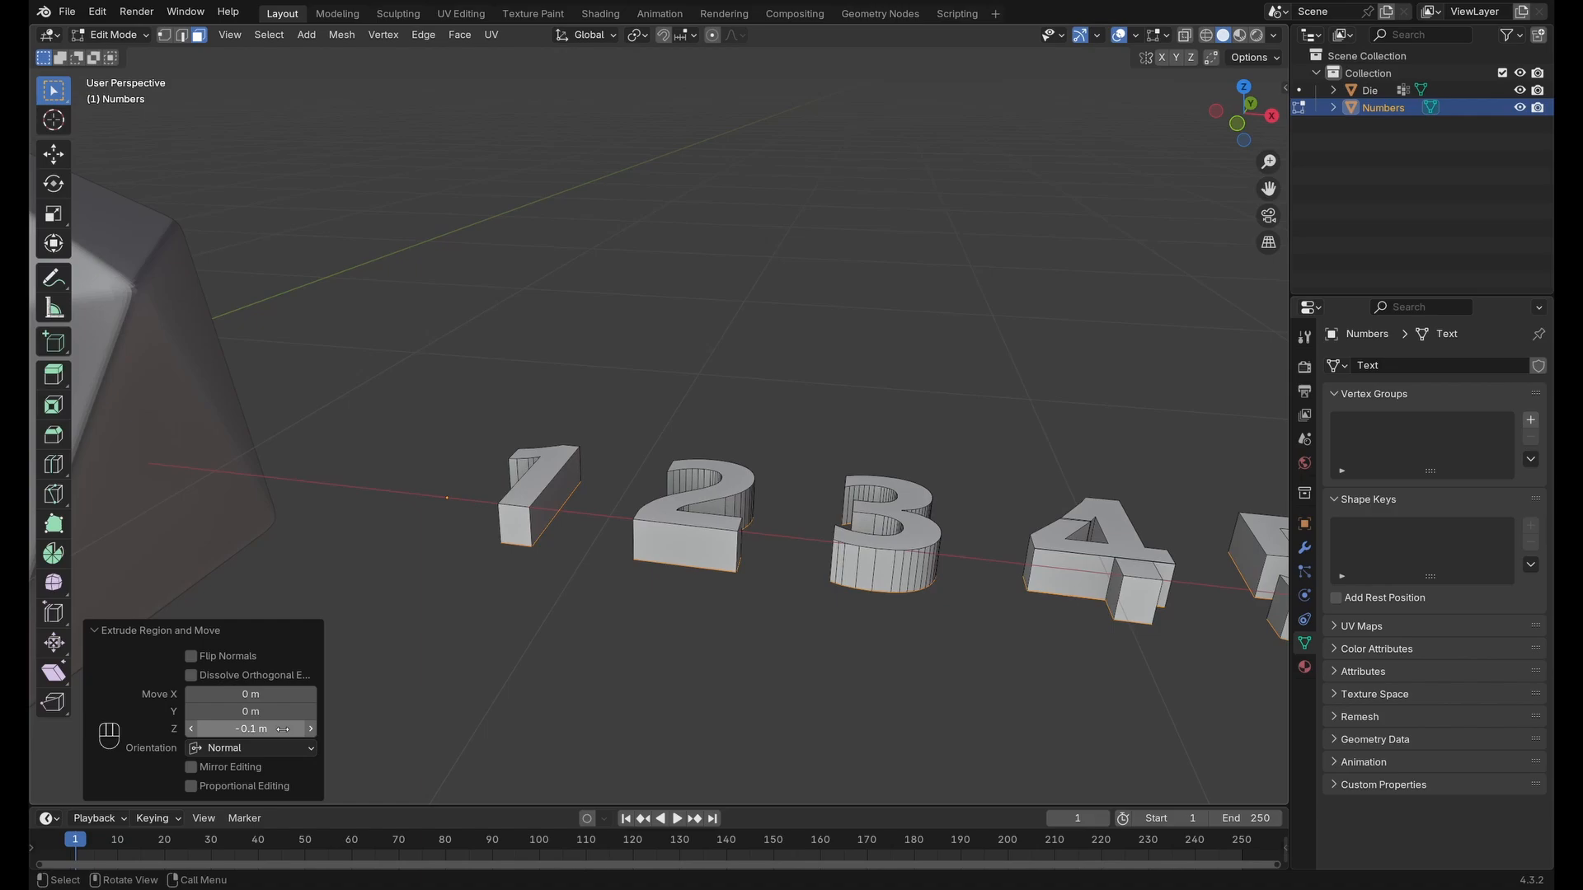
# Separate the number 1, with all its linked faces, from the Numbers mesh into its own object.
pyautogui.moveTo(611, 514); pyautogui.dragTo(682, 523, button='middle')
pyautogui.click(451, 497)
pyautogui.hotkey('alt', 'a')
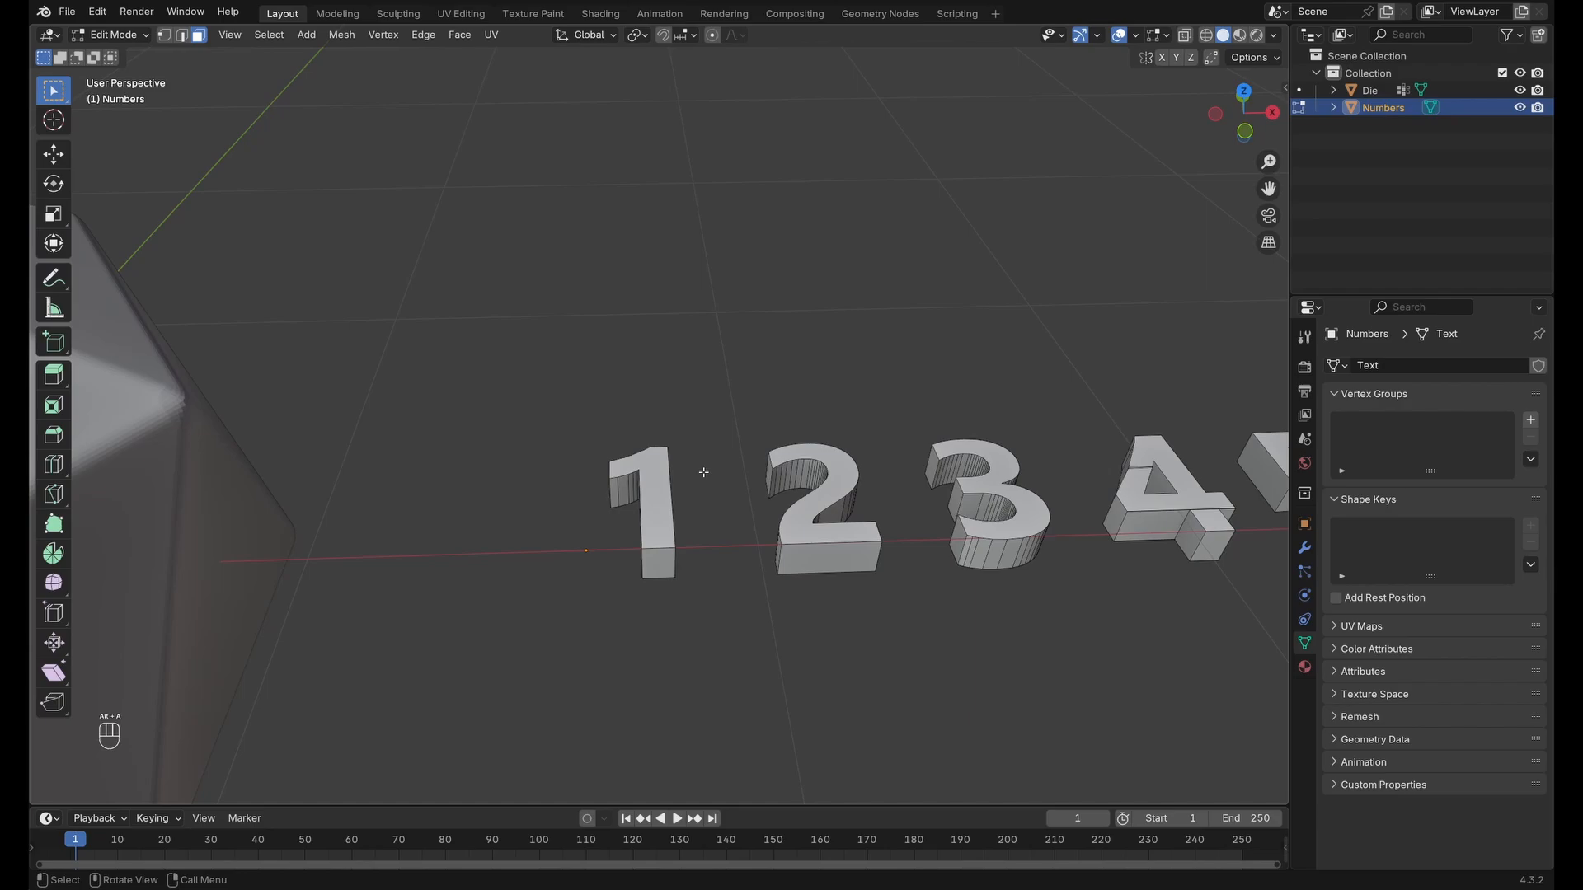
pyautogui.click(628, 495)
pyautogui.hotkey('ctrl', 'l')
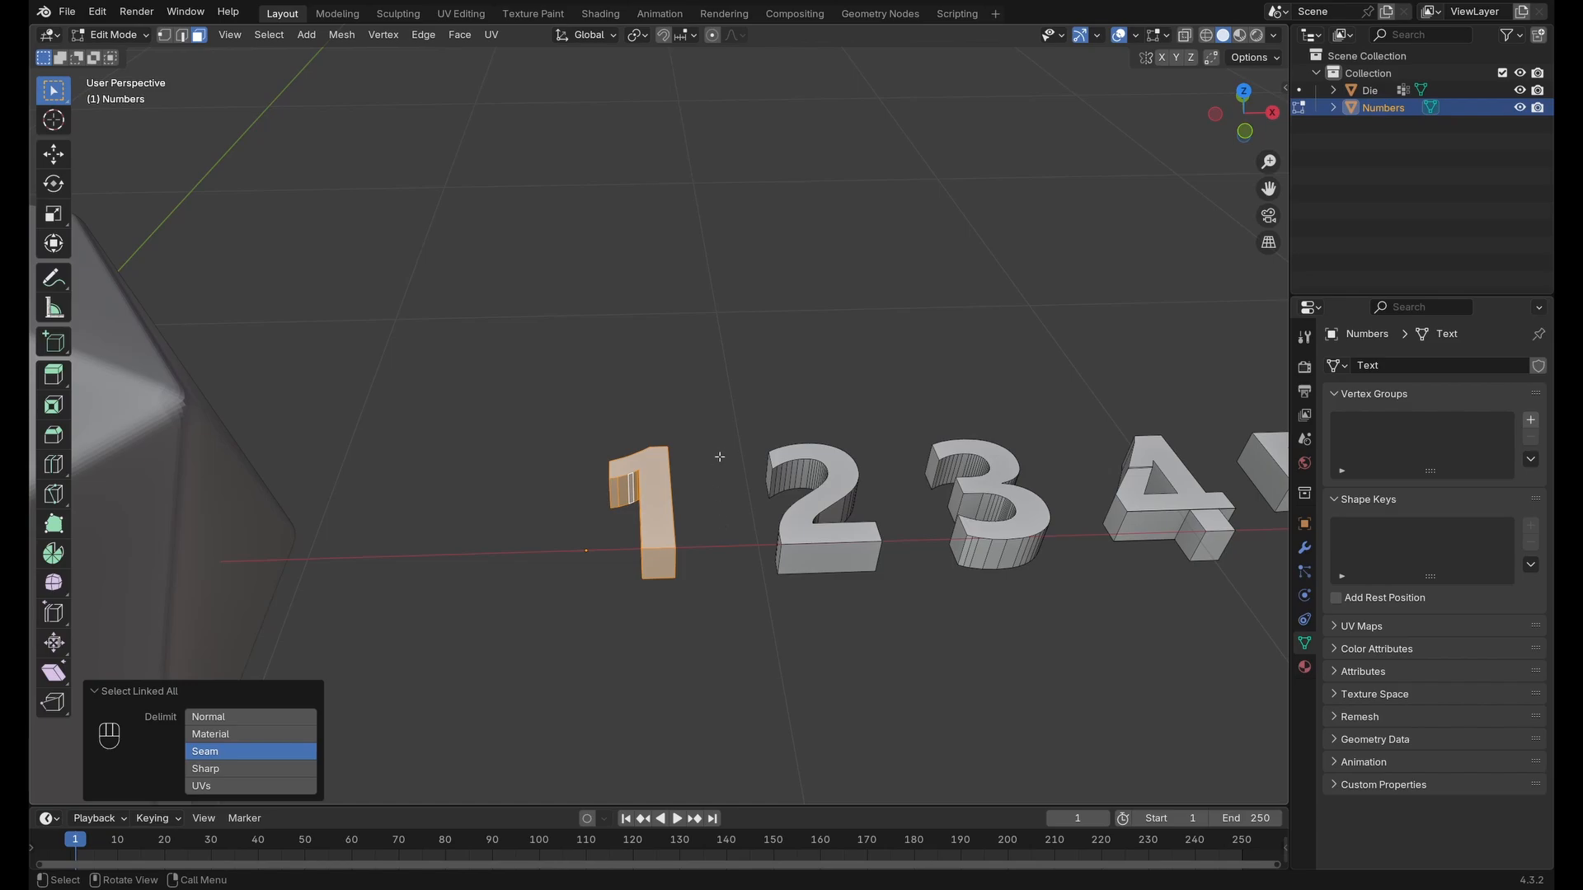
pyautogui.press('p')
pyautogui.click(794, 492)
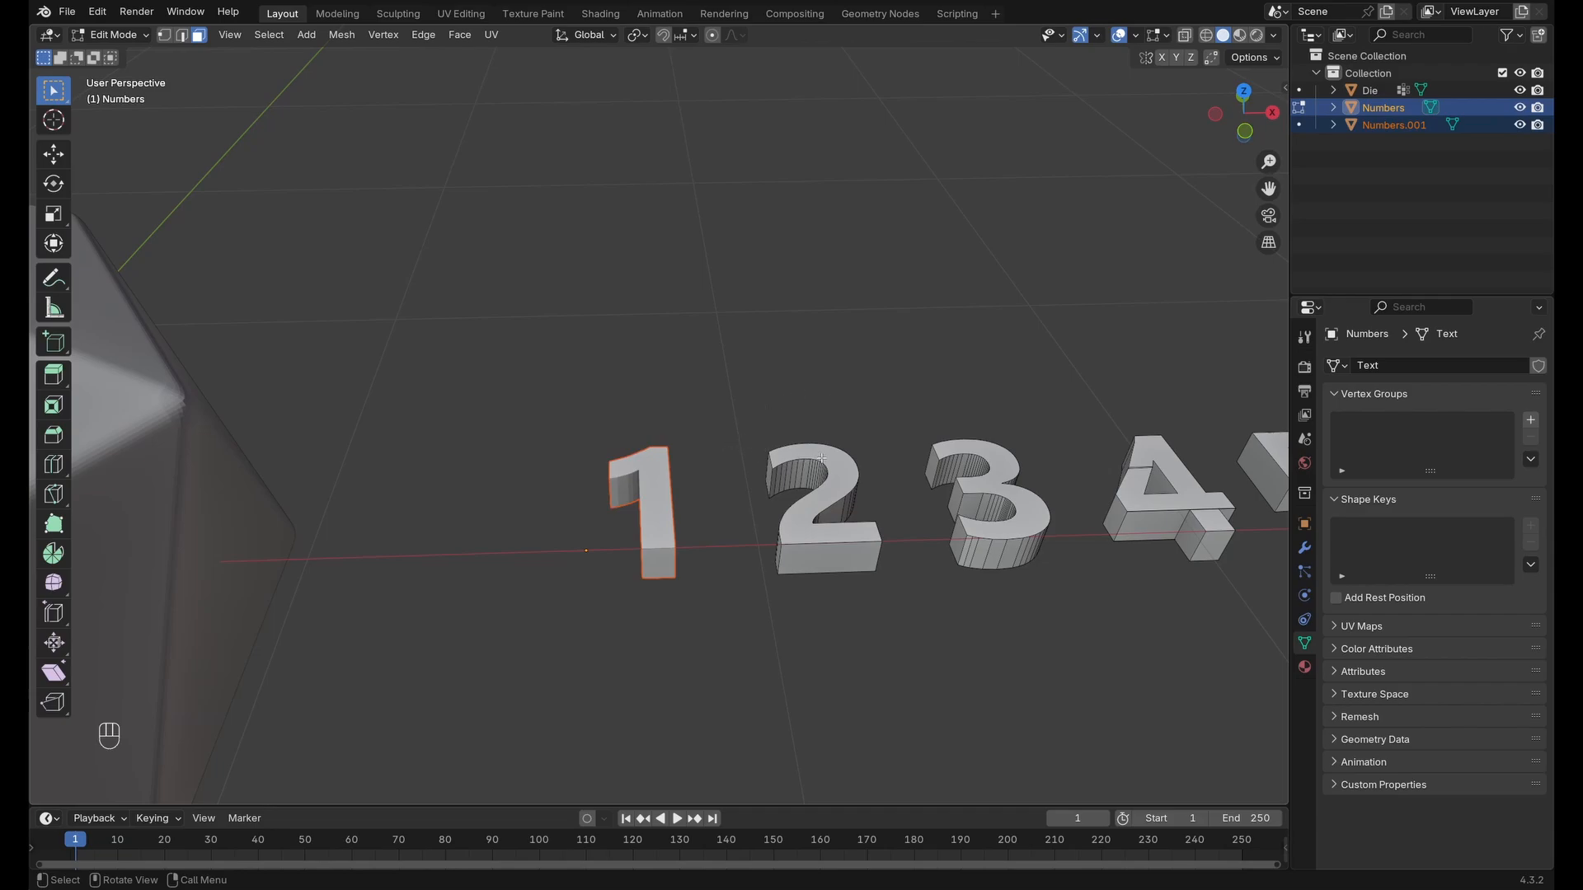
# Separate the number 2, with all its linked faces, from the Numbers mesh into its own object.
pyautogui.keyDown('shift'); pyautogui.moveTo(902, 449); pyautogui.dragTo(696, 452, button='middle'); pyautogui.keyUp('shift')
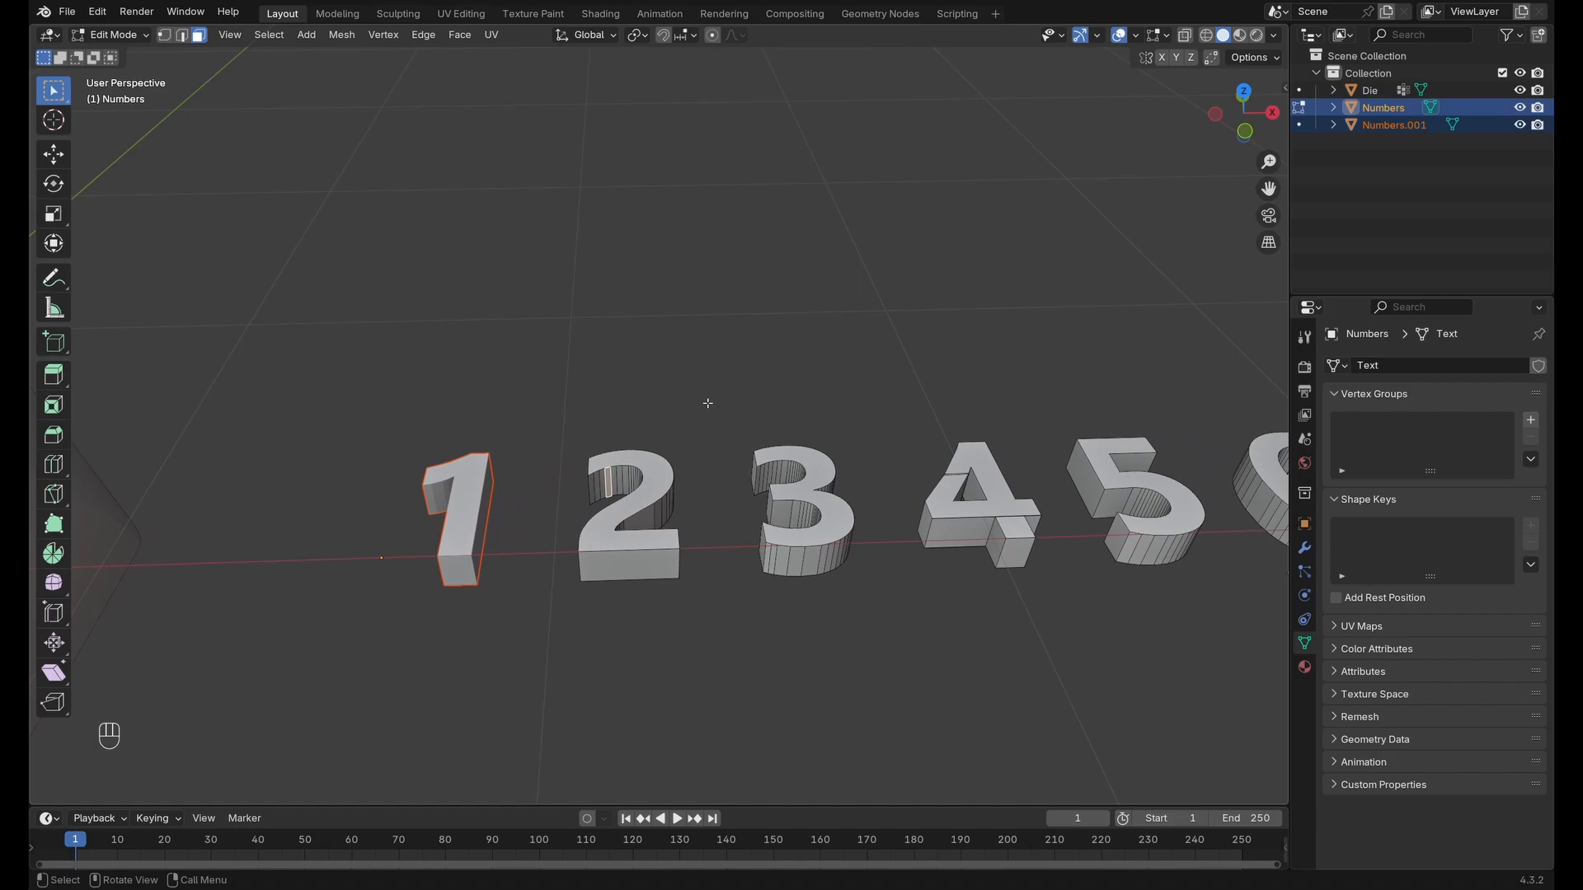
pyautogui.hotkey('ctrl', 'l')
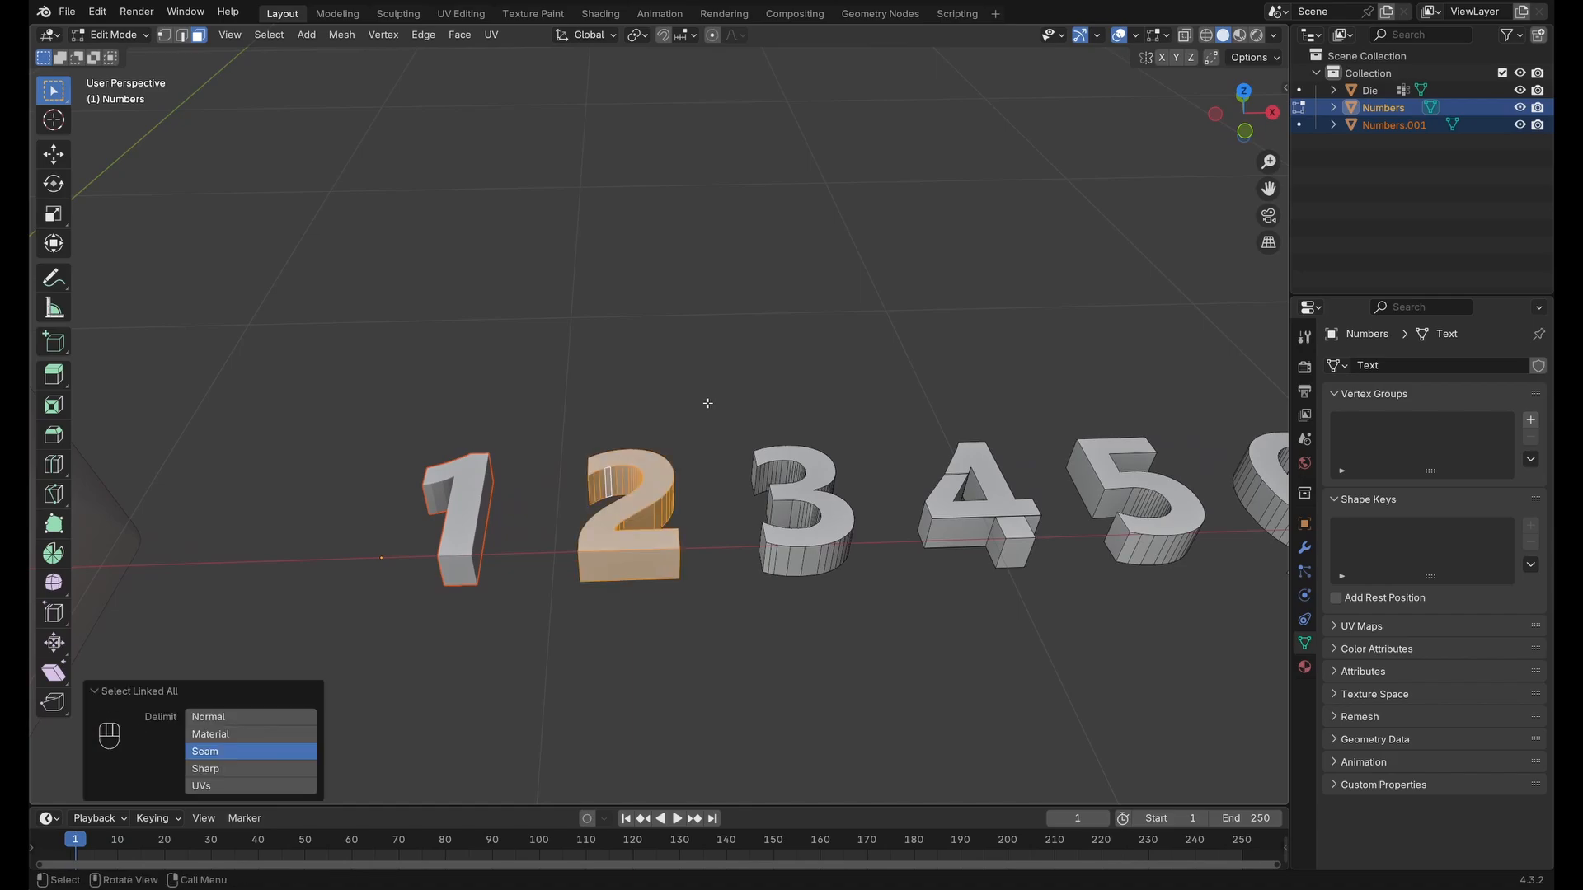
pyautogui.press('p')
pyautogui.click(633, 404)
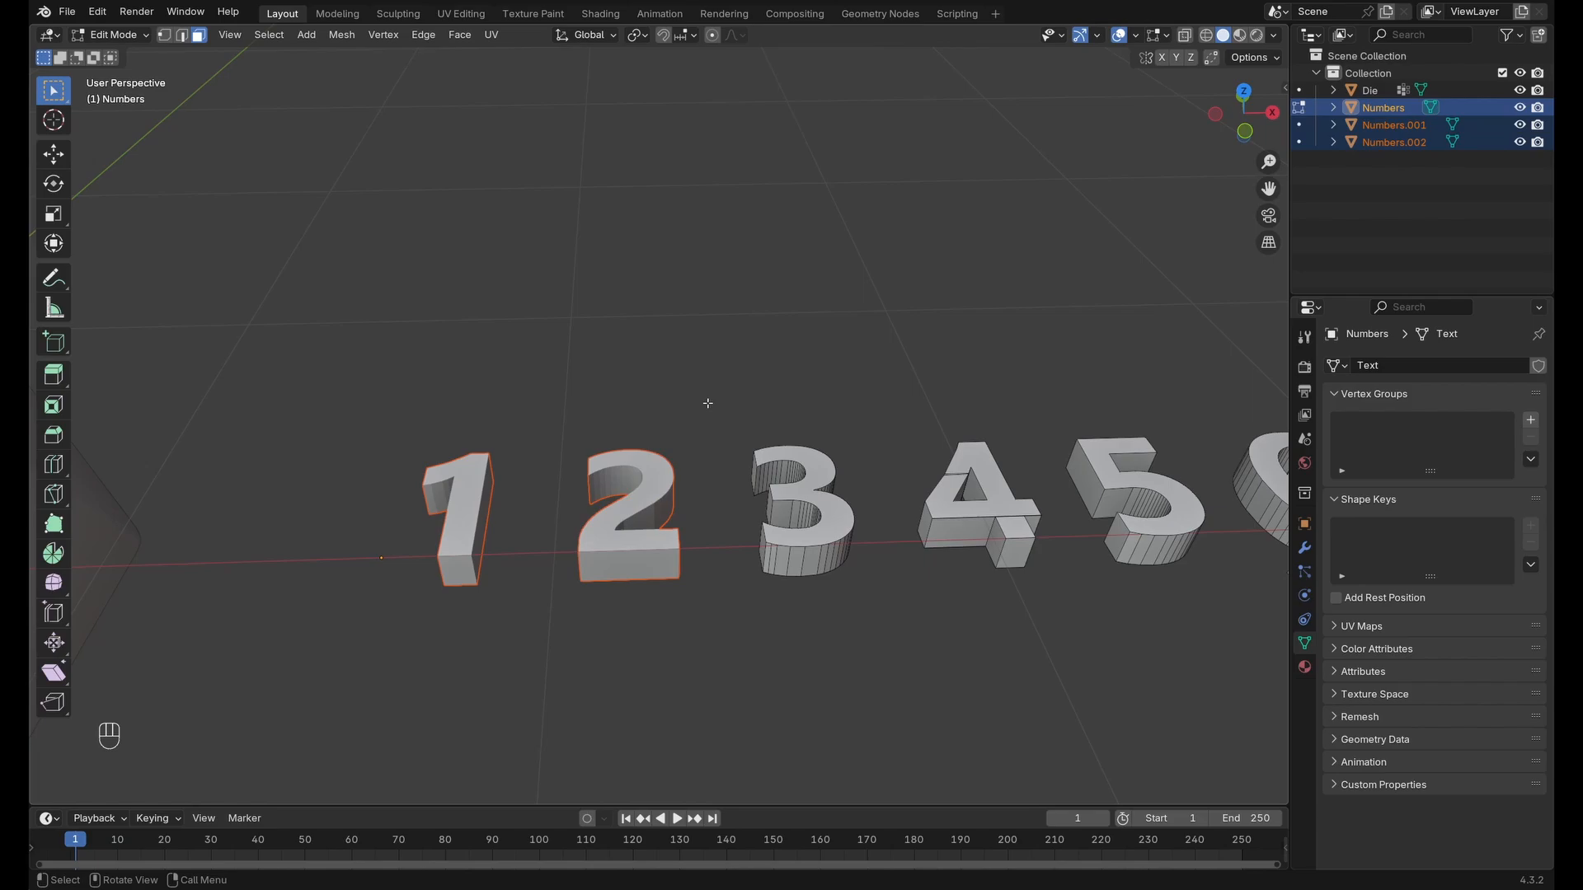
# Separate the number 3, with all its linked faces, from the Numbers mesh into its own object.
pyautogui.click(802, 477)
pyautogui.keyDown('shift'); pyautogui.moveTo(802, 476); pyautogui.dragTo(577, 488, button='middle'); pyautogui.keyUp('shift')
pyautogui.hotkey('ctrl', 'l')
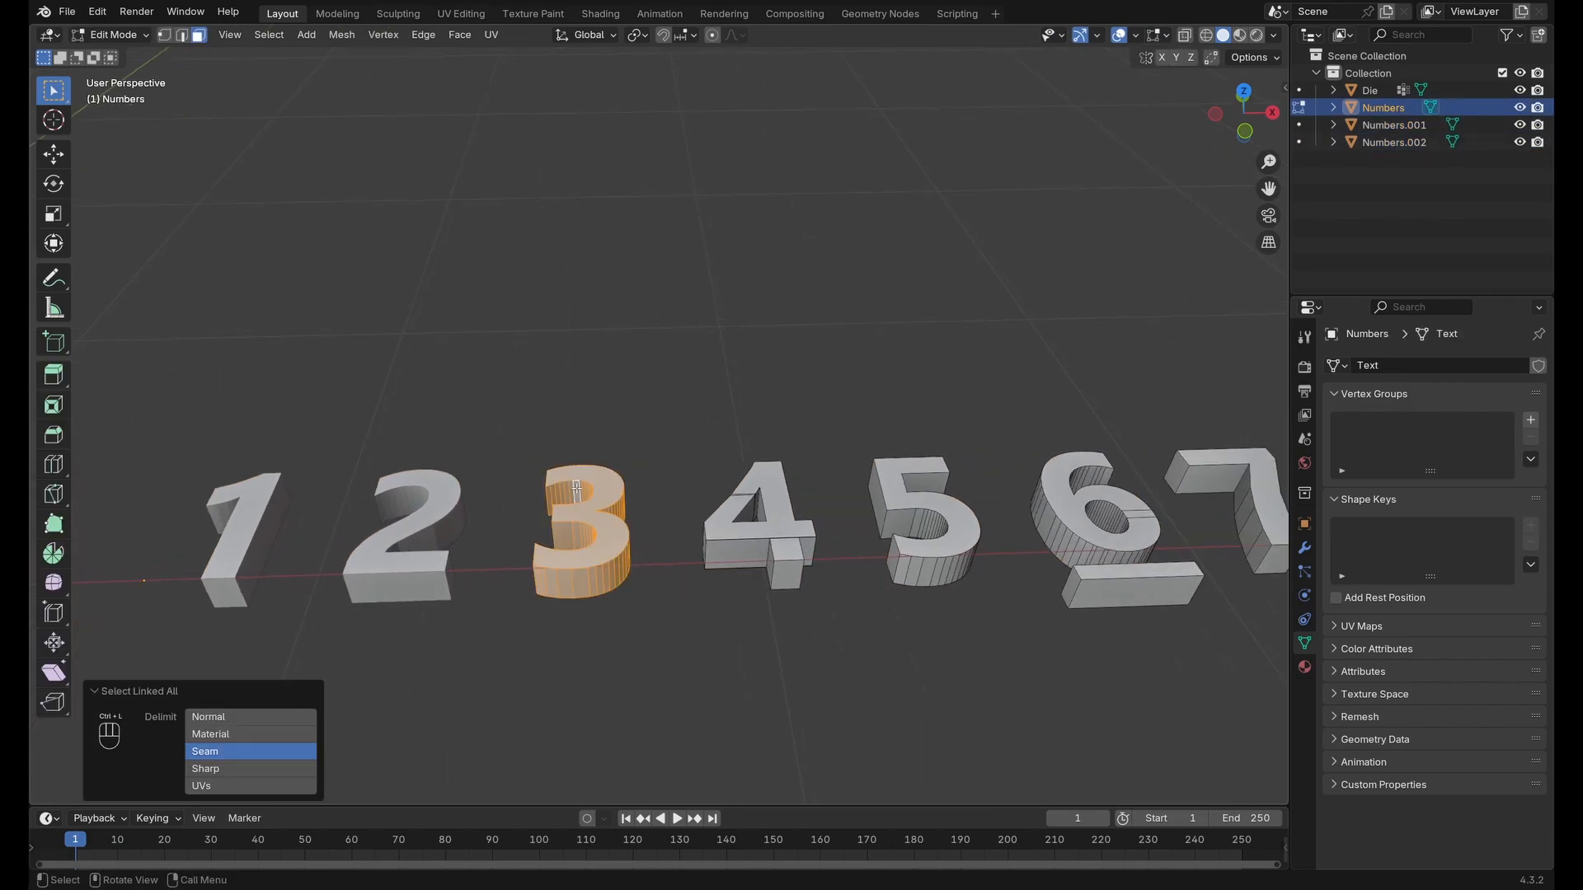
pyautogui.press('p')
pyautogui.click(576, 487)
# Separate the number 4, with all its linked faces, from the Numbers mesh into its own object.
pyautogui.keyDown('shift'); pyautogui.moveTo(927, 486); pyautogui.dragTo(612, 483, button='middle'); pyautogui.keyUp('shift')
pyautogui.press('p')
pyautogui.moveTo(513, 353); pyautogui.dragTo(738, 378, button='middle')
pyautogui.press('l')
pyautogui.press('p')
pyautogui.click(739, 379)
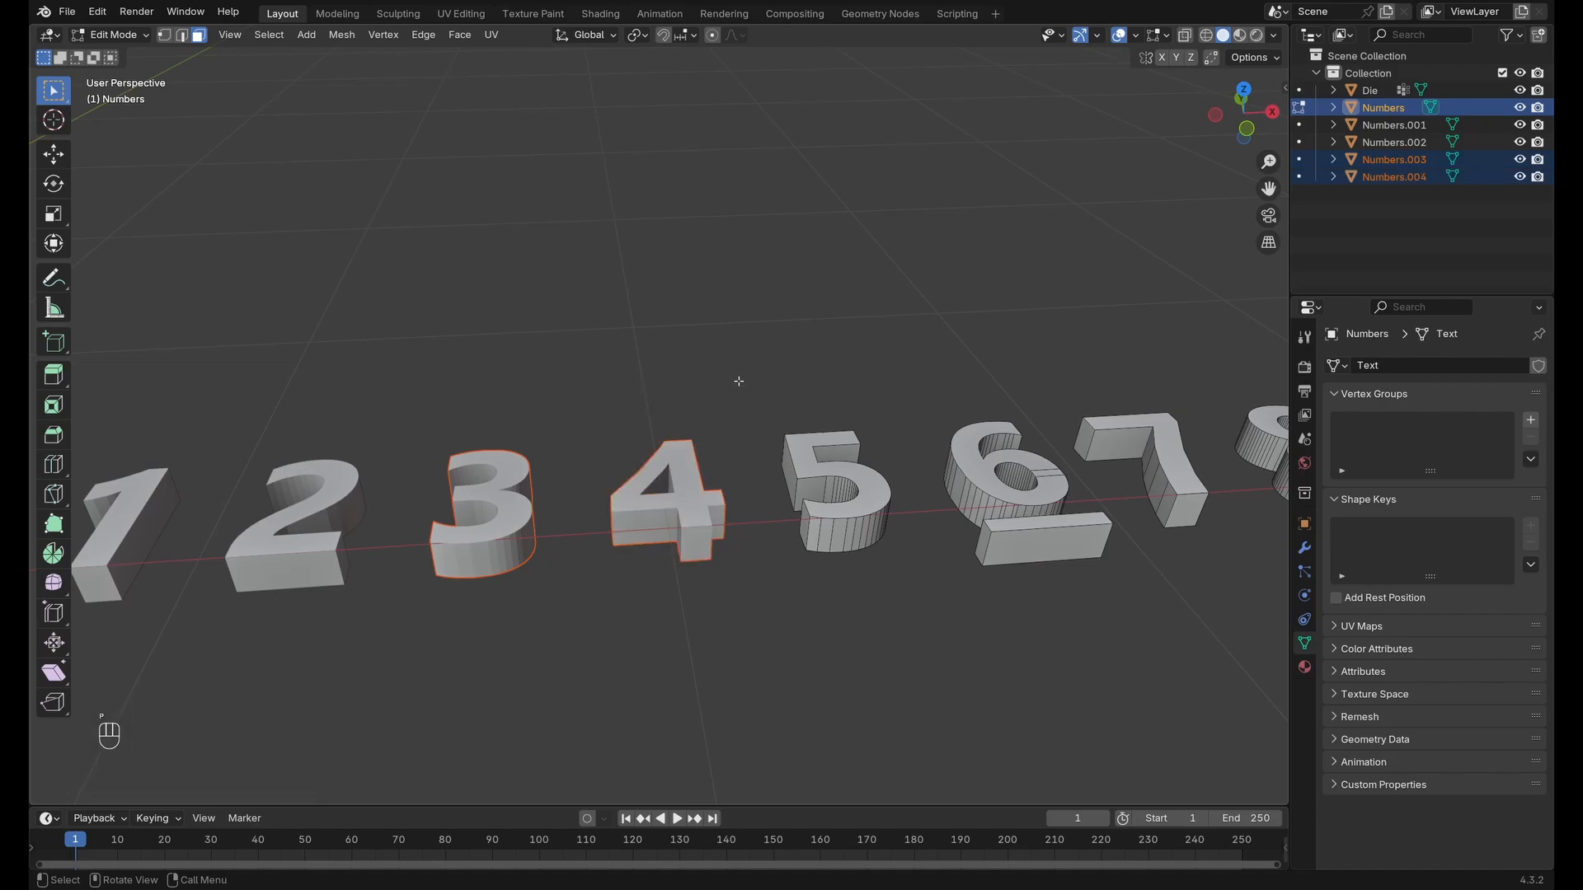
# Separate the number 5, with all its linked faces, from the Numbers mesh into its own object.
pyautogui.click(843, 538)
pyautogui.press('l')
pyautogui.press('p')
pyautogui.click(842, 537)
# Separate the number 6 together with its underline bar from the Numbers mesh into one object.
pyautogui.keyDown('shift'); pyautogui.moveTo(1032, 573); pyautogui.dragTo(825, 571, button='middle'); pyautogui.keyUp('shift')
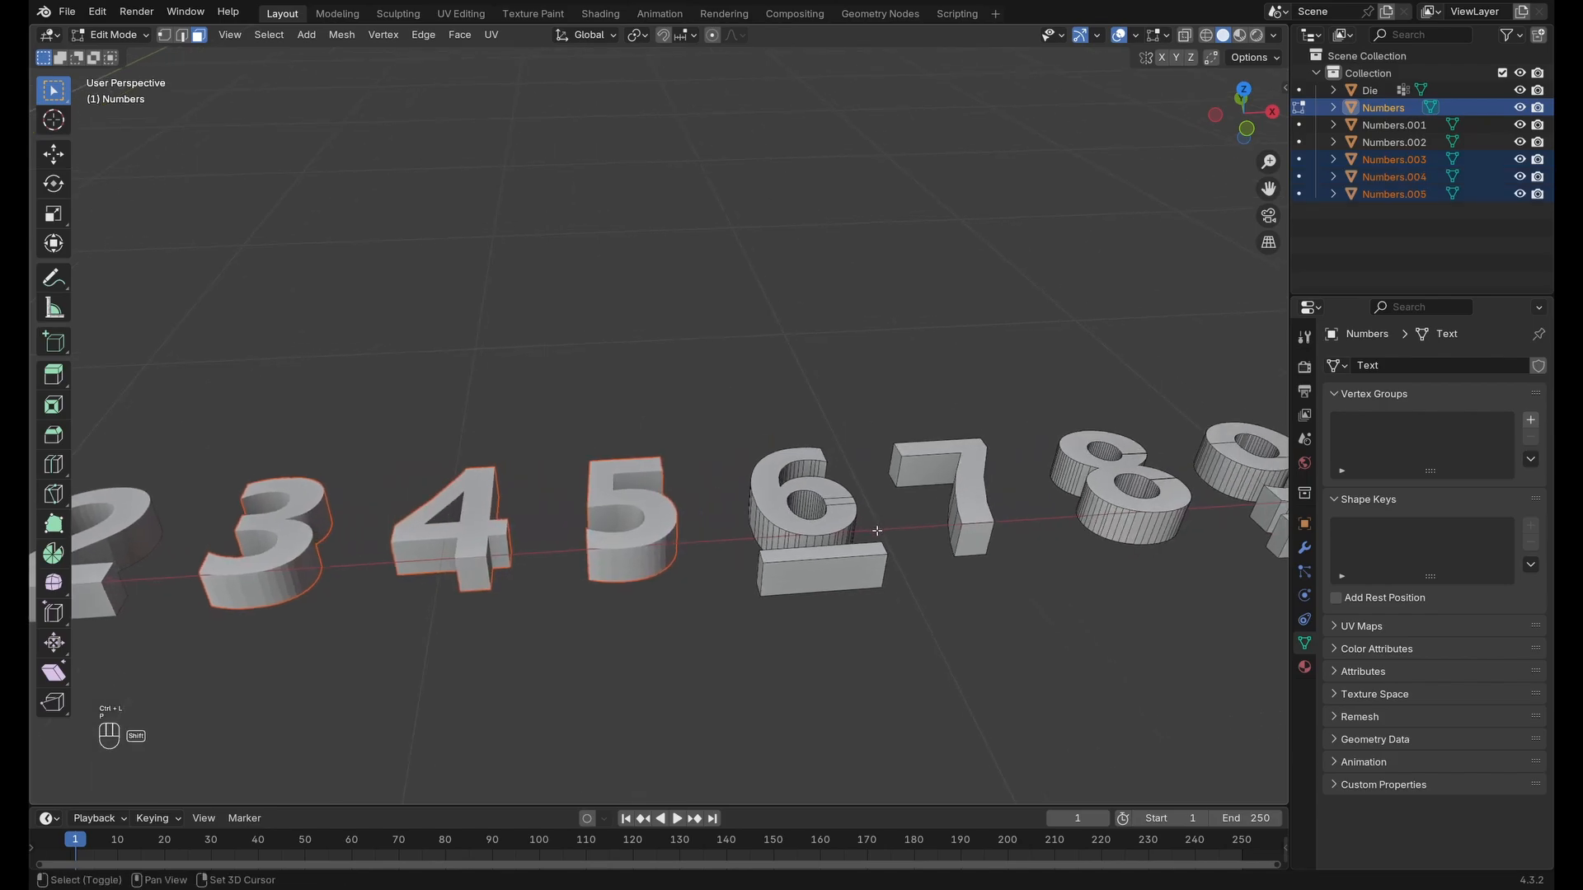
pyautogui.click(816, 573)
pyautogui.press('l')
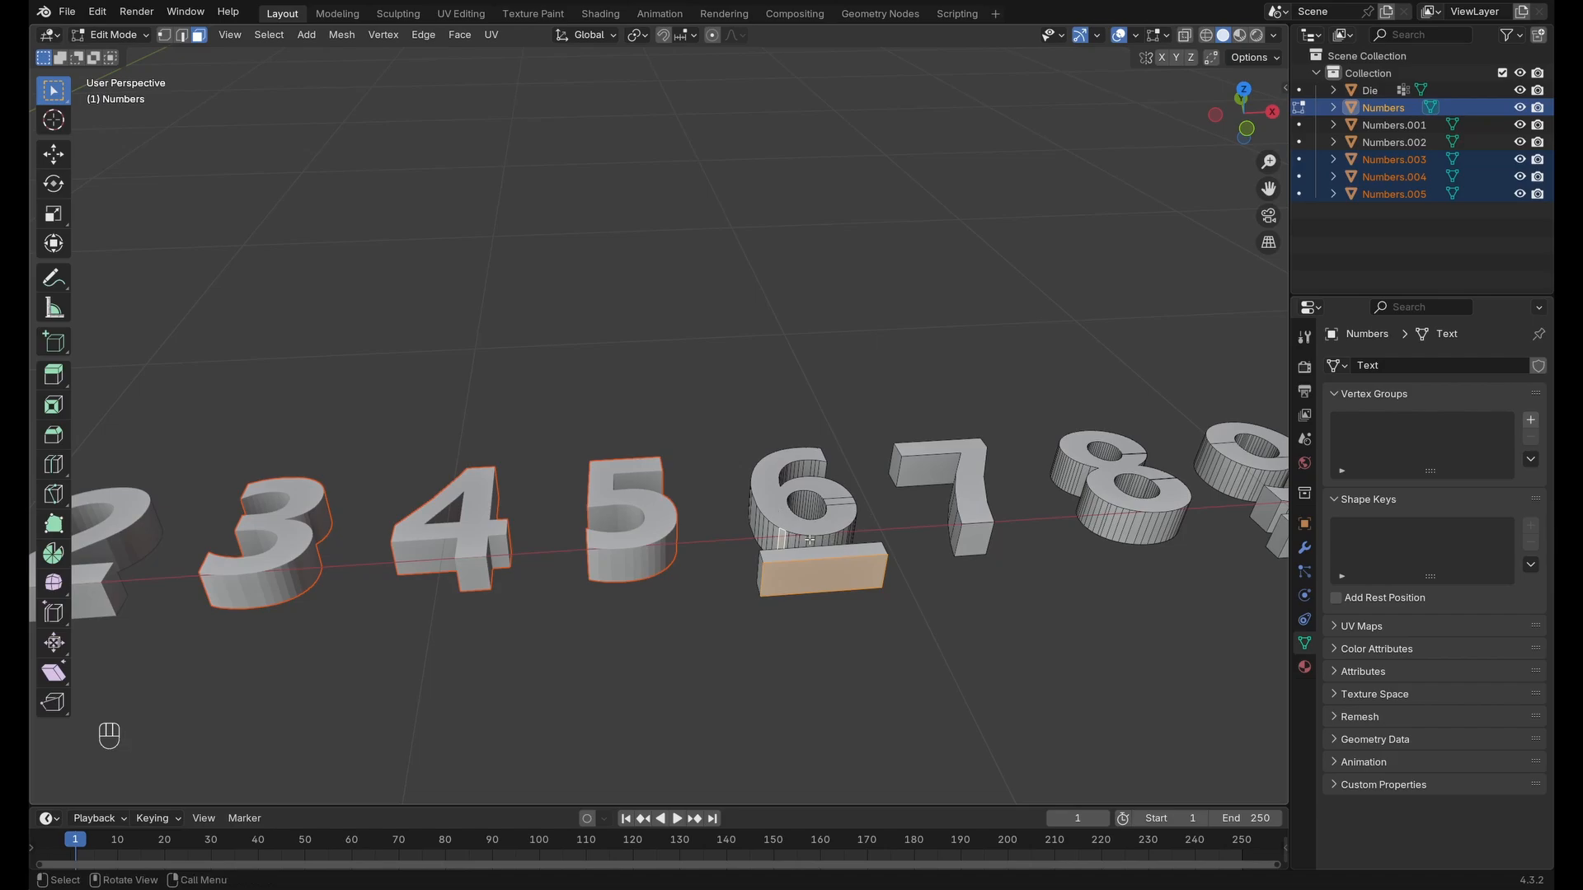
pyautogui.hotkey('ctrl', 'l')
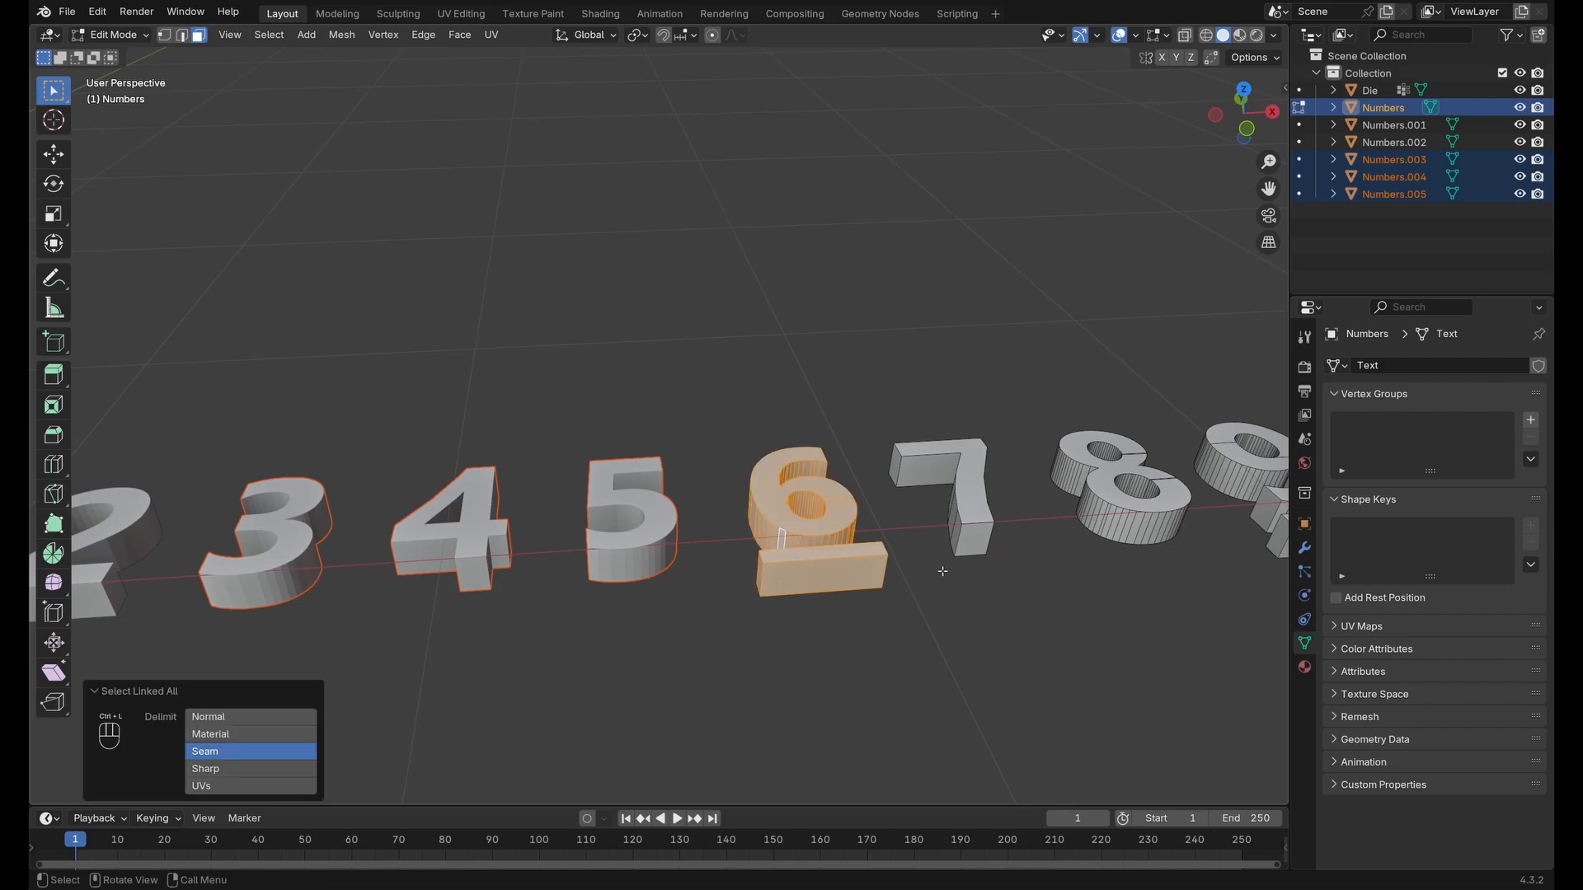
pyautogui.keyDown('shift'); pyautogui.moveTo(942, 571); pyautogui.dragTo(851, 595, button='middle'); pyautogui.keyUp('shift')
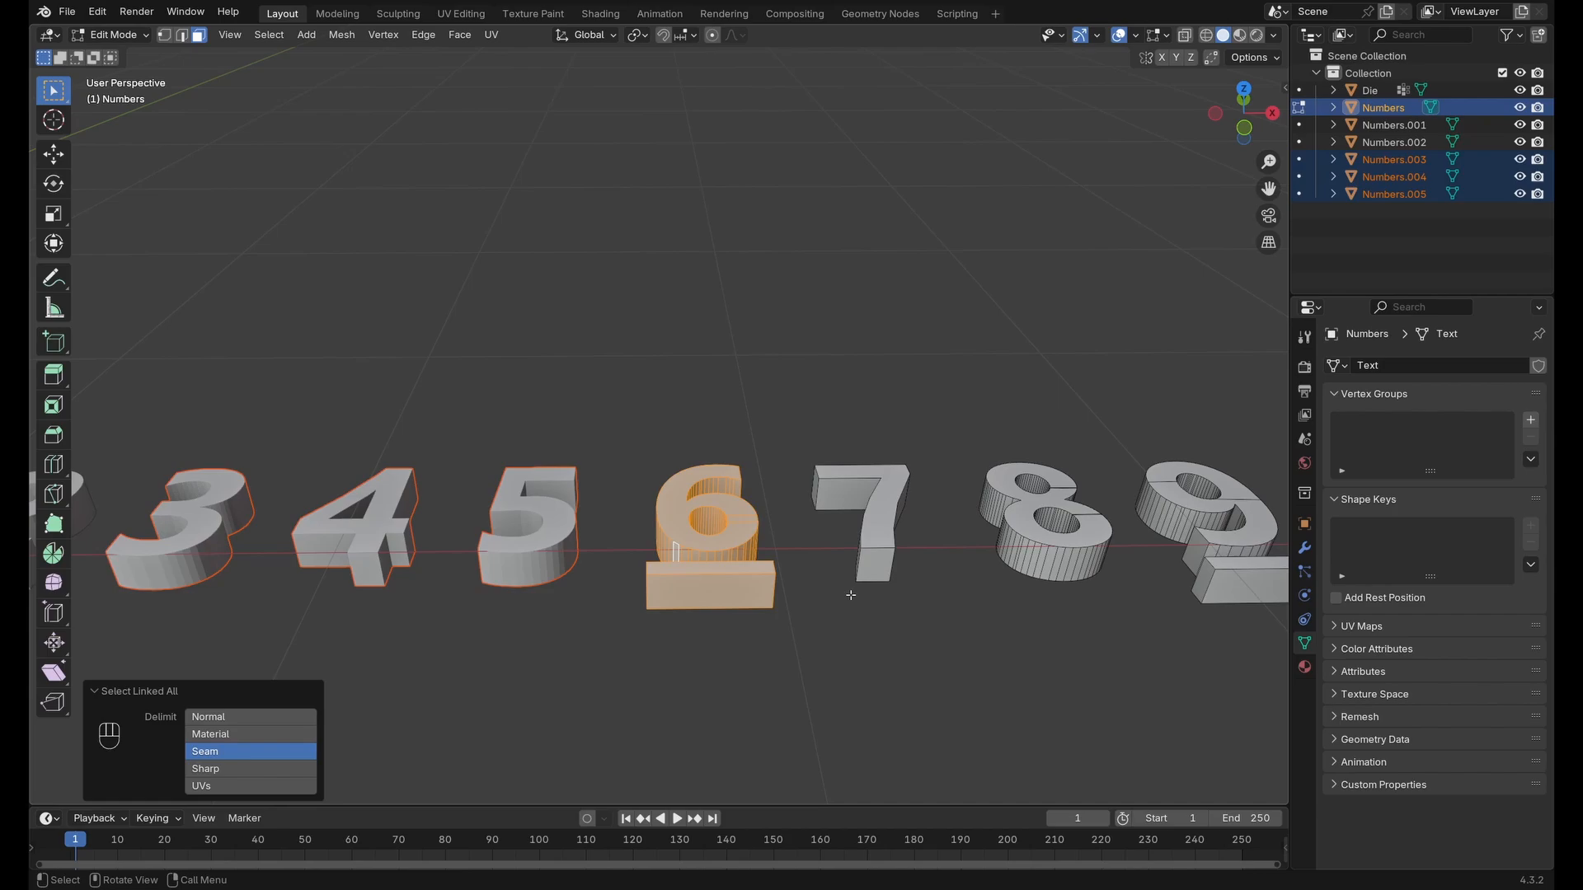
pyautogui.press('p')
pyautogui.click(852, 597)
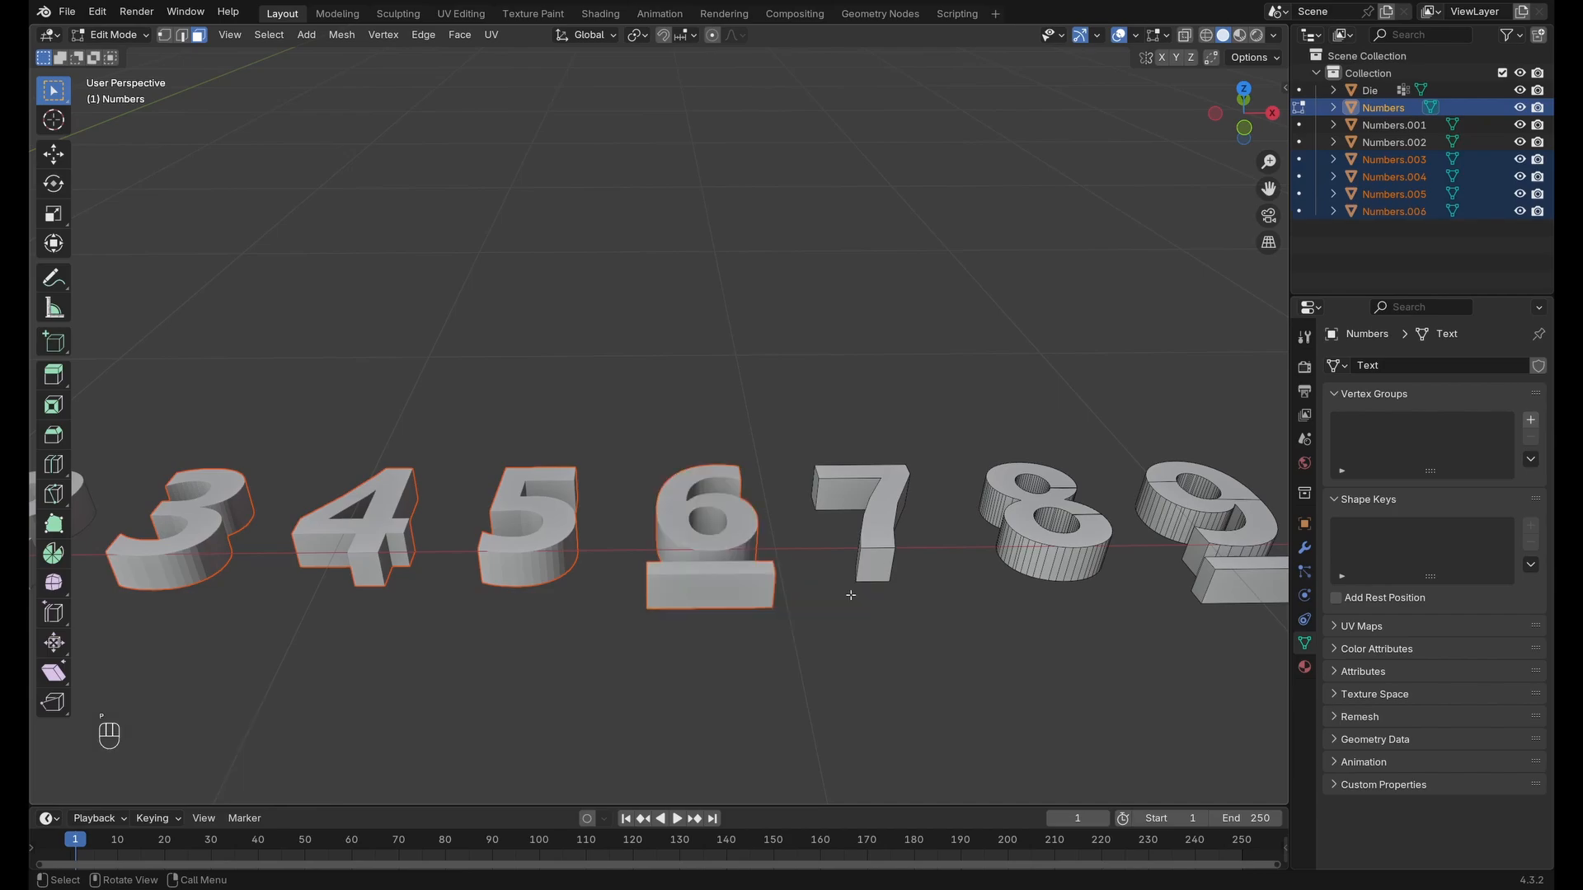
# Separate the number 7, with all its linked faces, from the Numbers mesh into its own object.
pyautogui.click(886, 541)
pyautogui.hotkey('ctrl', 'l')
pyautogui.press('p')
pyautogui.click(887, 549)
# Separate the number 8, with all its linked faces, from the Numbers mesh into its own object.
pyautogui.keyDown('shift'); pyautogui.moveTo(887, 550); pyautogui.dragTo(659, 595, button='middle'); pyautogui.keyUp('shift')
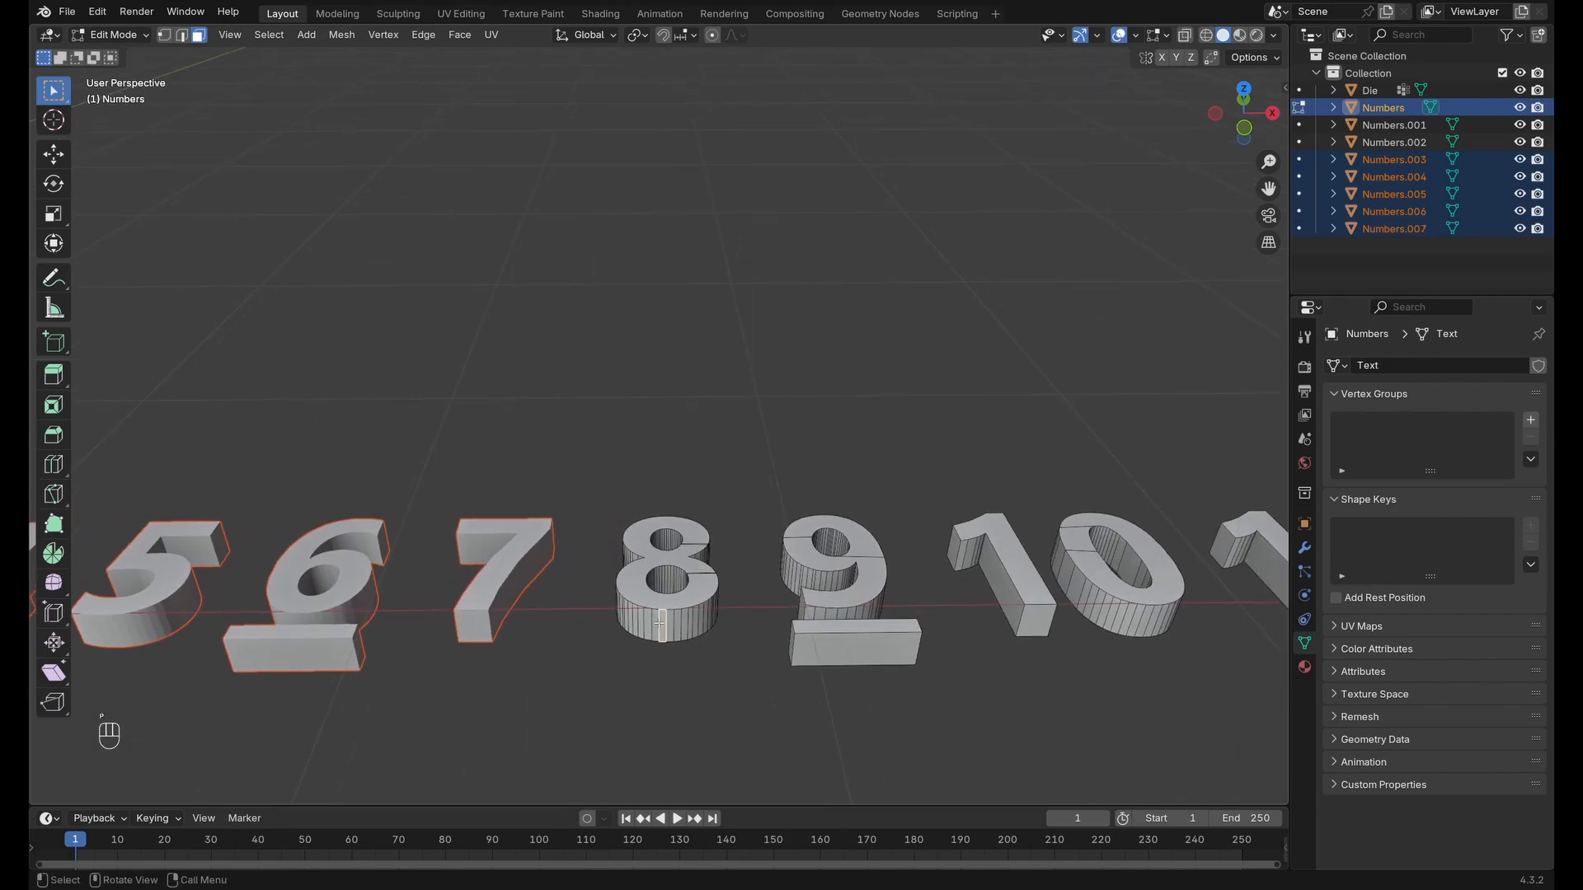
pyautogui.click(659, 617)
pyautogui.hotkey('ctrl', 'l')
pyautogui.press('p')
pyautogui.click(658, 624)
# Separate the number 9 together with its underline bar from the Numbers mesh into one object.
pyautogui.click(853, 647)
pyautogui.hotkey('ctrl', 'l')
pyautogui.press('p')
pyautogui.click(759, 619)
# Separate both digits of the number 10, with their linked faces, from the Numbers mesh into one object.
pyautogui.keyDown('shift'); pyautogui.moveTo(759, 619); pyautogui.dragTo(375, 614, button='middle'); pyautogui.keyUp('shift')
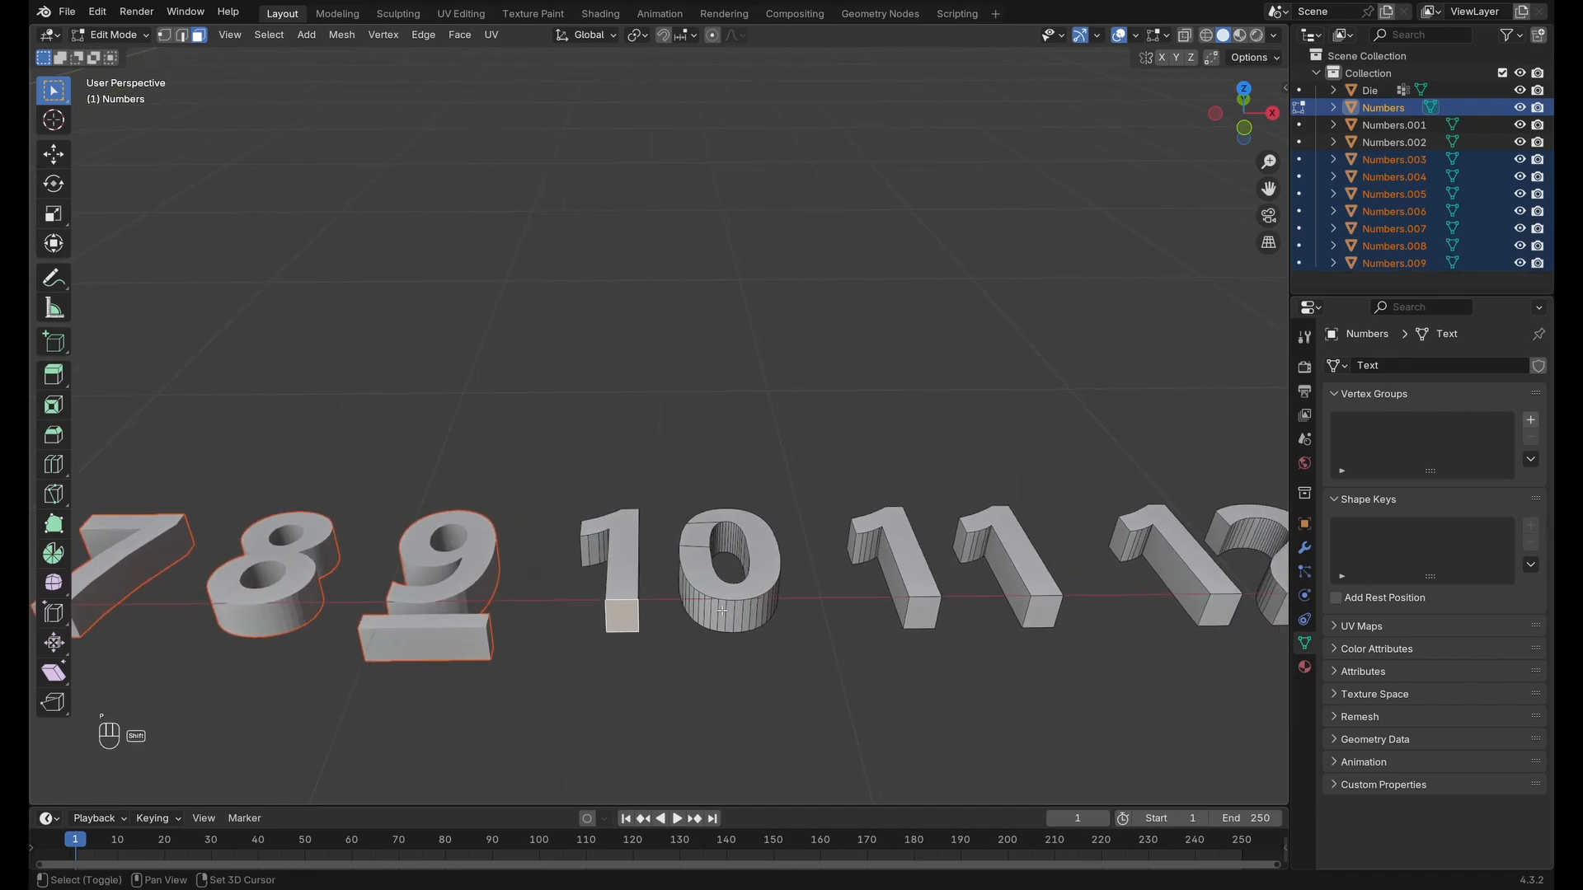
pyautogui.click(622, 614)
pyautogui.hotkey('ctrl', 'p')
pyautogui.click(738, 617)
pyautogui.keyDown('shift'); pyautogui.click(626, 616); pyautogui.keyUp('shift')
pyautogui.hotkey('ctrl', 'l')
pyautogui.press('p')
pyautogui.click(626, 620)
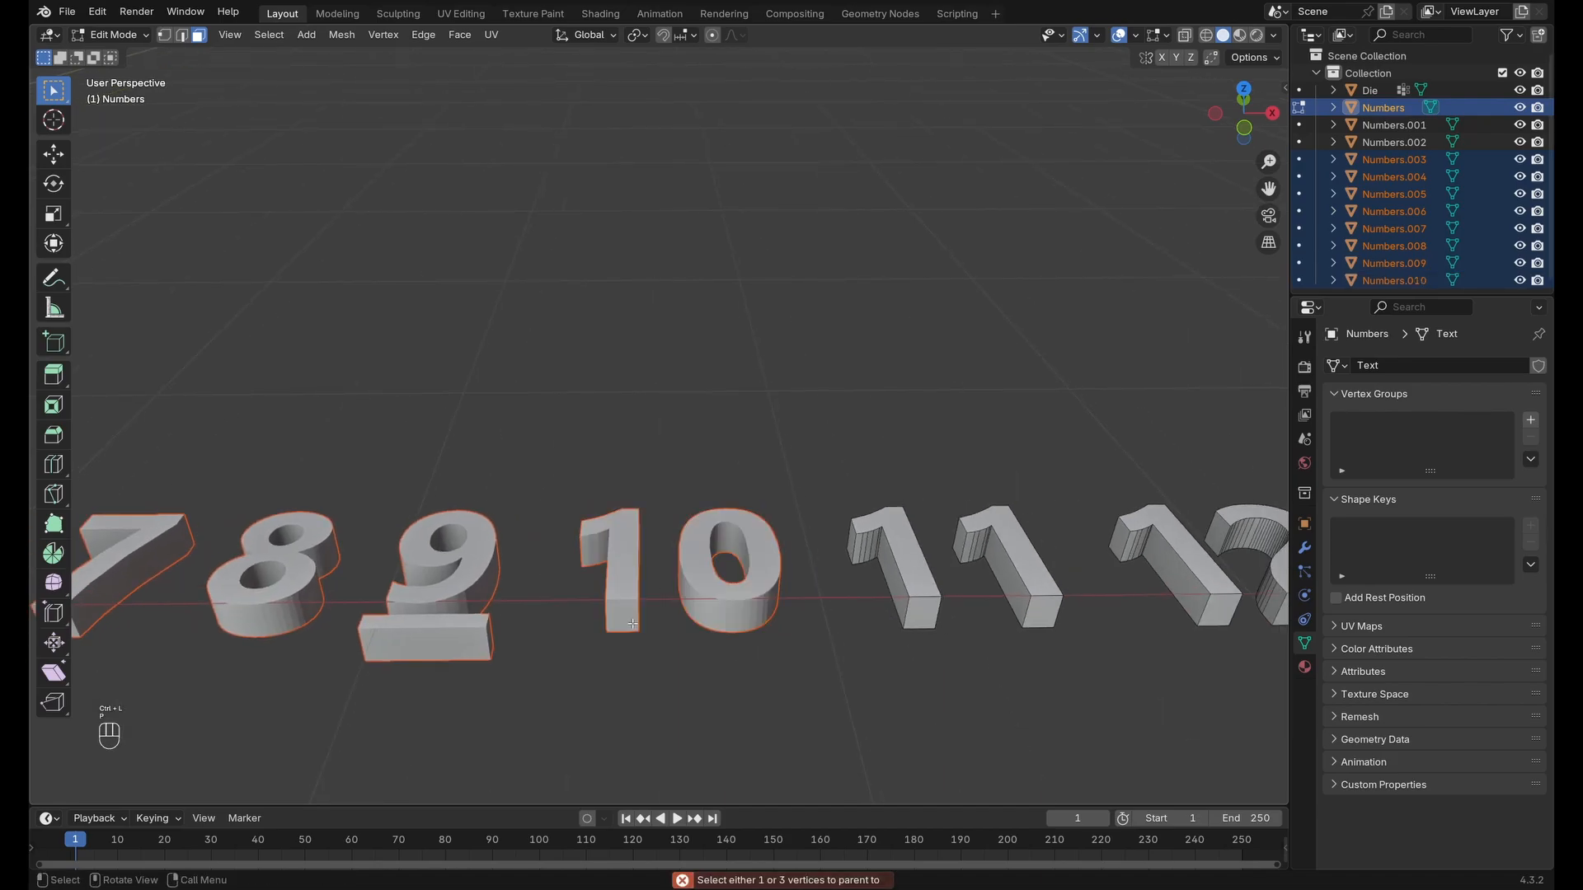
# Separate both digits of the number 11, with their linked faces, from the Numbers mesh into one object.
pyautogui.keyDown('shift'); pyautogui.moveTo(919, 619); pyautogui.dragTo(758, 609, button='middle'); pyautogui.keyUp('shift')
pyautogui.click(758, 609)
pyautogui.keyDown('shift'); pyautogui.click(893, 609); pyautogui.keyUp('shift')
pyautogui.hotkey('ctrl', 'l')
pyautogui.press('p')
pyautogui.click(889, 606)
# Separate both digits of the number 12, with their linked faces, from the Numbers mesh into one object.
pyautogui.keyDown('shift'); pyautogui.moveTo(888, 606); pyautogui.dragTo(442, 601, button='middle'); pyautogui.keyUp('shift')
pyautogui.click(443, 602)
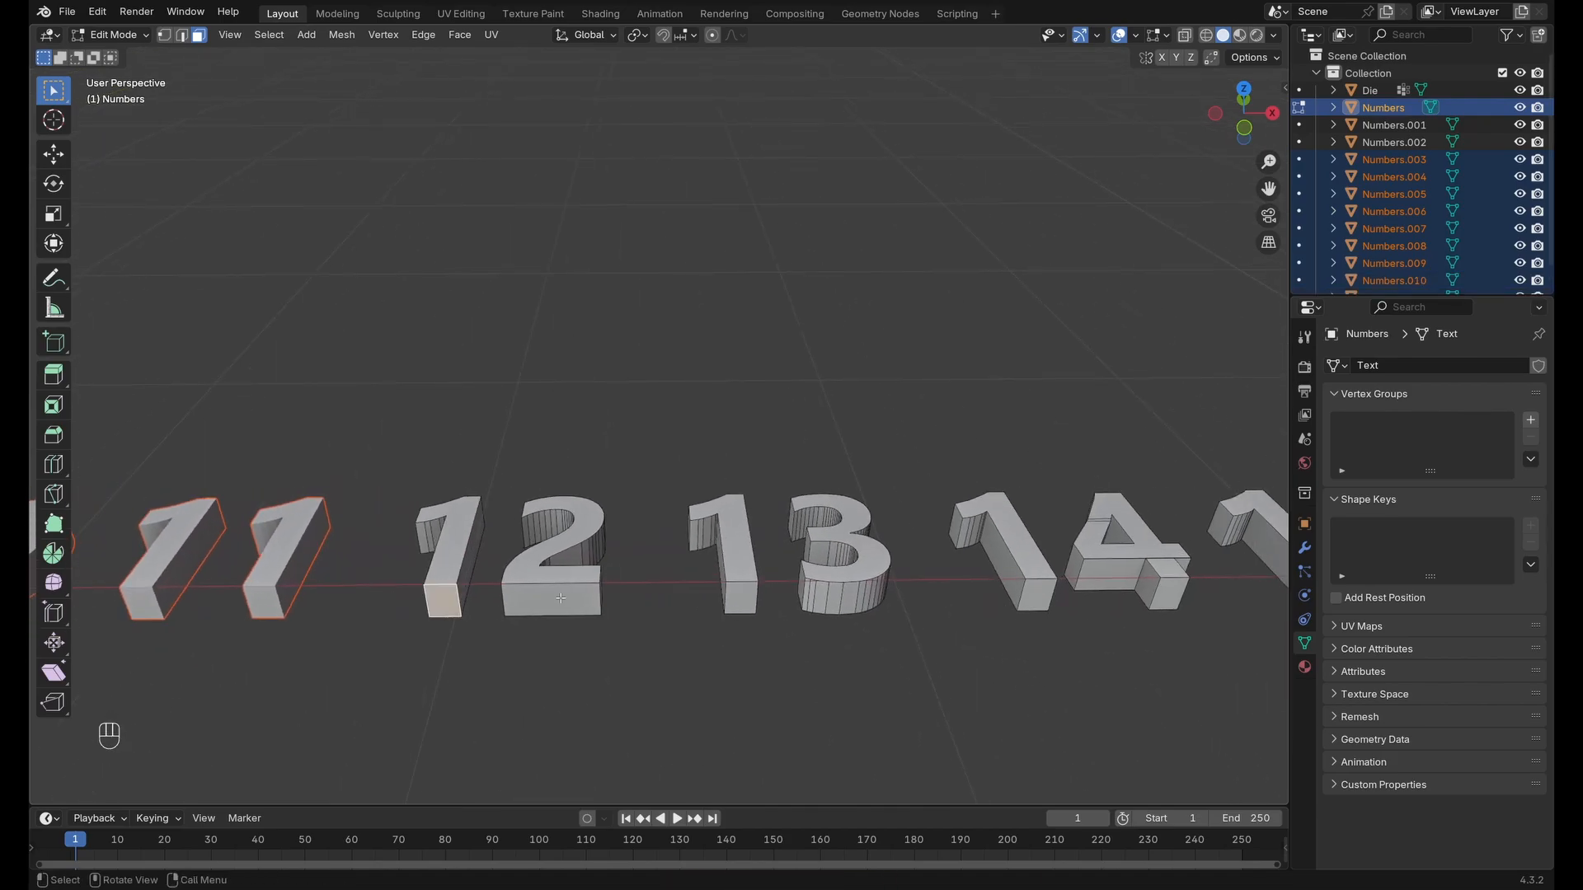
pyautogui.keyDown('shift'); pyautogui.click(560, 603); pyautogui.keyUp('shift')
pyautogui.hotkey('ctrl', 'l')
pyautogui.press('p')
pyautogui.click(560, 603)
# Separate both digits of the number 13, with their linked faces, from the Numbers mesh into one object.
pyautogui.keyDown('shift'); pyautogui.moveTo(874, 609); pyautogui.dragTo(670, 610, button='middle'); pyautogui.keyUp('shift')
pyautogui.click(516, 602)
pyautogui.keyDown('shift'); pyautogui.click(627, 601); pyautogui.keyUp('shift')
pyautogui.hotkey('ctrl', 'l')
pyautogui.press('p')
pyautogui.click(627, 598)
# Separate both digits of the number 14, with their linked faces, from the Numbers mesh into one object.
pyautogui.keyDown('shift'); pyautogui.moveTo(973, 582); pyautogui.dragTo(404, 565, button='middle'); pyautogui.keyUp('shift')
pyautogui.click(477, 579)
pyautogui.hotkey('ctrl', 'l')
pyautogui.press('p')
pyautogui.click(609, 579)
# Separate both digits of the number 15, with their linked faces, from the Numbers mesh into one object.
pyautogui.click(404, 565)
pyautogui.keyDown('shift'); pyautogui.click(515, 568); pyautogui.keyUp('shift')
pyautogui.hotkey('ctrl', 'l')
pyautogui.press('p')
pyautogui.click(518, 572)
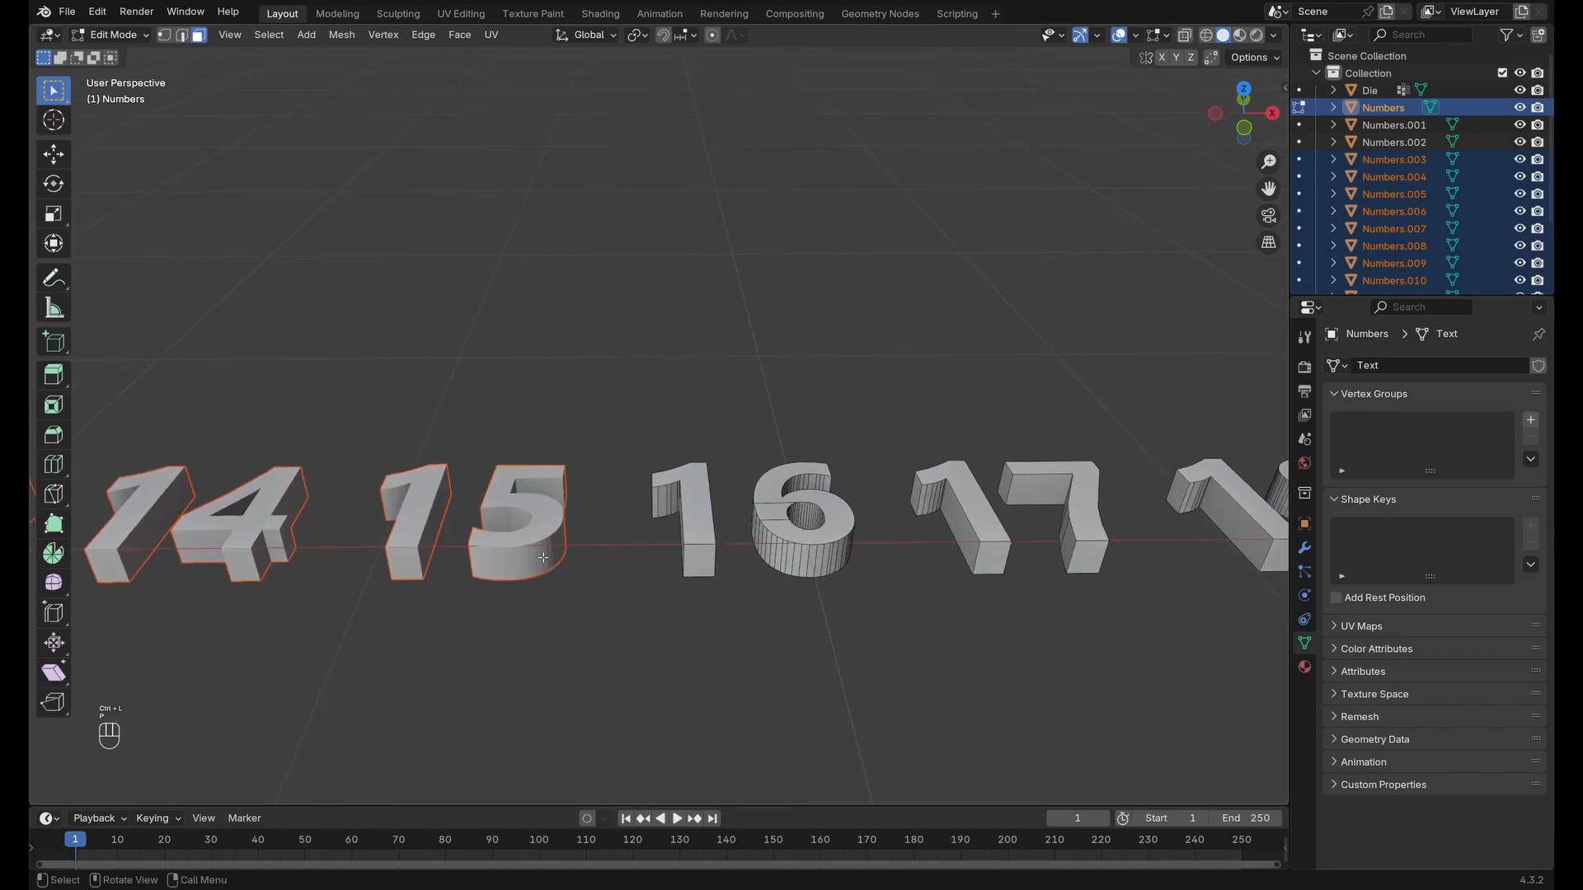
# Separate both digits of the number 16, with their linked faces, from the Numbers mesh into one object.
pyautogui.keyDown('shift'); pyautogui.moveTo(998, 550); pyautogui.dragTo(761, 550, button='middle'); pyautogui.keyUp('shift')
pyautogui.click(482, 563)
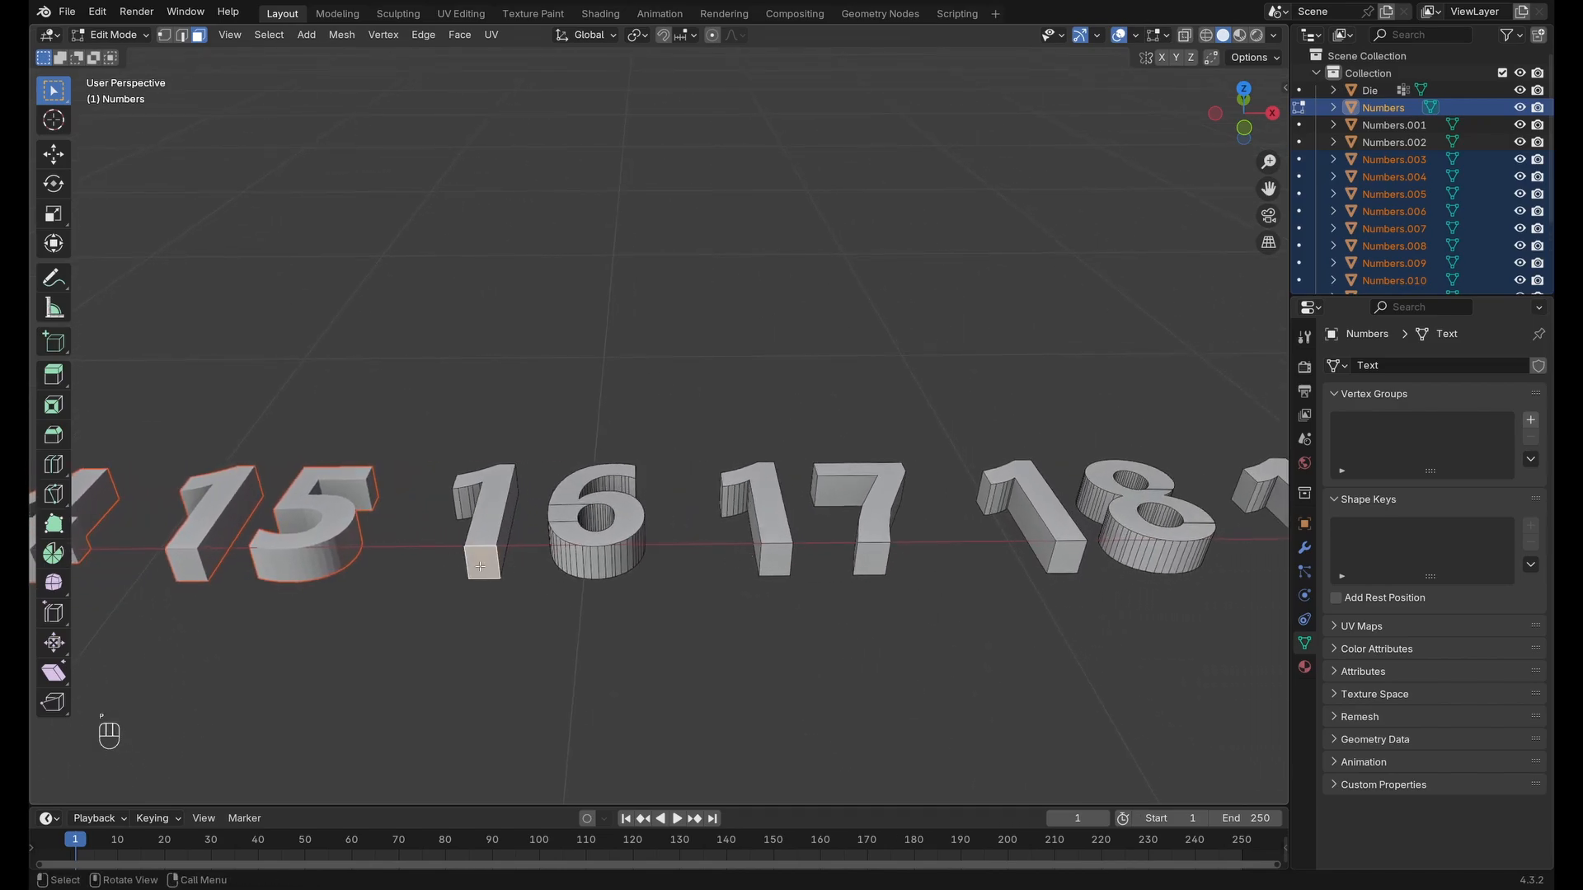
pyautogui.keyDown('shift'); pyautogui.click(619, 561); pyautogui.keyUp('shift')
pyautogui.hotkey('ctrl', 'l')
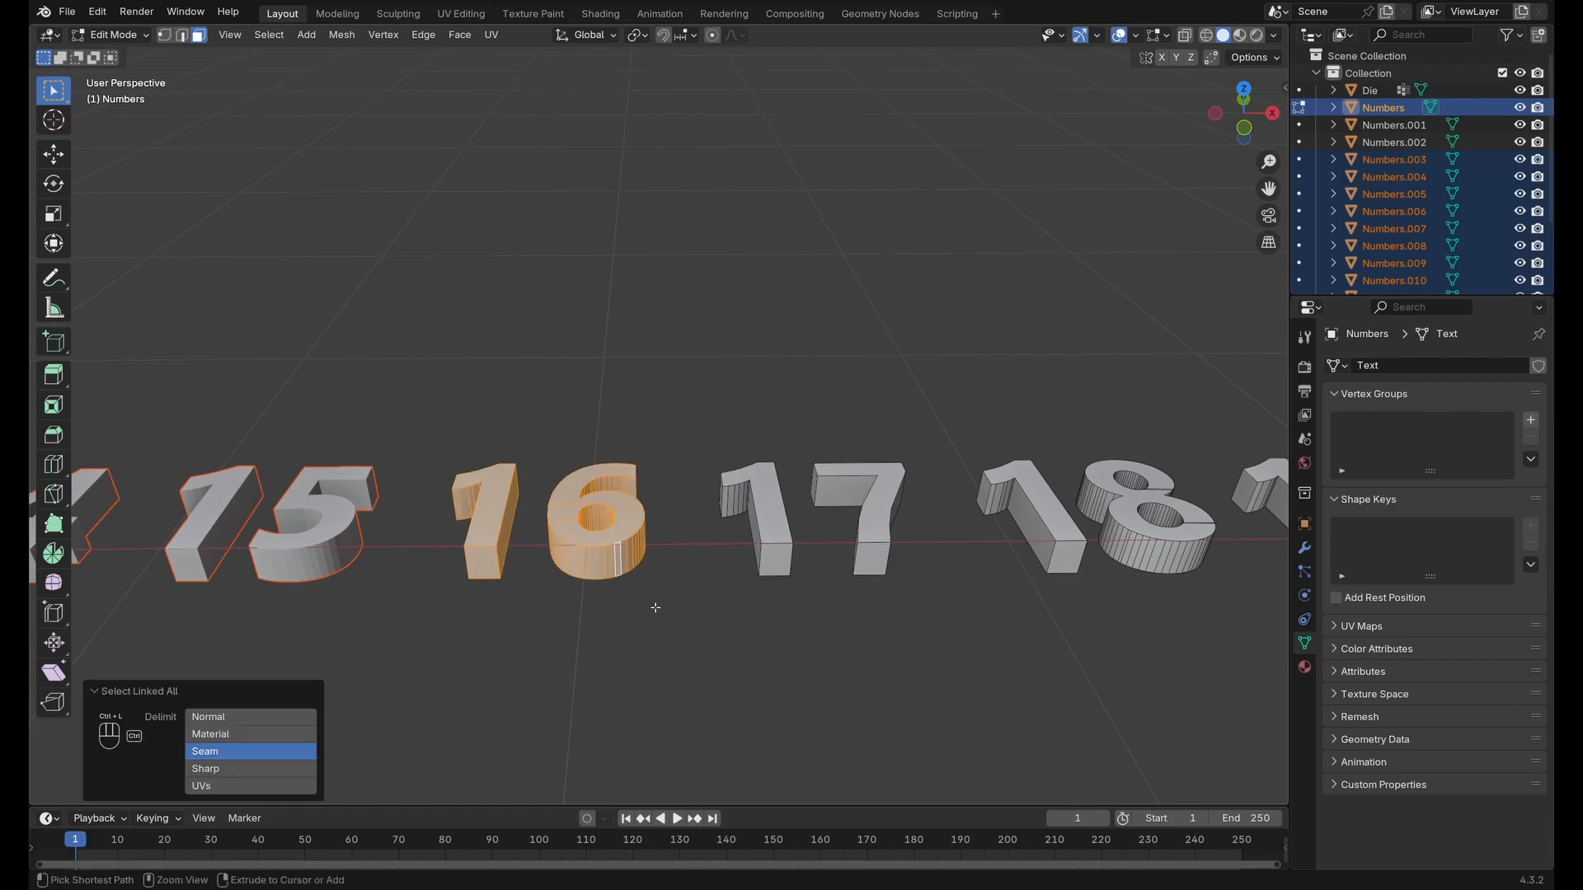
pyautogui.press('p')
pyautogui.click(655, 608)
# Separate both digits of the number 17, with their linked faces, from the Numbers mesh into one object.
pyautogui.keyDown('shift'); pyautogui.moveTo(934, 611); pyautogui.dragTo(483, 577, button='middle'); pyautogui.keyUp('shift')
pyautogui.click(439, 567)
pyautogui.keyDown('shift'); pyautogui.click(536, 564); pyautogui.keyUp('shift')
pyautogui.hotkey('ctrl', 'l')
pyautogui.press('p')
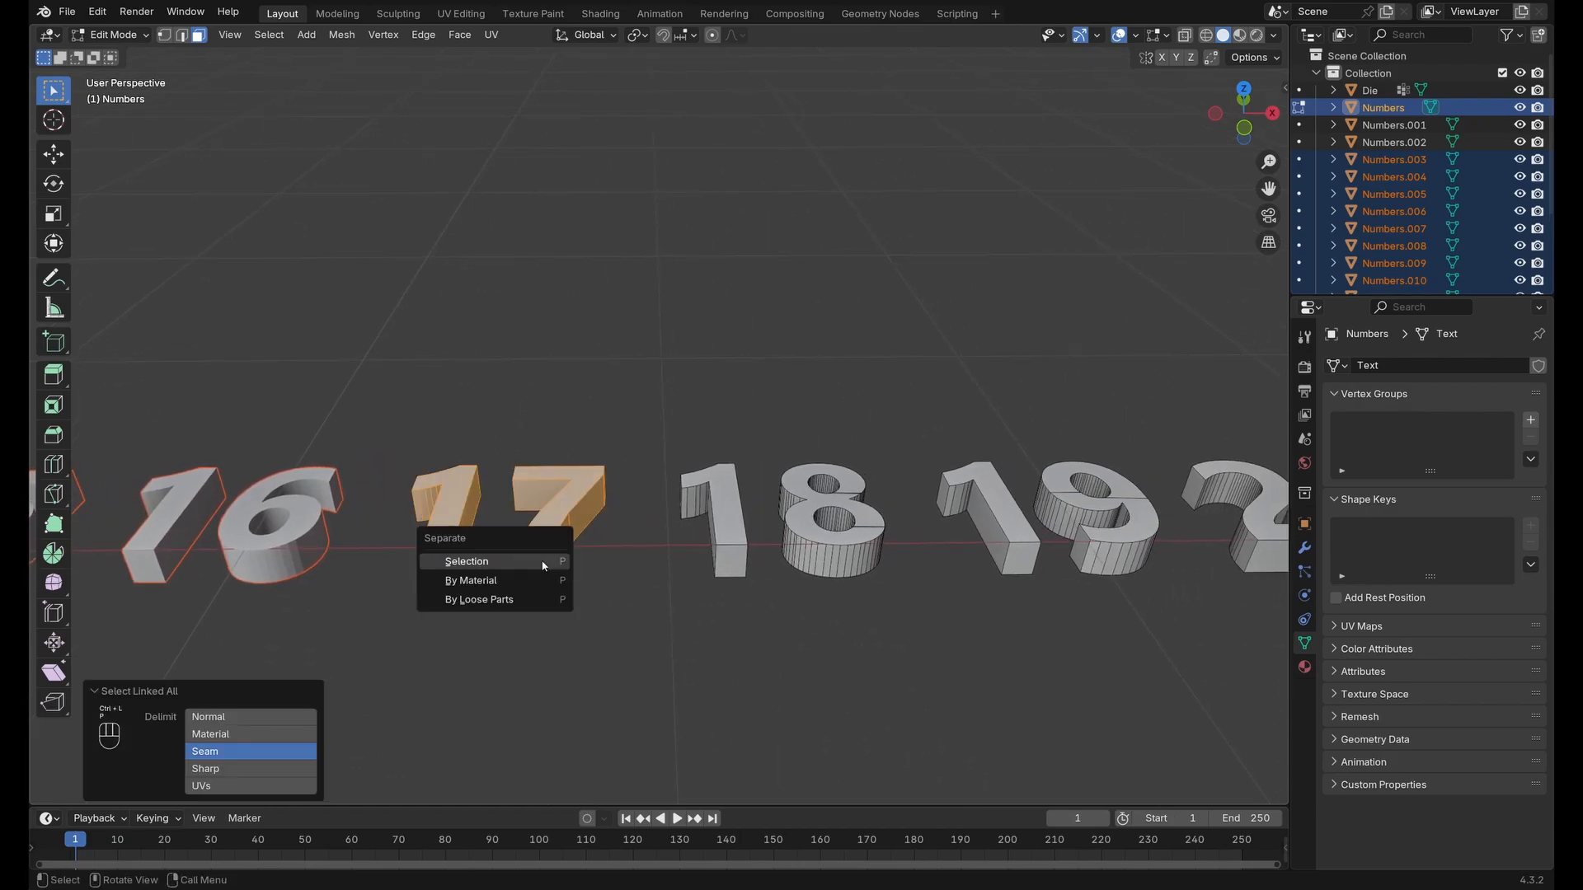
pyautogui.click(545, 565)
# Separate both digits of the number 18, with their linked faces, from the Numbers mesh into one object.
pyautogui.keyDown('shift'); pyautogui.moveTo(713, 569); pyautogui.dragTo(468, 557, button='middle'); pyautogui.keyUp('shift')
pyautogui.click(466, 552)
pyautogui.hotkey('ctrl', 'l')
pyautogui.click(606, 544)
pyautogui.keyDown('shift'); pyautogui.click(467, 549); pyautogui.keyUp('shift')
pyautogui.hotkey('ctrl', 'l')
pyautogui.press('p')
pyautogui.click(469, 545)
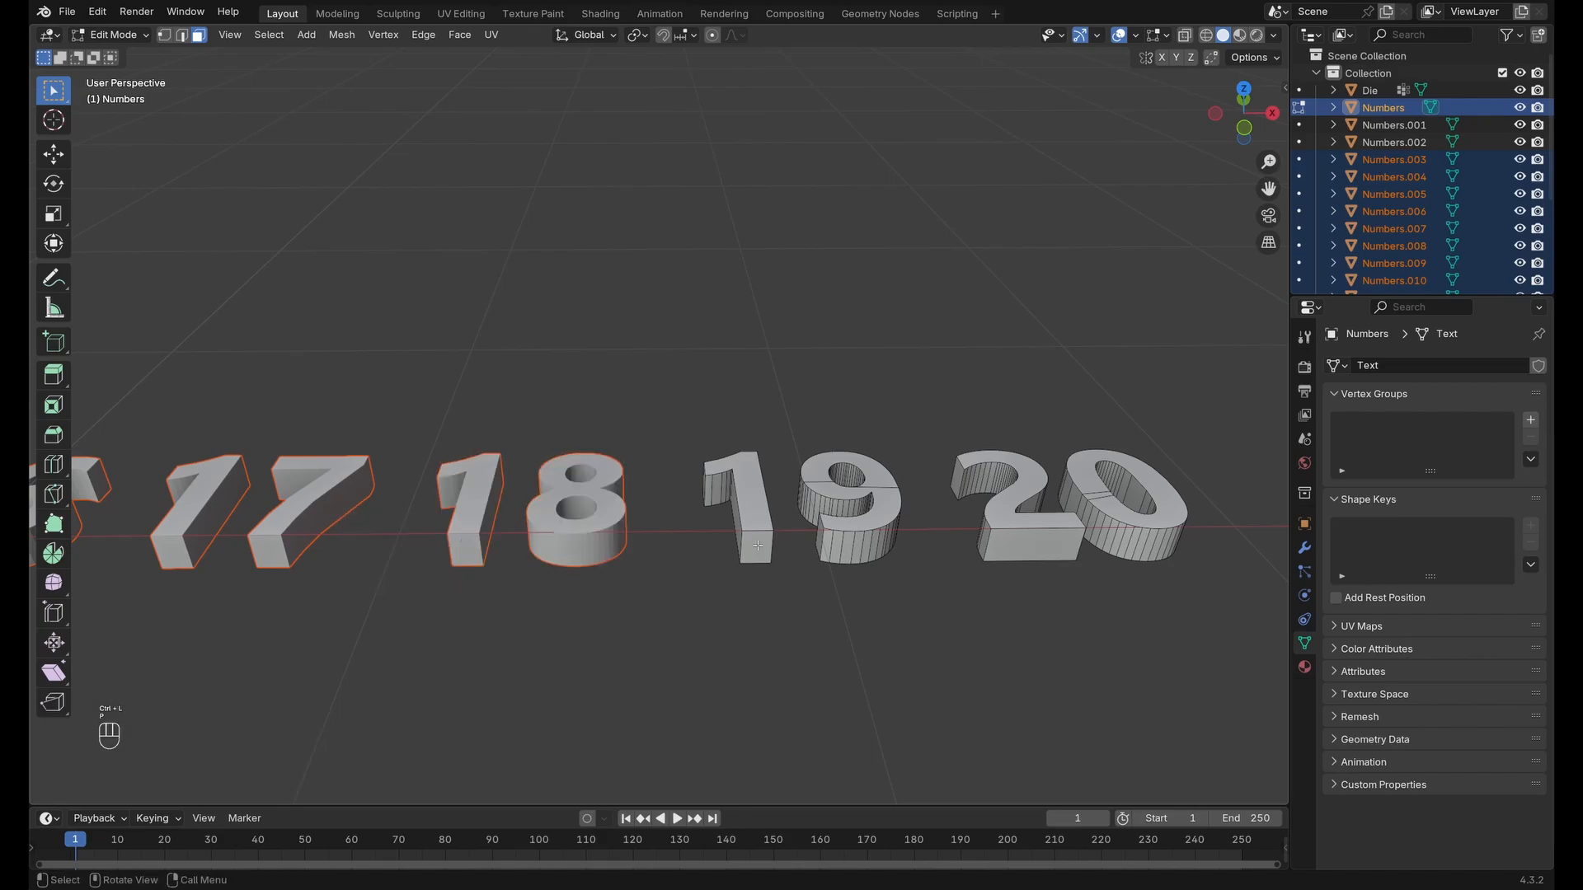
# Separate both digits of the number 19, with their linked faces, from the Numbers mesh into one object.
pyautogui.click(756, 548)
pyautogui.keyDown('shift'); pyautogui.click(867, 550); pyautogui.keyUp('shift')
pyautogui.hotkey('ctrl', 'l')
pyautogui.press('p')
pyautogui.click(869, 550)
# Separate both digits of the number 20 from the Numbers mesh into one object and return to Object Mode.
pyautogui.hotkey('ctrl', 'l')
pyautogui.press('p')
pyautogui.click(1144, 553)
pyautogui.moveTo(714, 409); pyautogui.dragTo(867, 448, button='middle')
pyautogui.scroll(-3, 666, 453)
pyautogui.press('Tab')
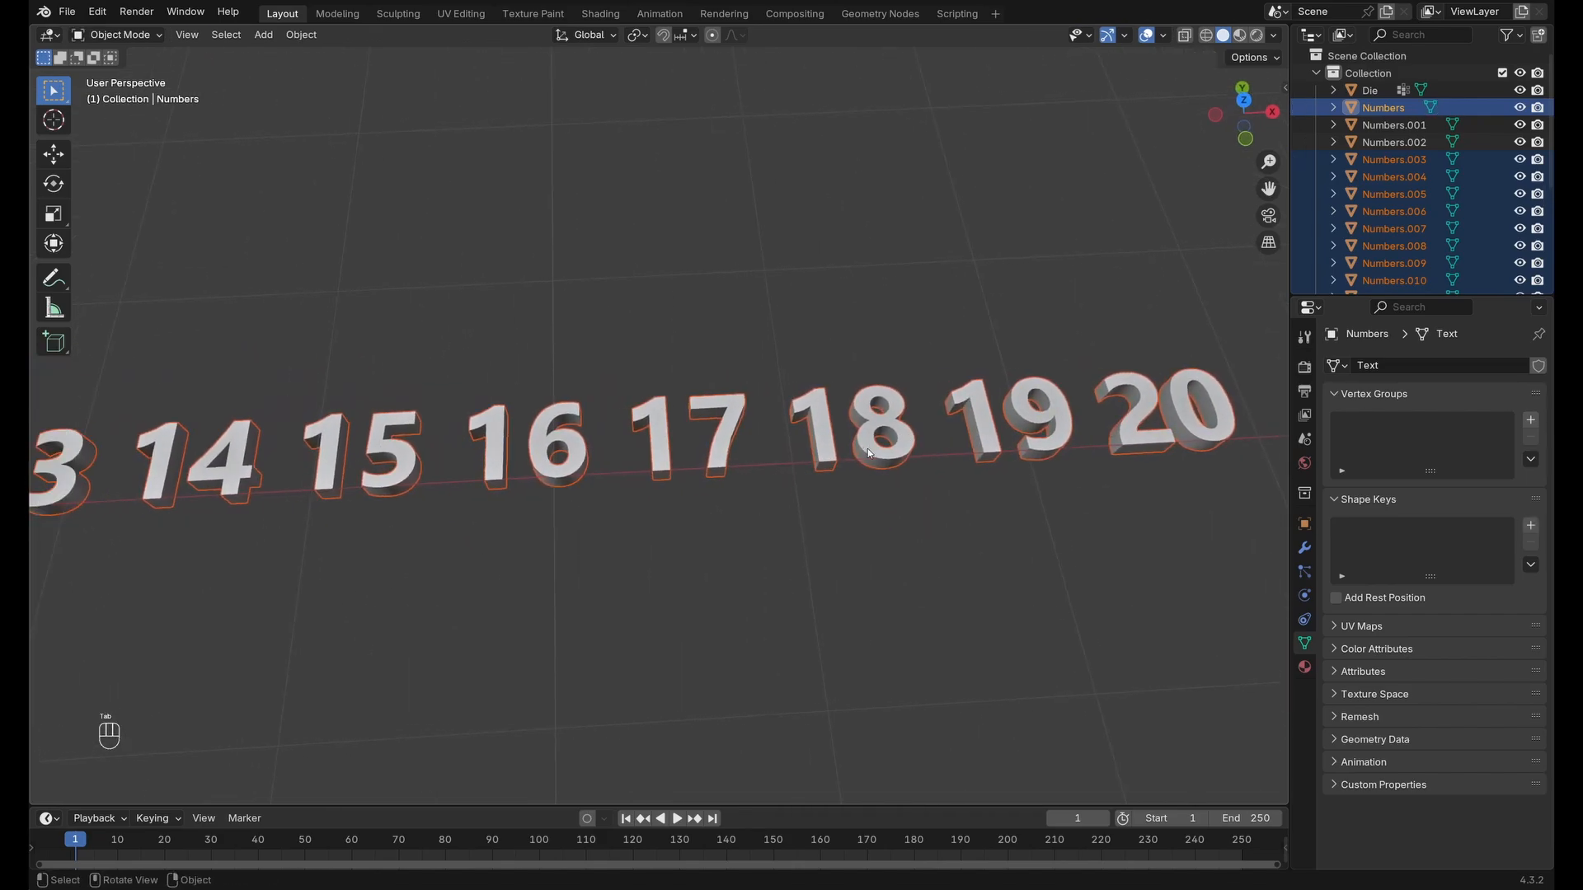
# Select the numbers from 20 down to 15 one at a time to check that each is a separate object.
pyautogui.click(1126, 428)
pyautogui.click(1021, 441)
pyautogui.click(878, 429)
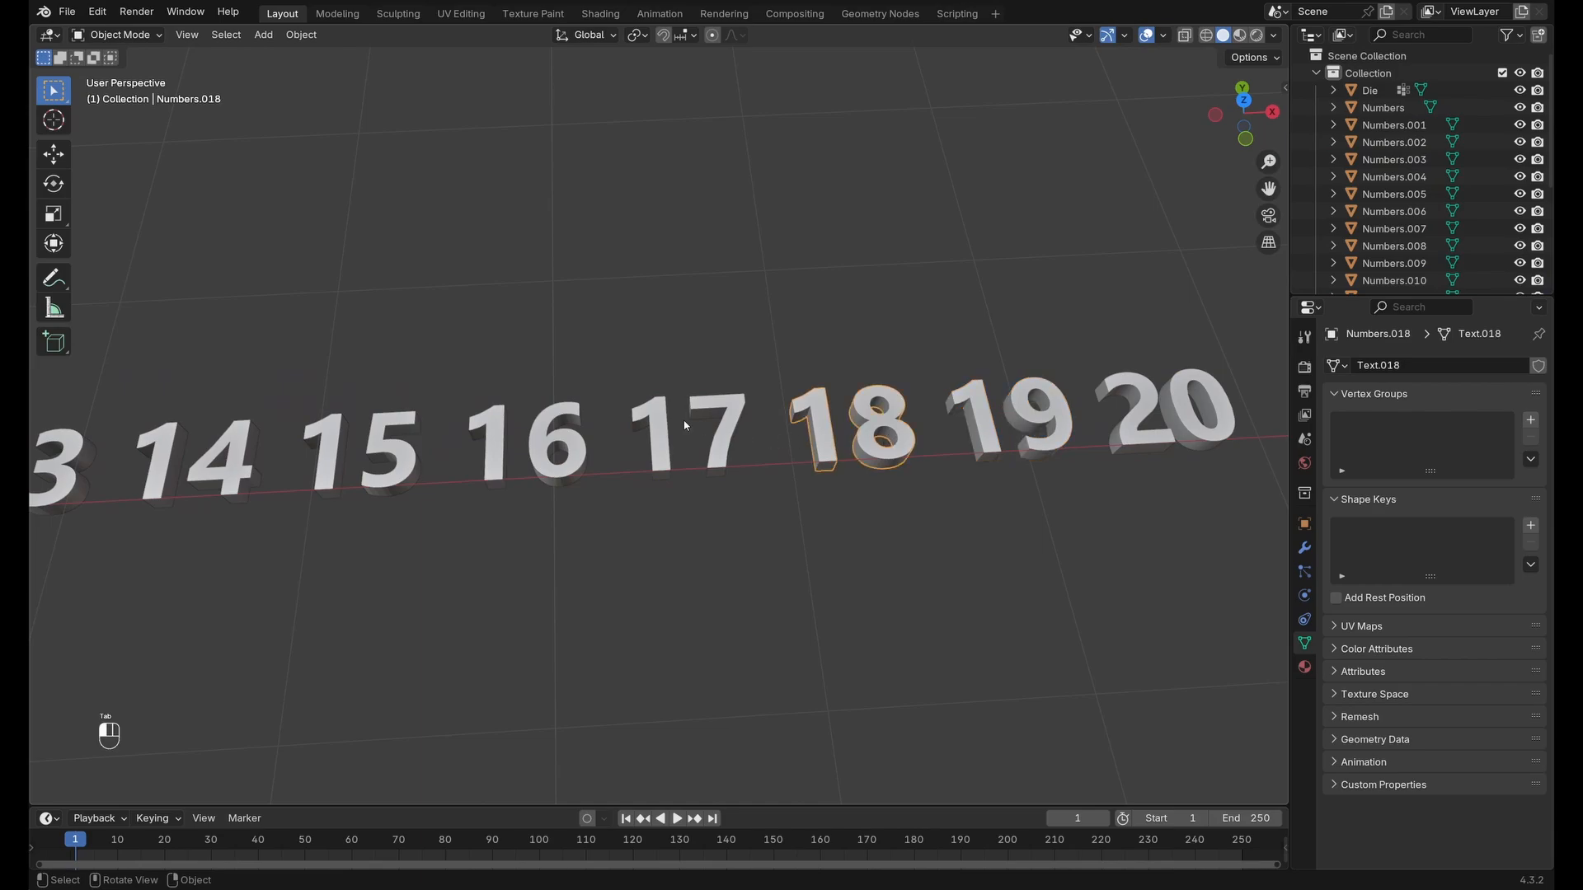
pyautogui.click(693, 433)
pyautogui.click(552, 443)
pyautogui.click(367, 451)
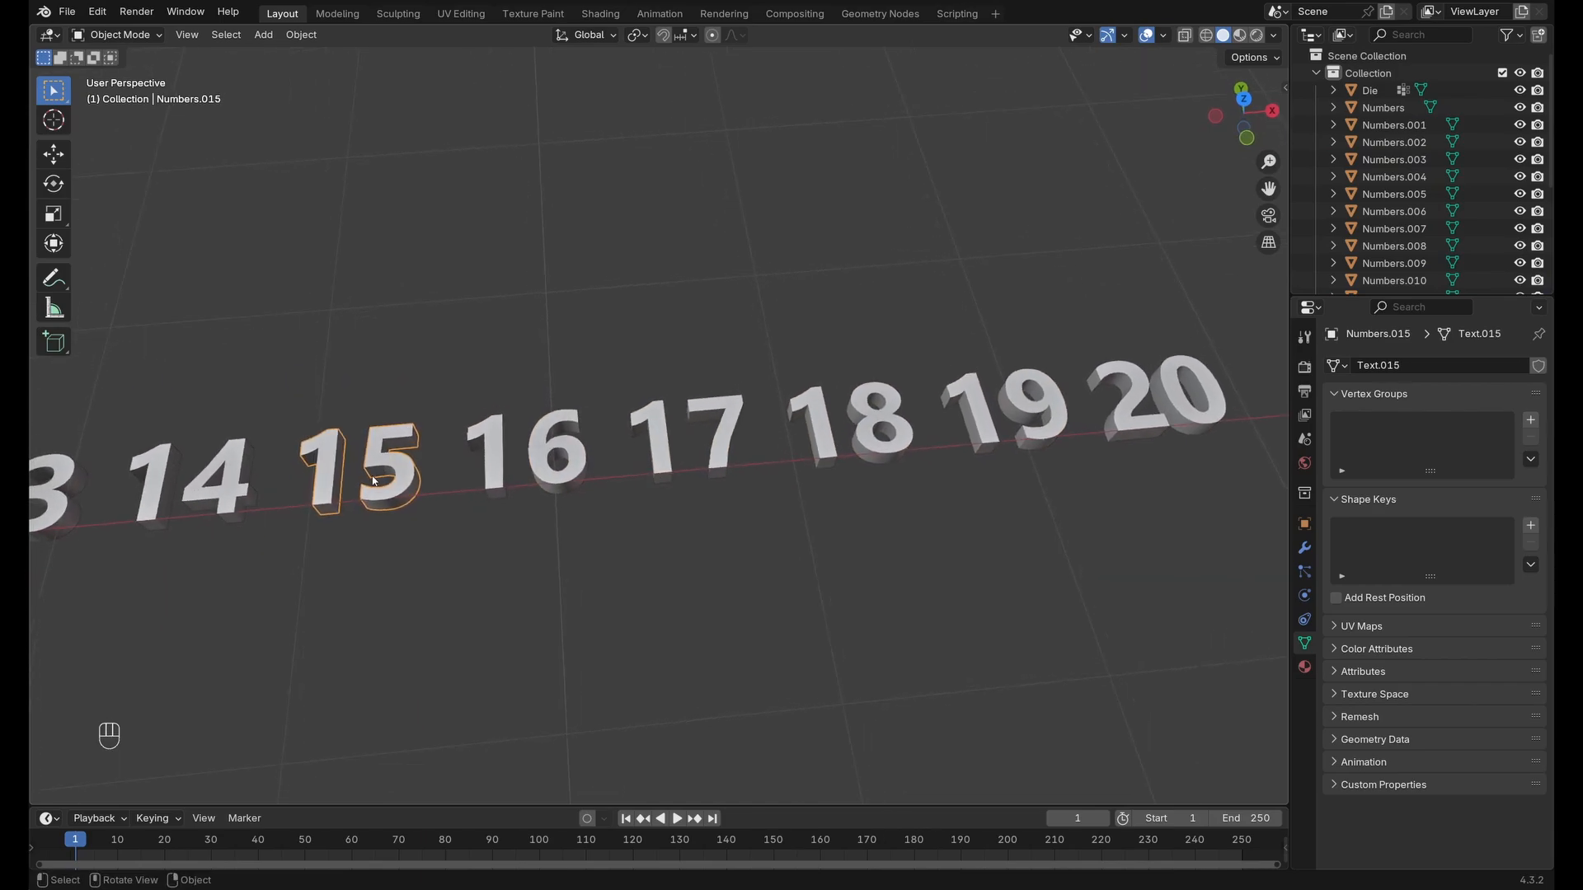
pyautogui.keyDown('shift'); pyautogui.moveTo(329, 462); pyautogui.dragTo(284, 473, button='middle'); pyautogui.keyUp('shift')
pyautogui.scroll(-6, 754, 468)
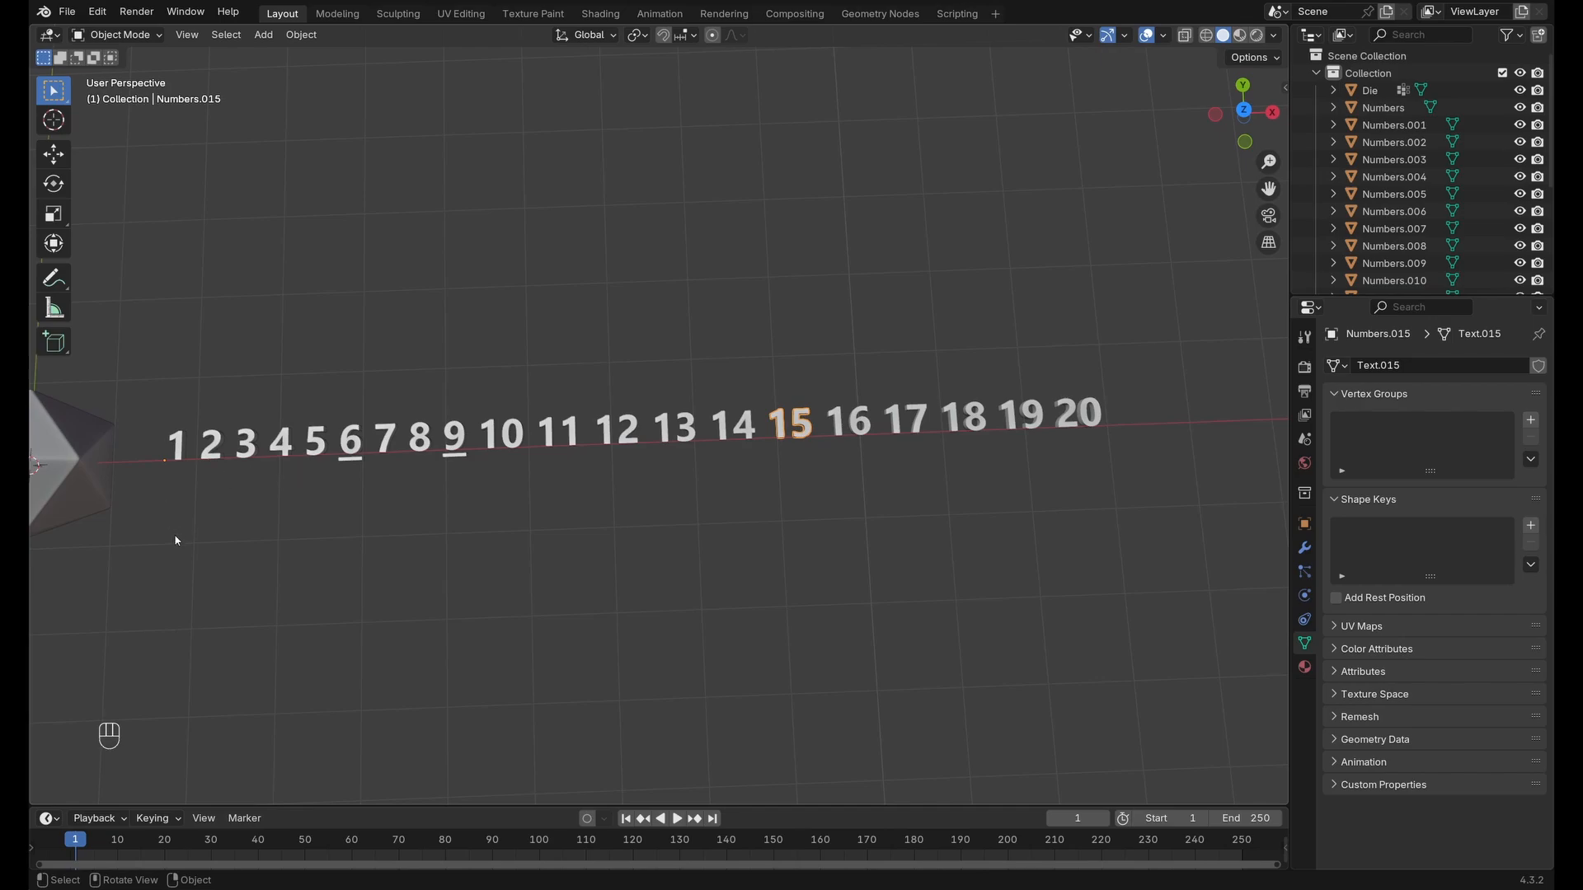
# Compare the number objects in the scene with the object list, checking 1 to 4, 20 and the original Numbers object.
pyautogui.moveTo(165, 524); pyautogui.dragTo(1174, 304)
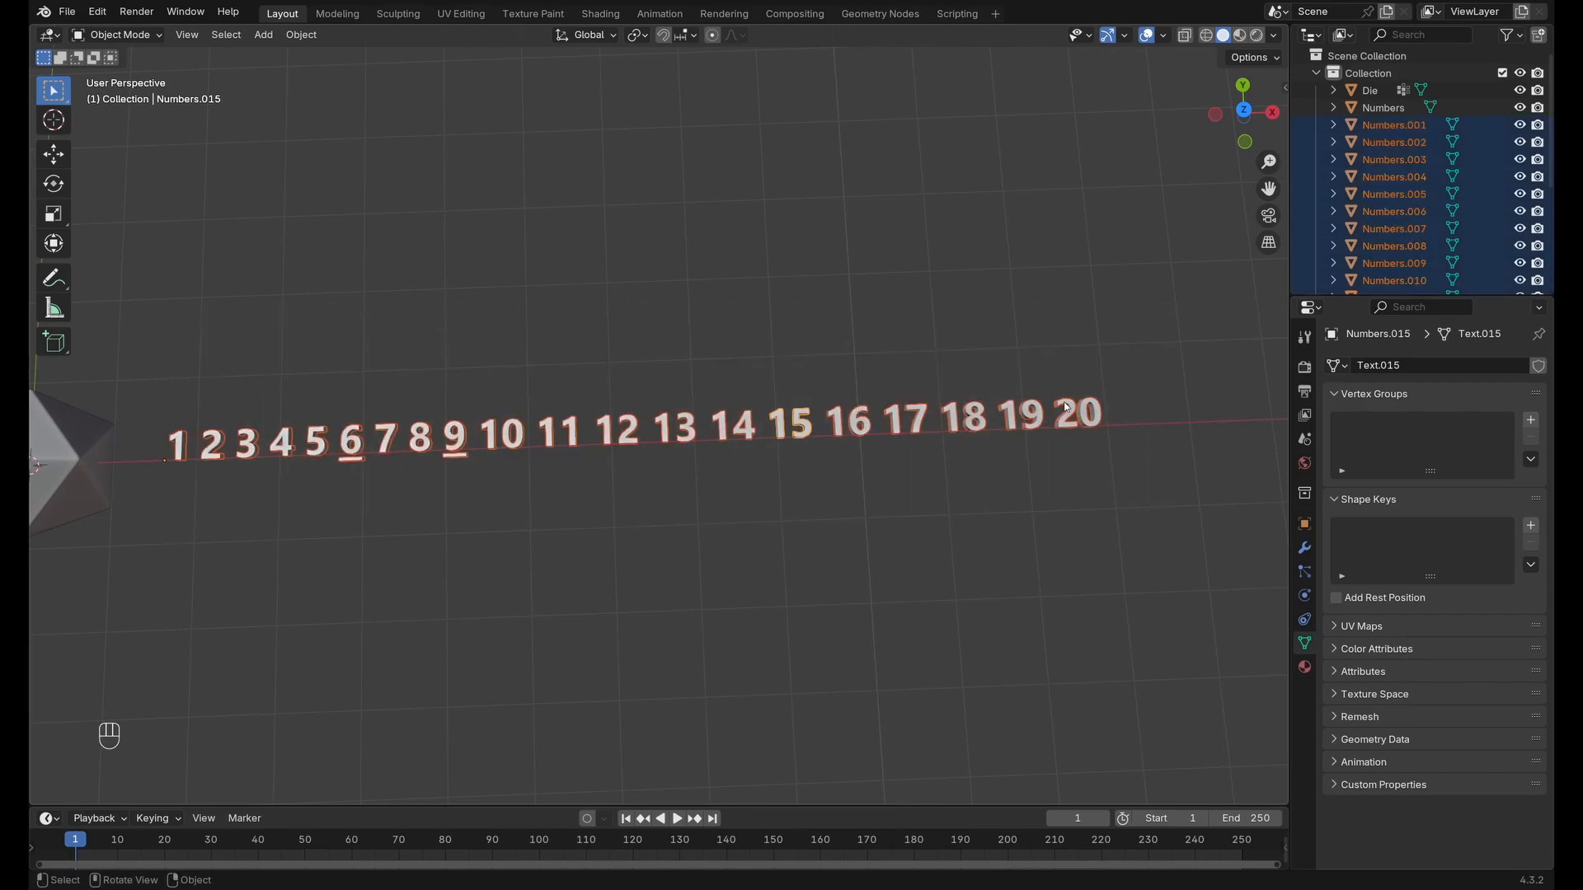
pyautogui.click(220, 404)
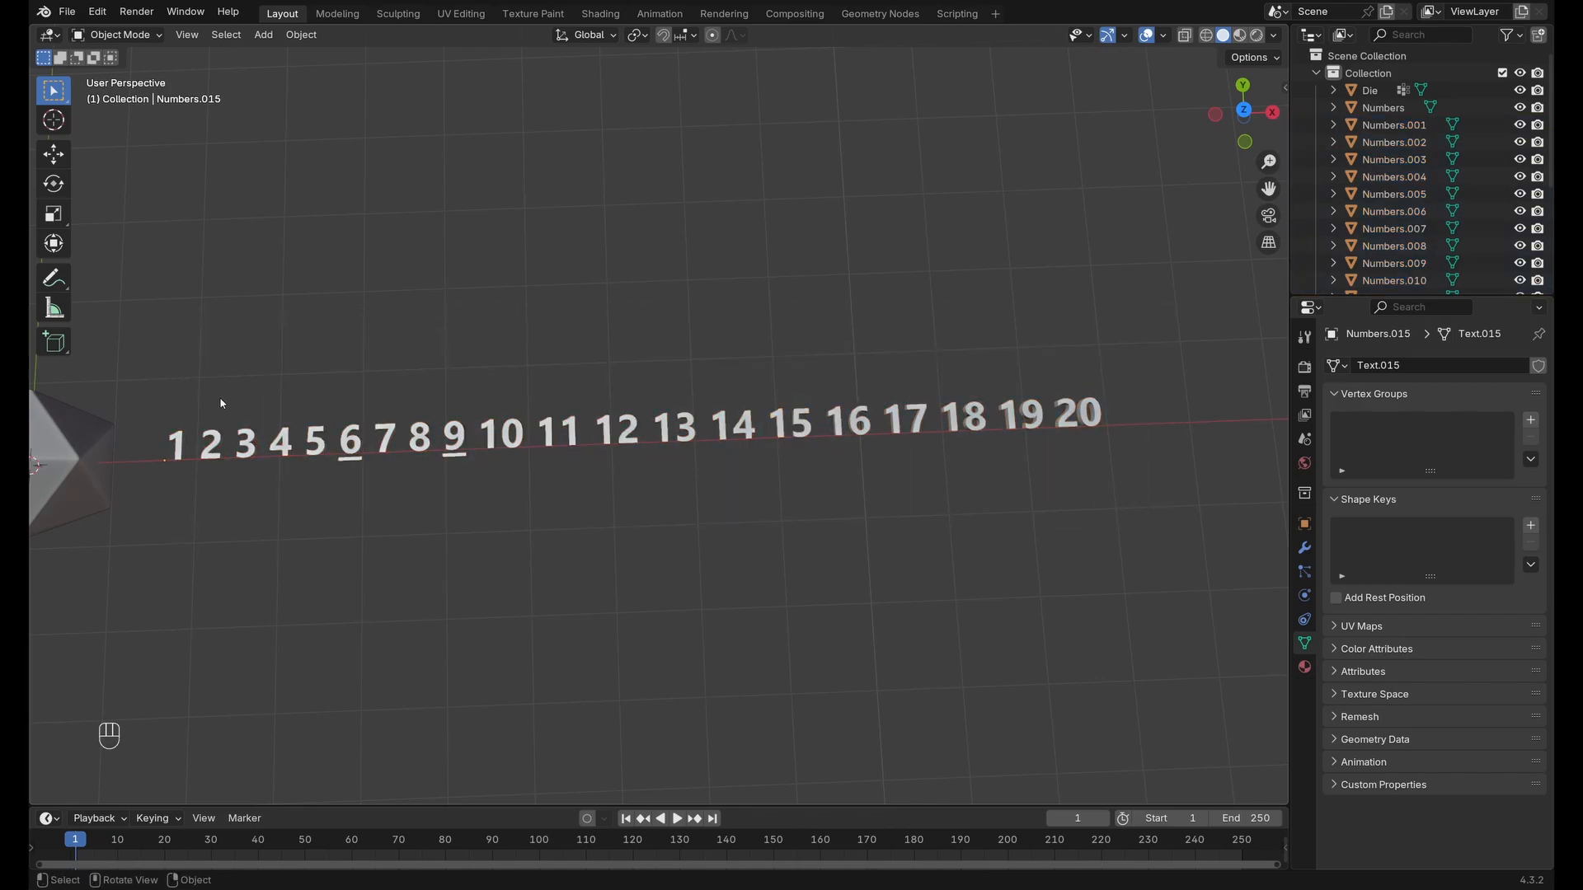
pyautogui.click(174, 446)
pyautogui.click(211, 446)
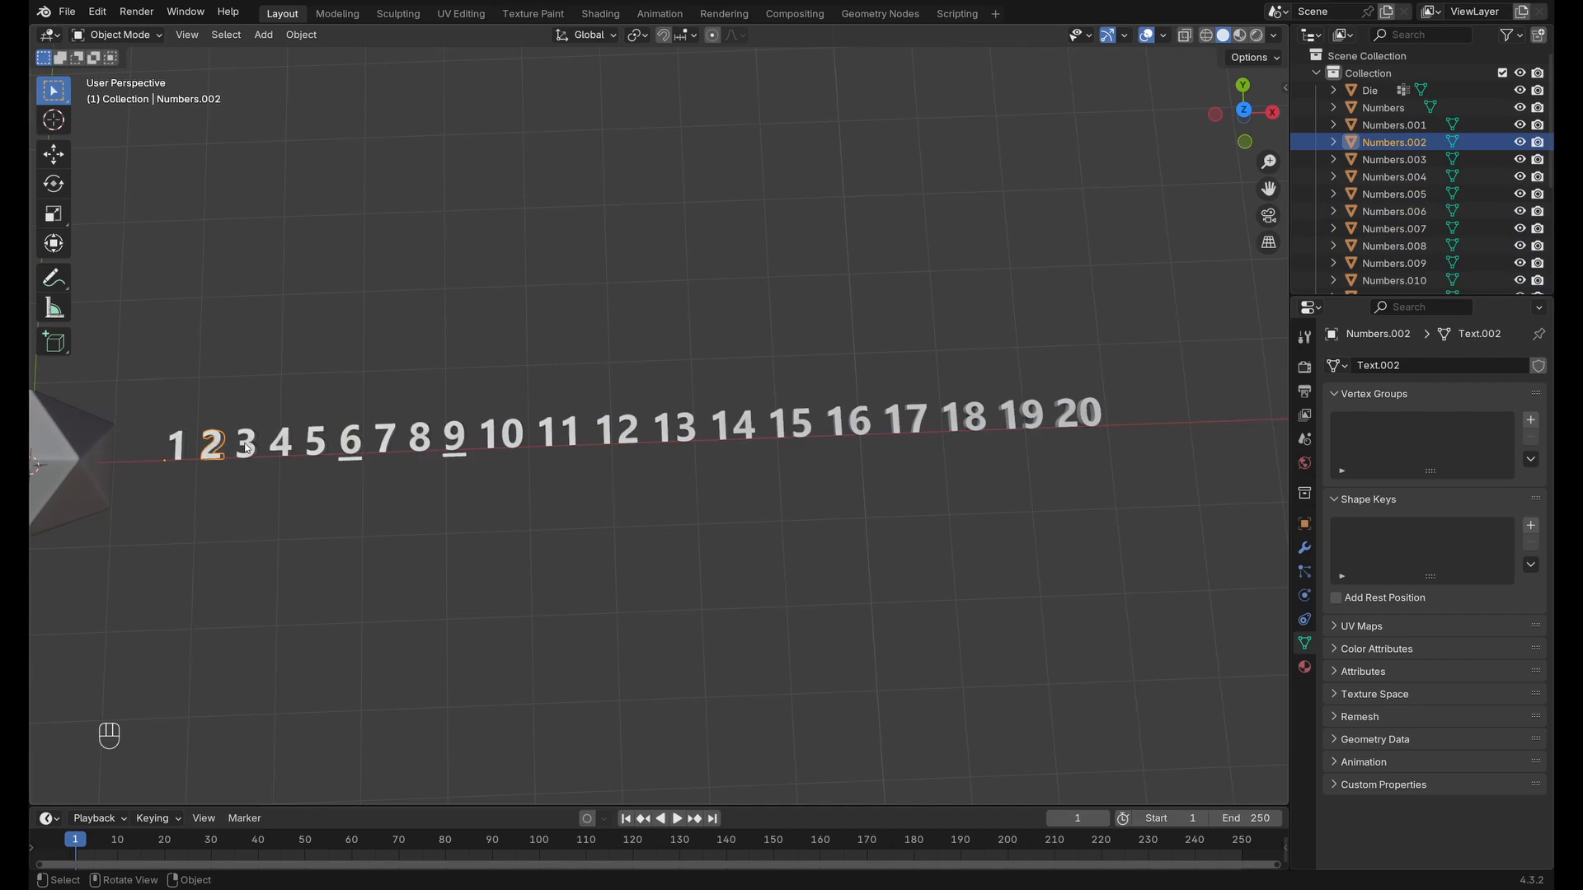
pyautogui.click(247, 448)
pyautogui.click(283, 446)
pyautogui.click(1078, 412)
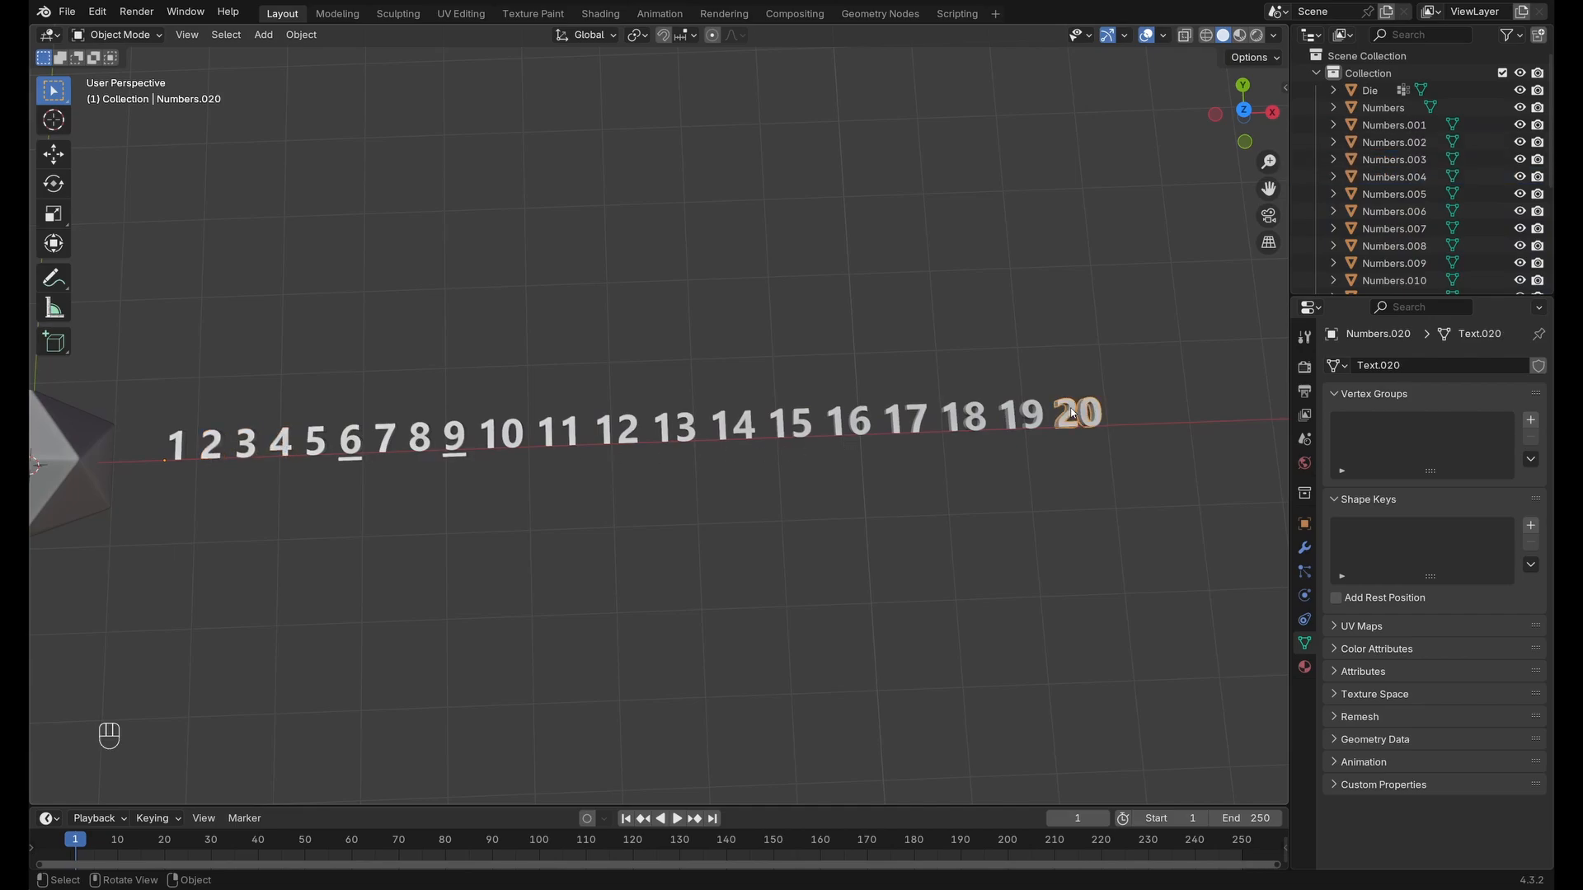
pyautogui.scroll(-5, 1429, 208)
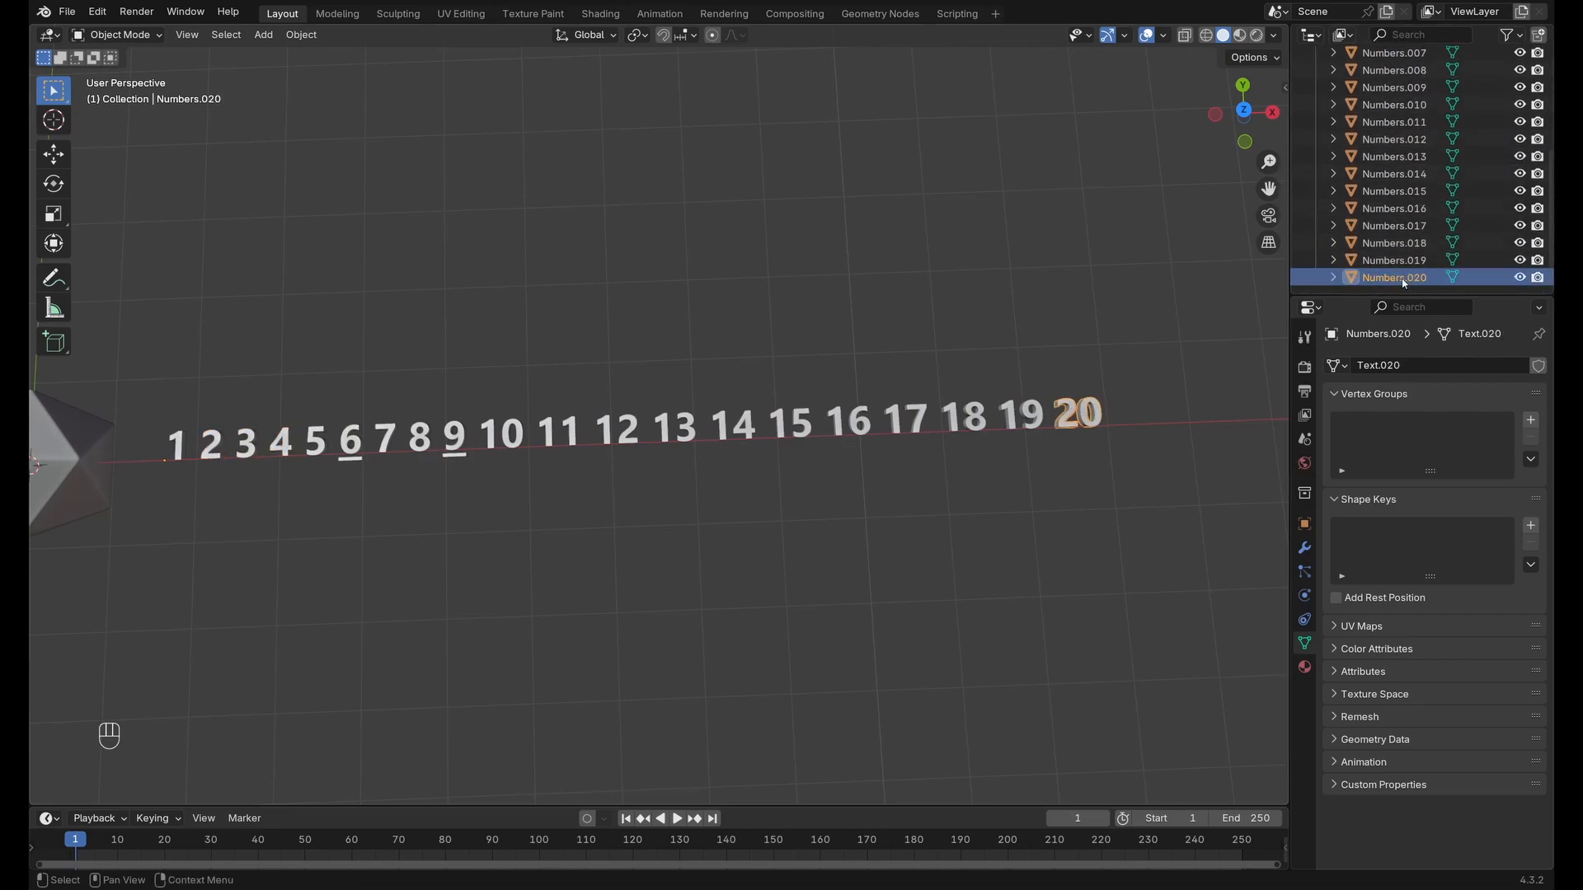
pyautogui.scroll(5, 1414, 251)
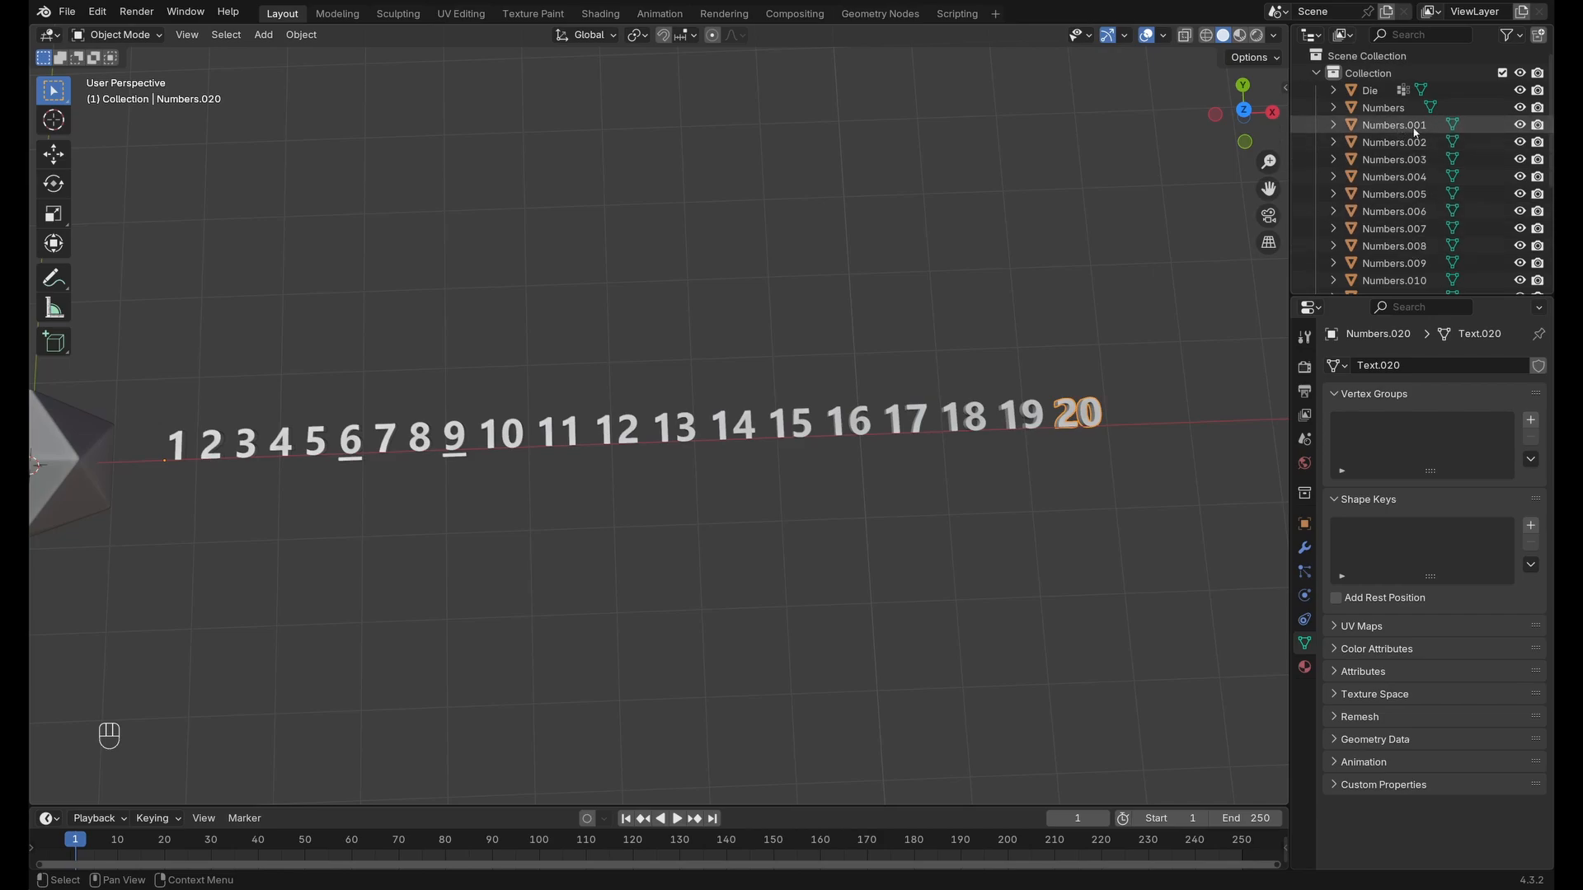
pyautogui.scroll(-5, 1413, 247)
pyautogui.scroll(5, 1413, 239)
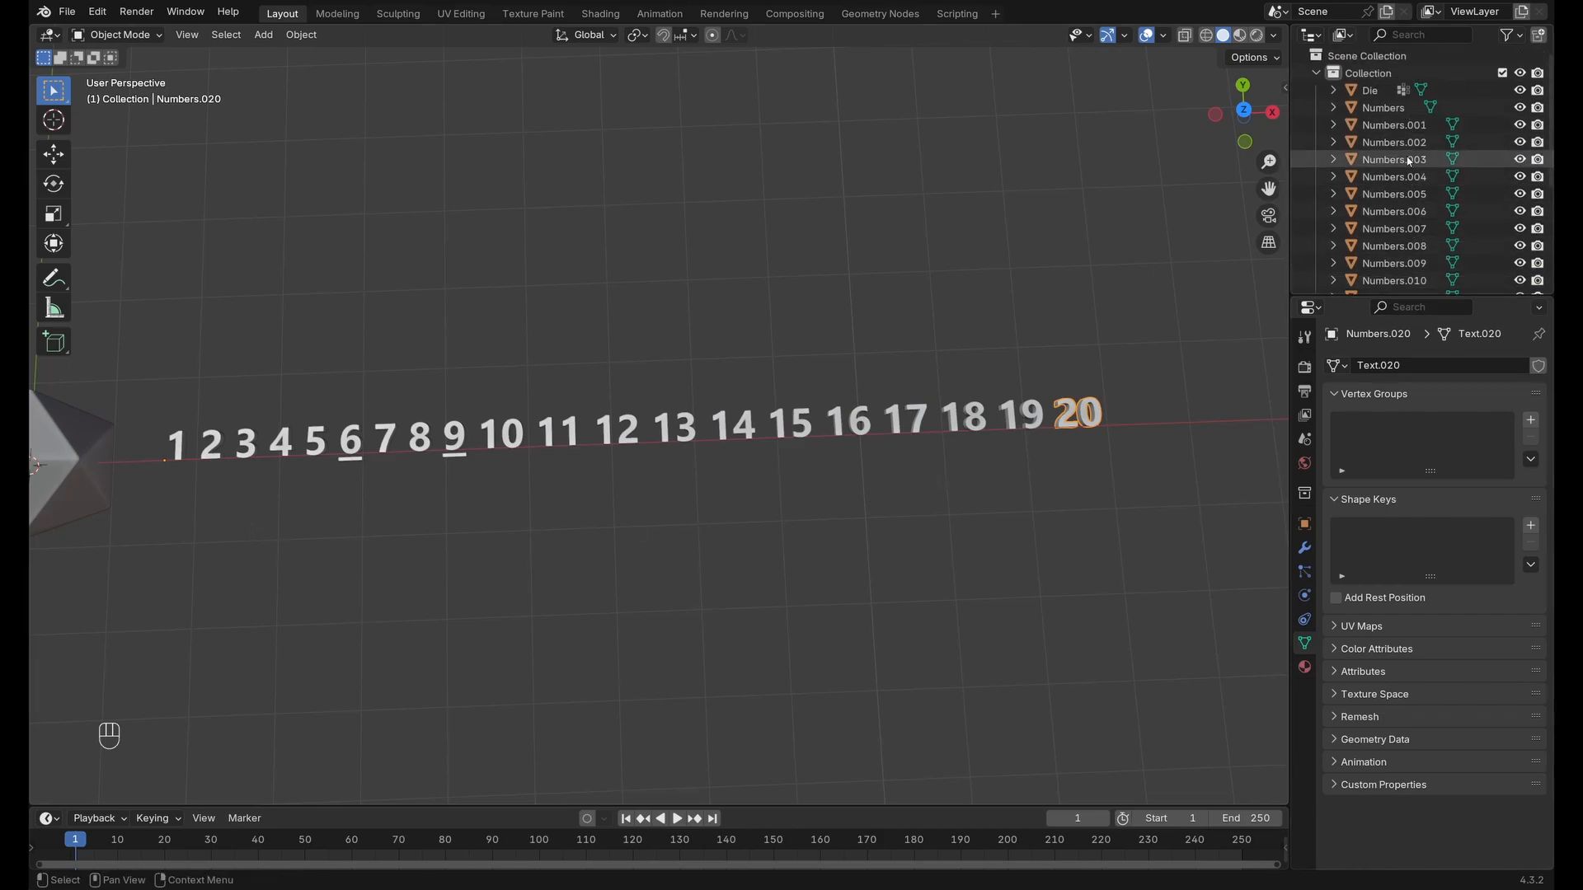
pyautogui.moveTo(164, 492); pyautogui.dragTo(1128, 331)
pyautogui.moveTo(900, 252); pyautogui.dragTo(898, 258, button='middle')
# Delete the leftover original Numbers object from the scene.
pyautogui.click(1393, 111)
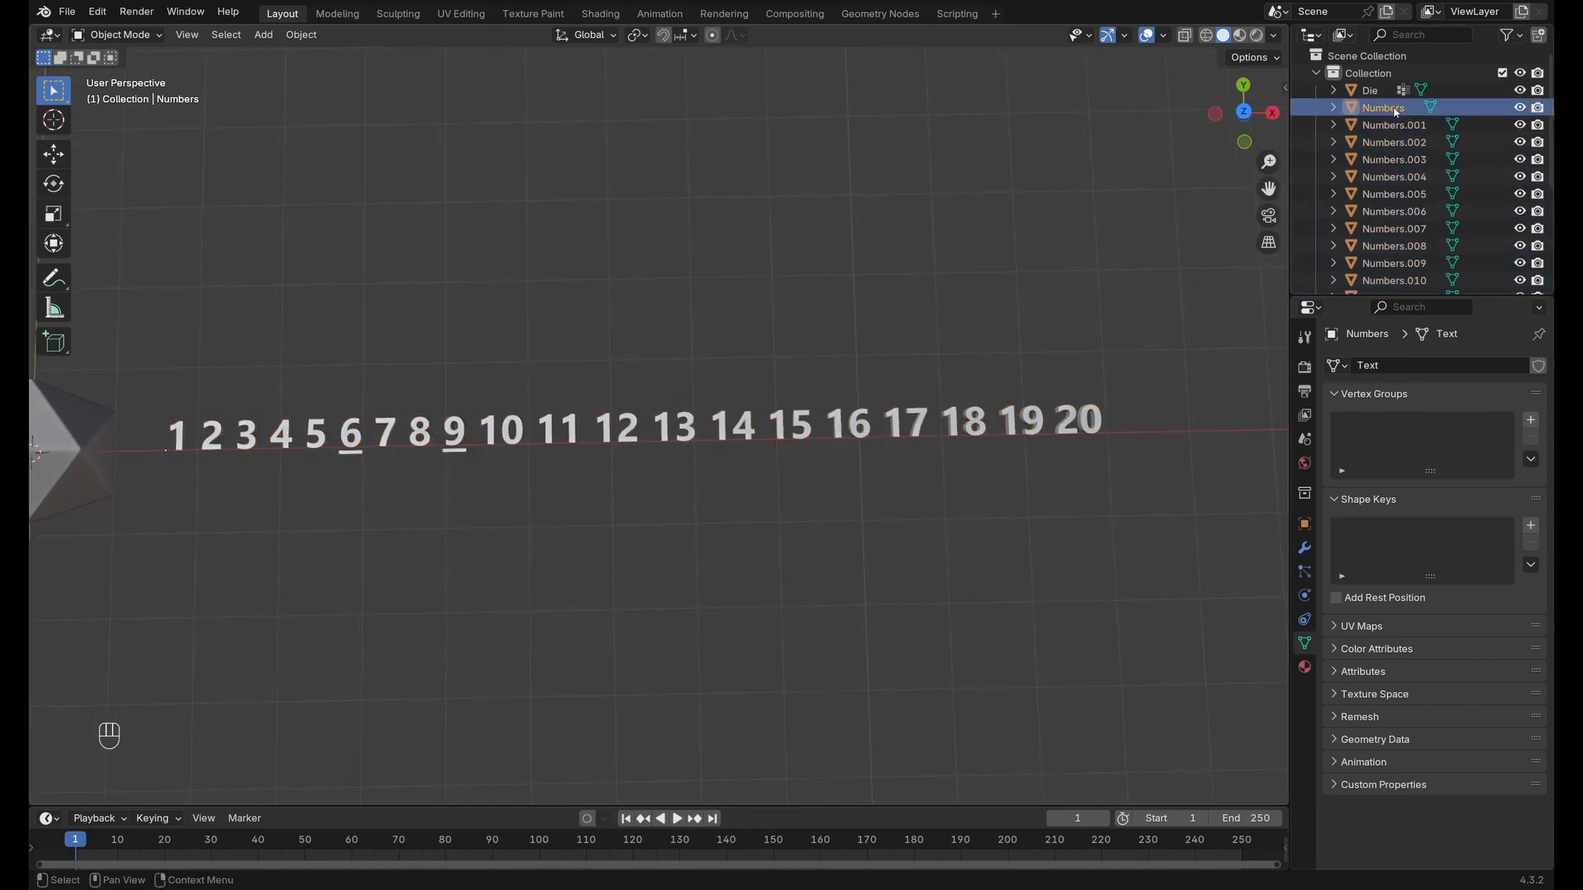
pyautogui.moveTo(994, 400)
pyautogui.mouseDown(button='middle')
pyautogui.moveTo(989, 360)
pyautogui.moveTo(1001, 365)
pyautogui.moveTo(975, 406)
pyautogui.mouseUp(button='middle')
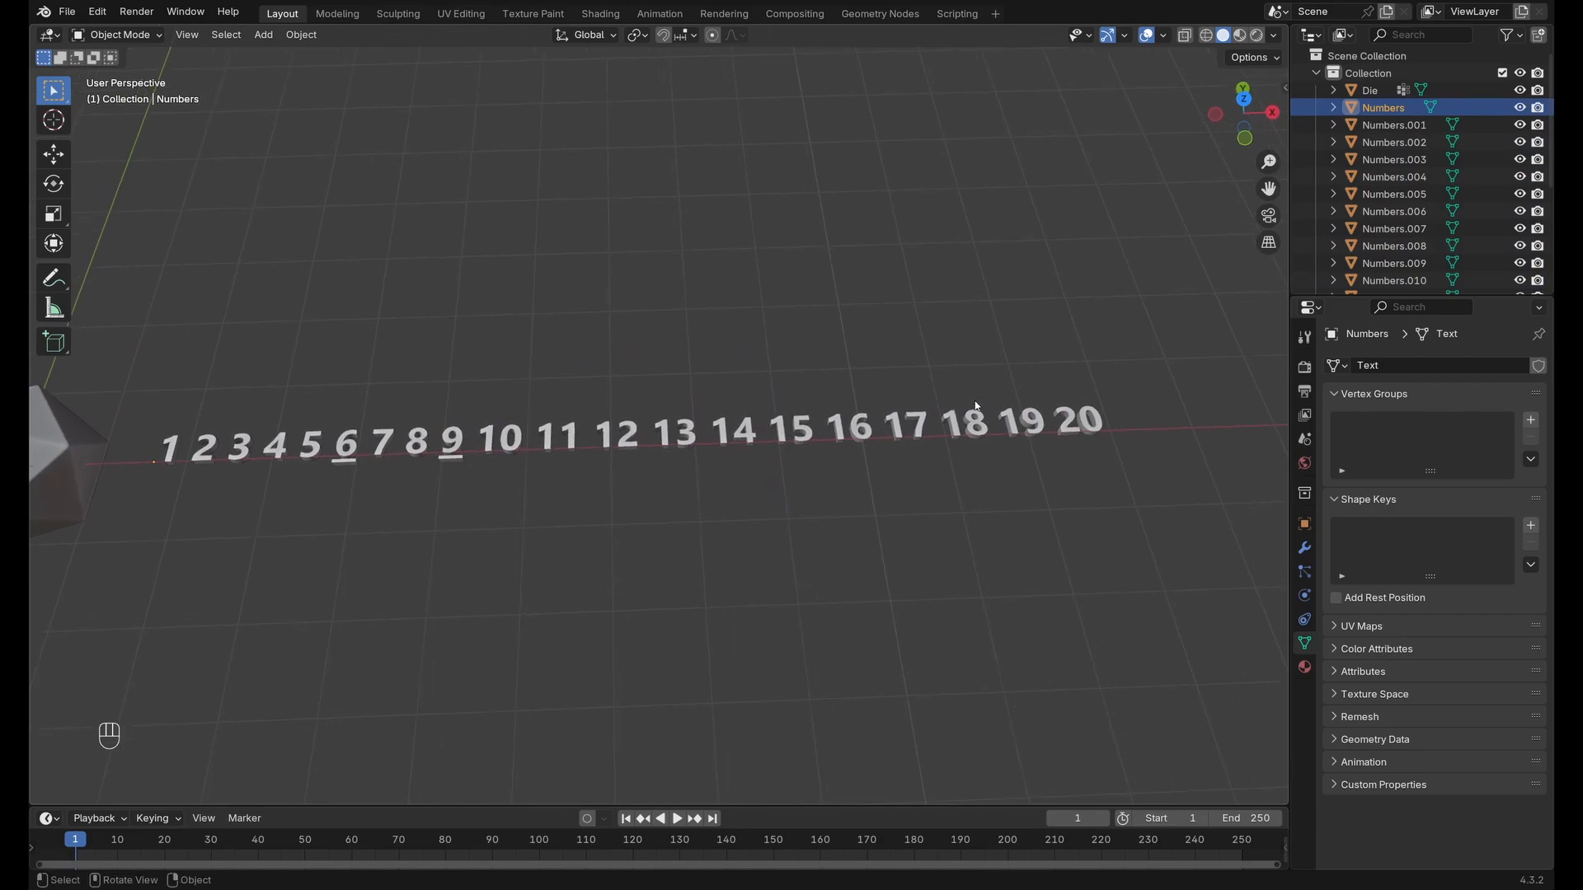
pyautogui.press('x')
pyautogui.click(976, 325)
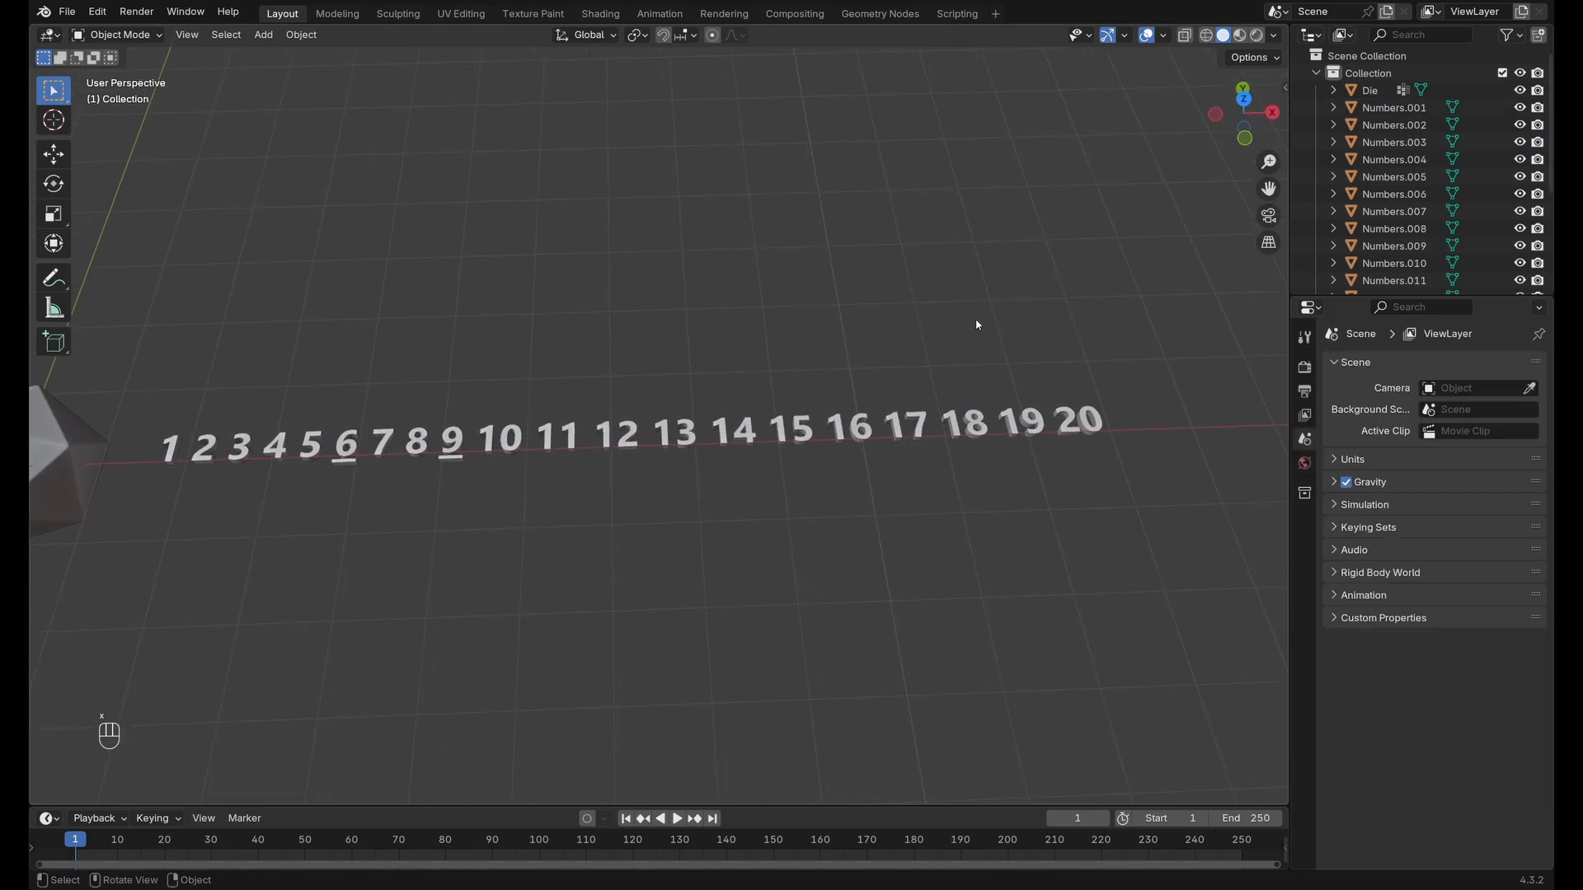
# Move all 20 number objects into a new collection named Numbers.
pyautogui.scroll(-1, 798, 526)
pyautogui.moveTo(231, 491); pyautogui.dragTo(1080, 339)
pyautogui.press('m')
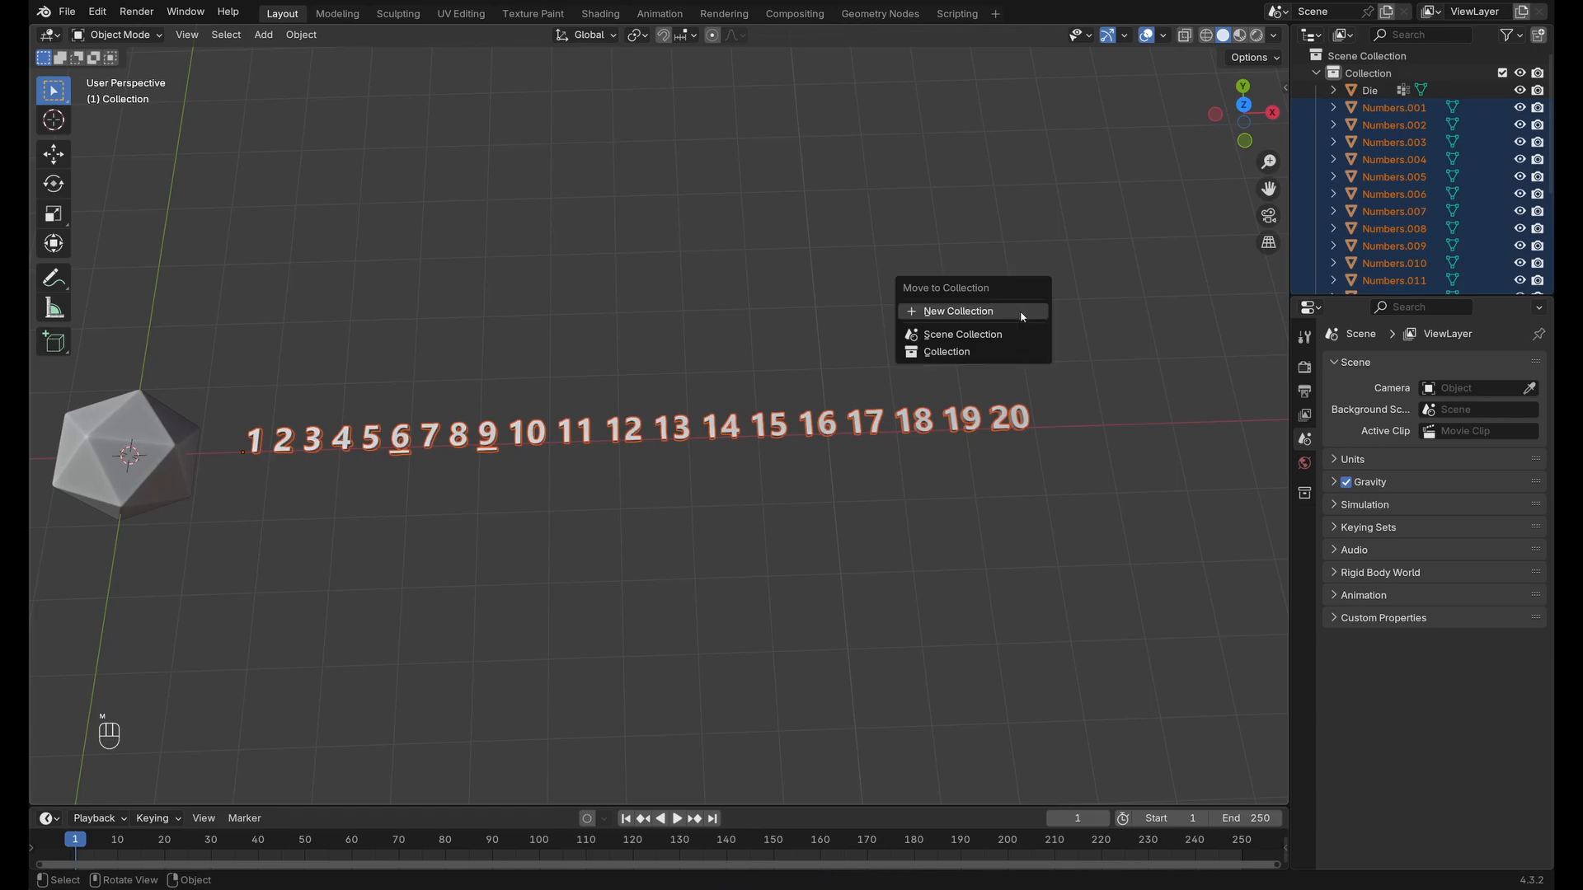
pyautogui.click(1022, 317)
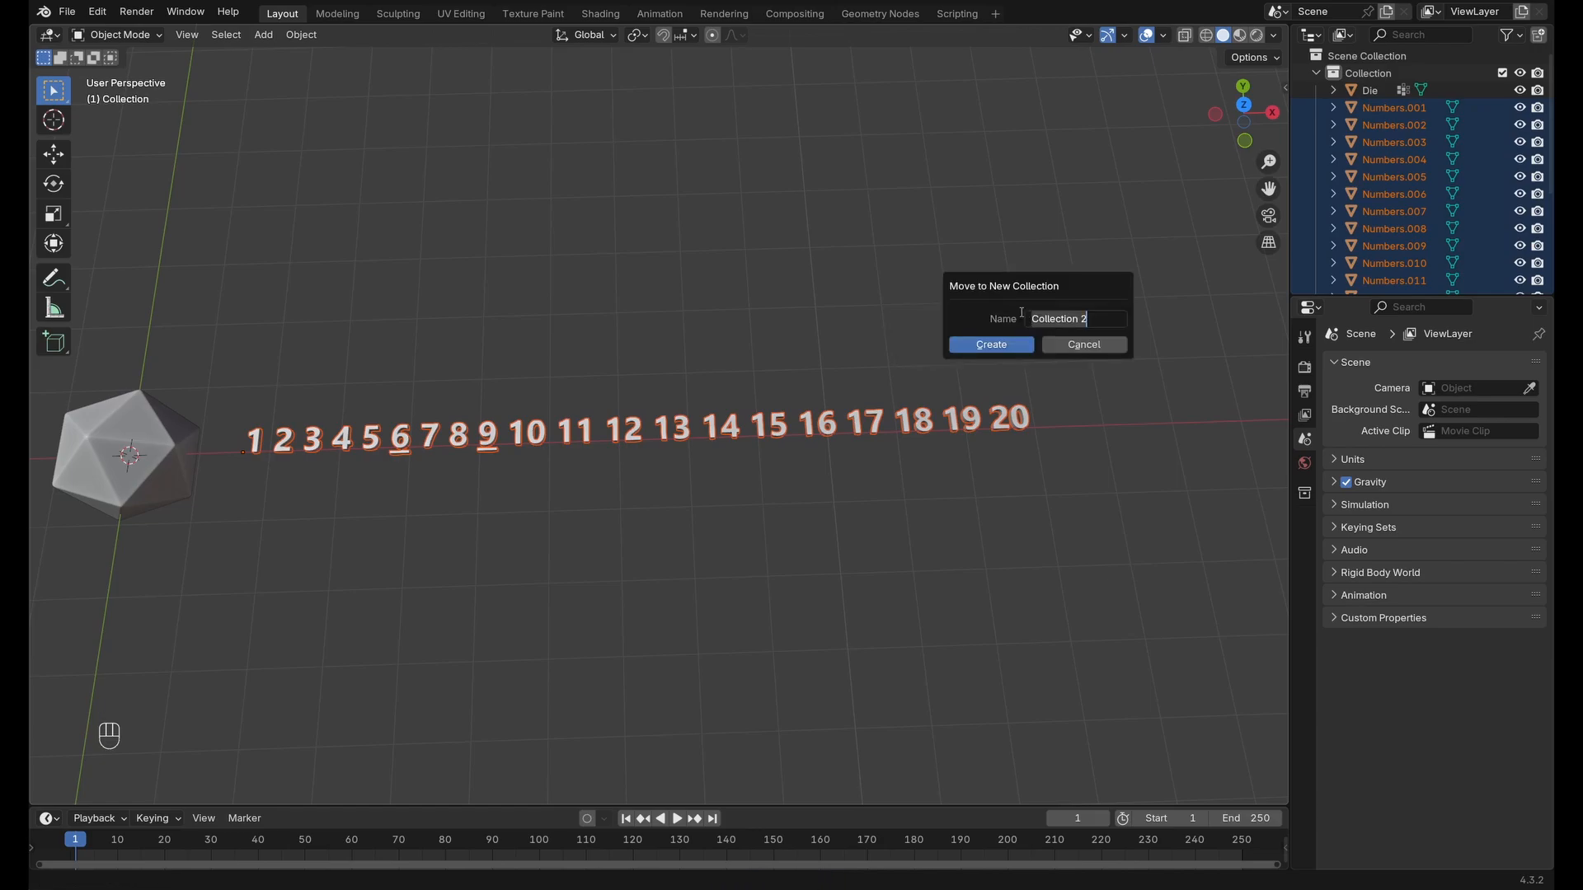
pyautogui.write('Numbers')
pyautogui.press('Return')
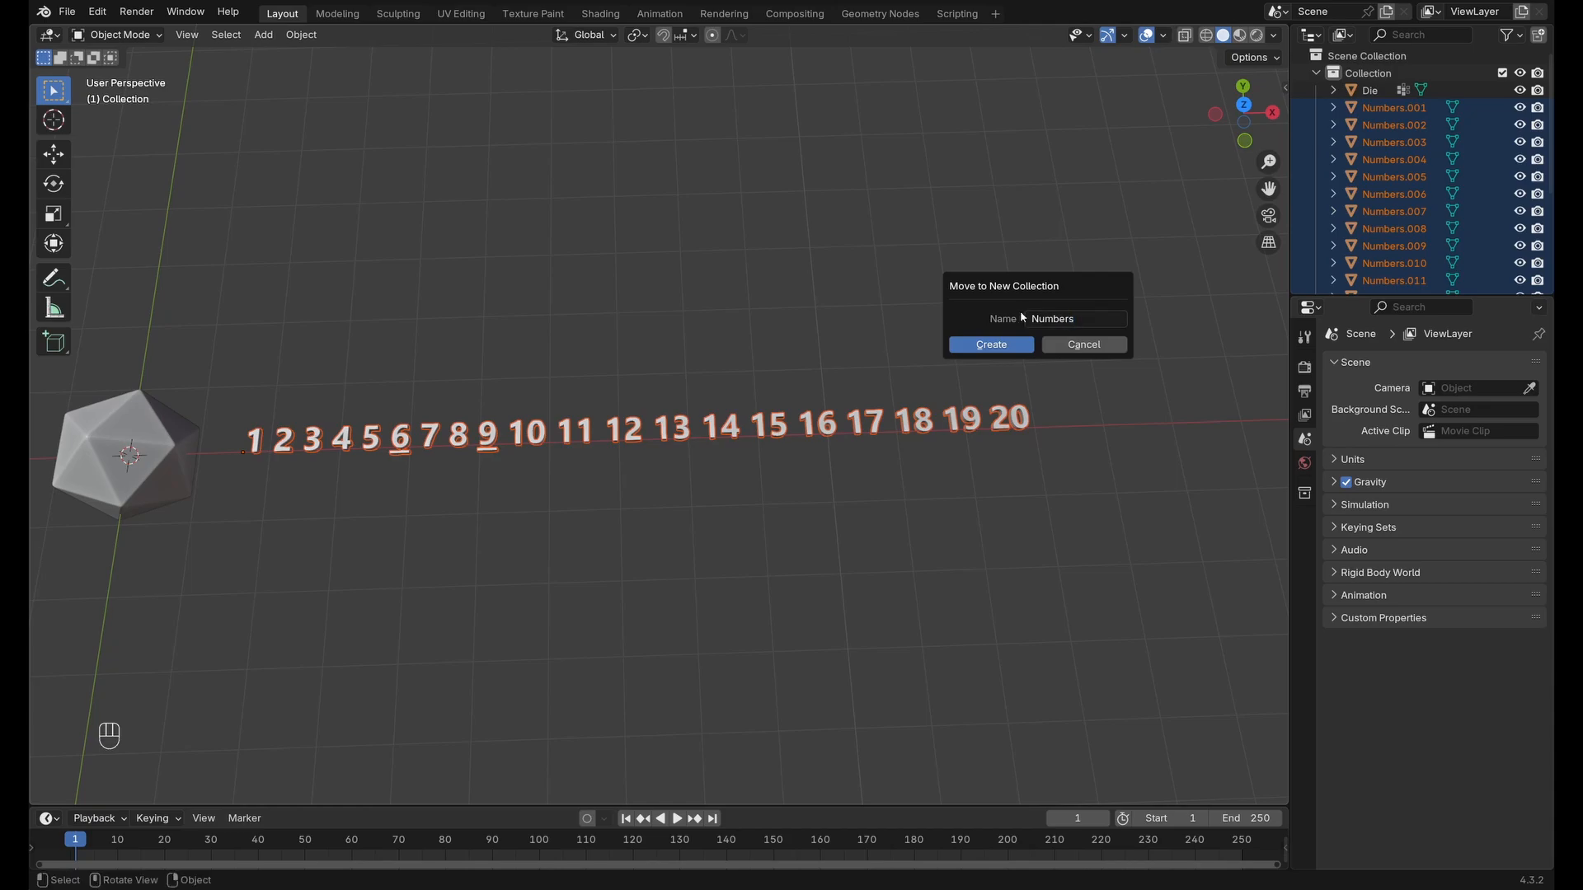
pyautogui.click(990, 345)
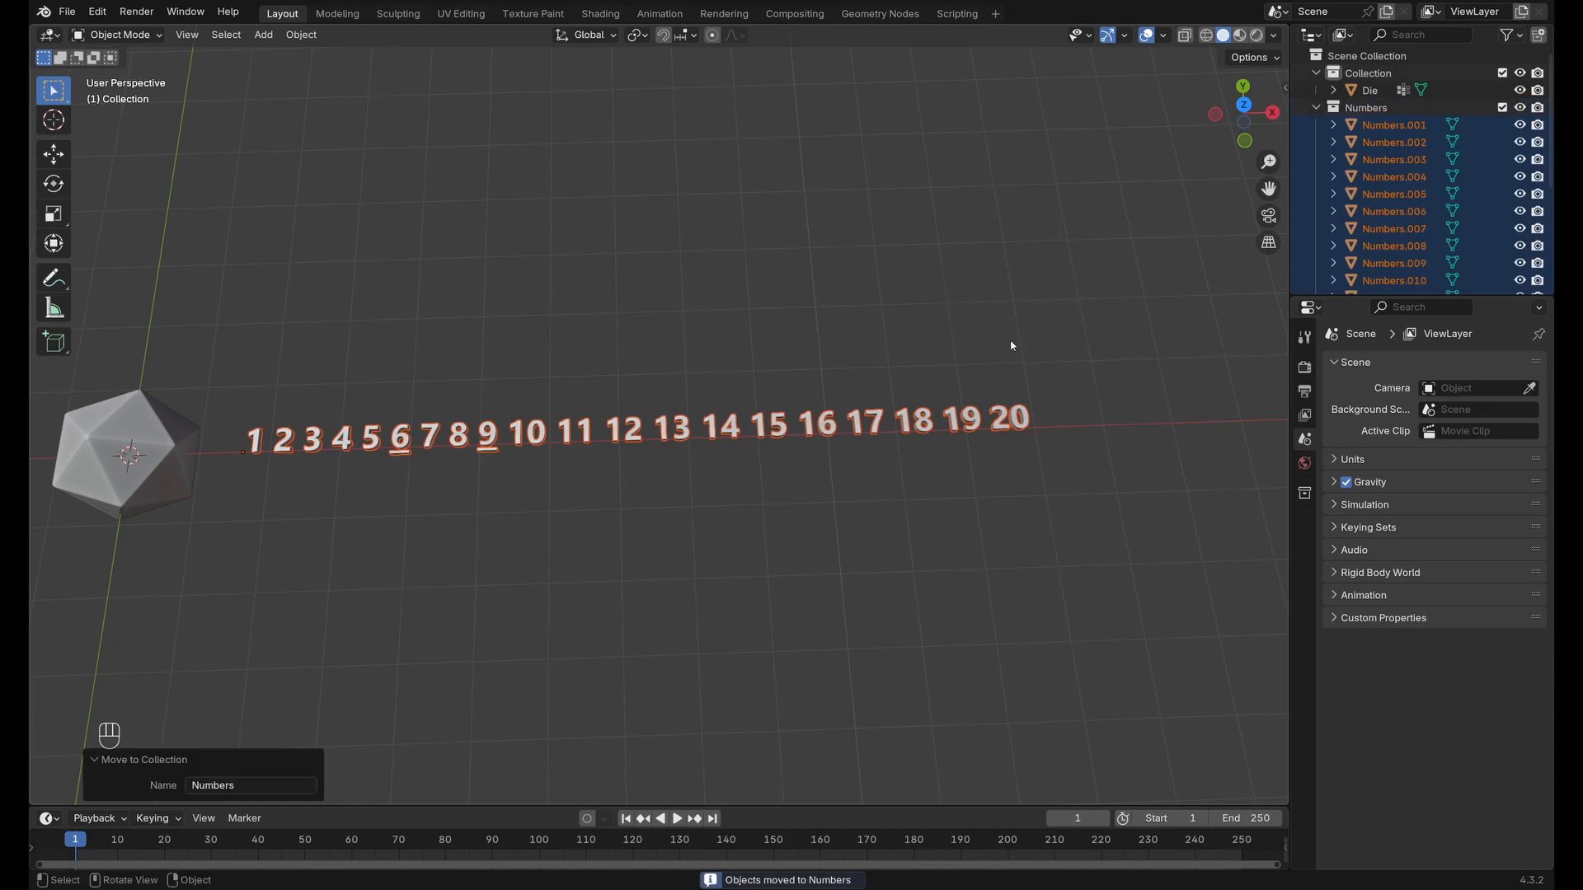
pyautogui.hotkey('alt', 'Home')
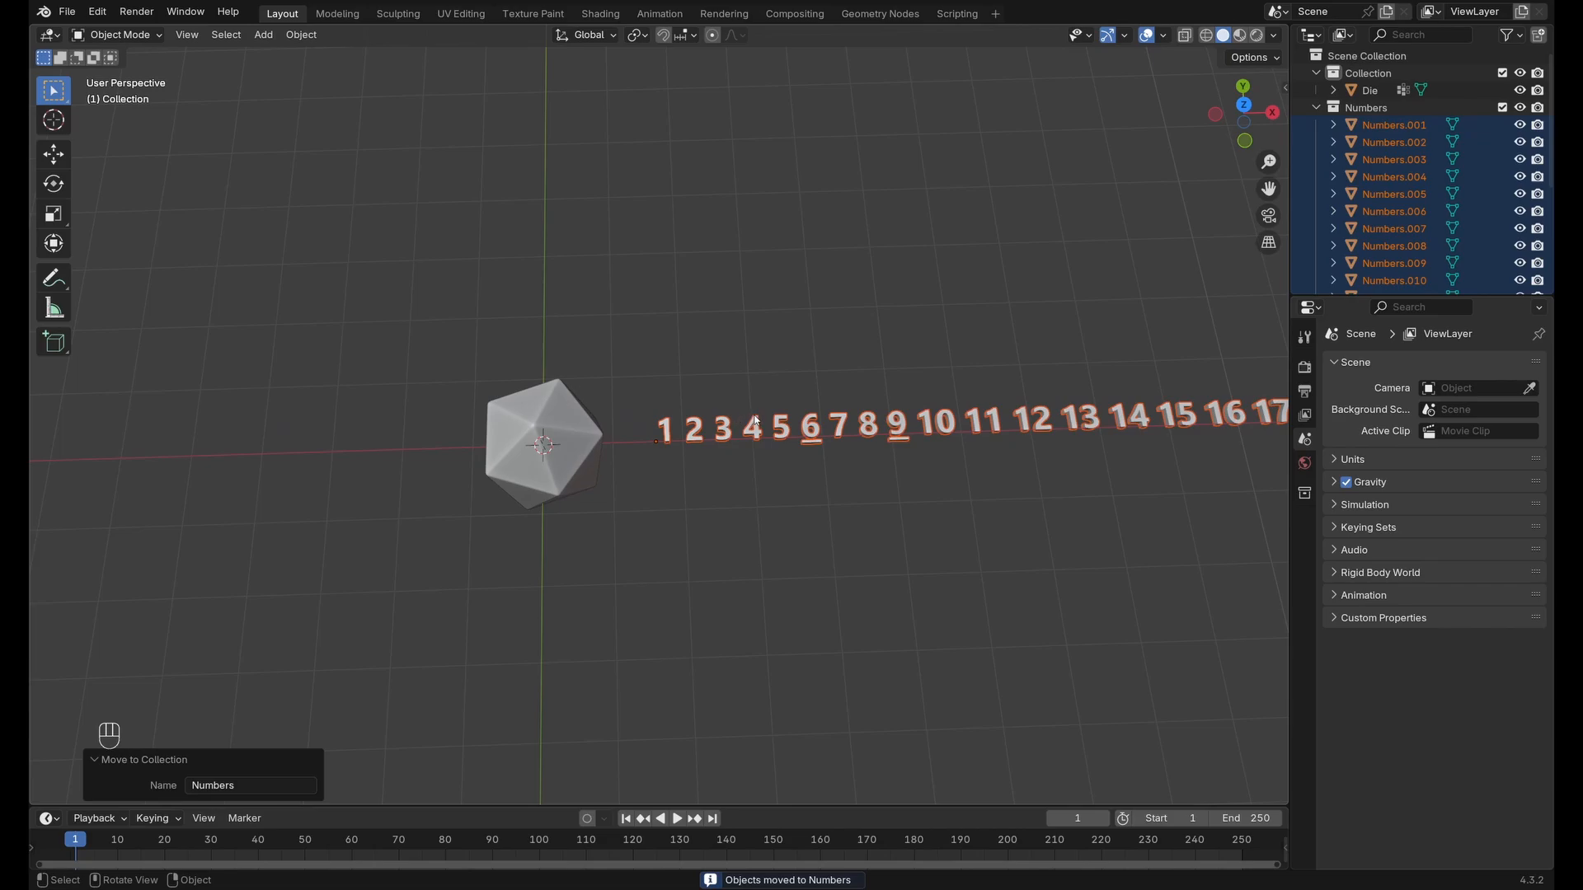
# Select all 20 number objects and set each one's origin to its geometry.
pyautogui.press('KP_Decimal')
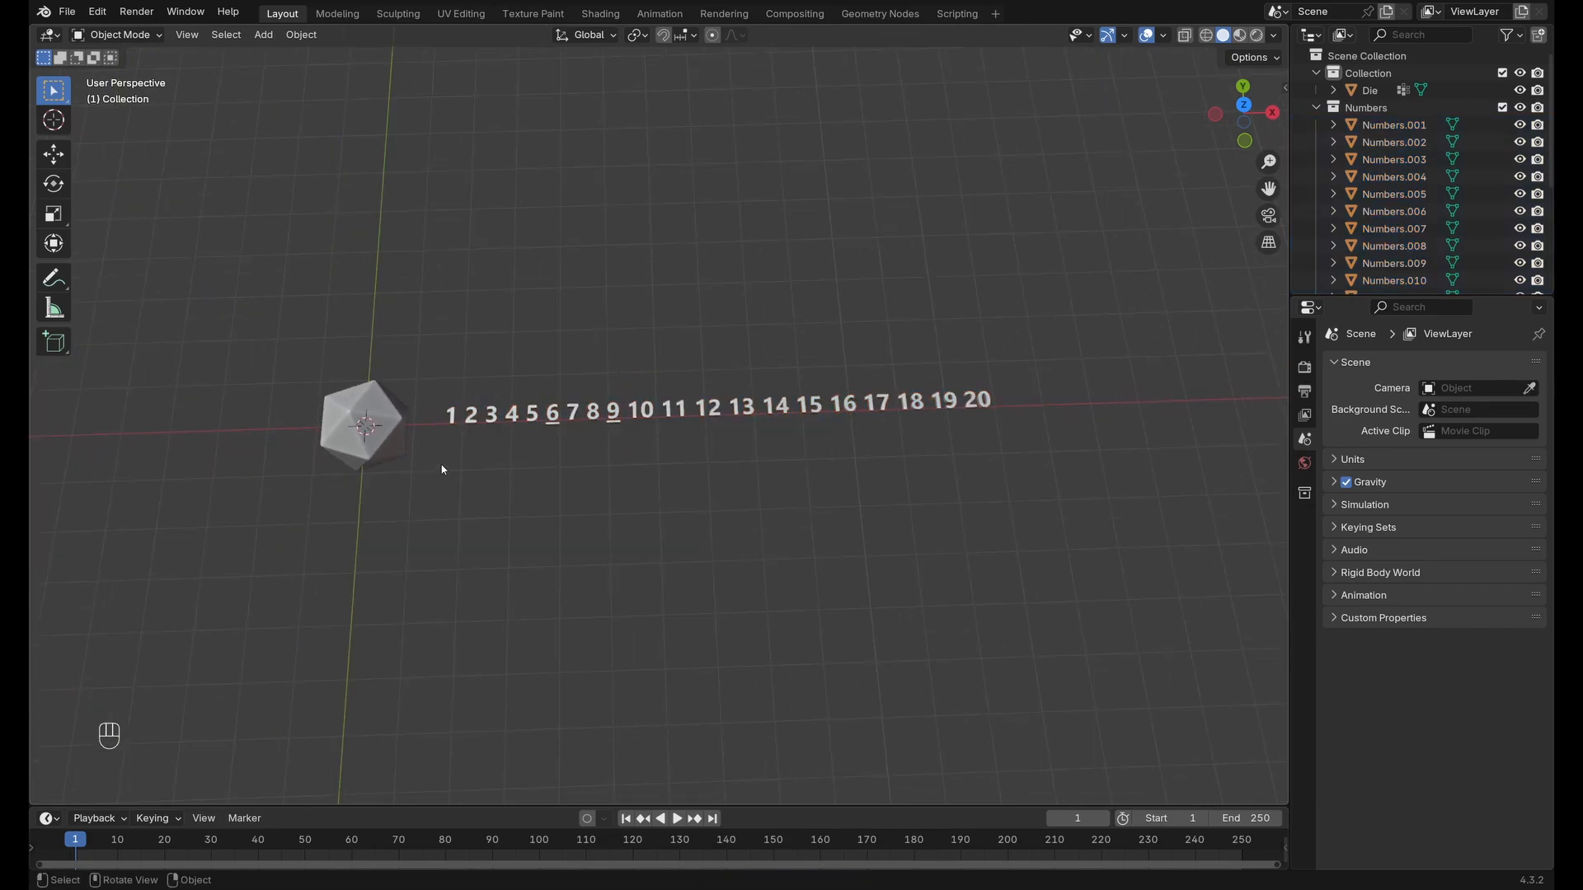
pyautogui.moveTo(445, 466); pyautogui.dragTo(1044, 309)
pyautogui.moveTo(1024, 311); pyautogui.dragTo(979, 254, button='middle')
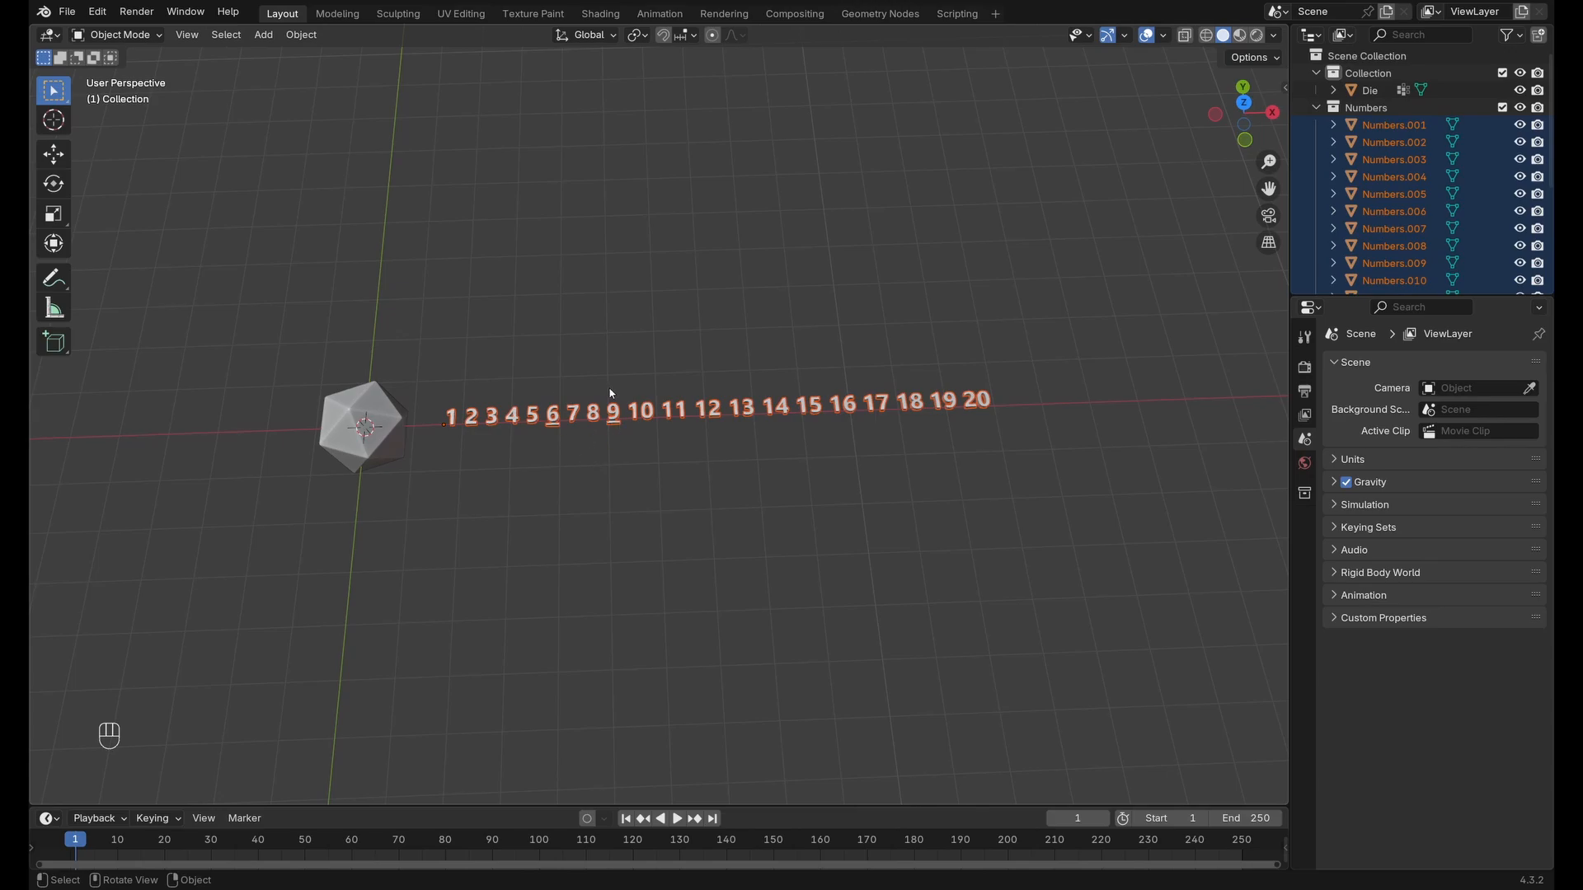
pyautogui.scroll(3, 611, 395)
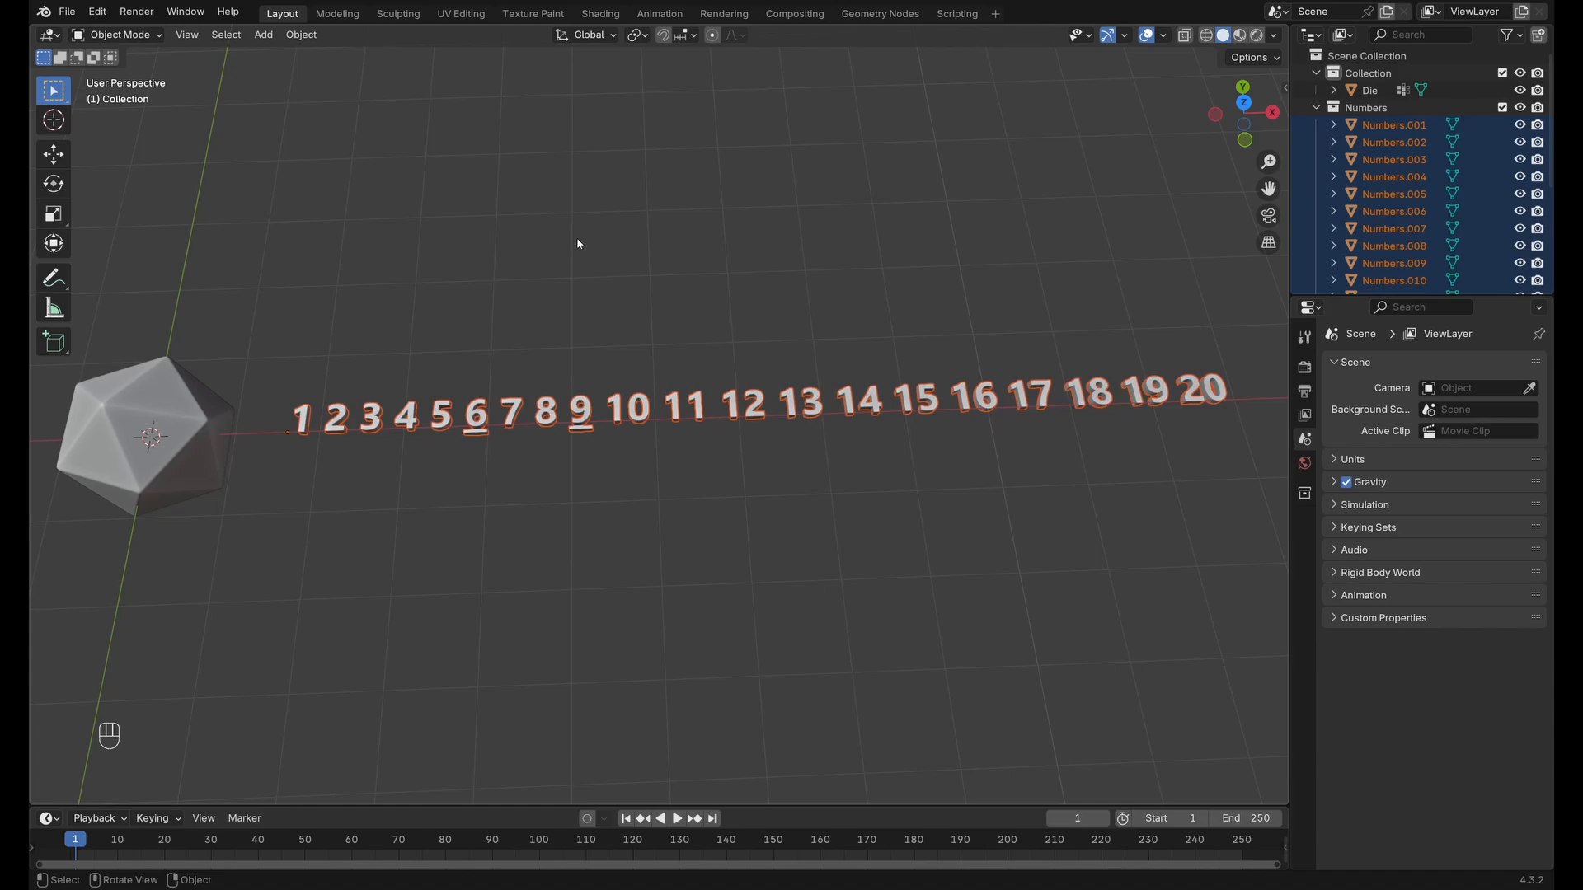
pyautogui.click(302, 34)
pyautogui.moveTo(346, 71)
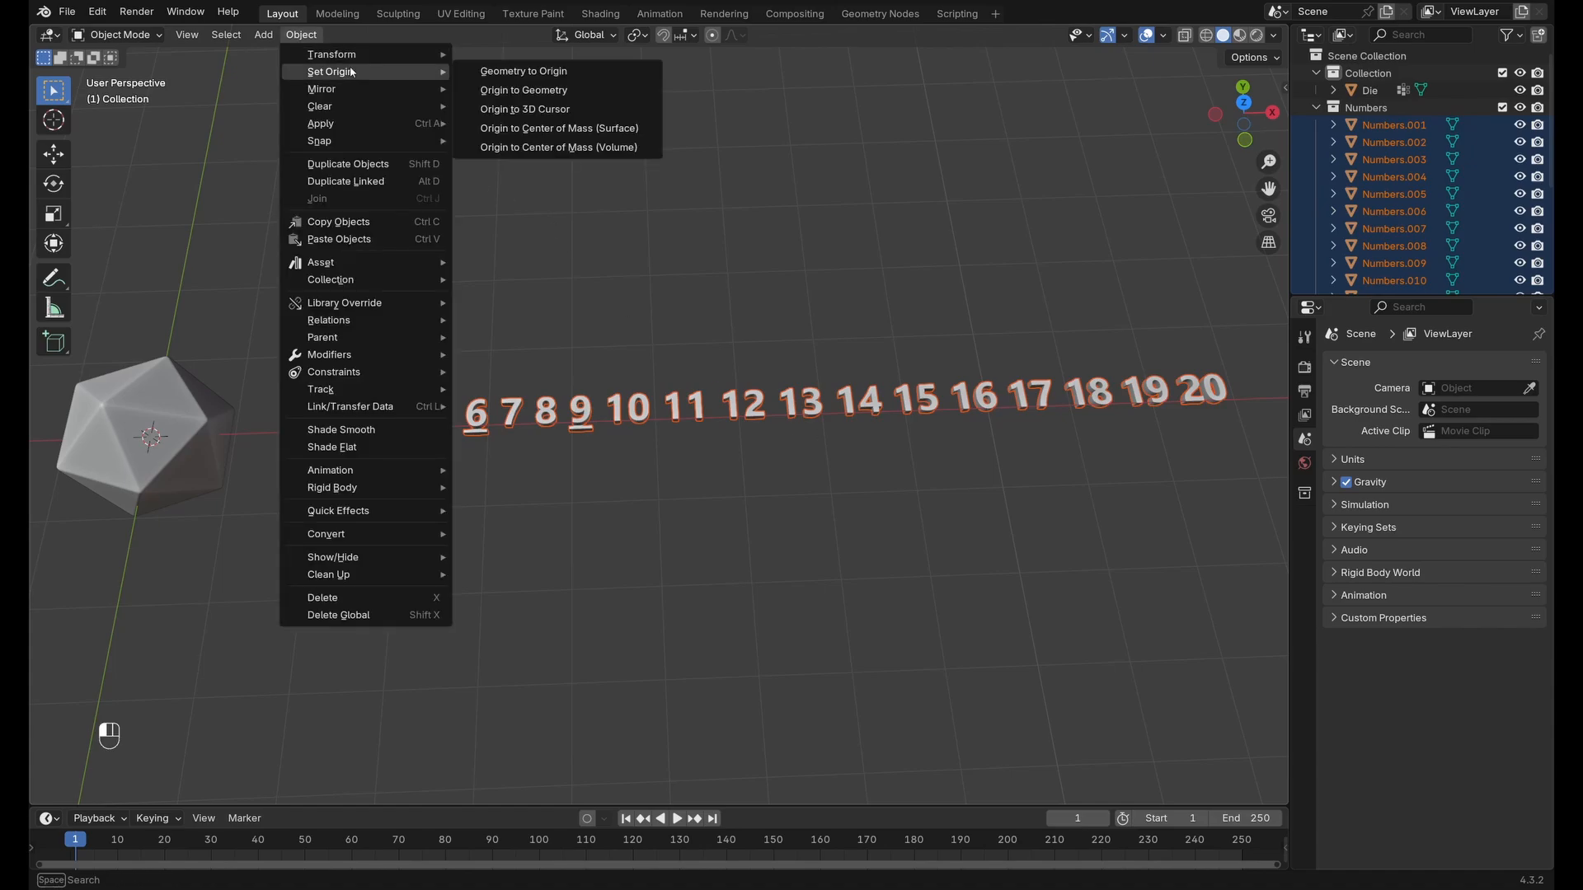
pyautogui.click(560, 93)
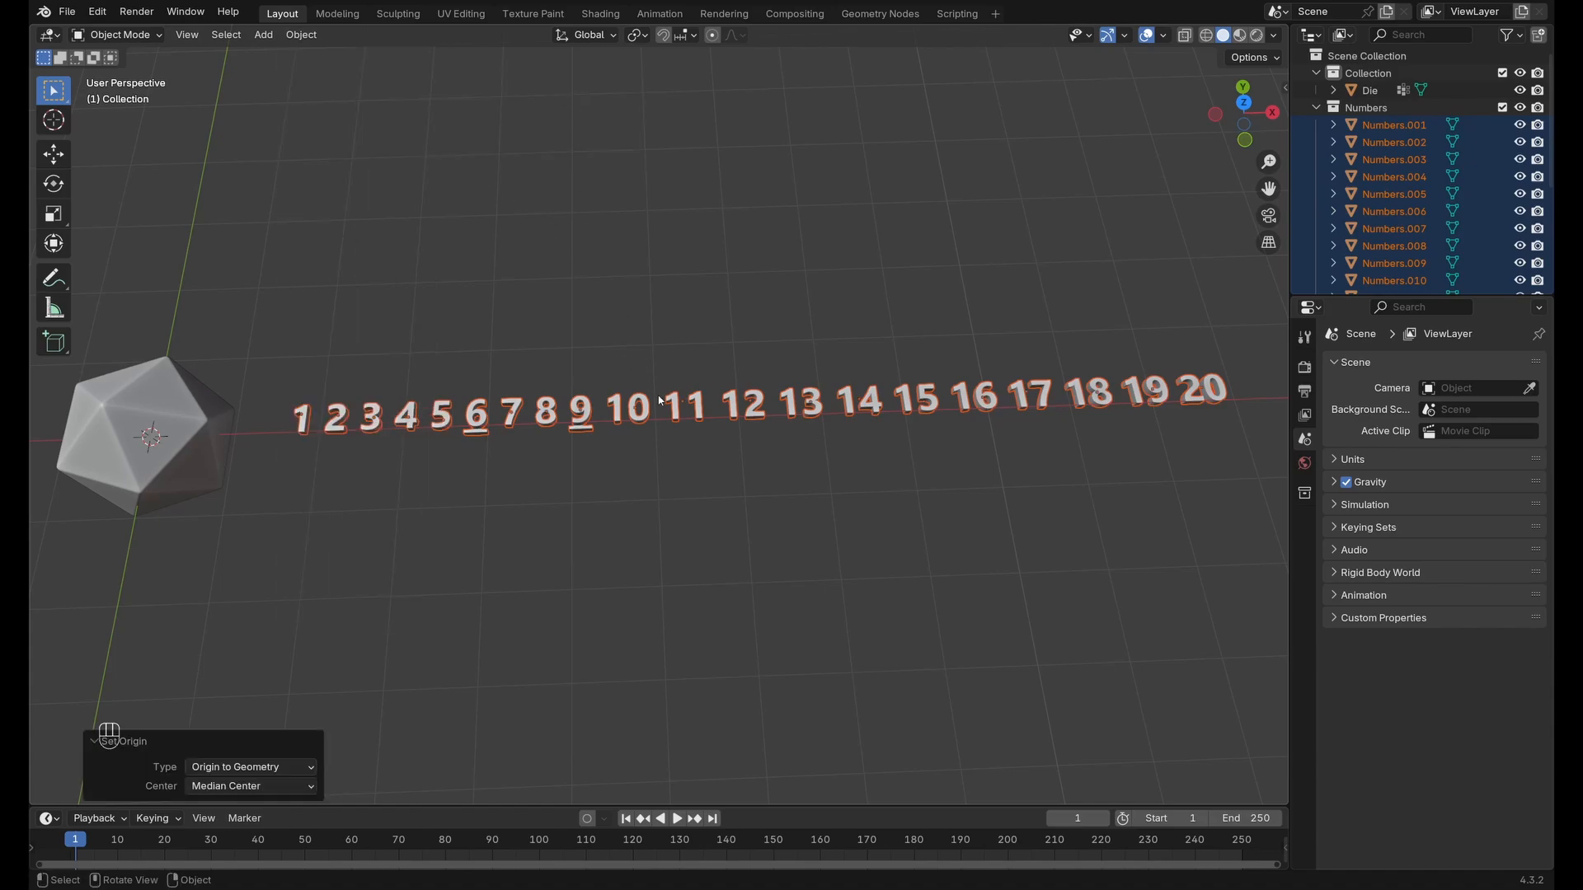
# Select the 10, 13, 9 and 8 in turn to check where their origins sit.
pyautogui.scroll(3, 577, 492)
pyautogui.click(583, 527)
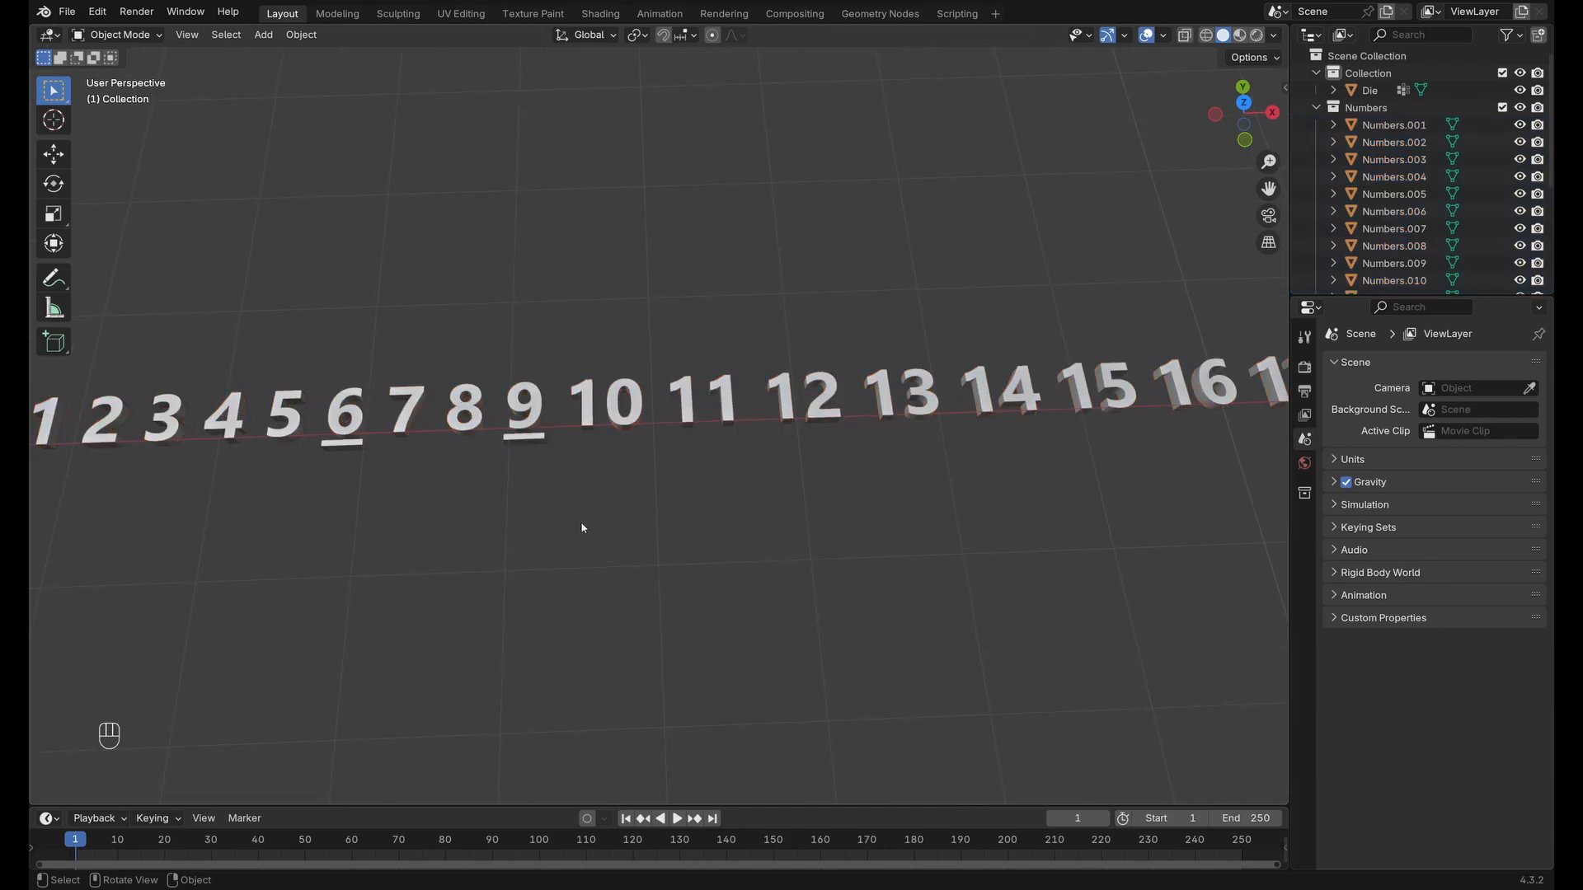
pyautogui.moveTo(662, 489); pyautogui.dragTo(749, 385)
pyautogui.click(595, 410)
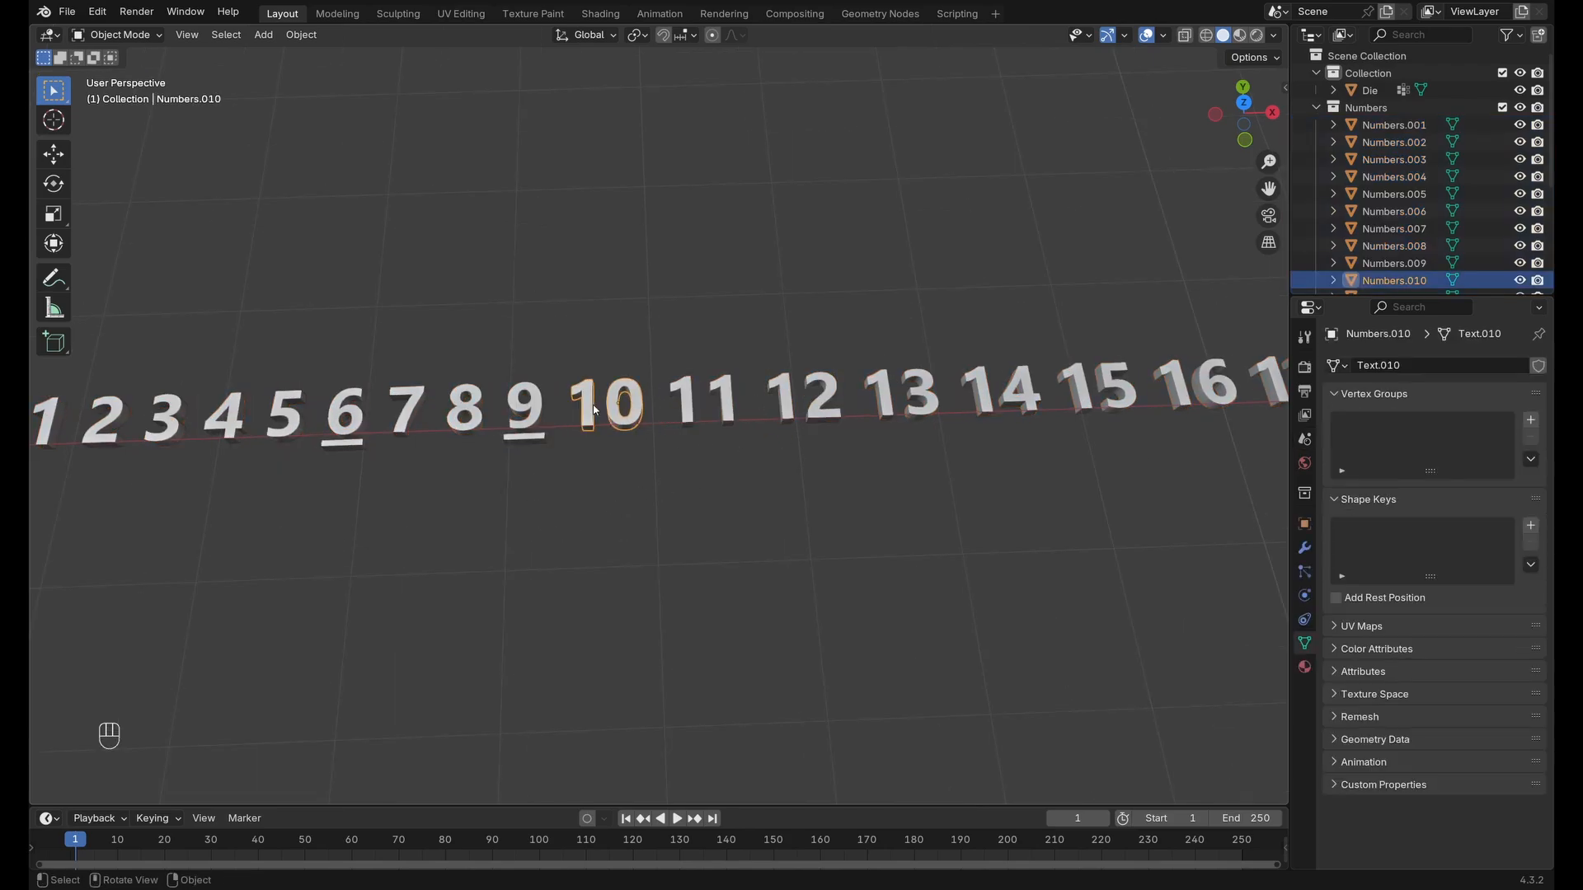
pyautogui.click(902, 407)
pyautogui.click(522, 408)
pyautogui.click(464, 410)
pyautogui.scroll(-4, 501, 505)
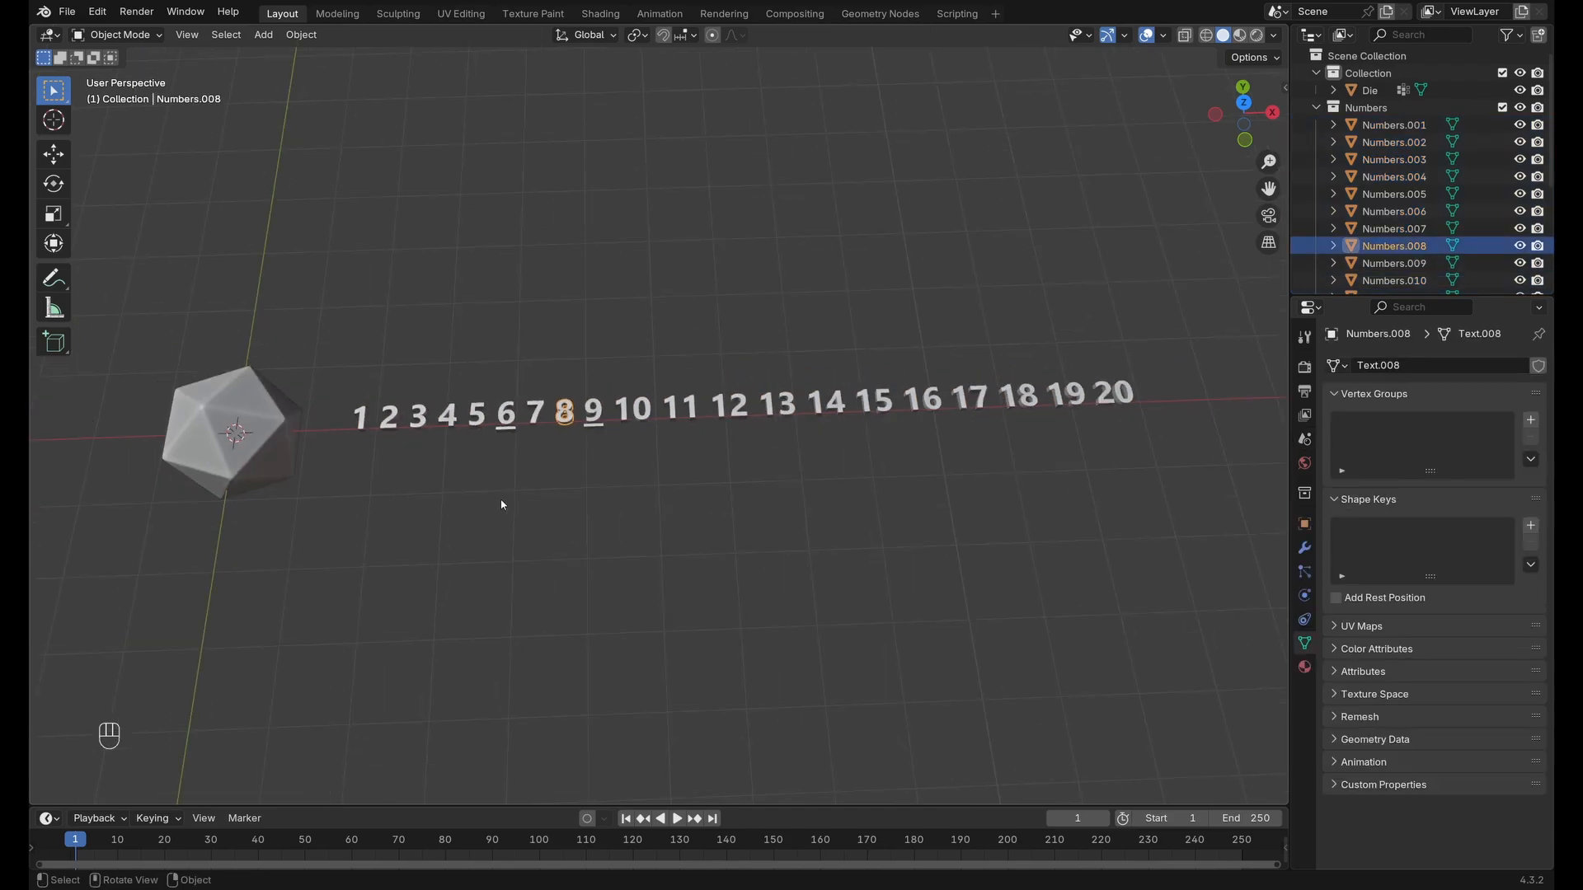
# Enable snapping with snap base Center, snap target Face and Align Rotation to Target.
pyautogui.keyDown('shift'); pyautogui.moveTo(501, 505); pyautogui.dragTo(767, 453, button='middle'); pyautogui.keyUp('shift')
pyautogui.scroll(3, 712, 395)
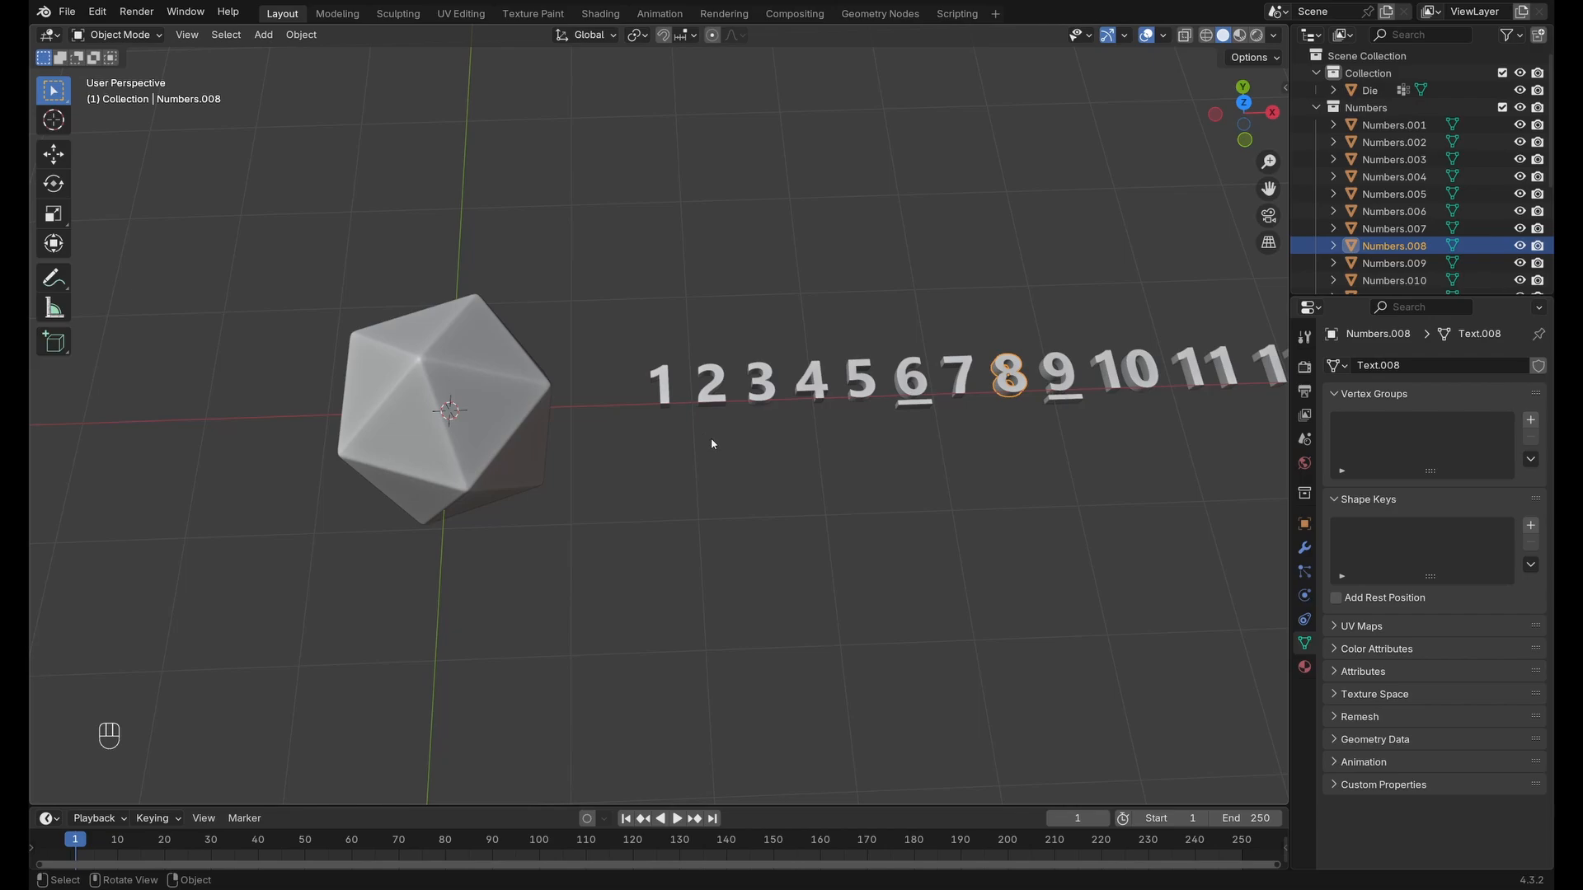
pyautogui.keyDown('shift'); pyautogui.moveTo(755, 454); pyautogui.dragTo(701, 443, button='middle'); pyautogui.keyUp('shift')
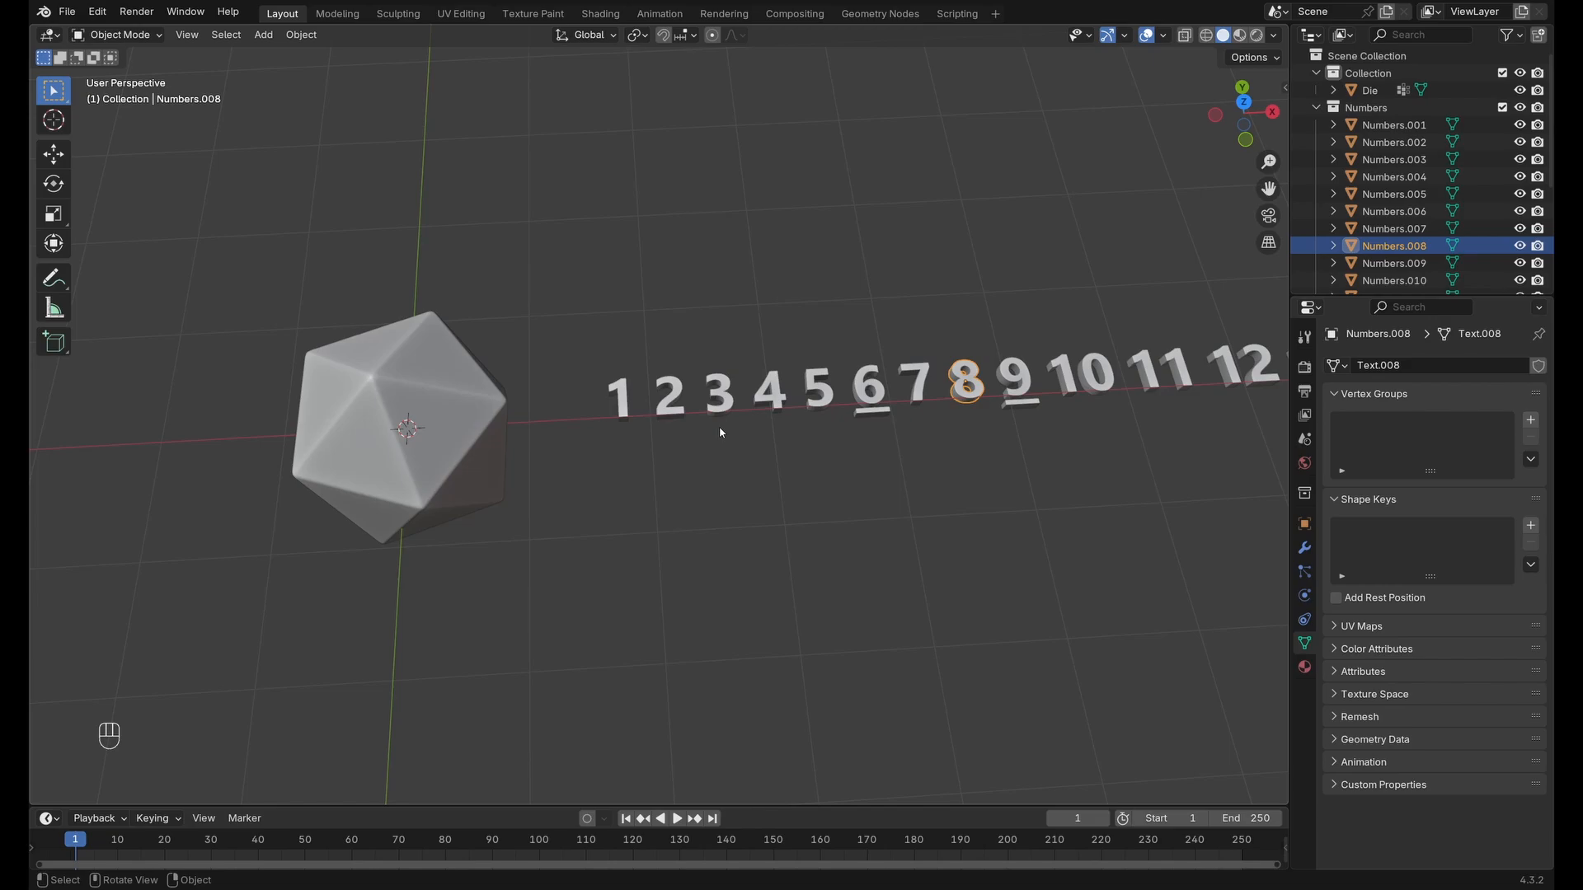
pyautogui.moveTo(778, 391); pyautogui.dragTo(779, 403, button='middle')
pyautogui.scroll(1, 742, 296)
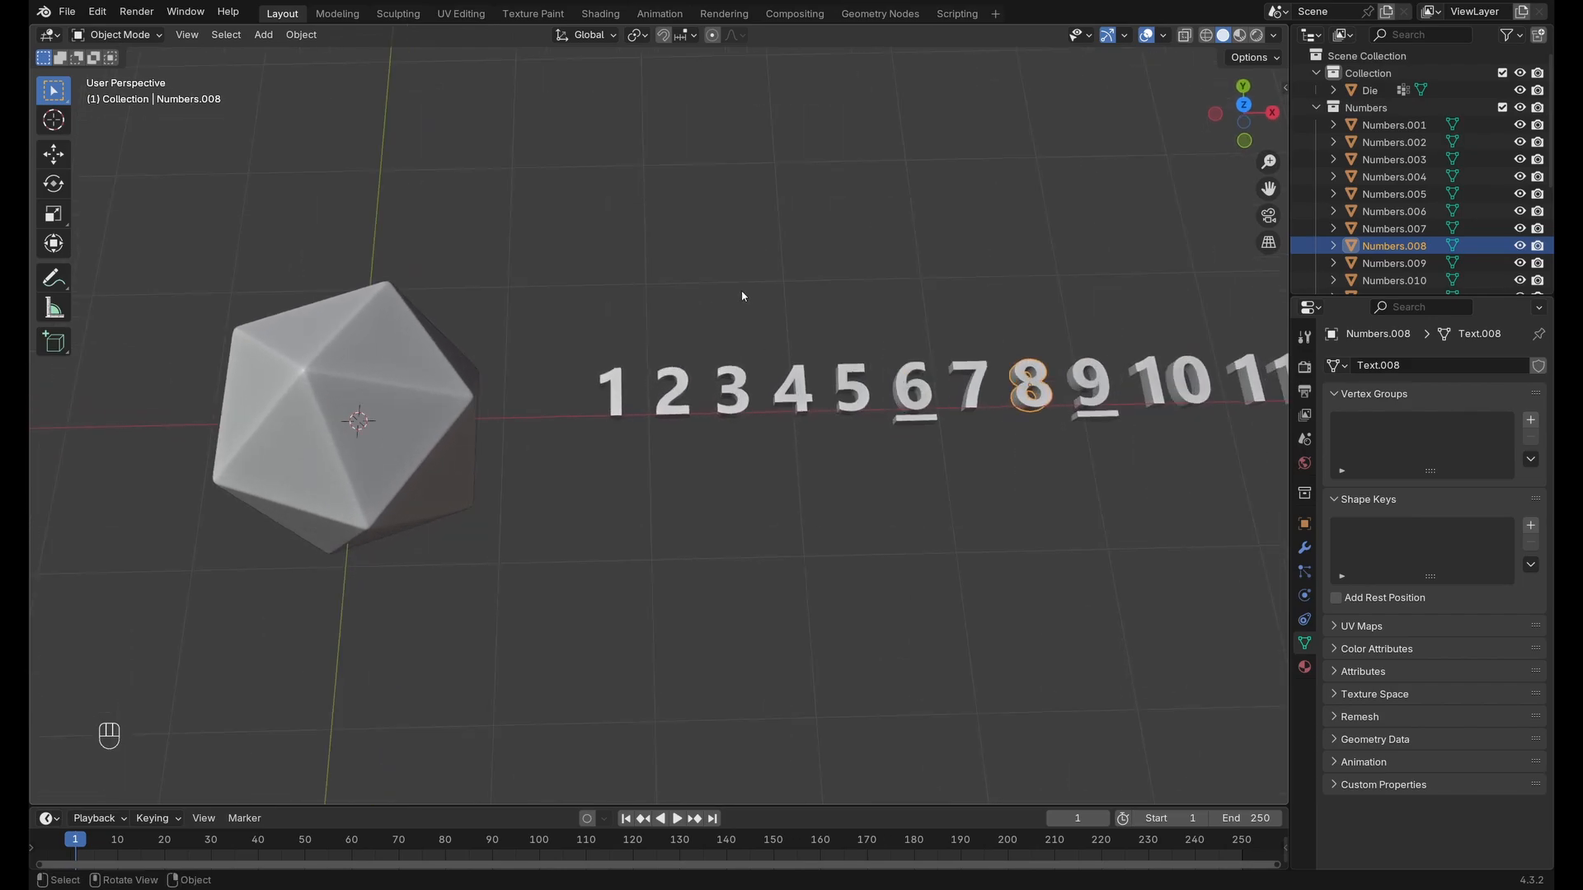
pyautogui.keyDown('shift'); pyautogui.moveTo(729, 281); pyautogui.dragTo(756, 346, button='middle'); pyautogui.keyUp('shift')
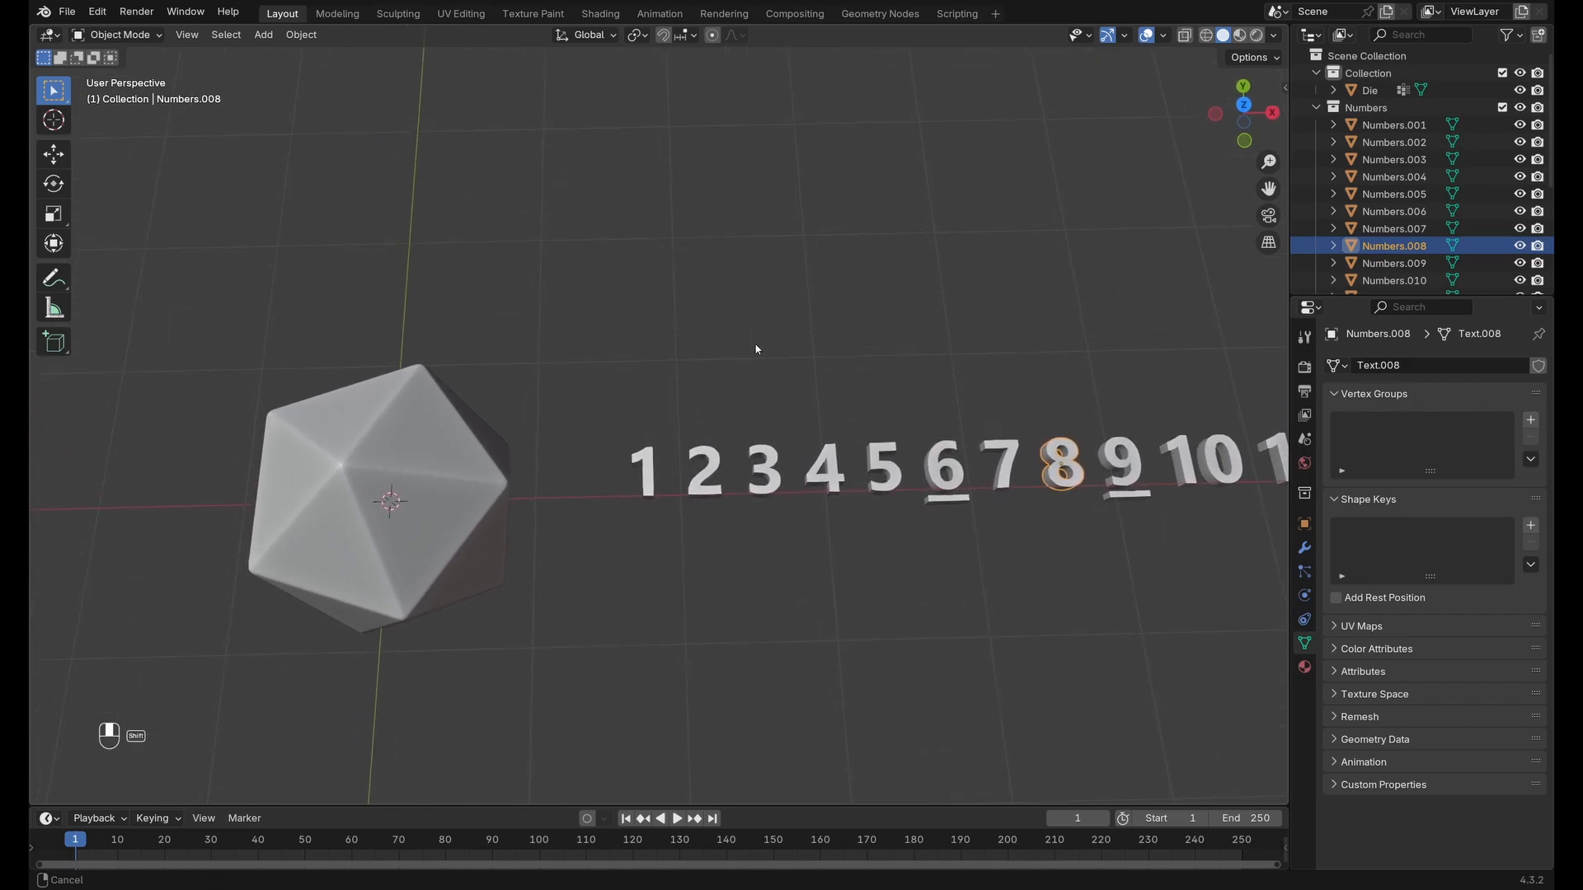
pyautogui.click(664, 37)
pyautogui.click(689, 37)
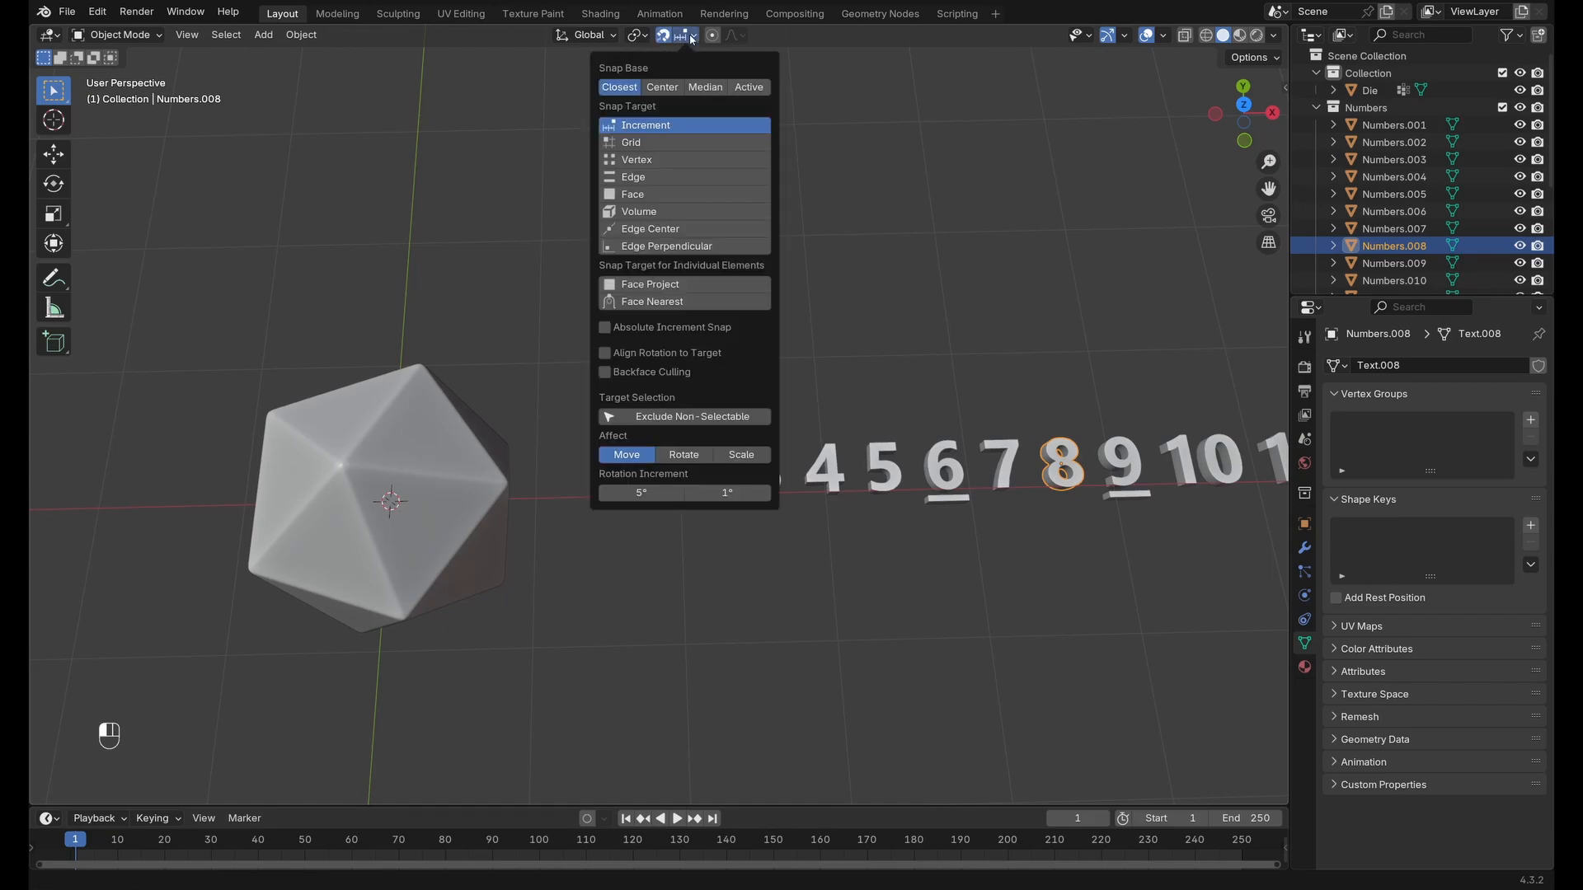
pyautogui.click(669, 88)
pyautogui.click(653, 194)
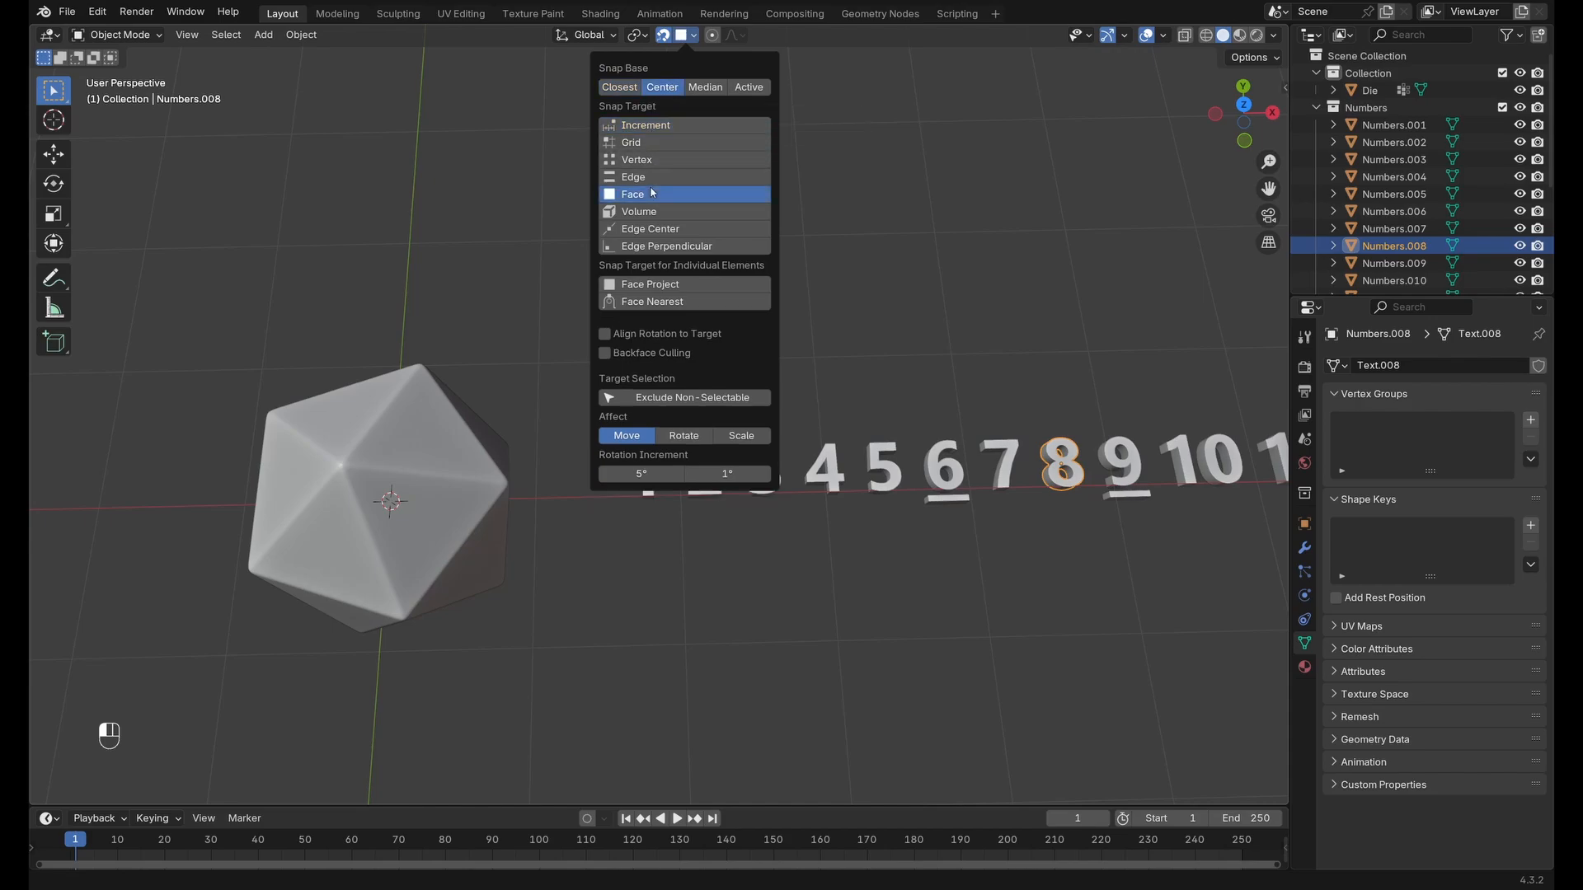
pyautogui.click(683, 334)
# Move the 20 from the row of numbers and snap it onto an upper face of the die.
pyautogui.moveTo(877, 356); pyautogui.dragTo(753, 352, button='middle')
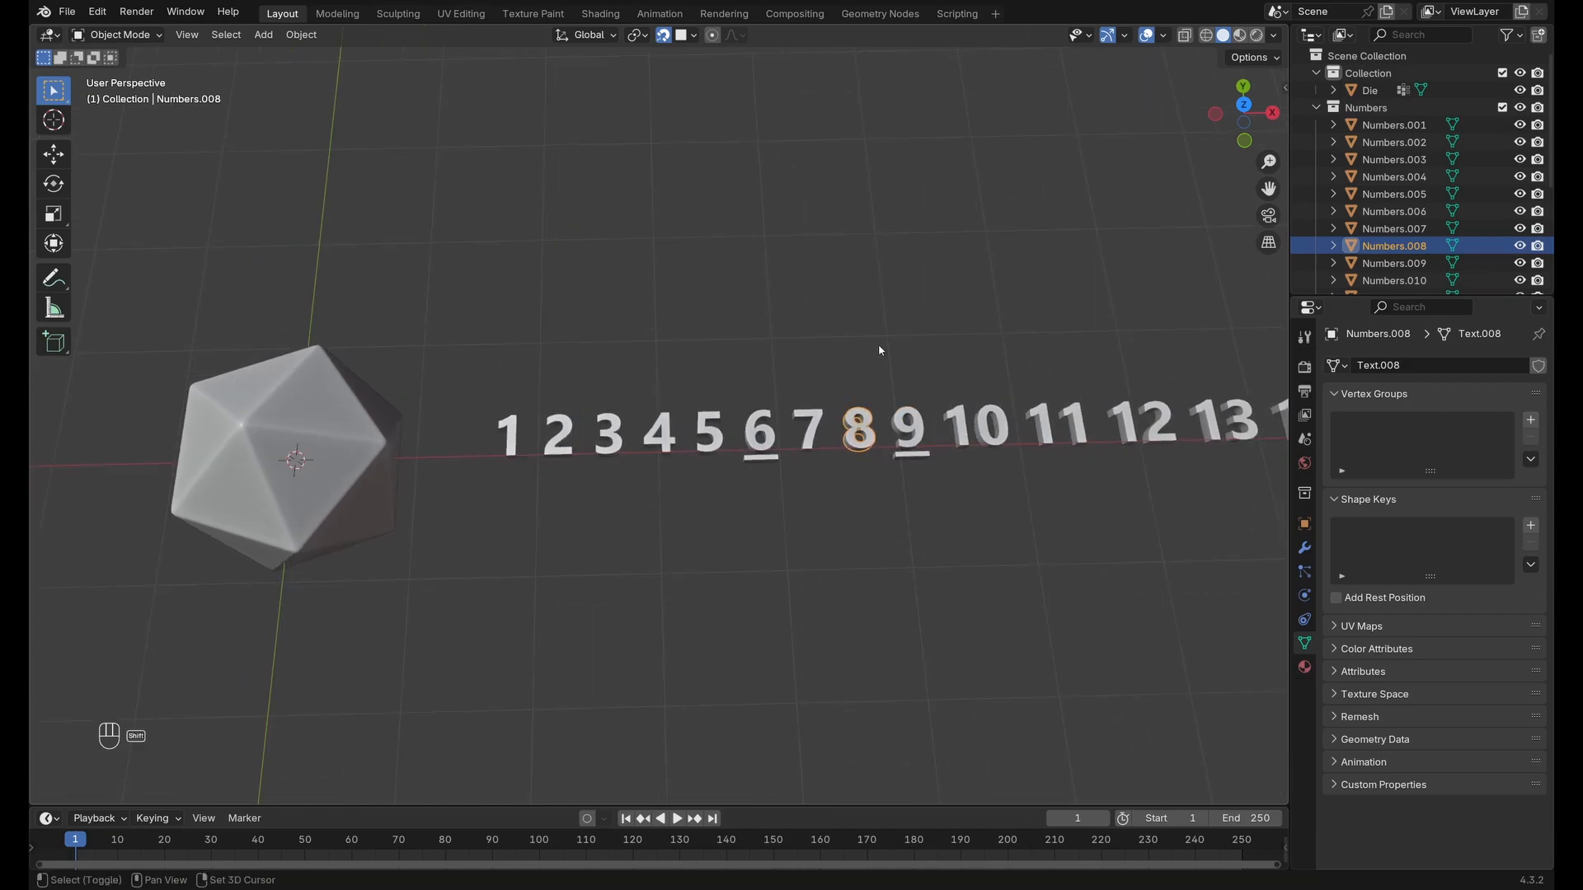
pyautogui.moveTo(880, 347); pyautogui.dragTo(607, 276, button='middle')
pyautogui.click(1173, 394)
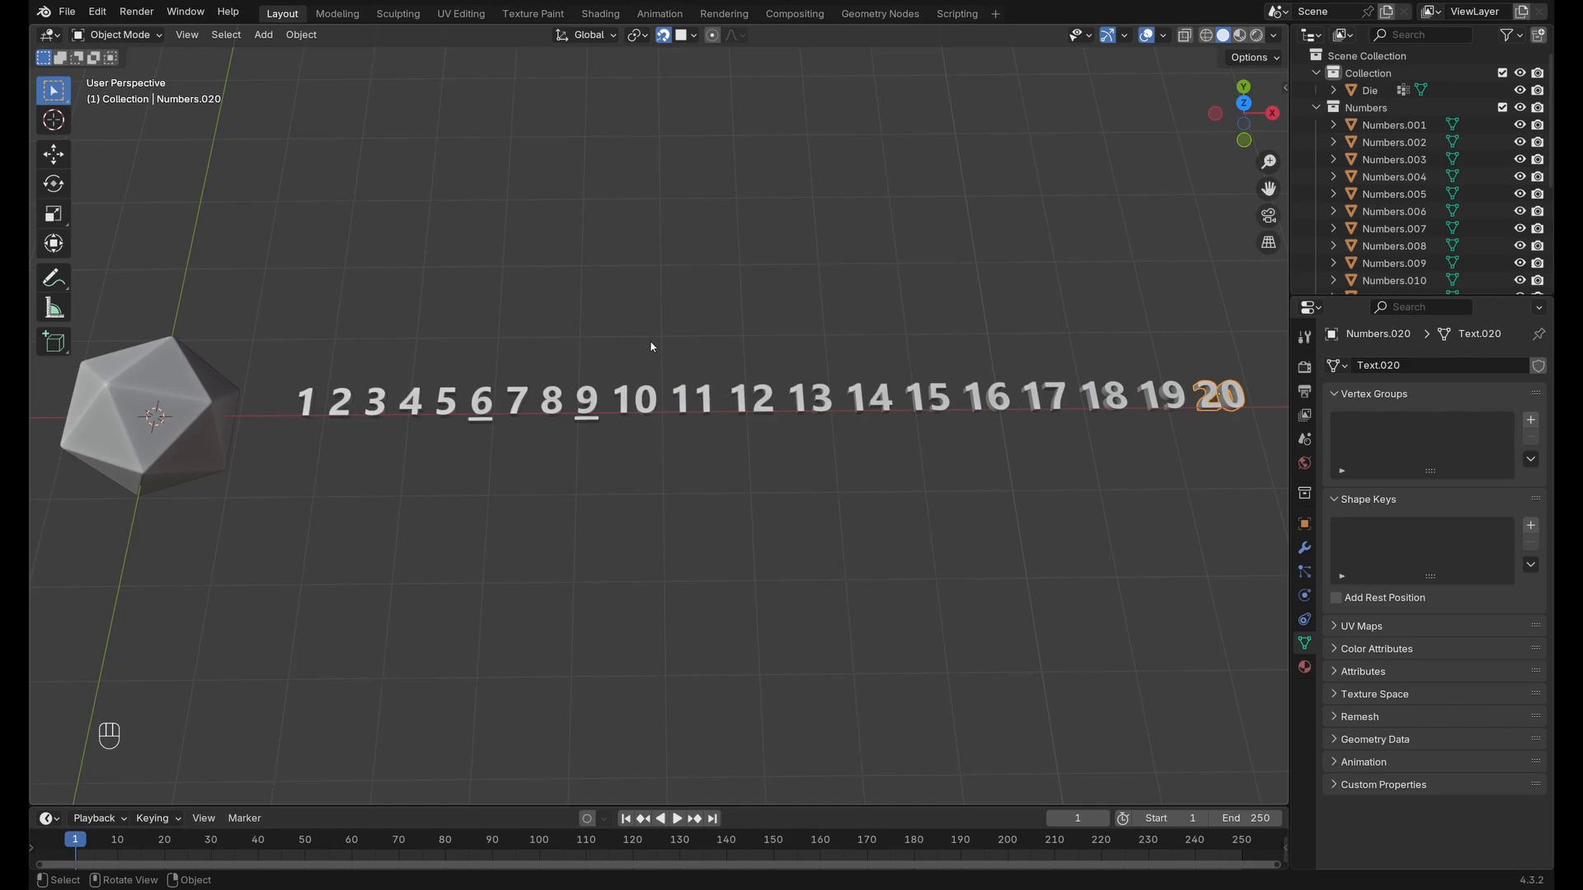
pyautogui.keyDown('shift'); pyautogui.moveTo(551, 335); pyautogui.dragTo(902, 310, button='middle'); pyautogui.keyUp('shift')
pyautogui.scroll(4, 635, 270)
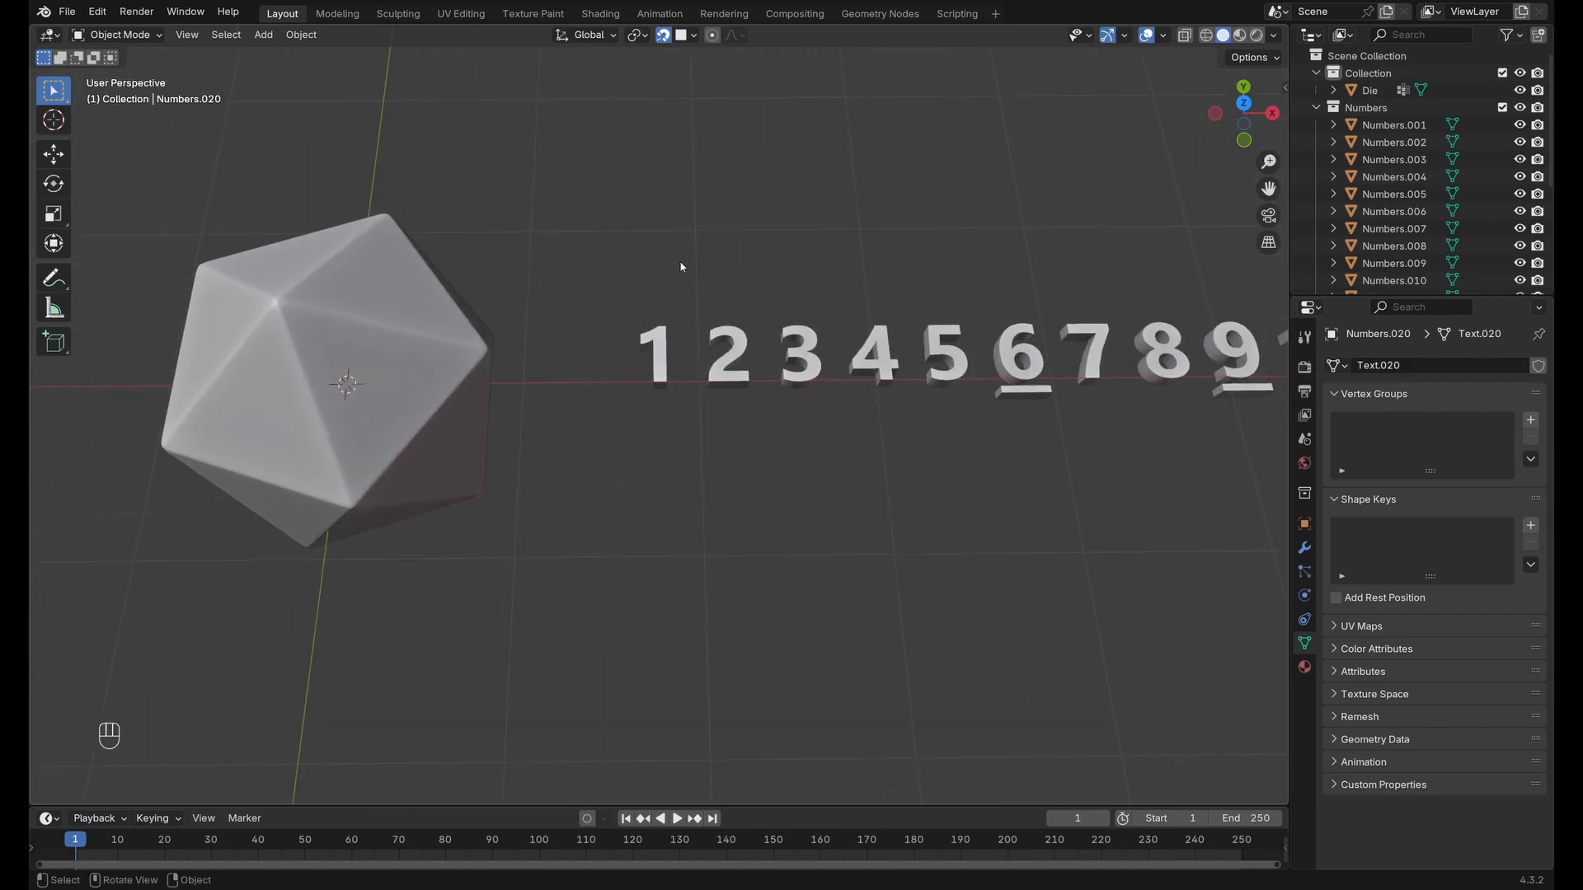
pyautogui.moveTo(682, 266); pyautogui.dragTo(827, 410, button='middle')
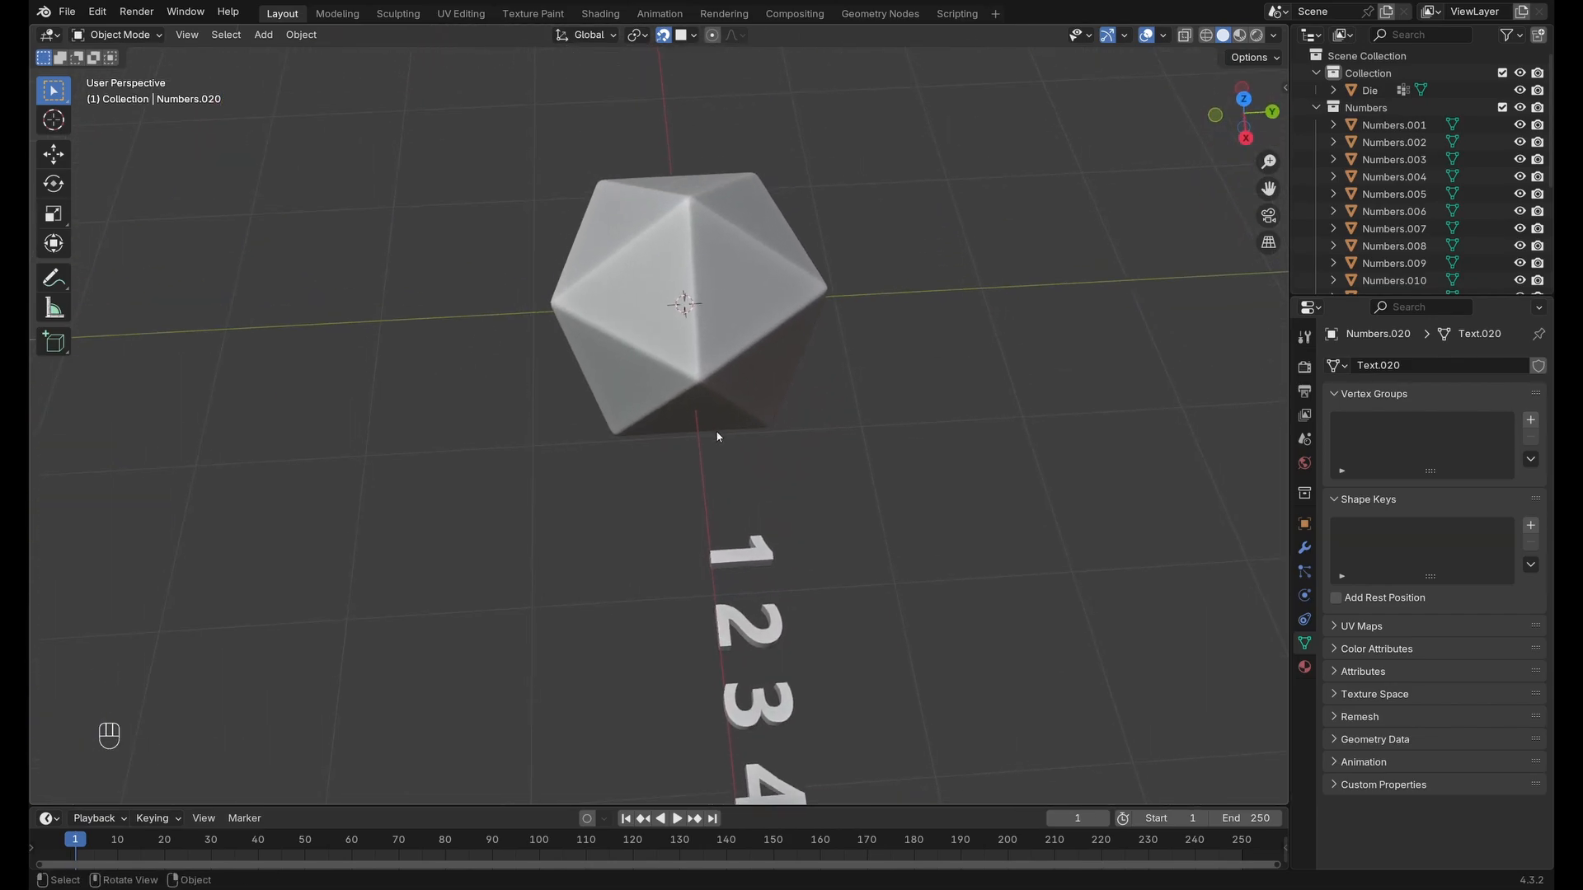
pyautogui.press('g')
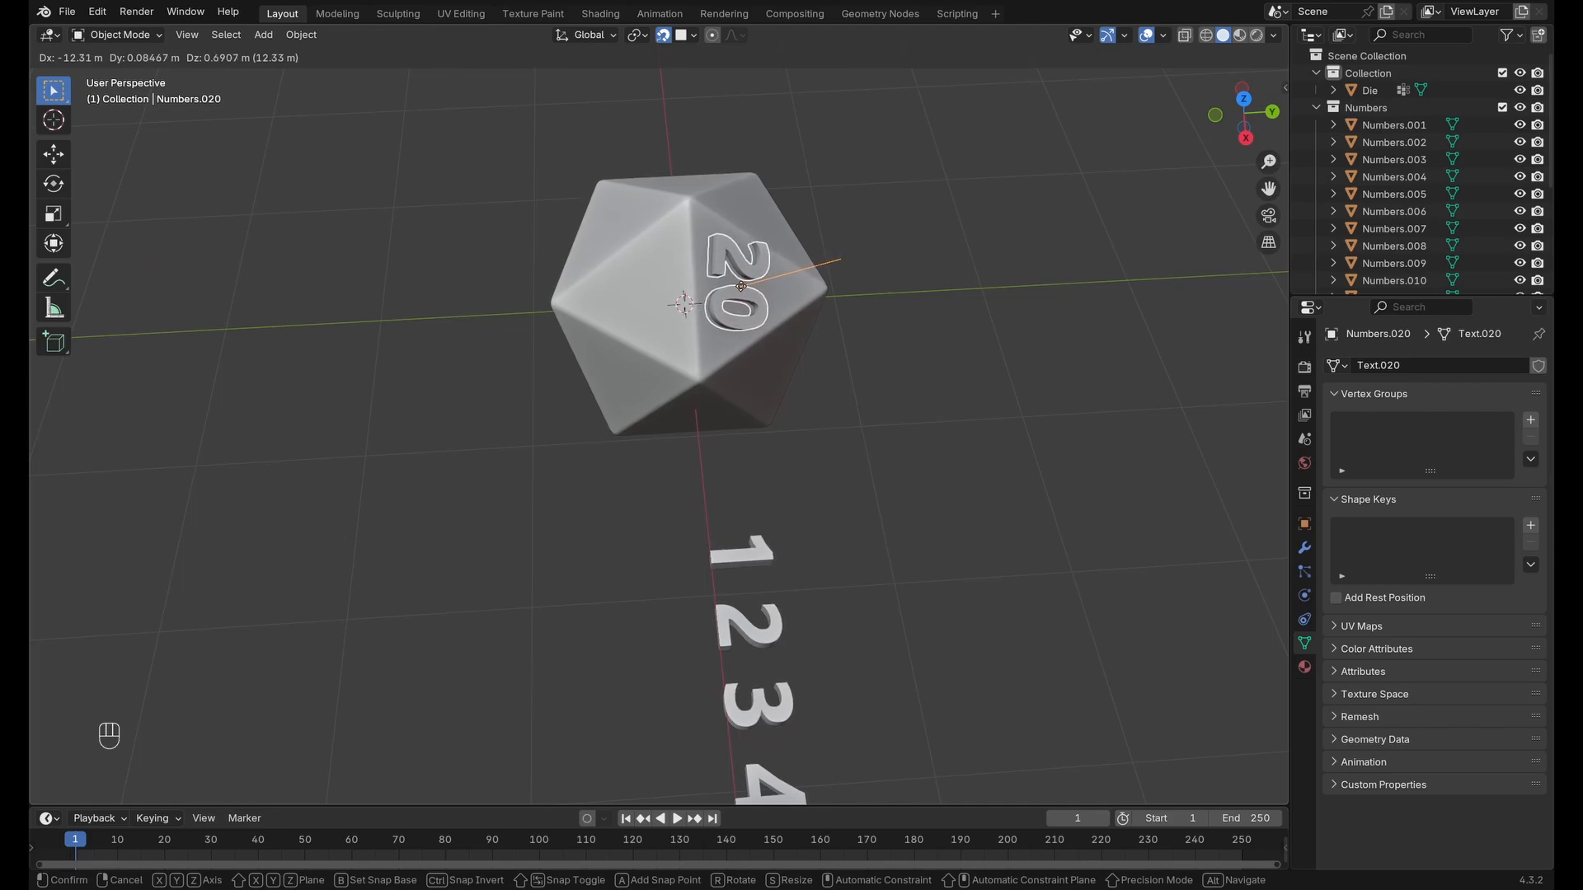
pyautogui.click(741, 286)
# Move the 2 and the 8 onto two die faces adjacent to the 20.
pyautogui.moveTo(618, 334); pyautogui.dragTo(676, 358, button='middle')
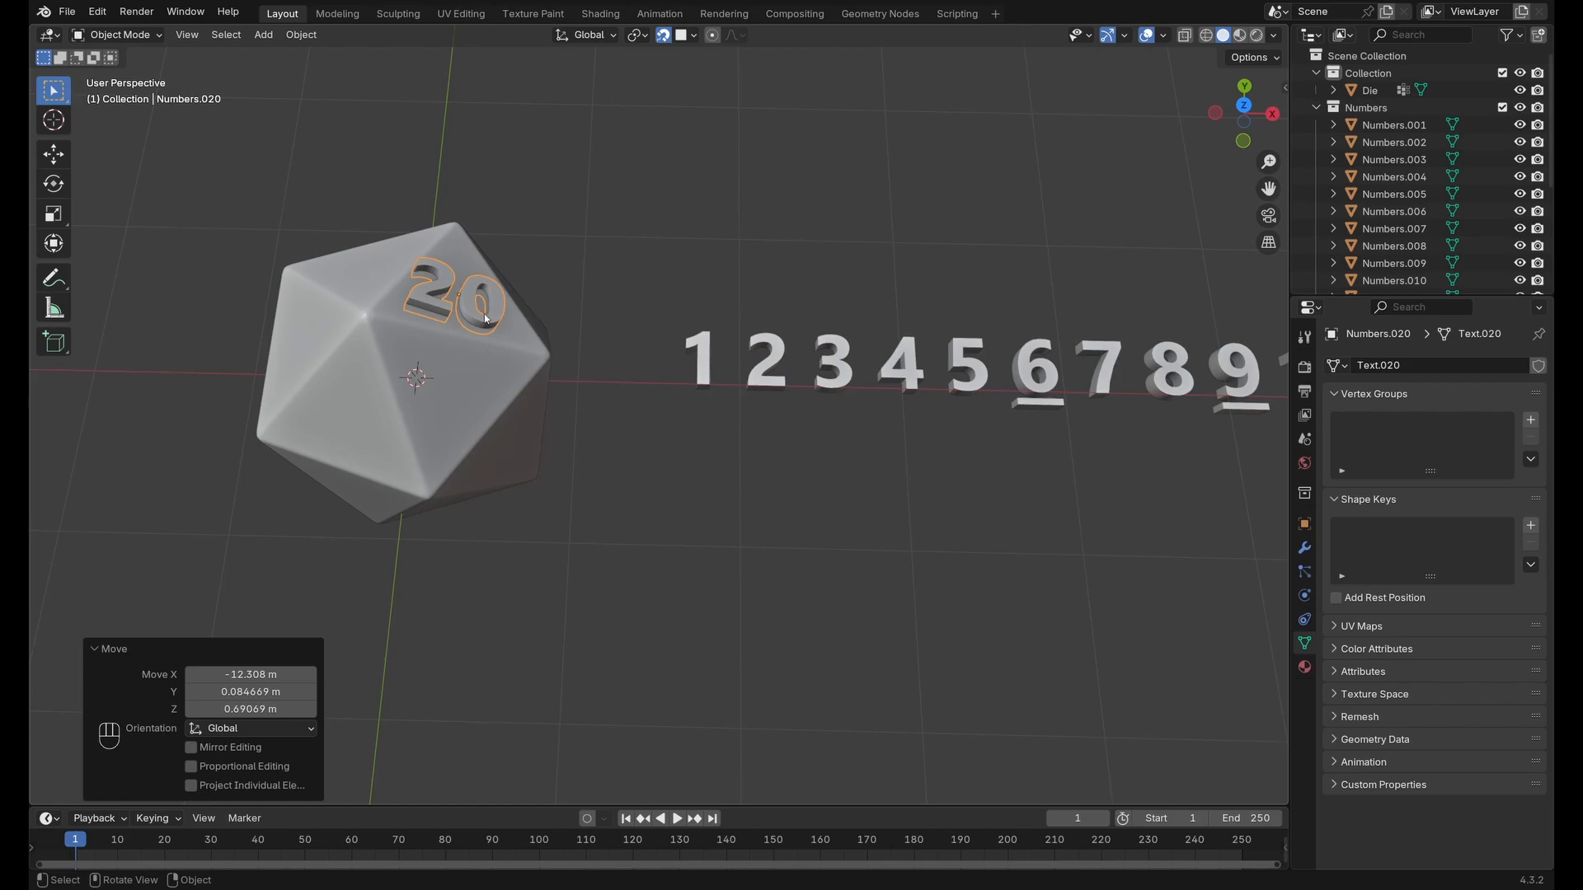
pyautogui.moveTo(383, 264); pyautogui.dragTo(681, 283, button='middle')
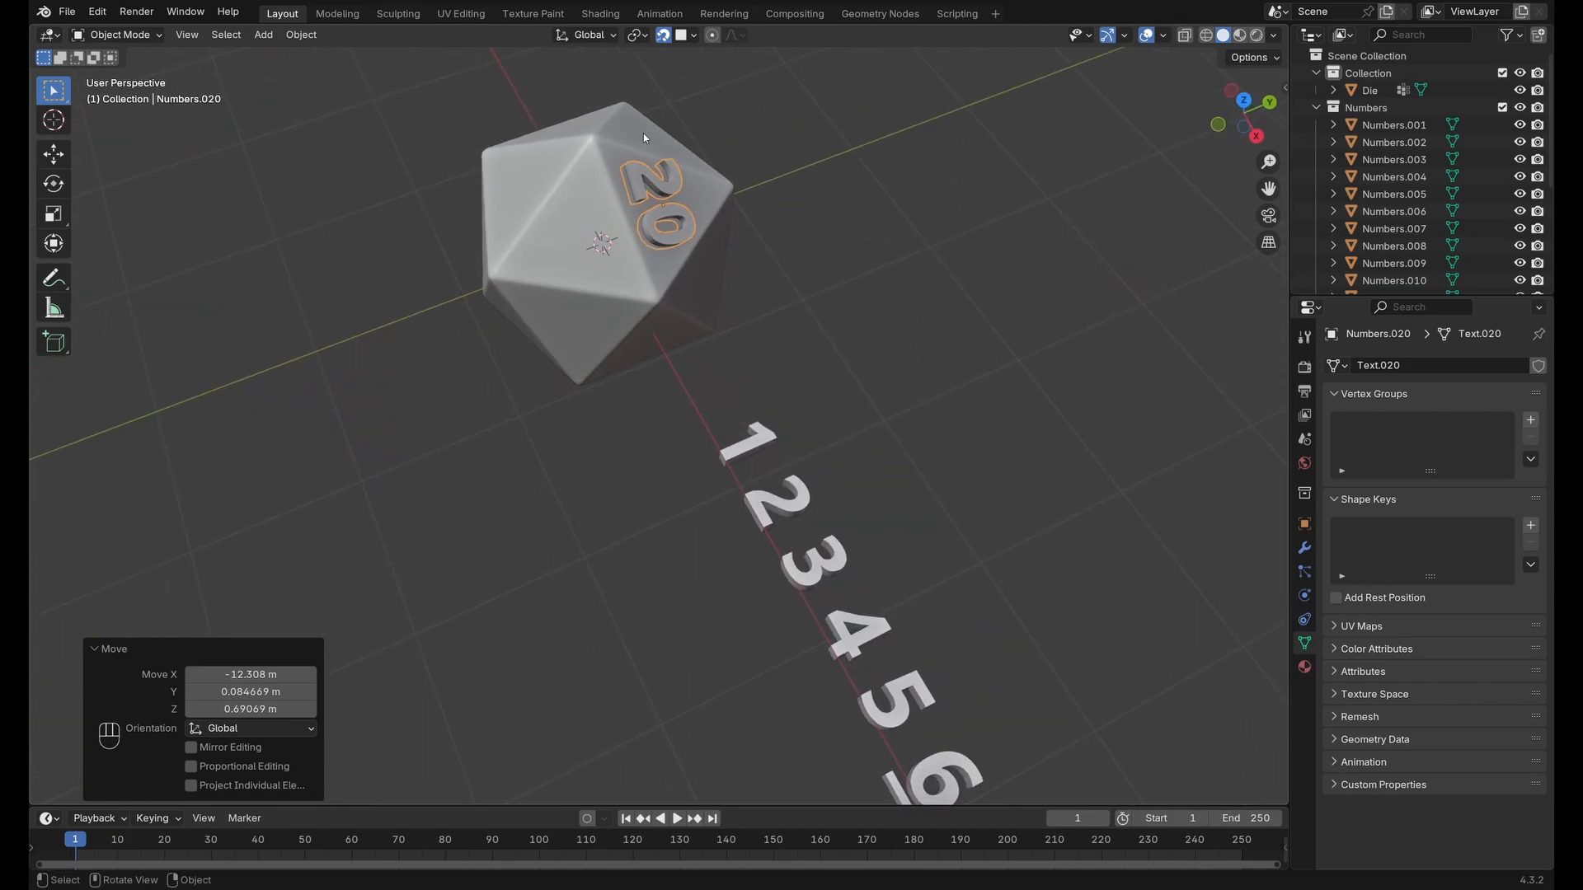
pyautogui.moveTo(645, 137); pyautogui.dragTo(863, 285, button='middle')
pyautogui.click(775, 350)
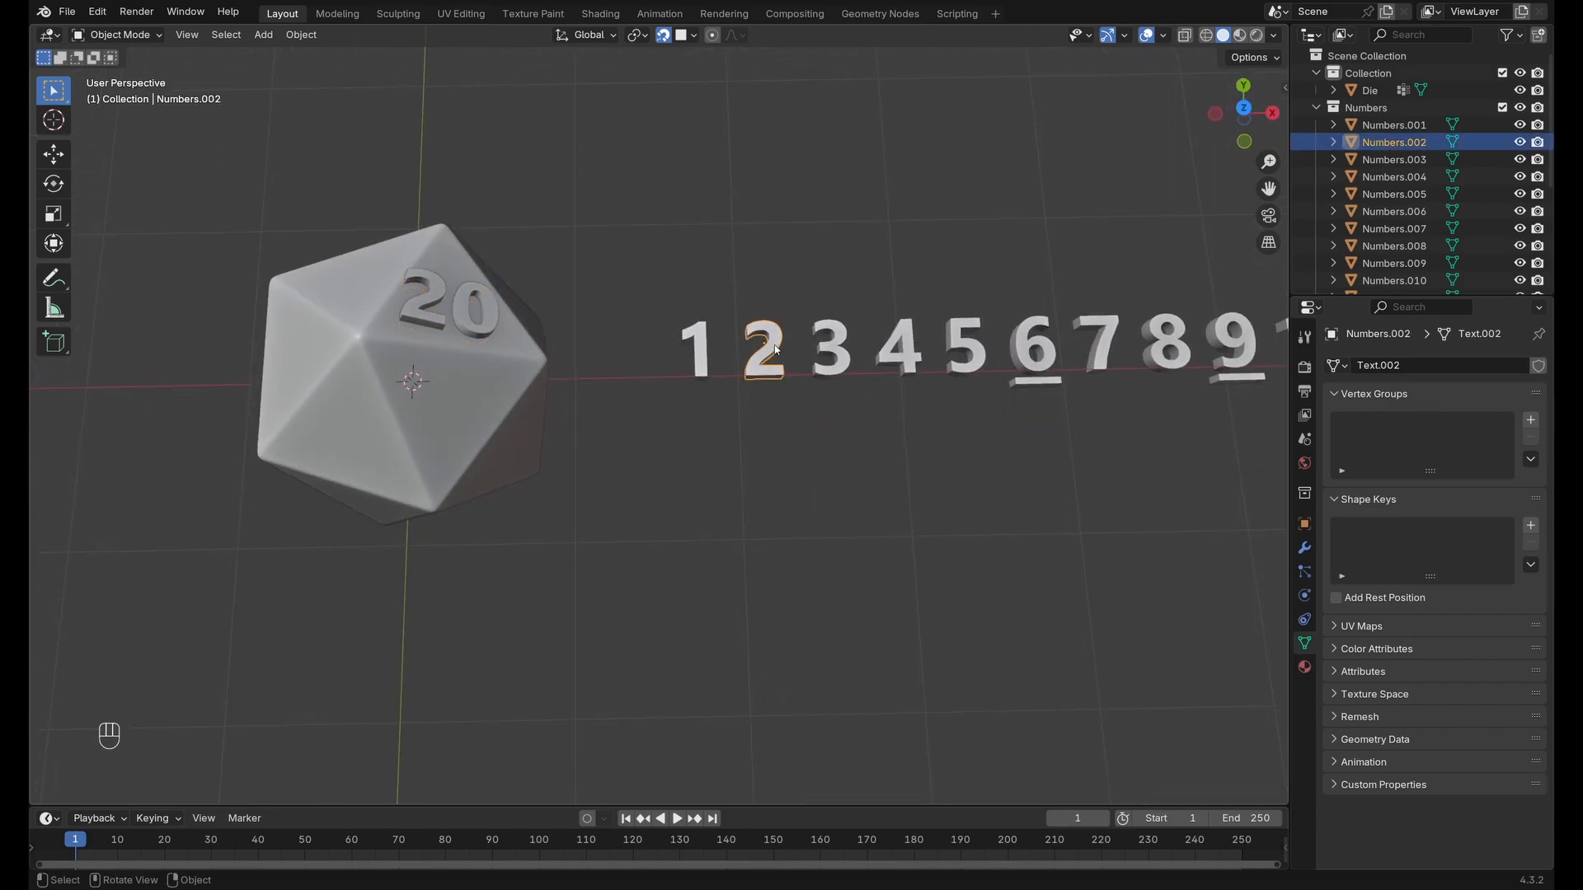
pyautogui.press('g')
pyautogui.click(353, 273)
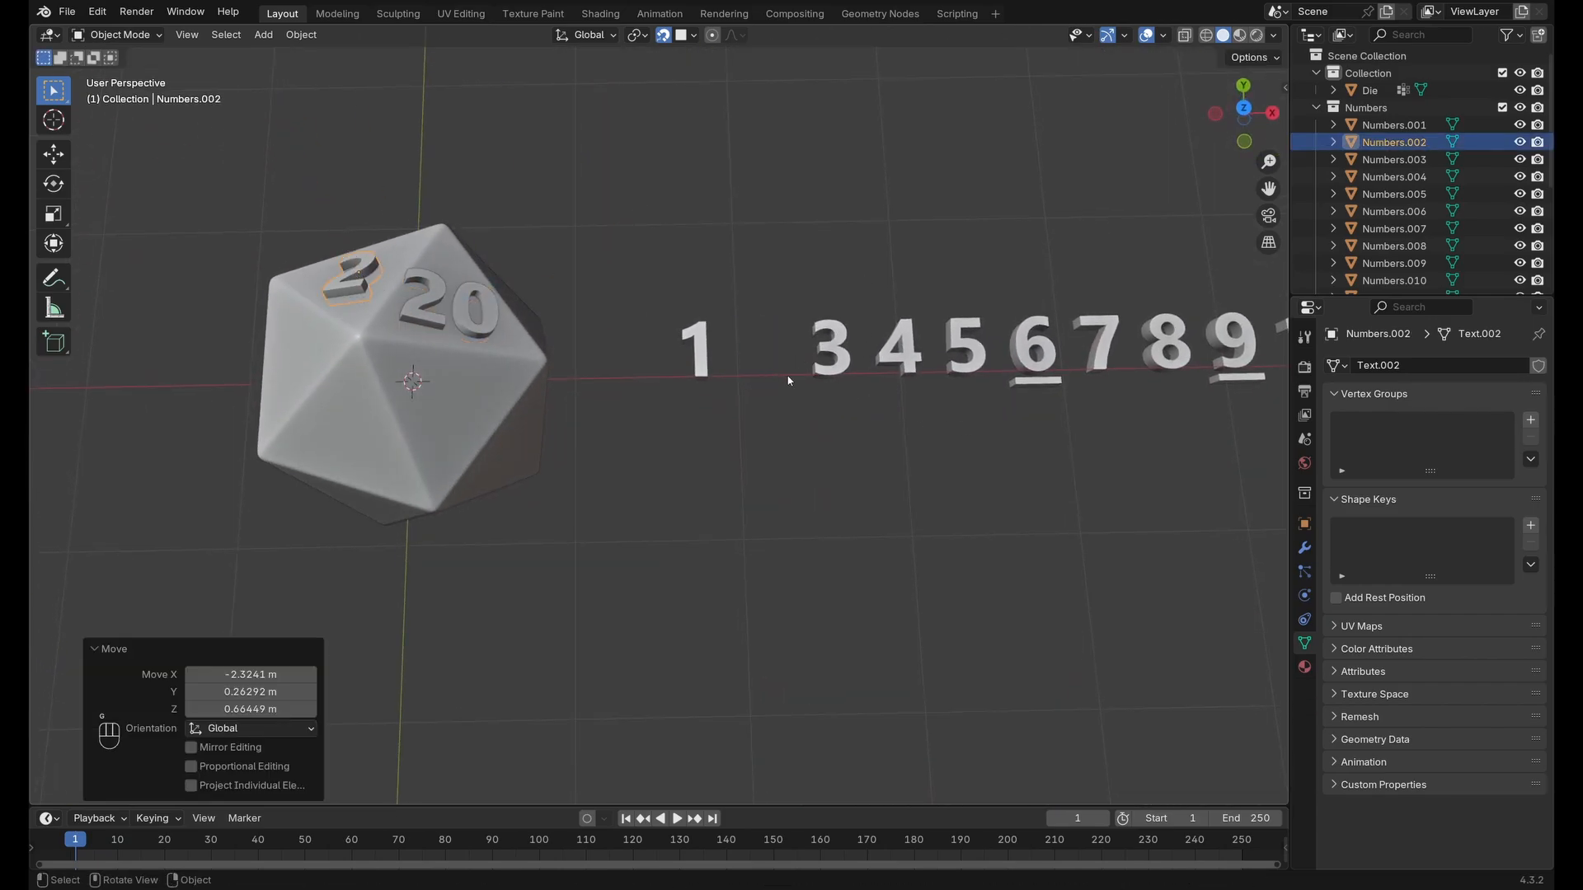
pyautogui.click(1168, 343)
pyautogui.press('g')
pyautogui.click(493, 422)
# Snap the 14 onto the remaining die face that shares an edge with the 20.
pyautogui.scroll(-4, 659, 412)
pyautogui.click(1207, 363)
pyautogui.moveTo(1014, 544); pyautogui.dragTo(807, 478, button='middle')
pyautogui.press('g')
pyautogui.click(812, 410)
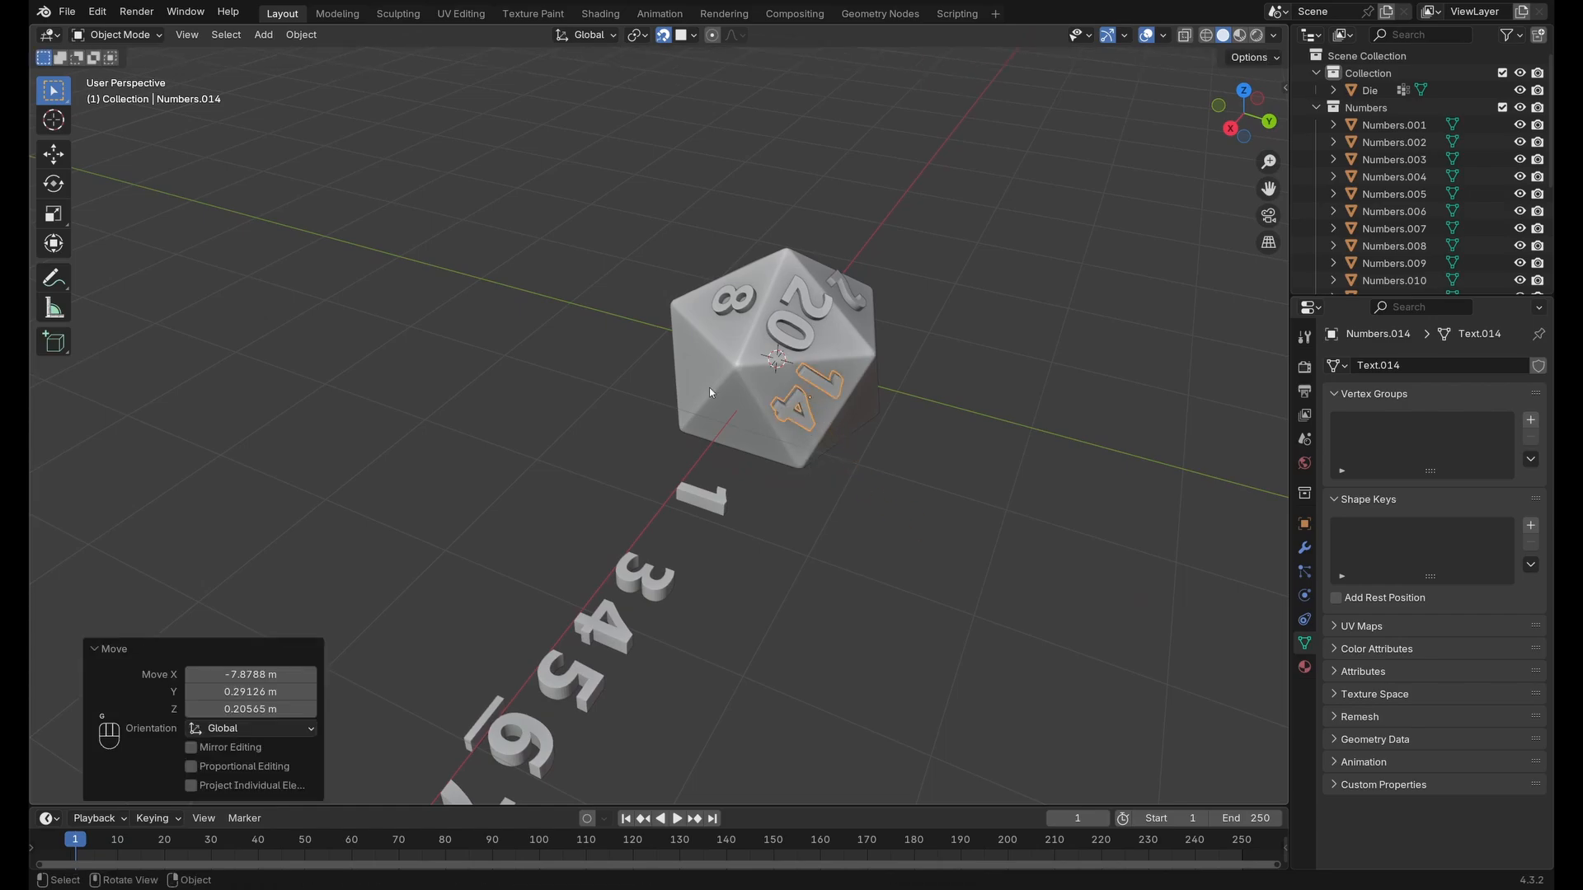
# Set the transform orientation to Local.
pyautogui.moveTo(810, 404); pyautogui.dragTo(802, 340, button='middle')
pyautogui.scroll(3, 801, 340)
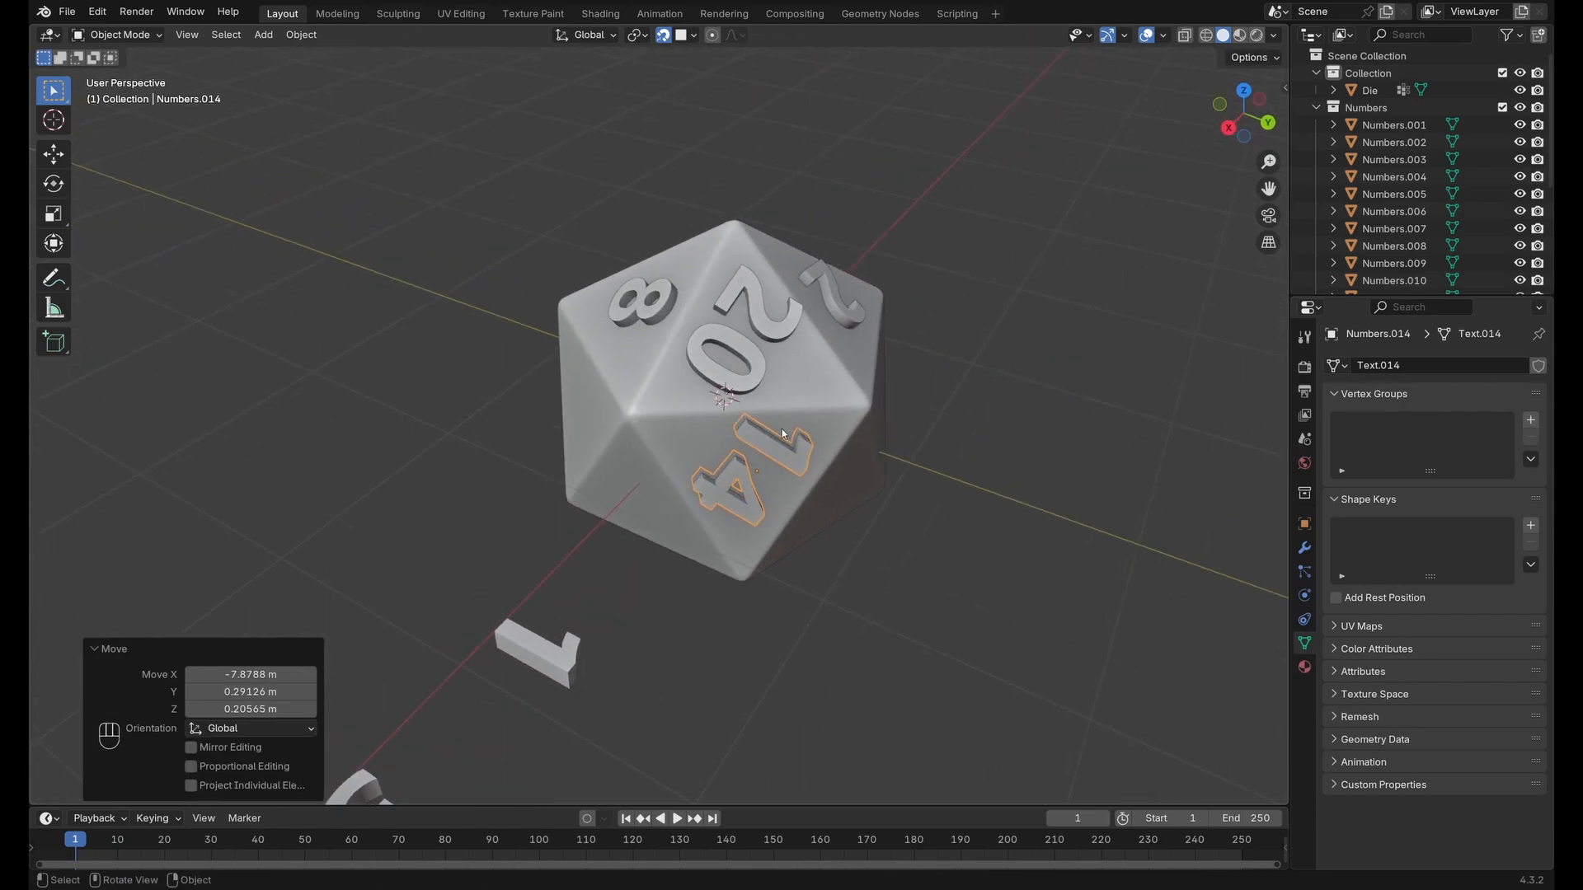
pyautogui.click(610, 36)
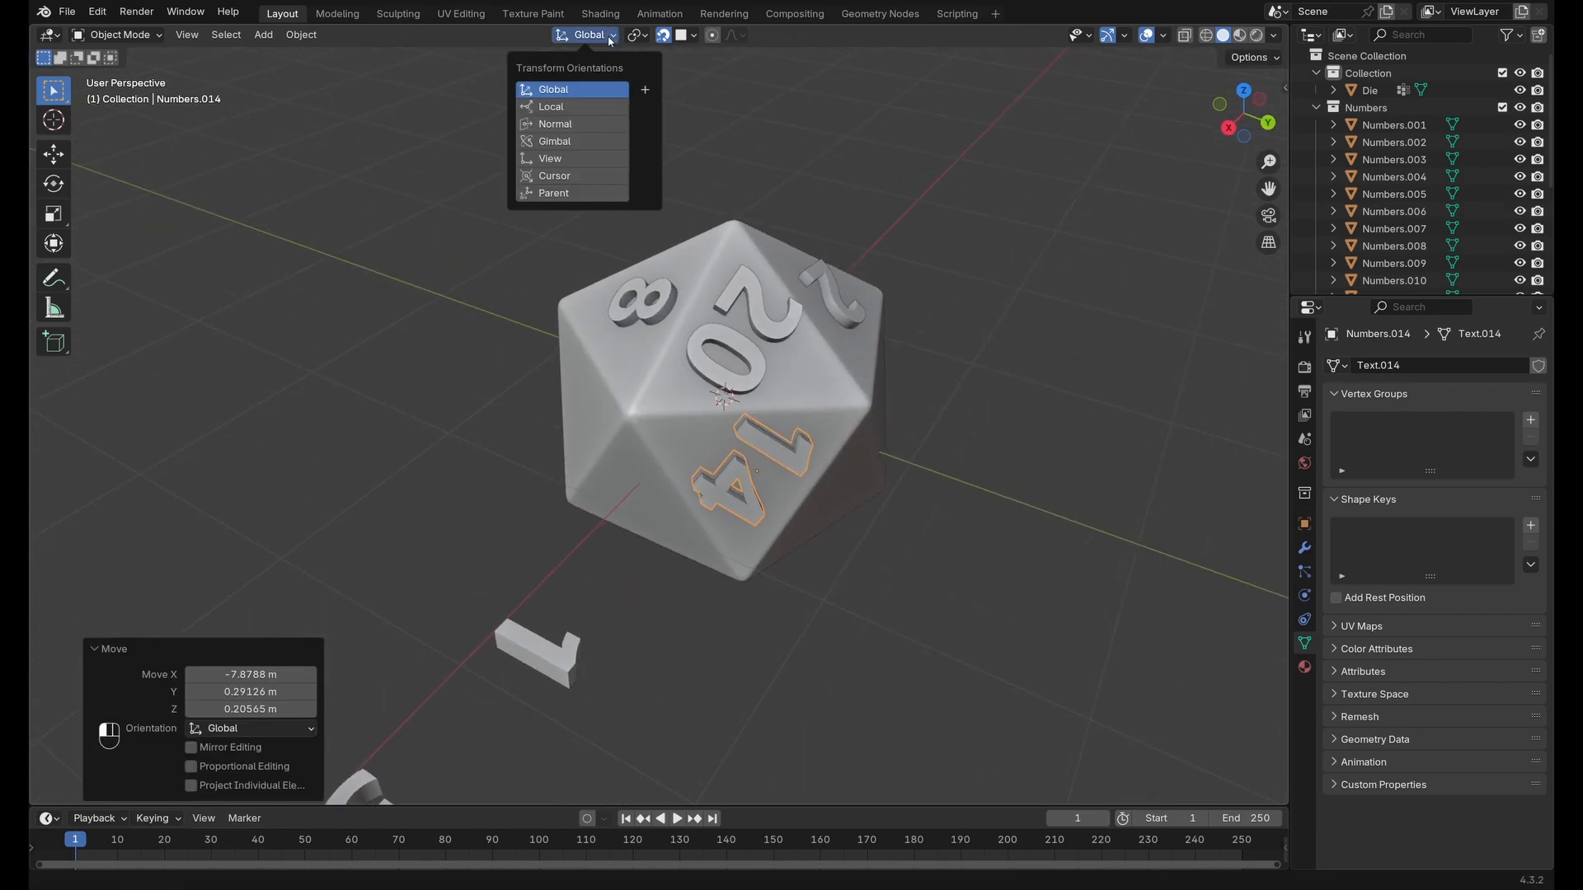
pyautogui.click(575, 112)
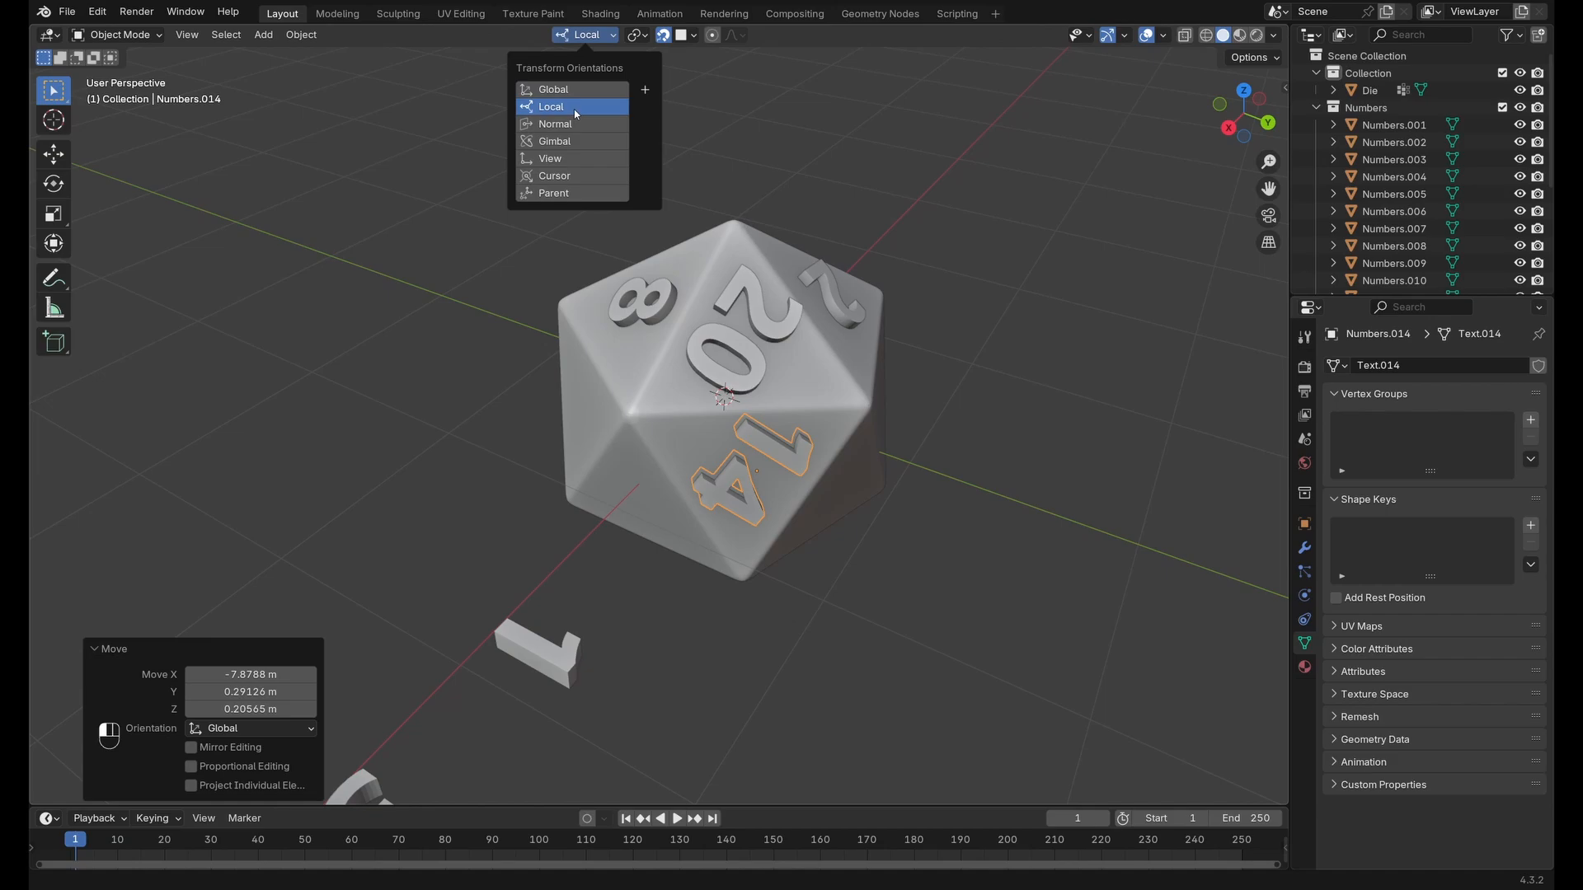
pyautogui.click(528, 42)
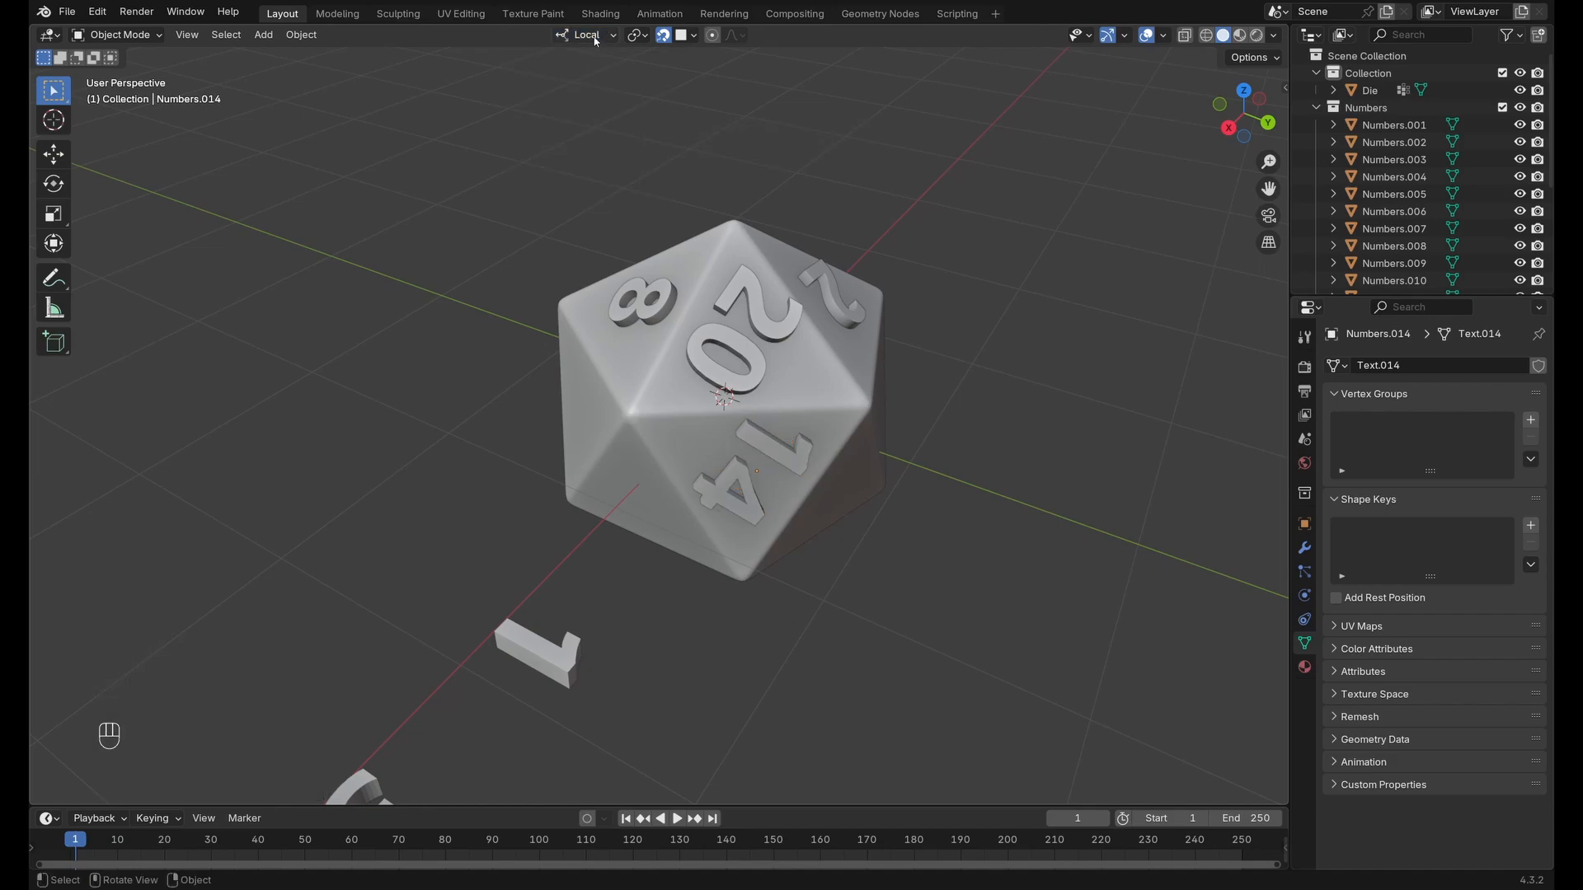
pyautogui.press(',')
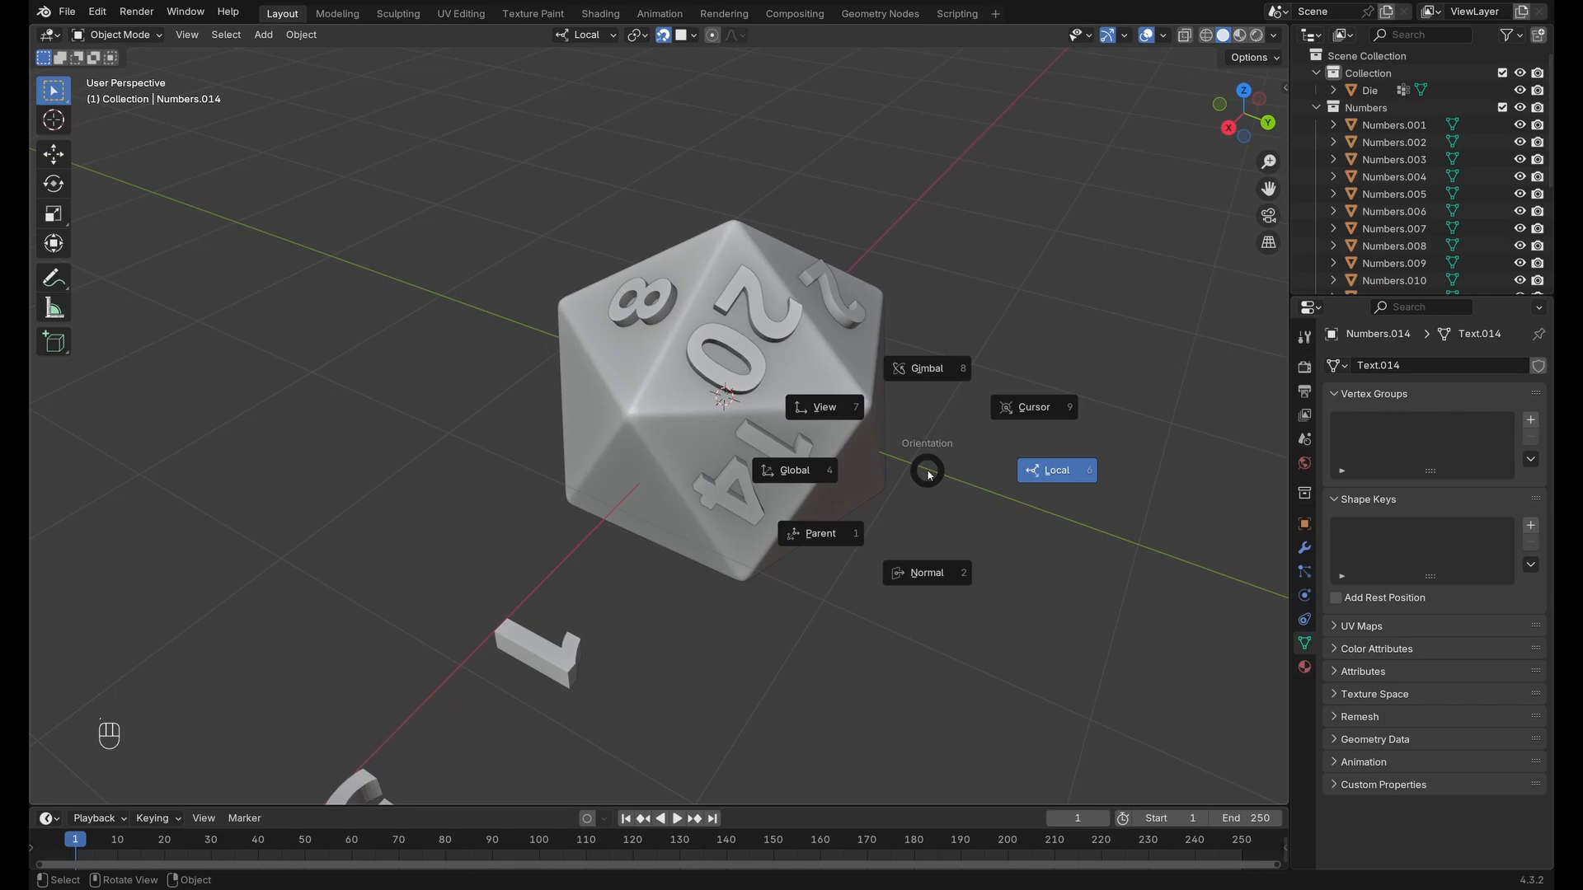
pyautogui.click(1052, 472)
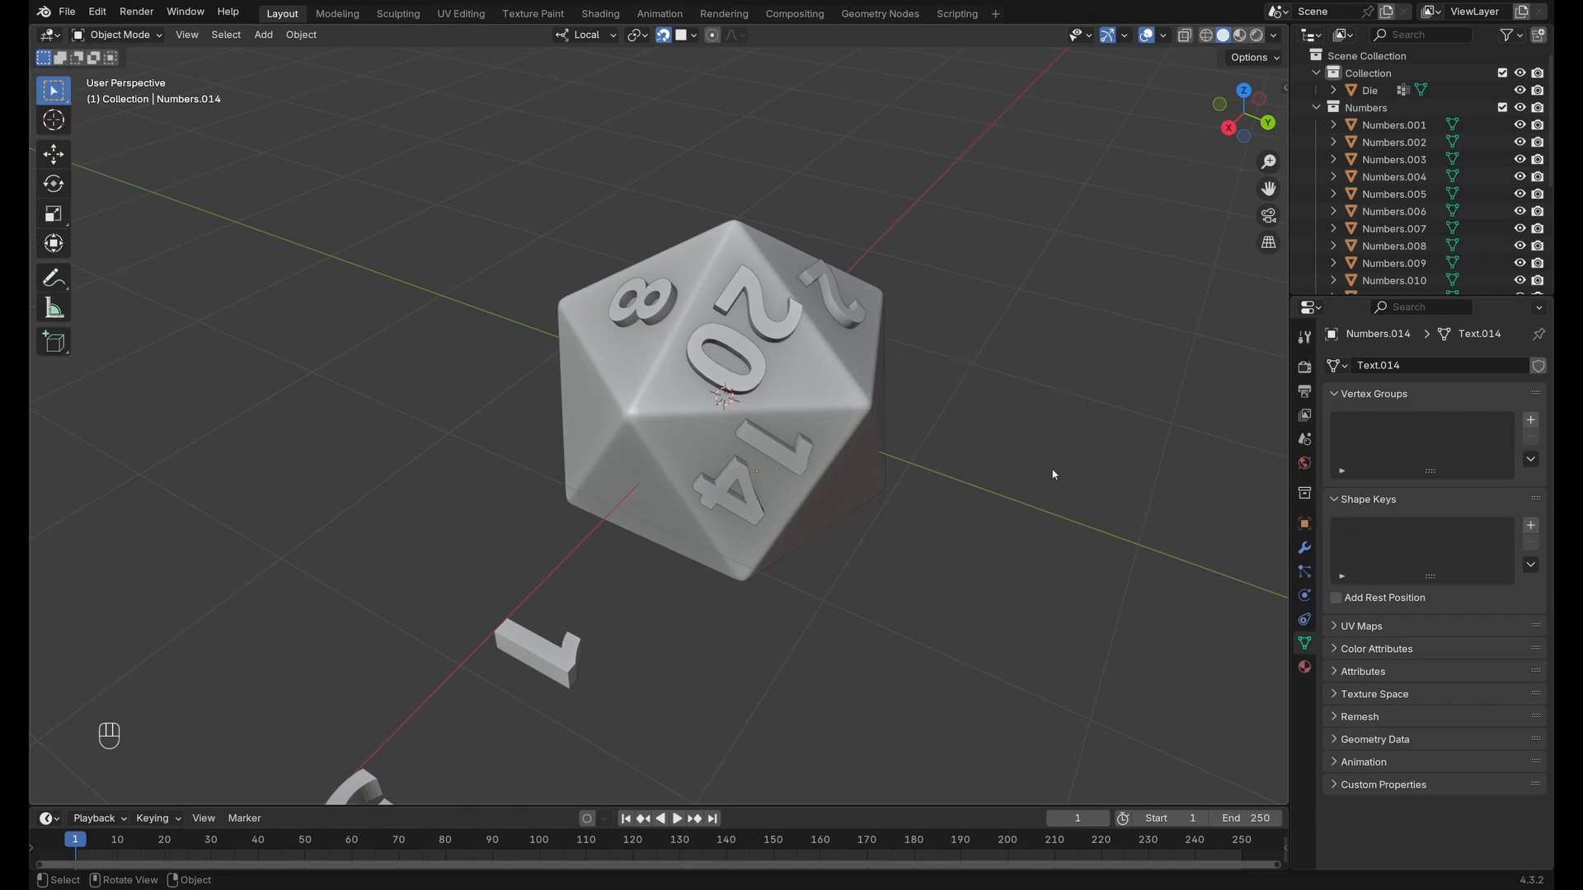
# Rotate the 20 about 8° around its local Z axis to straighten it on its face.
pyautogui.moveTo(793, 460); pyautogui.dragTo(934, 459, button='middle')
pyautogui.press('r')
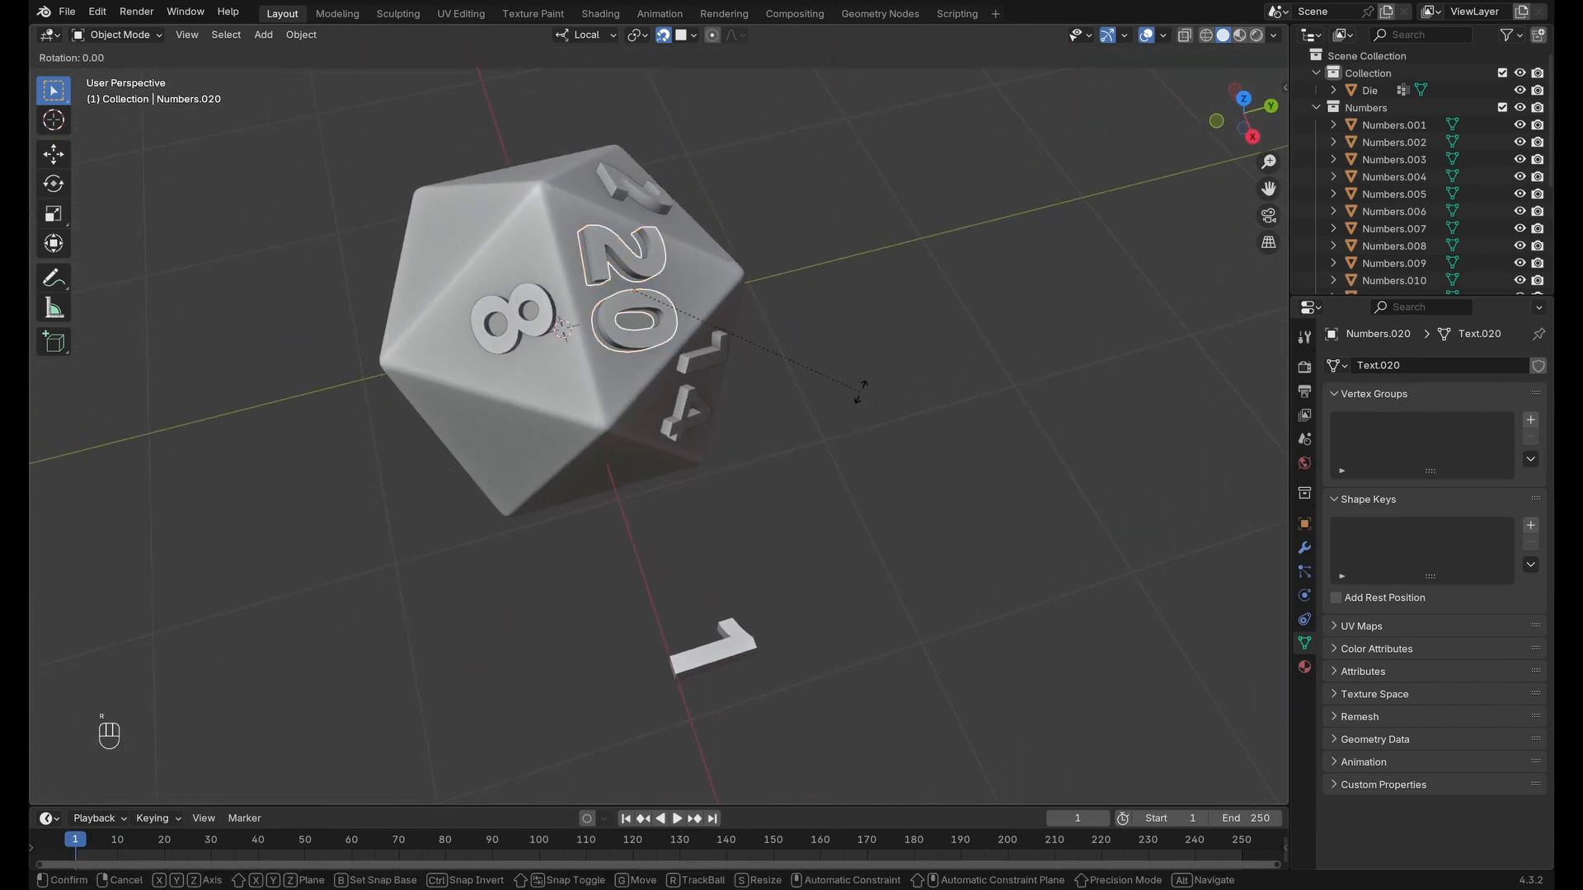
pyautogui.press('z')
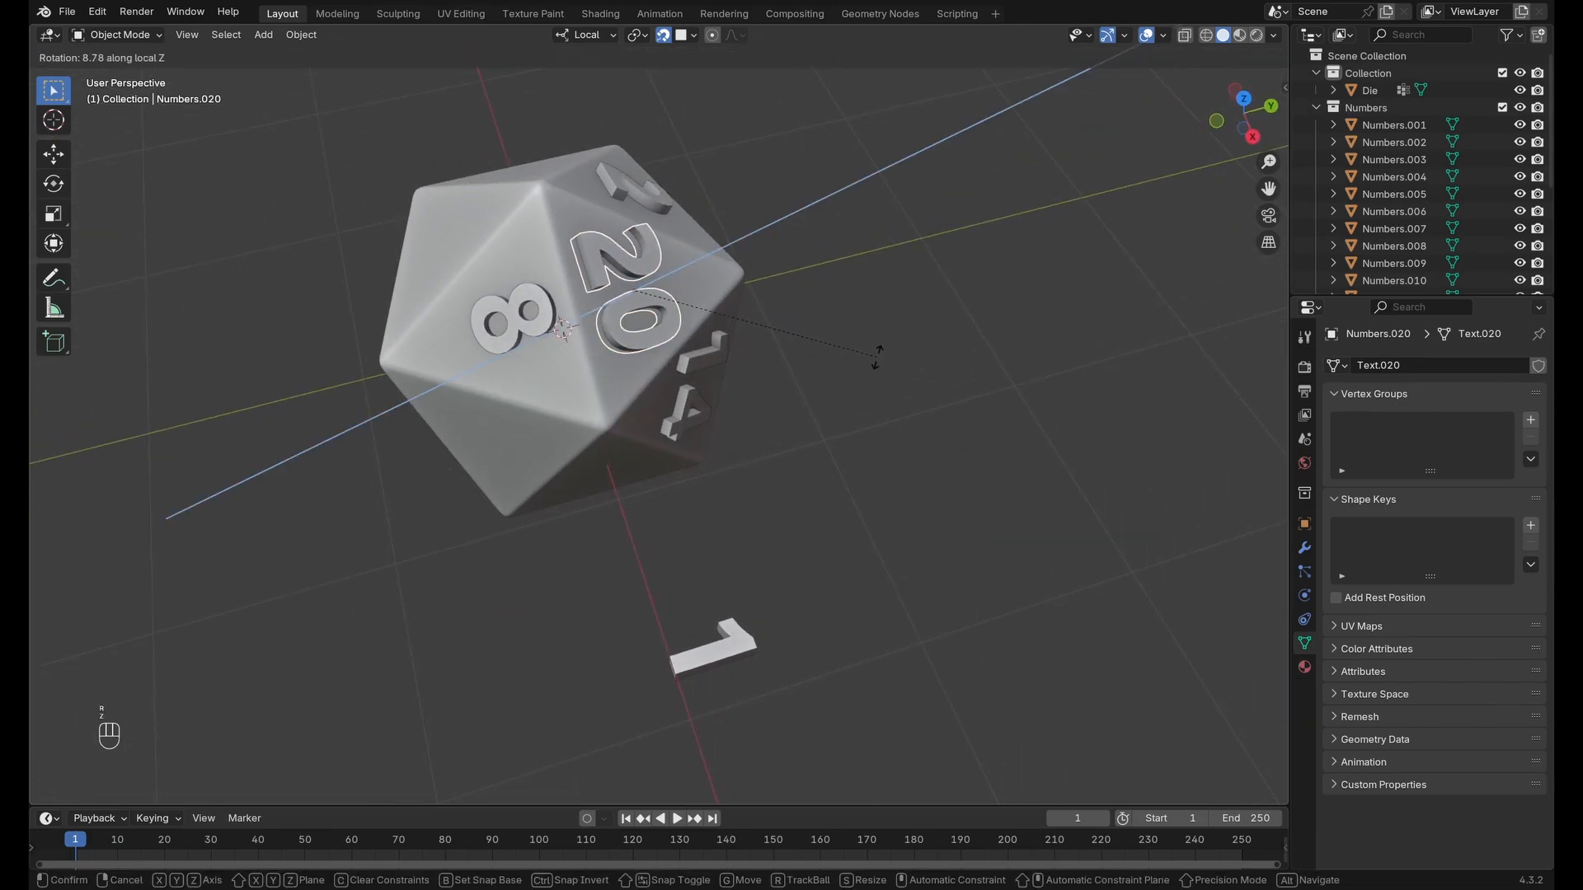
pyautogui.click(875, 360)
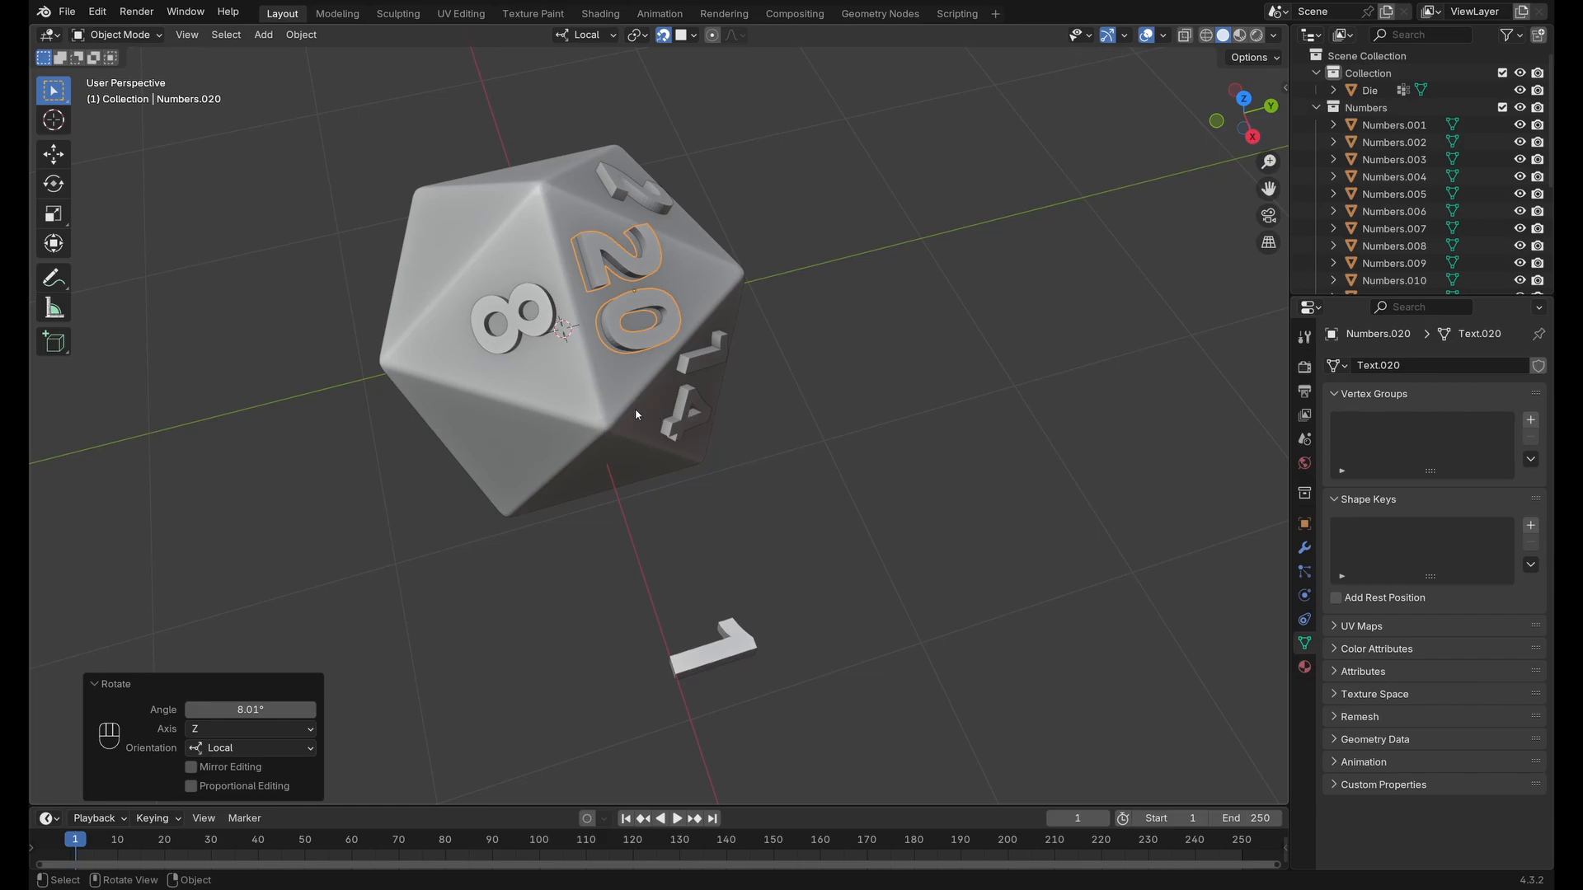
# Rotate the 8 around its local Z axis to orient it on its die face.
pyautogui.click(542, 326)
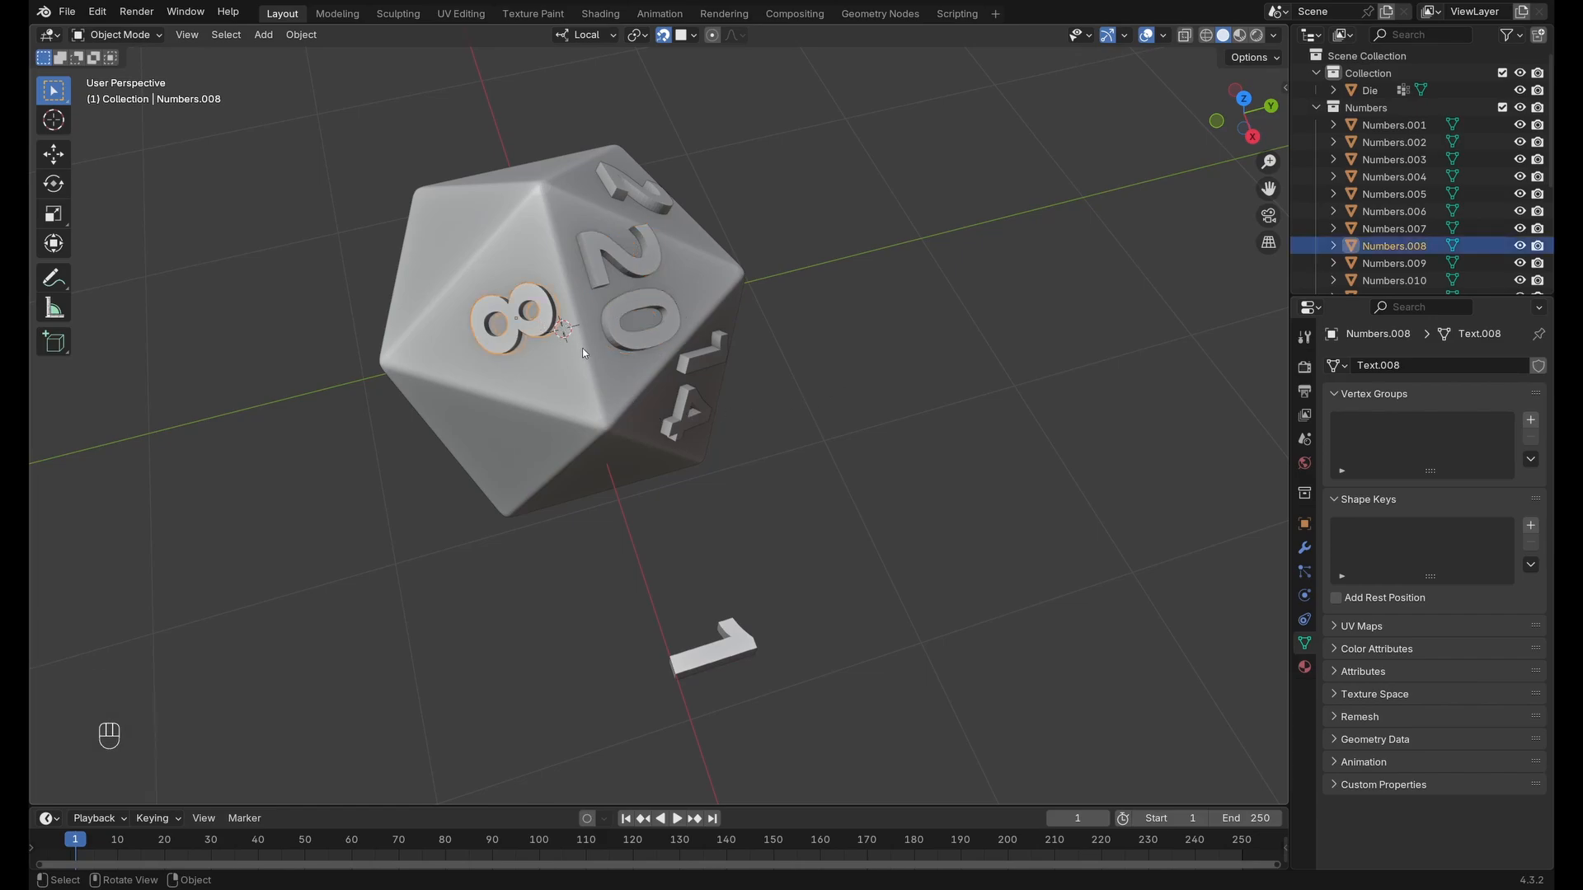
pyautogui.moveTo(582, 348); pyautogui.dragTo(567, 308, button='middle')
pyautogui.press('r')
pyautogui.press('z')
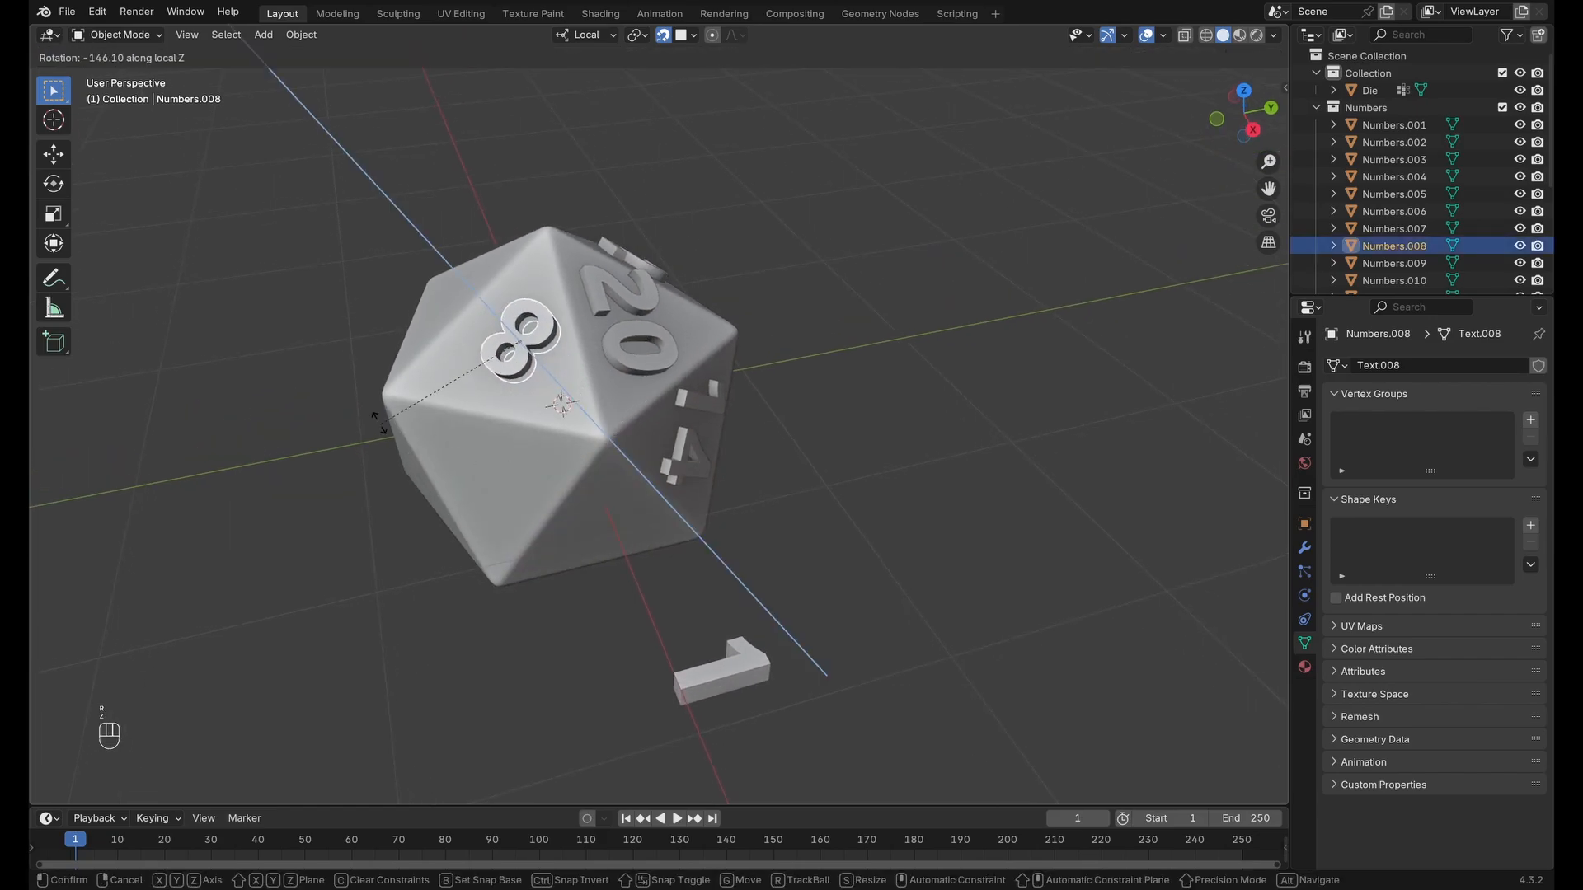
pyautogui.click(355, 326)
# Rotate the 2 around its local Z axis to orient it, and reposition the 14 on its die face.
pyautogui.moveTo(569, 462); pyautogui.dragTo(760, 417, button='middle')
pyautogui.click(742, 402)
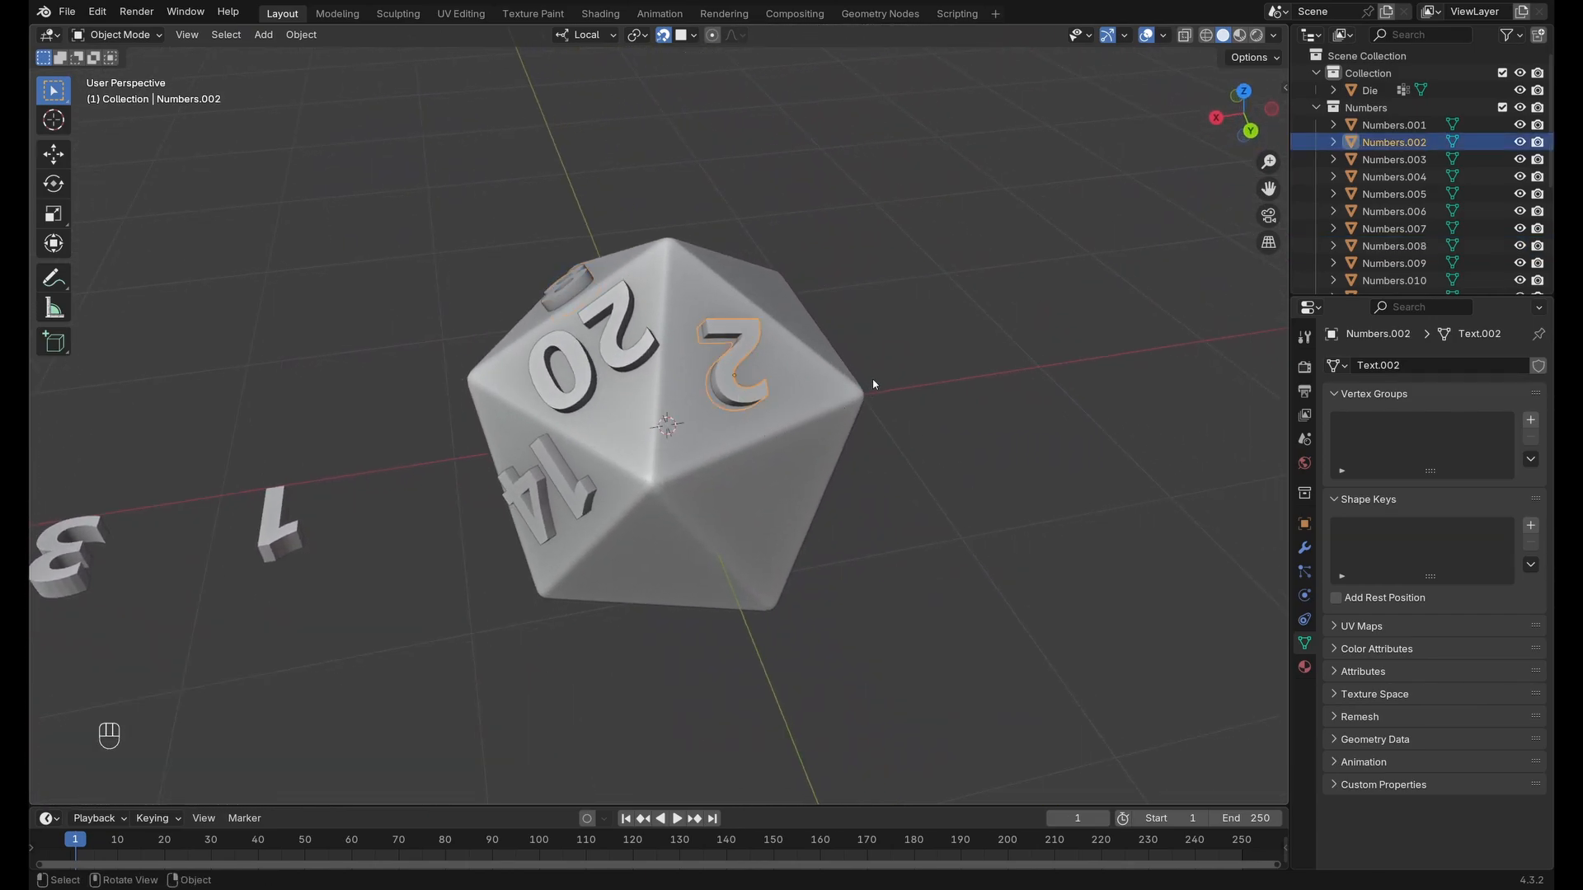
pyautogui.press('r')
pyautogui.press('z')
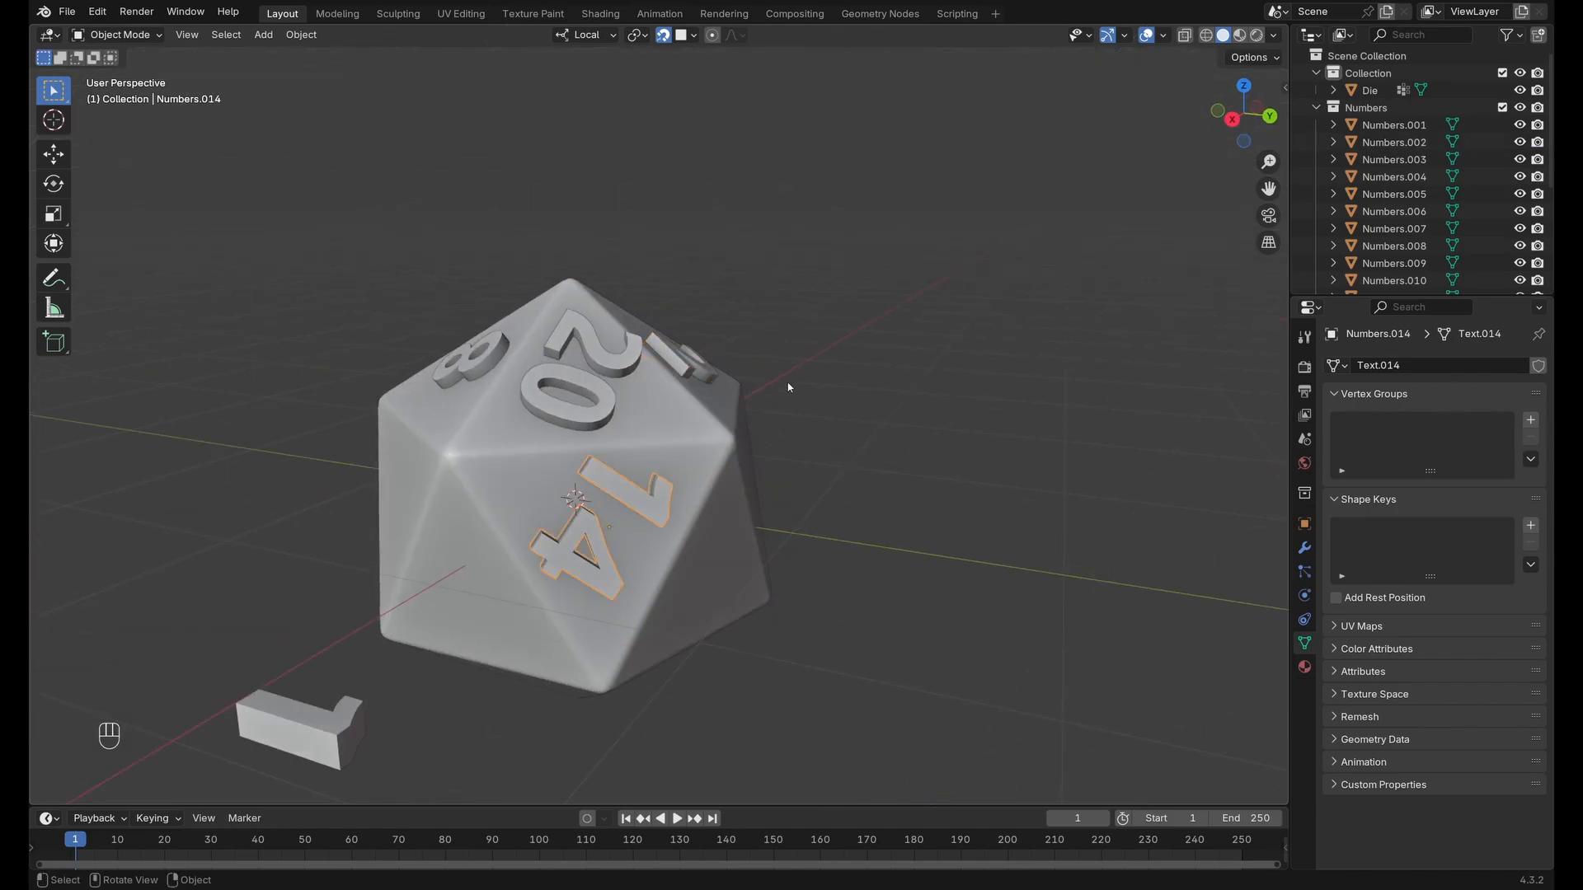
pyautogui.press('g')
pyautogui.click(849, 540)
# Snap the 16 onto the empty die face directly below the 8.
pyautogui.moveTo(849, 540)
pyautogui.mouseDown(button='middle')
pyautogui.moveTo(791, 558)
pyautogui.moveTo(829, 519)
pyautogui.mouseUp(button='middle')
pyautogui.scroll(-4, 819, 589)
pyautogui.moveTo(820, 589); pyautogui.dragTo(787, 527, button='middle')
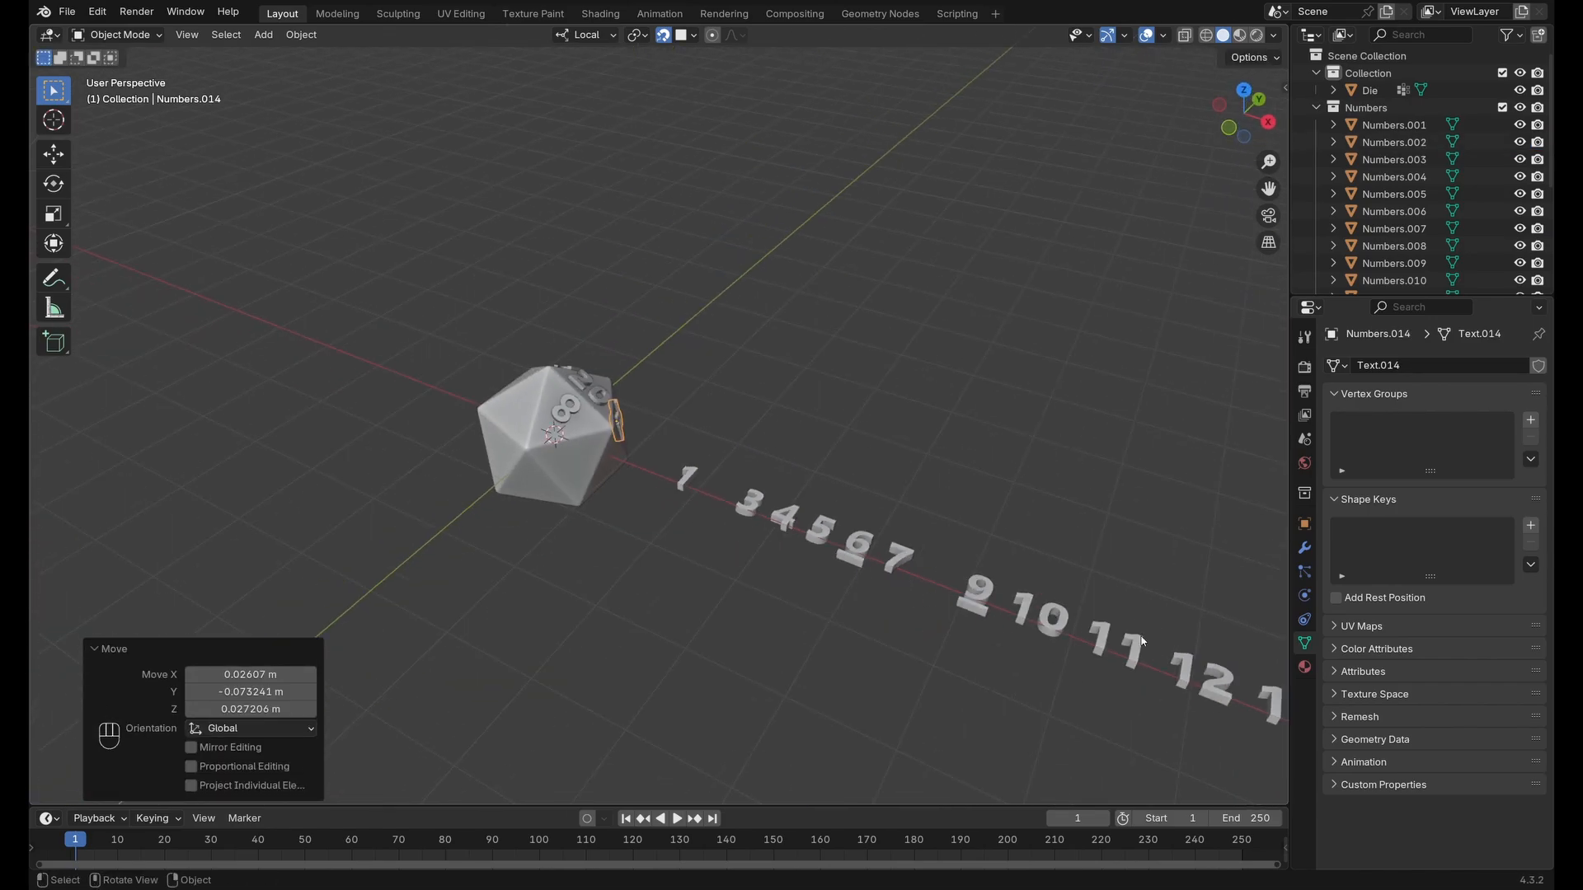
pyautogui.keyDown('shift'); pyautogui.moveTo(1129, 635); pyautogui.dragTo(874, 492, button='middle'); pyautogui.keyUp('shift')
pyautogui.click(1180, 601)
pyautogui.keyDown('shift'); pyautogui.moveTo(437, 383); pyautogui.dragTo(629, 484, button='middle'); pyautogui.keyUp('shift')
pyautogui.scroll(4, 629, 484)
pyautogui.press('g')
pyautogui.click(483, 528)
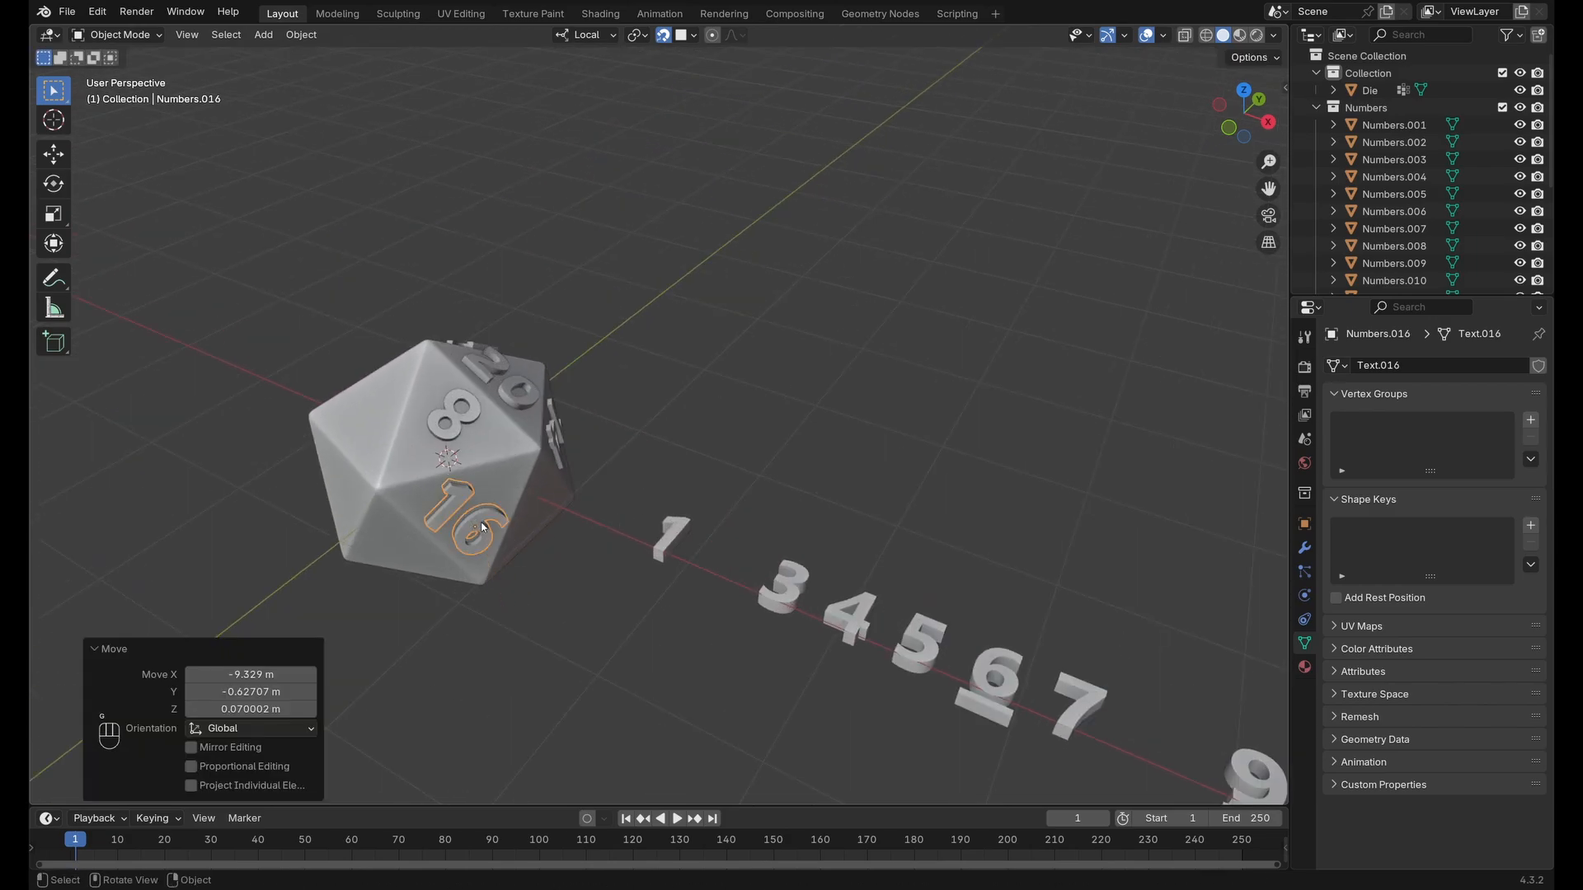
# Turn the 16 upside down around its local Z axis, recentre it on its face, and finish with a rotation of about -3.9°.
pyautogui.press('r')
pyautogui.rightClick(681, 473)
pyautogui.keyDown('shift'); pyautogui.moveTo(575, 528); pyautogui.dragTo(649, 449, button='middle'); pyautogui.keyUp('shift')
pyautogui.scroll(2, 649, 448)
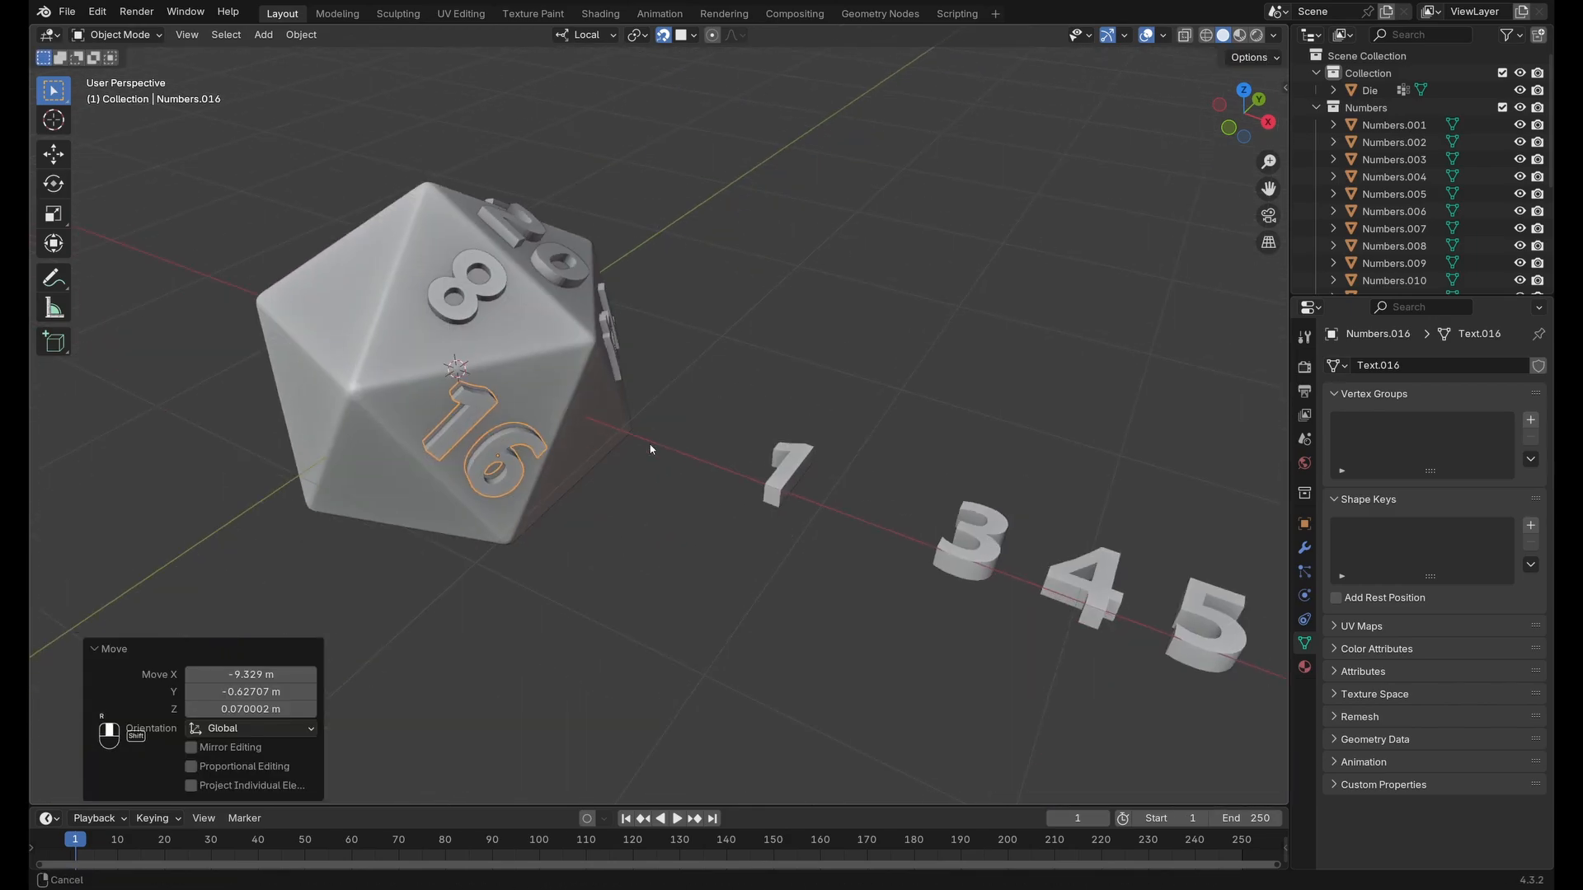
pyautogui.press('r')
pyautogui.press('z')
pyautogui.click(347, 736)
pyautogui.press('g')
pyautogui.click(465, 423)
pyautogui.press('r')
pyautogui.press('z')
pyautogui.click(540, 433)
# Snap the 6 onto the empty die face between the 16 and the 14.
pyautogui.scroll(-3, 824, 561)
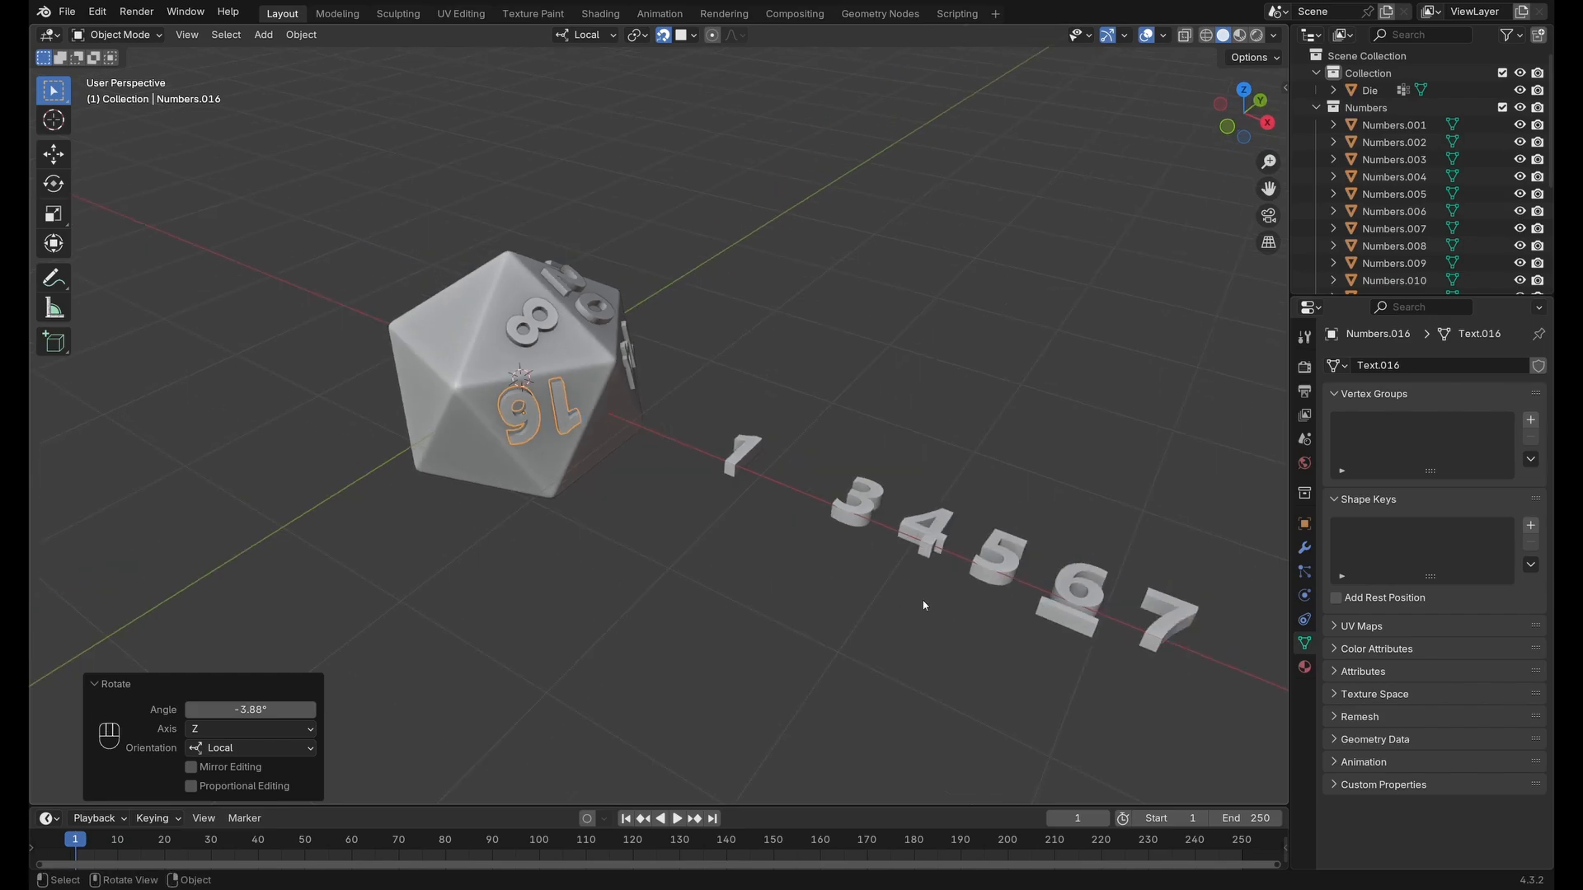
pyautogui.click(1076, 596)
pyautogui.scroll(2, 981, 486)
pyautogui.keyDown('shift'); pyautogui.moveTo(973, 461); pyautogui.dragTo(742, 396, button='middle'); pyautogui.keyUp('shift')
pyautogui.press('g')
pyautogui.click(566, 375)
# Rotate the 6 about -89° around its local Z axis and recentre it on its face.
pyautogui.press('r')
pyautogui.press('z')
pyautogui.click(548, 420)
pyautogui.press('g')
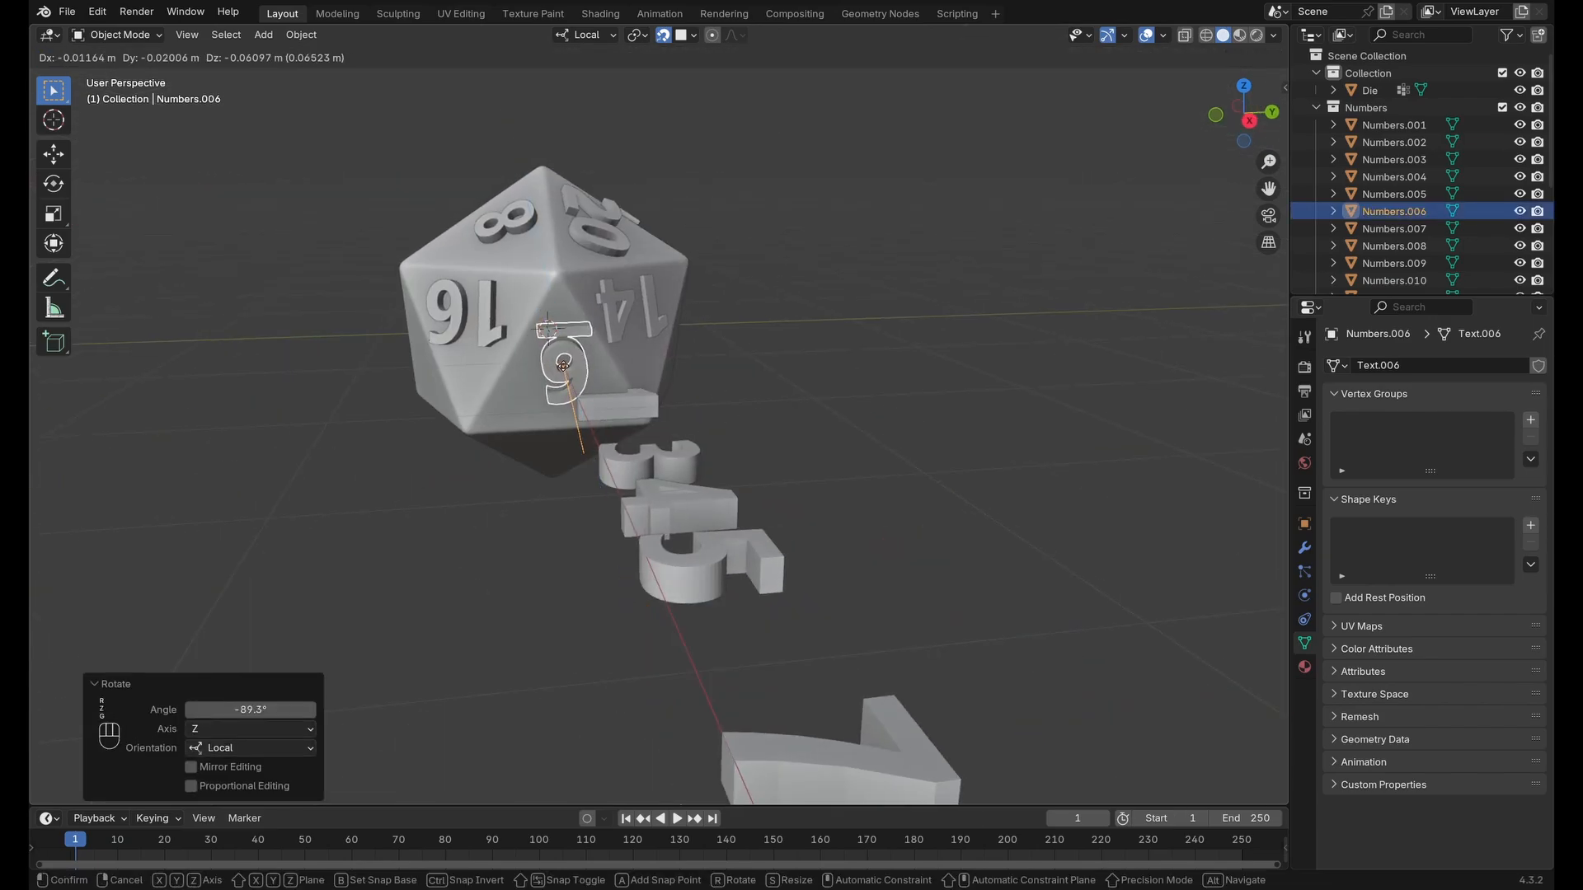
pyautogui.click(567, 375)
# Snap the 10 onto the empty upper die face beside the 8.
pyautogui.moveTo(470, 413); pyautogui.dragTo(562, 476, button='middle')
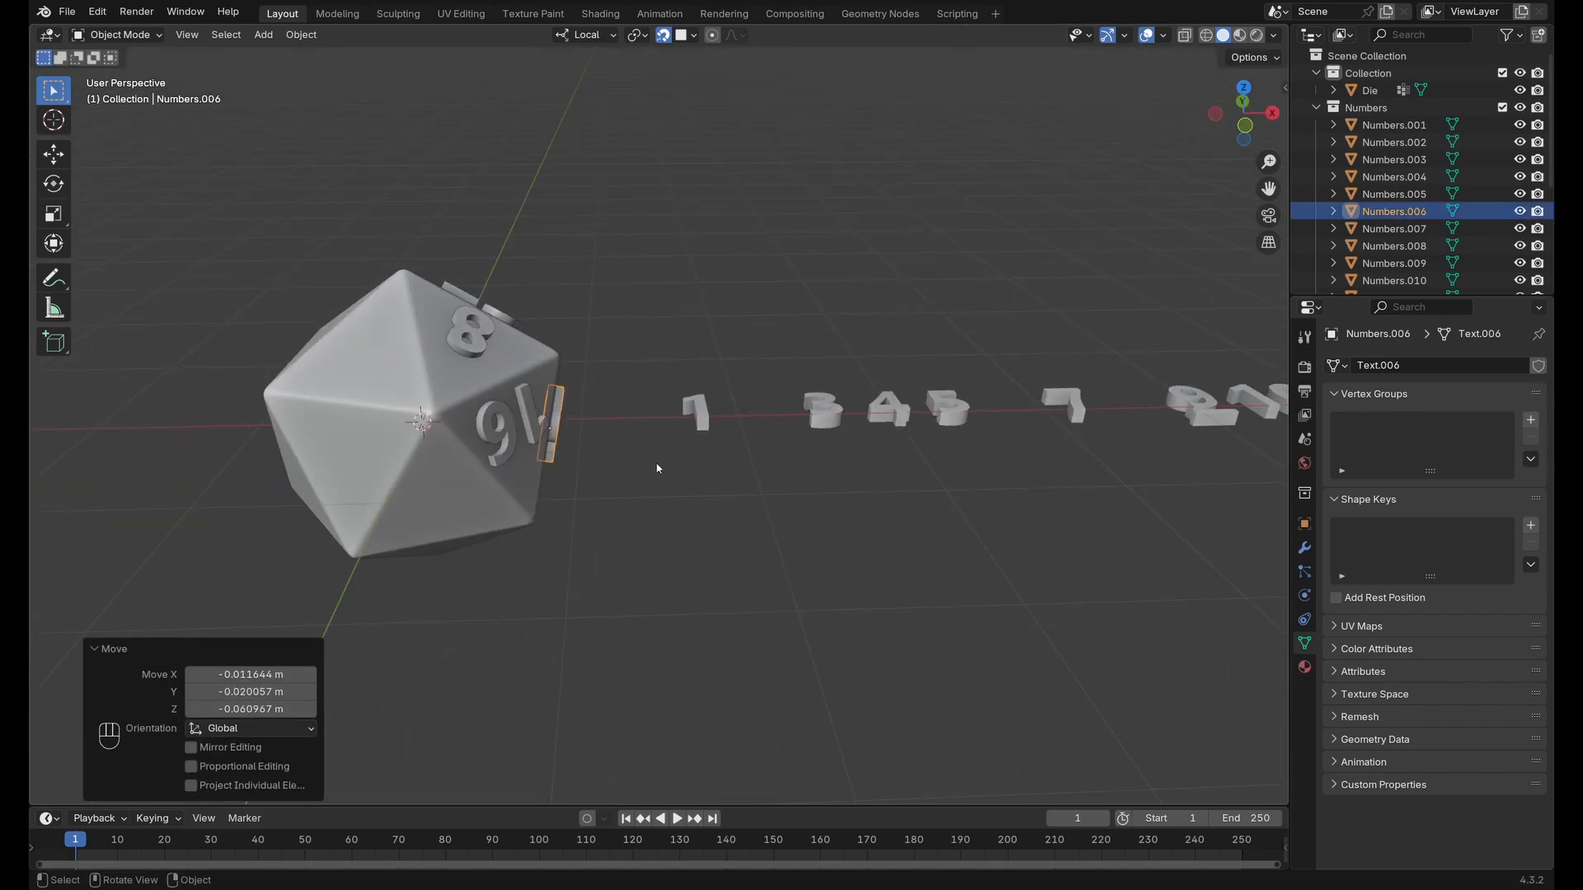
pyautogui.scroll(-2, 614, 478)
pyautogui.moveTo(657, 469); pyautogui.dragTo(678, 516, button='middle')
pyautogui.click(1113, 476)
pyautogui.press('g')
pyautogui.click(539, 460)
# Rotate the 10 around its local Z axis and recentre it on its die face.
pyautogui.press('r')
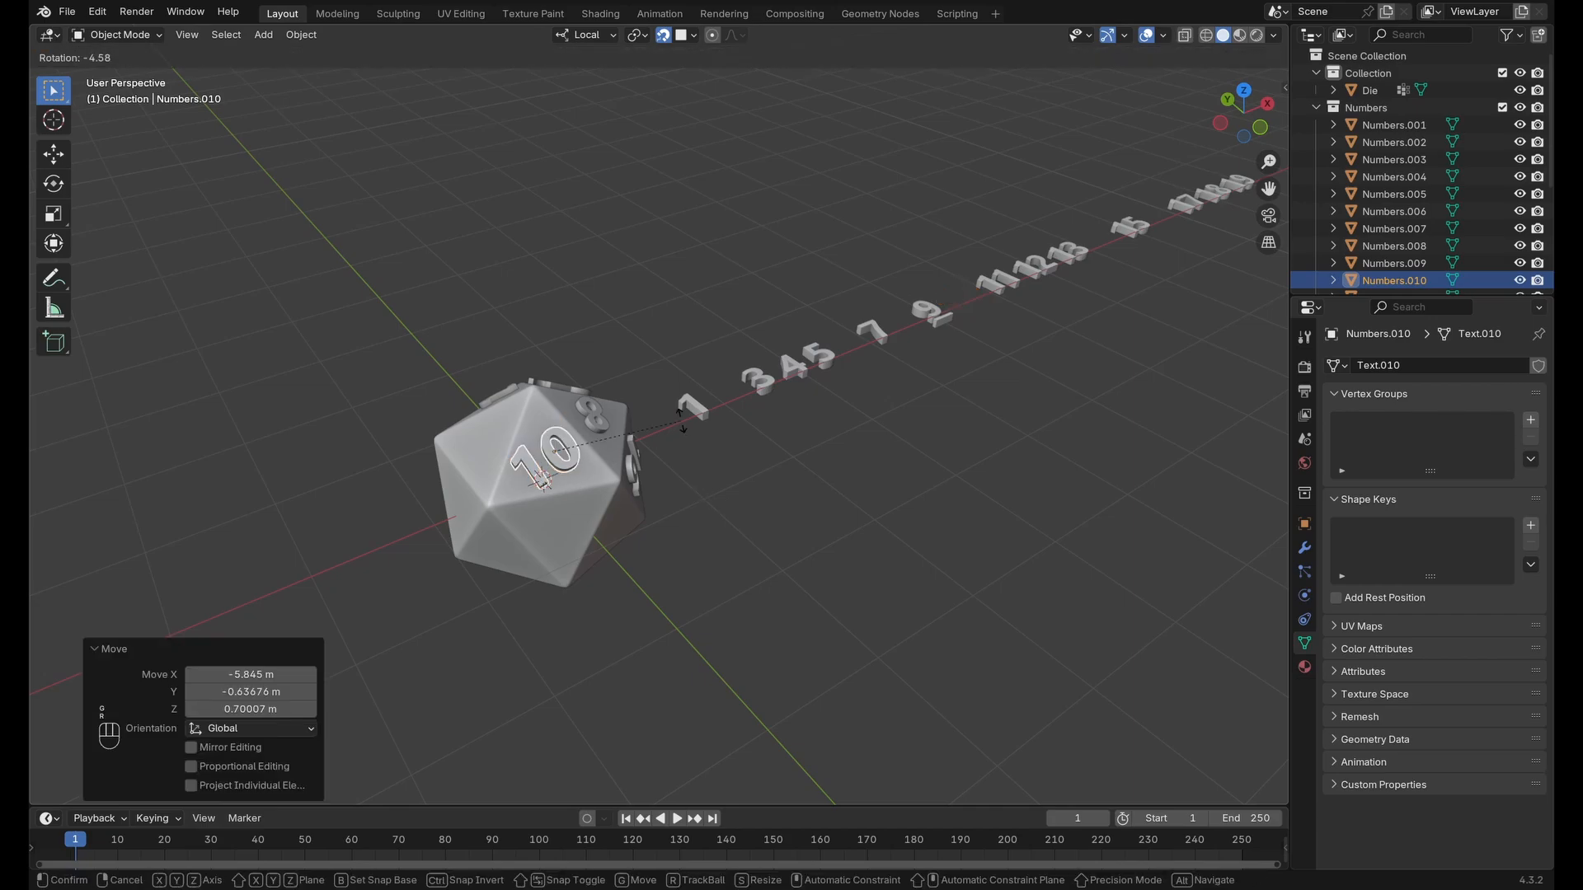
pyautogui.press('z')
pyautogui.click(707, 431)
pyautogui.moveTo(705, 433); pyautogui.dragTo(643, 442, button='middle')
pyautogui.press('g')
pyautogui.click(475, 402)
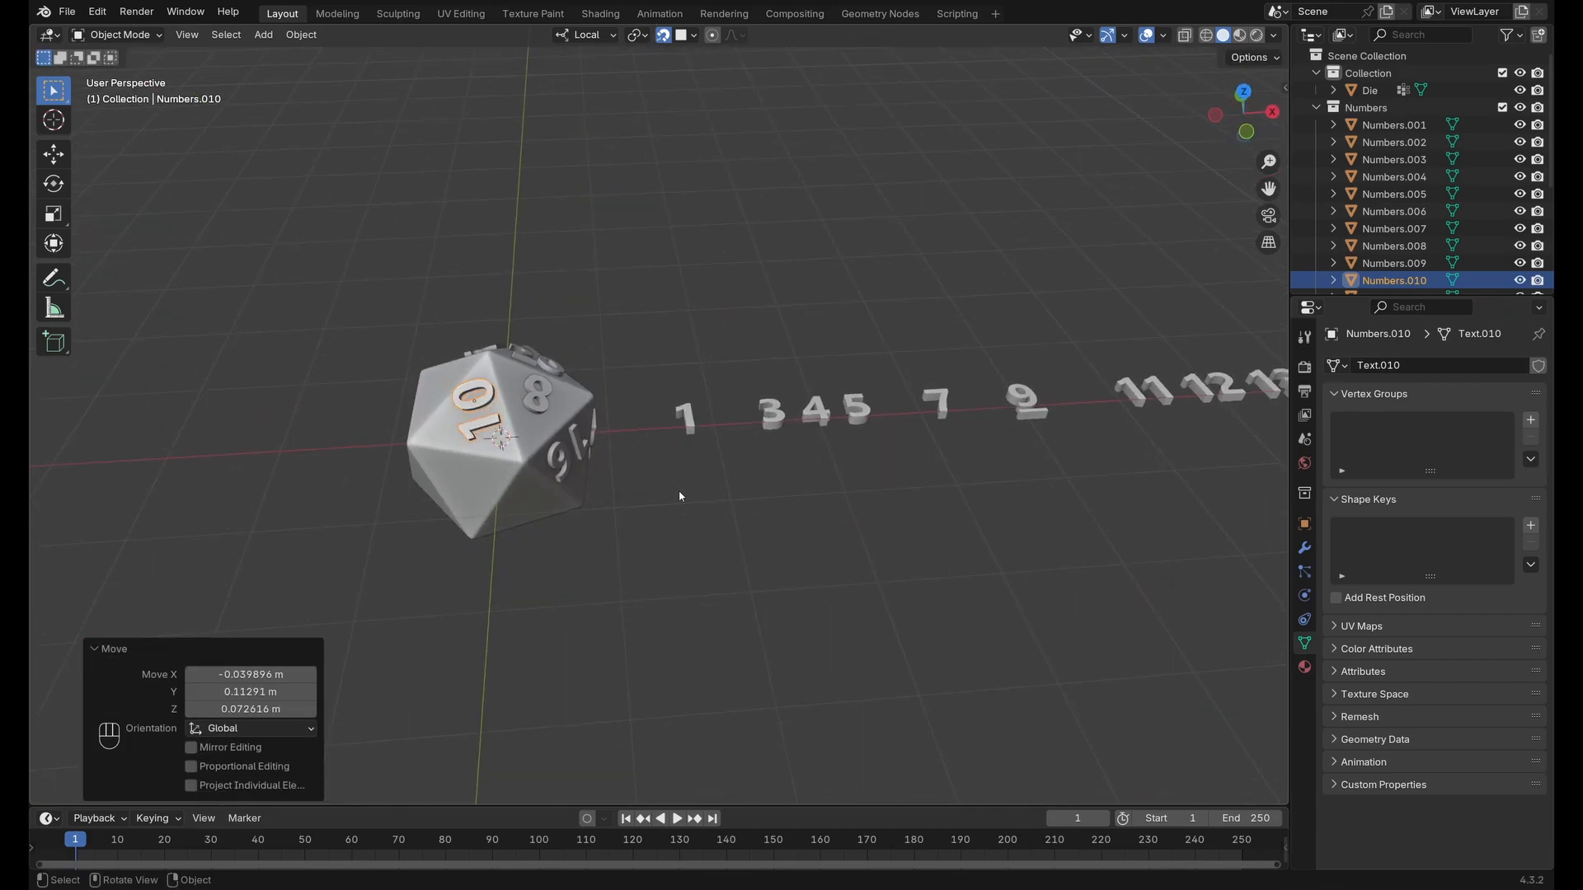
# Snap the 4 onto the empty die face beside the 14 and rotate it around its local Z axis.
pyautogui.moveTo(679, 496); pyautogui.dragTo(372, 487, button='middle')
pyautogui.click(505, 433)
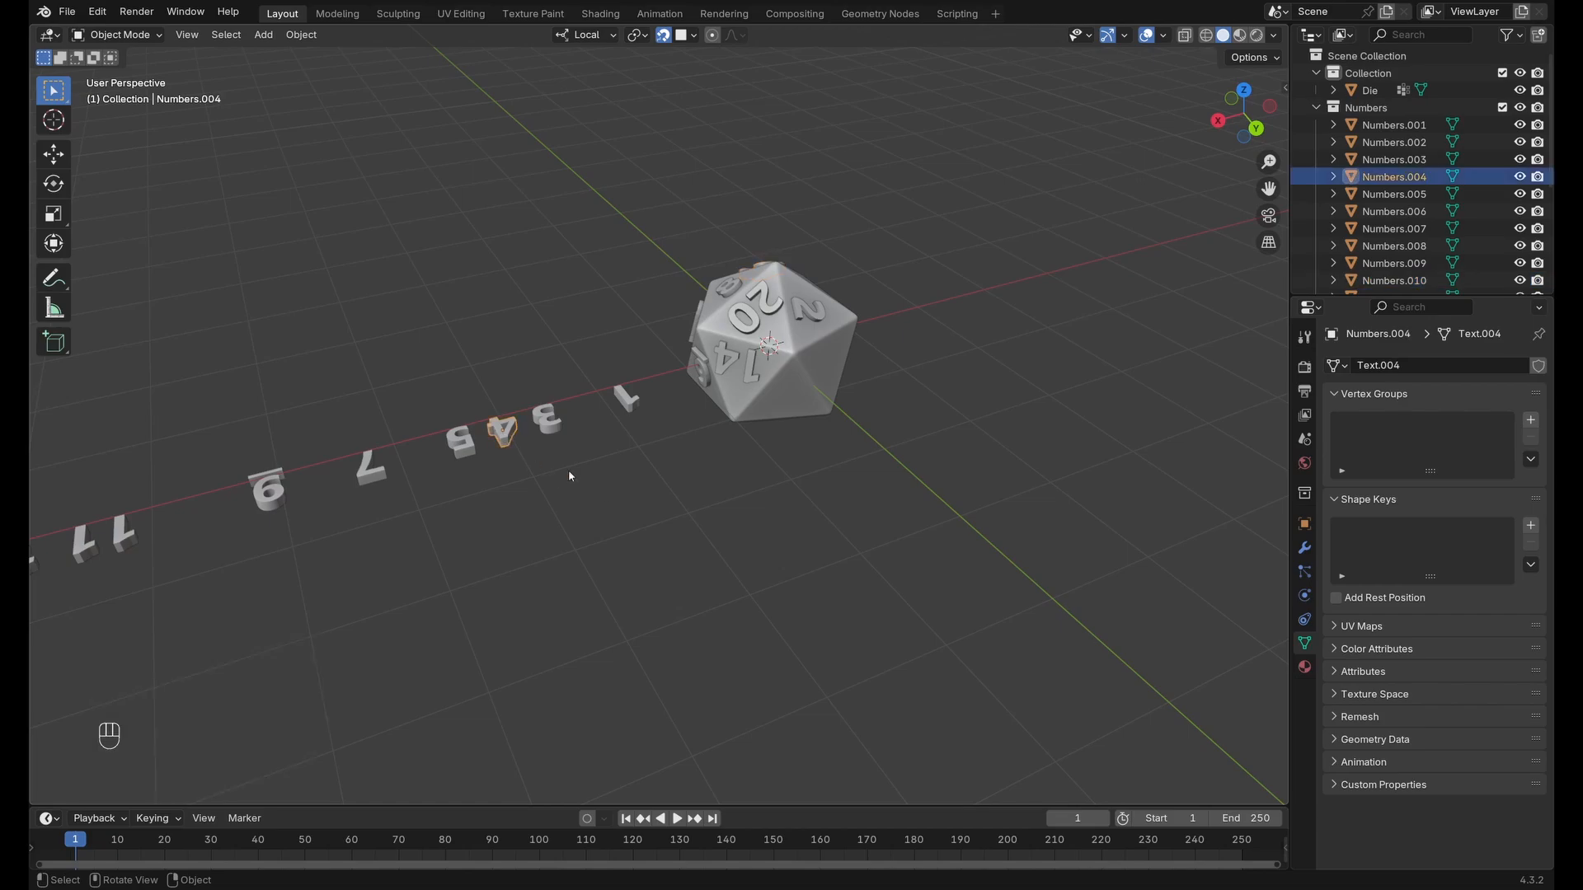
pyautogui.press('g')
pyautogui.click(793, 391)
pyautogui.press('r')
pyautogui.press('z')
pyautogui.click(894, 334)
# Snap the 18 onto the die face below the 2 and rotate it about 20.7° around its local Z axis.
pyautogui.scroll(-2, 915, 366)
pyautogui.click(128, 569)
pyautogui.scroll(2, 693, 495)
pyautogui.keyDown('shift'); pyautogui.moveTo(890, 486); pyautogui.dragTo(693, 509, button='middle'); pyautogui.keyUp('shift')
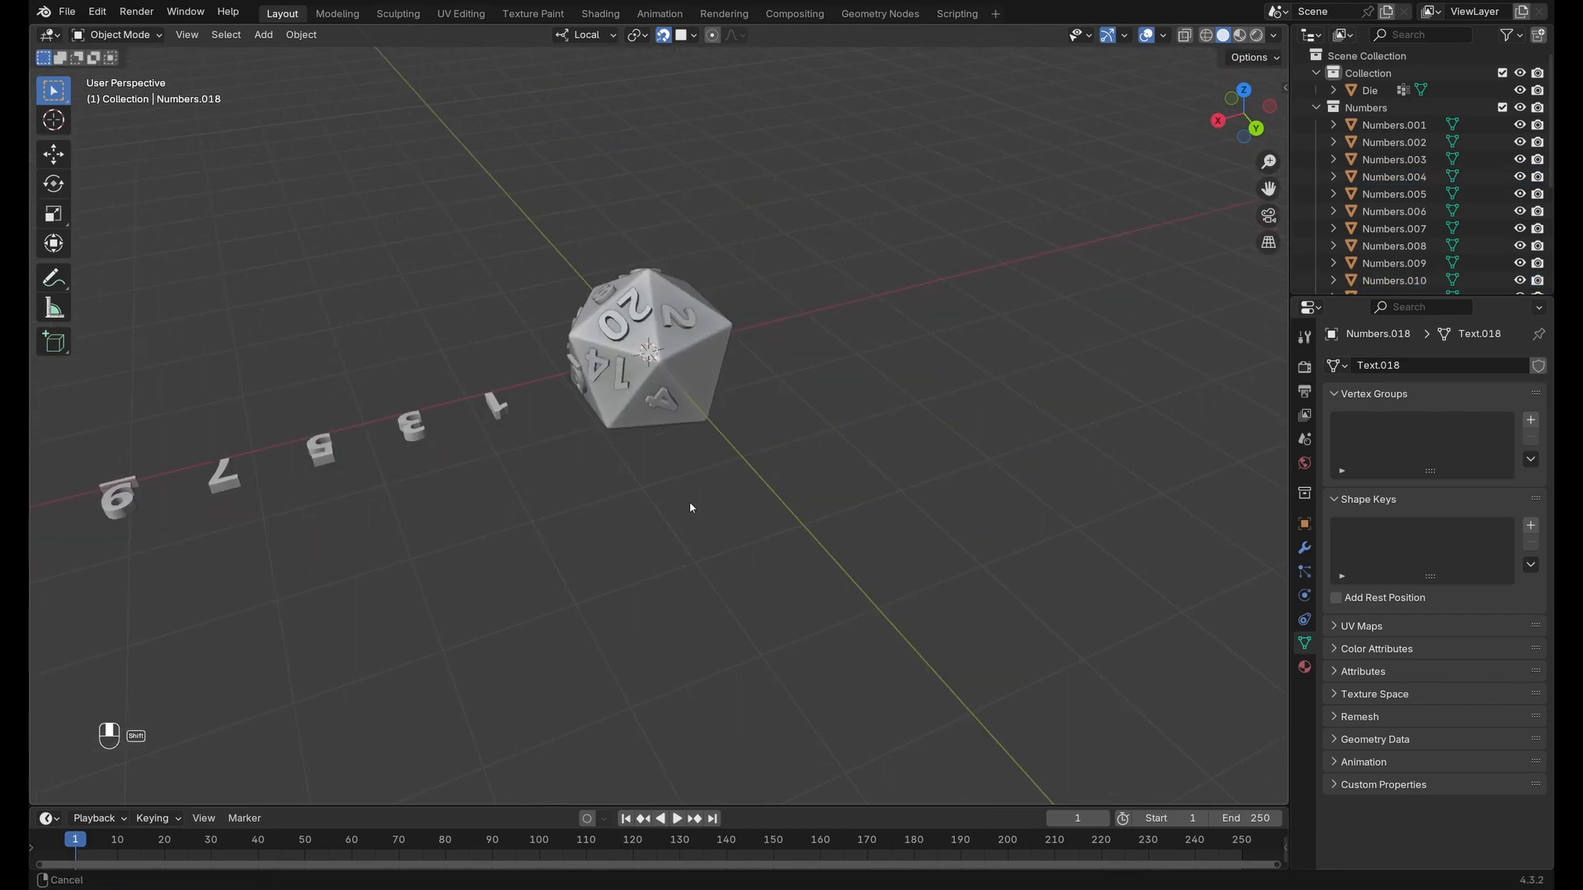
pyautogui.press('g')
pyautogui.click(668, 376)
pyautogui.press('r')
pyautogui.press('z')
pyautogui.click(759, 399)
# Snap the 12 onto the empty upper die face beside the 2.
pyautogui.scroll(-2, 726, 437)
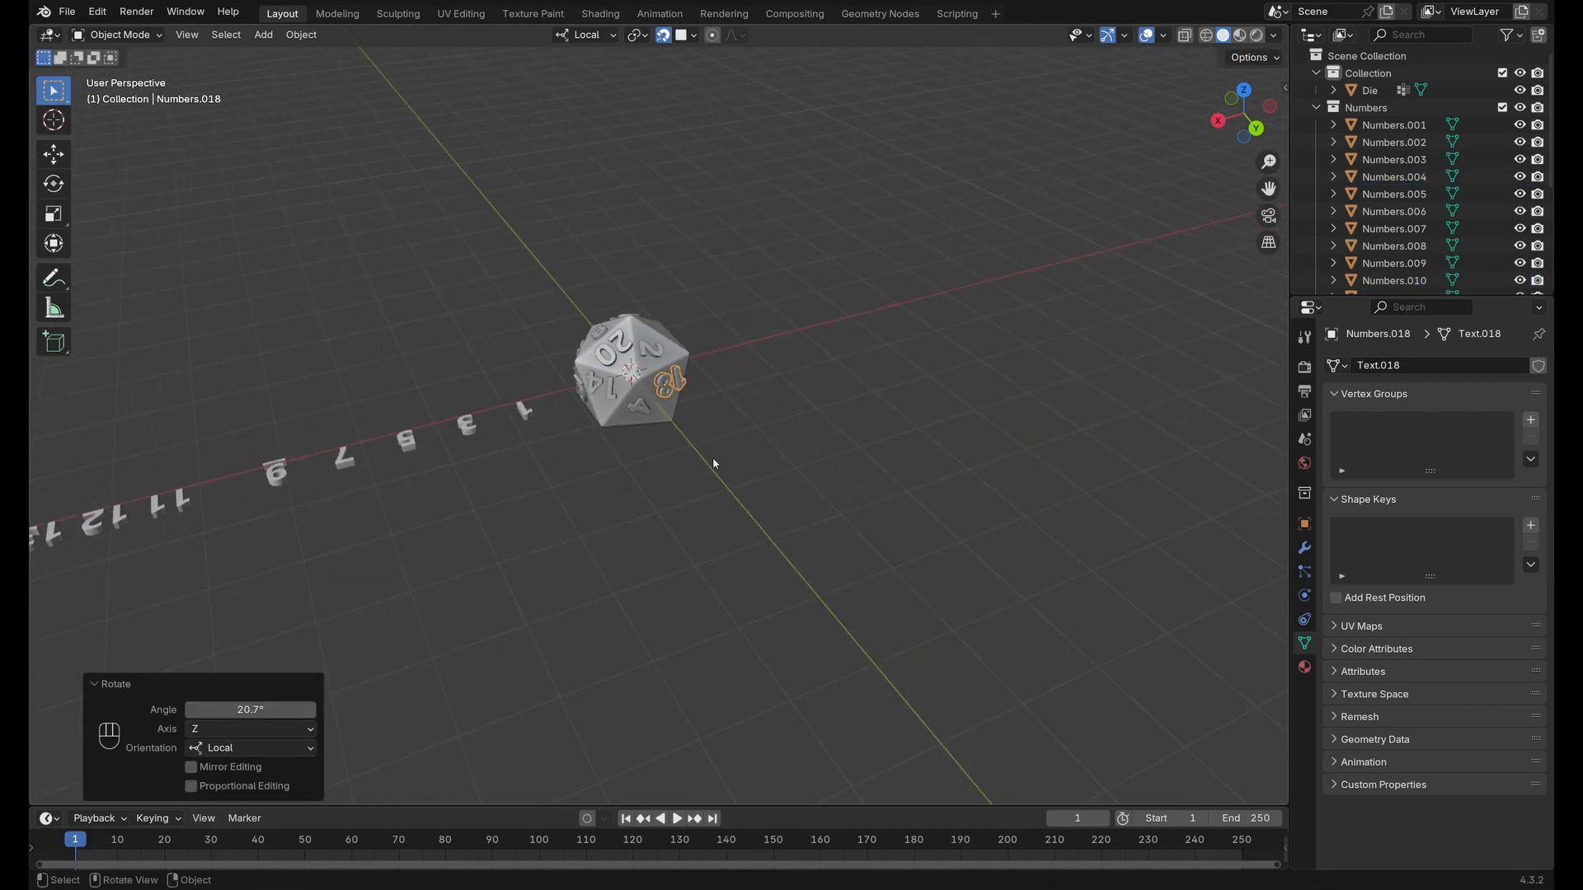
pyautogui.moveTo(721, 459); pyautogui.dragTo(627, 437, button='middle')
pyautogui.click(176, 392)
pyautogui.scroll(2, 825, 429)
pyautogui.moveTo(956, 441); pyautogui.dragTo(746, 495, button='middle')
pyautogui.press('g')
pyautogui.click(666, 367)
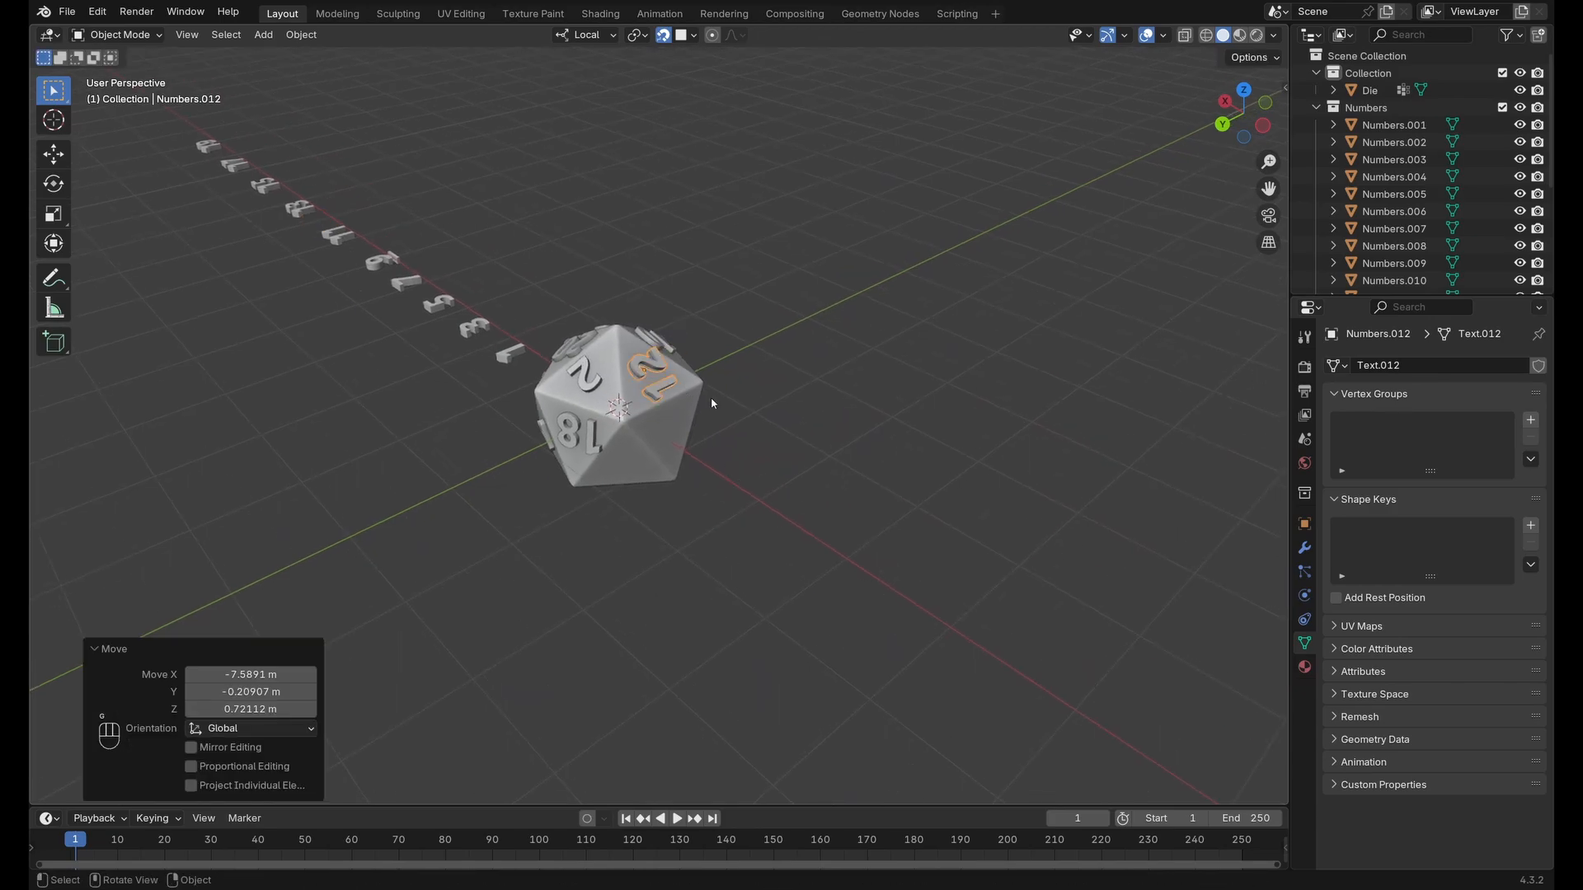
# Rotate the 12 around its local Z axis and recentre it on its die face.
pyautogui.moveTo(894, 408); pyautogui.dragTo(815, 414, button='middle')
pyautogui.press('r')
pyautogui.press('z')
pyautogui.click(754, 412)
pyautogui.press('g')
pyautogui.click(667, 388)
# Snap the 5 onto the empty die face beside the 18.
pyautogui.moveTo(556, 480); pyautogui.dragTo(641, 473, button='middle')
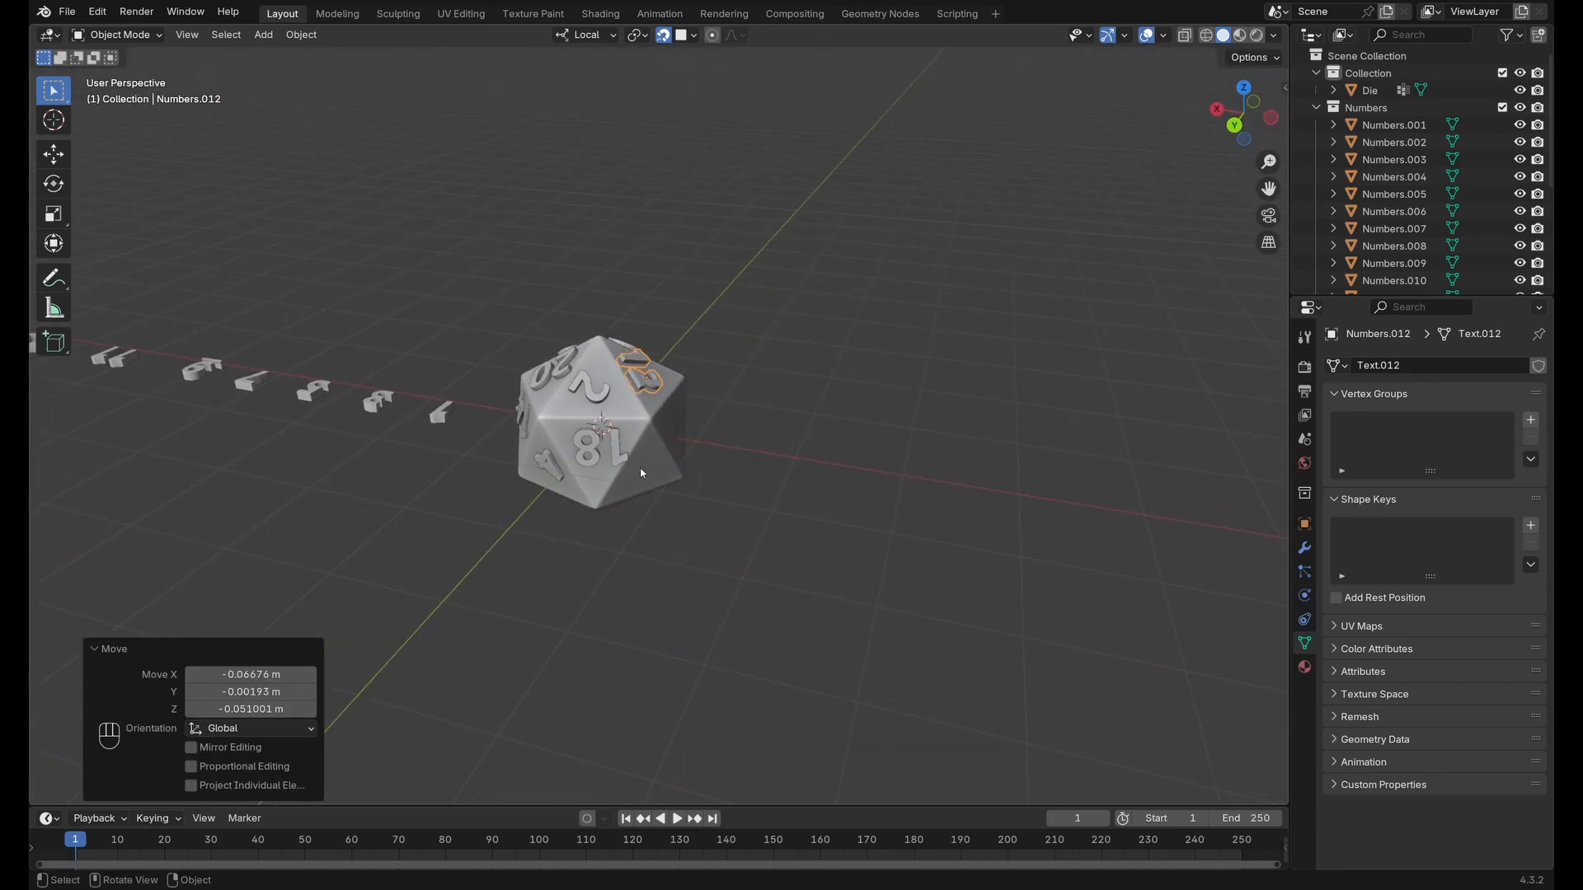
pyautogui.click(313, 390)
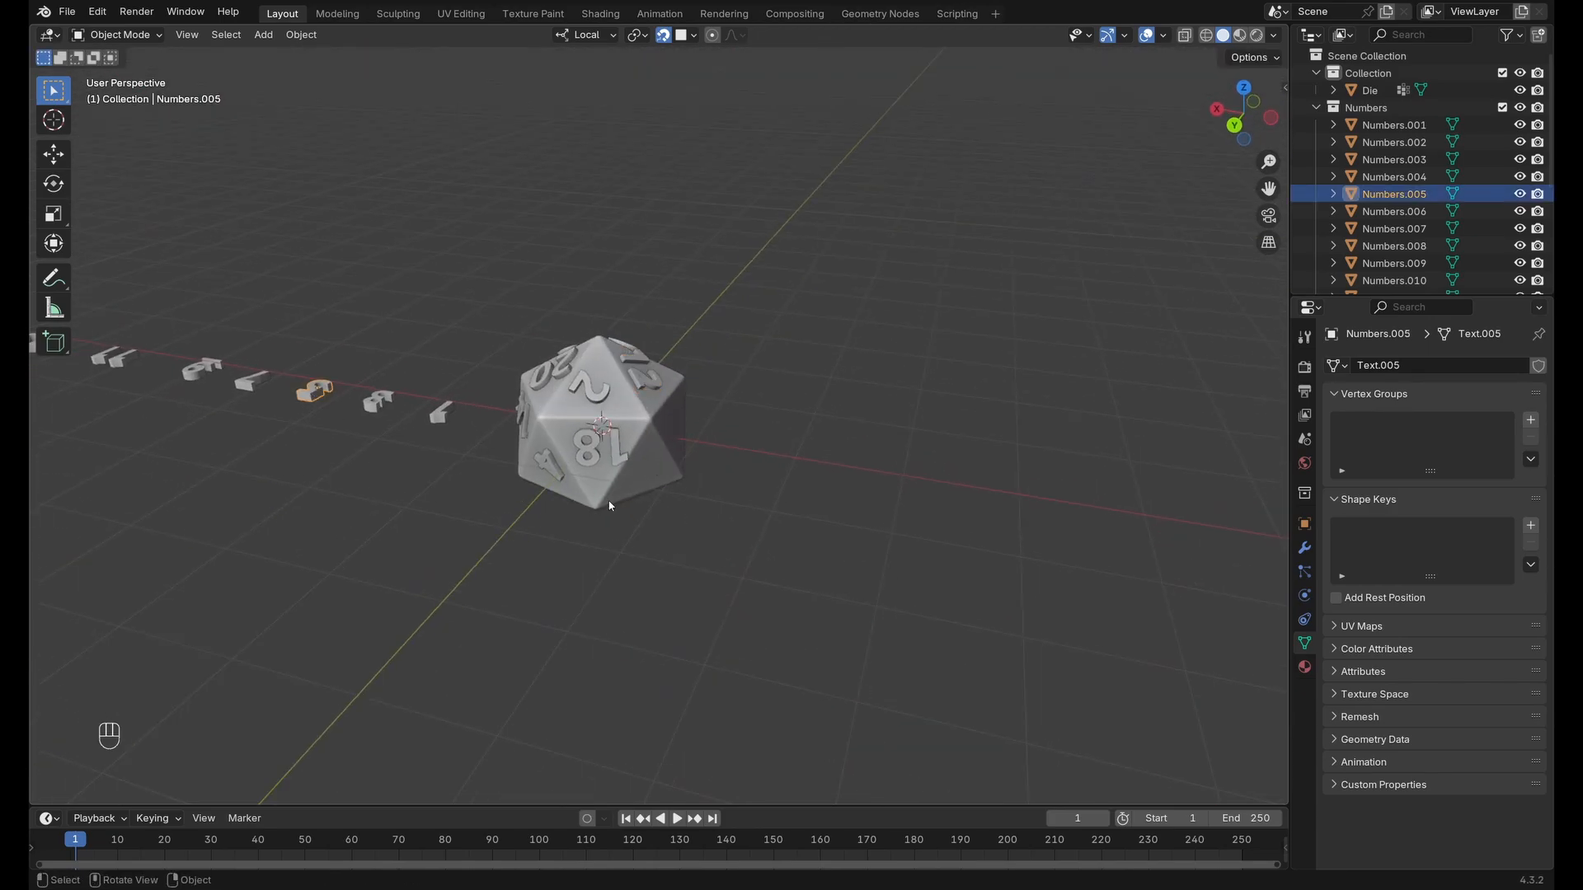
pyautogui.press('g')
pyautogui.click(653, 468)
# Rotate the 5 around its local Z axis and recentre it on its die face.
pyautogui.press('r')
pyautogui.click(707, 537)
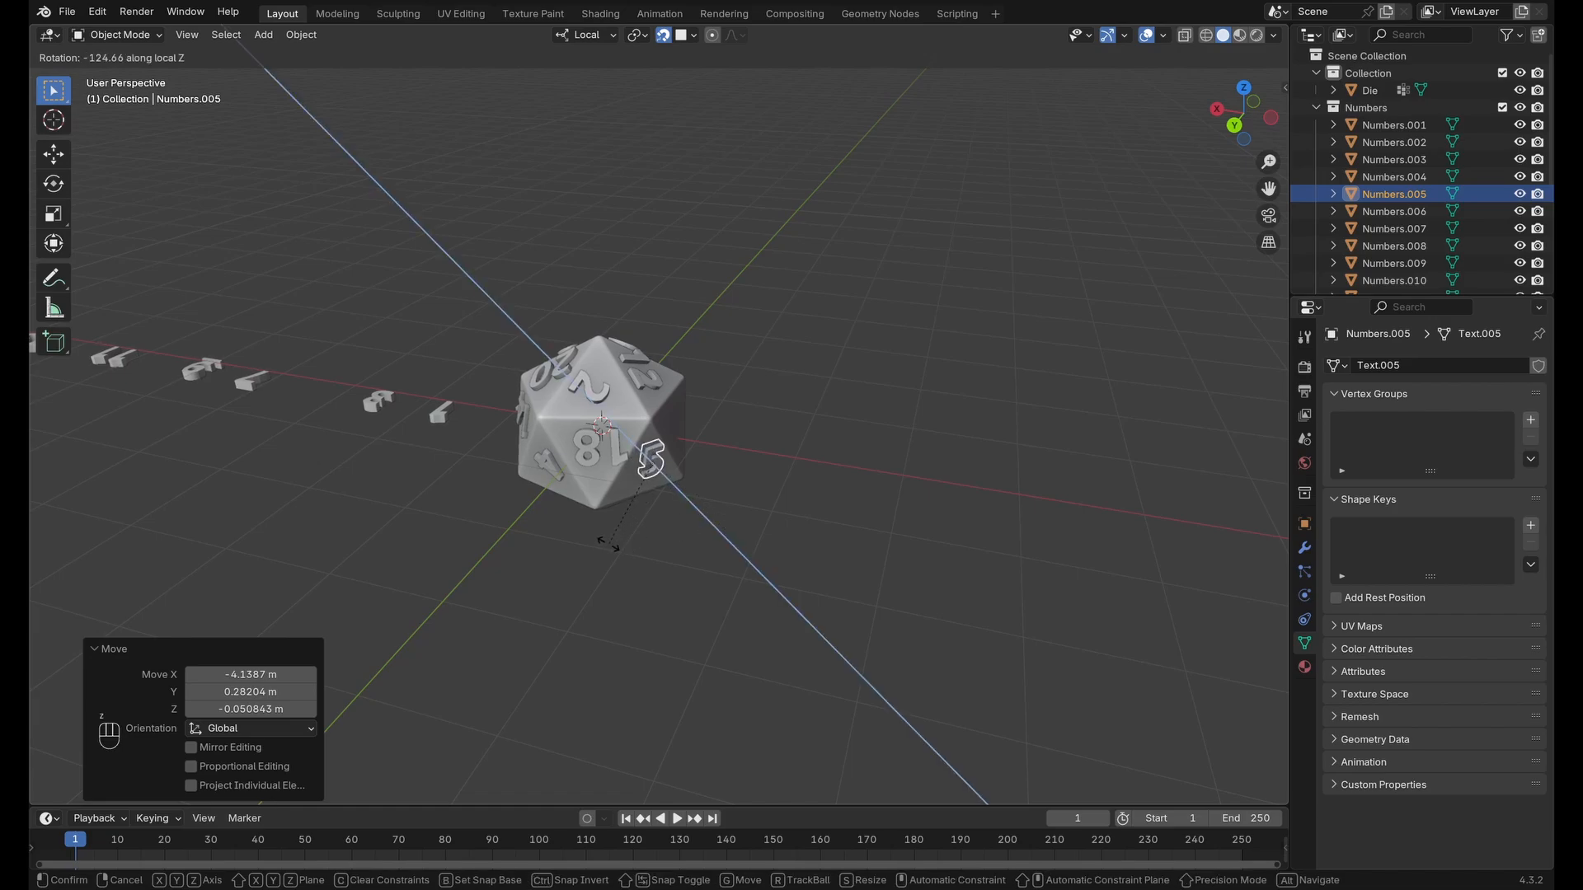
pyautogui.moveTo(707, 537); pyautogui.dragTo(732, 382, button='middle')
pyautogui.scroll(2, 731, 382)
pyautogui.press('g')
pyautogui.click(635, 404)
# Snap the 15 onto the empty die face beside the 5, then orient and recentre it there.
pyautogui.moveTo(488, 256); pyautogui.dragTo(536, 507, button='middle')
pyautogui.scroll(-2, 536, 507)
pyautogui.click(297, 141)
pyautogui.moveTo(852, 547); pyautogui.dragTo(779, 486, button='middle')
pyautogui.press('g')
pyautogui.click(708, 544)
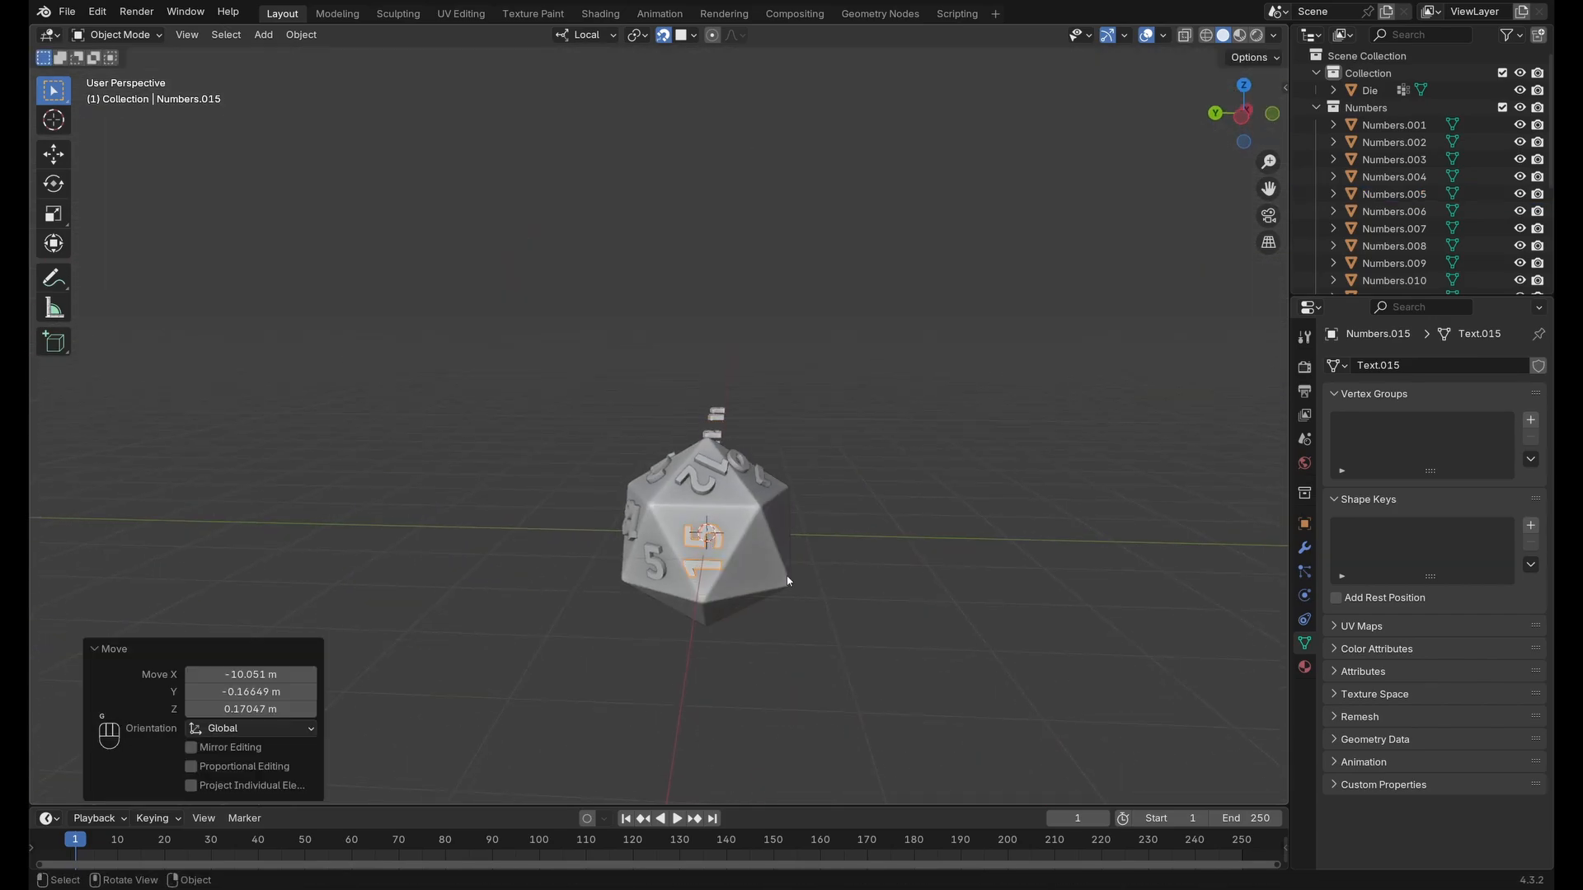
pyautogui.press('g')
pyautogui.click(879, 605)
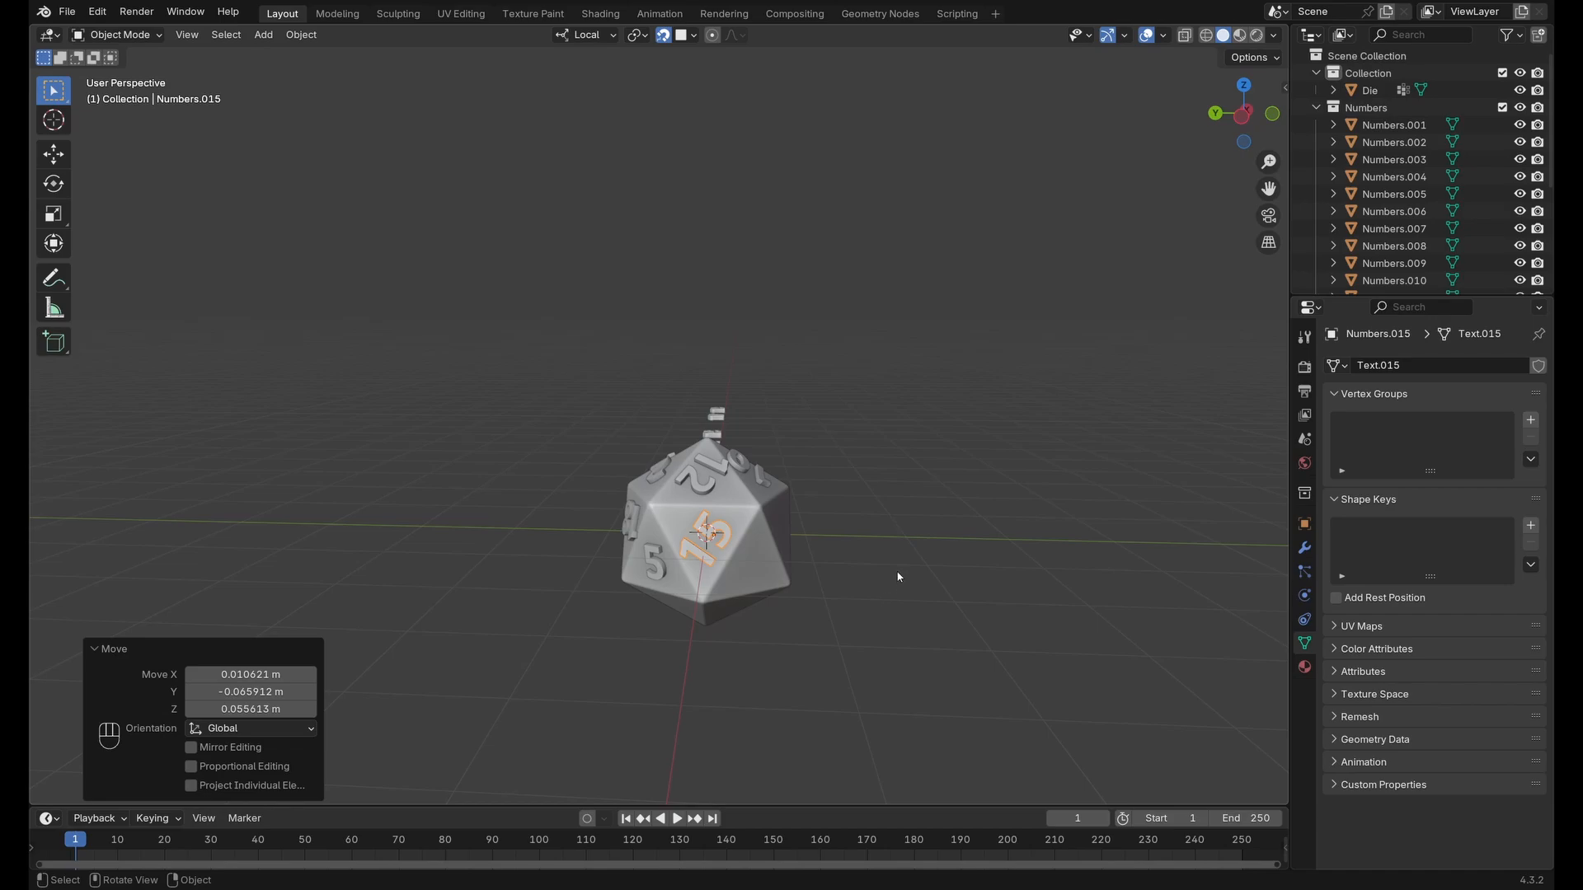
# Snap the 7 onto the empty die face beside the 15 and rotate it upright around its local Z axis.
pyautogui.moveTo(882, 562); pyautogui.dragTo(900, 611, button='middle')
pyautogui.click(694, 401)
pyautogui.moveTo(861, 507); pyautogui.dragTo(833, 437, button='middle')
pyautogui.press('g')
pyautogui.click(751, 551)
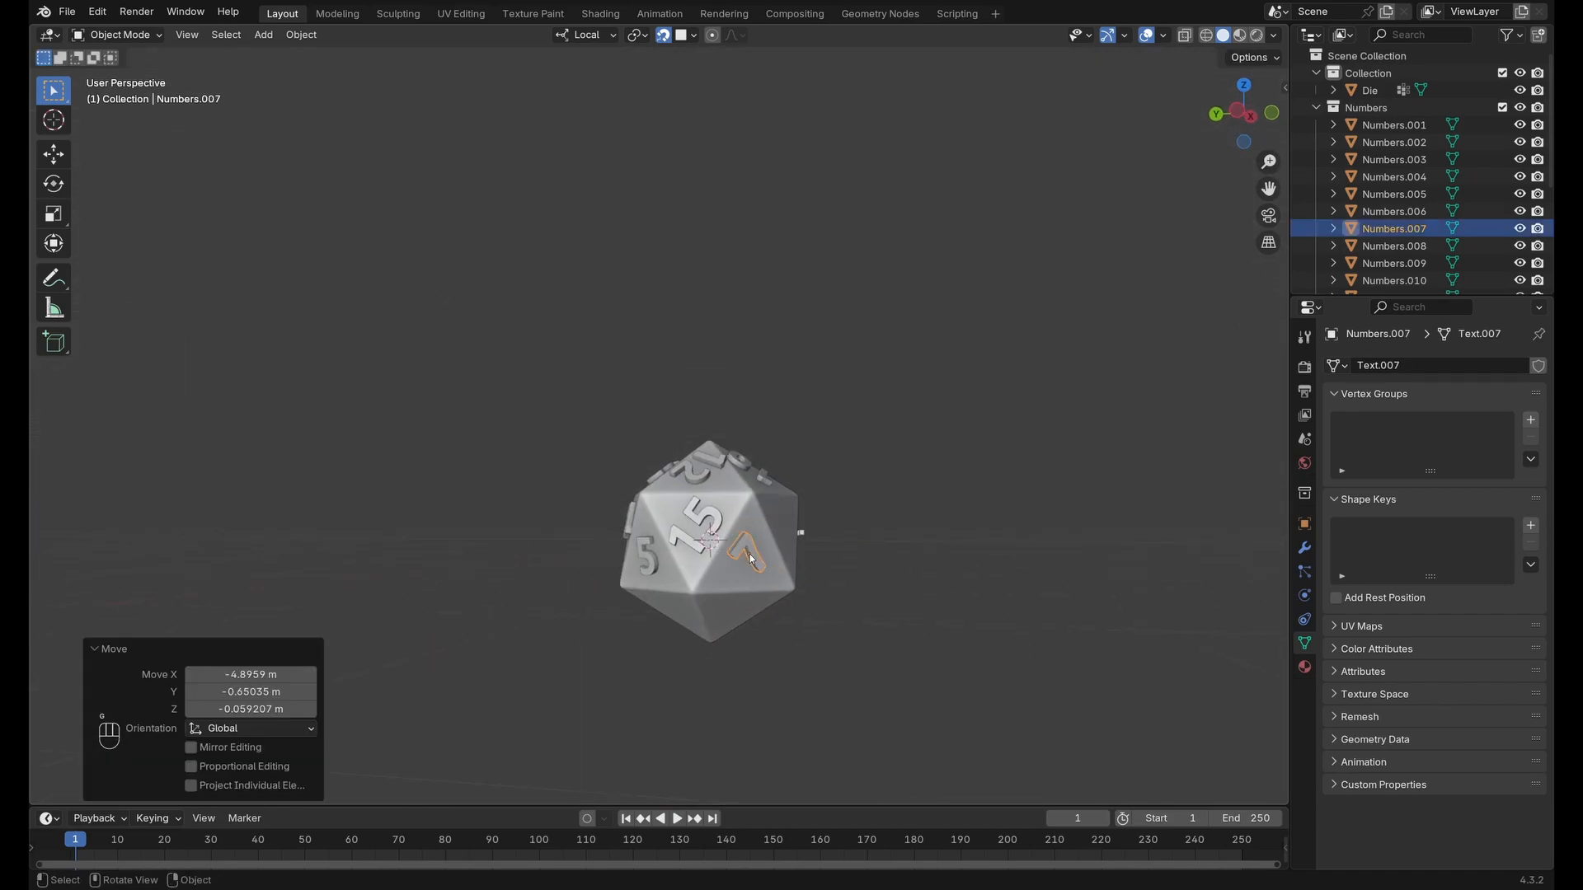
pyautogui.press('r')
pyautogui.press('z')
pyautogui.click(803, 587)
# Snap the 17 onto the empty die face between the 7 and the 10.
pyautogui.moveTo(803, 587); pyautogui.dragTo(805, 676, button='middle')
pyautogui.click(1172, 322)
pyautogui.scroll(2, 981, 577)
pyautogui.moveTo(981, 598); pyautogui.dragTo(948, 531, button='middle')
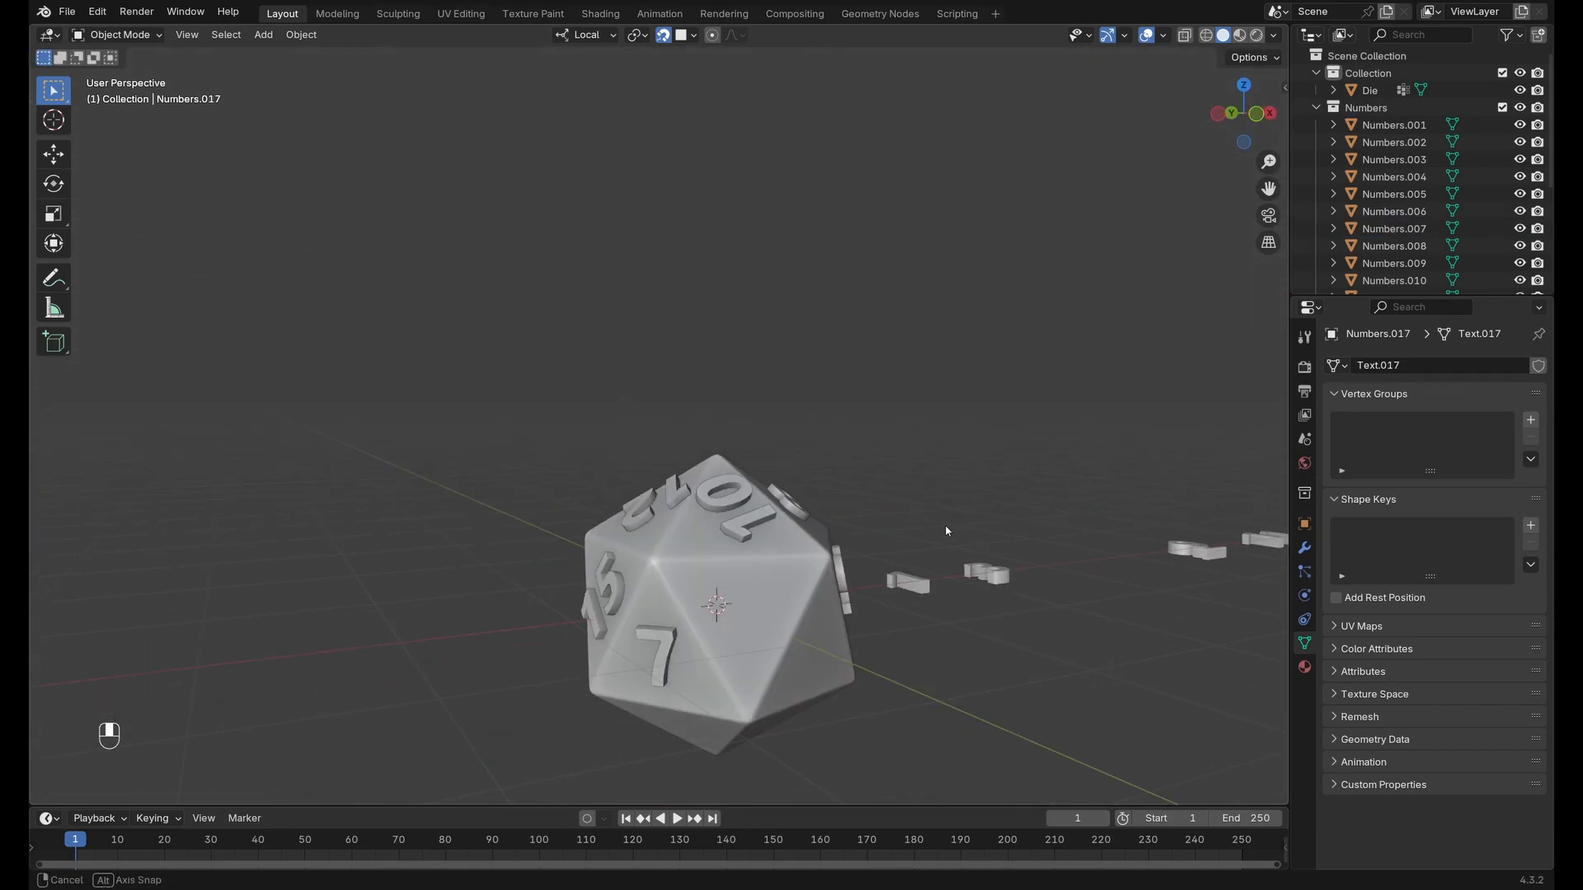
pyautogui.press('g')
pyautogui.click(729, 595)
# Rotate the 17 around its local Z axis and recentre it on its die face.
pyautogui.press('r')
pyautogui.press('z')
pyautogui.click(819, 670)
pyautogui.press('g')
pyautogui.click(763, 602)
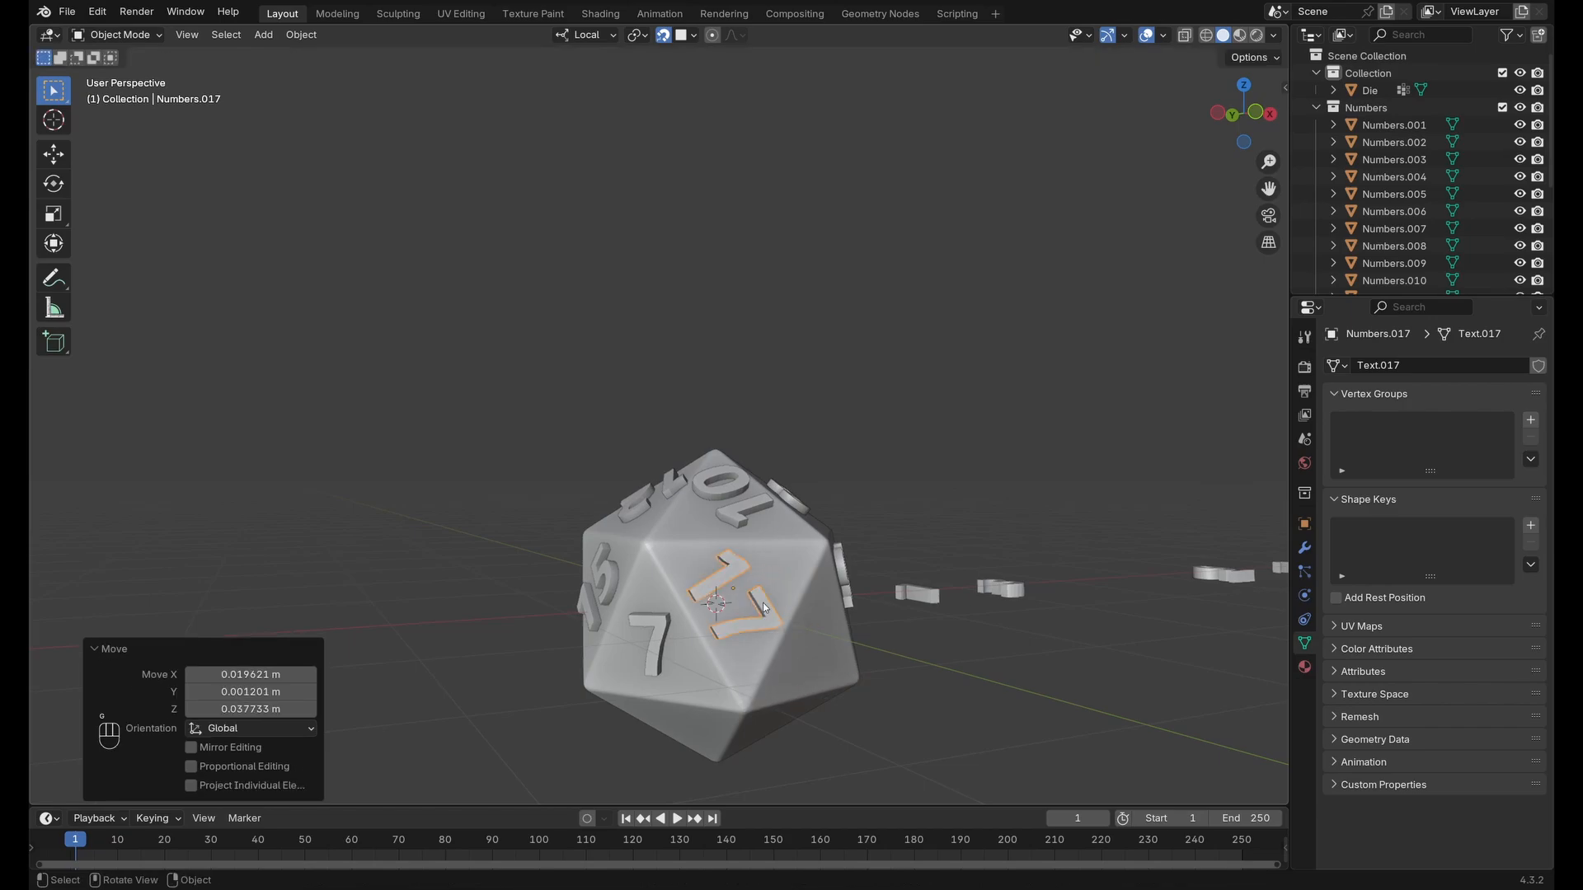
# Snap the 3 onto the die face between the 17 and the 16 and rotate it around its local Z axis.
pyautogui.moveTo(1092, 554)
pyautogui.mouseDown(button='middle')
pyautogui.moveTo(1028, 615)
pyautogui.moveTo(1079, 581)
pyautogui.mouseUp(button='middle')
pyautogui.click(1062, 641)
pyautogui.press('g')
pyautogui.click(714, 673)
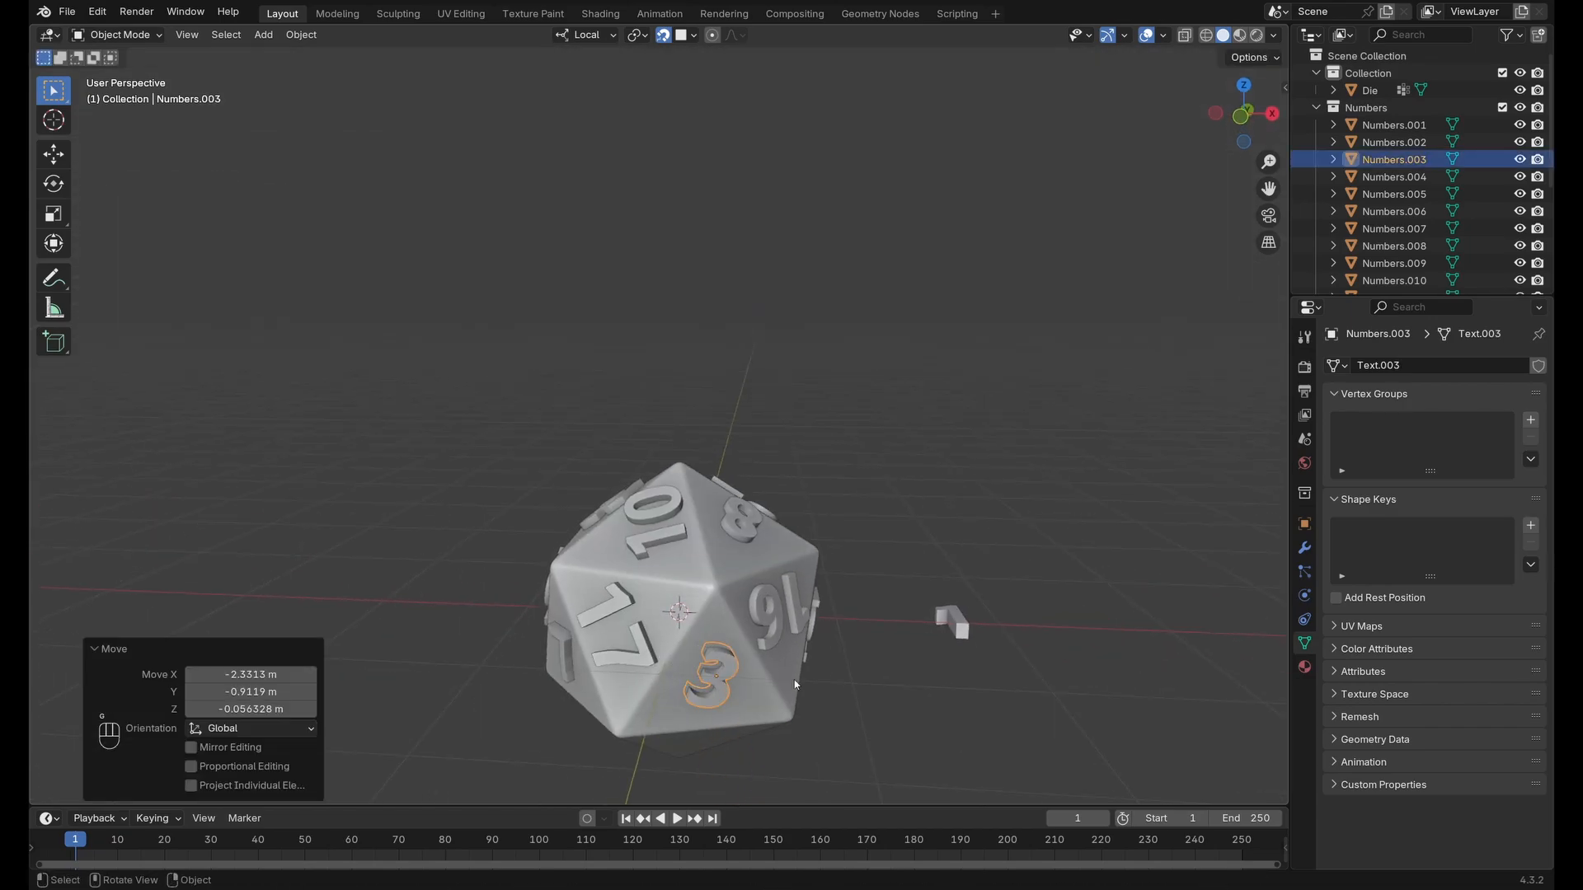
pyautogui.press('r')
pyautogui.press('z')
pyautogui.click(827, 573)
# Snap the 1 onto the empty underside face next to the 7, rotate it around its local Z axis, and recentre it.
pyautogui.moveTo(793, 680); pyautogui.dragTo(816, 575, button='middle')
pyautogui.click(955, 618)
pyautogui.press('g')
pyautogui.click(667, 603)
pyautogui.press('r')
pyautogui.press('z')
pyautogui.click(676, 542)
pyautogui.press('g')
pyautogui.click(688, 544)
# Snap the 19 onto the empty underside face between the 1 and the 3.
pyautogui.scroll(-4, 809, 613)
pyautogui.click(1152, 391)
pyautogui.scroll(5, 816, 574)
pyautogui.press('g')
pyautogui.click(826, 569)
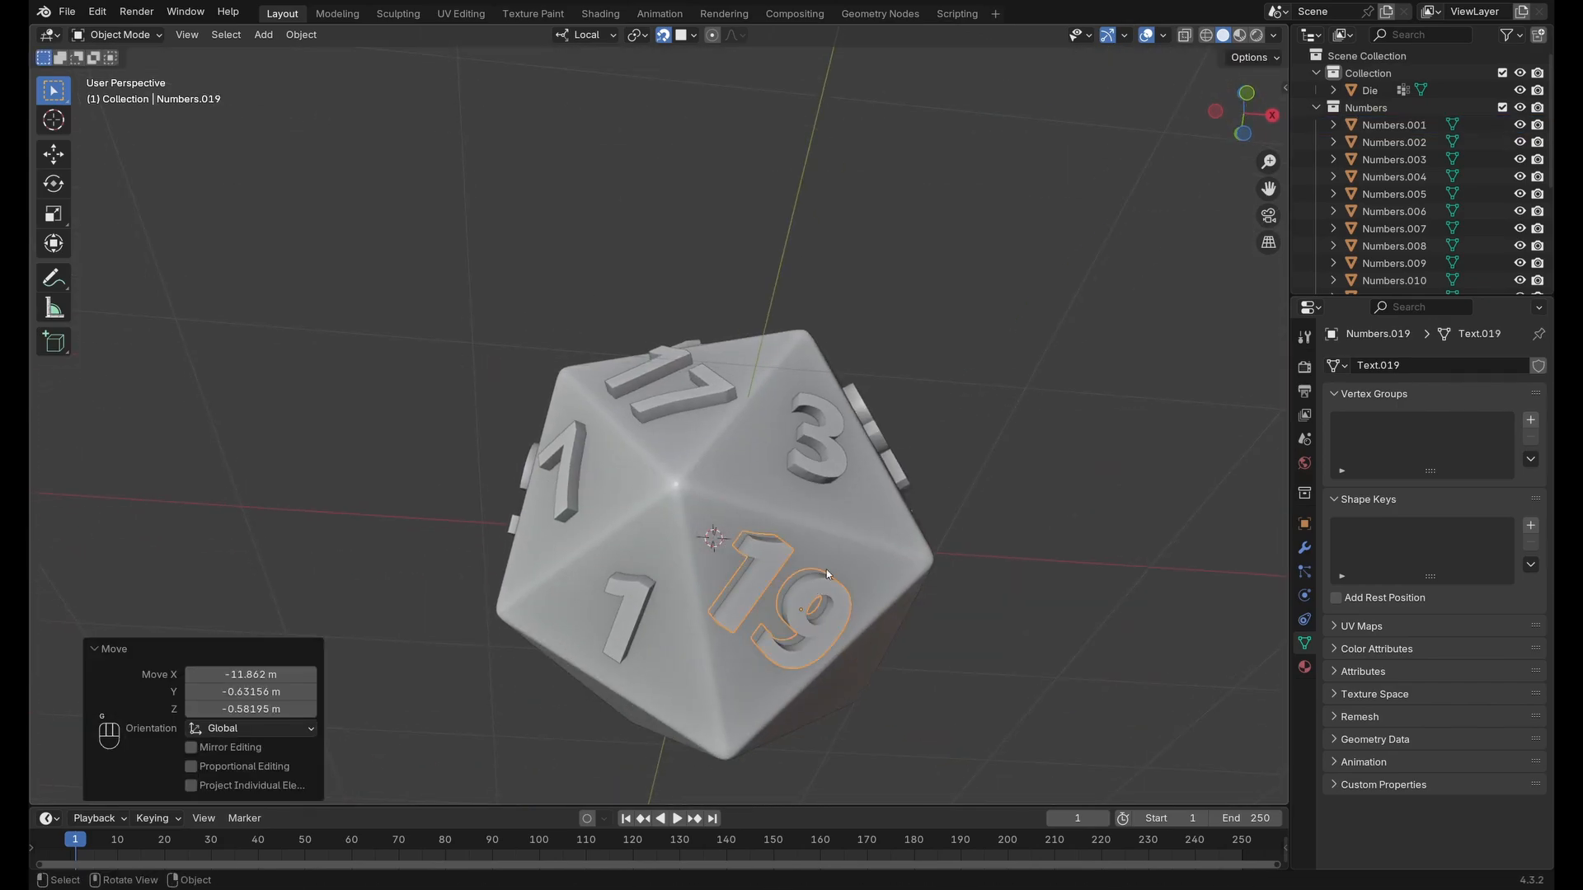
# Rotate the 19 around its local Z axis and recentre it on its die face.
pyautogui.press('r')
pyautogui.press('z')
pyautogui.click(925, 770)
pyautogui.press('g')
pyautogui.click(874, 641)
# Snap the 9 onto the empty underside face beside the 19.
pyautogui.scroll(-2, 898, 625)
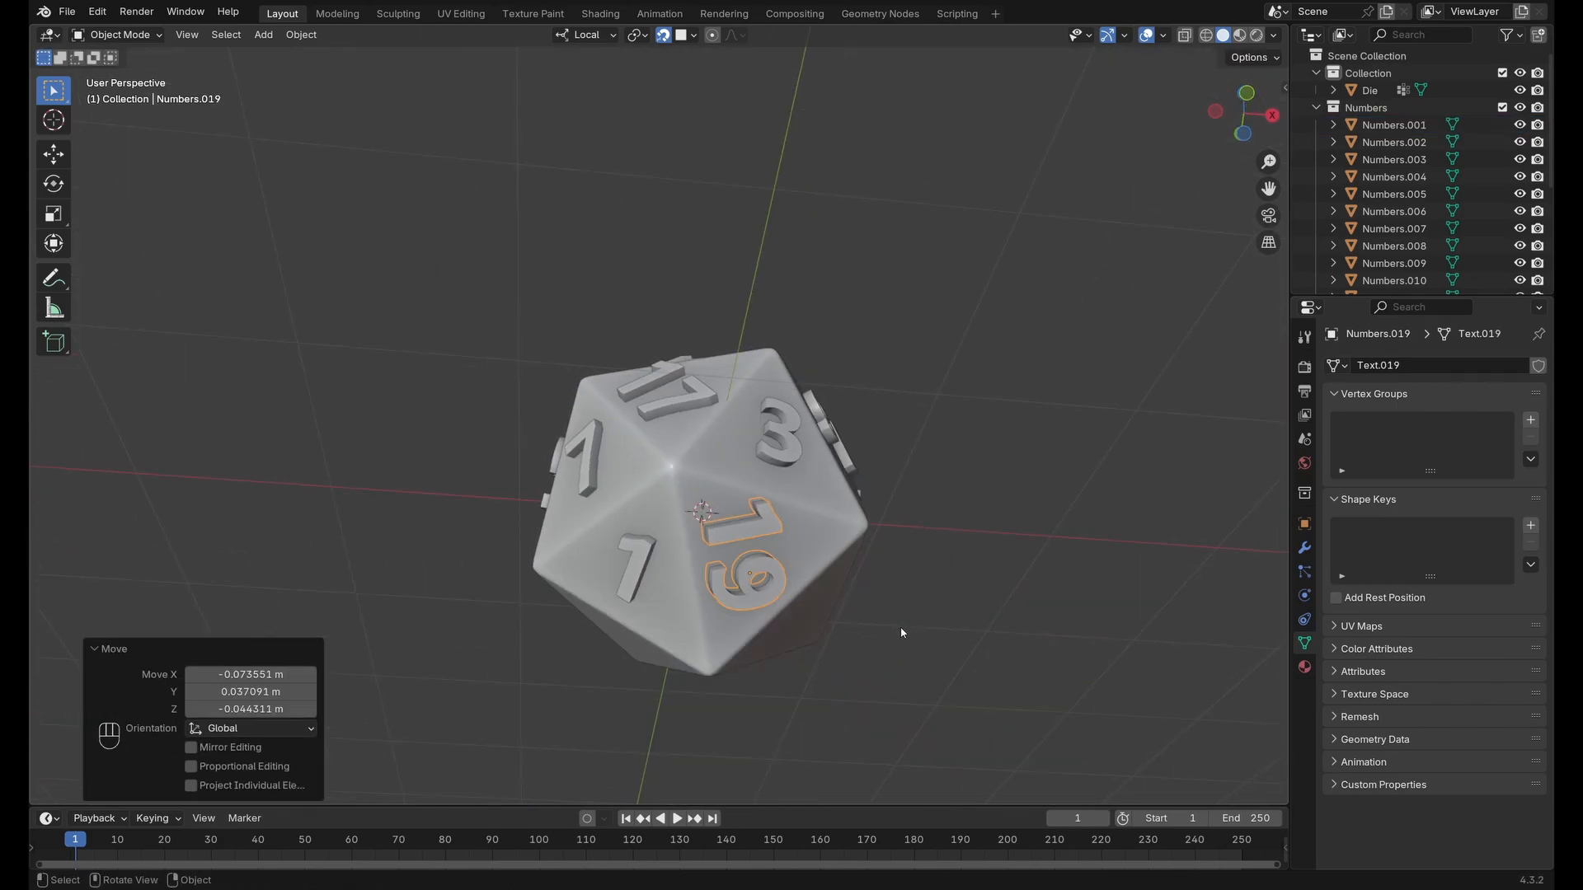
pyautogui.moveTo(933, 641); pyautogui.dragTo(923, 709, button='middle')
pyautogui.scroll(-2, 835, 627)
pyautogui.click(972, 578)
pyautogui.moveTo(851, 640); pyautogui.dragTo(853, 511, button='middle')
pyautogui.press('g')
pyautogui.click(804, 663)
pyautogui.moveTo(803, 664); pyautogui.dragTo(719, 668, button='middle')
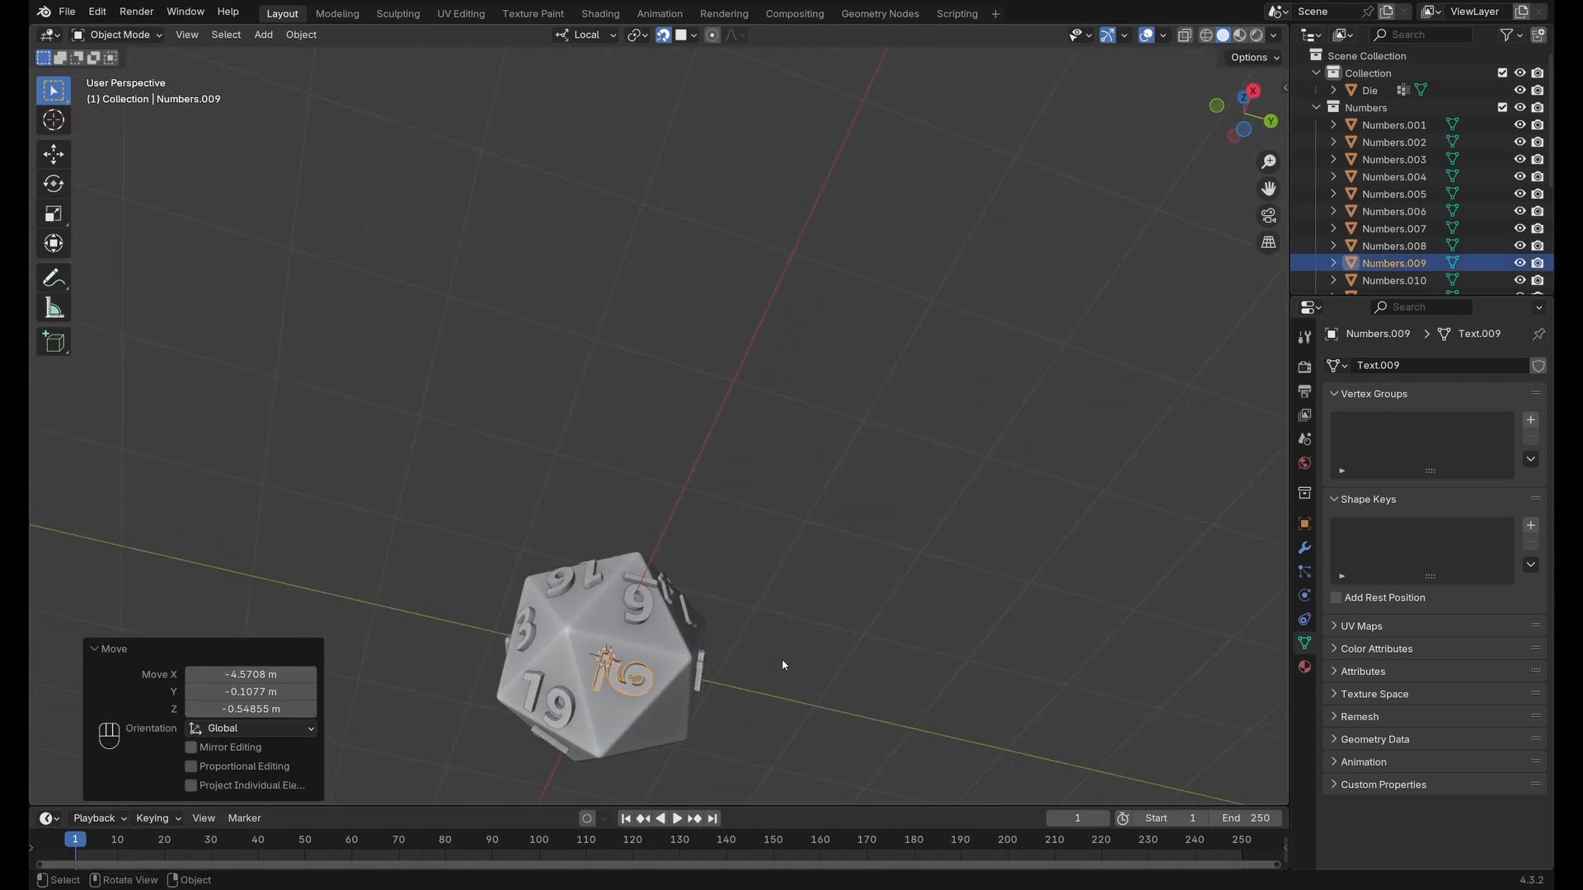
# Rotate the 9 around its local Z axis and recentre it on its die face.
pyautogui.press('r')
pyautogui.press('z')
pyautogui.click(763, 576)
pyautogui.moveTo(764, 576); pyautogui.dragTo(968, 264, button='middle')
pyautogui.click(682, 635)
pyautogui.press('r')
pyautogui.press('z')
pyautogui.click(681, 640)
pyautogui.press('g')
pyautogui.click(659, 648)
# Snap the 11 onto the empty underside face beside the 9.
pyautogui.scroll(-2, 968, 265)
pyautogui.click(995, 675)
pyautogui.moveTo(996, 675); pyautogui.dragTo(606, 403, button='middle')
pyautogui.scroll(3, 606, 403)
pyautogui.press('g')
pyautogui.click(768, 681)
# Rotate the 11 around its local Z axis and recentre it on its die face.
pyautogui.press('r')
pyautogui.press('z')
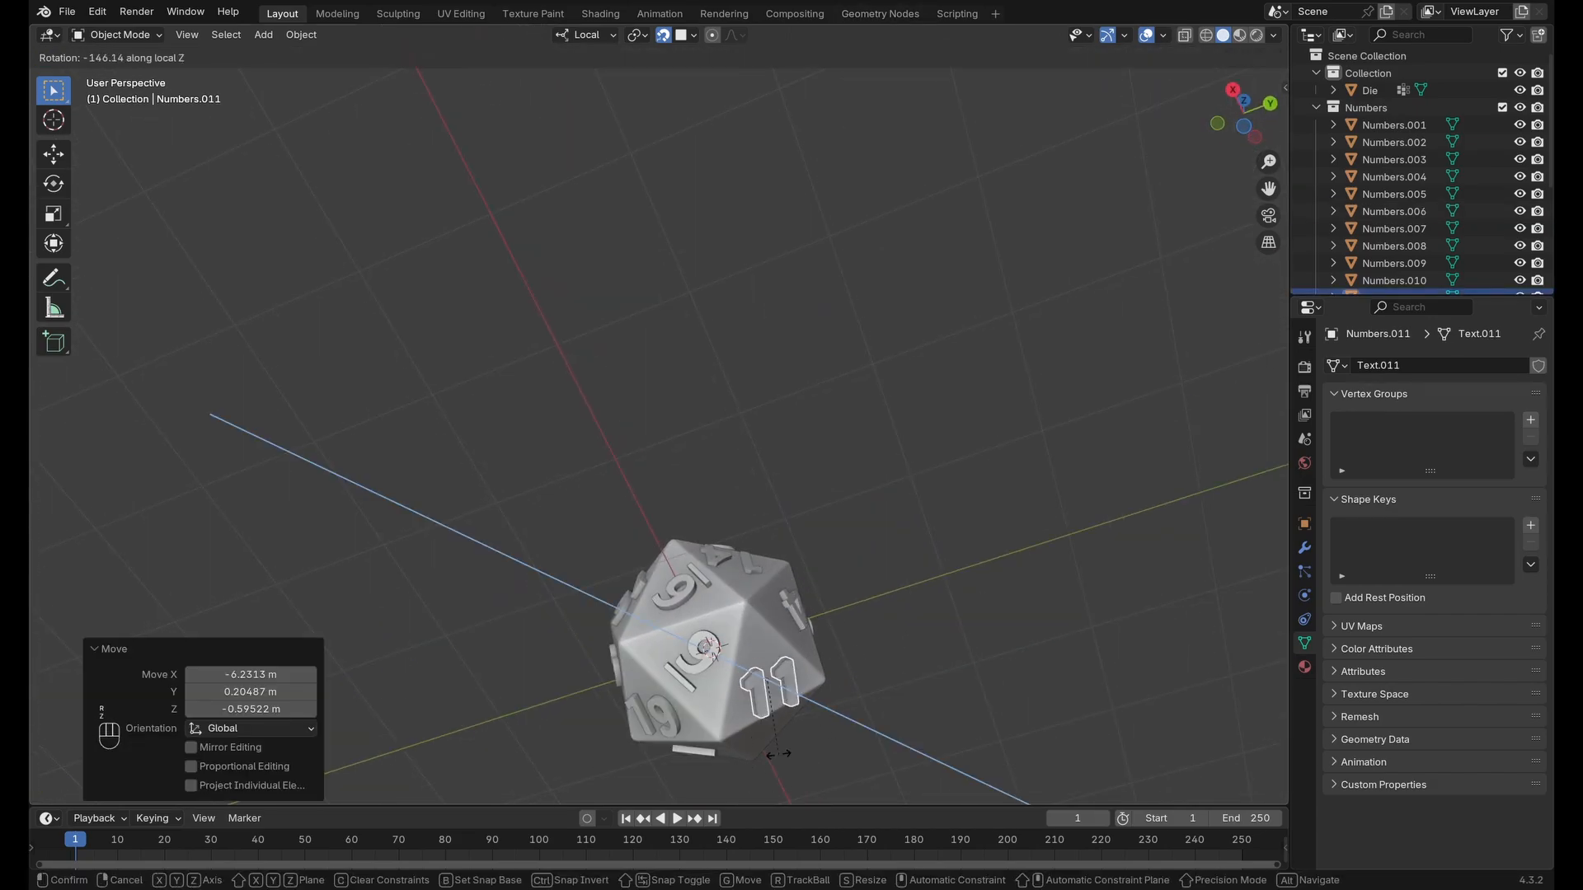
pyautogui.click(778, 752)
pyautogui.press('g')
pyautogui.click(783, 706)
# Place the 13 on the empty face beside the 11, turned around its local Z axis and centred.
pyautogui.moveTo(784, 706); pyautogui.dragTo(742, 579, button='middle')
pyautogui.scroll(-3, 742, 579)
pyautogui.click(981, 659)
pyautogui.moveTo(981, 660); pyautogui.dragTo(770, 423, button='middle')
pyautogui.press('r')
pyautogui.press('z')
pyautogui.click(632, 408)
pyautogui.moveTo(632, 408); pyautogui.dragTo(681, 366, button='middle')
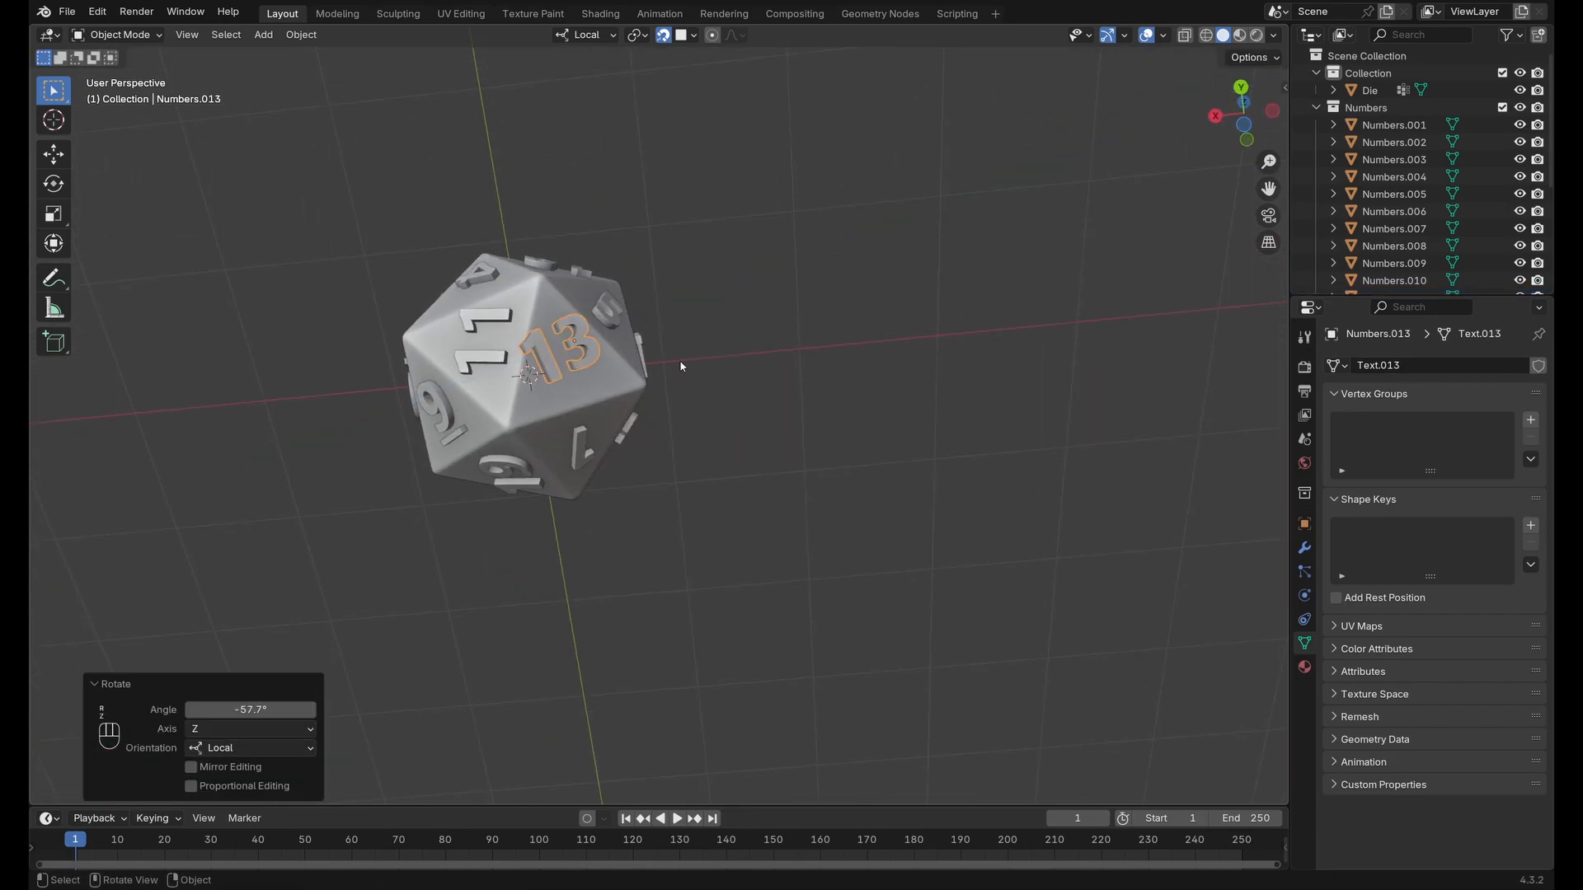
pyautogui.press('g')
pyautogui.click(654, 282)
# Examine the placement of the numbers on the upper and side faces of the die.
pyautogui.moveTo(654, 283); pyautogui.dragTo(871, 597, button='middle')
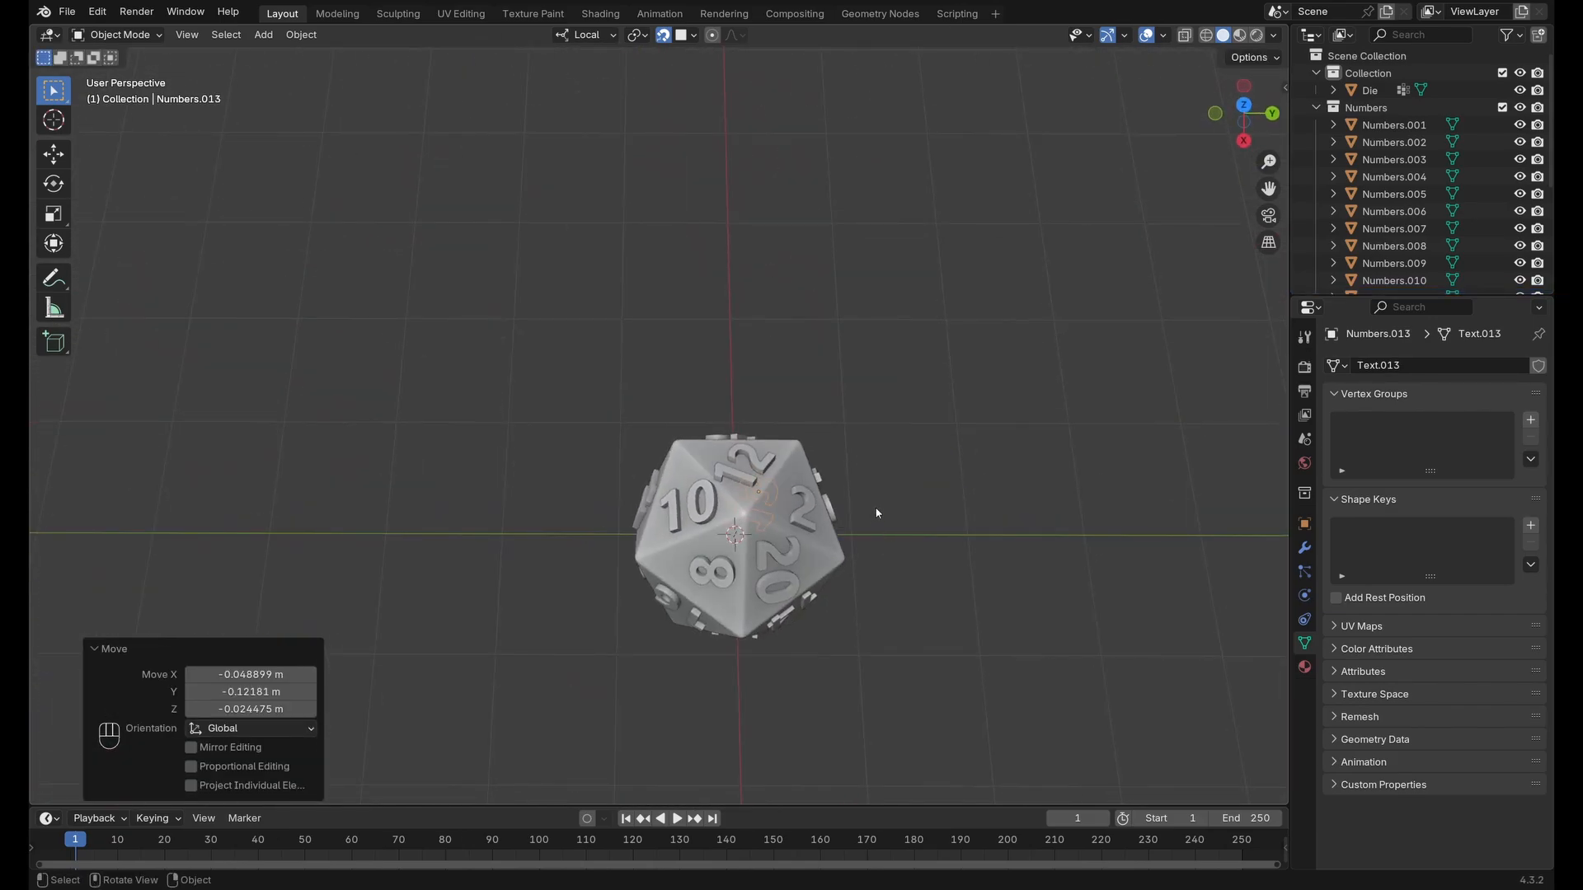
pyautogui.moveTo(877, 513); pyautogui.dragTo(915, 378, button='middle')
pyautogui.press('Tab')
pyautogui.press('Tab')
pyautogui.moveTo(1046, 484); pyautogui.dragTo(932, 461, button='middle')
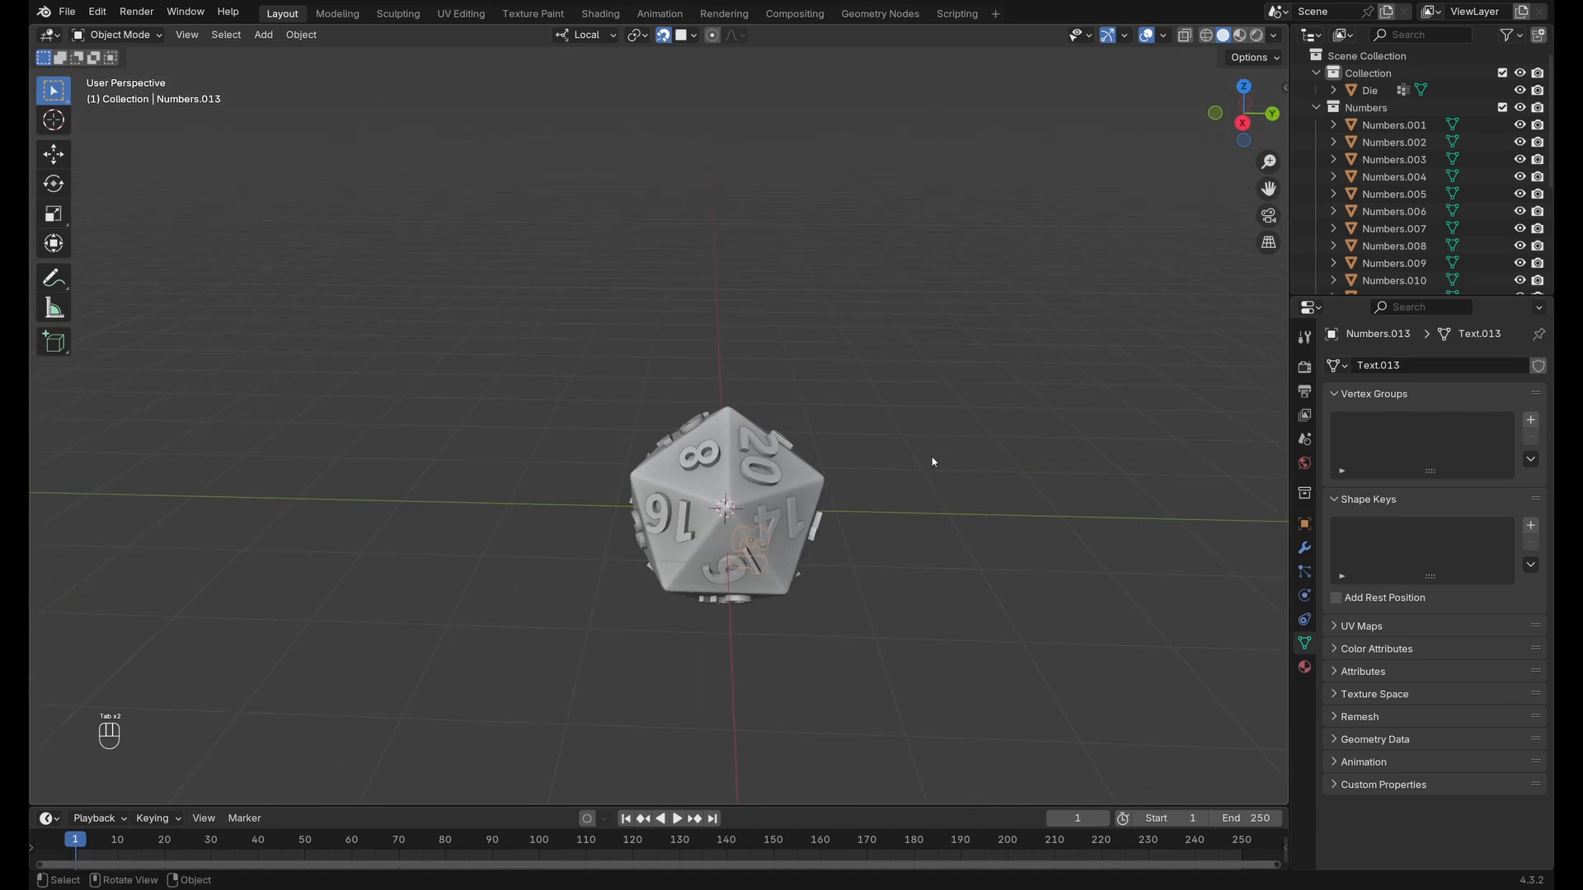
pyautogui.moveTo(923, 399); pyautogui.dragTo(902, 479, button='middle')
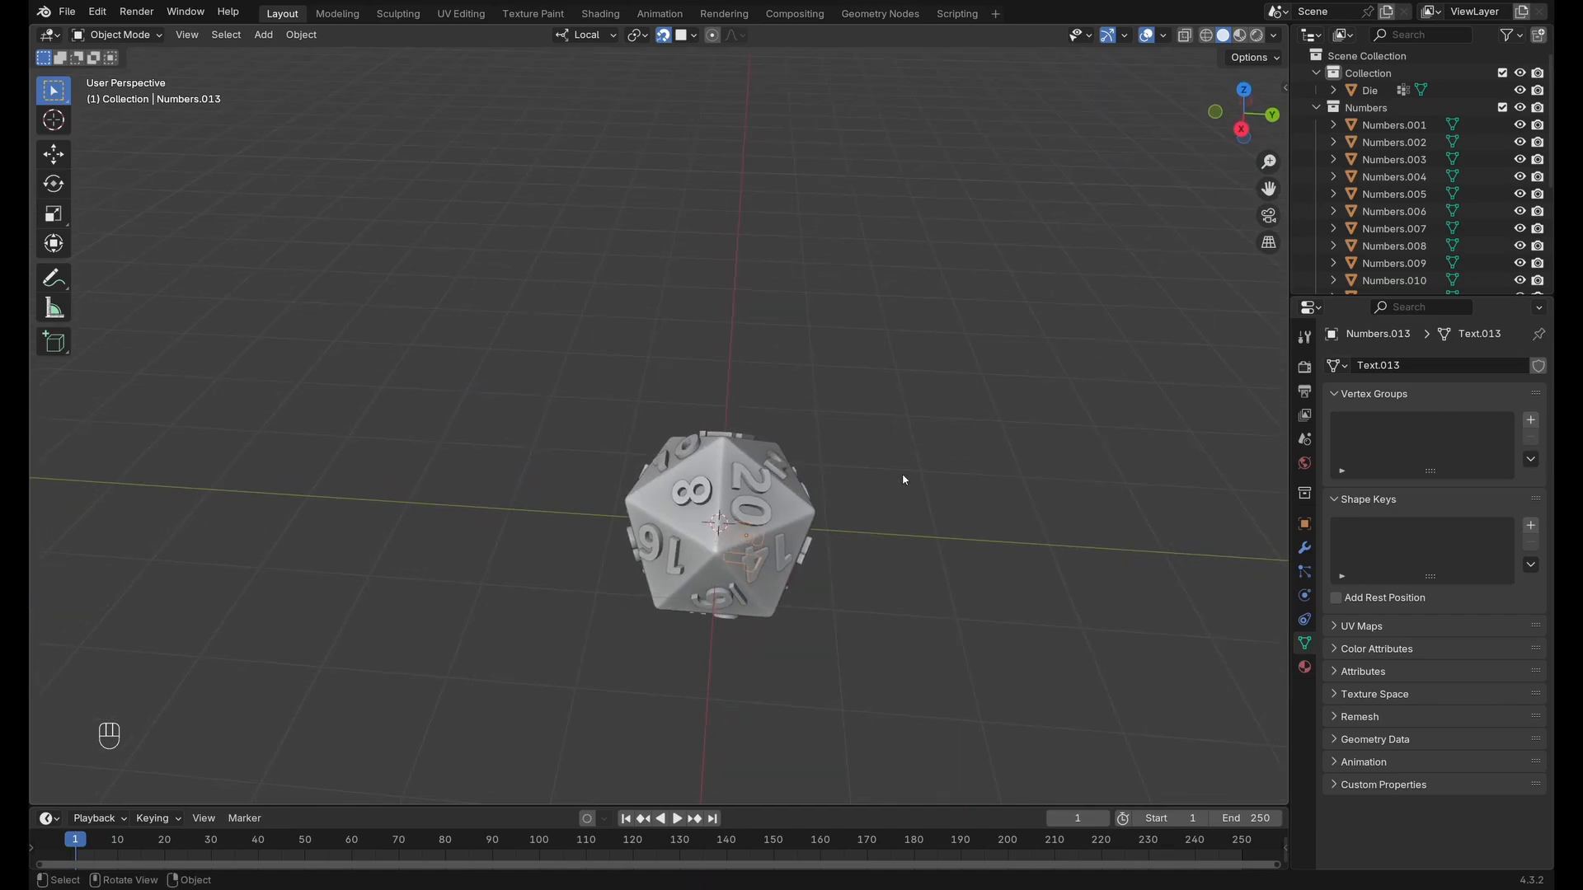
pyautogui.scroll(3, 902, 479)
pyautogui.keyDown('shift'); pyautogui.moveTo(978, 516); pyautogui.dragTo(837, 323, button='middle'); pyautogui.keyUp('shift')
# Inspect the 20 against the die's face boundaries in Edit Mode.
pyautogui.click(814, 405)
pyautogui.moveTo(902, 397)
pyautogui.mouseDown(button='middle')
pyautogui.moveTo(849, 407)
pyautogui.moveTo(898, 403)
pyautogui.moveTo(875, 414)
pyautogui.mouseUp(button='middle')
pyautogui.scroll(3, 857, 409)
pyautogui.press('Tab')
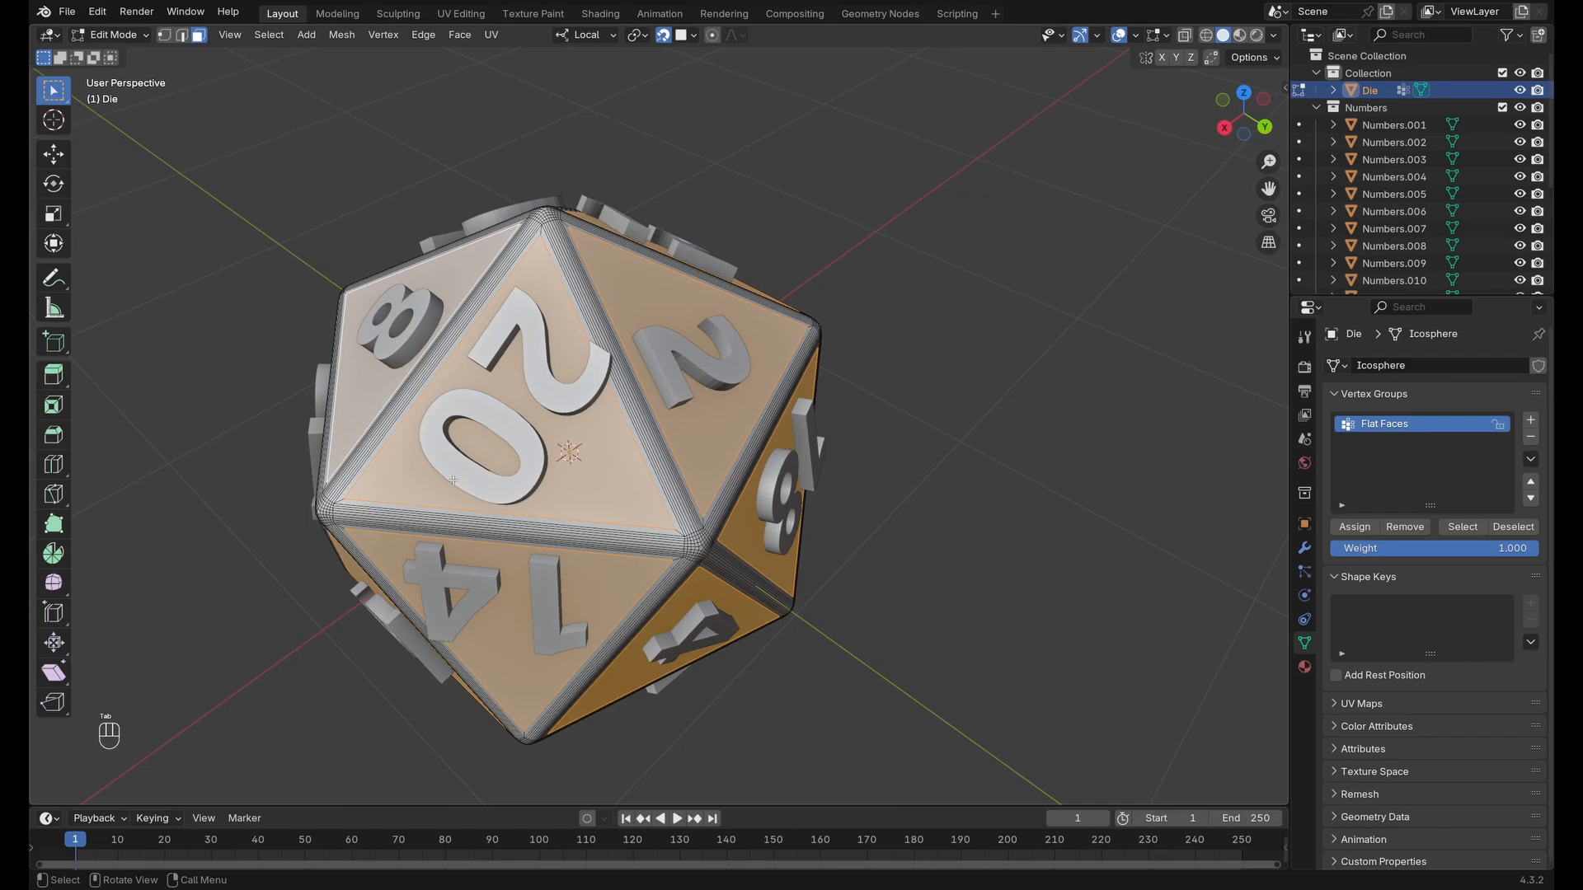
pyautogui.moveTo(647, 408); pyautogui.dragTo(730, 440, button='middle')
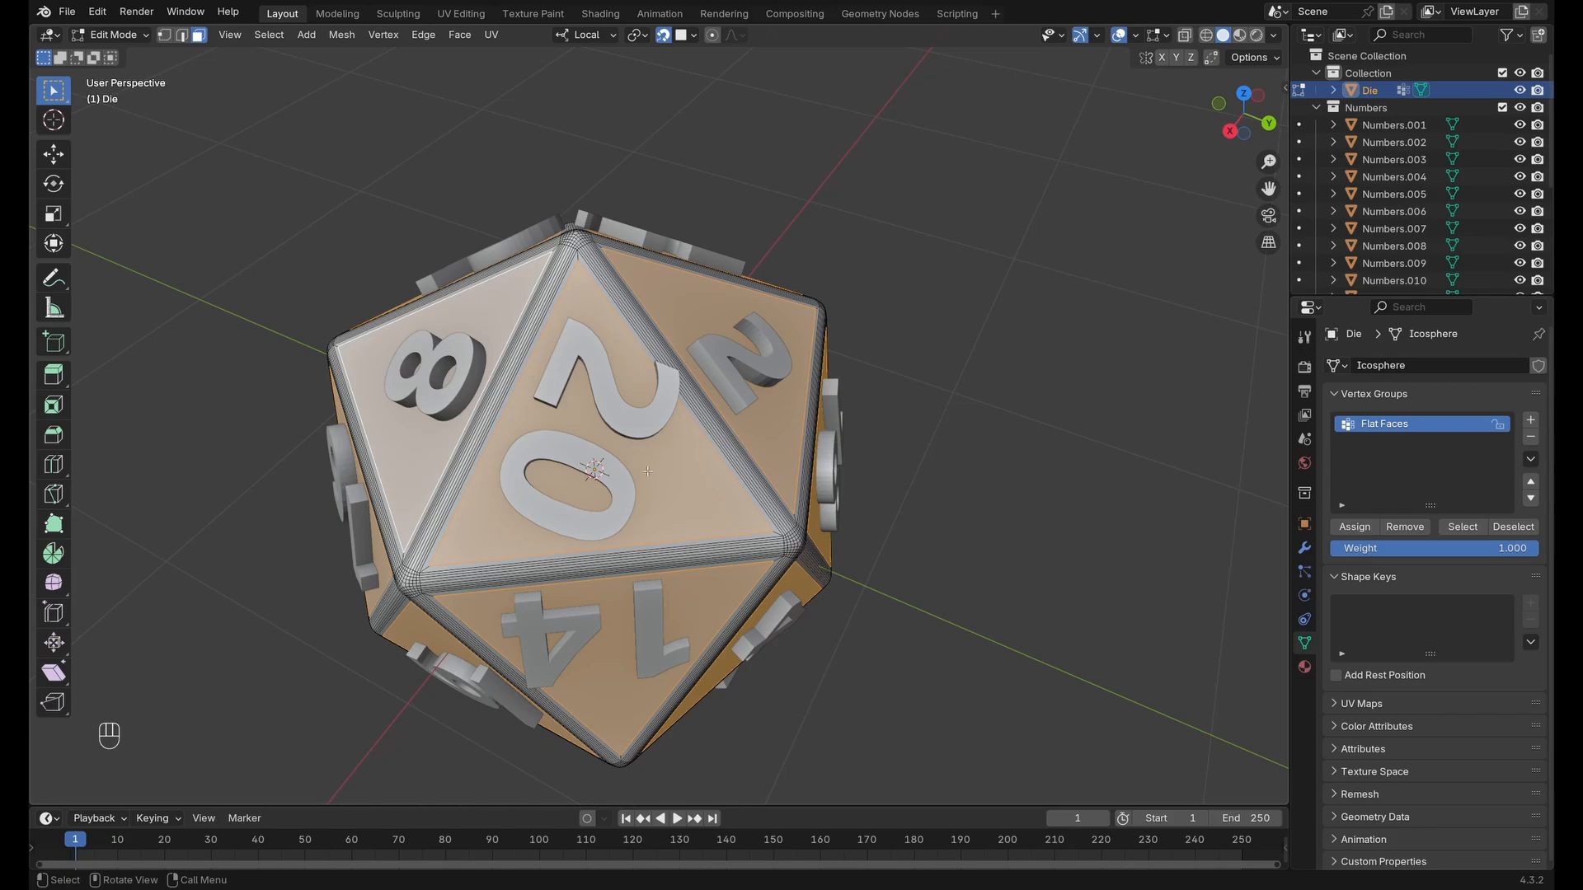
pyautogui.moveTo(647, 471)
pyautogui.mouseDown(button='middle')
pyautogui.moveTo(802, 359)
pyautogui.moveTo(907, 347)
pyautogui.moveTo(922, 361)
pyautogui.moveTo(939, 322)
pyautogui.moveTo(989, 357)
pyautogui.moveTo(993, 428)
pyautogui.moveTo(1028, 421)
pyautogui.moveTo(926, 406)
pyautogui.moveTo(1013, 509)
pyautogui.moveTo(1000, 448)
pyautogui.moveTo(1086, 459)
pyautogui.moveTo(1093, 494)
pyautogui.moveTo(658, 469)
pyautogui.mouseUp(button='middle')
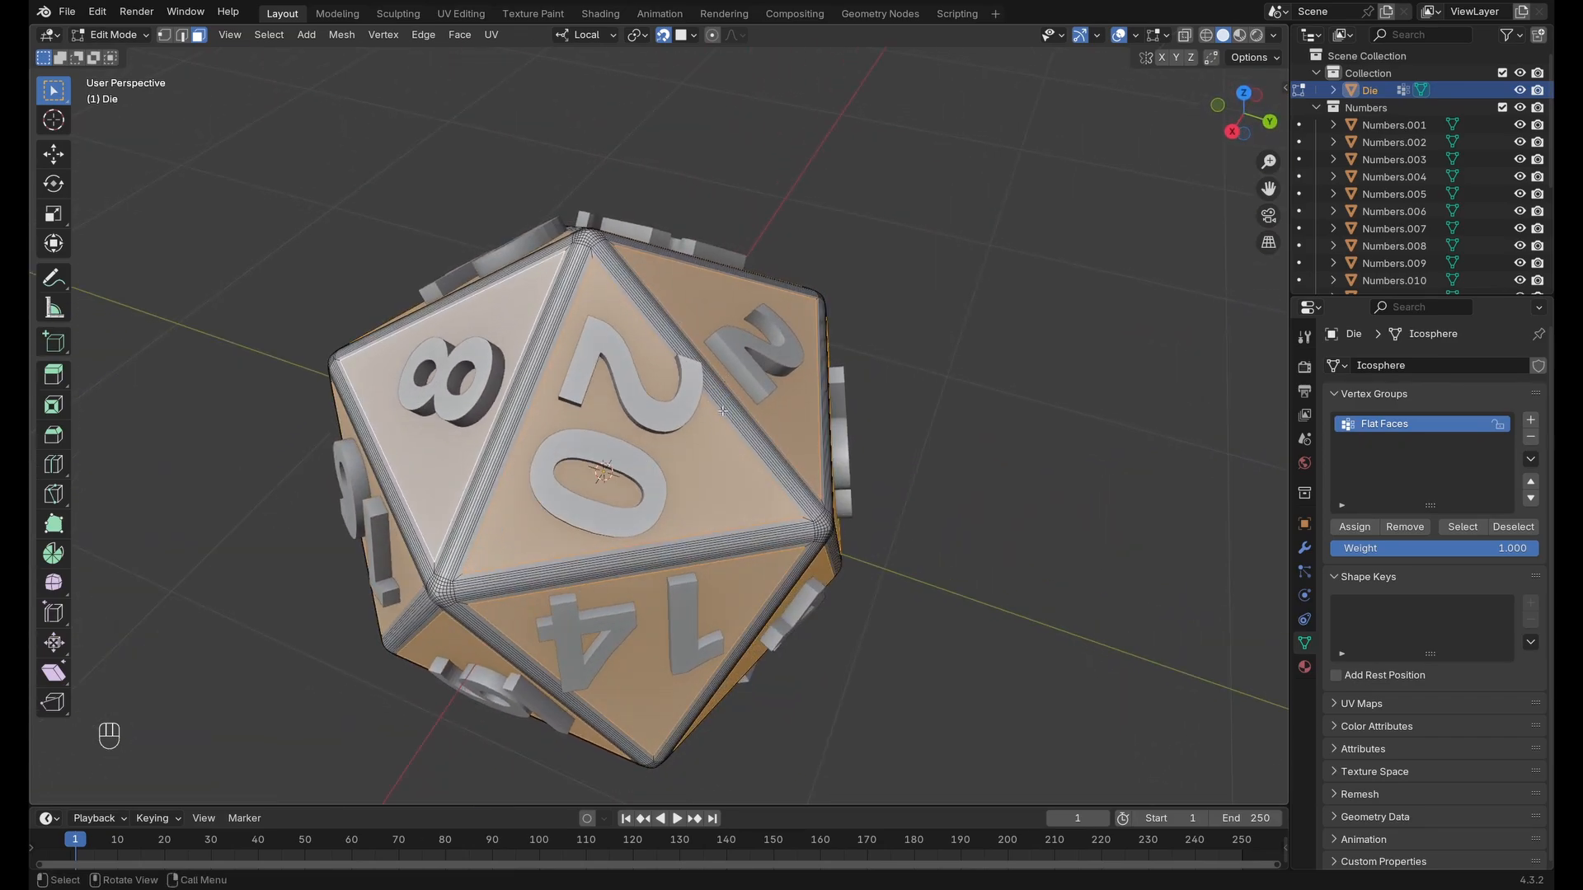
pyautogui.scroll(2, 730, 406)
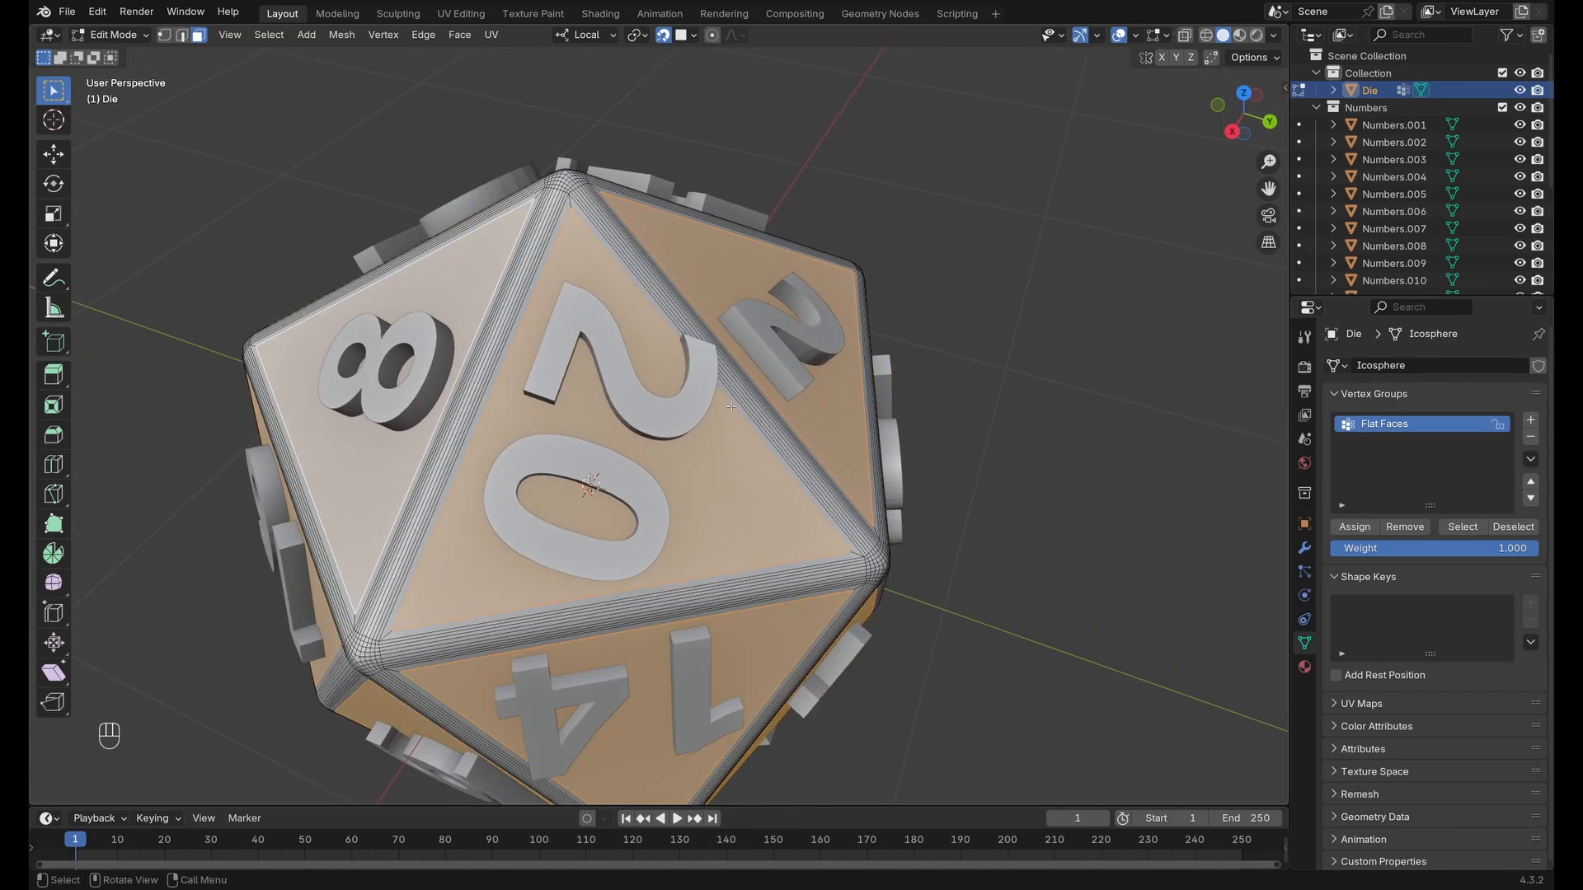
# Shift the 20 slightly across its die face and rotate it about -3° around its local Z axis.
pyautogui.press('Tab')
pyautogui.click(681, 418)
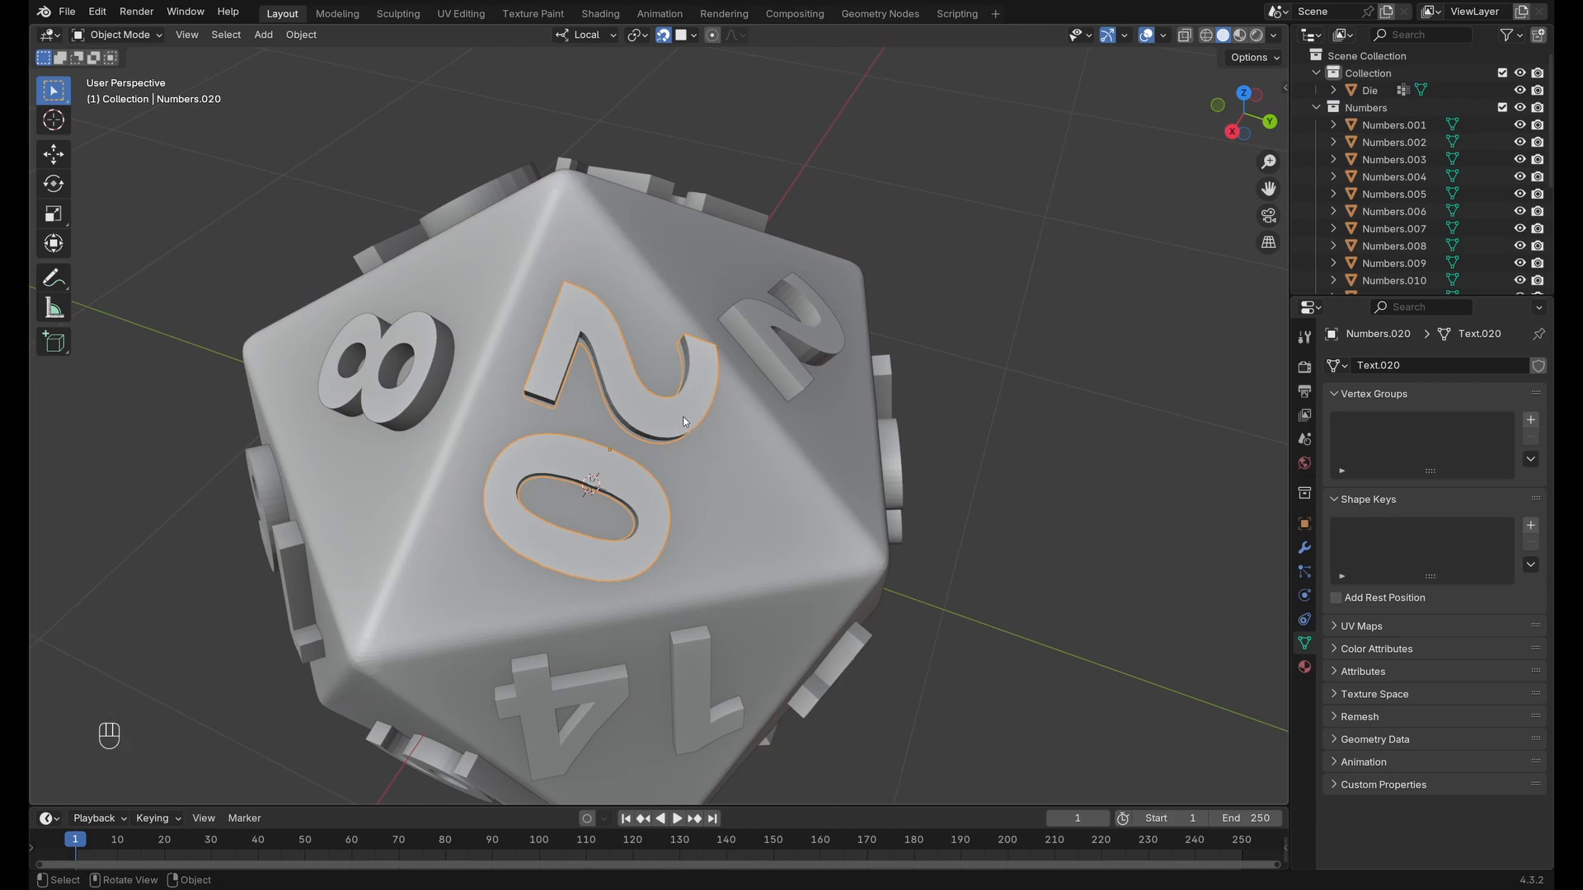
pyautogui.press('g')
pyautogui.click(601, 459)
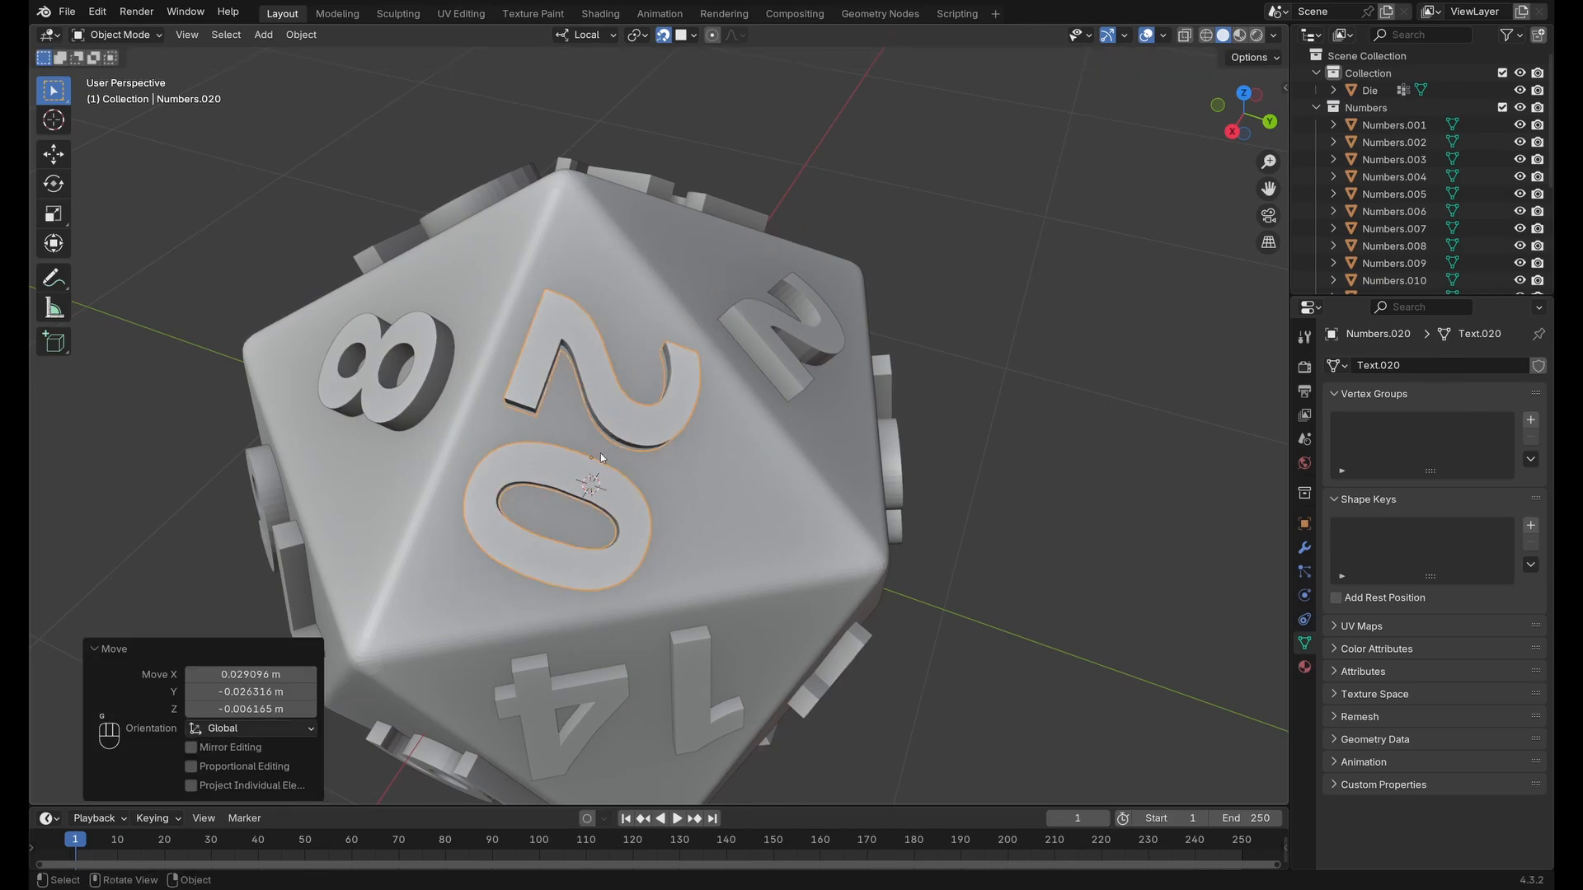
pyautogui.press('r')
pyautogui.press('z')
pyautogui.click(714, 429)
# Recheck the adjusted 20 against the edges of its face with the die in Edit Mode.
pyautogui.moveTo(713, 429); pyautogui.dragTo(756, 453, button='middle')
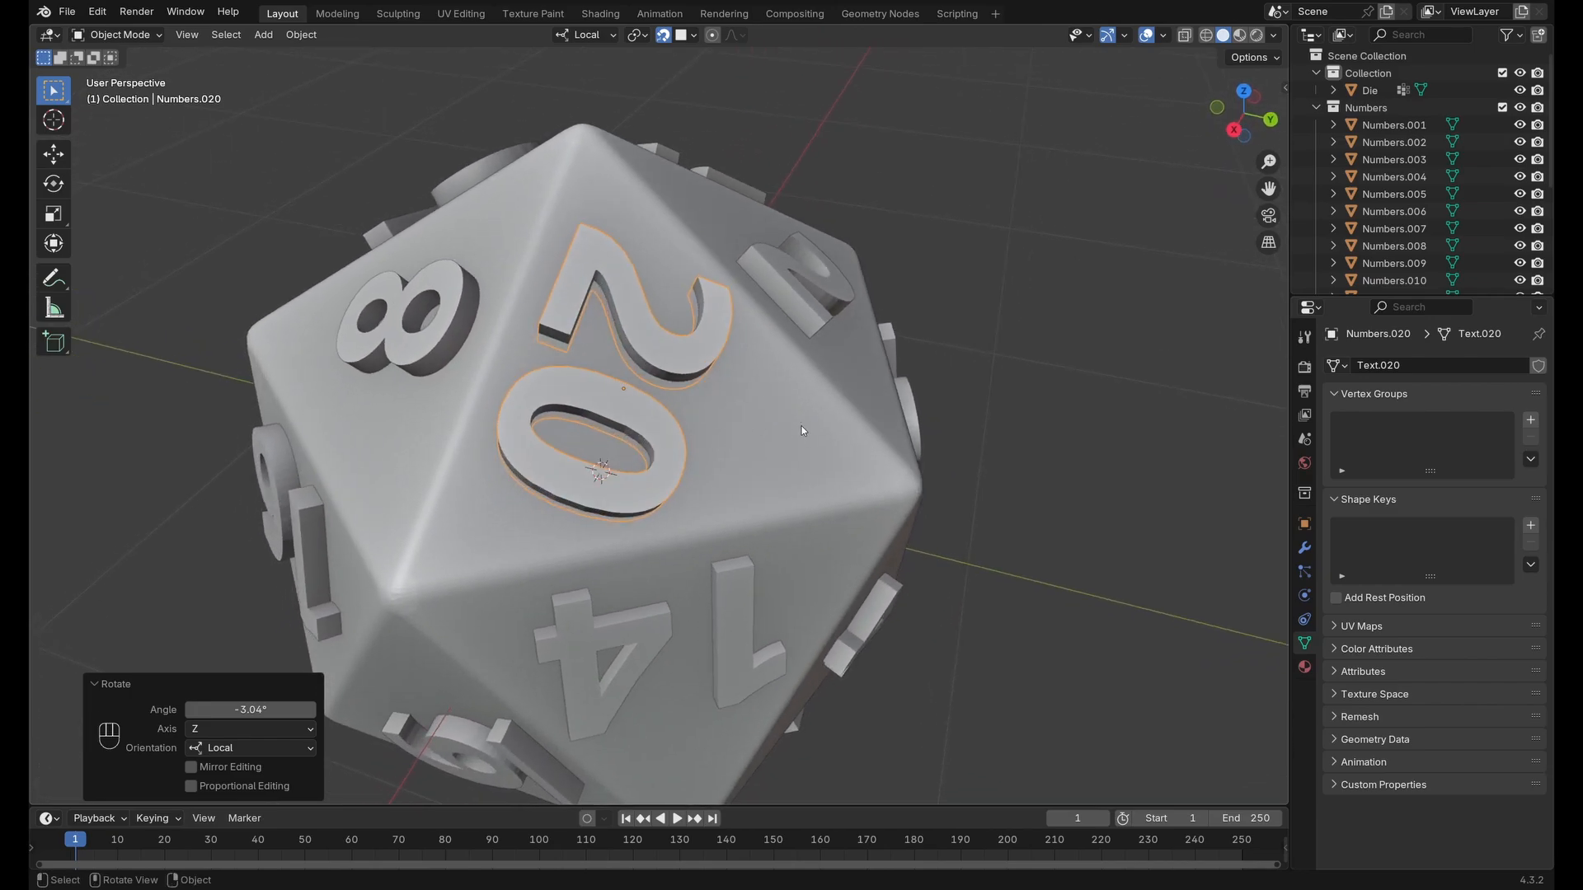
pyautogui.click(751, 437)
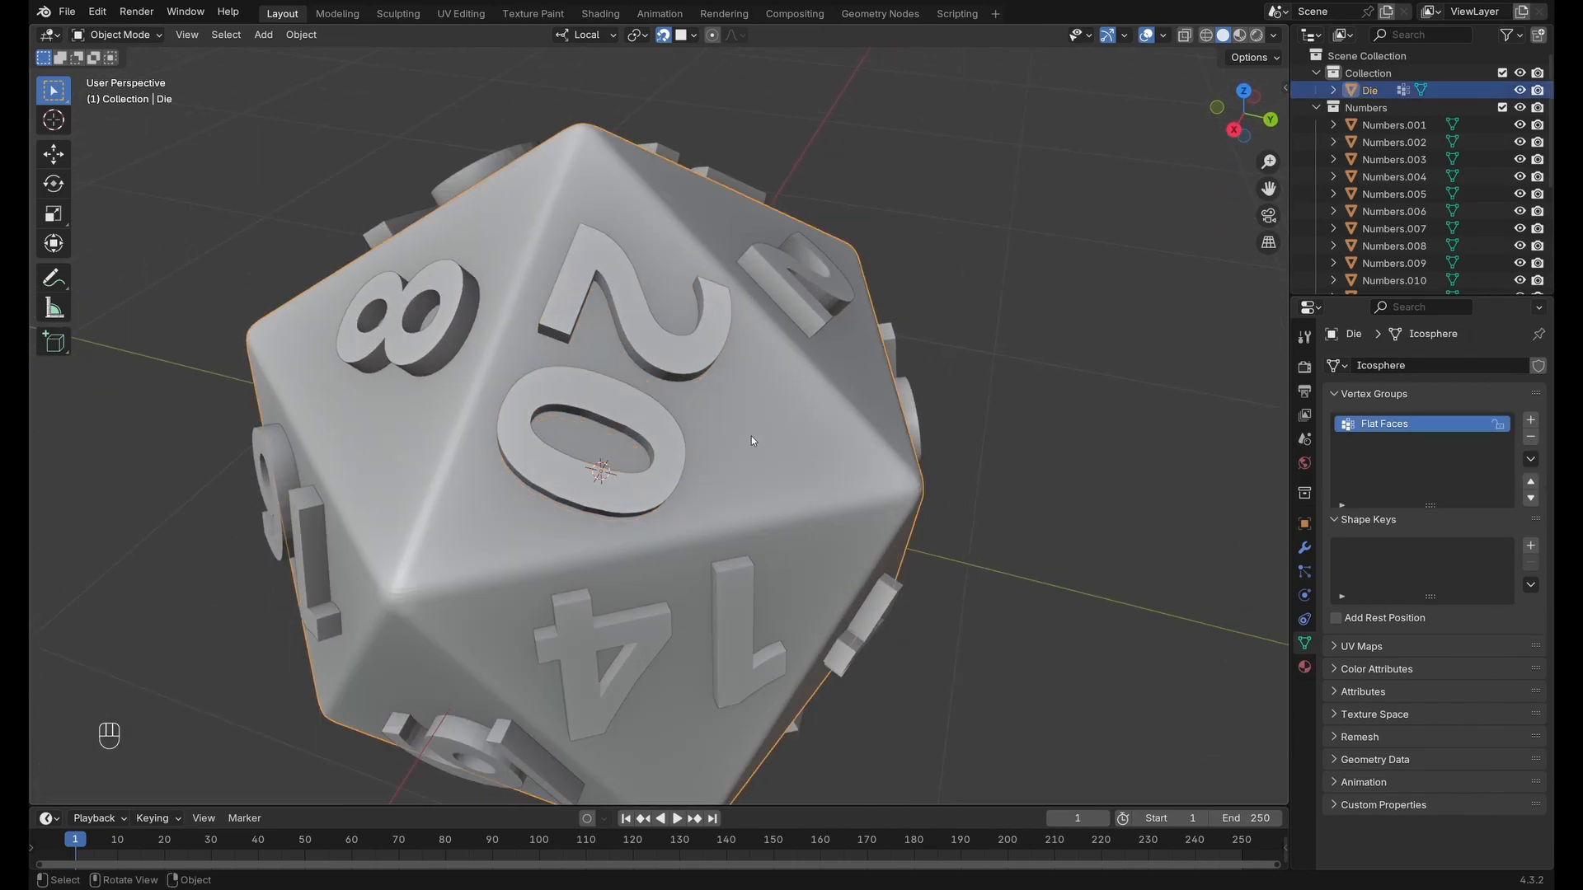
pyautogui.press('Tab')
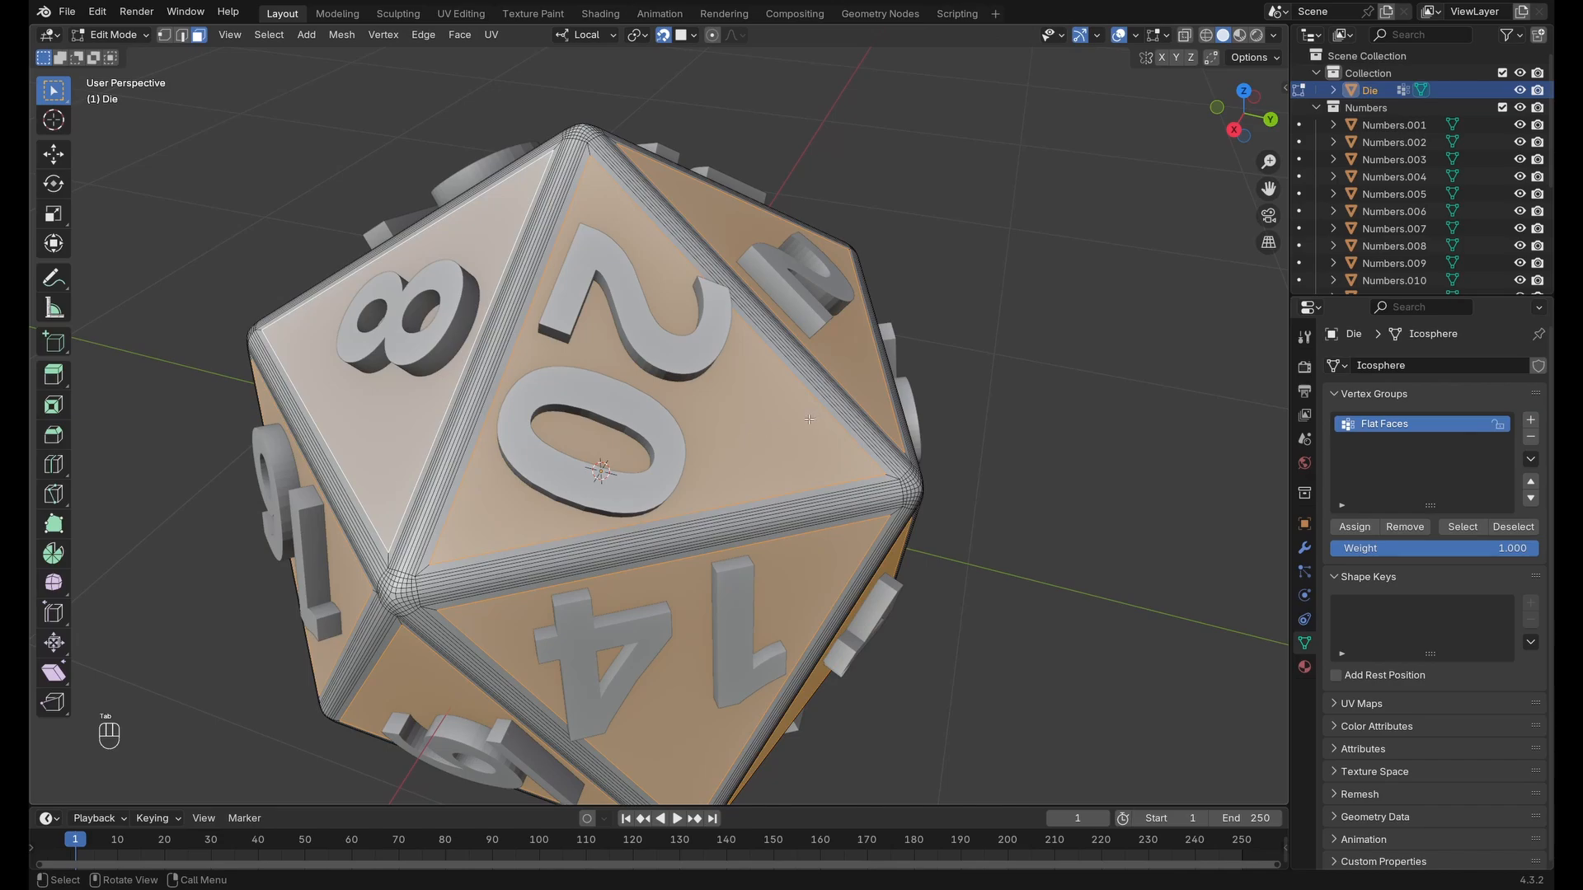
pyautogui.moveTo(809, 420); pyautogui.dragTo(701, 377, button='middle')
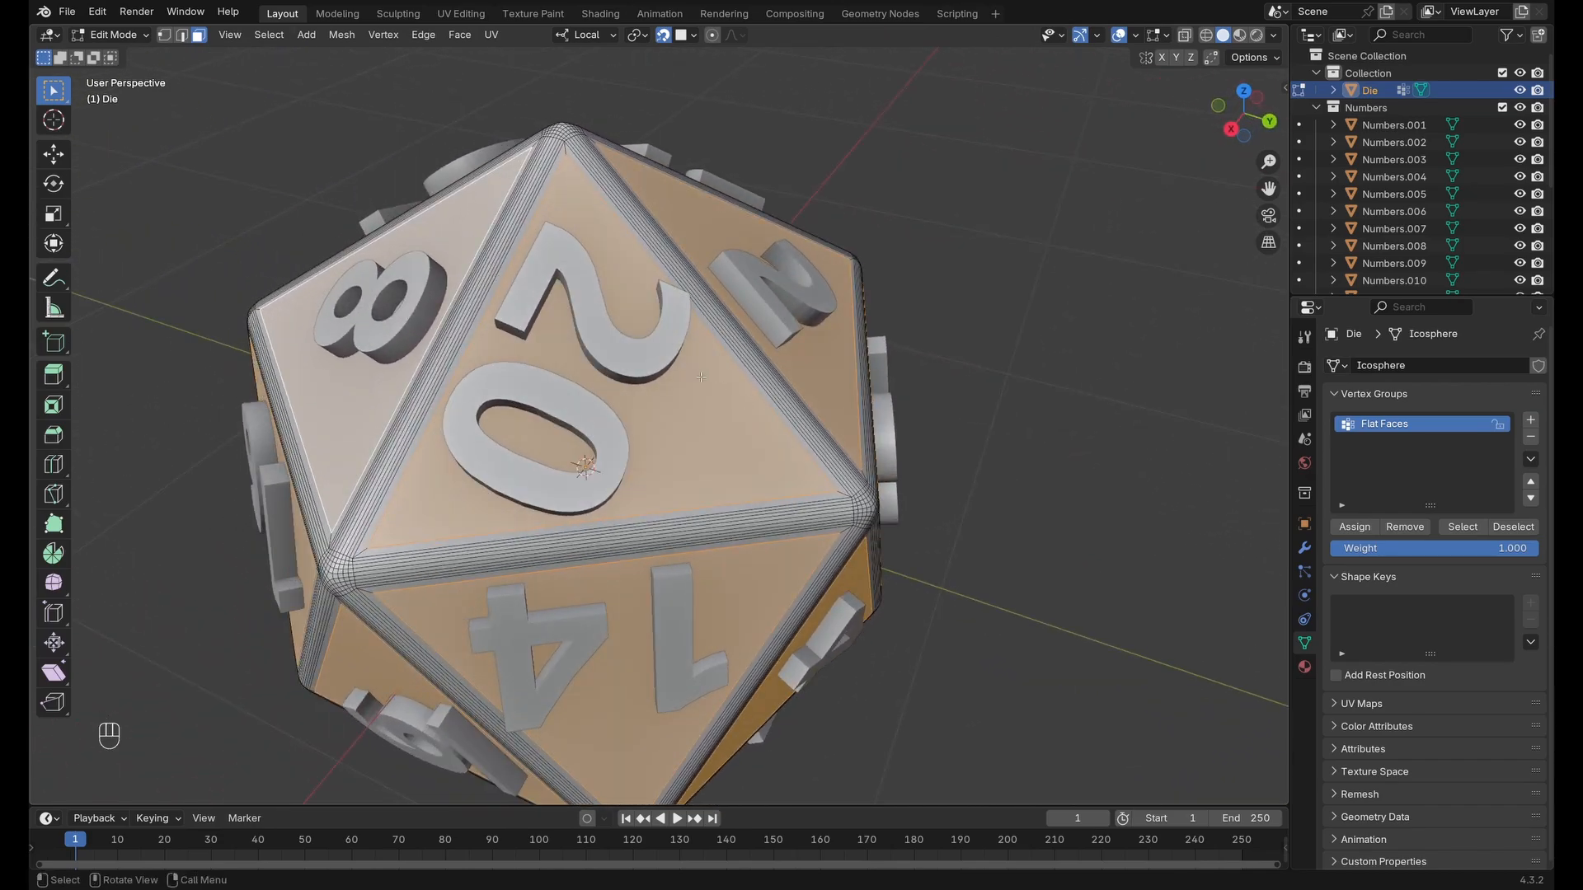
pyautogui.click(657, 361)
pyautogui.press('Tab')
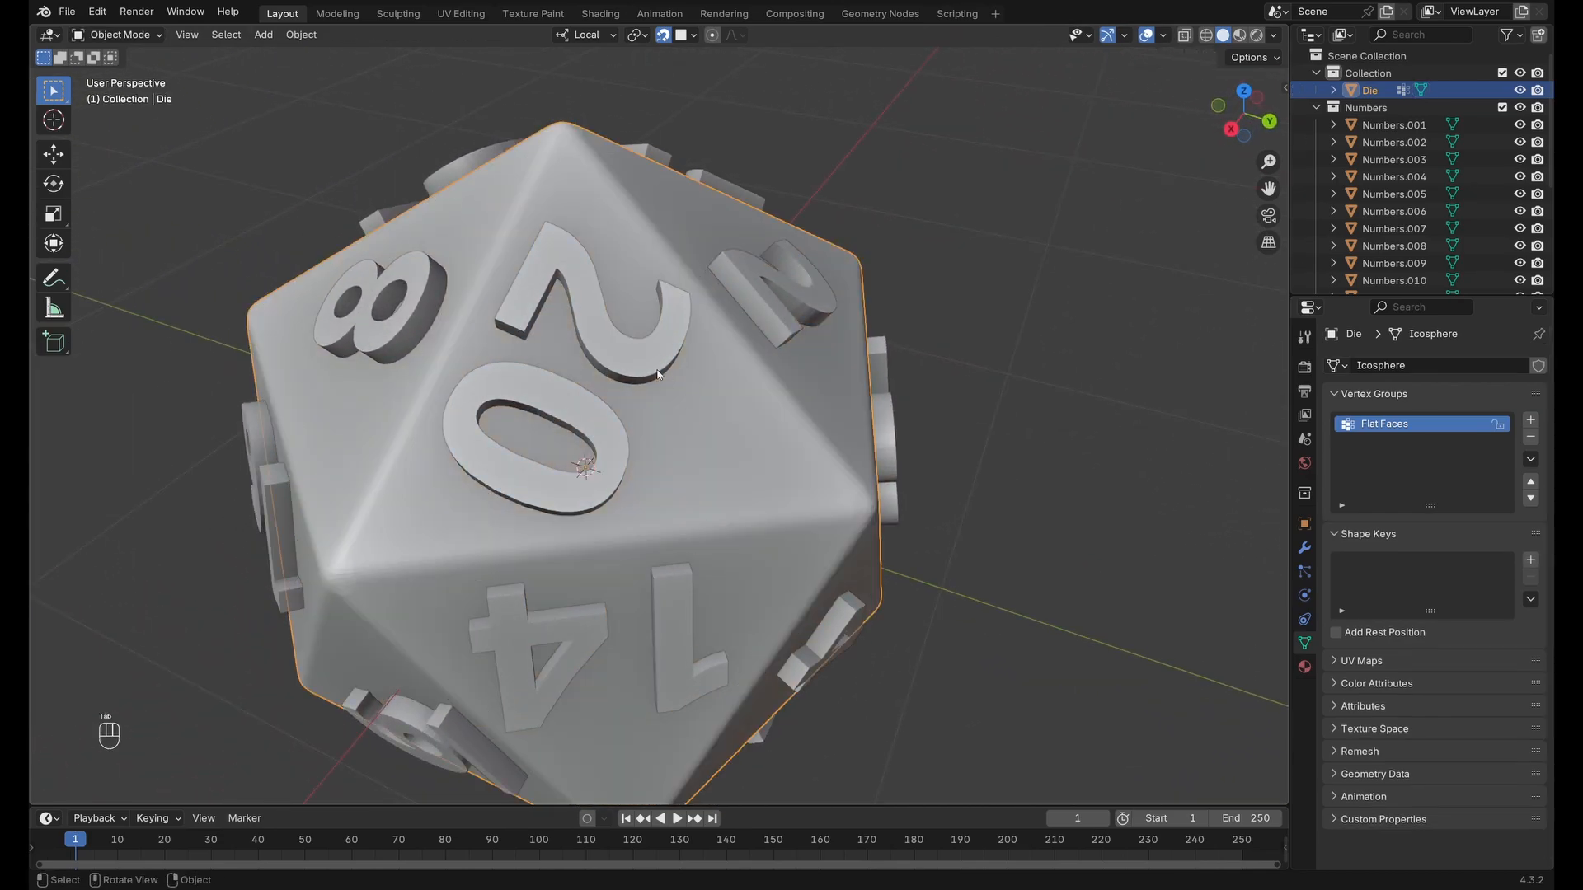
# Select the 20 and set the transform pivot point to Individual Origins.
pyautogui.click(696, 410)
pyautogui.moveTo(703, 416); pyautogui.dragTo(740, 388, button='middle')
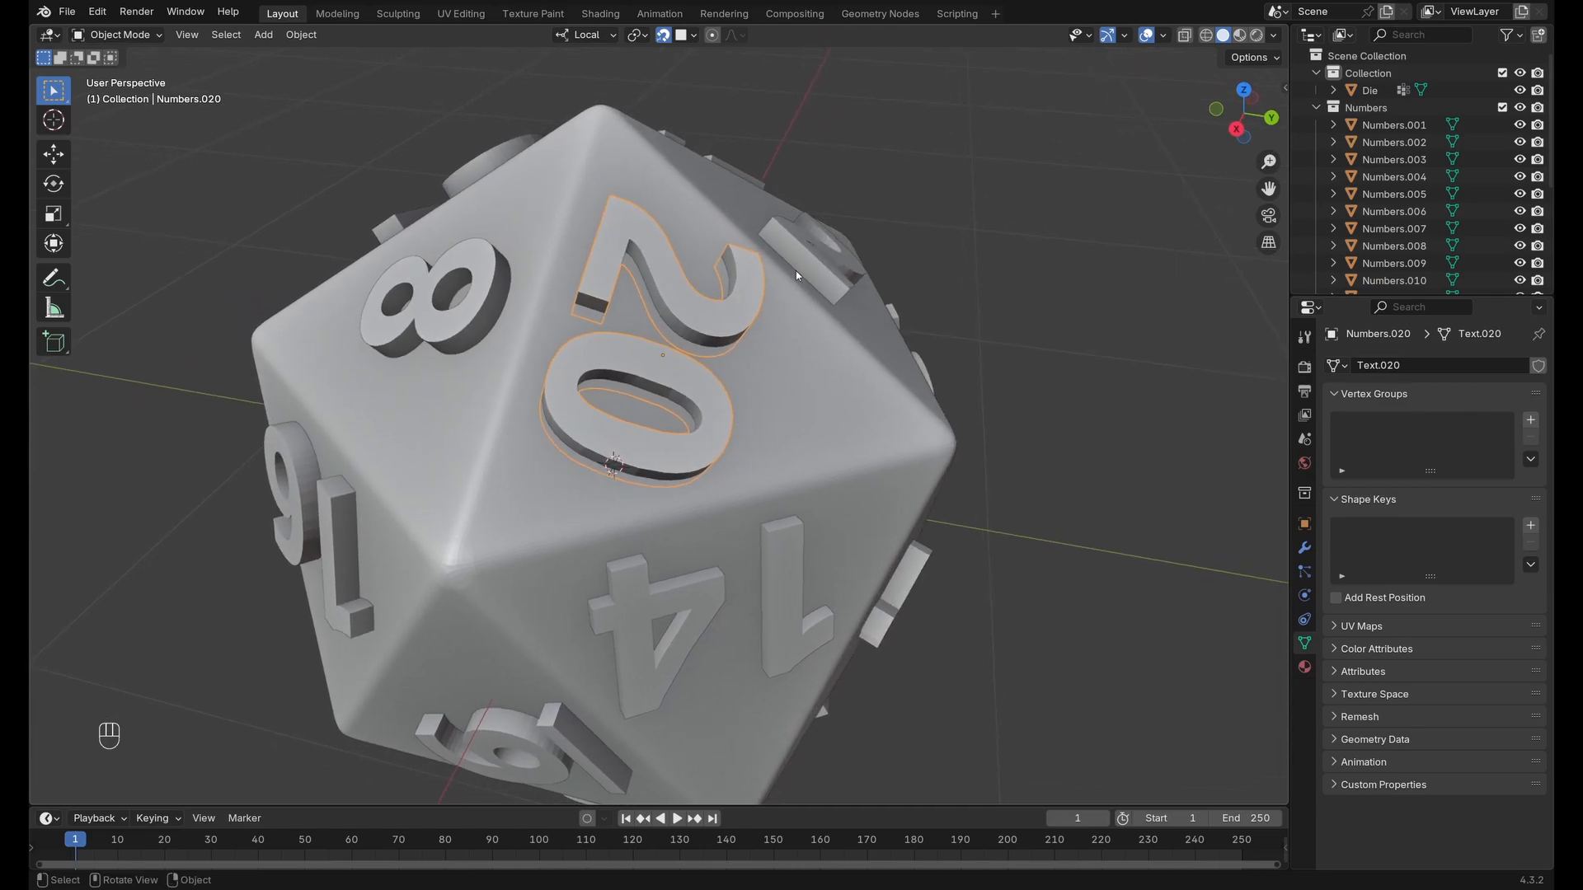
pyautogui.click(646, 37)
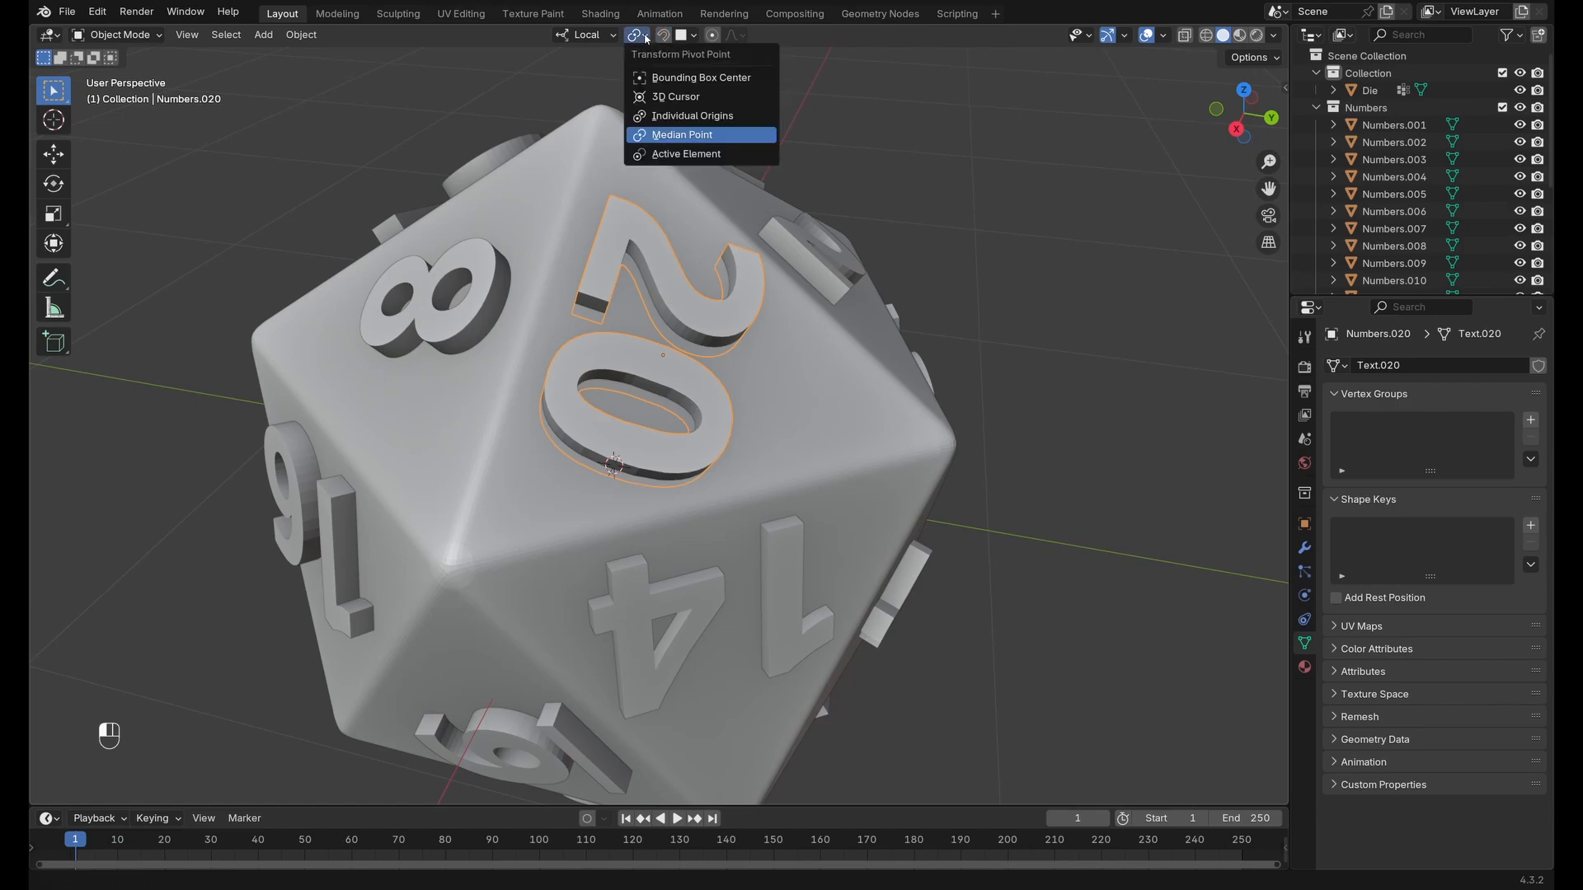
pyautogui.click(646, 37)
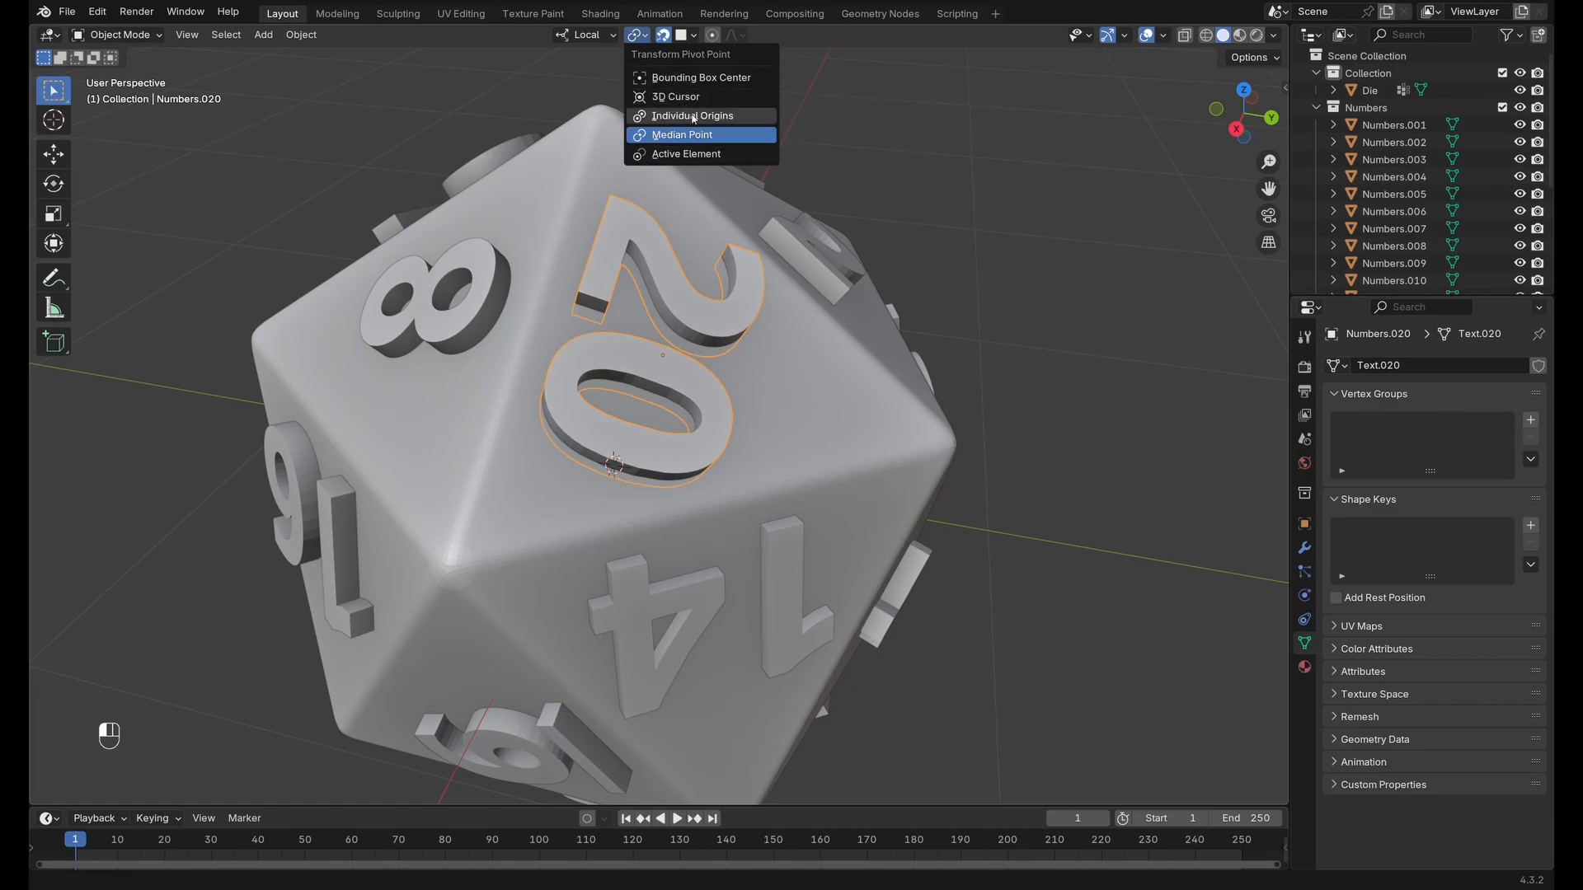
# Select all objects in the Numbers collection and scale them down to about 0.894.
pyautogui.scroll(-3, 831, 326)
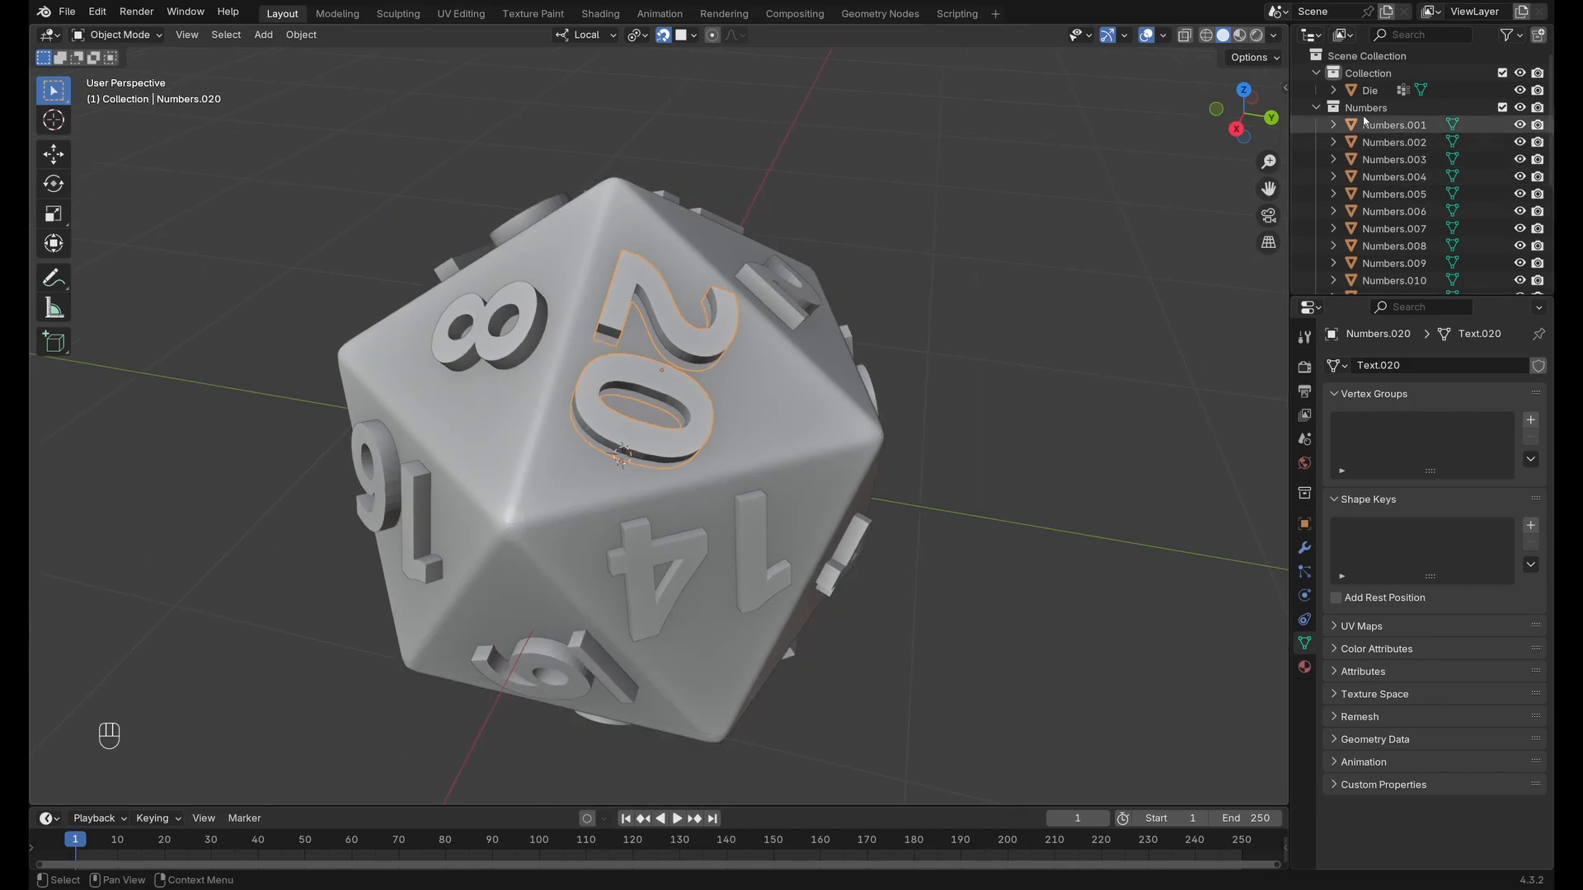
pyautogui.click(1399, 108)
pyautogui.rightClick(1399, 108)
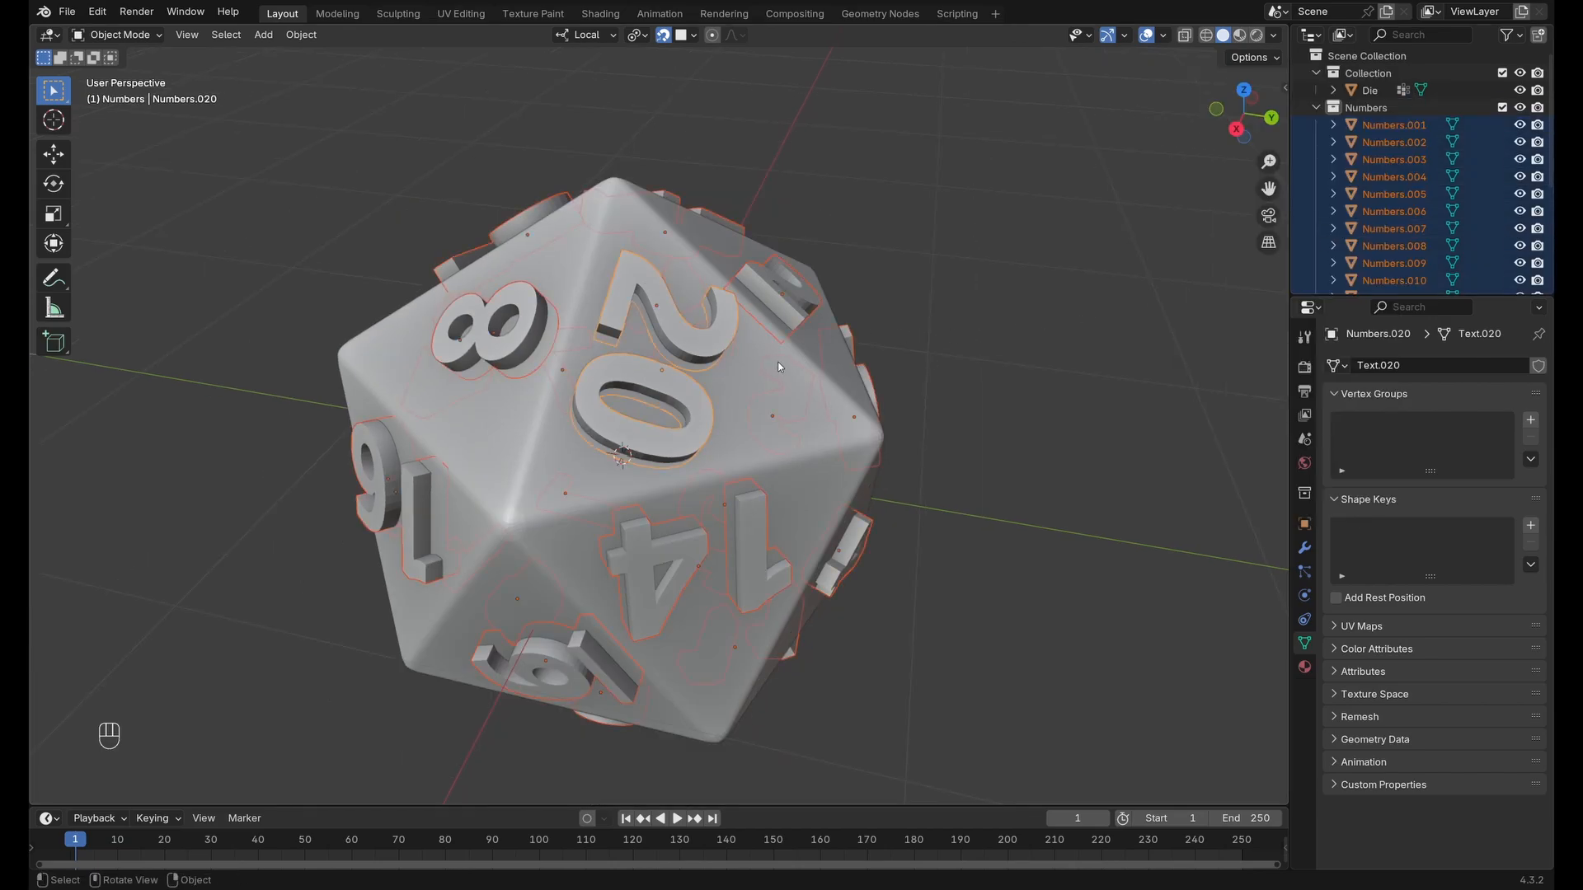
pyautogui.scroll(-3, 783, 365)
pyautogui.scroll(2, 799, 353)
pyautogui.moveTo(806, 350); pyautogui.dragTo(844, 326, button='middle')
pyautogui.press('s')
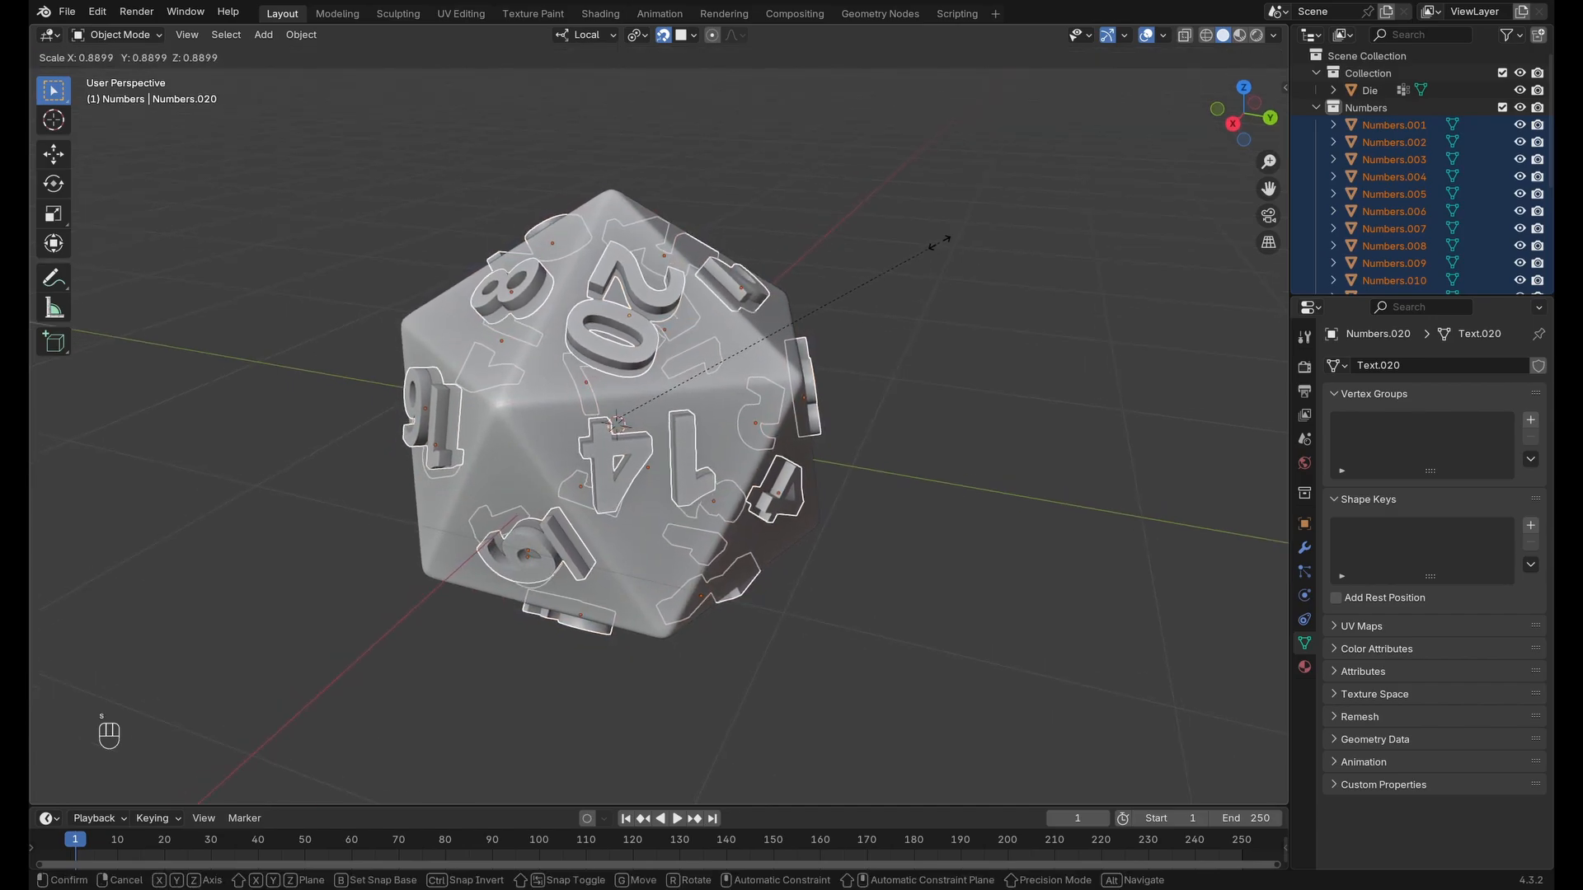
pyautogui.click(943, 241)
pyautogui.moveTo(943, 247); pyautogui.dragTo(961, 326, button='middle')
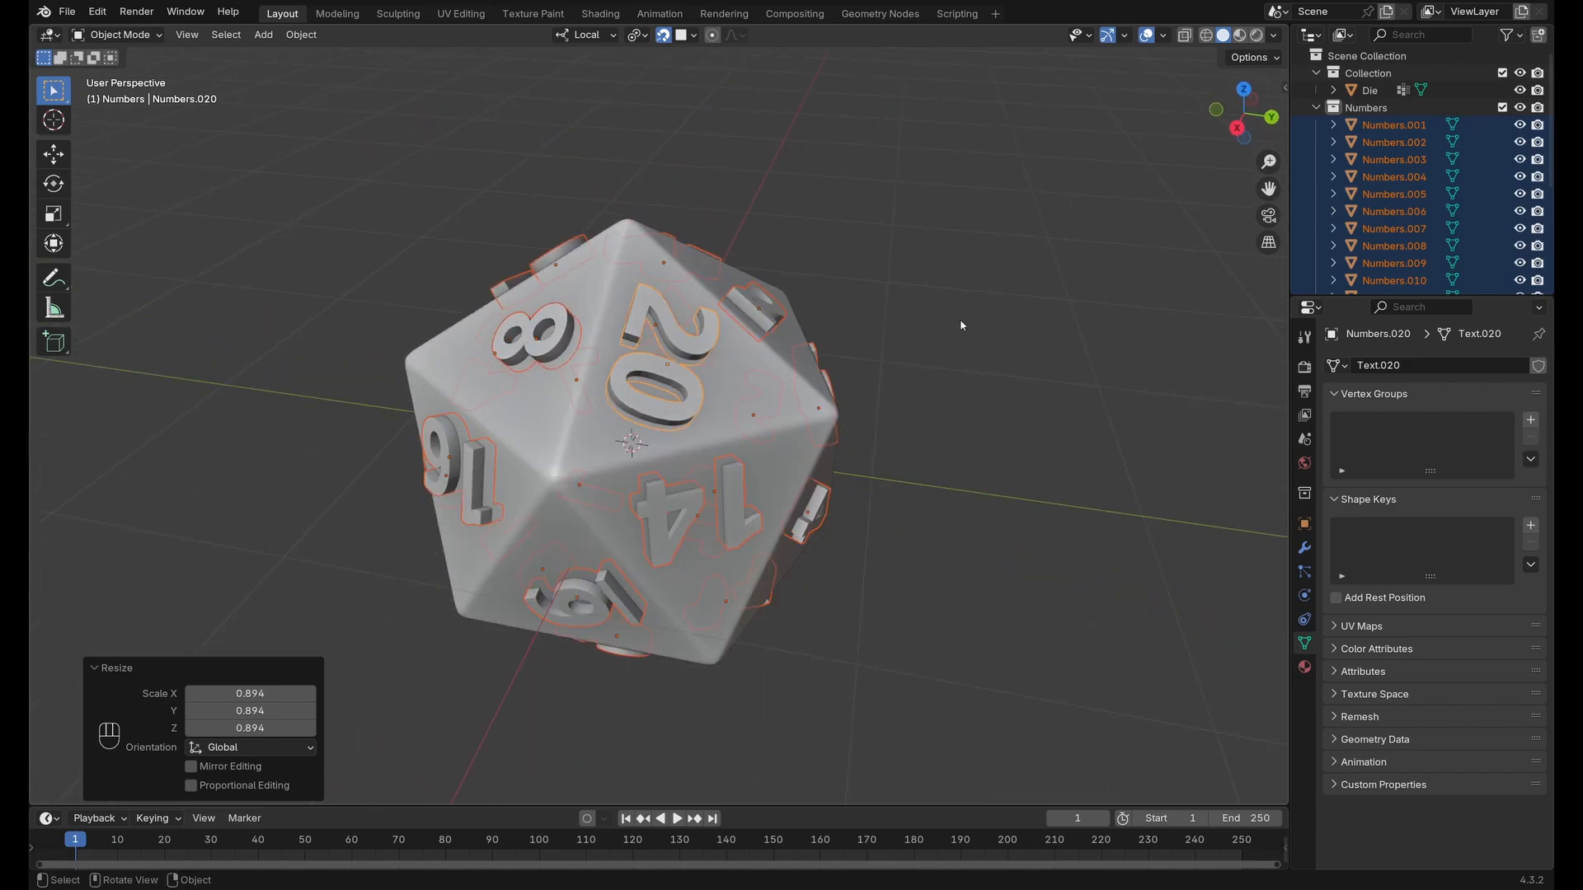
# Apply the scale to all the selected numbers.
pyautogui.hotkey('ctrl', 'a')
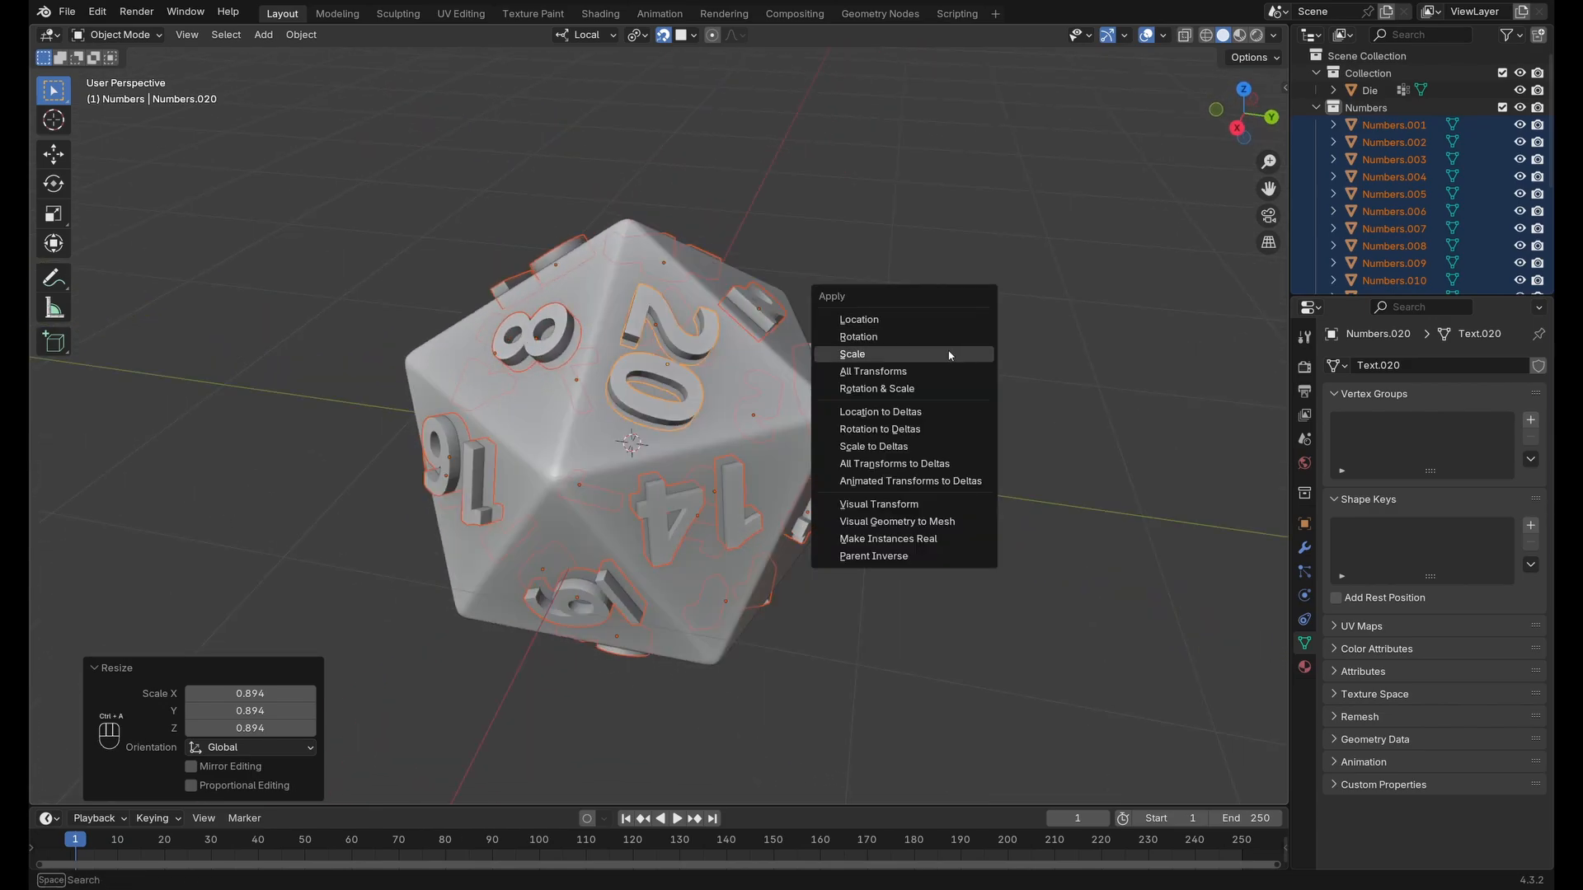
pyautogui.click(949, 356)
pyautogui.moveTo(986, 365)
pyautogui.mouseDown(button='middle')
pyautogui.moveTo(915, 357)
pyautogui.moveTo(968, 340)
pyautogui.mouseUp(button='middle')
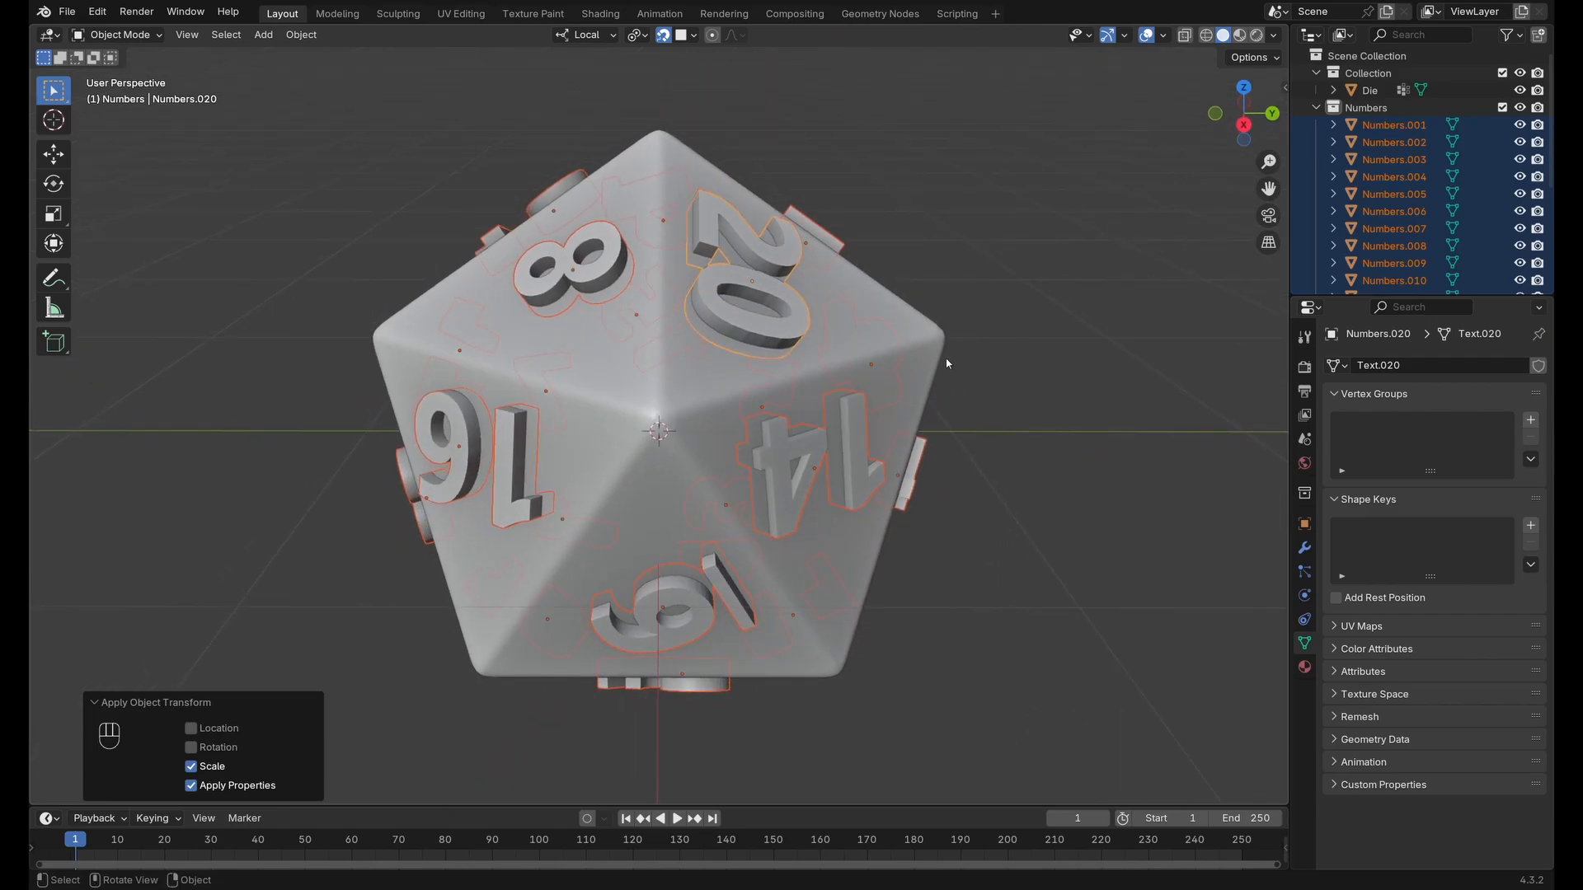
pyautogui.scroll(5, 745, 269)
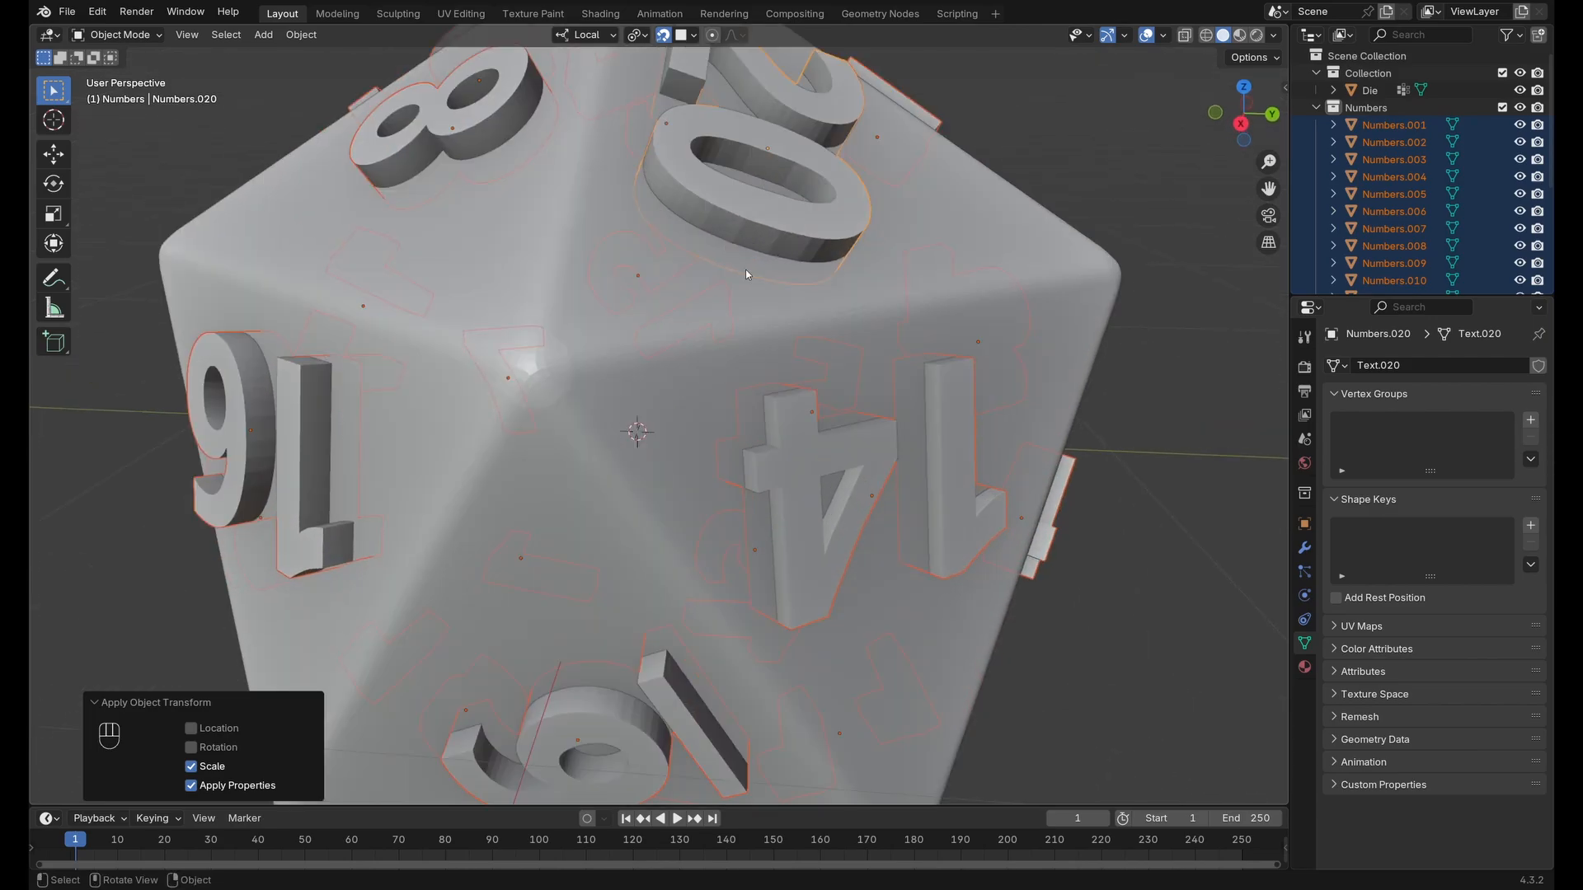
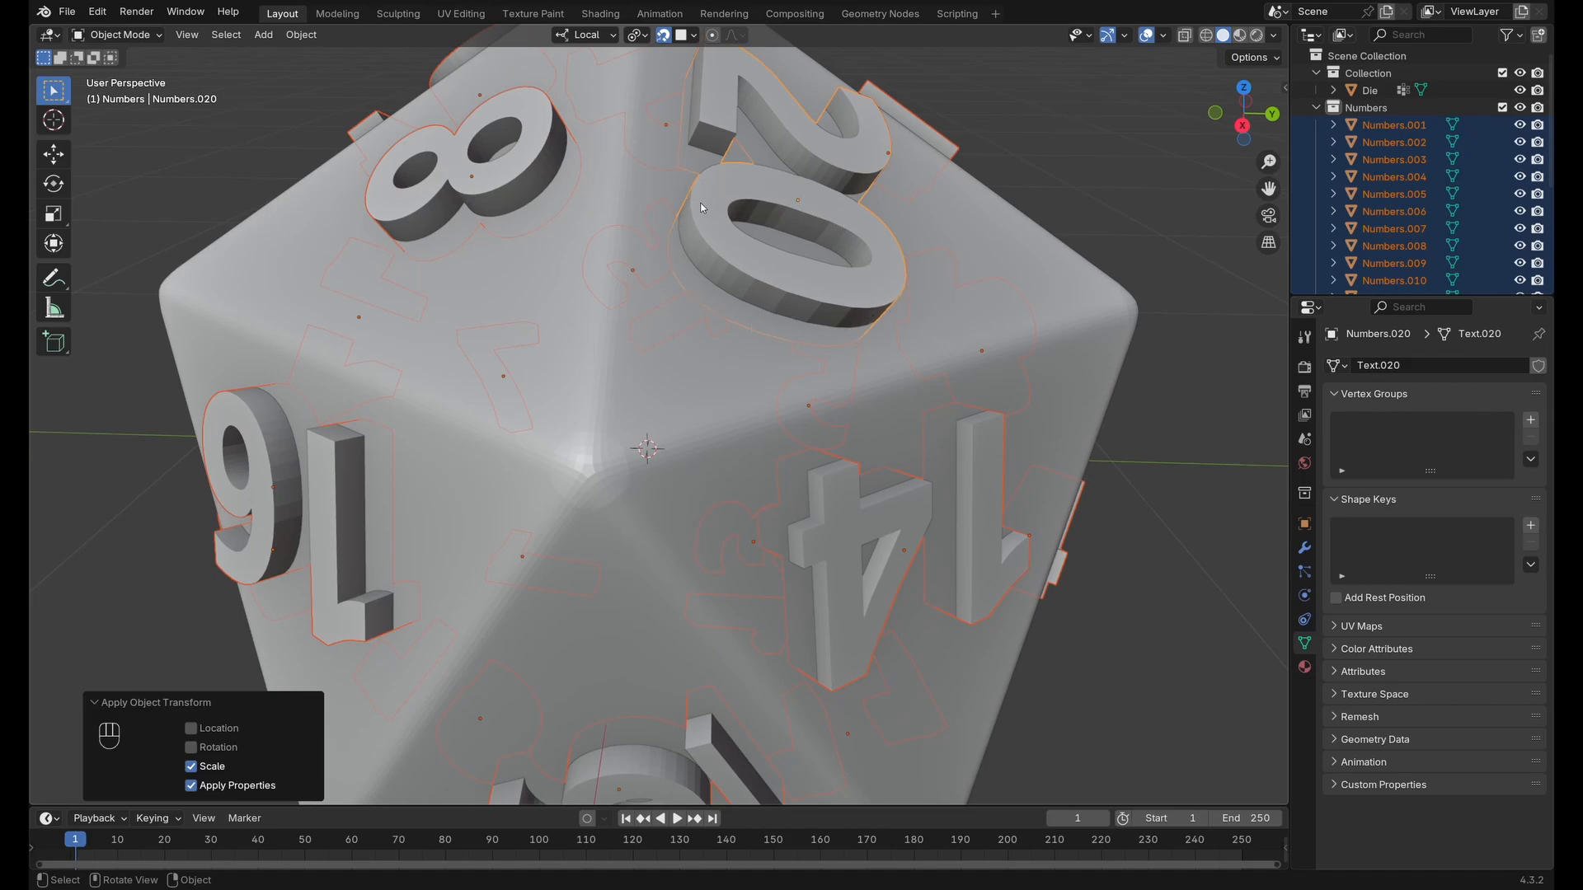
# Select the die face beneath the 20 in Edit Mode and align the view perpendicular to it.
pyautogui.scroll(-5, 701, 206)
pyautogui.moveTo(701, 207); pyautogui.dragTo(826, 342, button='middle')
pyautogui.click(820, 339)
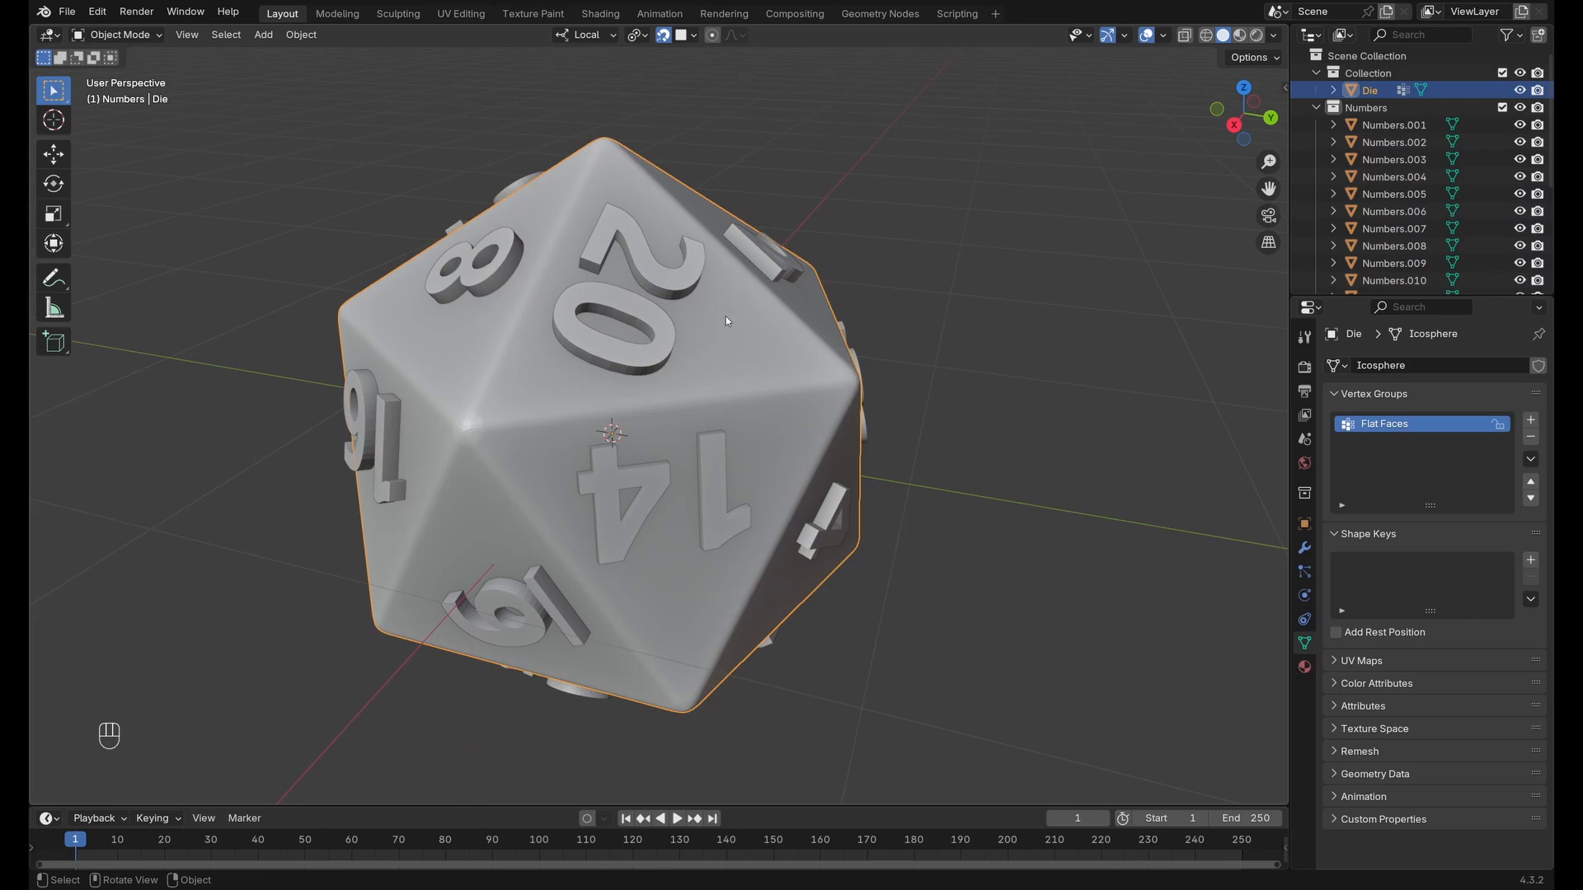
pyautogui.moveTo(735, 324); pyautogui.dragTo(739, 367, button='middle')
pyautogui.press('Tab')
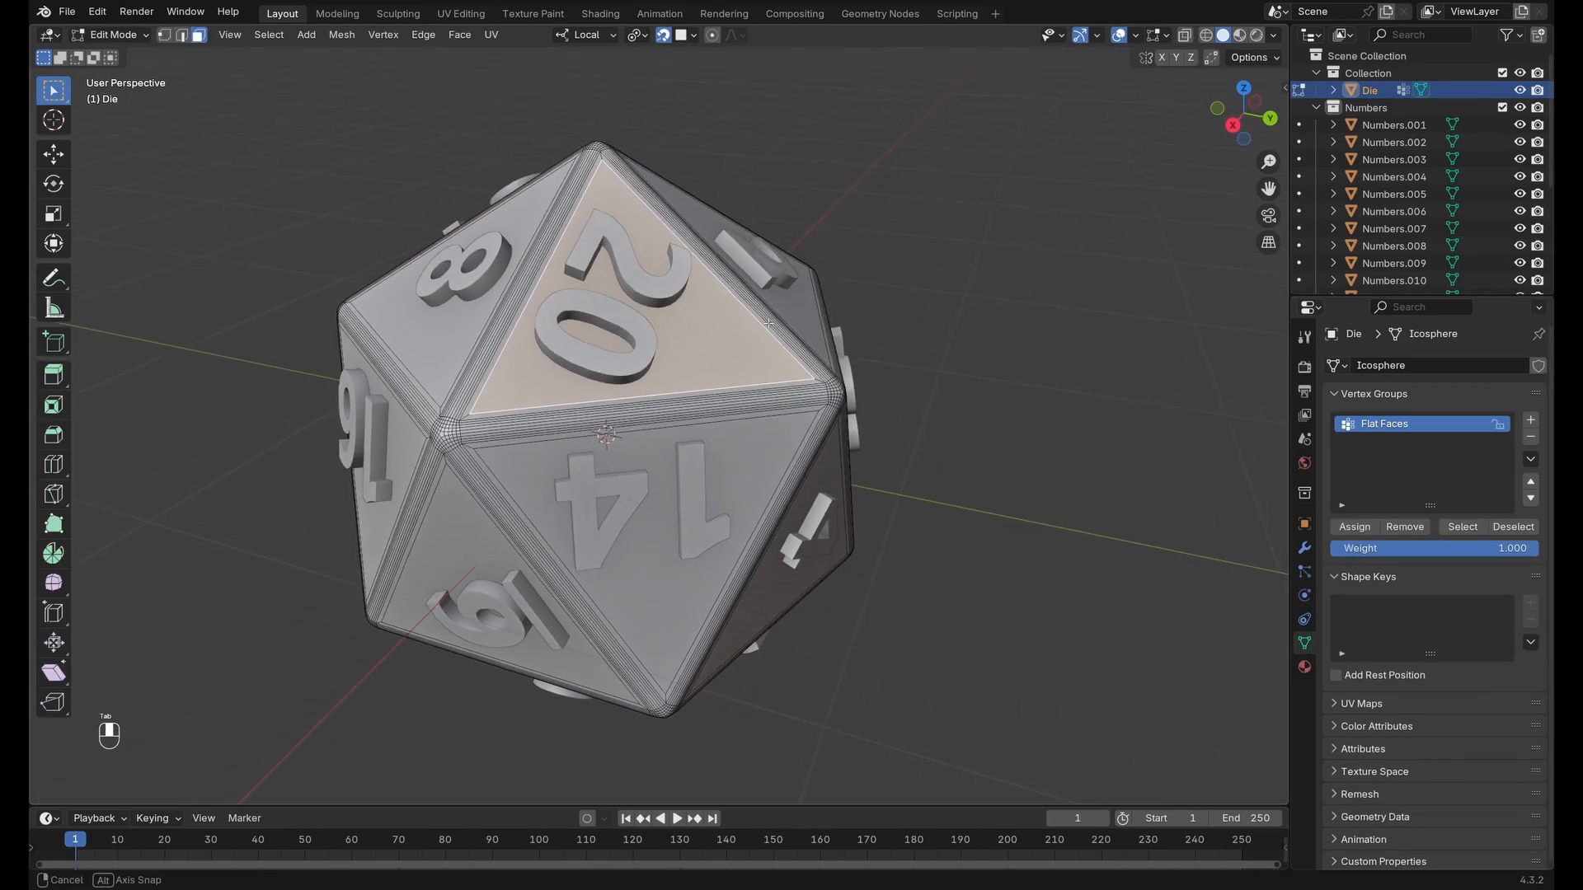
pyautogui.click(740, 407)
pyautogui.click(729, 342)
pyautogui.moveTo(620, 293); pyautogui.dragTo(714, 336, button='middle')
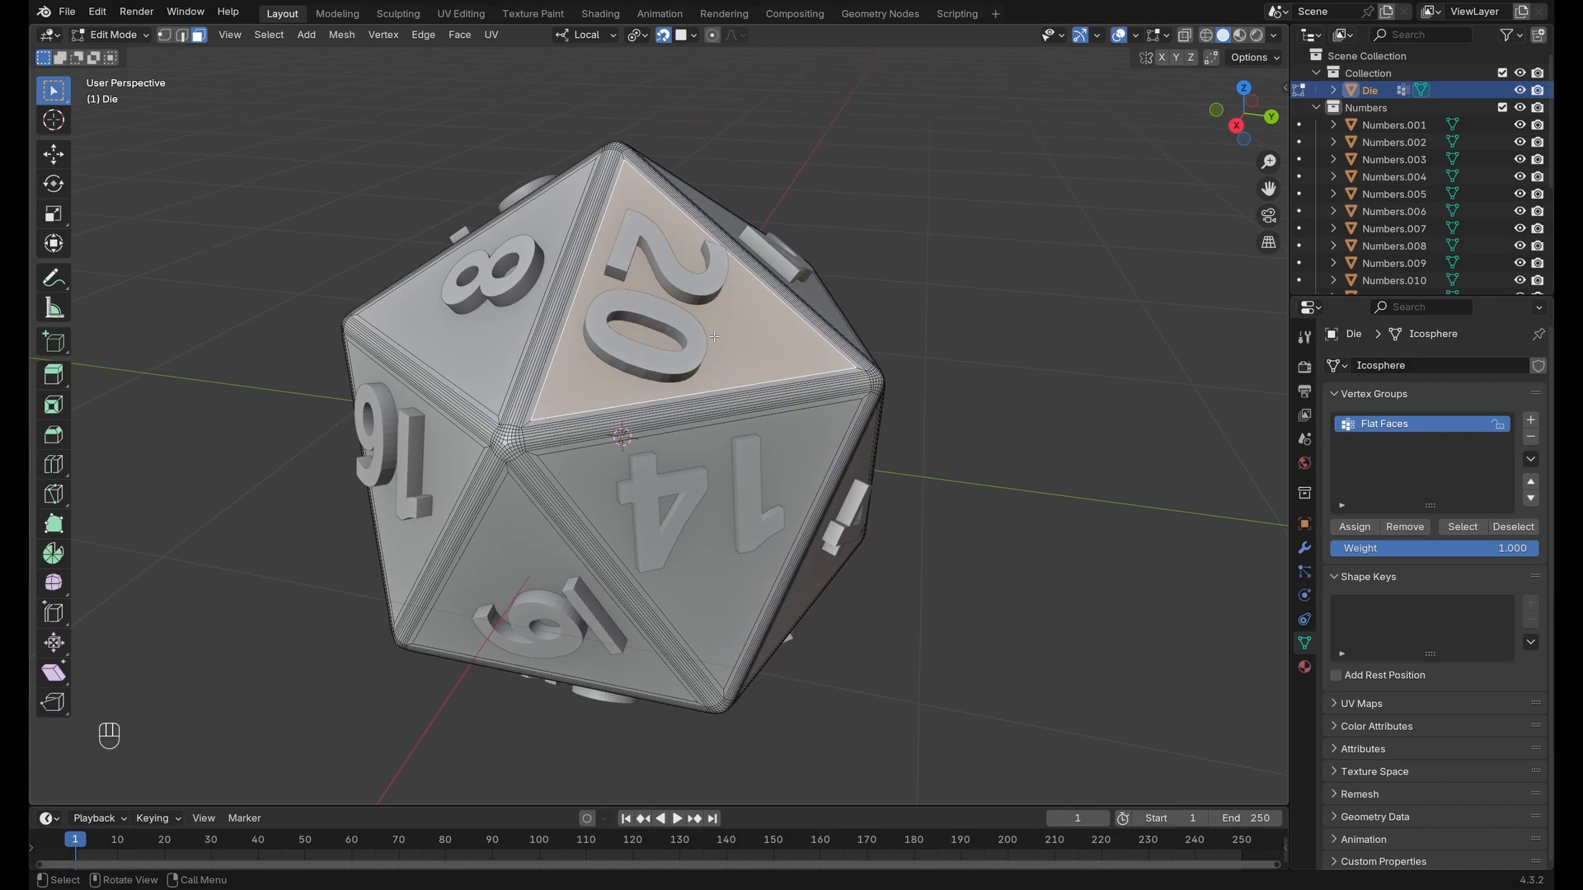
pyautogui.press('shift+KP_7')
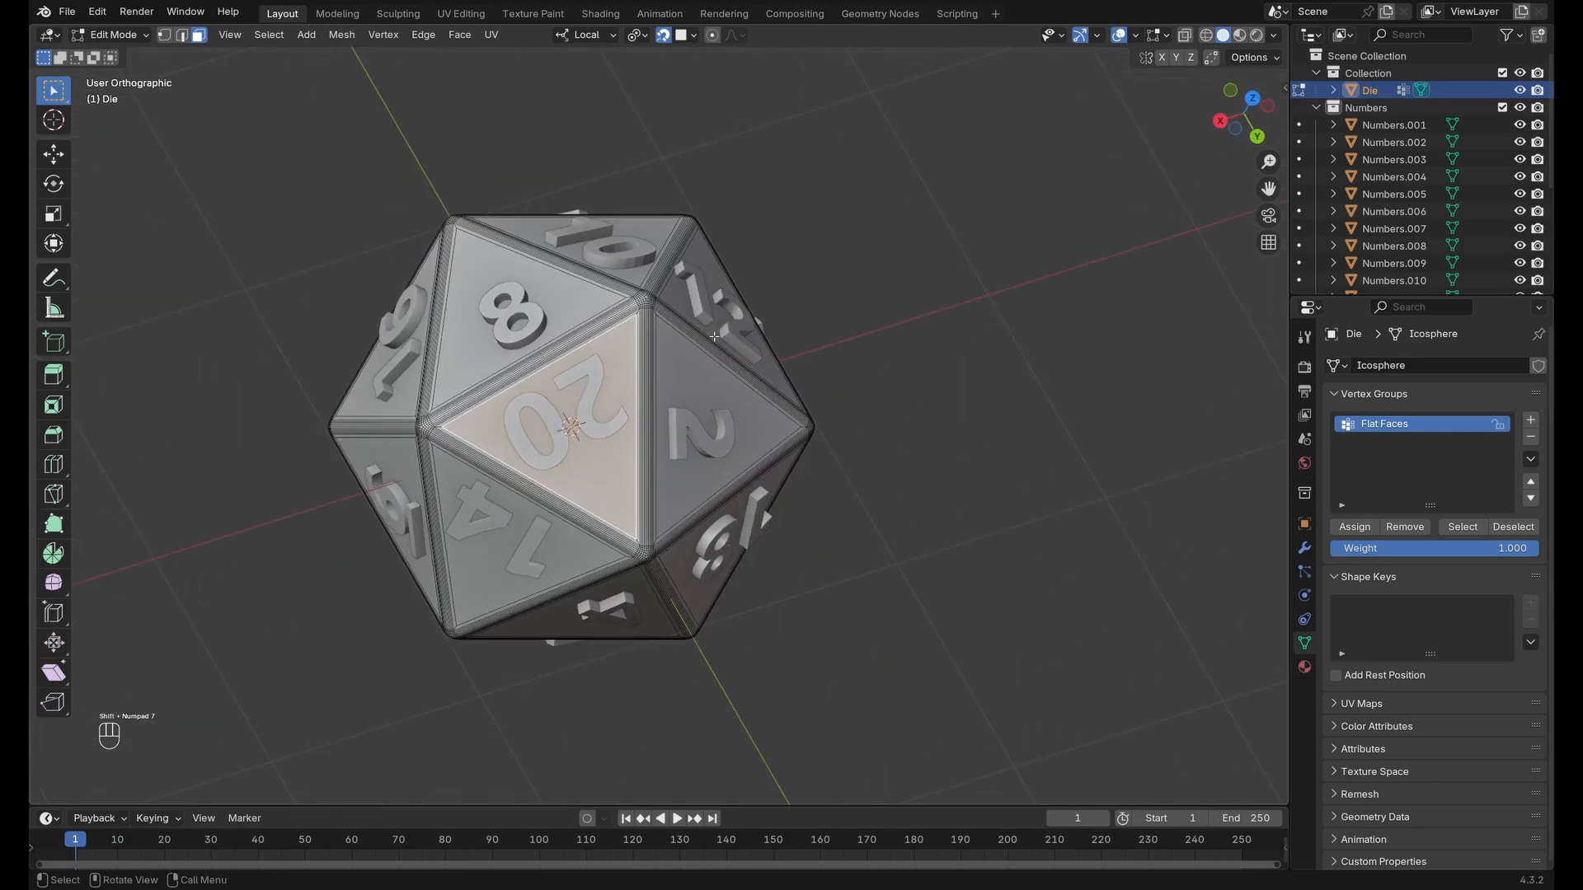
pyautogui.scroll(5, 641, 451)
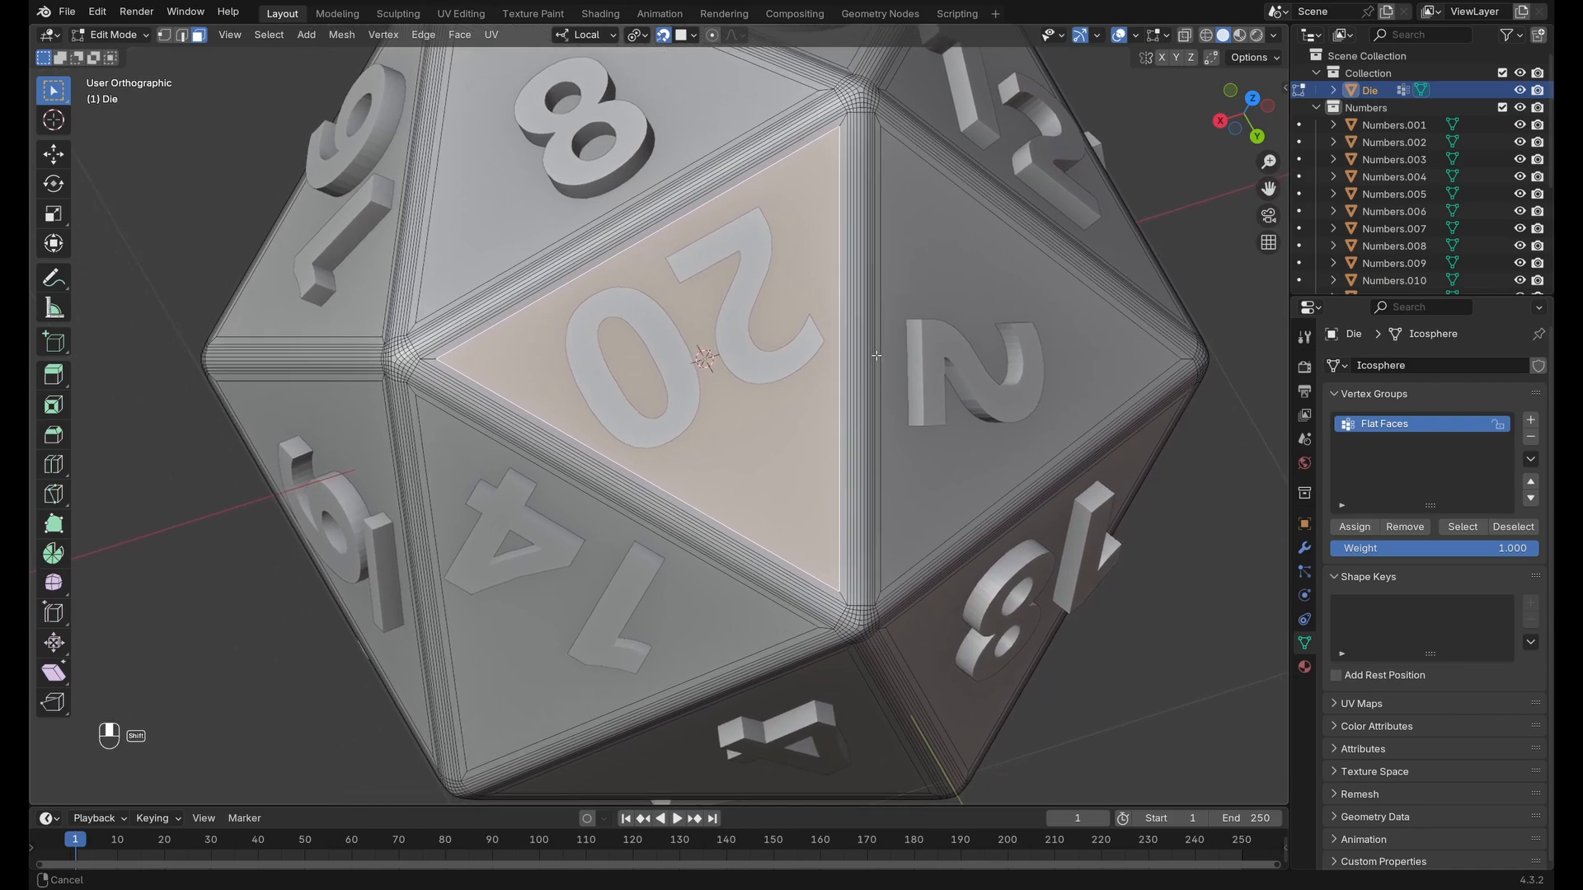
# Return to Object Mode and reposition the 20 on its die face in the aligned view.
pyautogui.press('Tab')
pyautogui.click(760, 249)
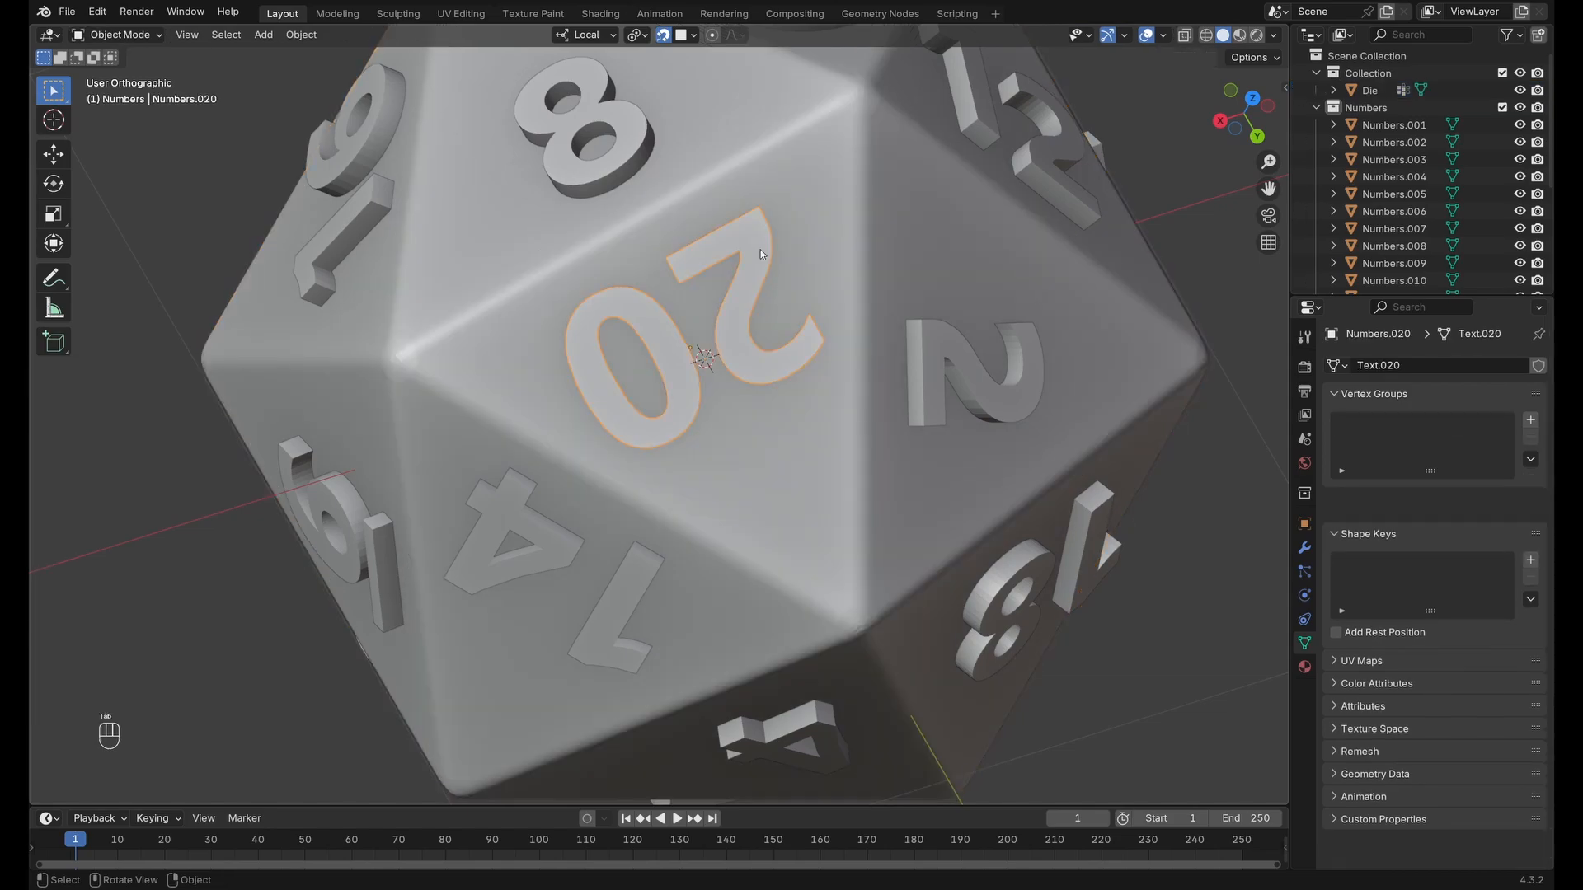
pyautogui.press('g')
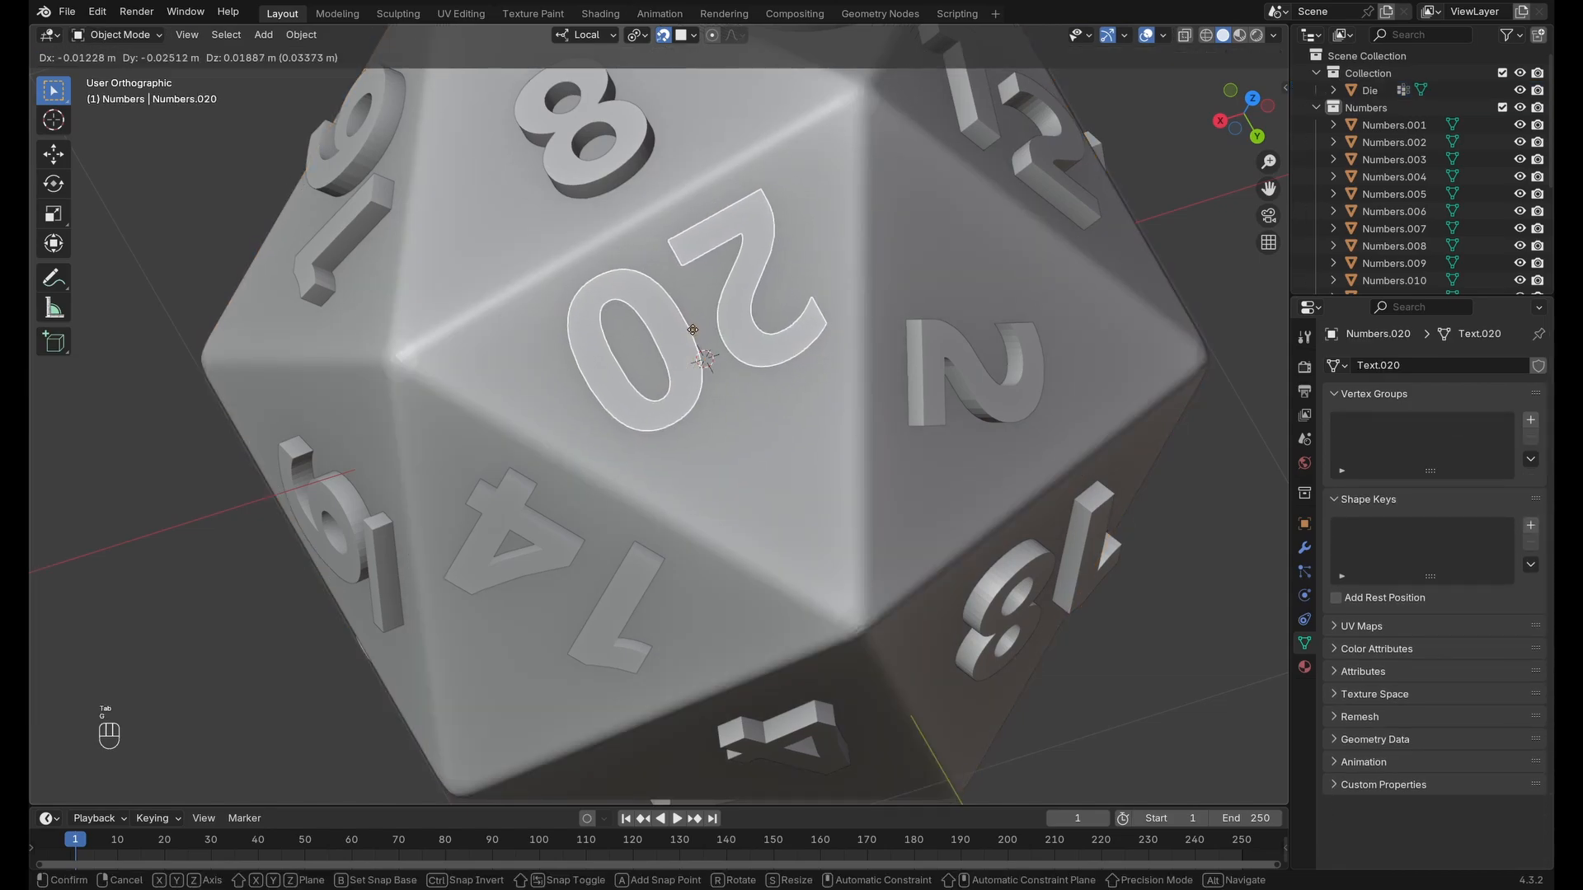
pyautogui.click(690, 334)
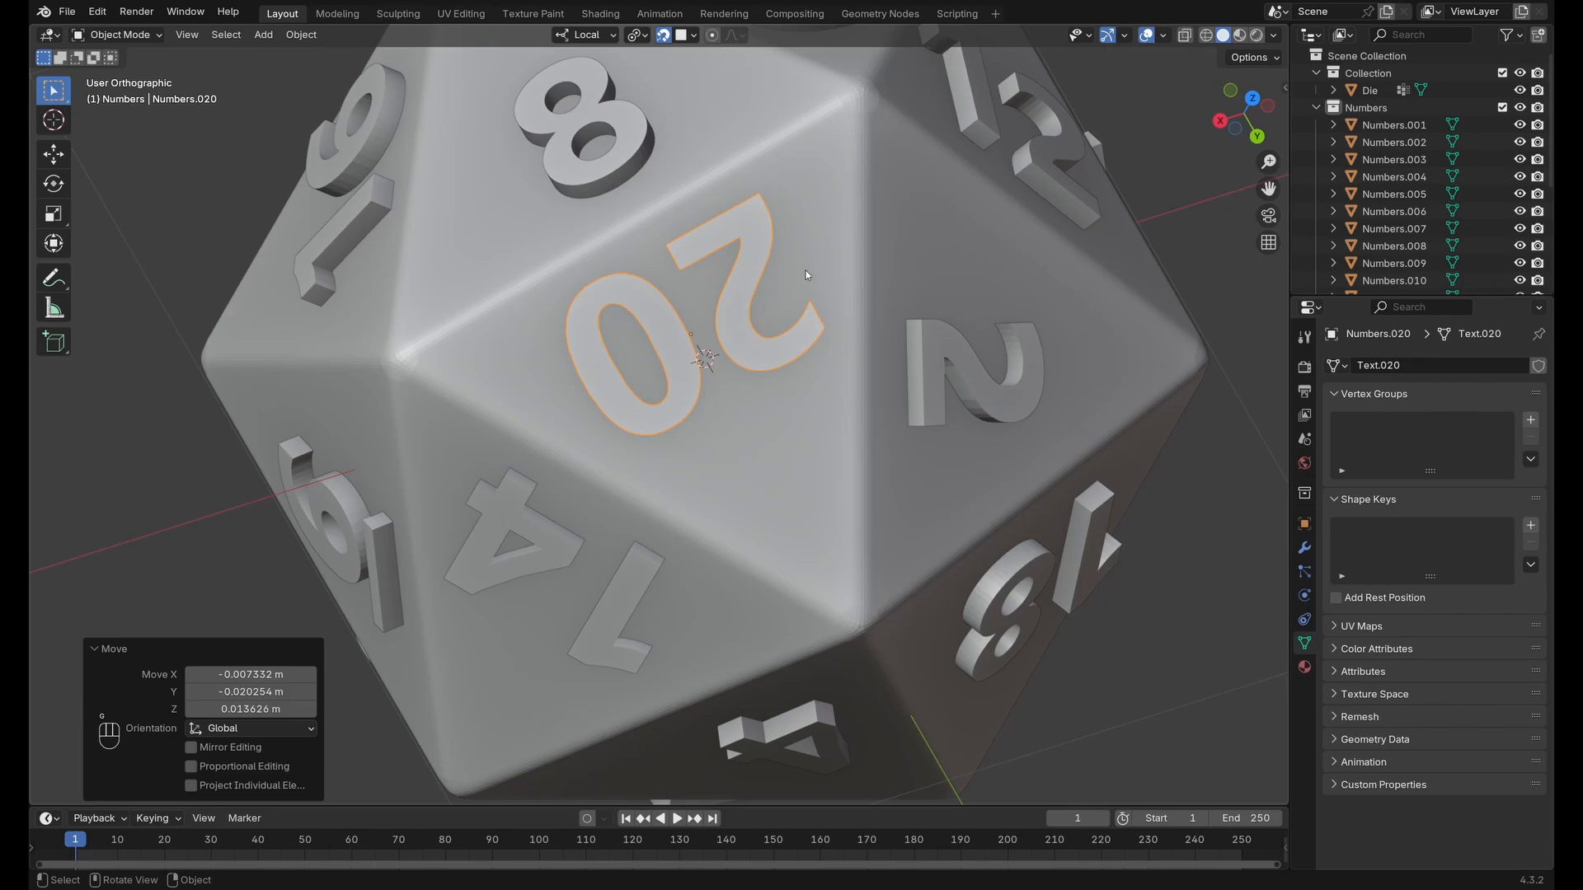
# Rotate the 20 by about 0.77° around its local Z axis.
pyautogui.press('r')
pyautogui.press('z')
pyautogui.press('z')
pyautogui.click(817, 320)
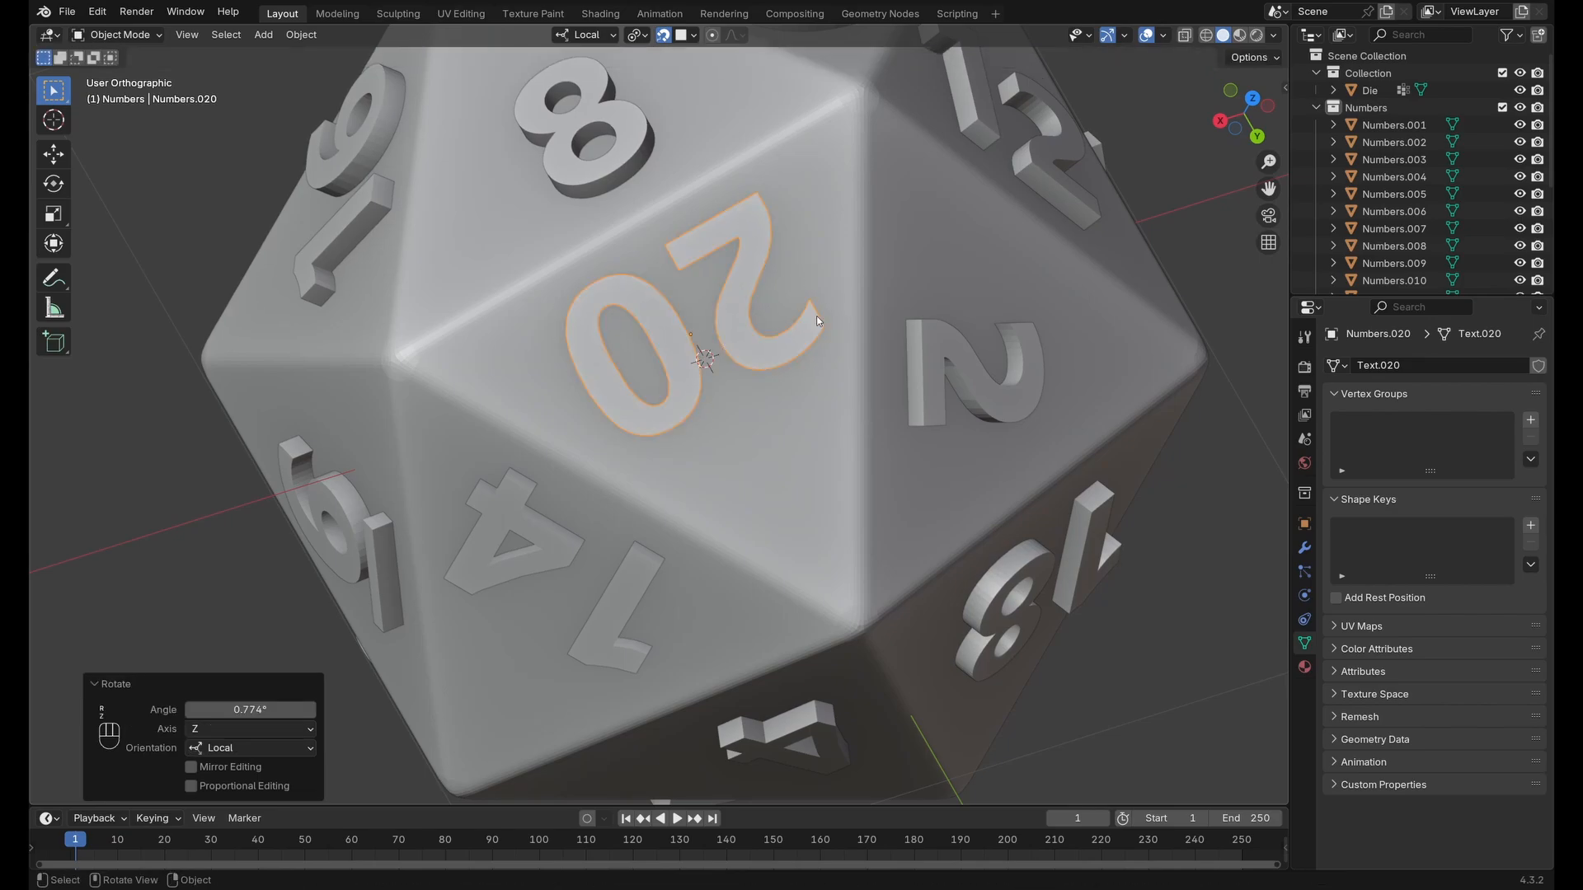
# Fine-tune the position and local Z rotation of the 8 so it sits centred on its die face.
pyautogui.scroll(-2, 810, 334)
pyautogui.press('KP_1')
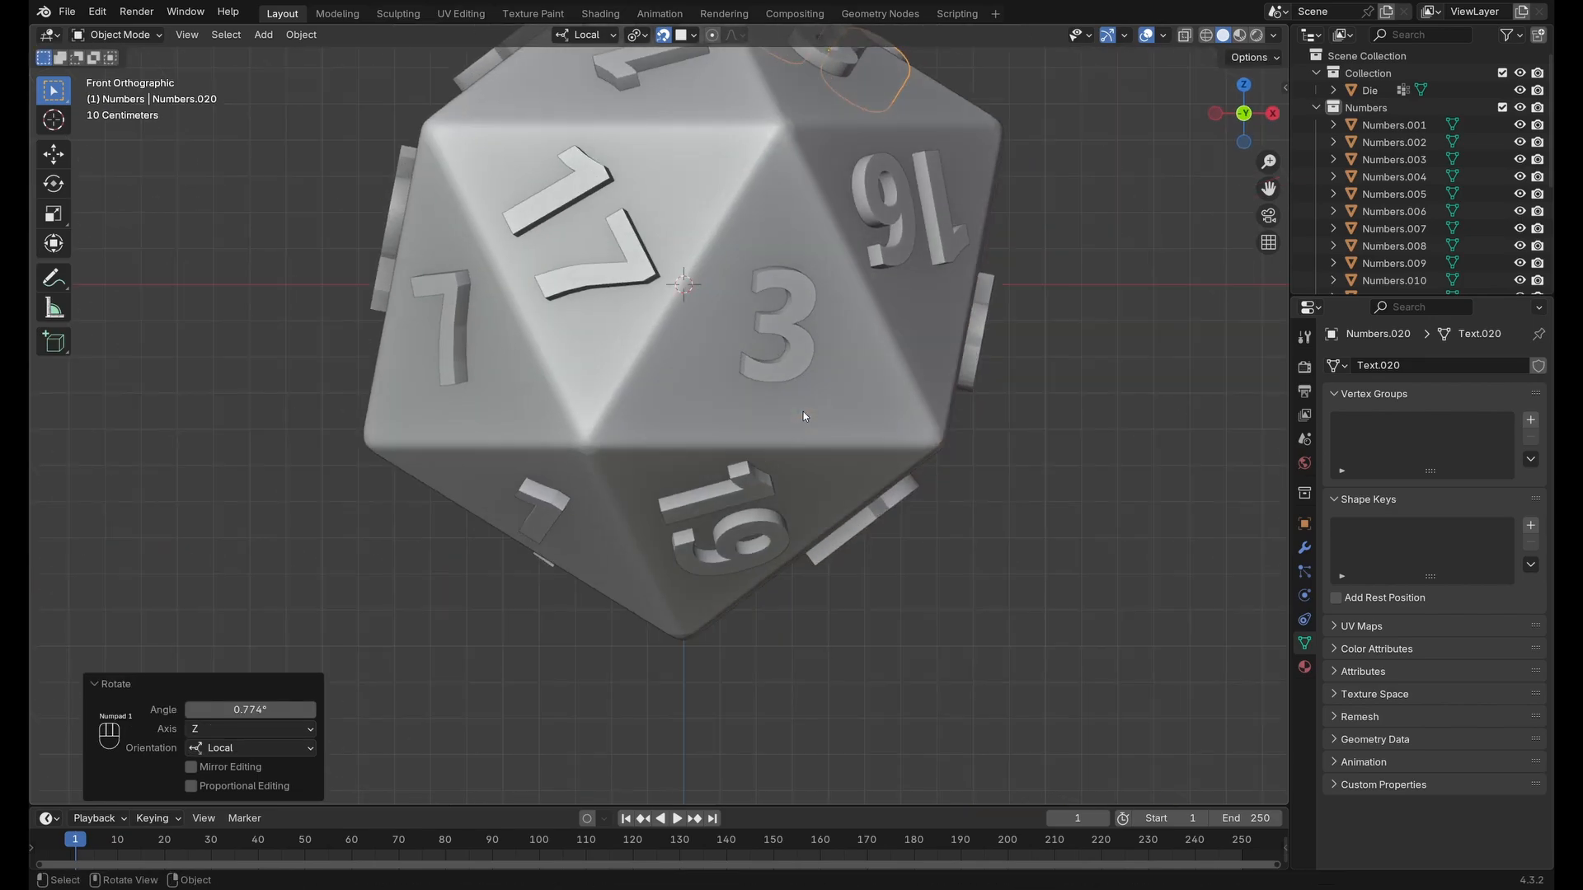
pyautogui.moveTo(803, 412); pyautogui.dragTo(857, 470, button='middle')
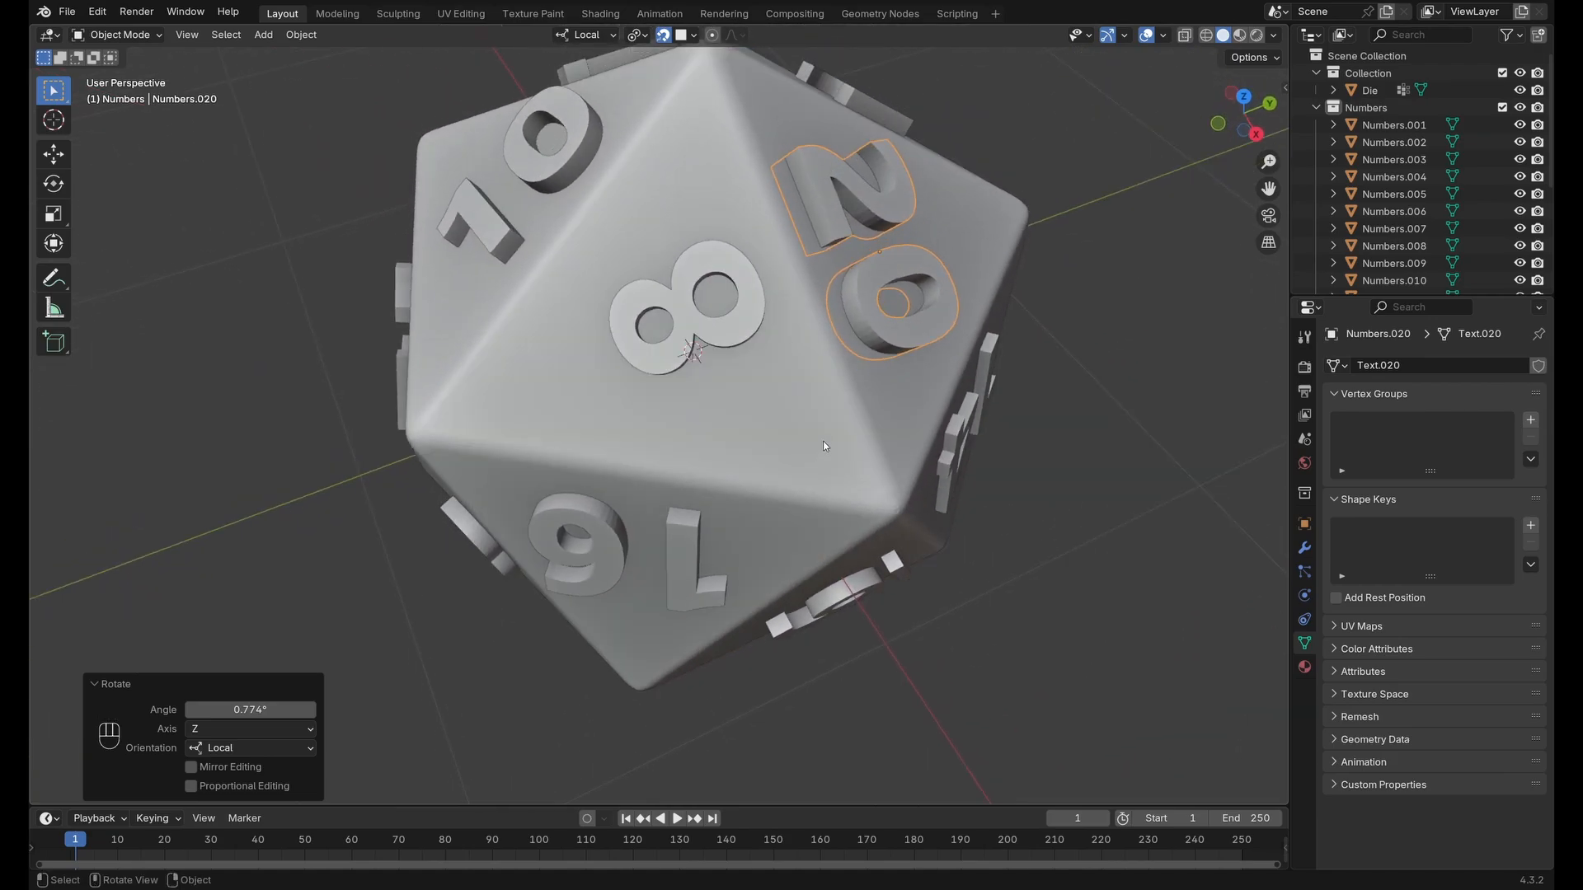
pyautogui.click(755, 324)
pyautogui.moveTo(754, 324); pyautogui.dragTo(829, 340, button='middle')
pyautogui.press('g')
pyautogui.click(749, 329)
pyautogui.press('r')
pyautogui.press('z')
pyautogui.click(737, 339)
pyautogui.press('g')
pyautogui.click(727, 341)
# Rotate the number on the next upper face around its local Z axis and move it into the centre.
pyautogui.click(662, 320)
pyautogui.moveTo(662, 319); pyautogui.dragTo(704, 284, button='middle')
pyautogui.press('r')
pyautogui.press('z')
pyautogui.click(733, 322)
pyautogui.press('g')
pyautogui.click(725, 338)
# Centre the 12 on its face and rotate it by about 2.16° around its local Z axis.
pyautogui.click(704, 284)
pyautogui.press('g')
pyautogui.click(708, 313)
pyautogui.press('r')
pyautogui.press('z')
pyautogui.click(714, 353)
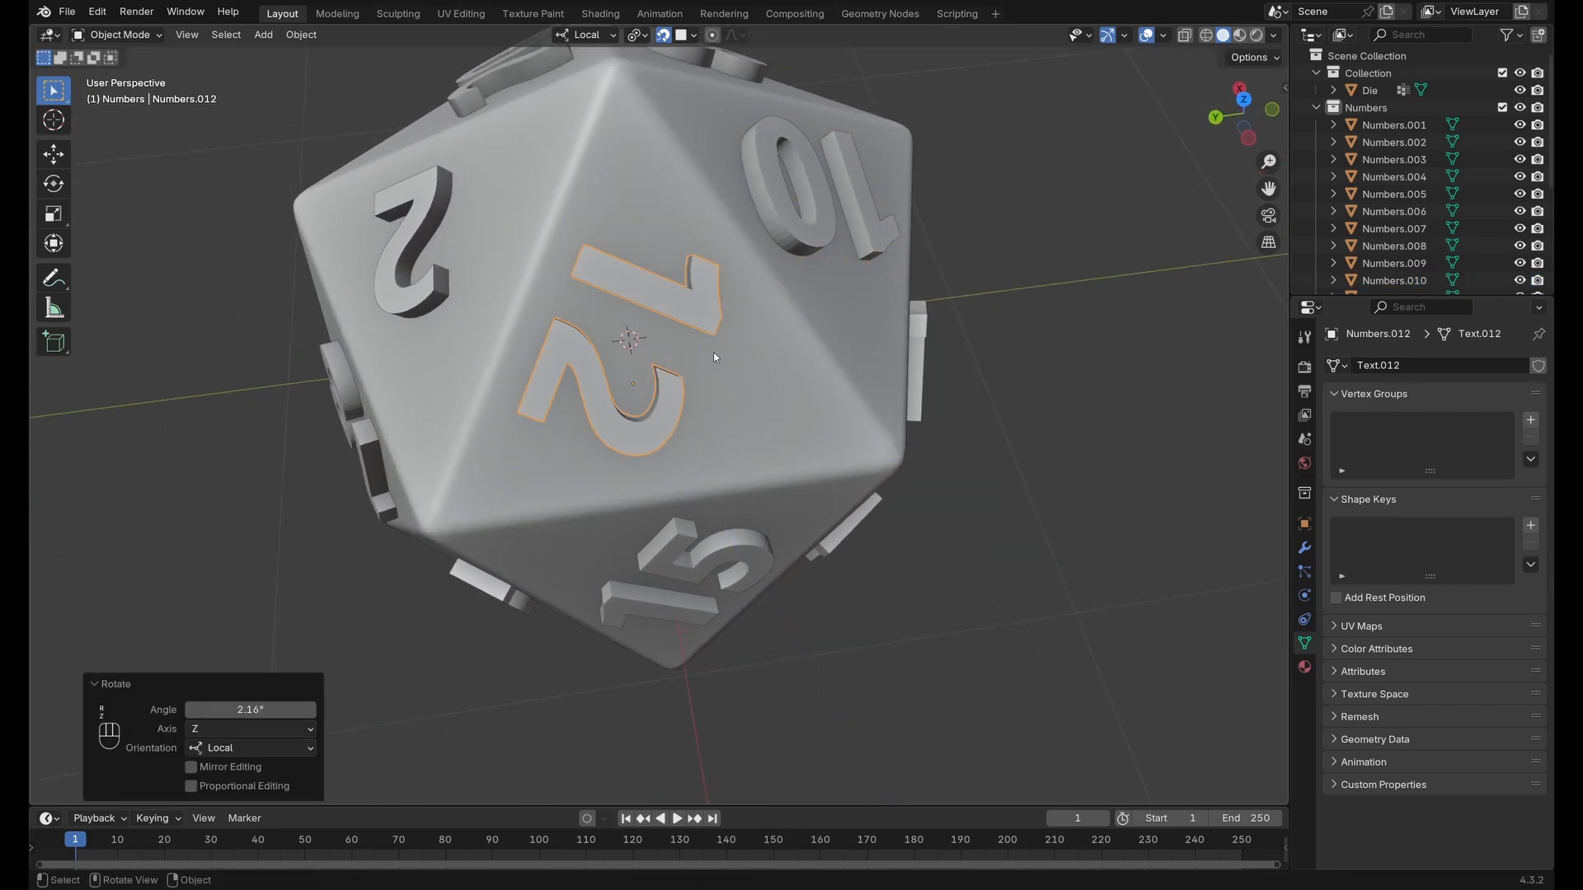
# Adjust the local Z rotation and position of the number on the face following the 12.
pyautogui.moveTo(714, 352); pyautogui.dragTo(659, 288, button='middle')
pyautogui.moveTo(653, 284); pyautogui.dragTo(664, 340)
pyautogui.click(647, 268)
pyautogui.moveTo(647, 268); pyautogui.dragTo(719, 361, button='middle')
pyautogui.press('r')
pyautogui.press('z')
pyautogui.click(724, 363)
pyautogui.press('g')
pyautogui.click(724, 346)
# Rotate the 18 around its local Z axis and move it towards the middle of its face.
pyautogui.press('r')
pyautogui.press('z')
pyautogui.click(747, 290)
pyautogui.press('g')
pyautogui.click(715, 270)
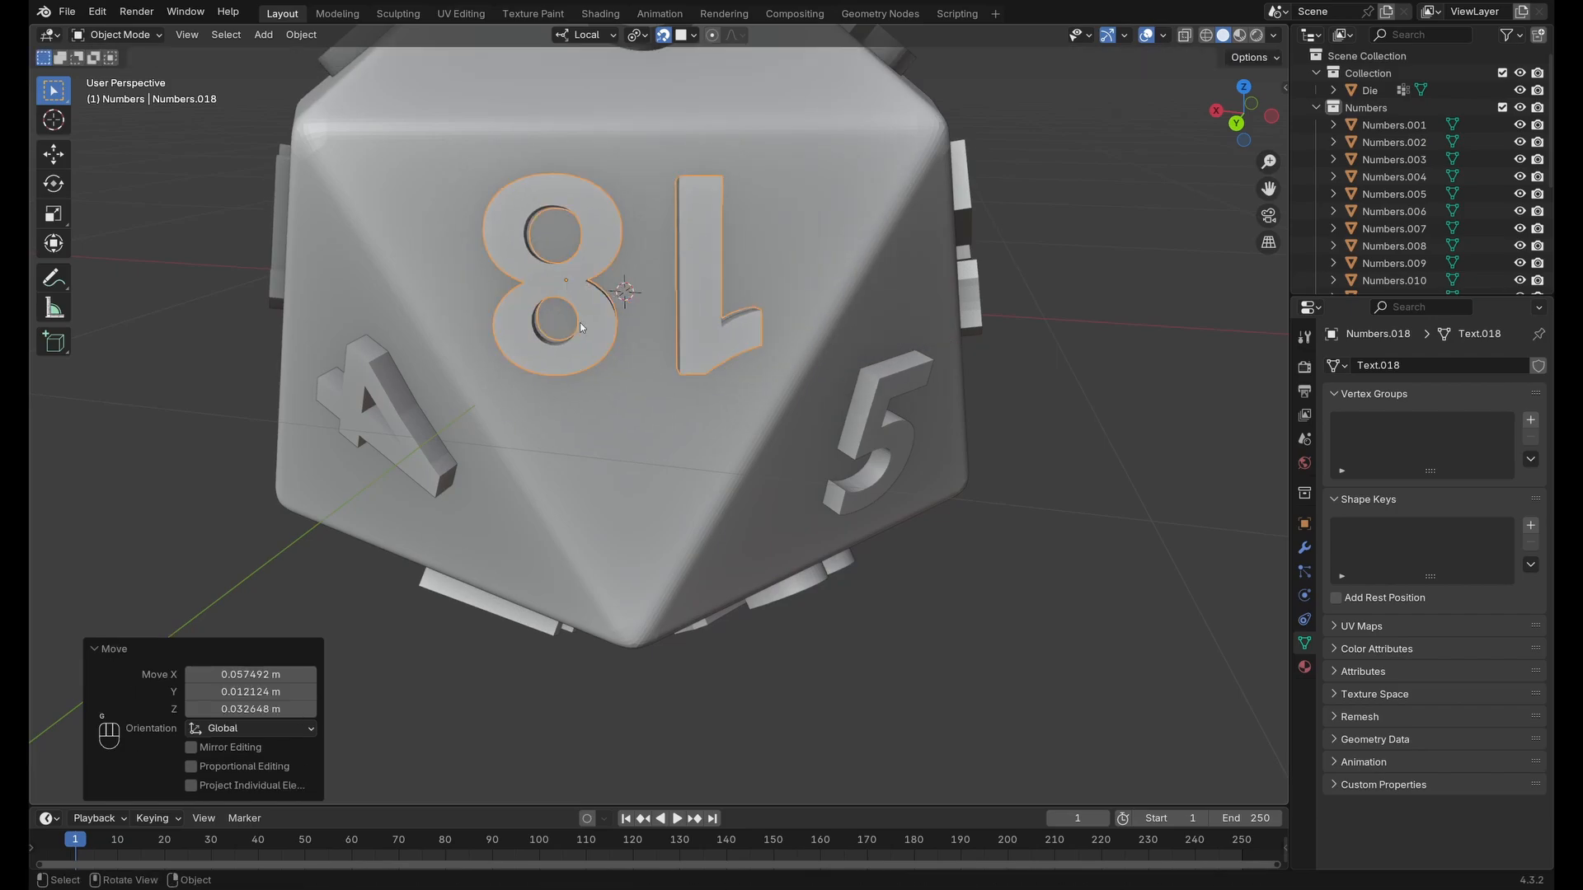
# Select the 4 and move it to the centre of its triangular face.
pyautogui.moveTo(581, 322); pyautogui.dragTo(655, 304, button='middle')
pyautogui.moveTo(739, 365); pyautogui.dragTo(632, 265, button='middle')
pyautogui.click(676, 309)
pyautogui.press('g')
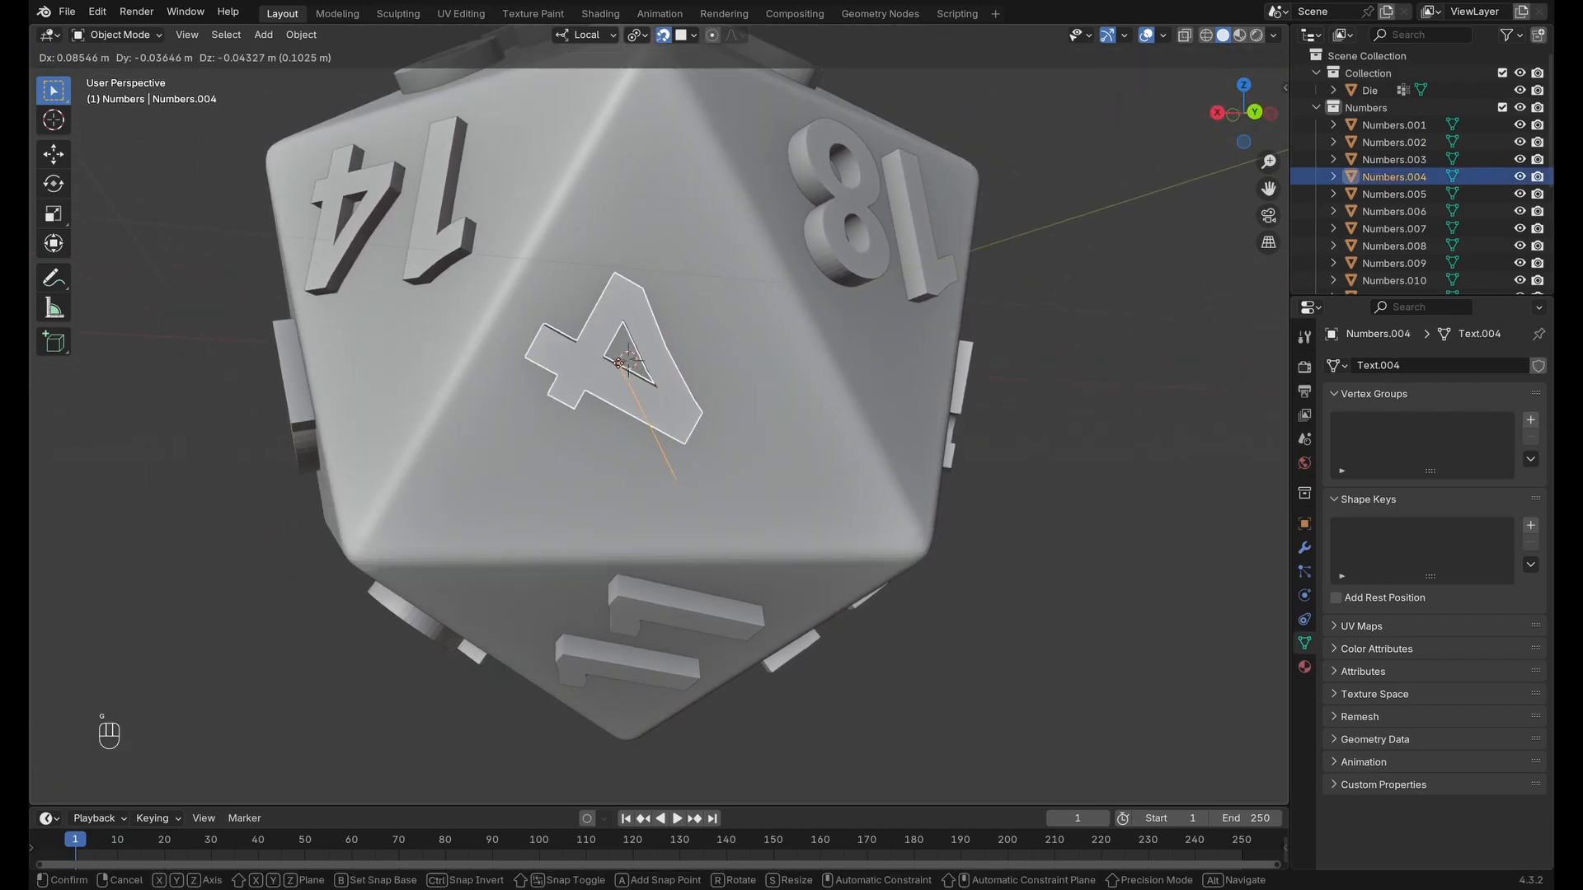
pyautogui.click(565, 373)
# Rotate the number on the next side face around its local Z axis to straighten it.
pyautogui.moveTo(566, 372); pyautogui.dragTo(734, 388, button='middle')
pyautogui.click(754, 347)
pyautogui.press('r')
pyautogui.press('z')
pyautogui.click(726, 350)
# Rotate the 16 by about -1.44° around its local Z axis and centre it on its face.
pyautogui.click(770, 339)
pyautogui.press('r')
pyautogui.press('z')
pyautogui.click(759, 334)
pyautogui.press('g')
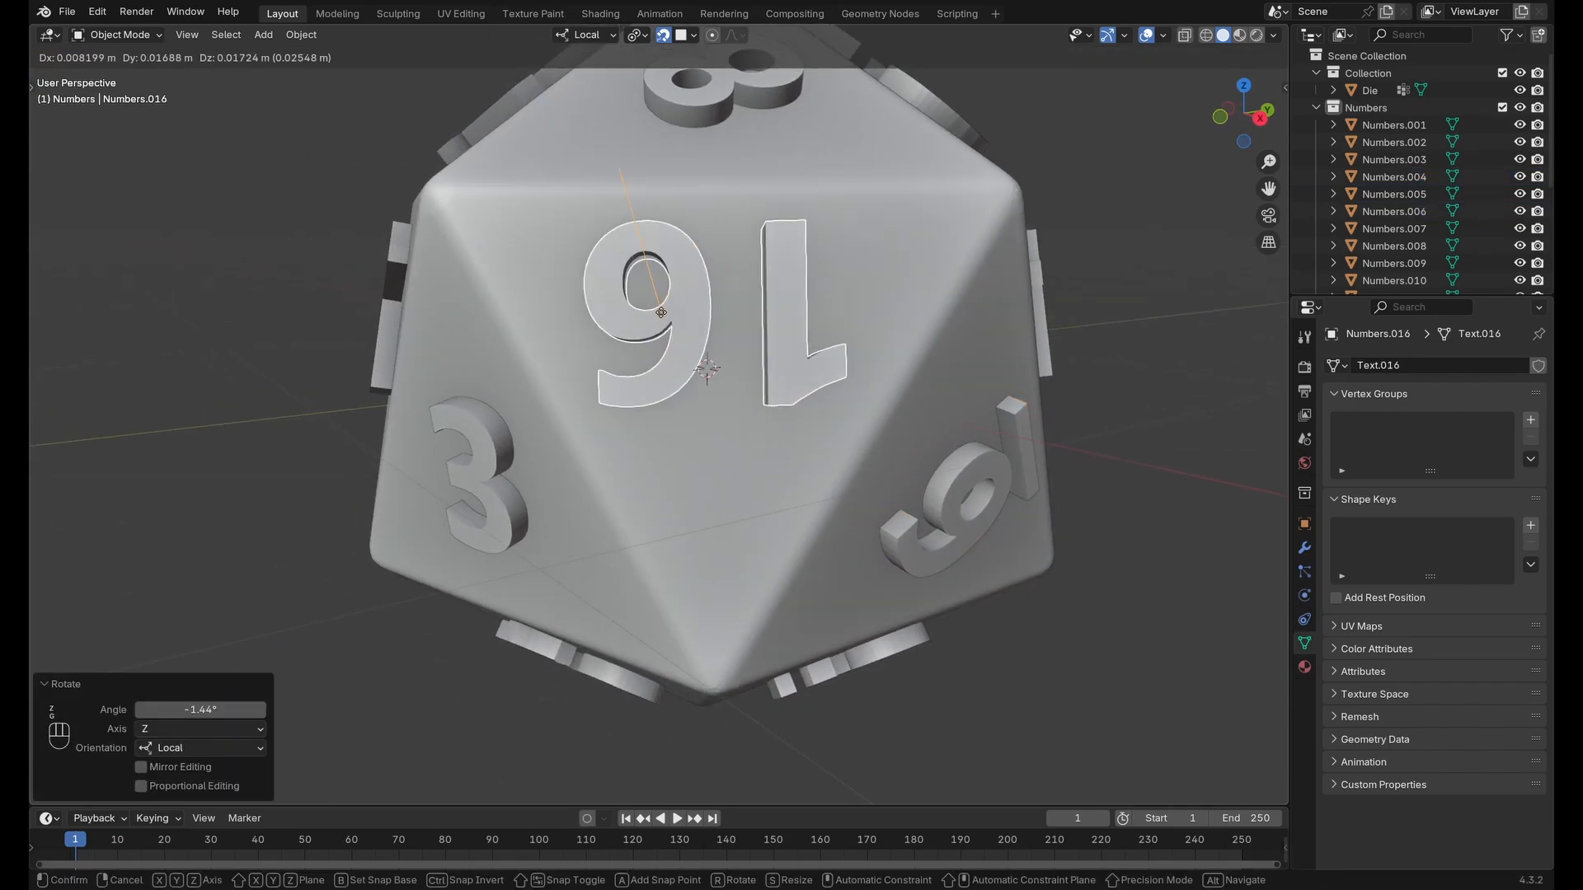
pyautogui.click(746, 330)
# Rotate the 3 by about 2.55° around its local Z axis and centre it on its face.
pyautogui.moveTo(746, 330); pyautogui.dragTo(748, 317, button='middle')
pyautogui.click(748, 363)
pyautogui.press('t')
pyautogui.press('z')
pyautogui.press('Escape')
pyautogui.press('r')
pyautogui.press('z')
pyautogui.click(746, 372)
pyautogui.press('g')
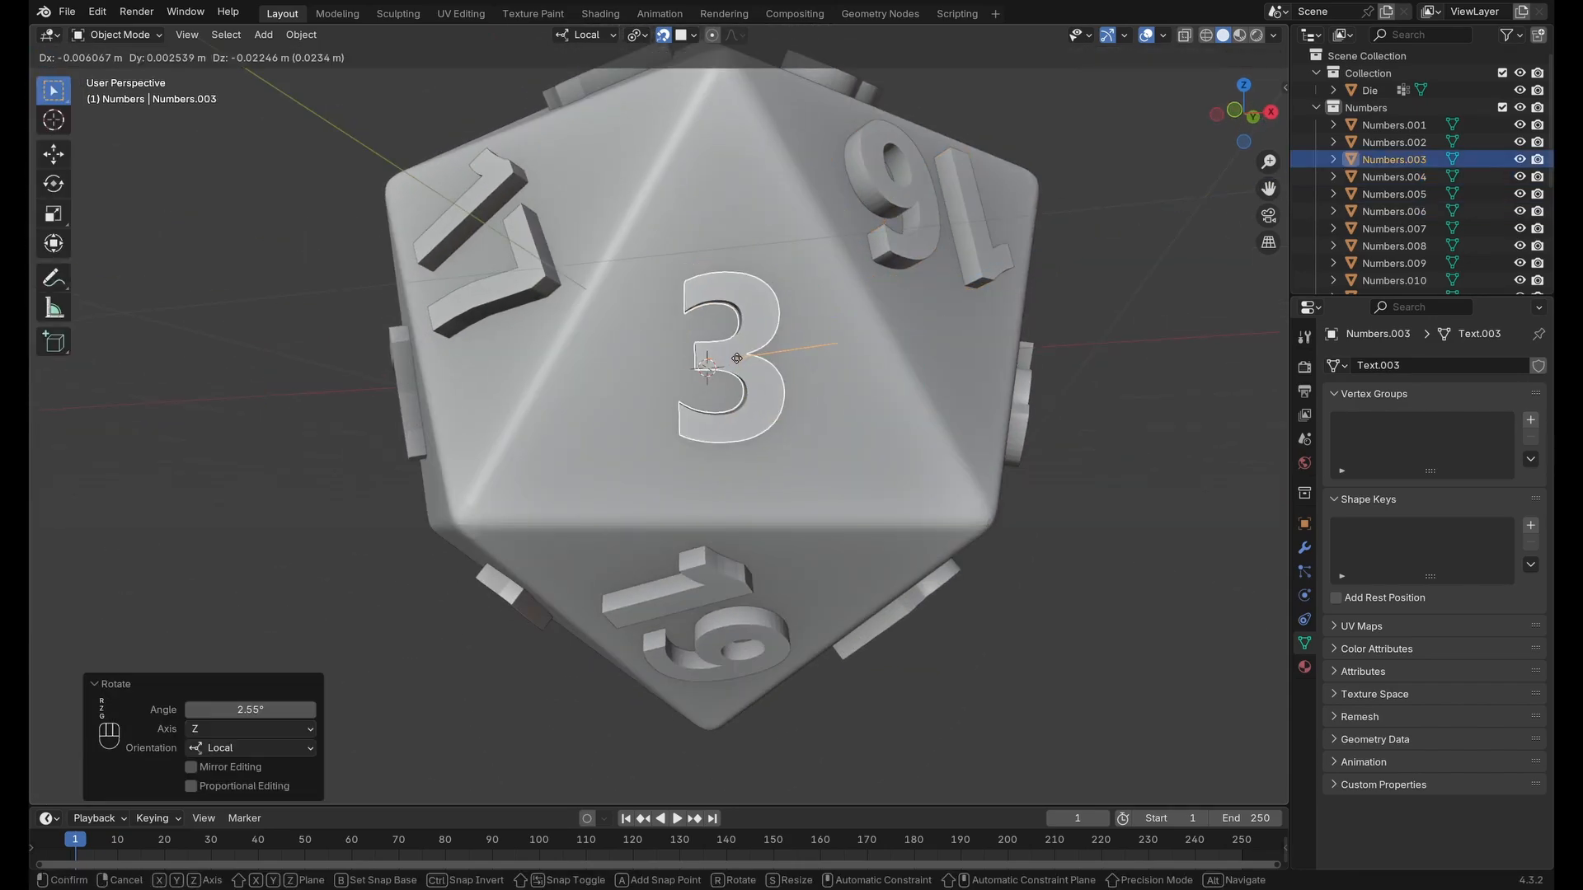
pyautogui.click(730, 367)
# Adjust the rotation of the 7 and move it into the centre of its face.
pyautogui.moveTo(689, 367)
pyautogui.mouseDown(button='middle')
pyautogui.moveTo(748, 392)
pyautogui.moveTo(714, 310)
pyautogui.mouseUp(button='middle')
pyautogui.click(721, 339)
pyautogui.press('r')
pyautogui.press('z')
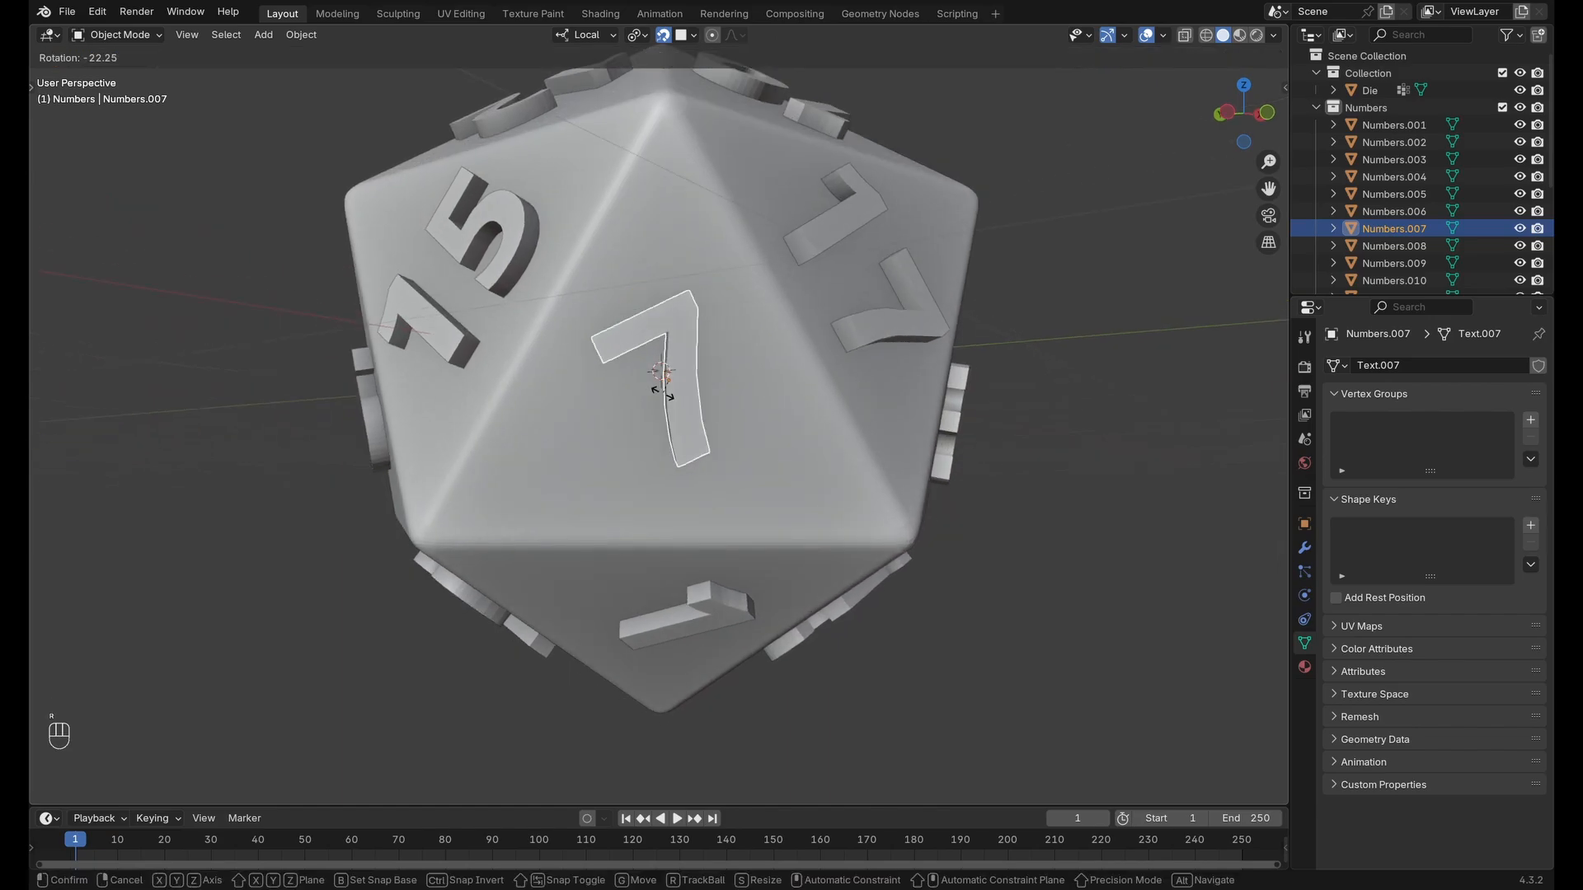
pyautogui.click(548, 472)
pyautogui.press('g')
pyautogui.click(742, 411)
# Fine-tune the placement of the numbers on the next two faces, rotating the first one slightly.
pyautogui.moveTo(742, 410)
pyautogui.mouseDown(button='middle')
pyautogui.moveTo(701, 422)
pyautogui.moveTo(802, 389)
pyautogui.moveTo(700, 334)
pyautogui.moveTo(660, 395)
pyautogui.moveTo(749, 414)
pyautogui.mouseUp(button='middle')
pyautogui.click(701, 329)
pyautogui.press('r')
pyautogui.click(701, 332)
pyautogui.press('g')
pyautogui.click(697, 346)
pyautogui.click(651, 401)
pyautogui.press('g')
pyautogui.click(689, 415)
# Rotate the 19 around its local Z axis and move it into the centre of its face.
pyautogui.click(749, 414)
pyautogui.press('r')
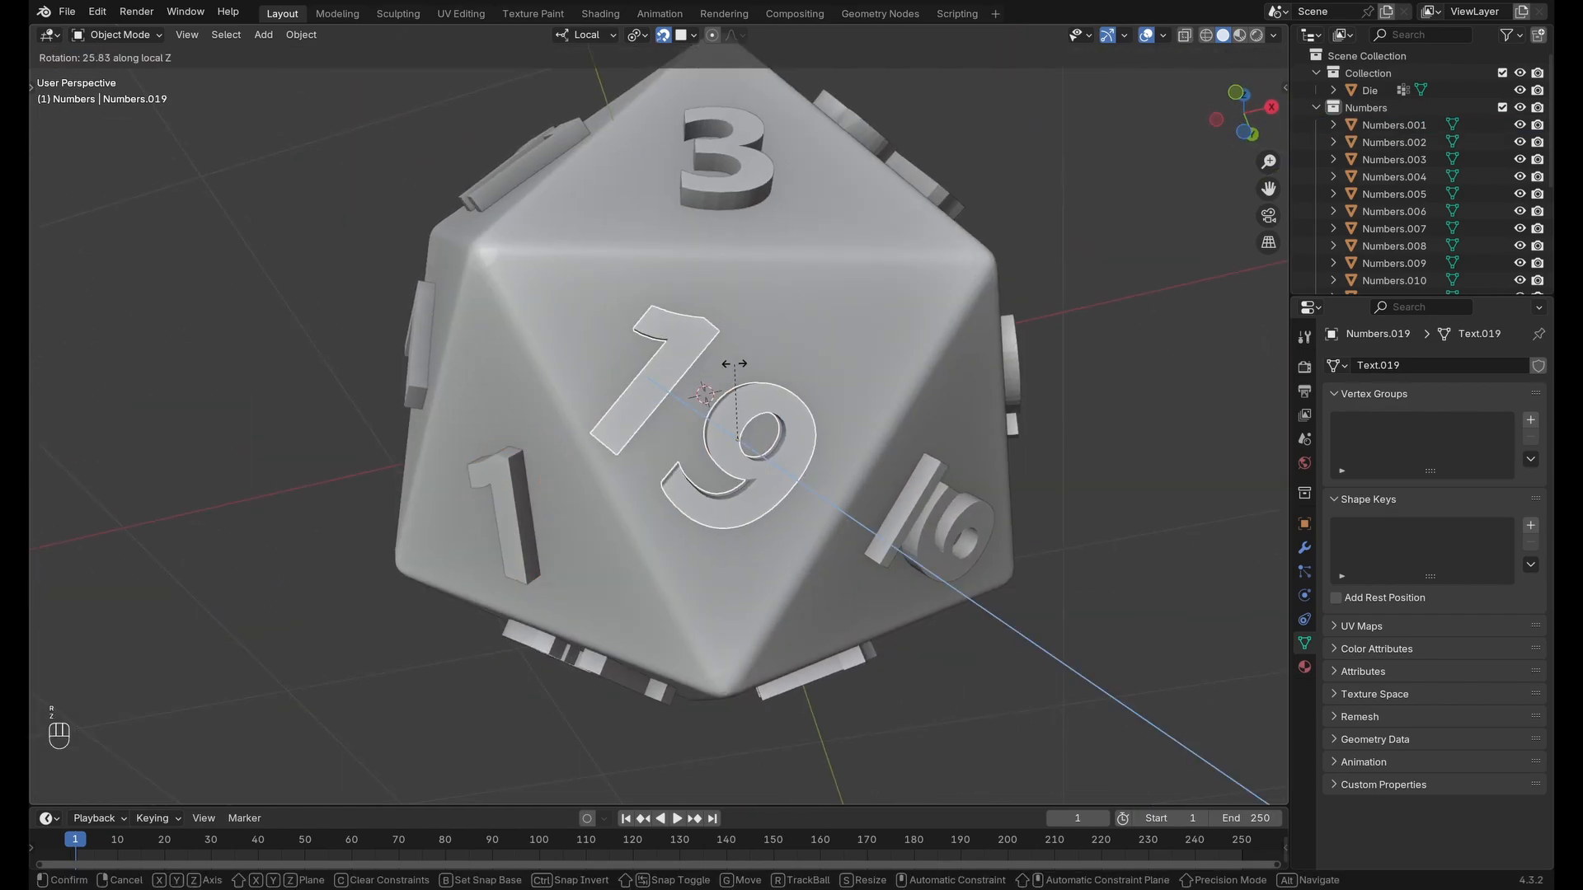
pyautogui.click(773, 358)
pyautogui.press('g')
pyautogui.click(775, 353)
# Nudge the underlined 9 slightly towards the centre of its face.
pyautogui.moveTo(775, 353); pyautogui.dragTo(644, 416, button='middle')
pyautogui.click(729, 383)
pyautogui.press('g')
pyautogui.click(766, 412)
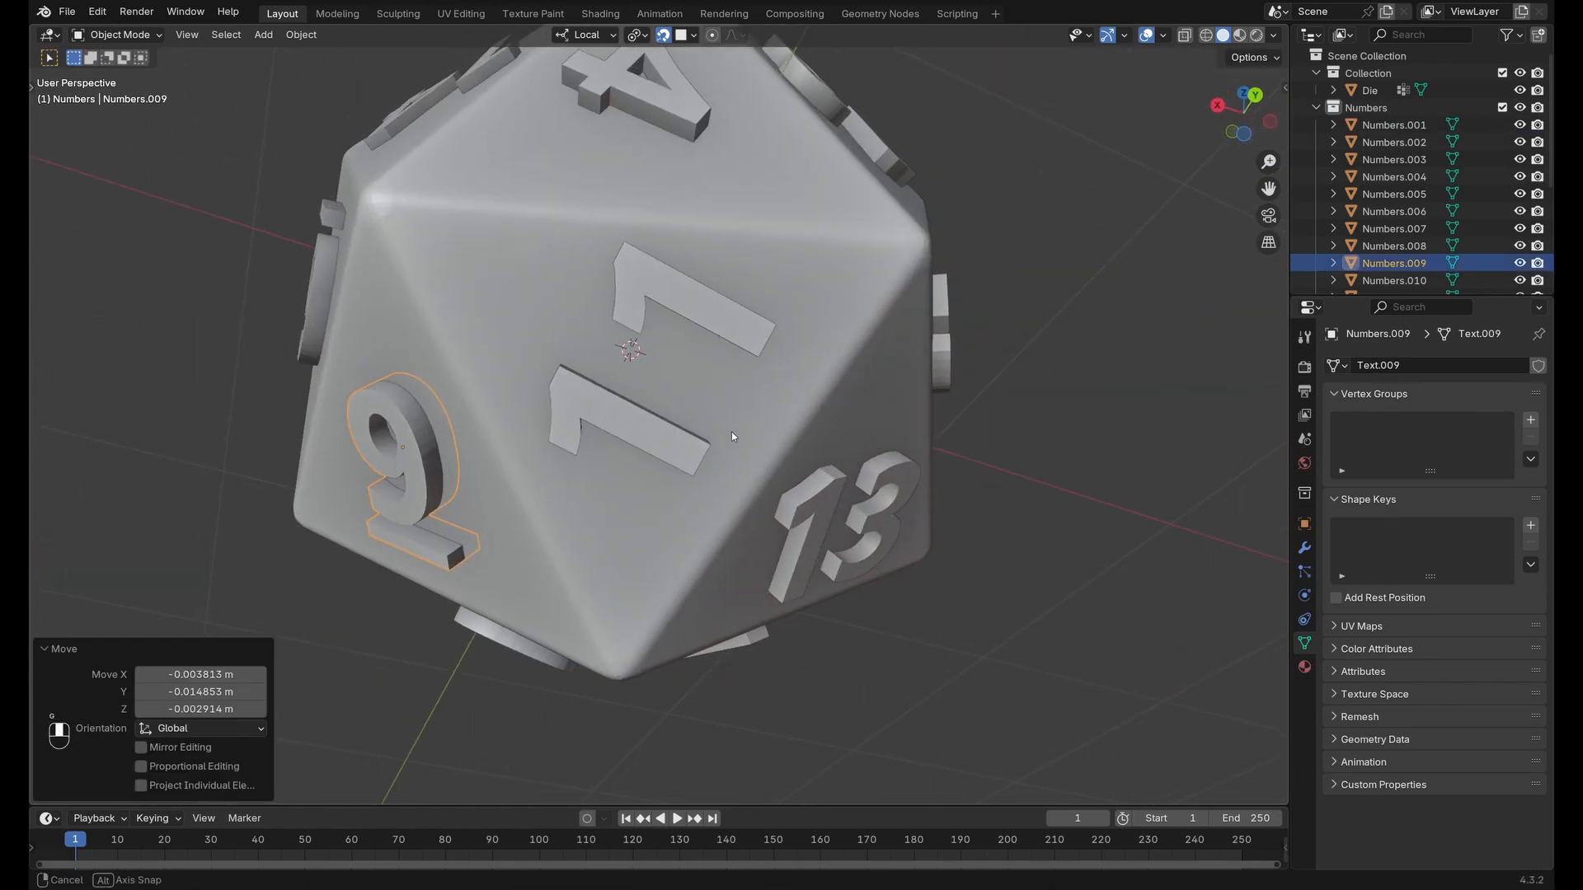
# Centre the 11 on its face and rotate it around its local Z axis, finishing with about 2.83°.
pyautogui.click(645, 414)
pyautogui.press('r')
pyautogui.press('z')
pyautogui.click(664, 464)
pyautogui.press('g')
pyautogui.click(660, 462)
pyautogui.press('t')
pyautogui.press('z')
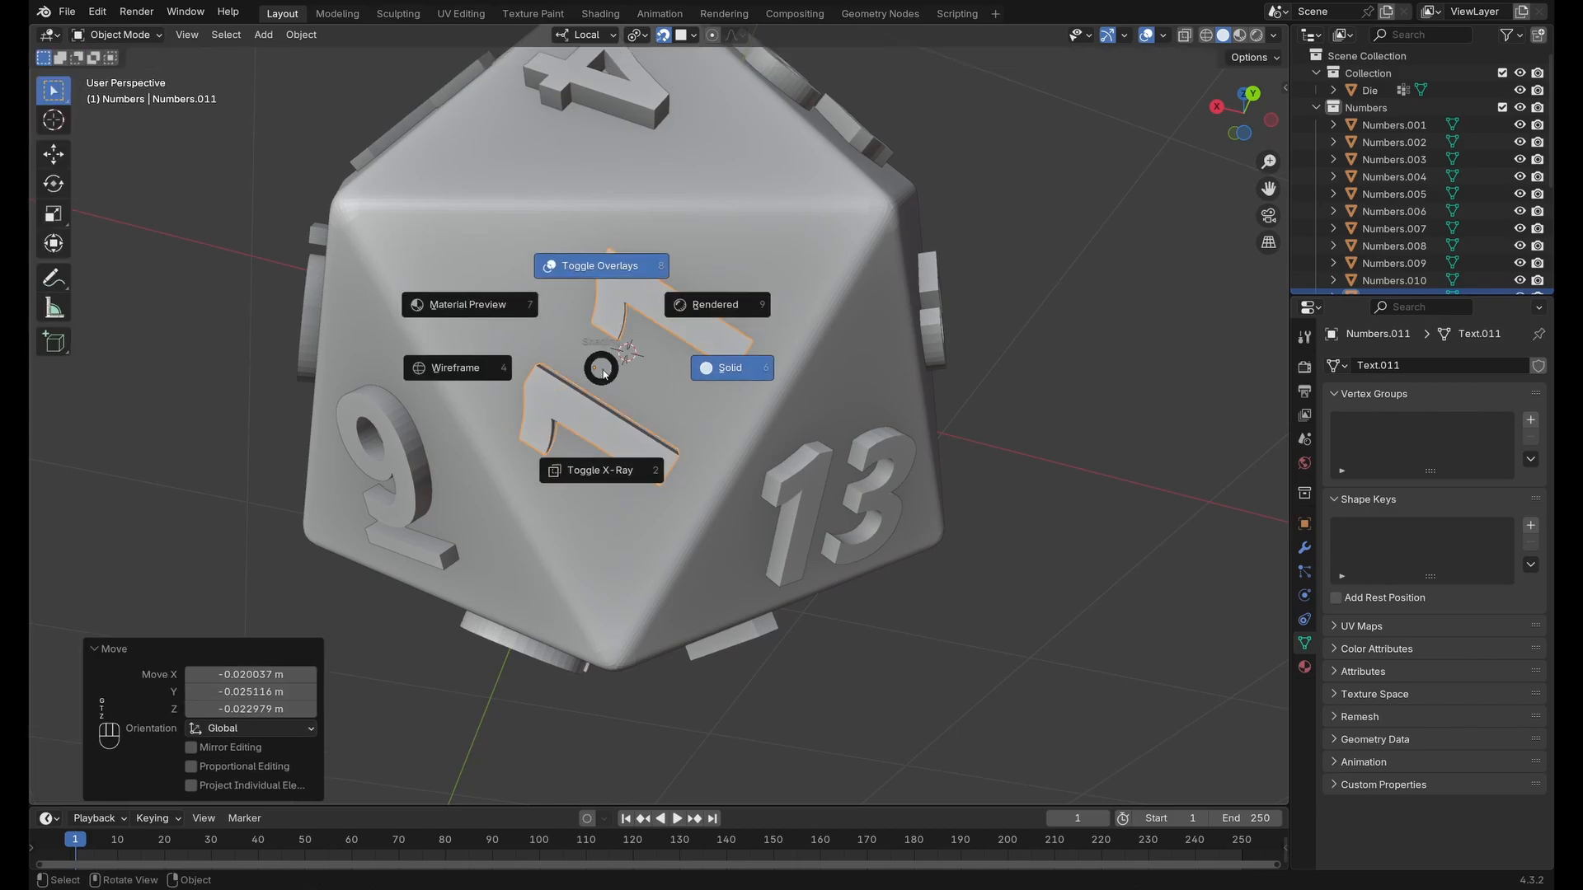
pyautogui.press('r')
pyautogui.press('z')
pyautogui.click(882, 434)
# Save the file as it is, then save an incremental version of it.
pyautogui.moveTo(882, 433); pyautogui.dragTo(752, 343, button='middle')
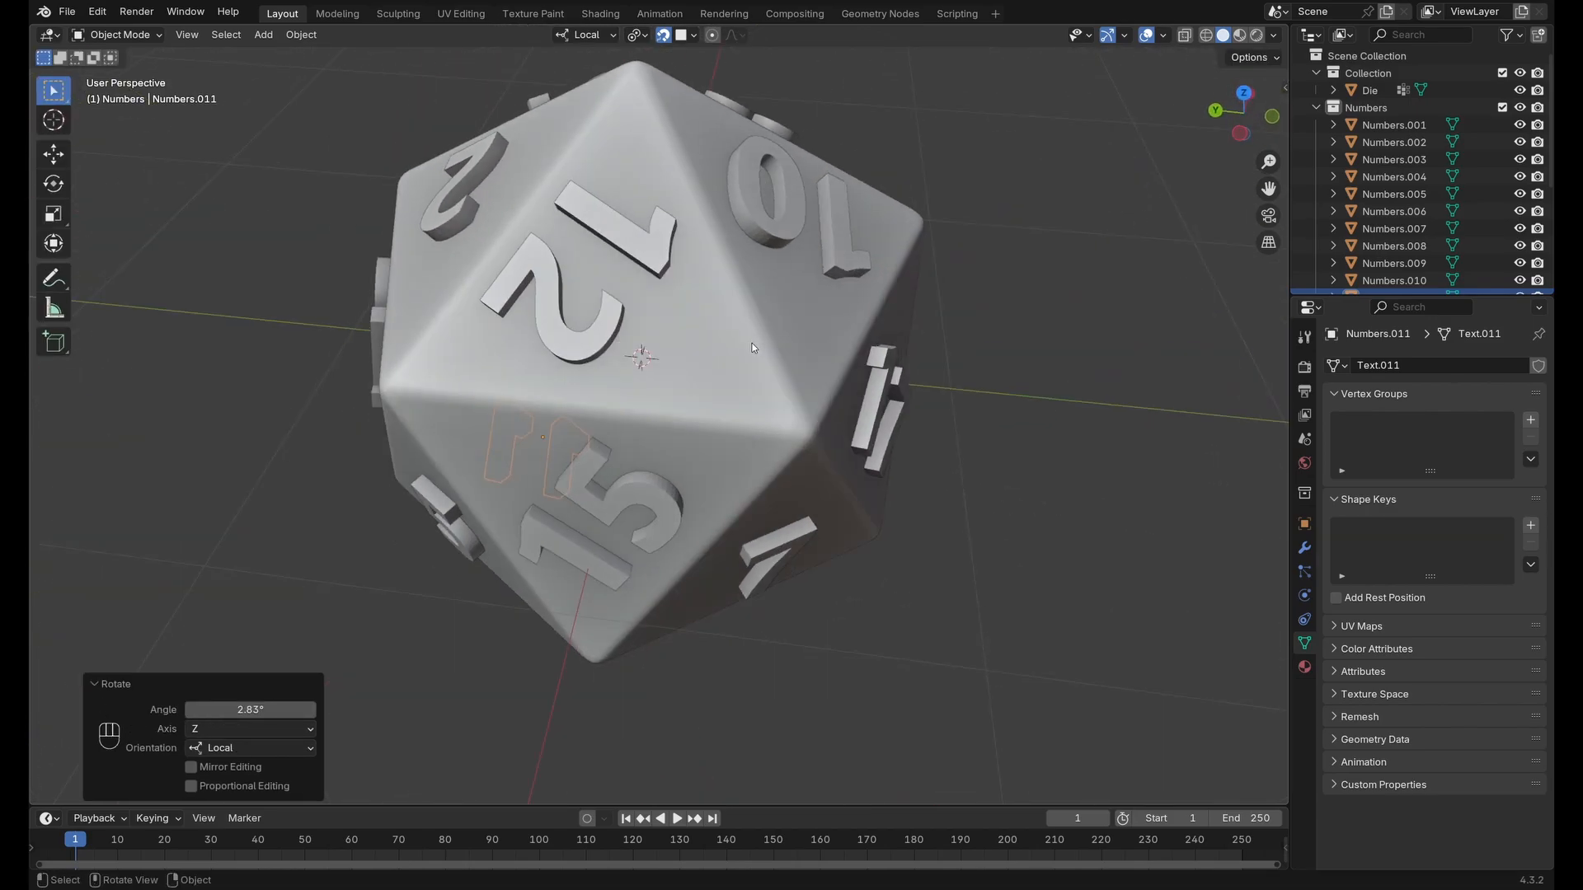
pyautogui.click(73, 15)
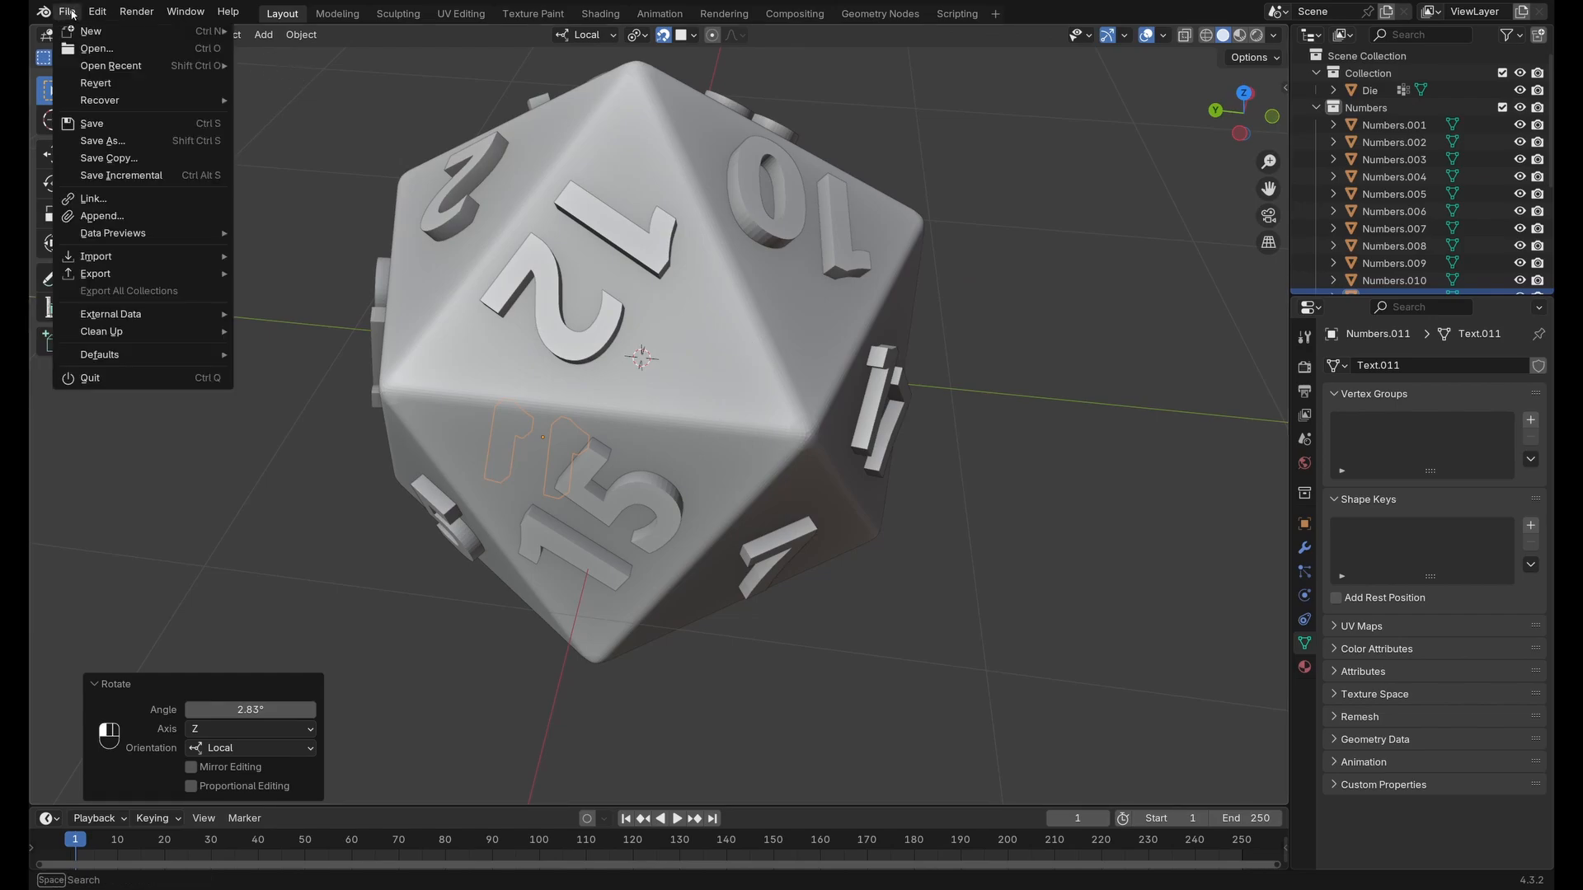
pyautogui.click(99, 124)
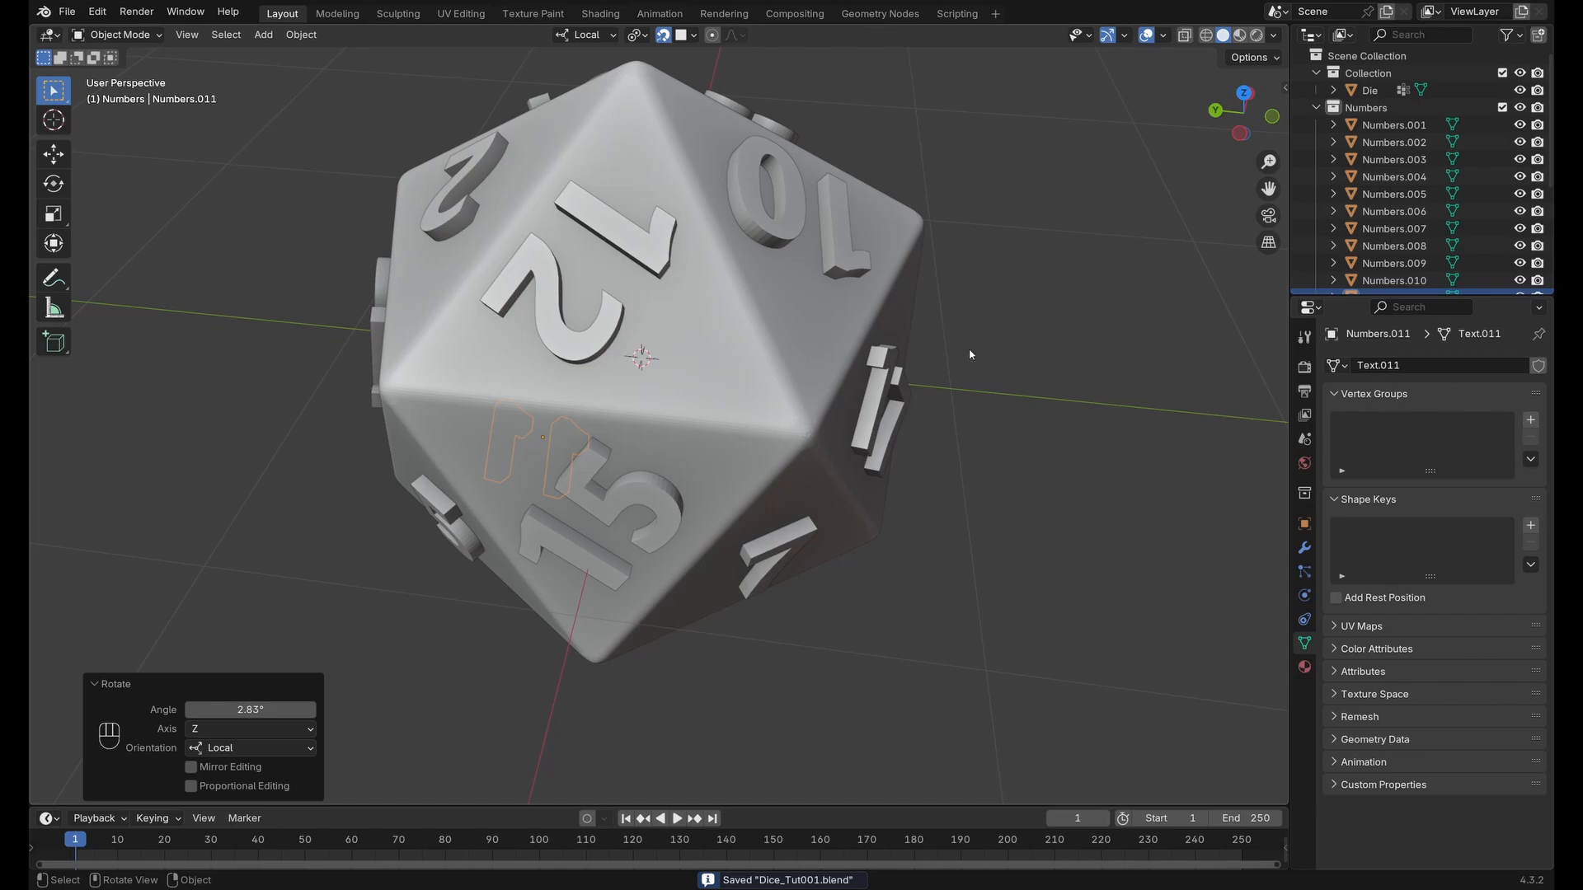
pyautogui.scroll(-2, 575, 290)
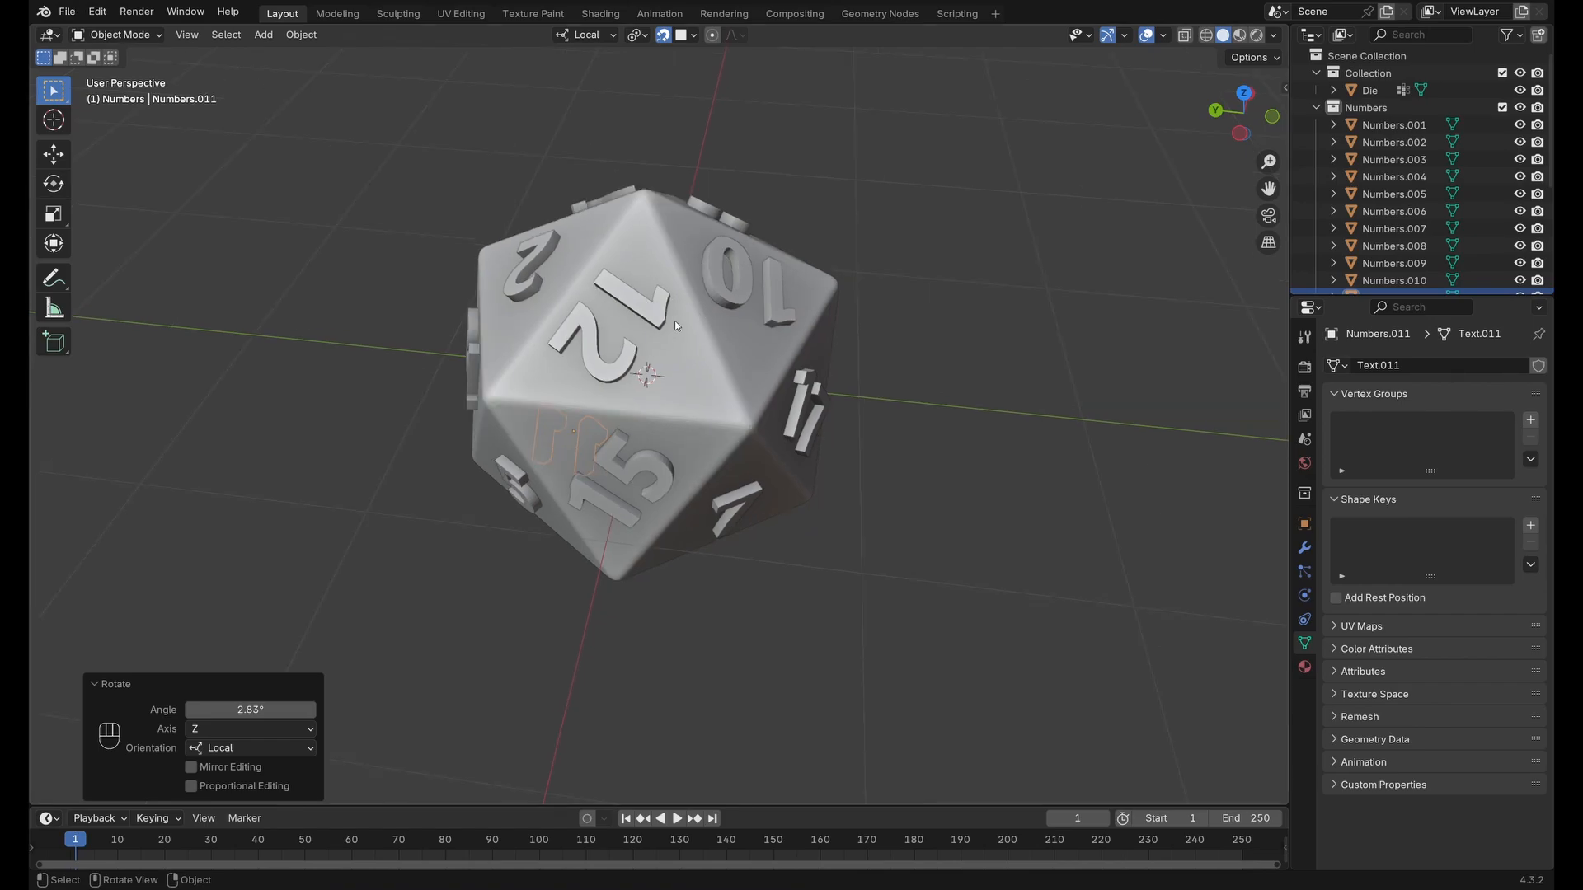
pyautogui.moveTo(674, 320); pyautogui.dragTo(688, 377, button='middle')
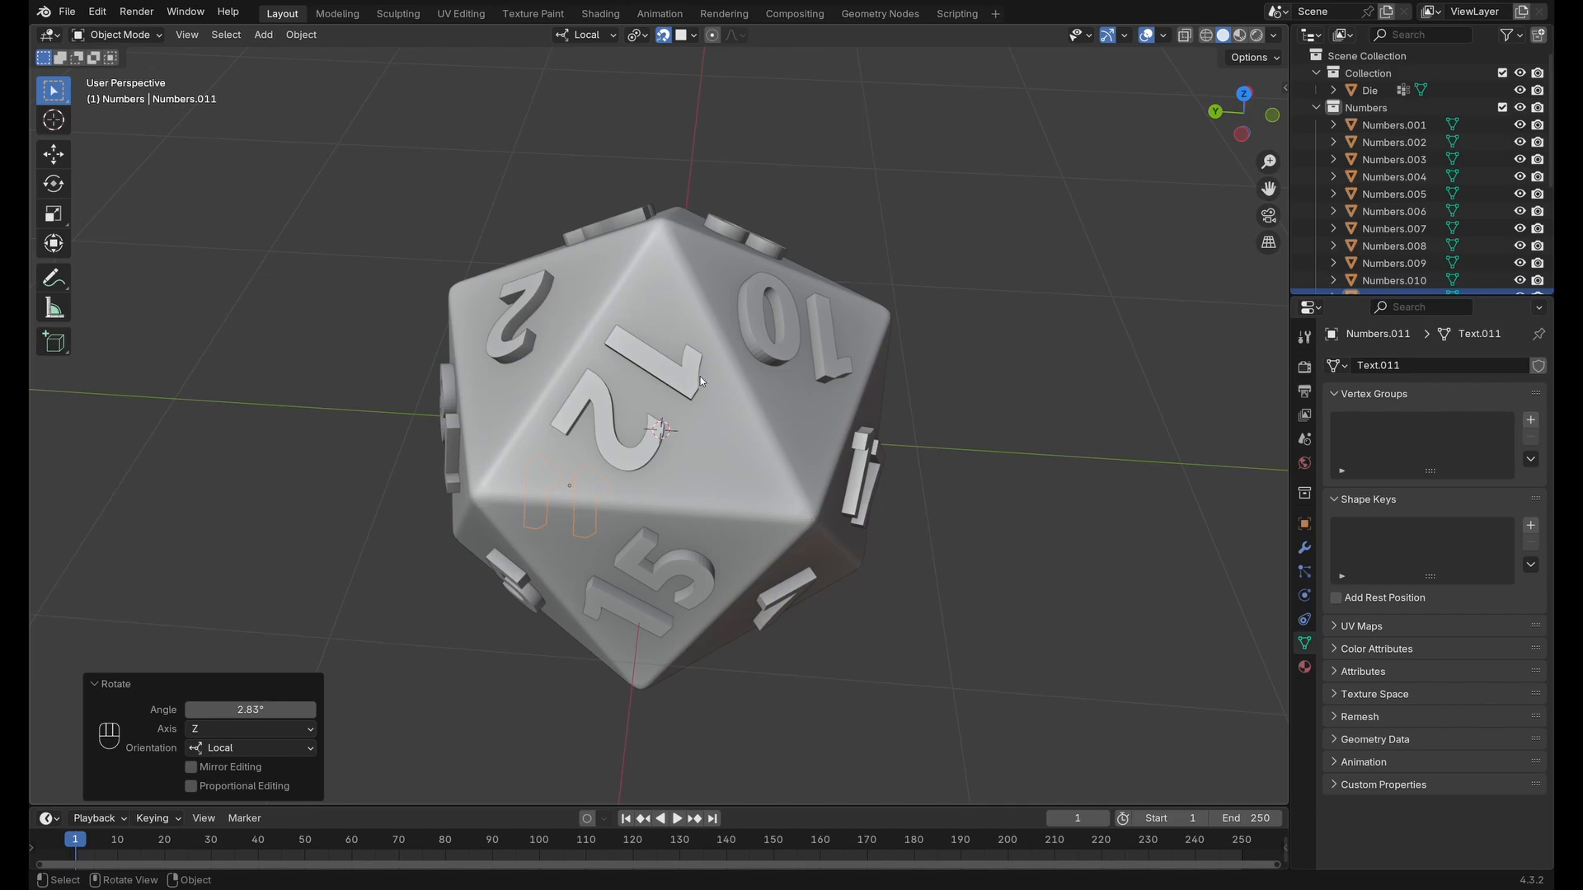
pyautogui.click(70, 13)
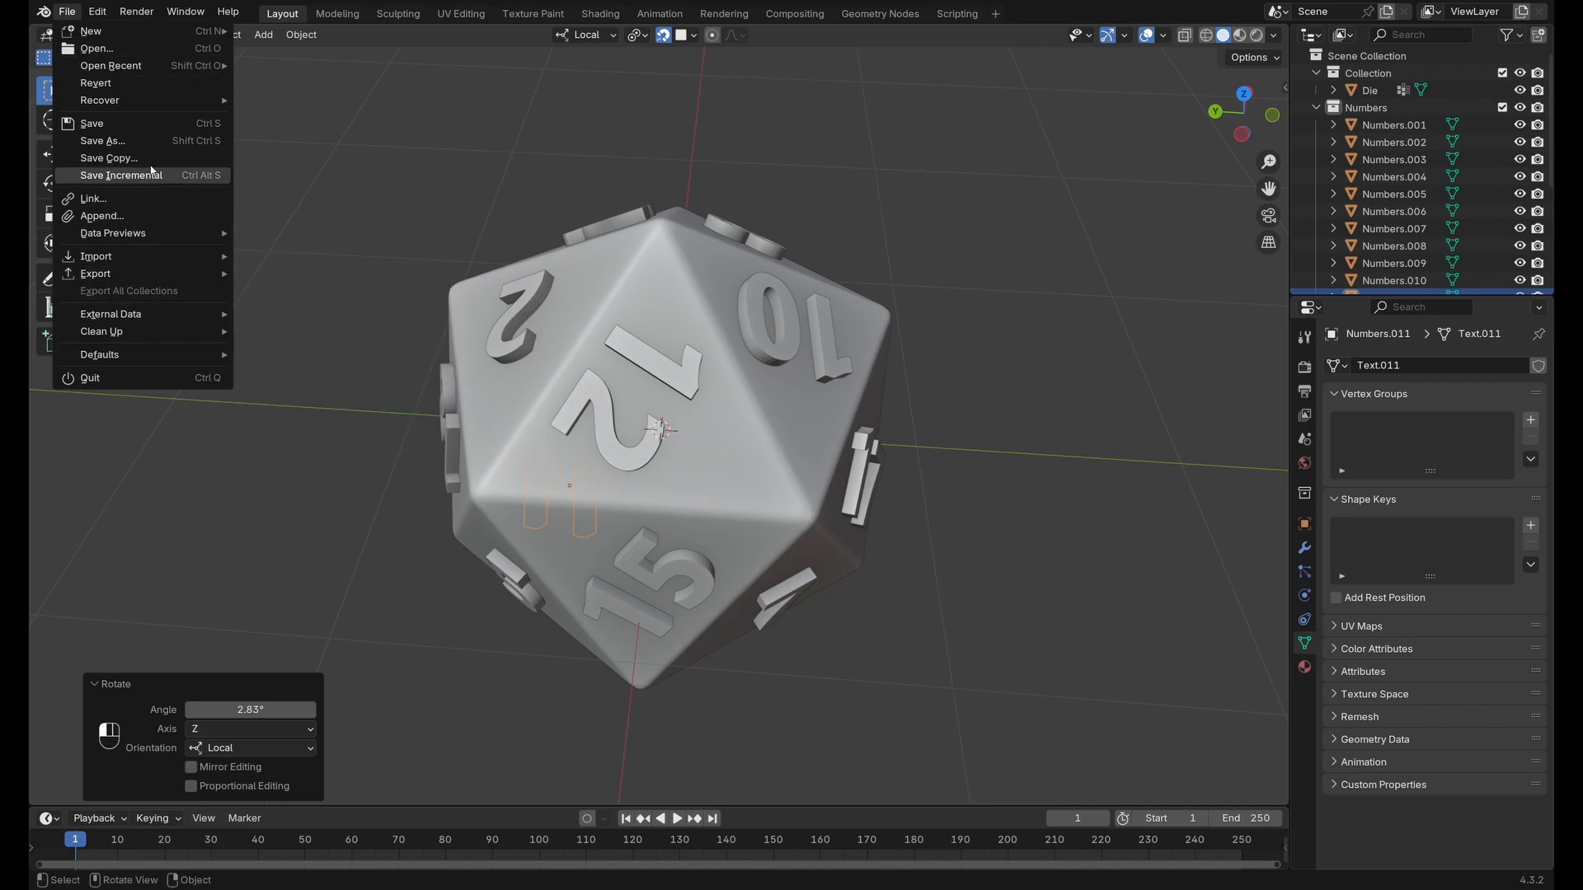
pyautogui.click(103, 175)
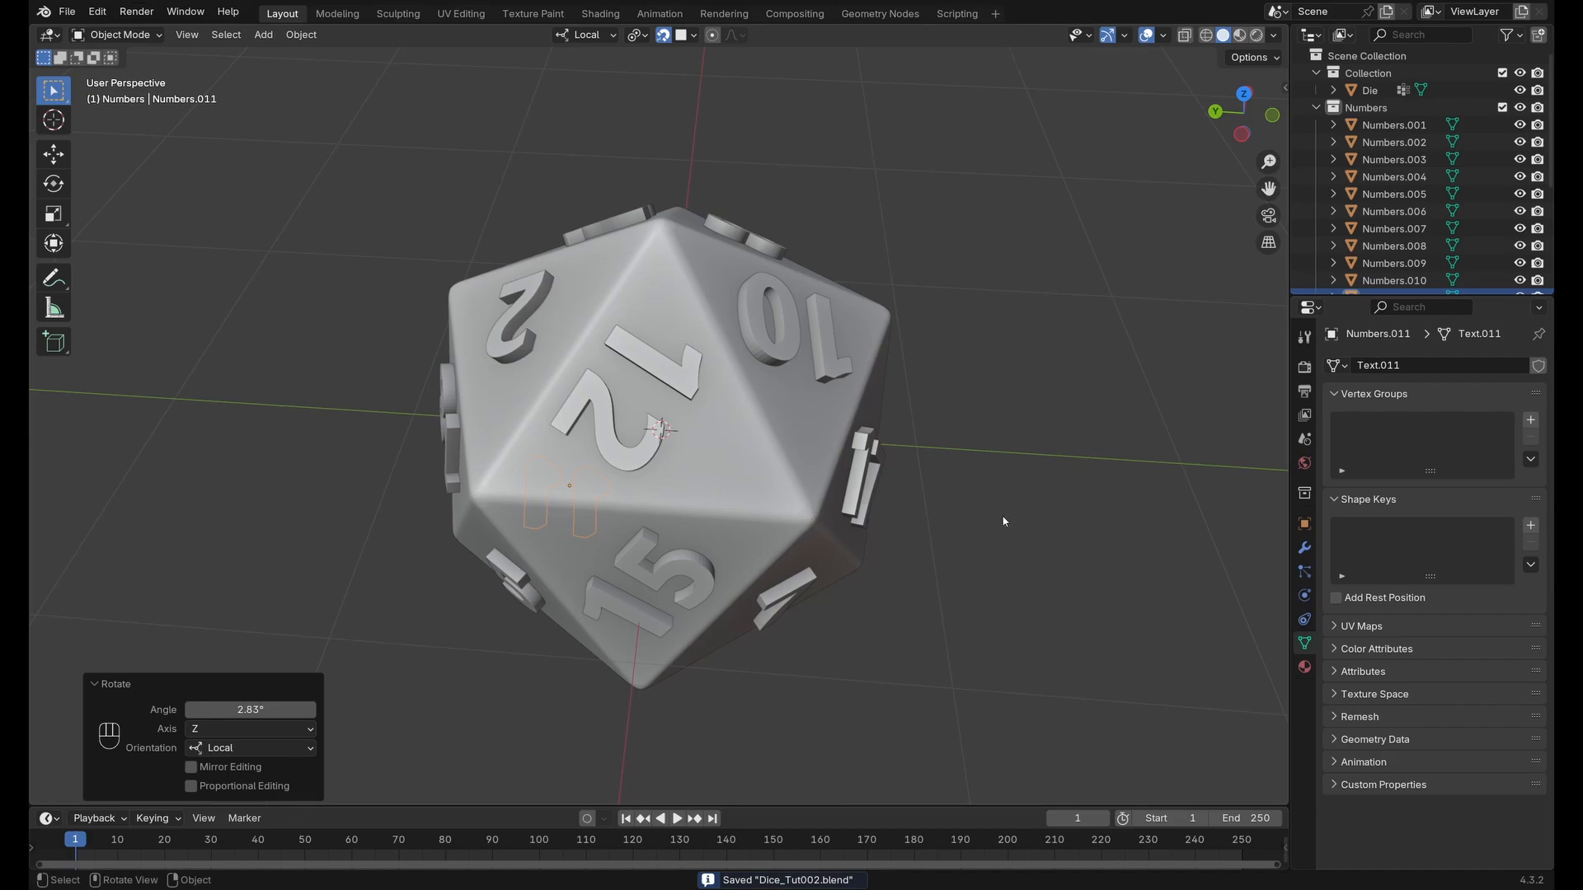
# Select the 20 on the die and delete it.
pyautogui.moveTo(1003, 516); pyautogui.dragTo(982, 542, button='middle')
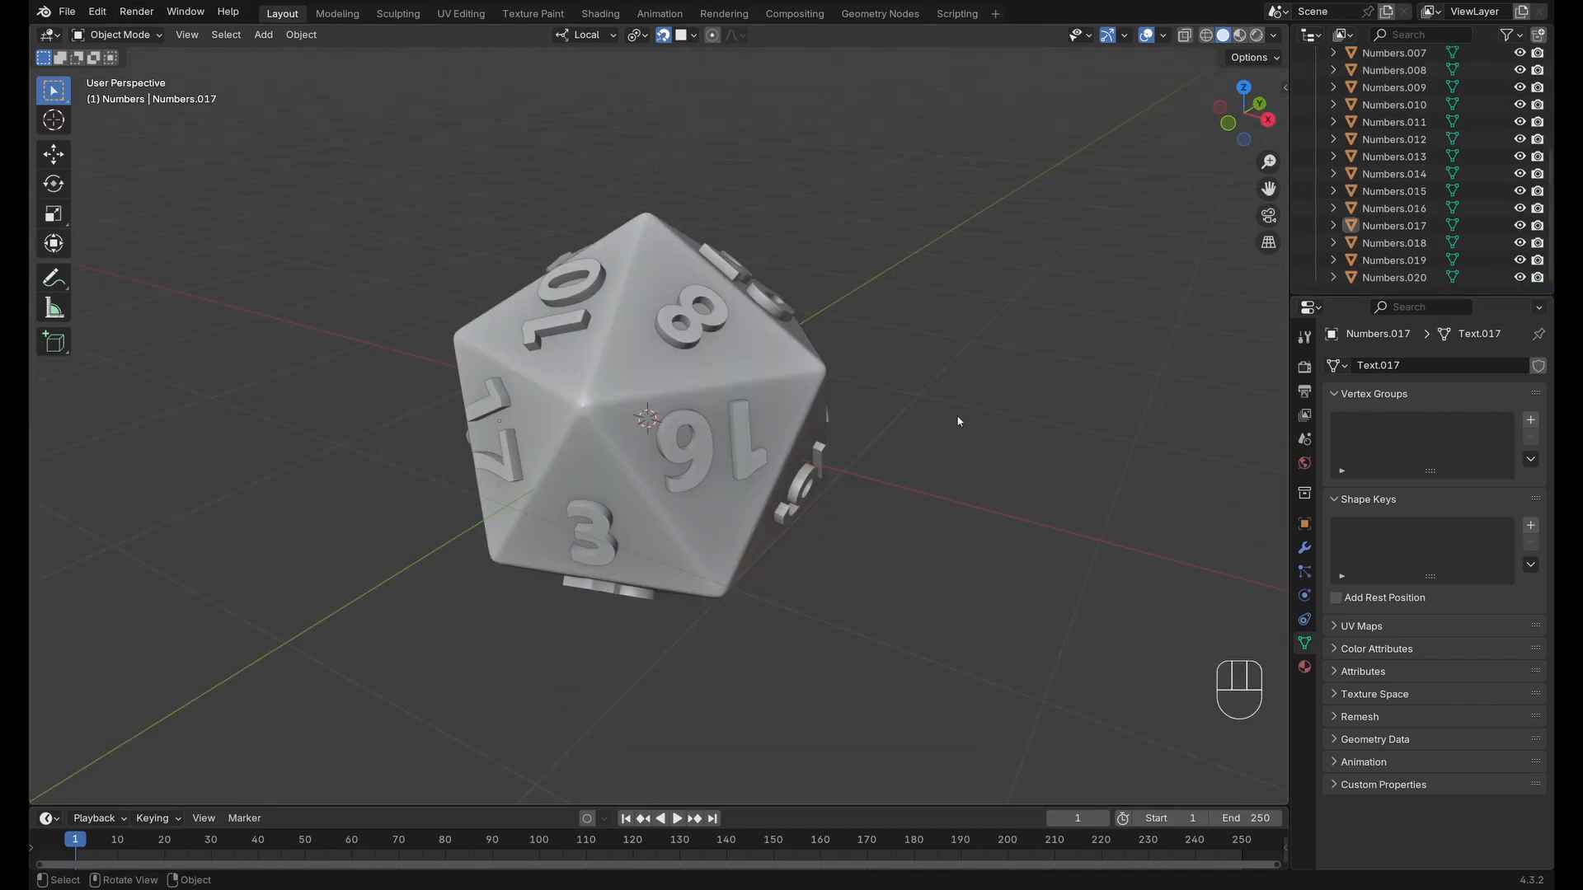
pyautogui.moveTo(958, 421); pyautogui.dragTo(855, 463, button='middle')
pyautogui.click(743, 338)
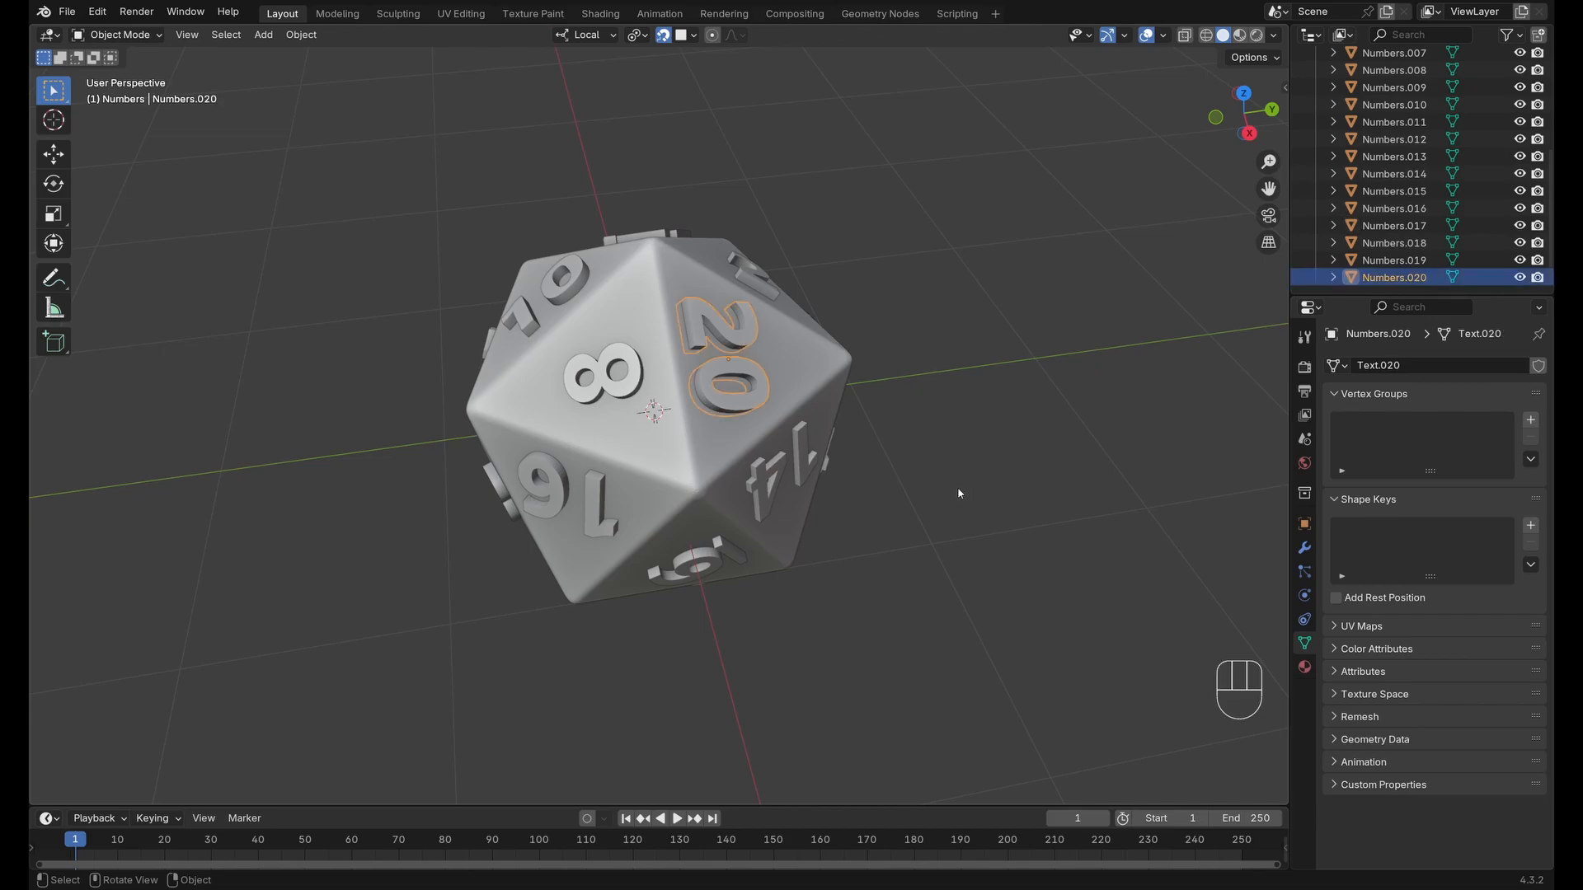
pyautogui.moveTo(958, 493); pyautogui.dragTo(1019, 478, button='middle')
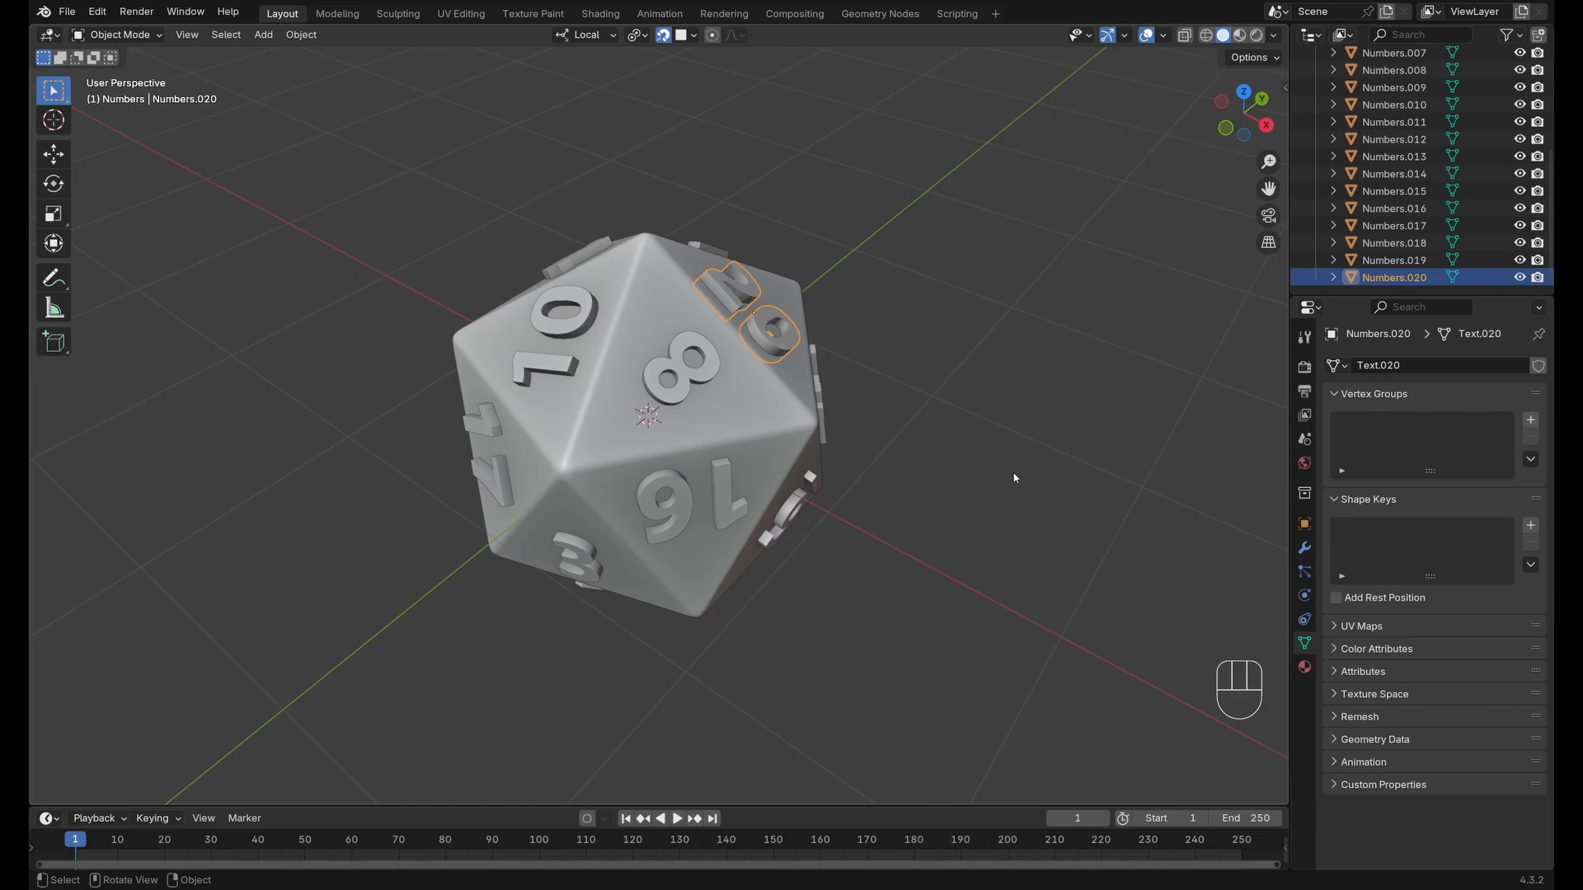
pyautogui.press('x')
pyautogui.click(908, 449)
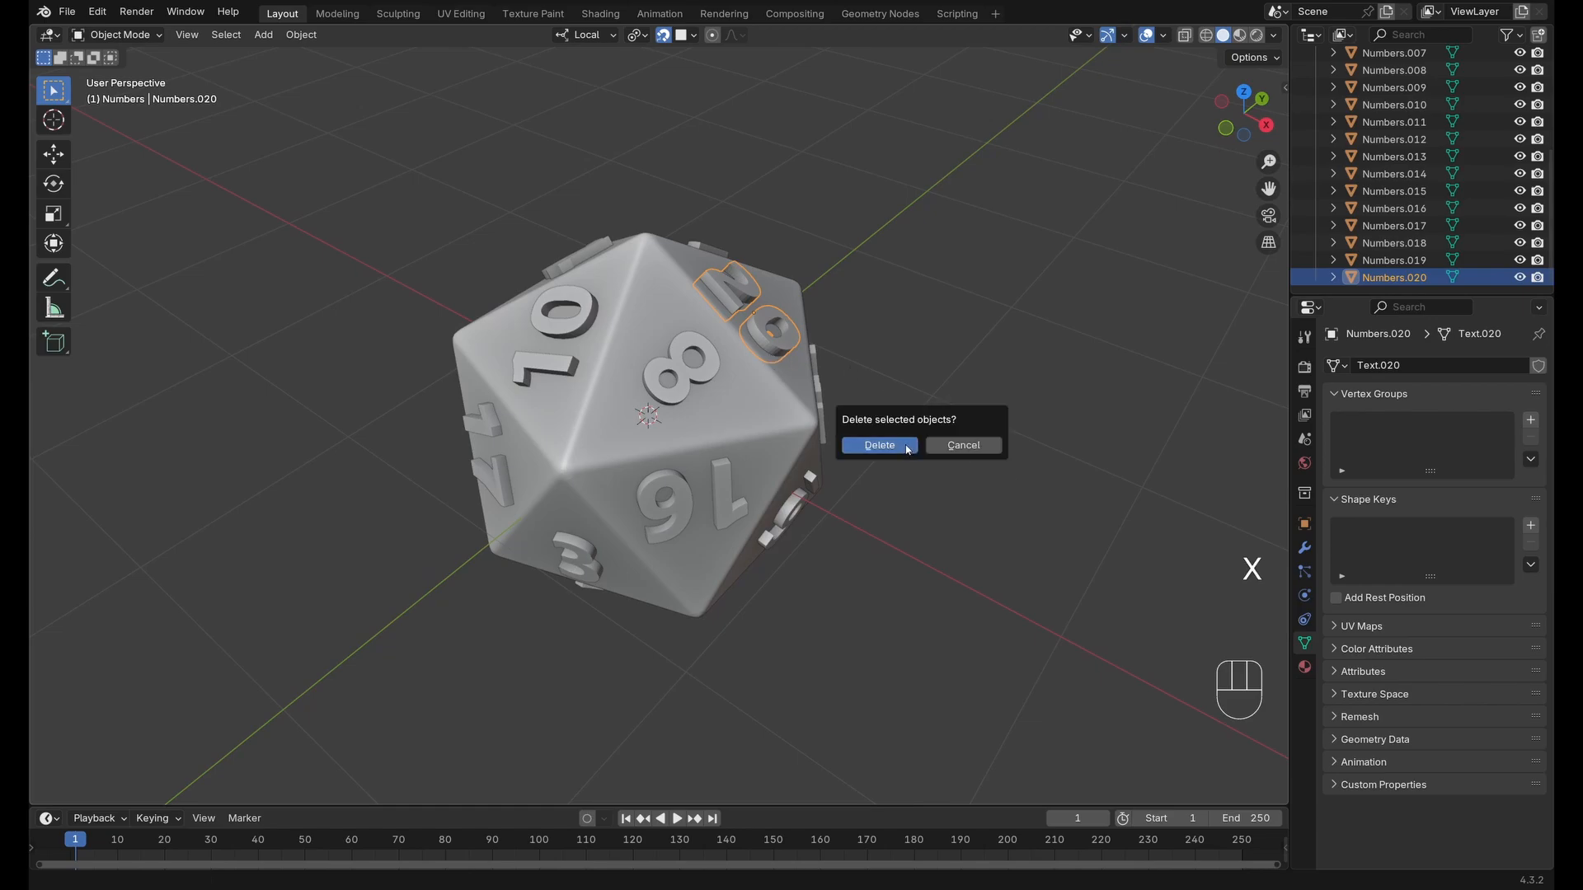
pyautogui.moveTo(907, 448); pyautogui.dragTo(944, 499, button='middle')
# Import the outline_only.svg artwork into the scene.
pyautogui.hotkey('shift', 'a')
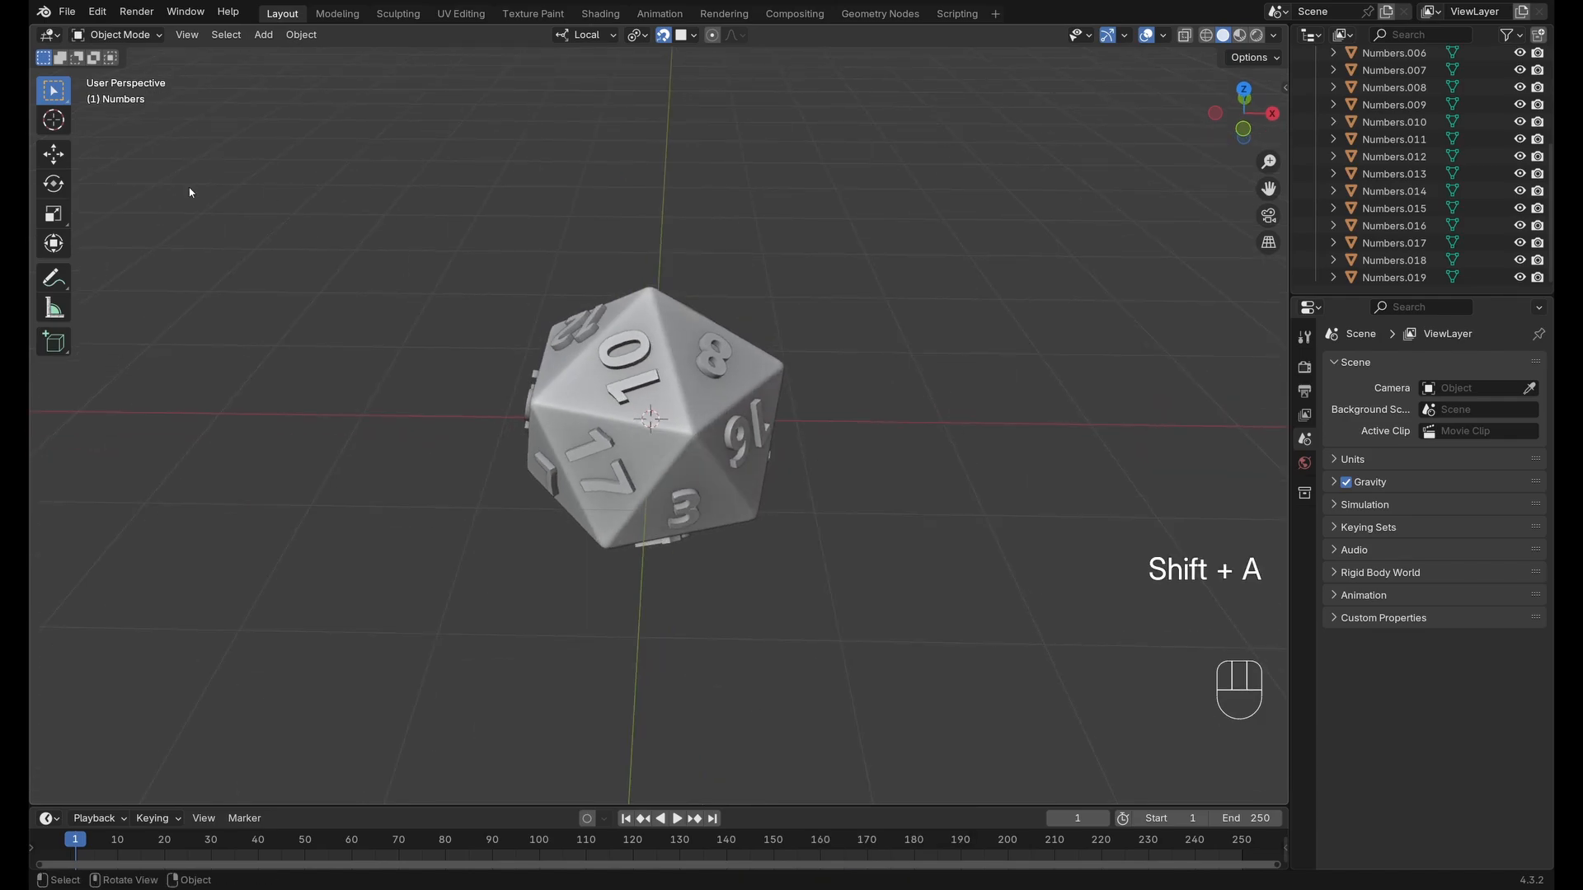
pyautogui.click(67, 12)
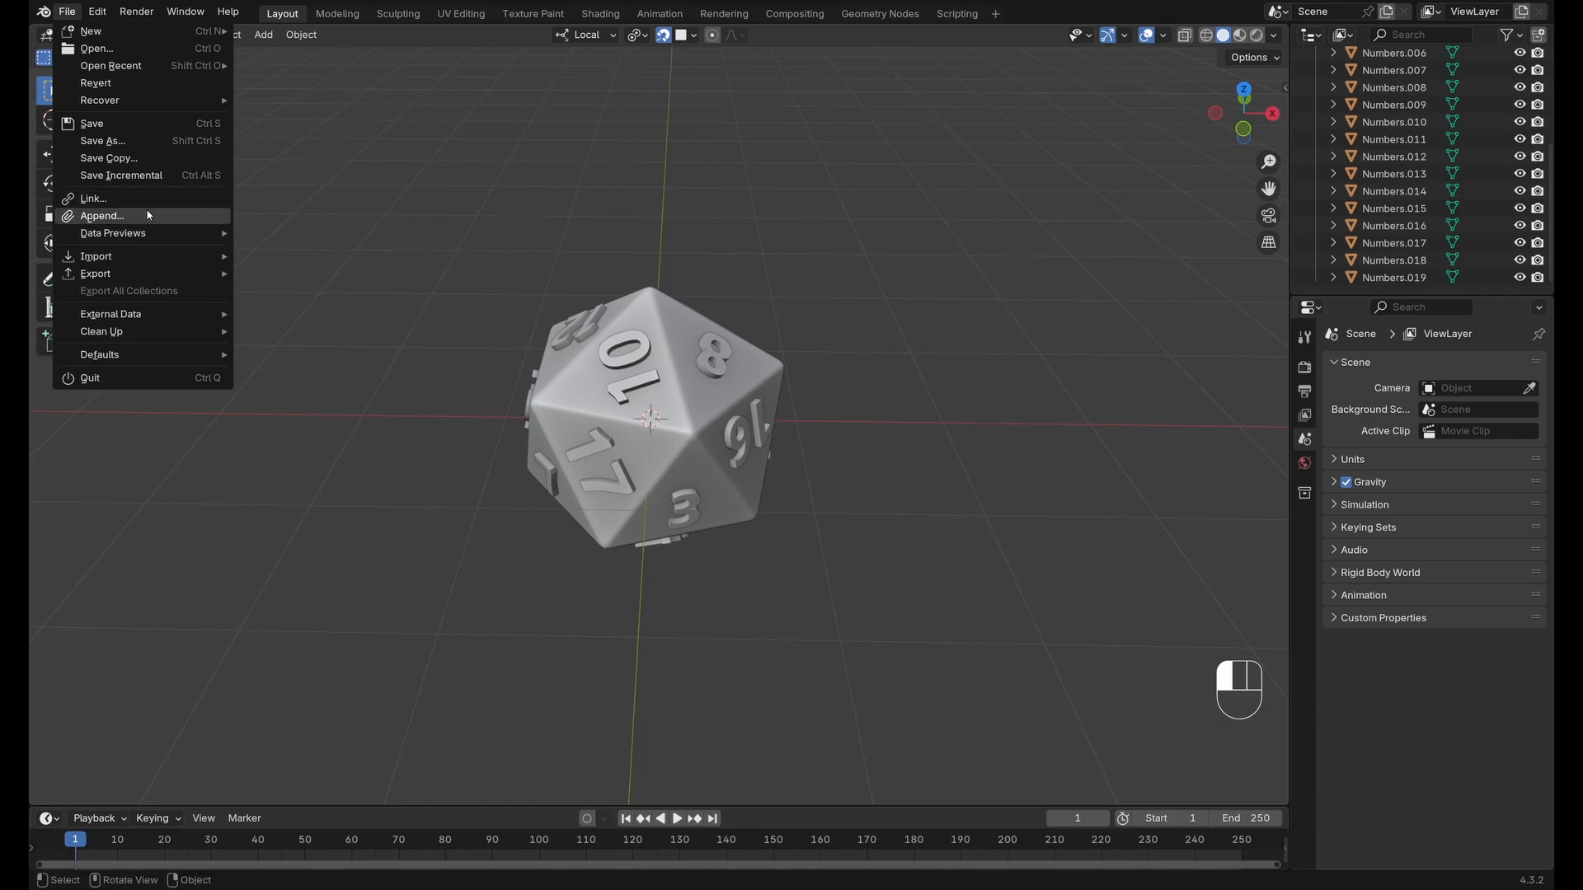
pyautogui.moveTo(134, 256)
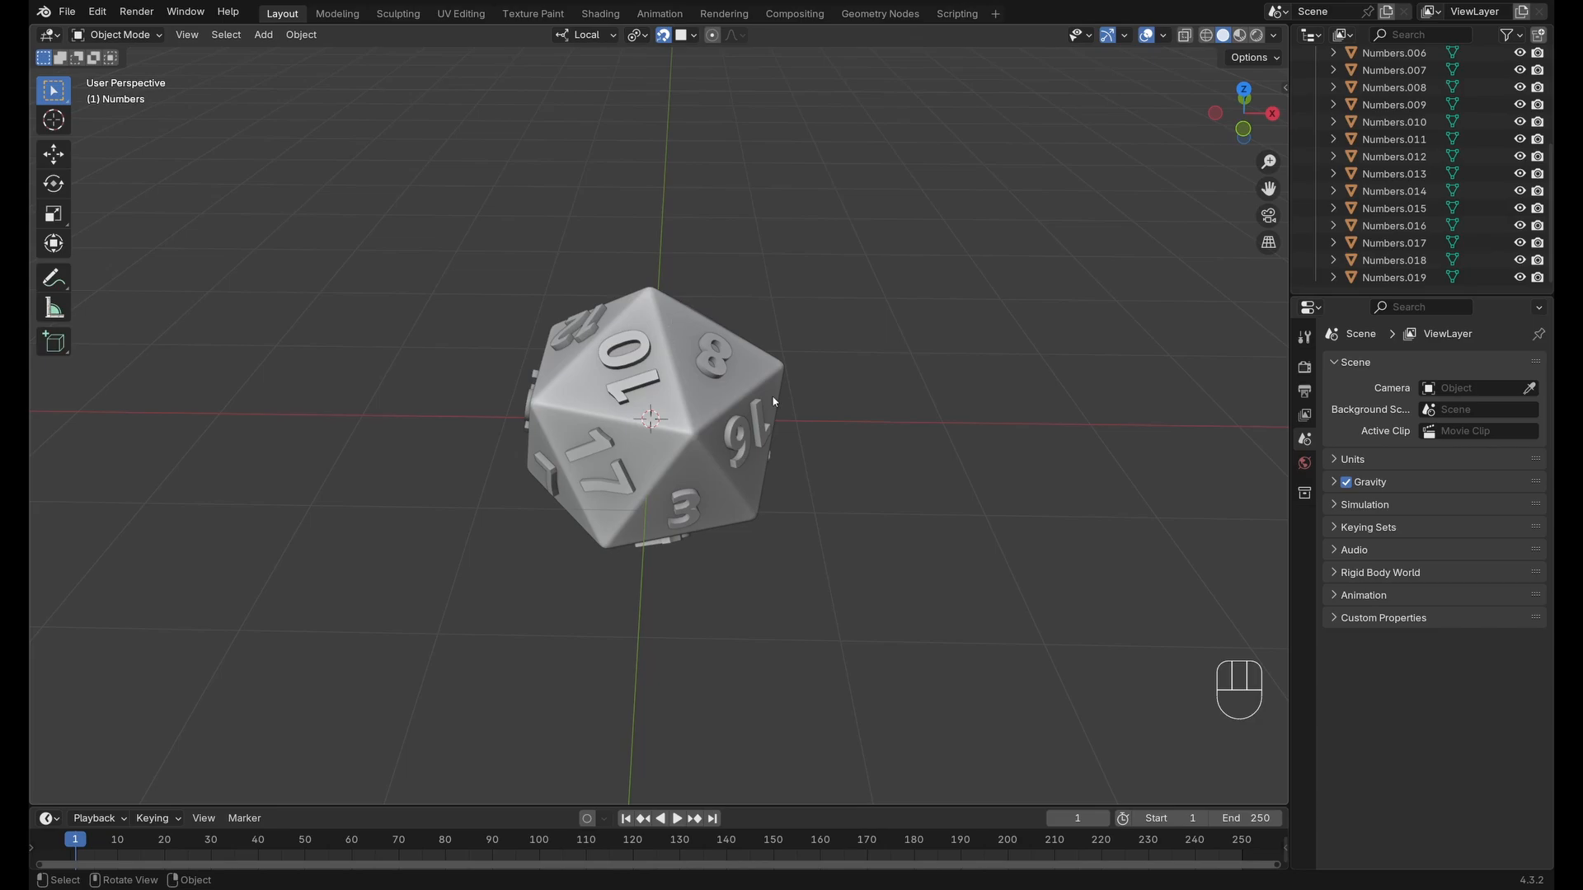
pyautogui.scroll(3, 827, 406)
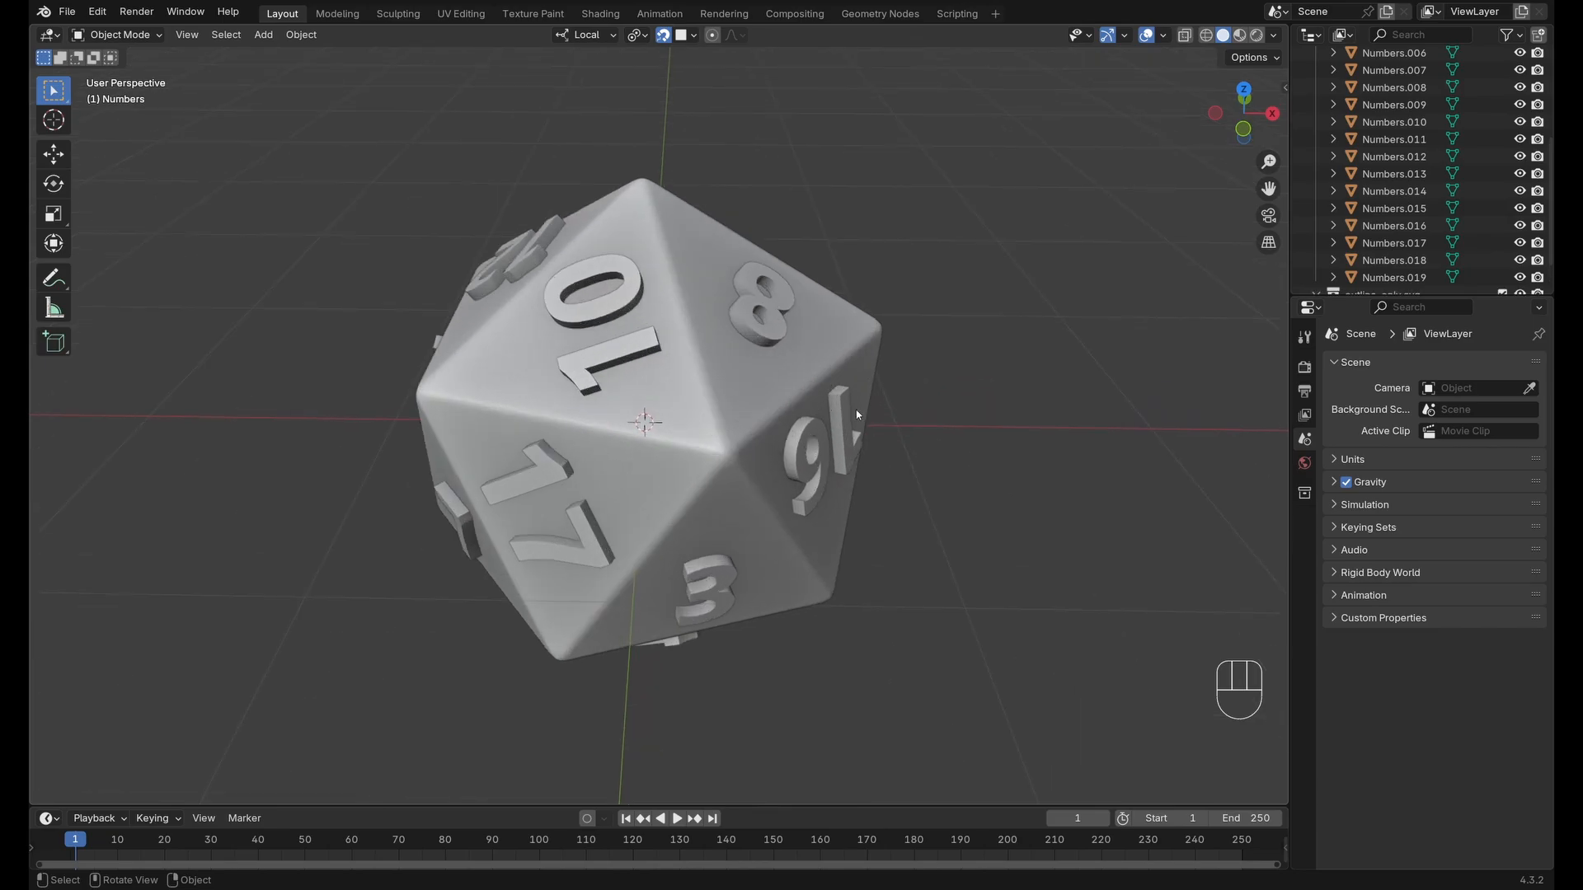
# Select the imported curve and move it about 1.87 m along its local X axis, clear of the die.
pyautogui.keyDown('shift'); pyautogui.moveTo(994, 365); pyautogui.dragTo(929, 389, button='middle'); pyautogui.keyUp('shift')
pyautogui.scroll(-2, 1337, 264)
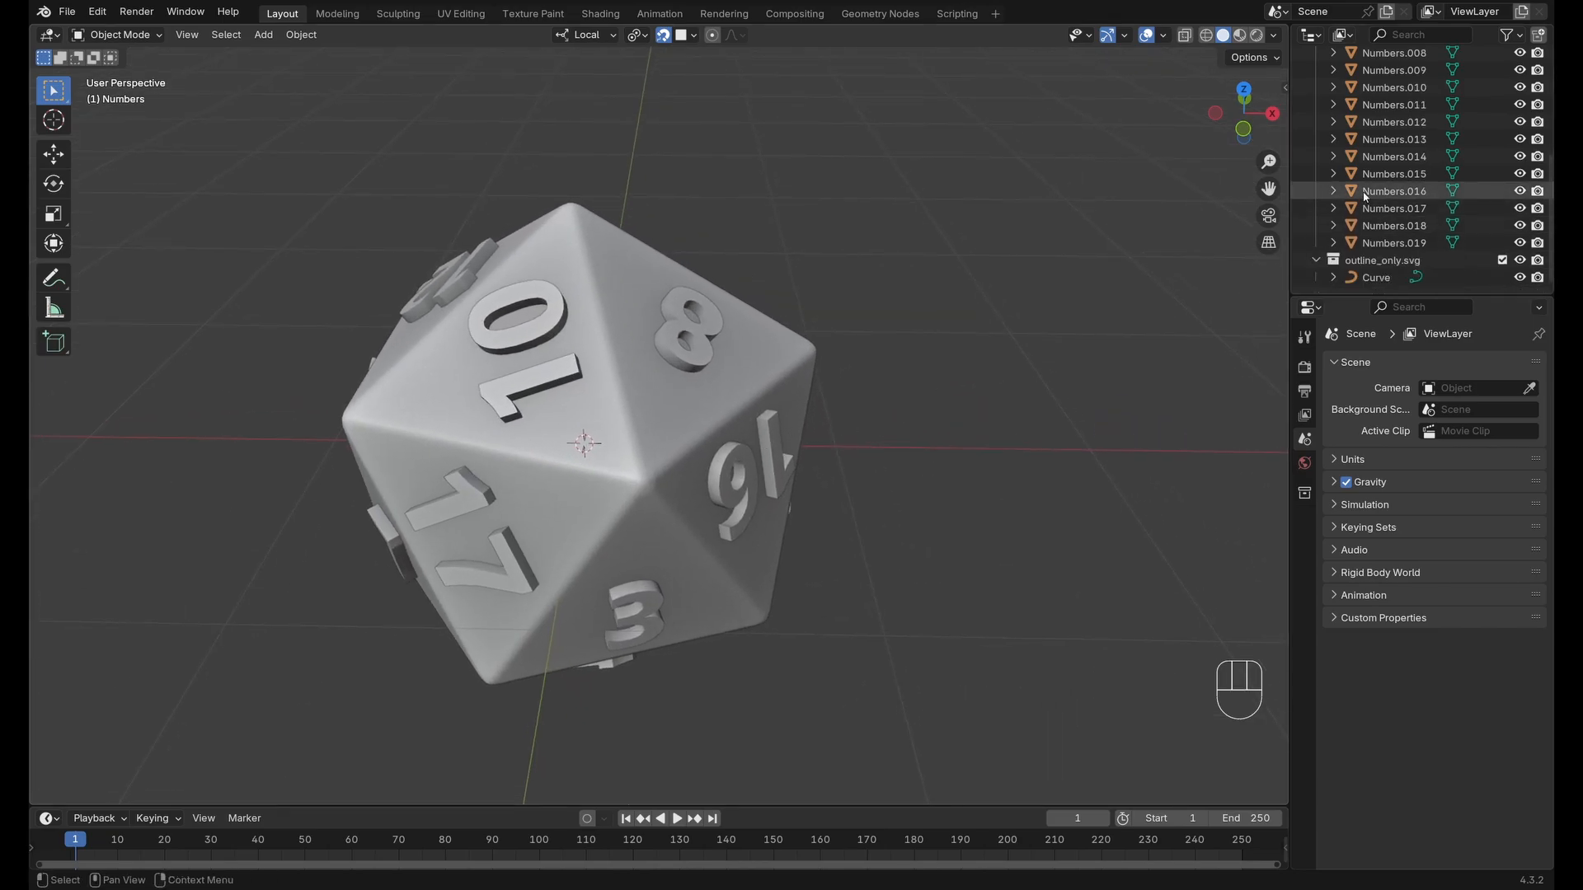
pyautogui.click(1375, 277)
pyautogui.scroll(-2, 935, 449)
pyautogui.scroll(2, 935, 450)
pyautogui.press('g')
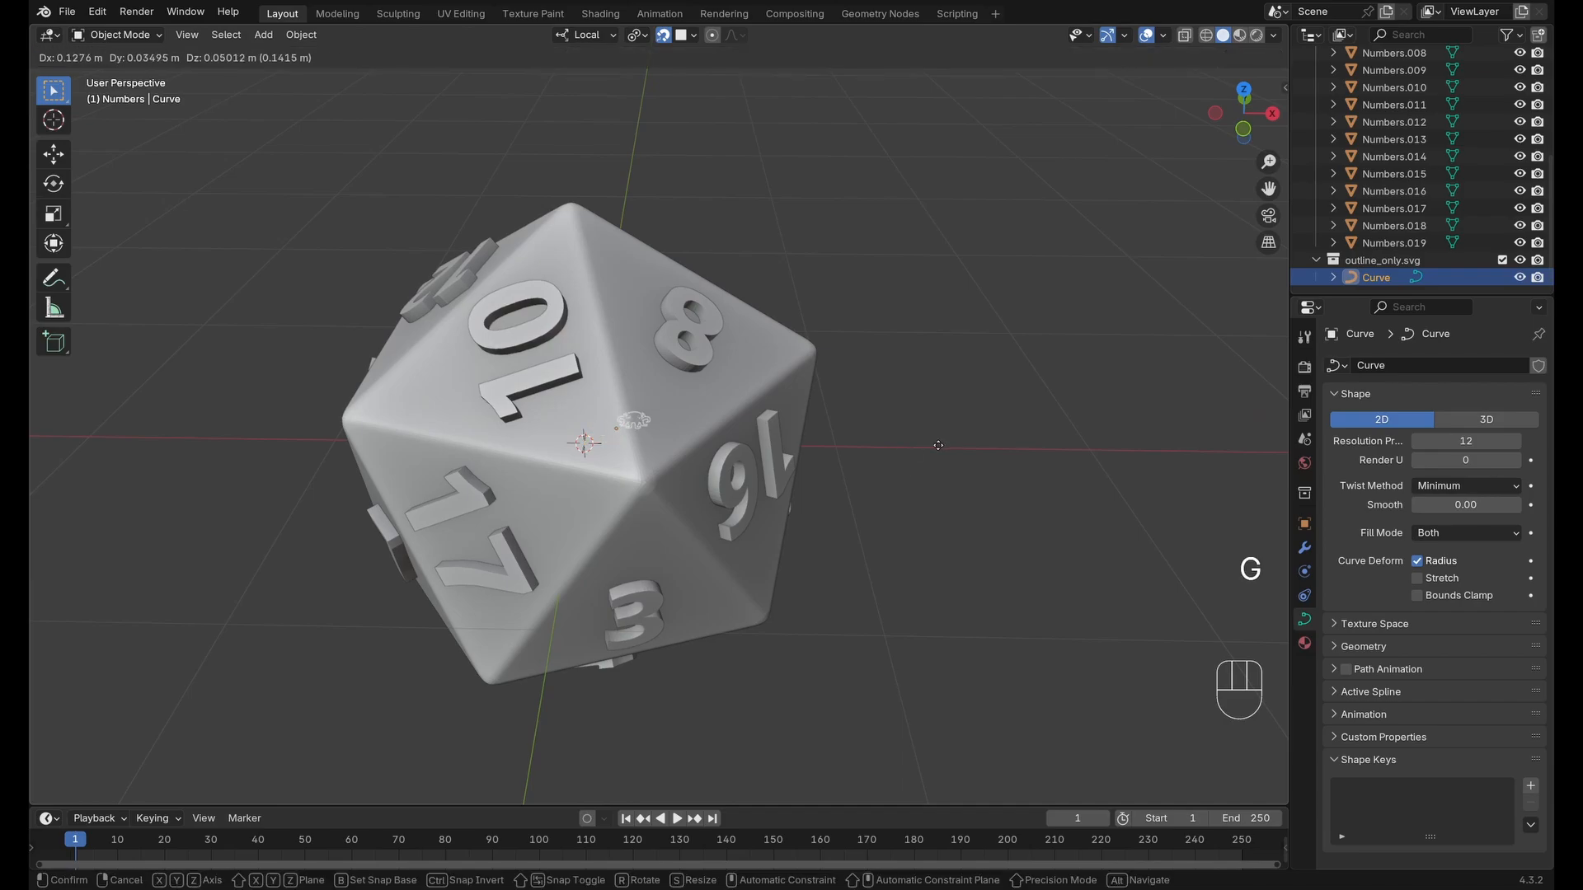
pyautogui.press('x')
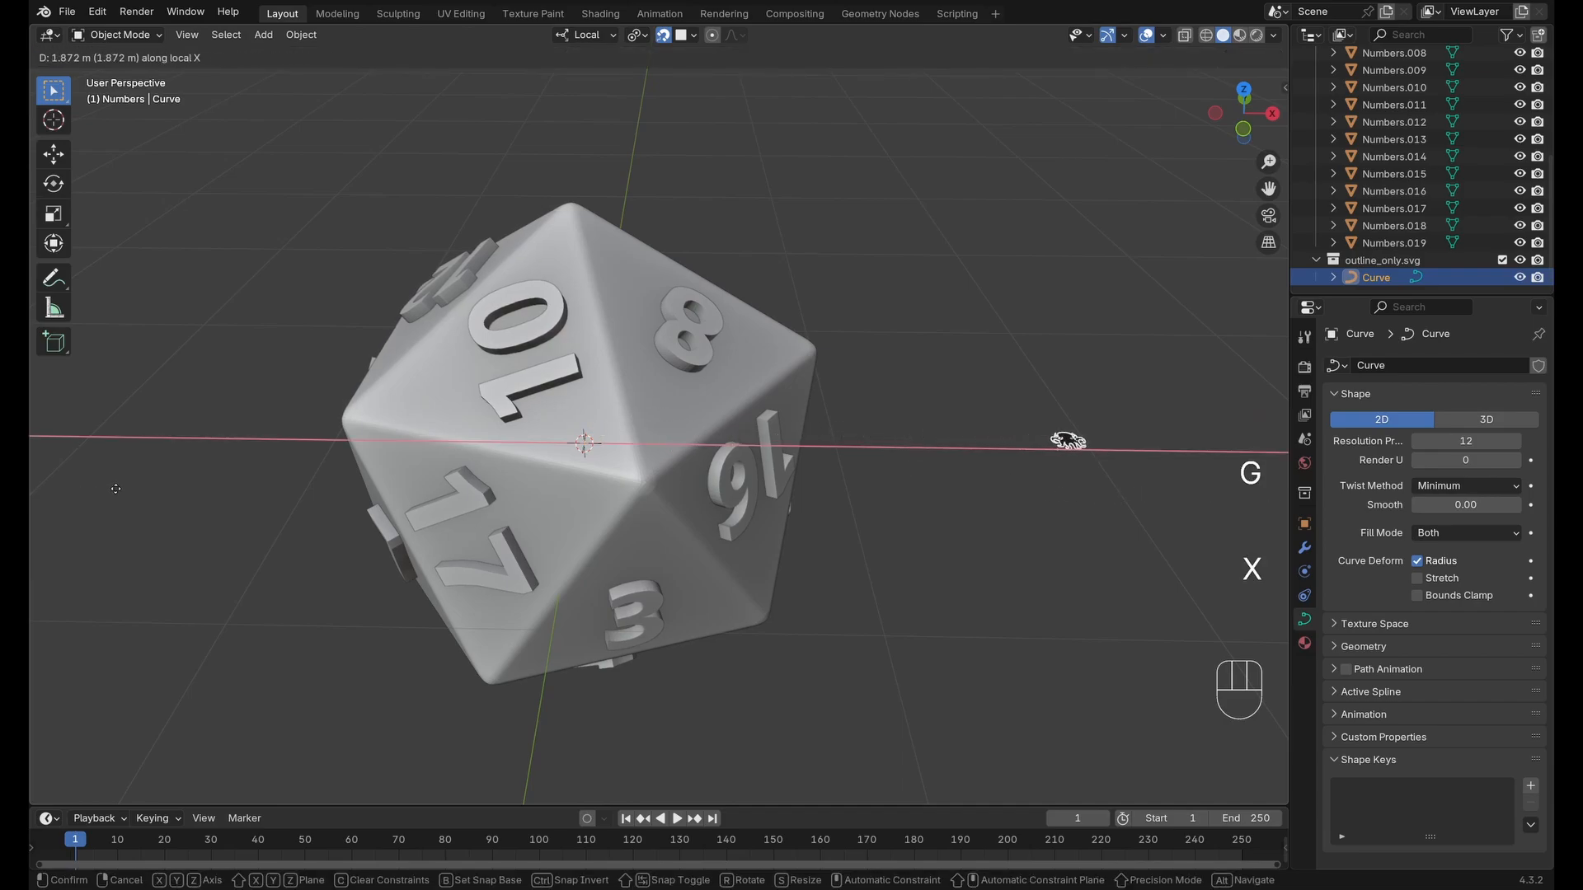
pyautogui.click(116, 488)
pyautogui.moveTo(981, 446); pyautogui.dragTo(1002, 520, button='middle')
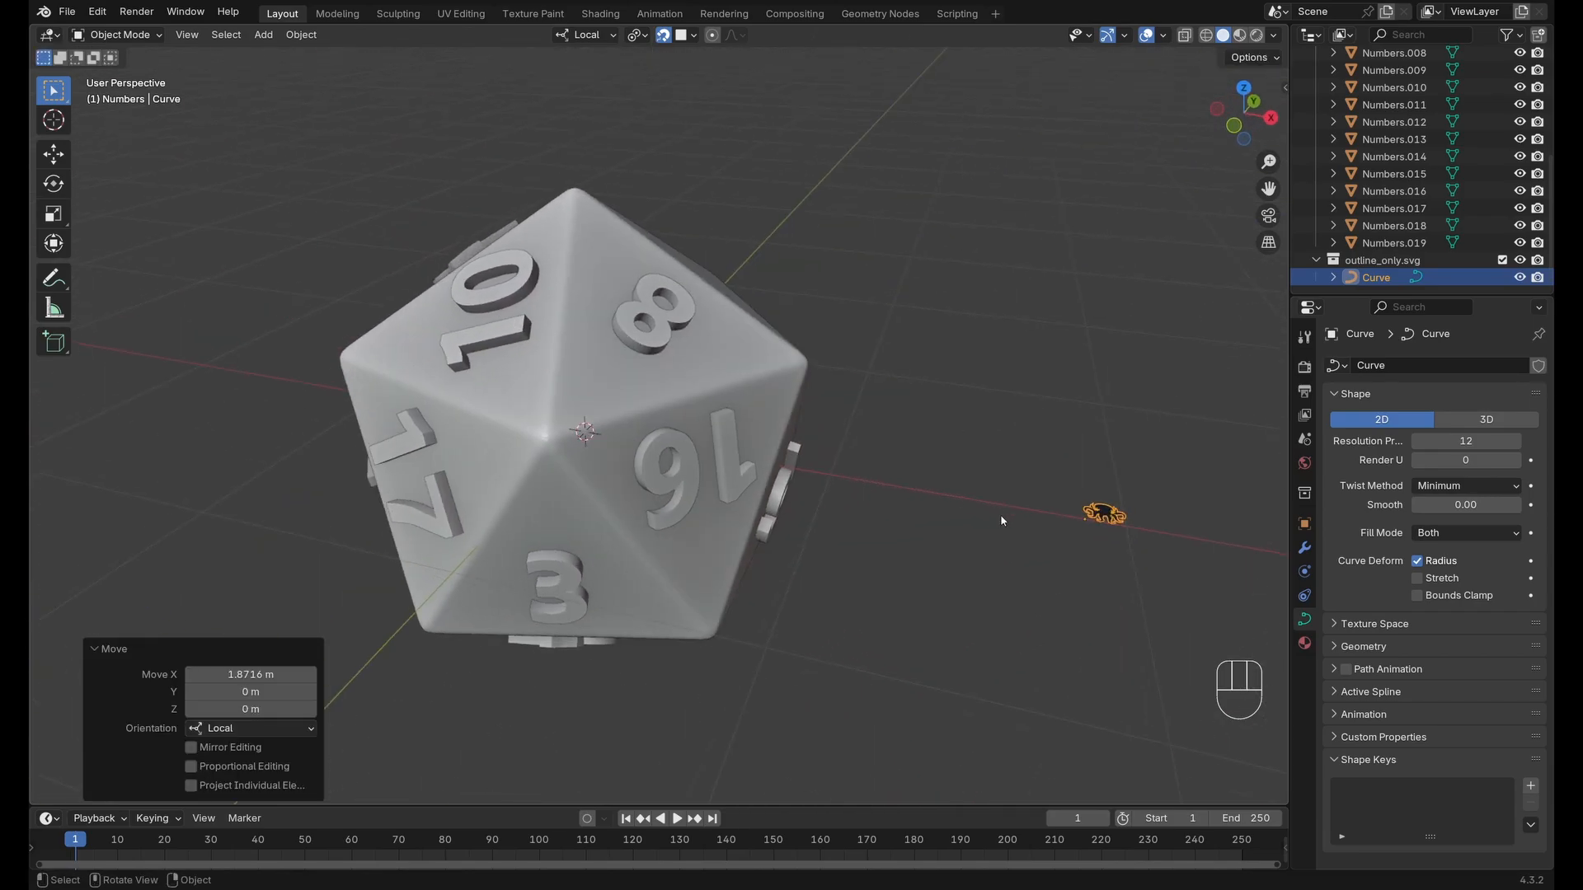
# Convert the imported octopus curve to a mesh.
pyautogui.press('KP_Decimal')
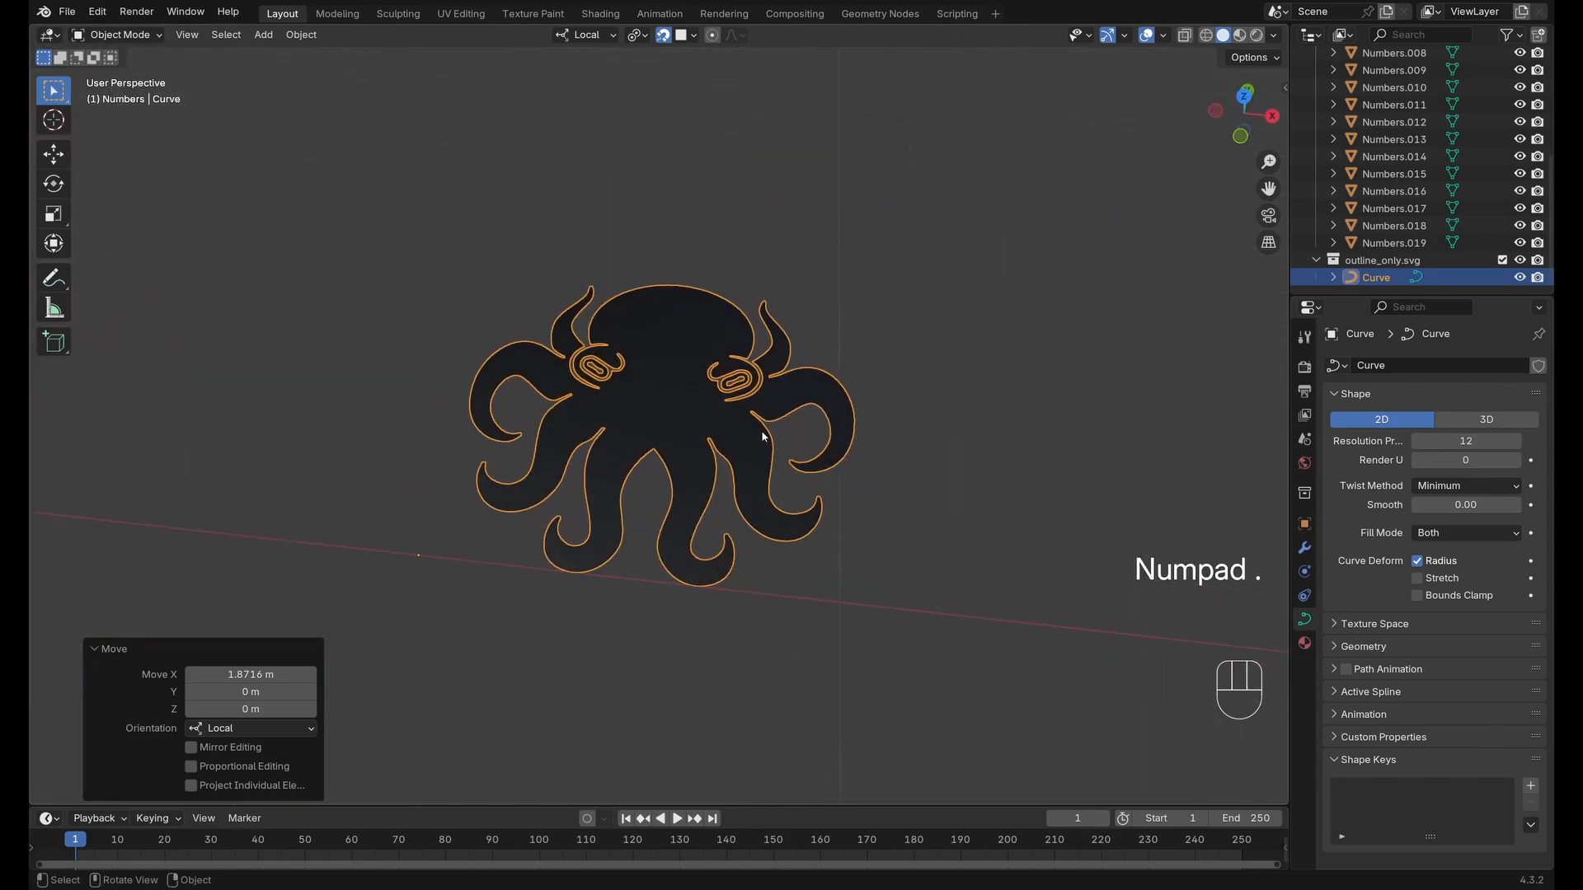
pyautogui.scroll(3, 763, 437)
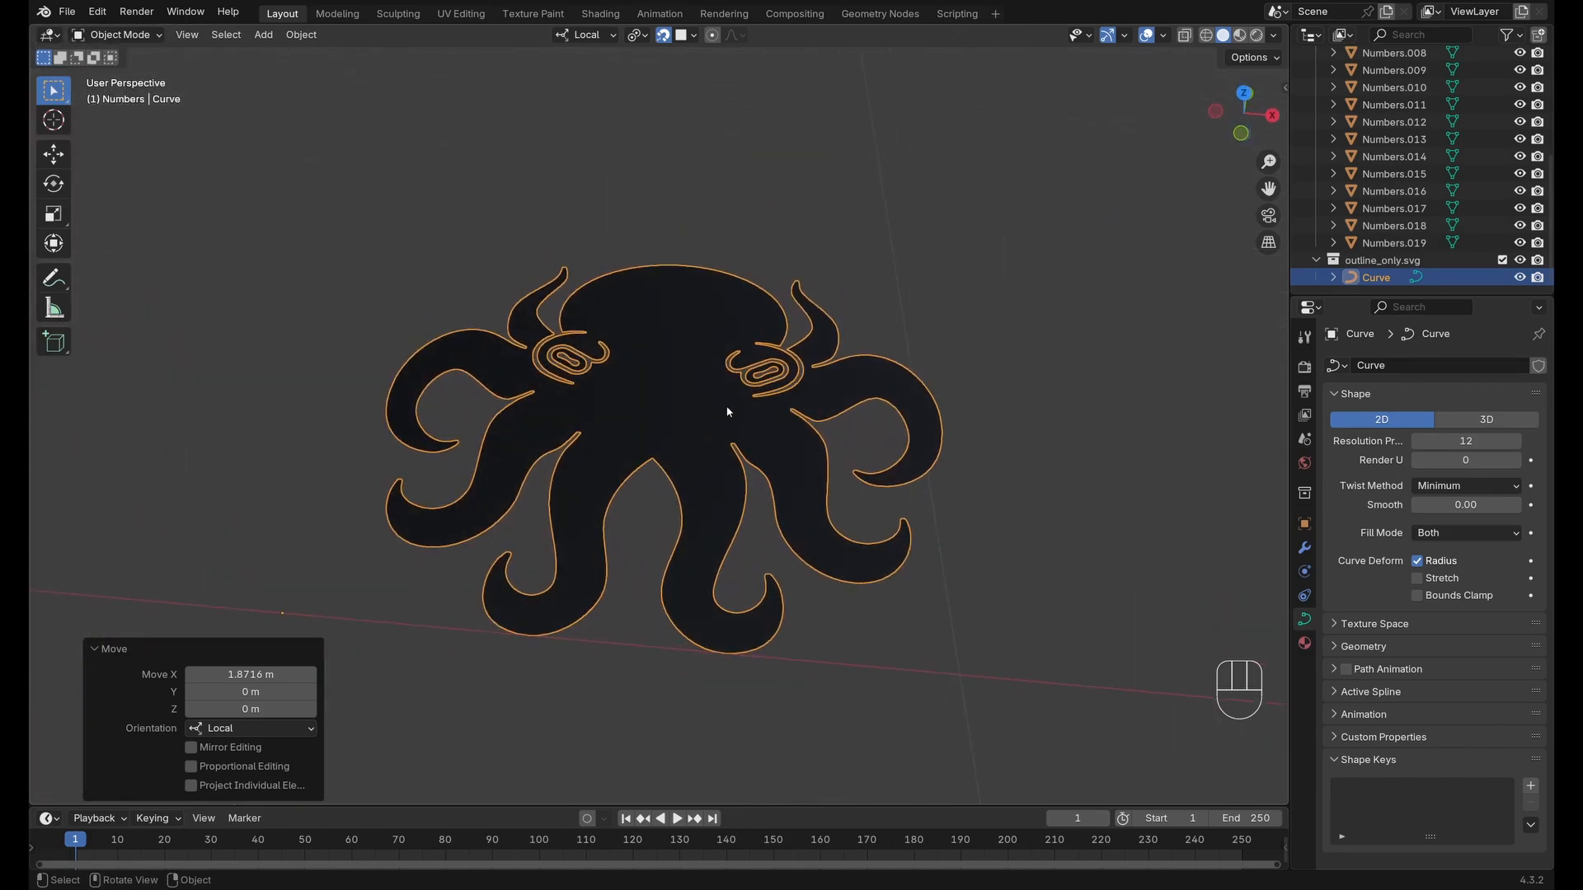
pyautogui.press('Tab')
pyautogui.moveTo(727, 411); pyautogui.dragTo(653, 362, button='middle')
pyautogui.press('Tab')
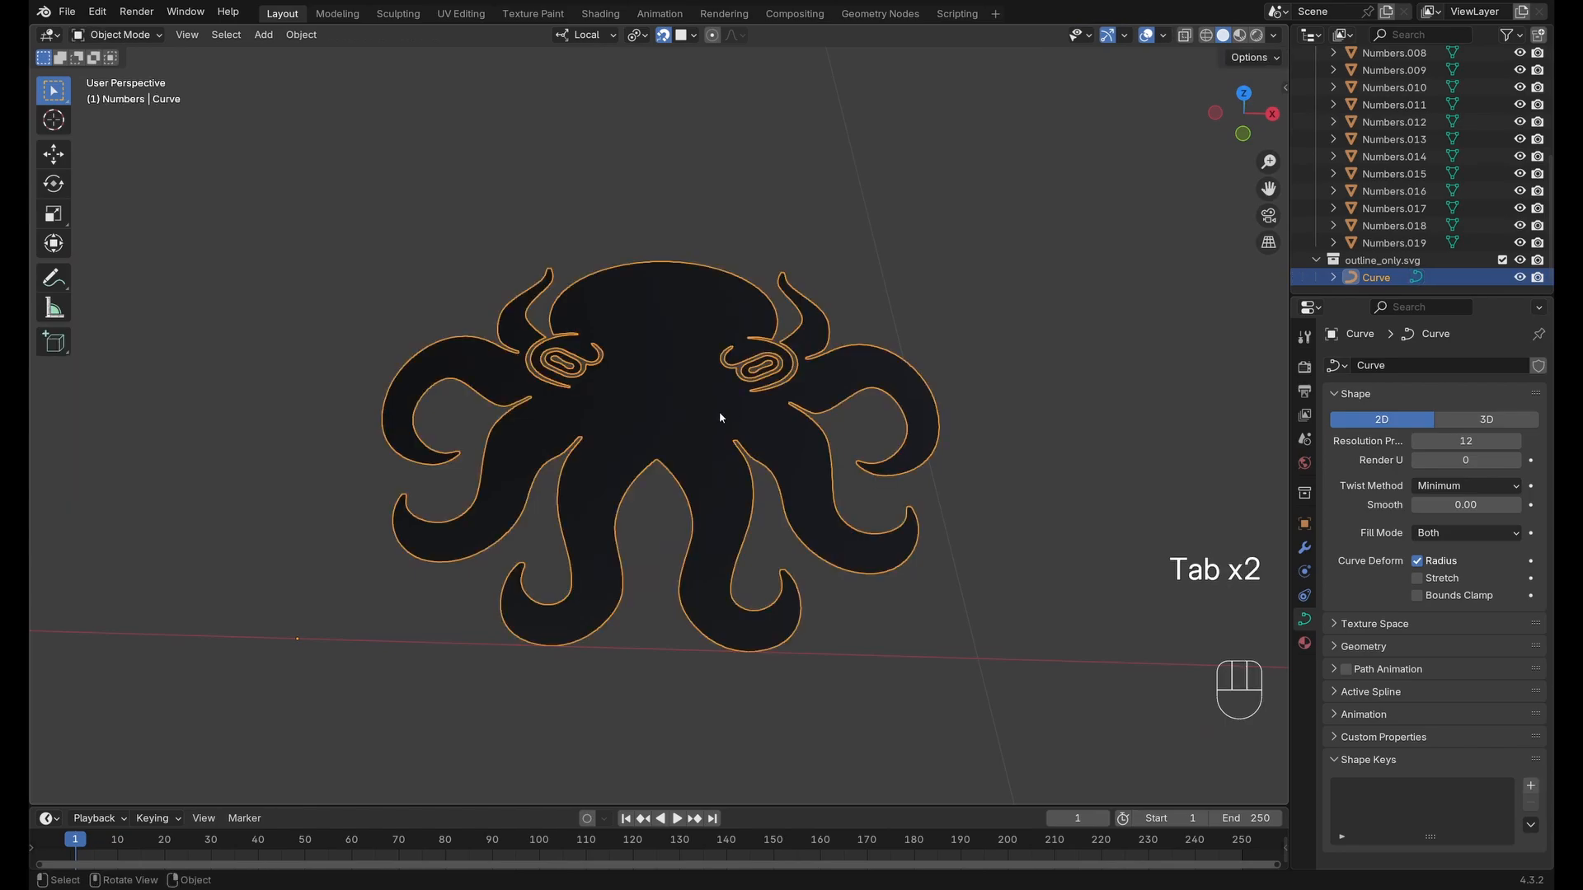
pyautogui.scroll(-2, 701, 408)
pyautogui.rightClick(689, 406)
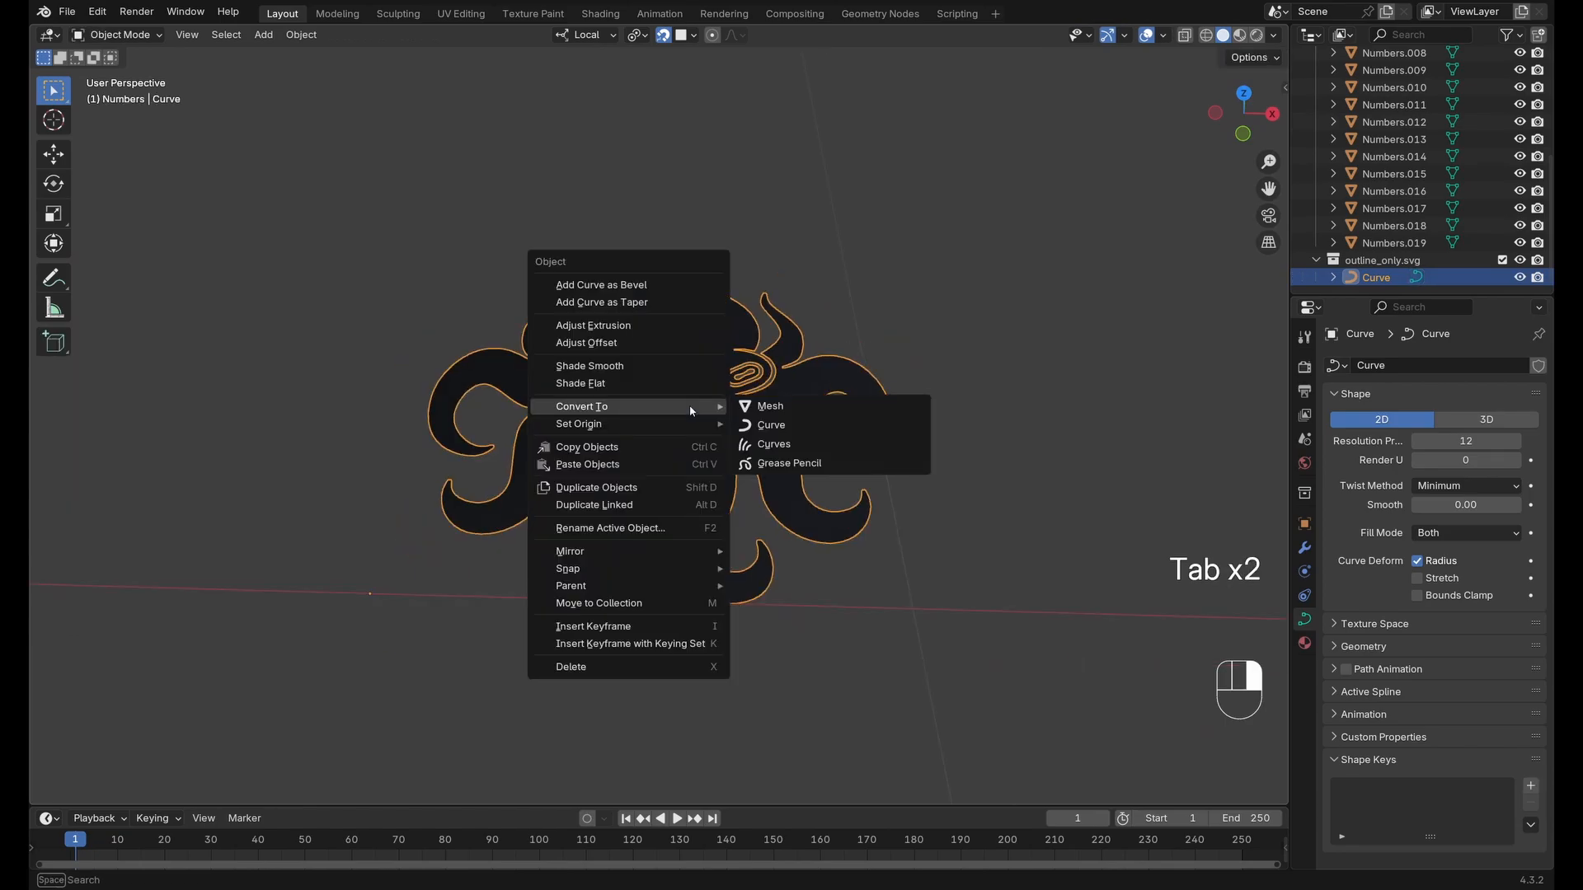
pyautogui.click(783, 408)
pyautogui.scroll(-4, 709, 487)
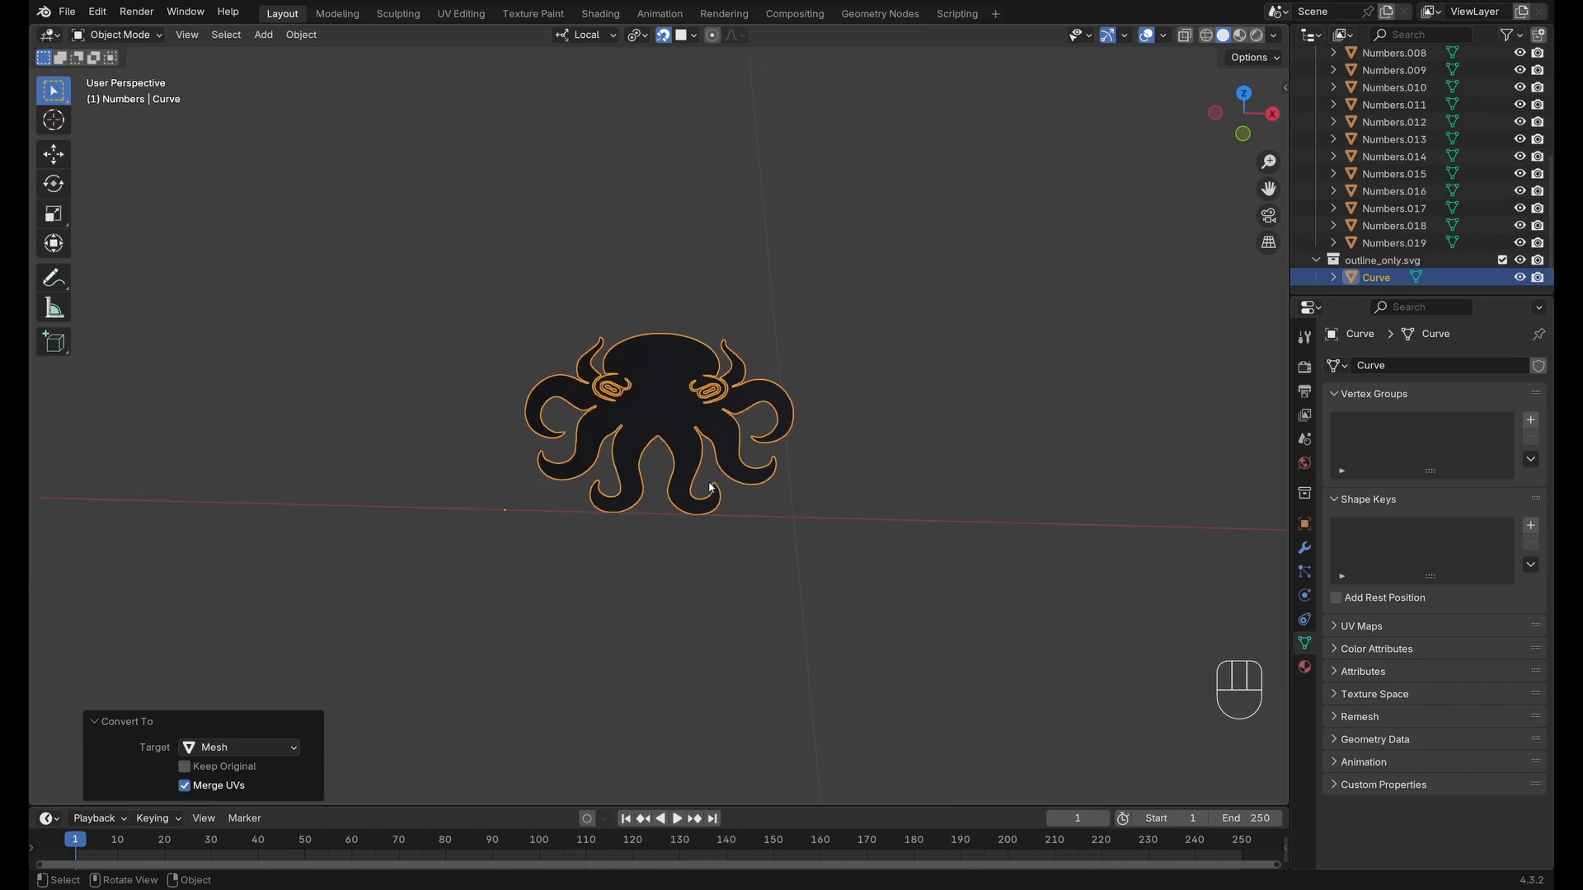
# Select the octopus's entire mesh in Edit Mode and simplify it with Limited Dissolve at a 5° maximum angle.
pyautogui.scroll(7, 710, 480)
pyautogui.press('Tab')
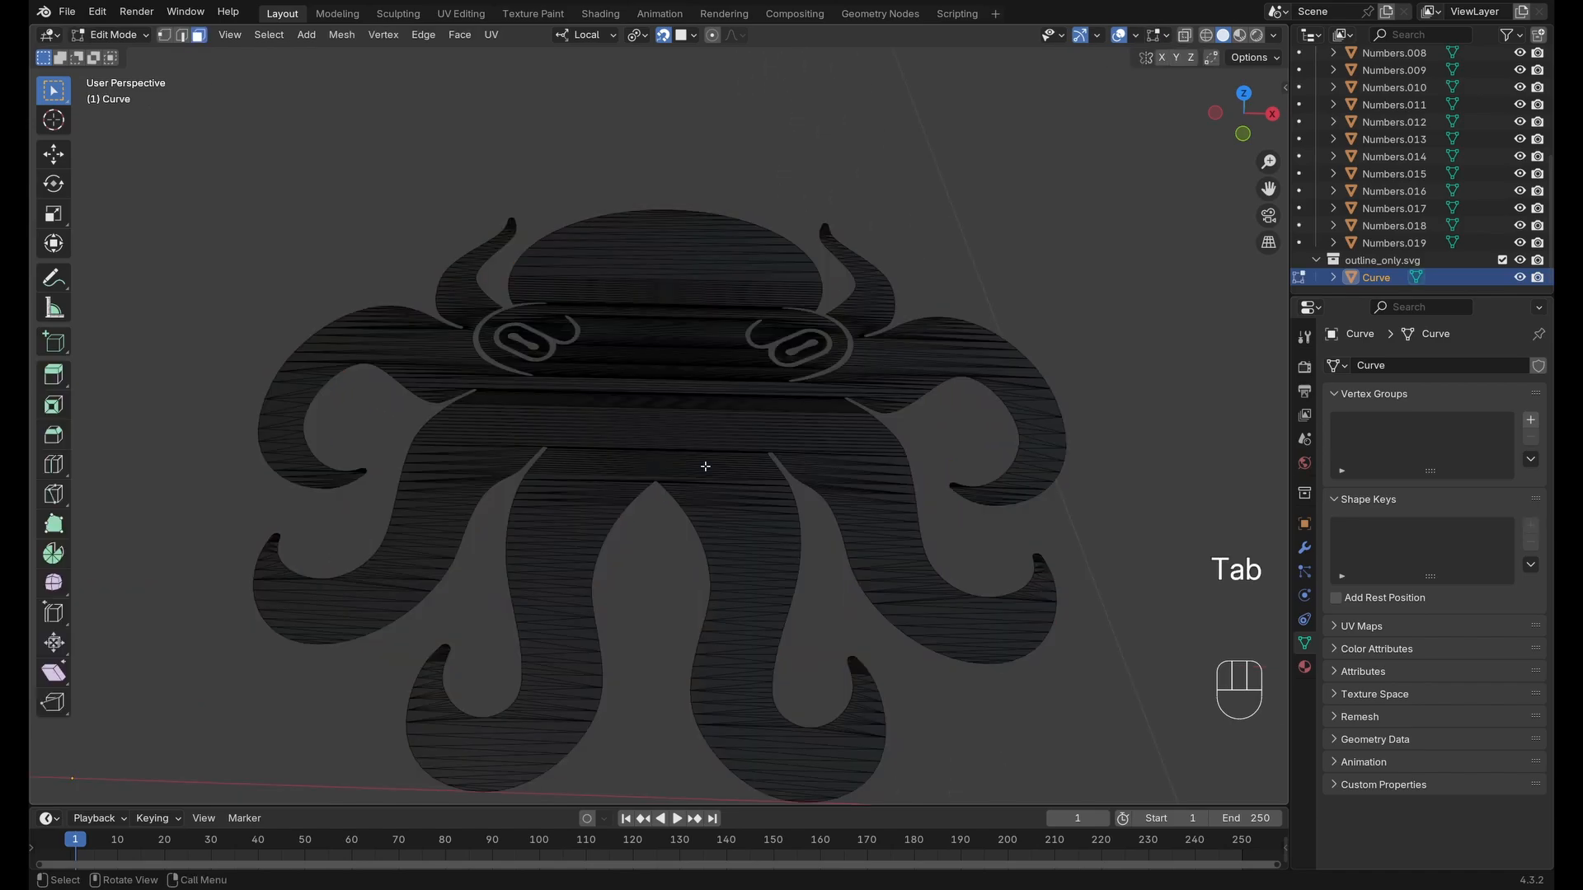
pyautogui.scroll(1, 638, 460)
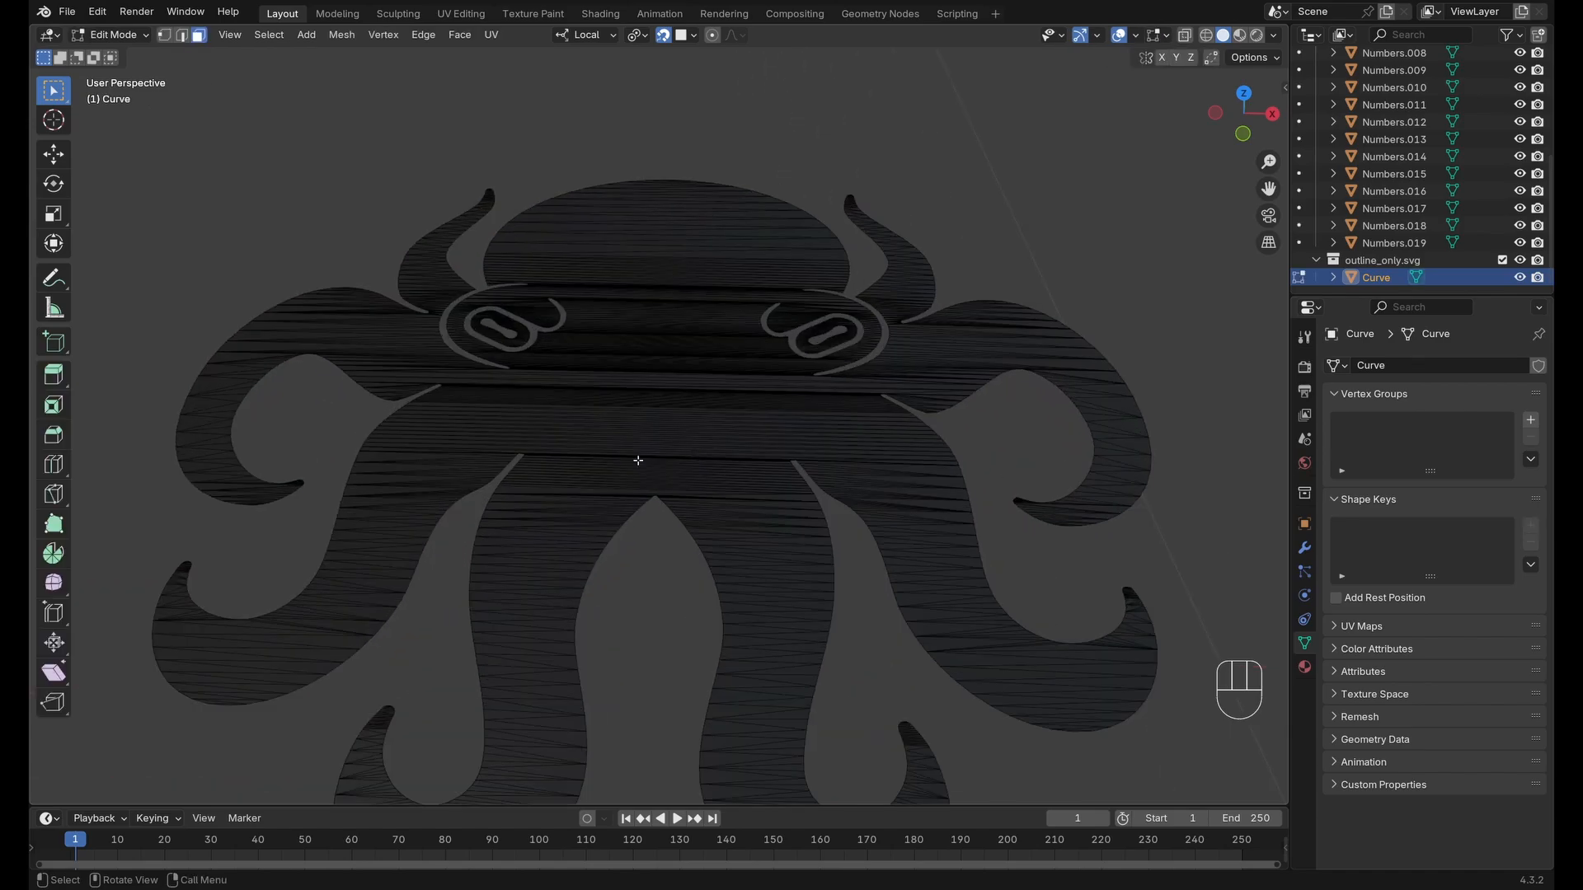
pyautogui.scroll(-1, 632, 450)
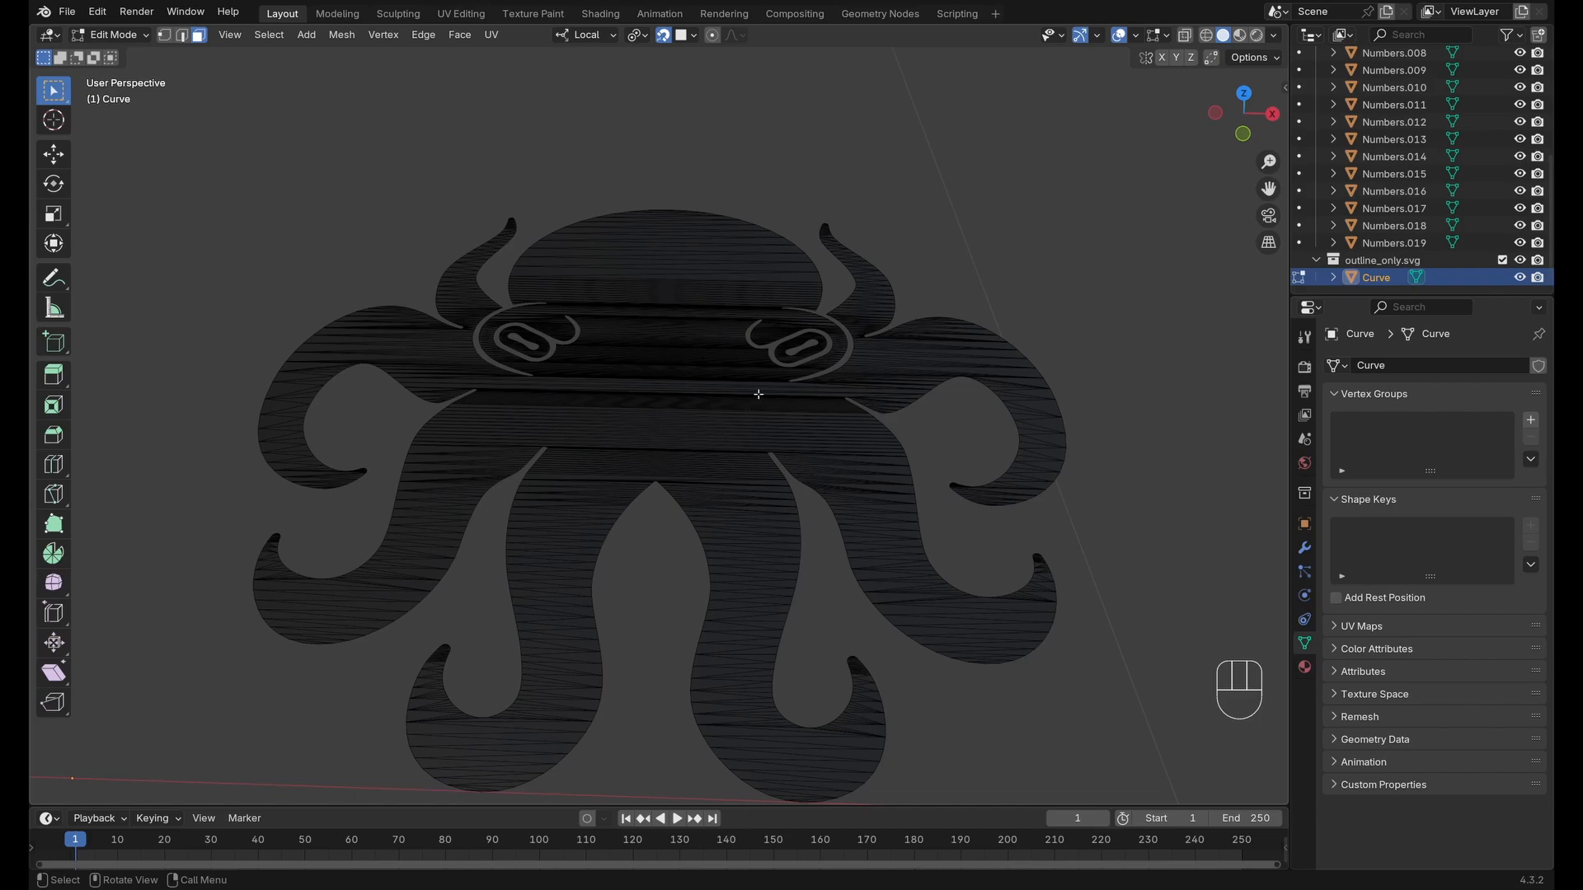
pyautogui.press('a')
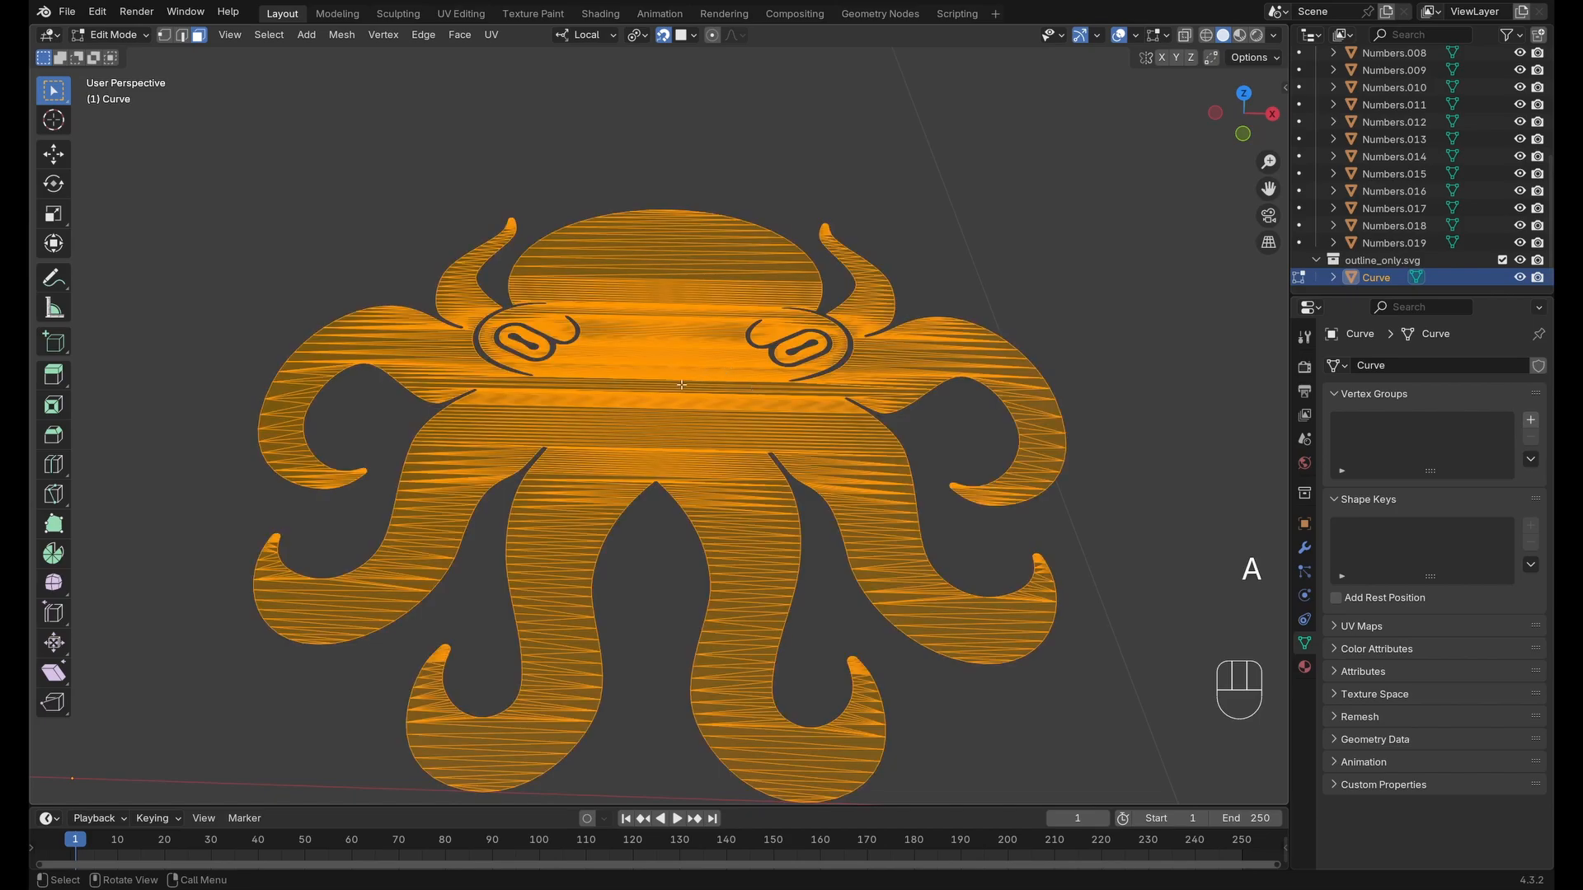
pyautogui.press('x')
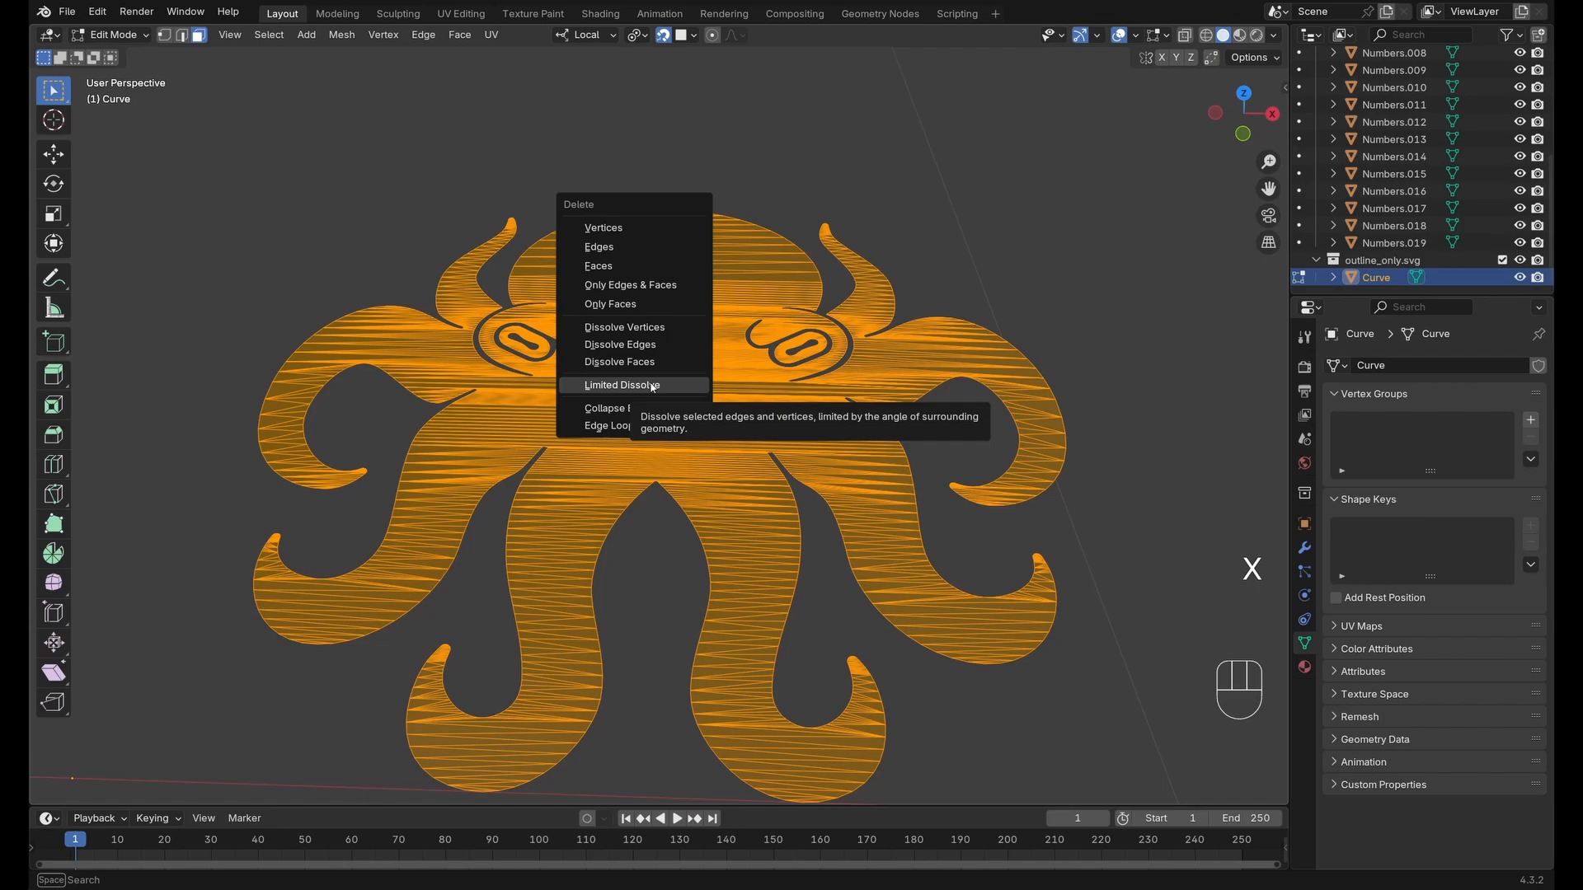
pyautogui.click(621, 385)
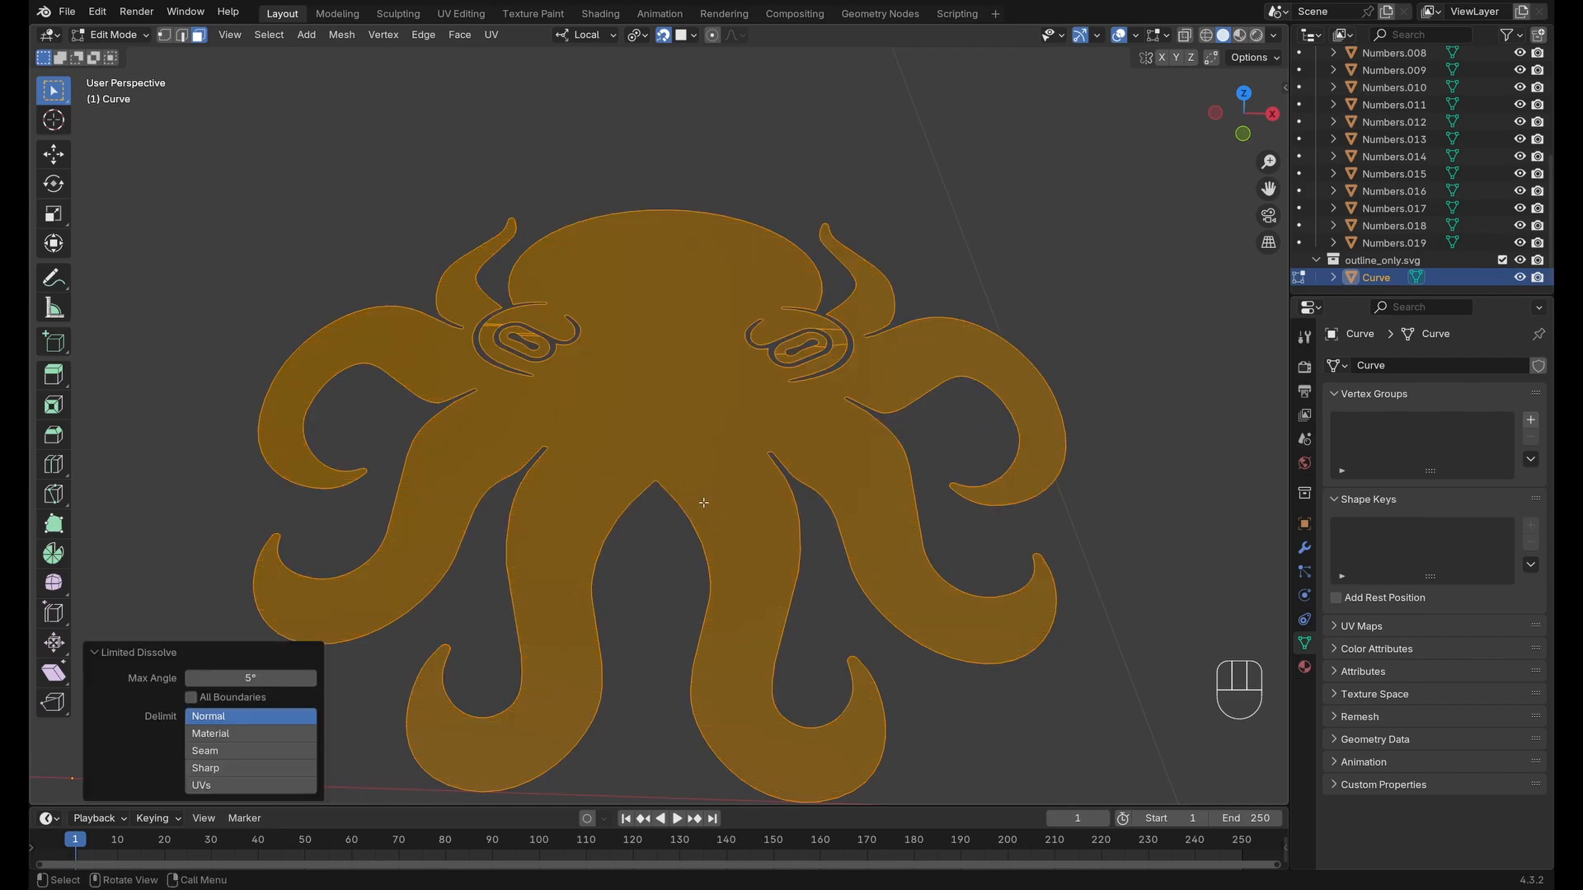
# Examine the simplified octopus mesh in vertex selection mode, checking its outline points and eyes, and return to Object Mode.
pyautogui.scroll(2, 697, 474)
pyautogui.press('Tab')
pyautogui.press('Tab')
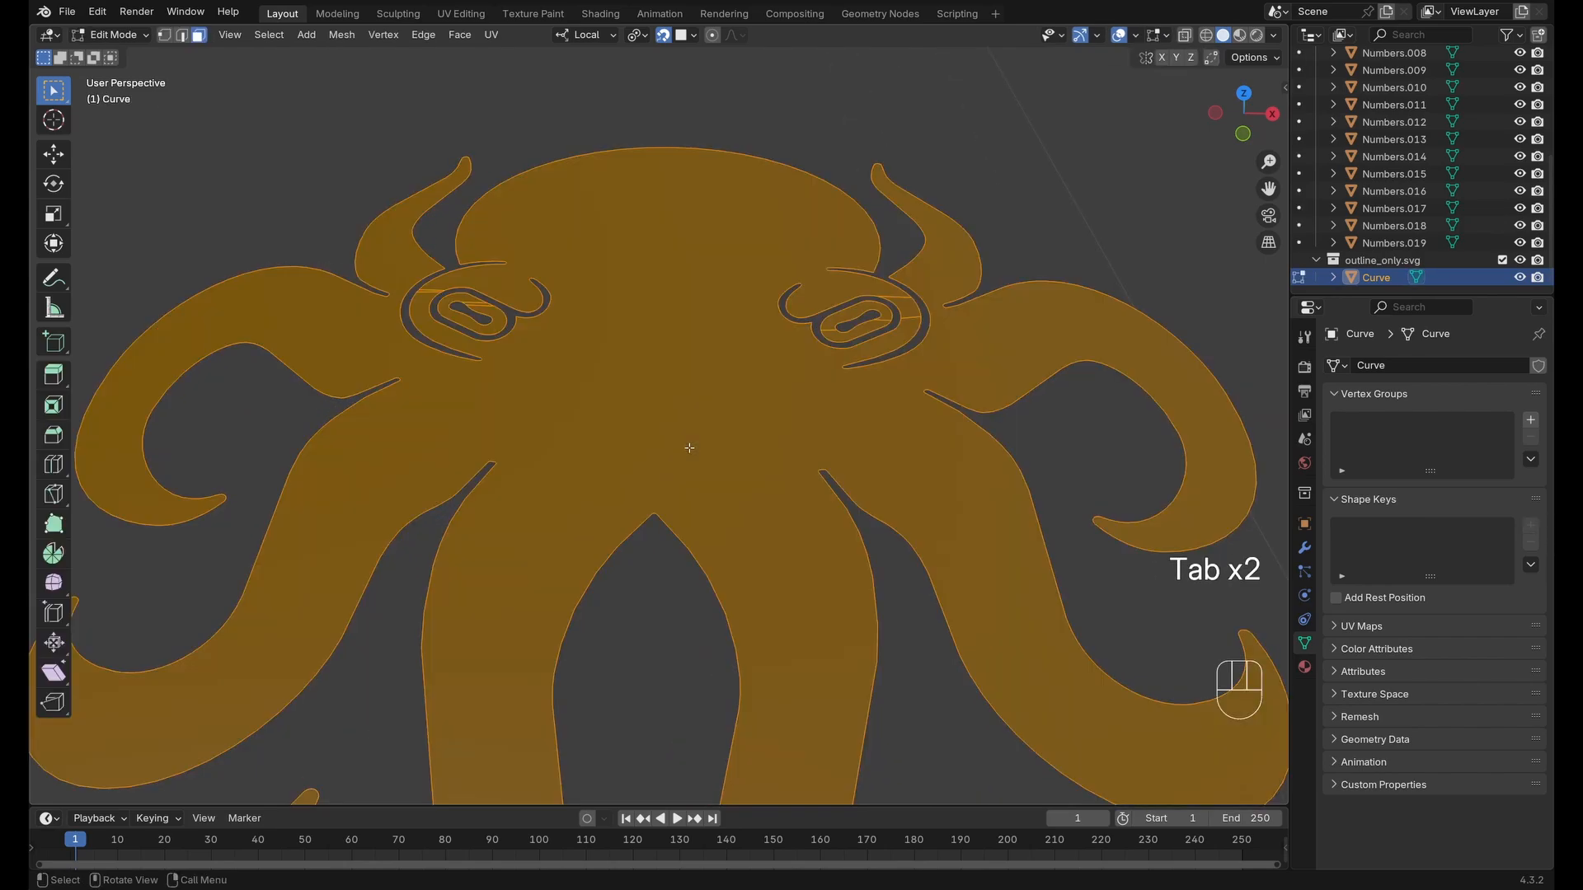
pyautogui.press('1')
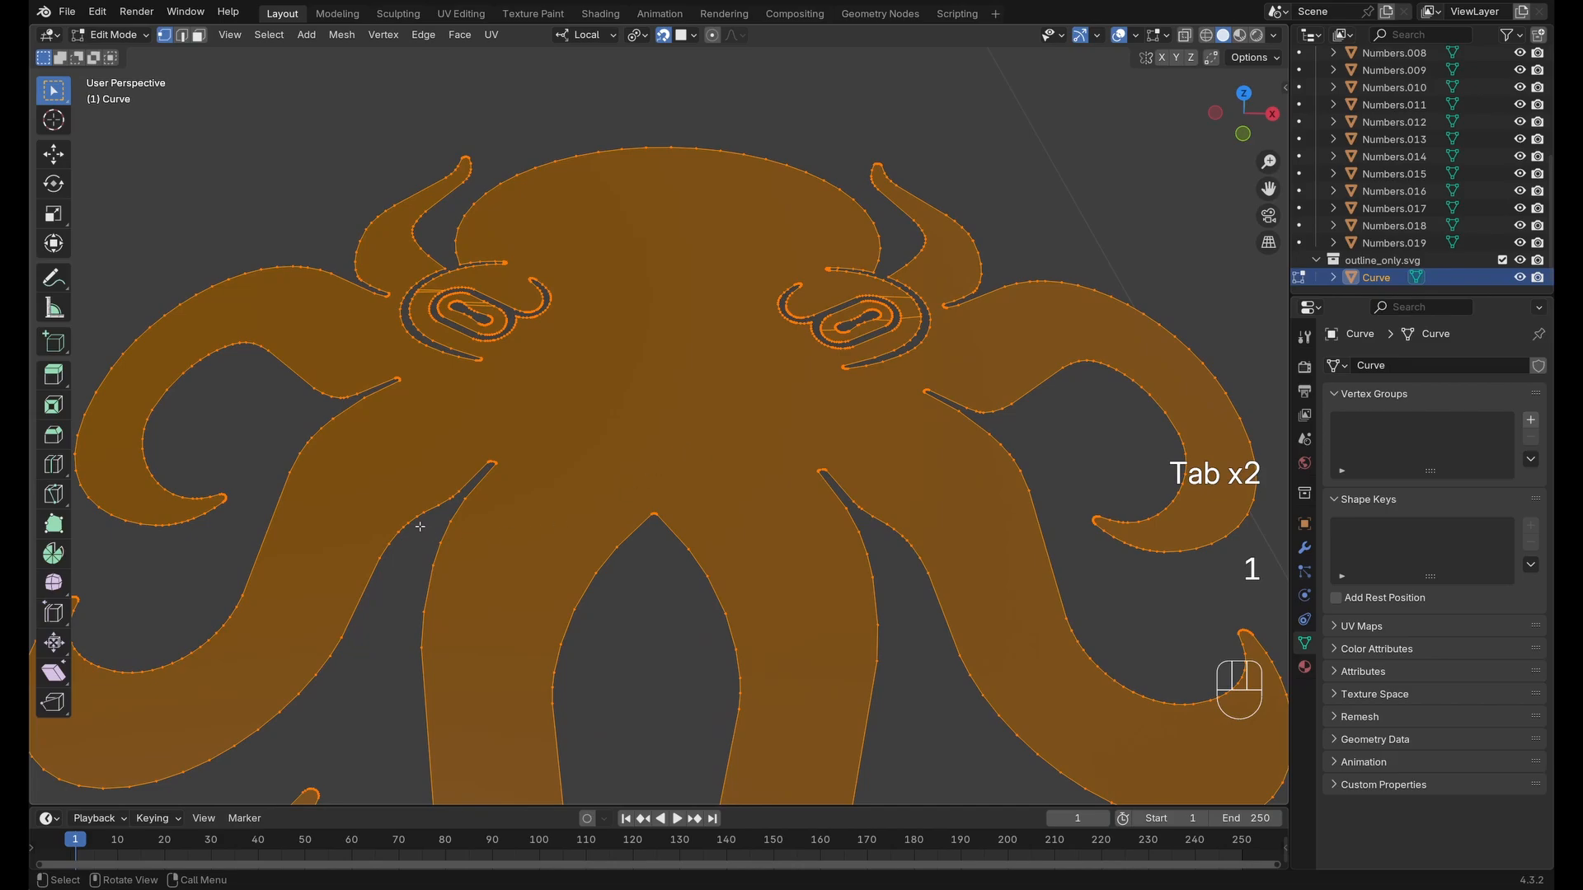
pyautogui.scroll(-5, 728, 313)
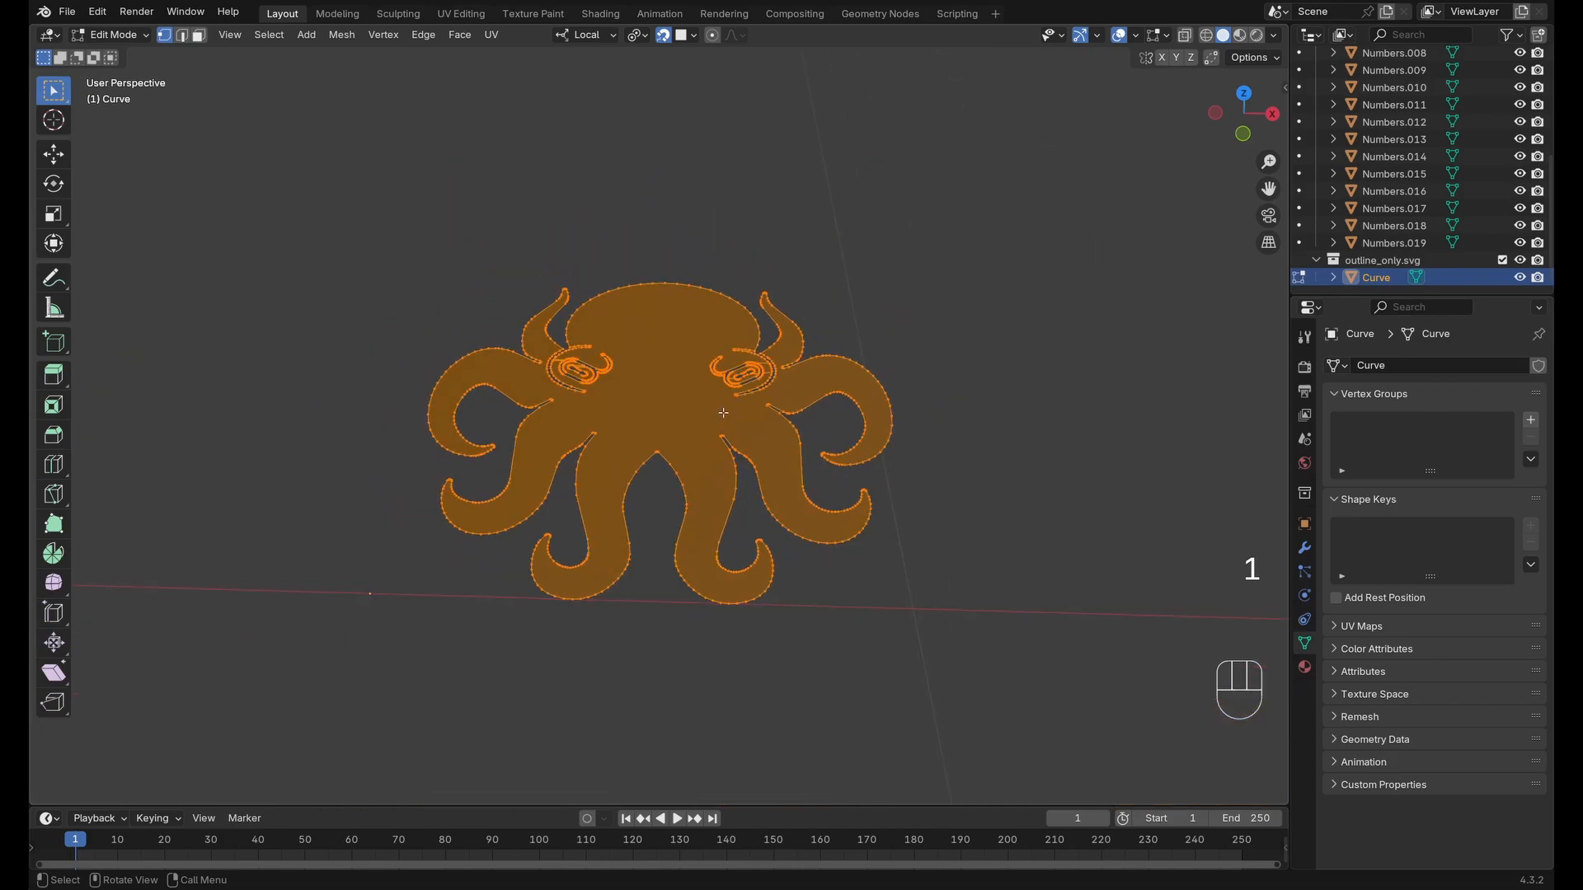
pyautogui.moveTo(723, 417); pyautogui.dragTo(731, 436, button='middle')
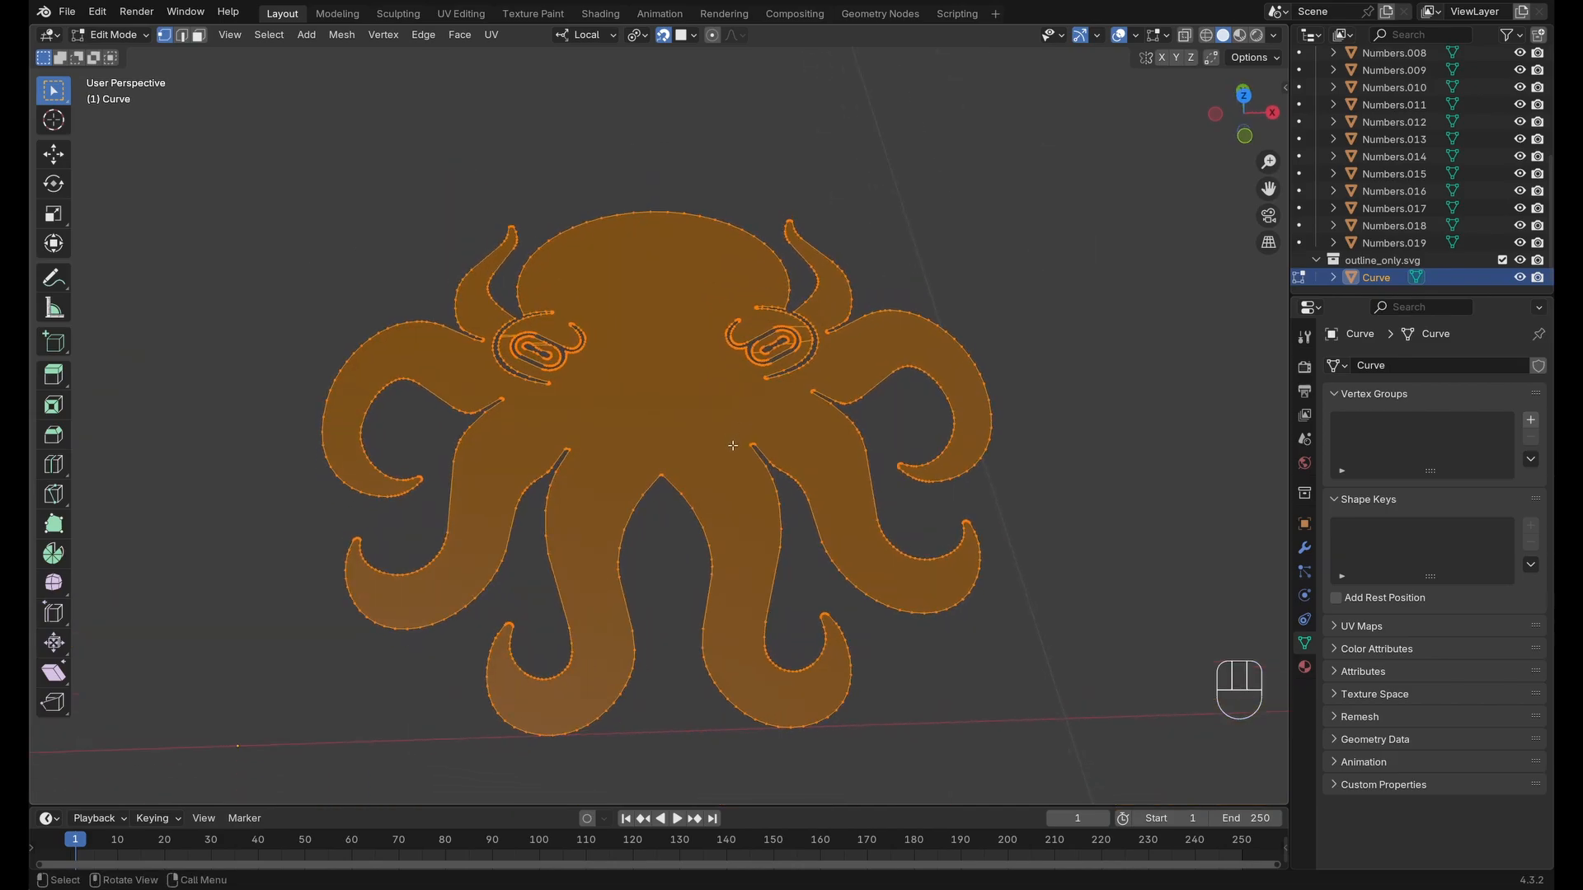
pyautogui.press('Tab')
# Scale the octopus up uniformly to several times its size, beside the die.
pyautogui.scroll(-3, 732, 445)
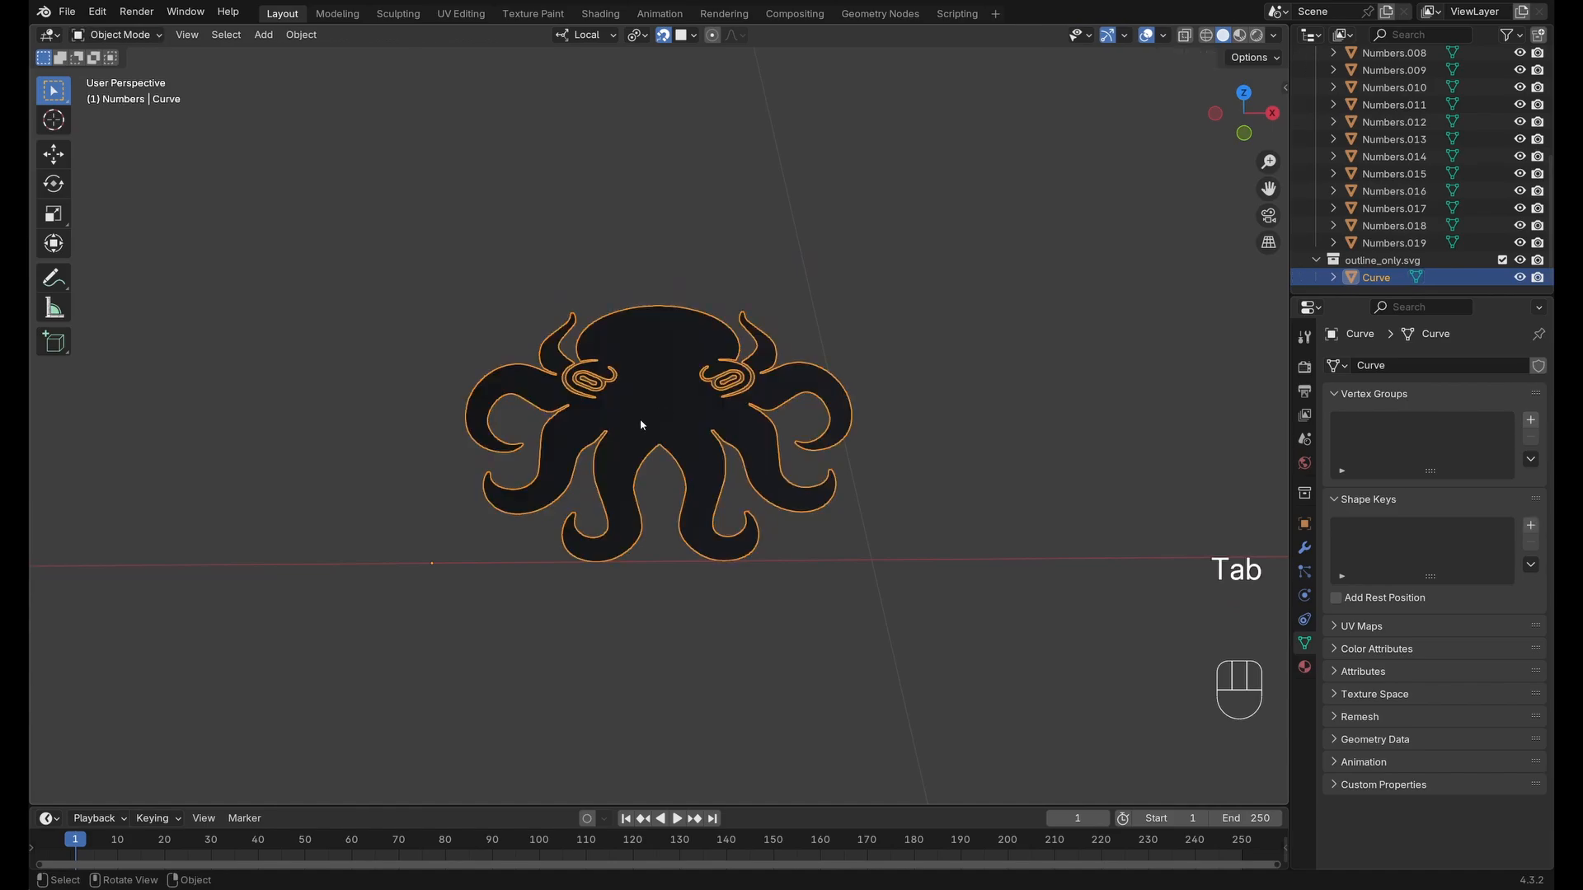
pyautogui.keyDown('shift'); pyautogui.moveTo(642, 424); pyautogui.dragTo(742, 422, button='middle'); pyautogui.keyUp('shift')
pyautogui.scroll(-3, 677, 379)
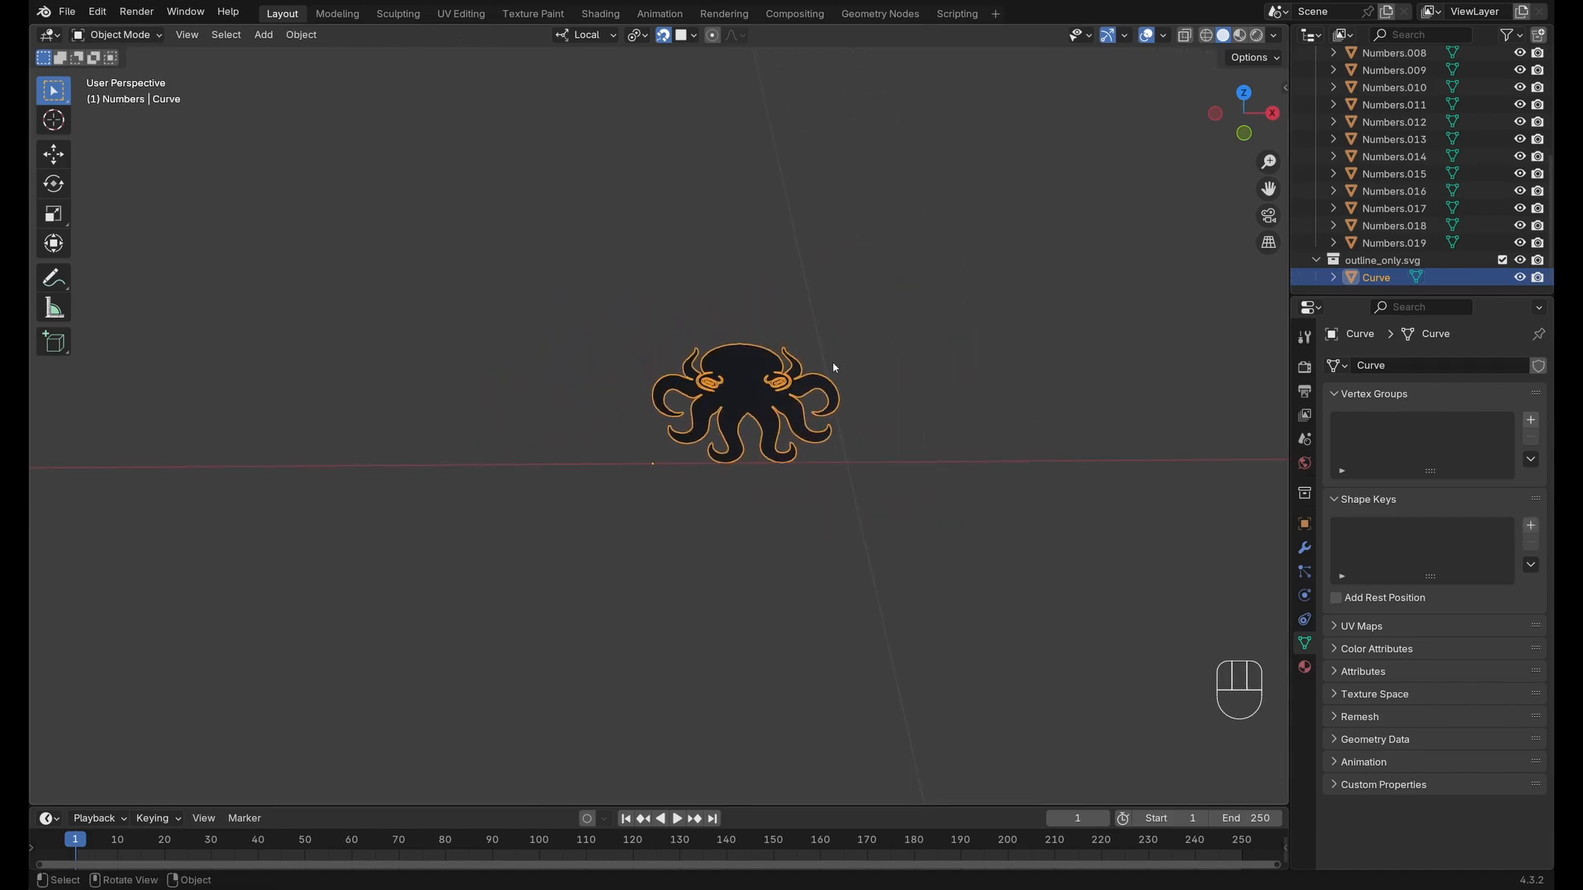
pyautogui.scroll(2, 832, 368)
pyautogui.keyDown('shift'); pyautogui.moveTo(857, 332); pyautogui.dragTo(743, 414, button='middle'); pyautogui.keyUp('shift')
pyautogui.scroll(-2, 721, 379)
pyautogui.scroll(-3, 730, 379)
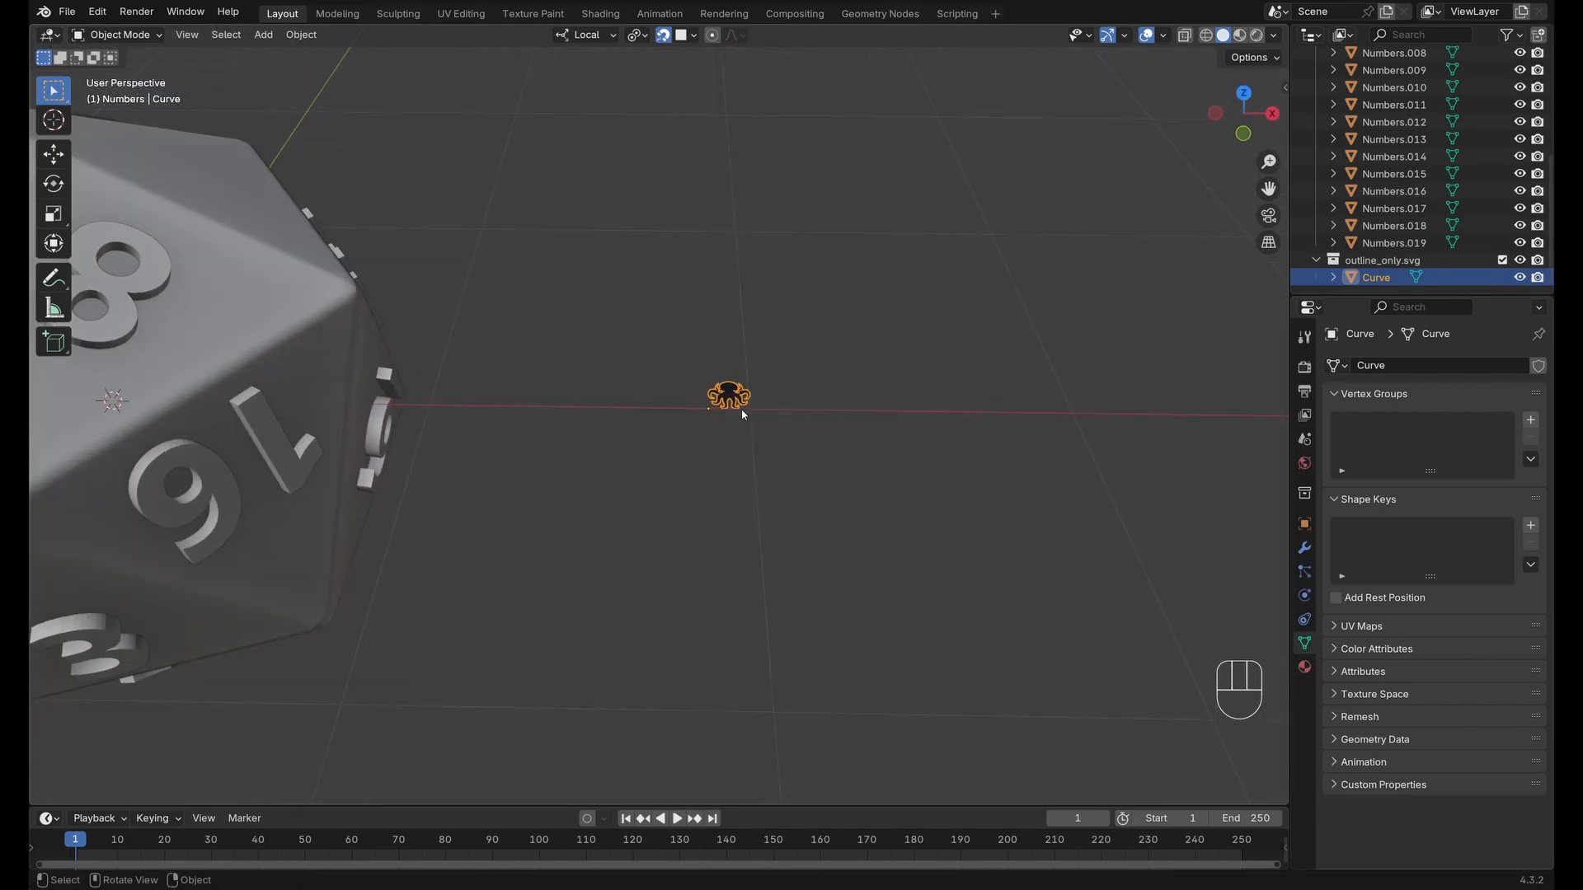
pyautogui.press('s')
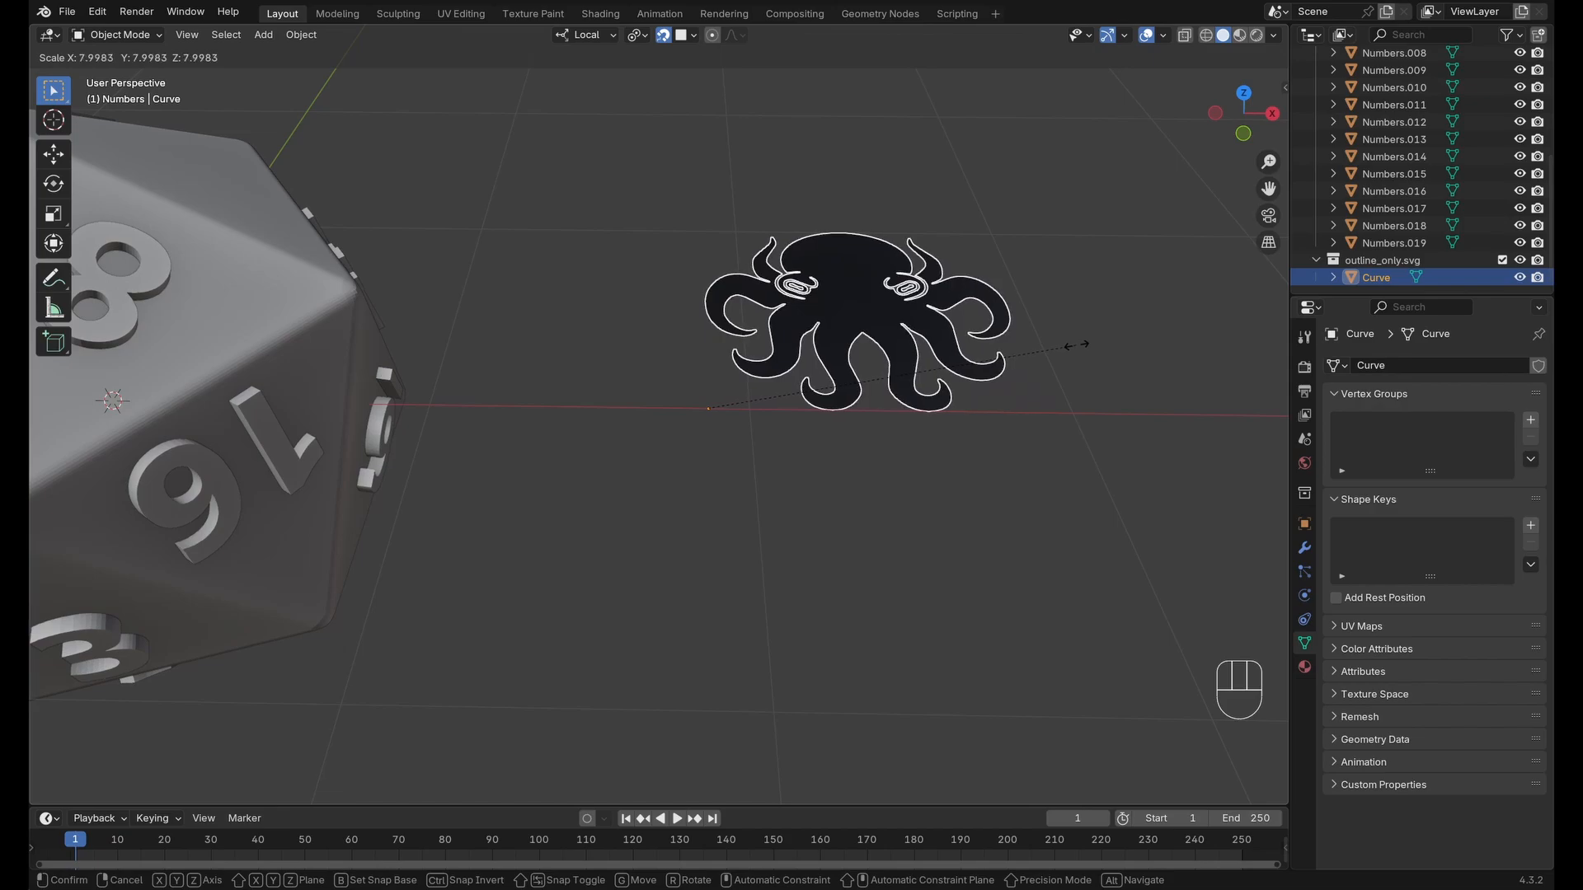
pyautogui.click(972, 354)
# Scale the octopus down uniformly by a factor of 0.771.
pyautogui.moveTo(972, 353); pyautogui.dragTo(809, 399, button='middle')
pyautogui.press('s')
pyautogui.click(903, 408)
pyautogui.scroll(2, 894, 410)
pyautogui.scroll(2, 804, 392)
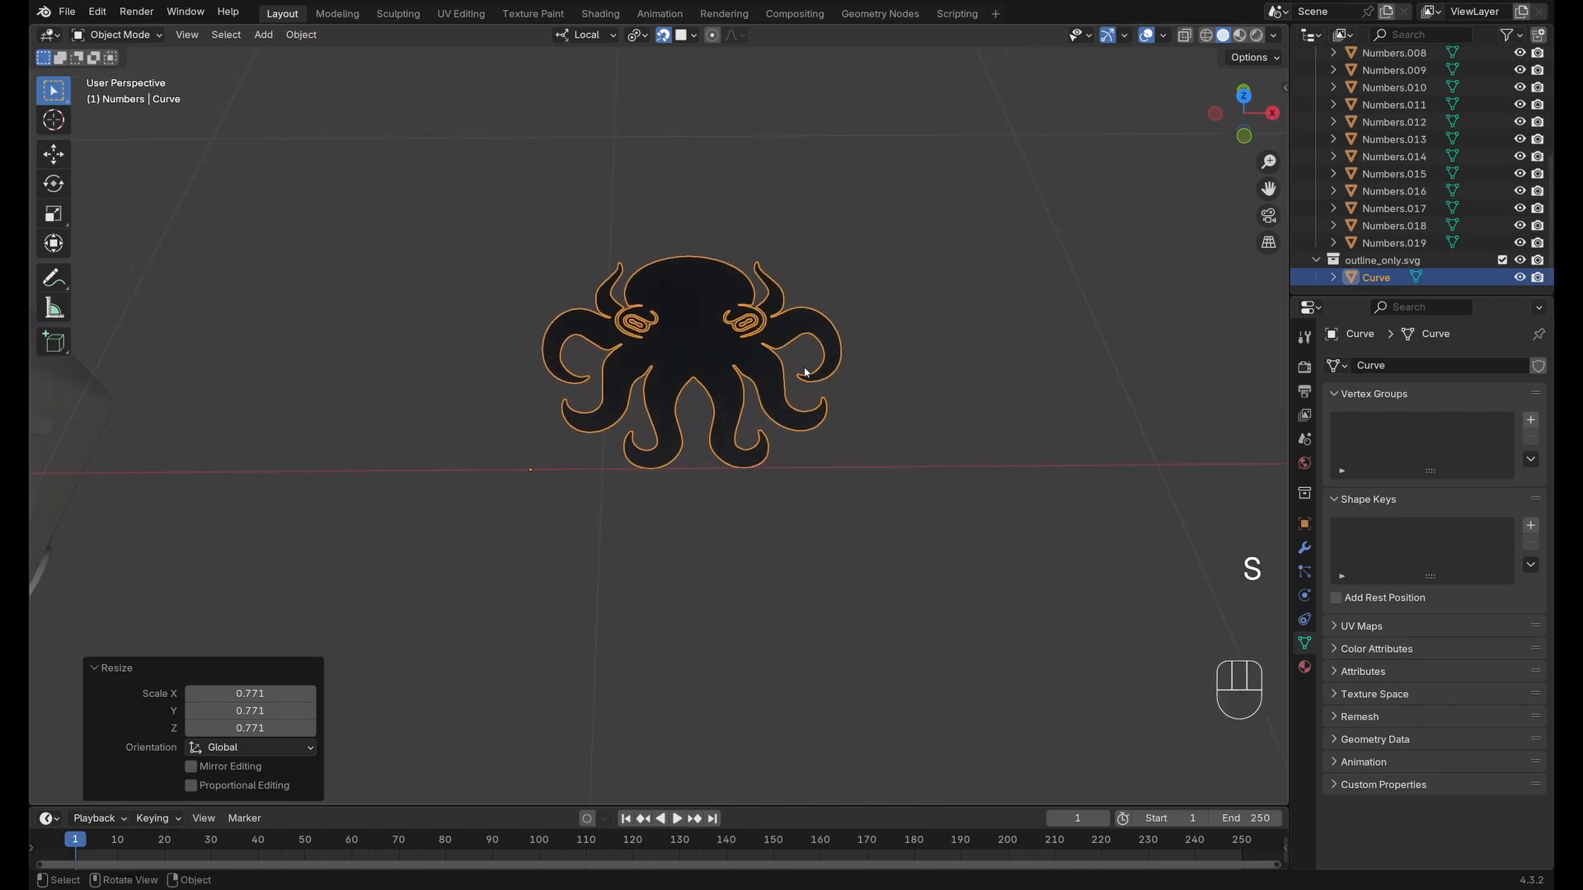
# Extrude the octopus's entire mesh by -0.1 m along its normal and return to Object Mode.
pyautogui.press('Tab')
pyautogui.scroll(2, 790, 377)
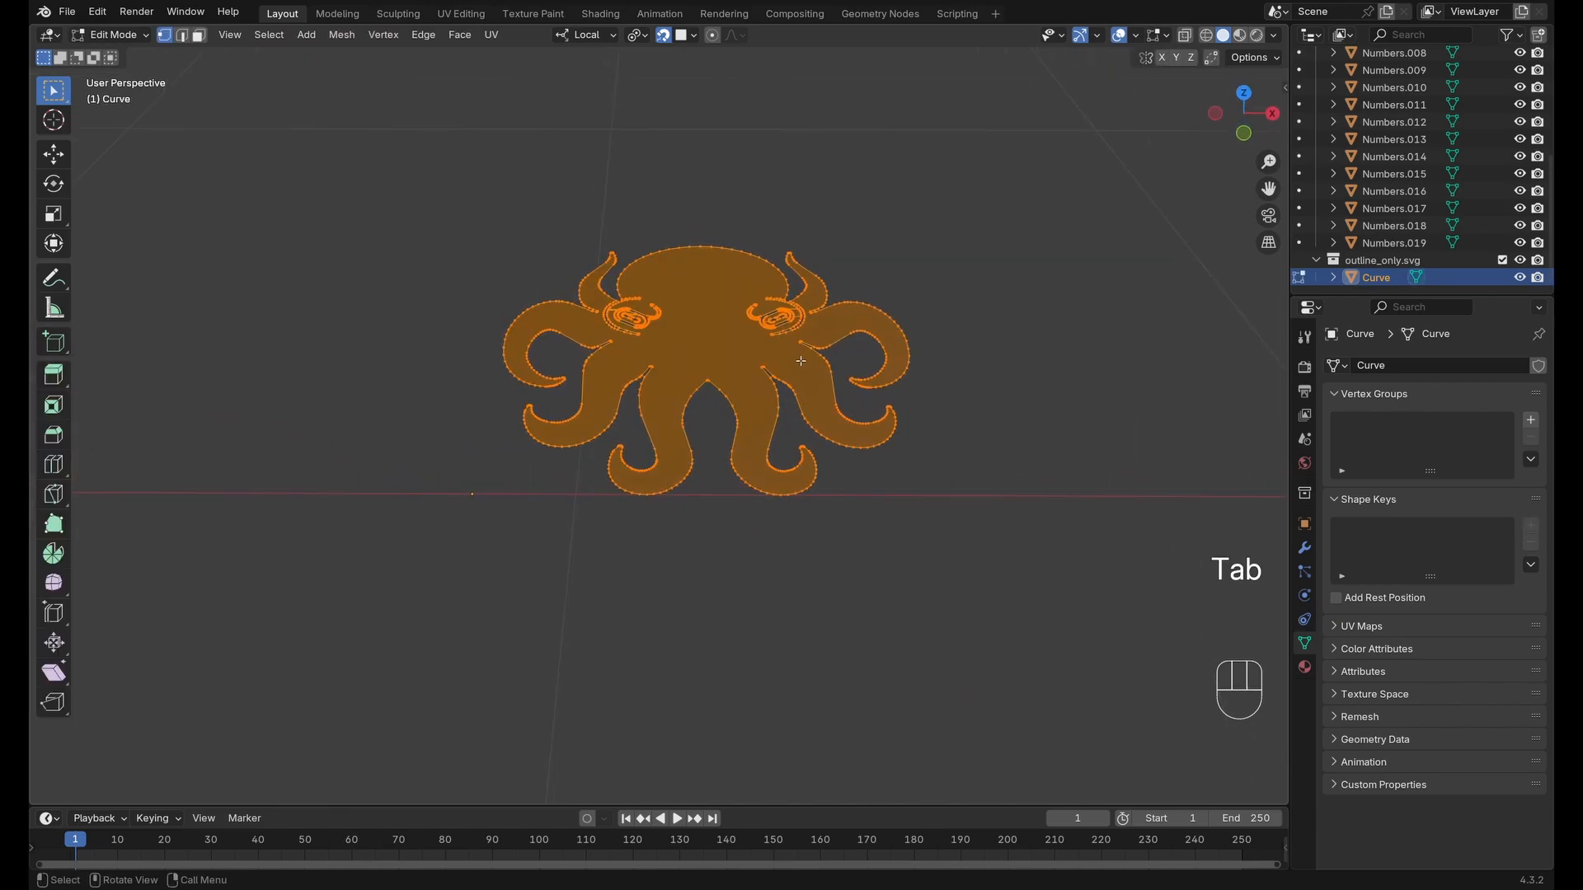
pyautogui.scroll(-2, 862, 416)
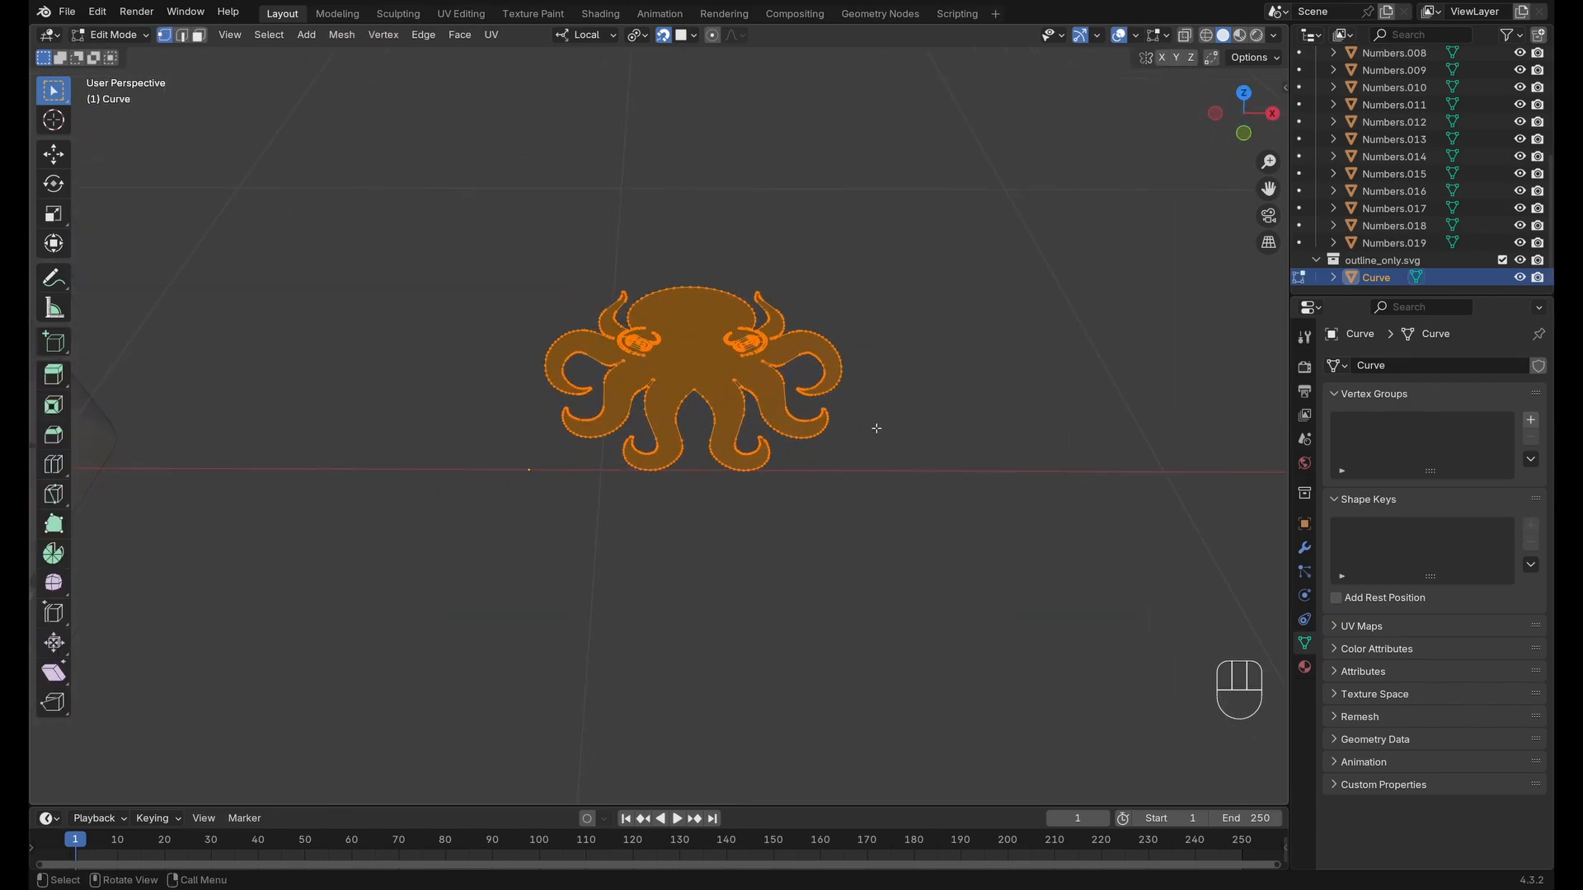
pyautogui.hotkey('alt', 'a')
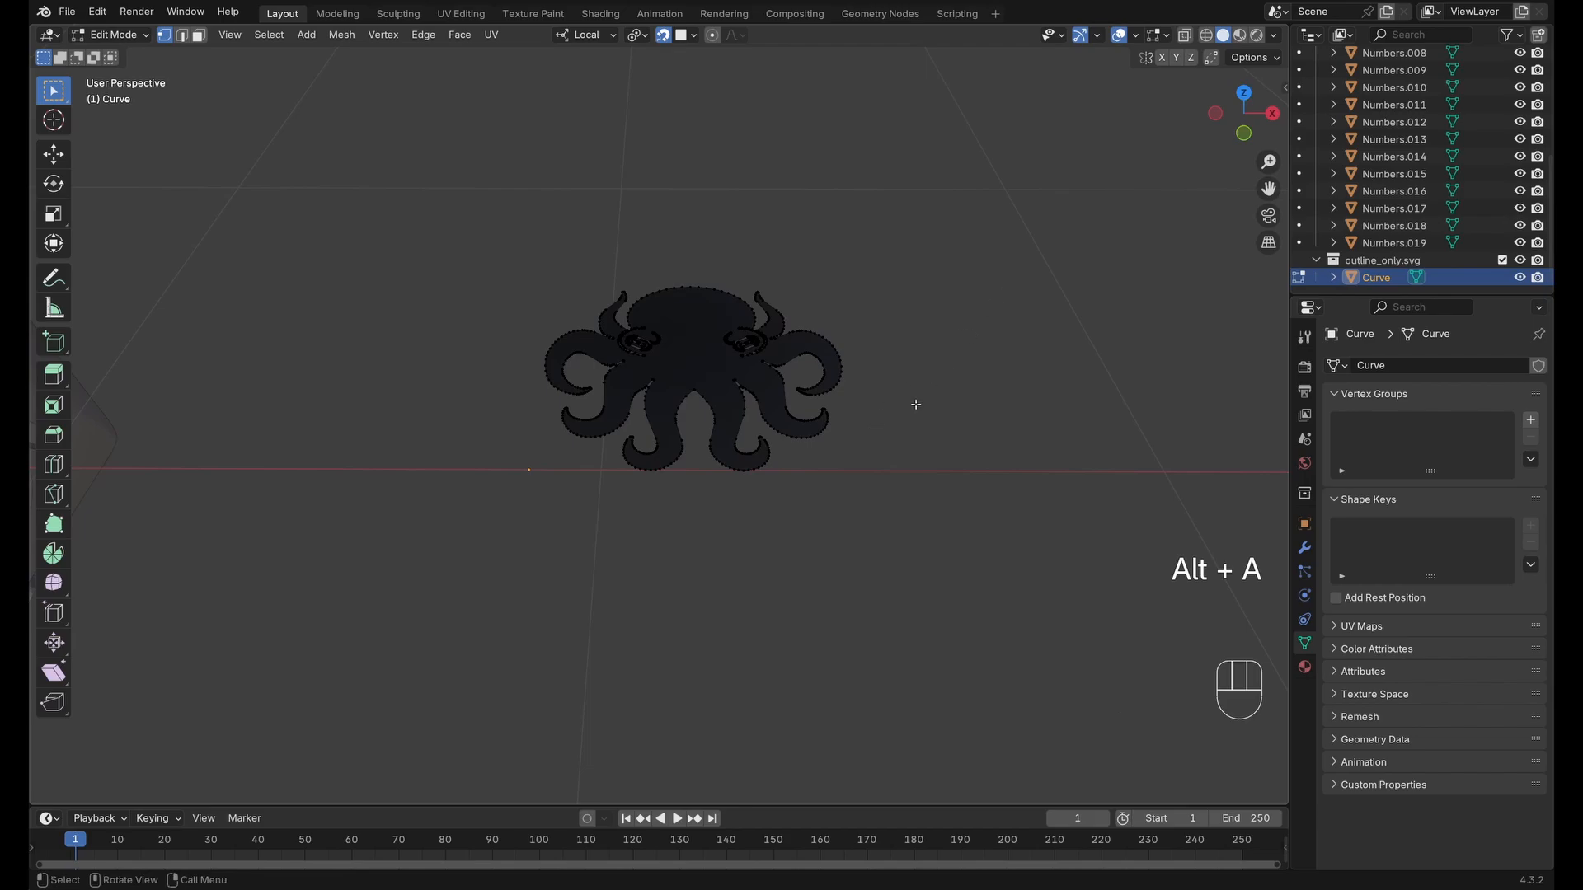
pyautogui.press('a')
pyautogui.moveTo(913, 404); pyautogui.dragTo(911, 394, button='middle')
pyautogui.press('e')
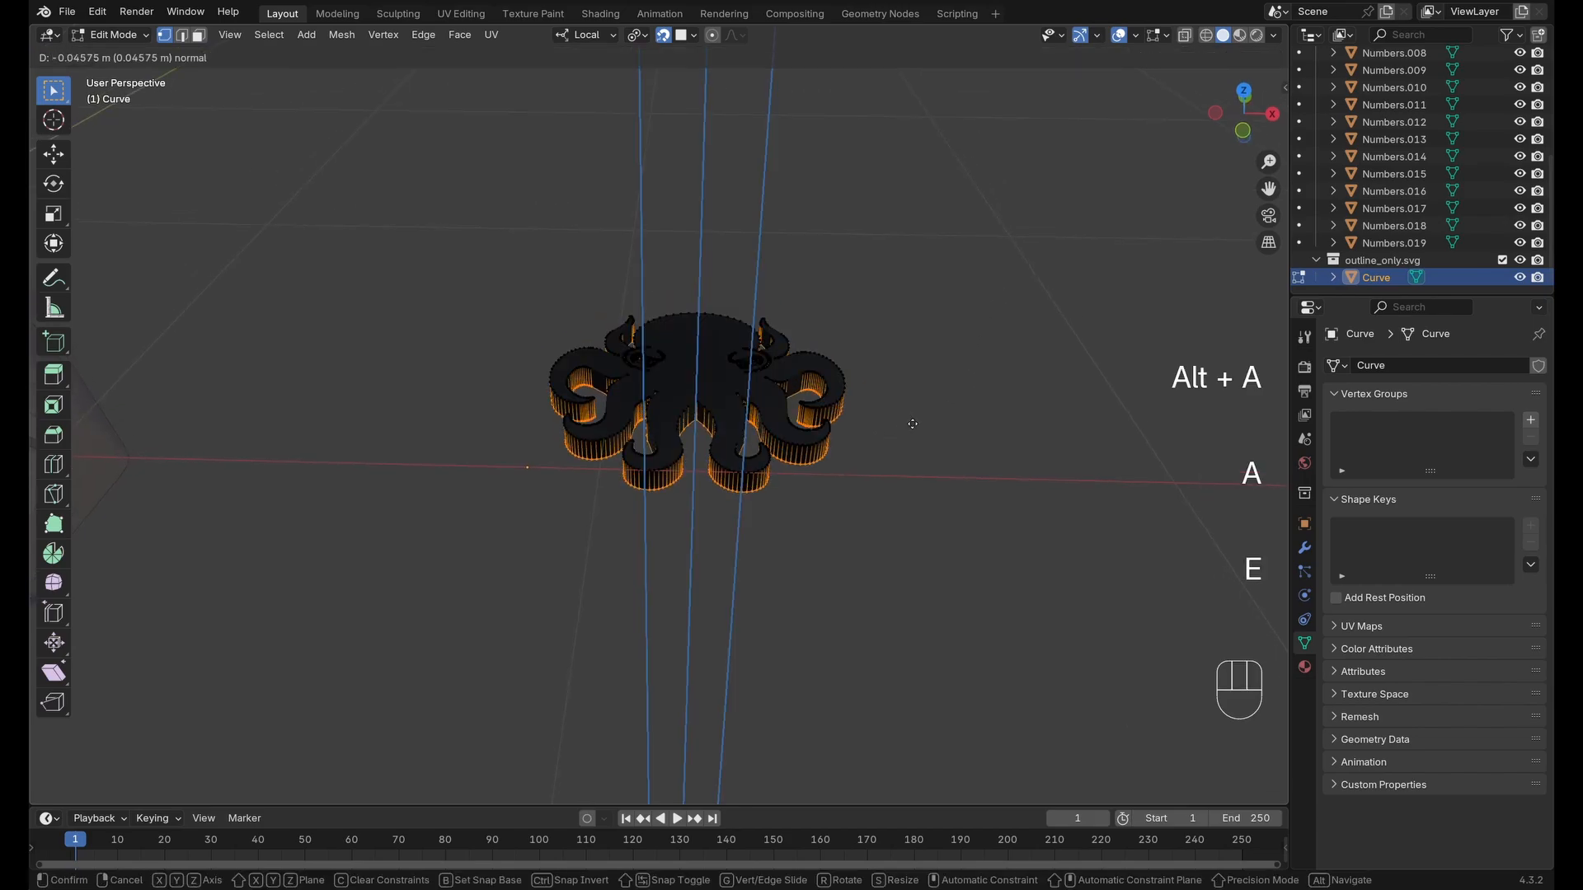
pyautogui.click(917, 441)
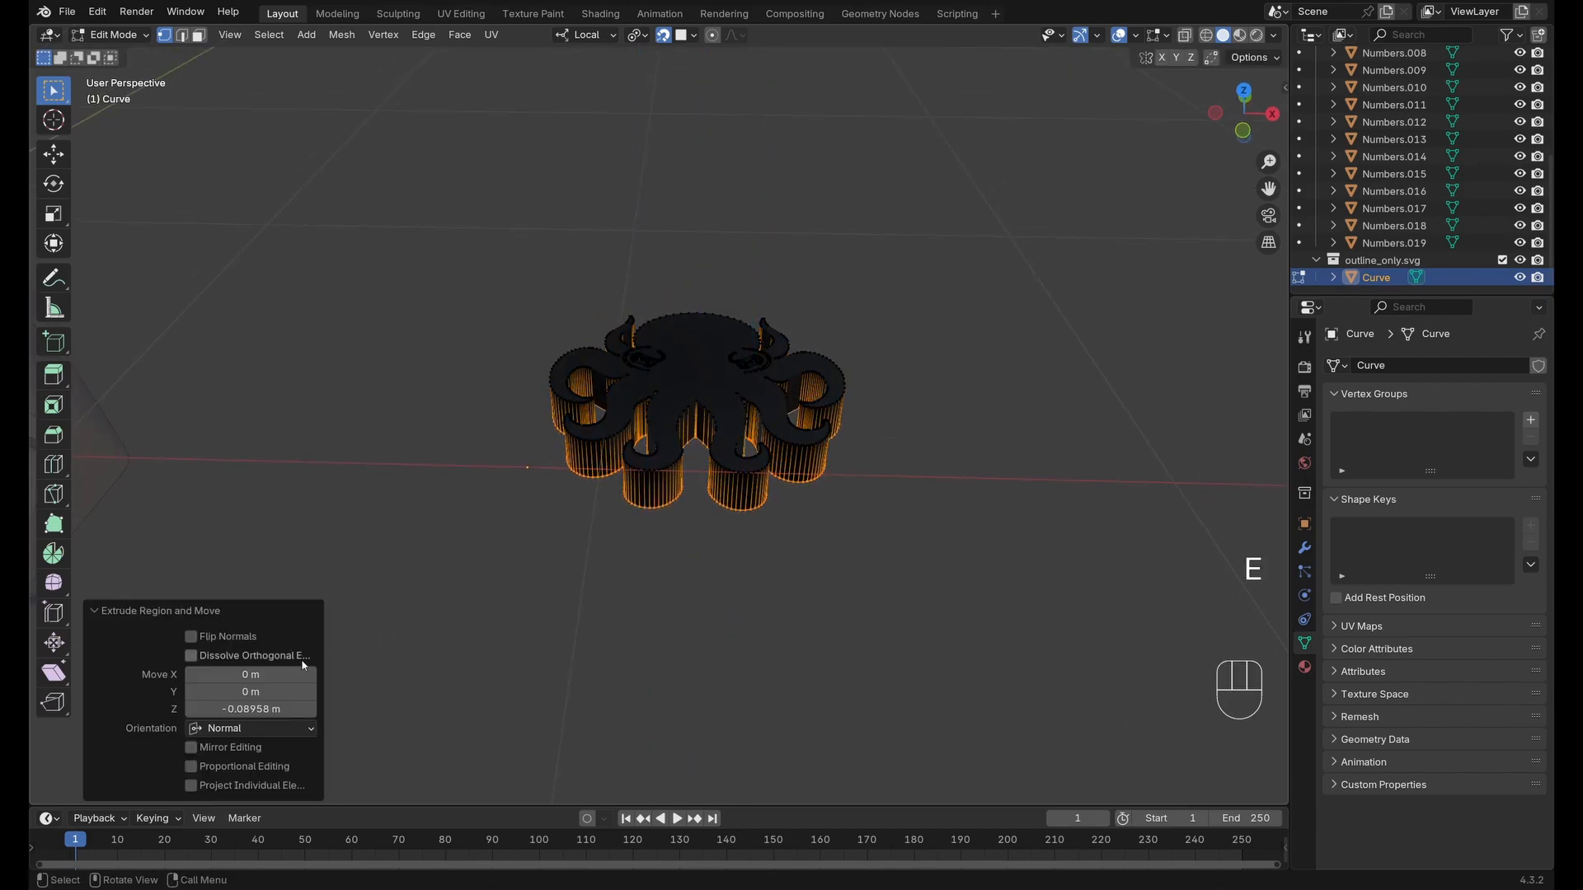
pyautogui.click(285, 709)
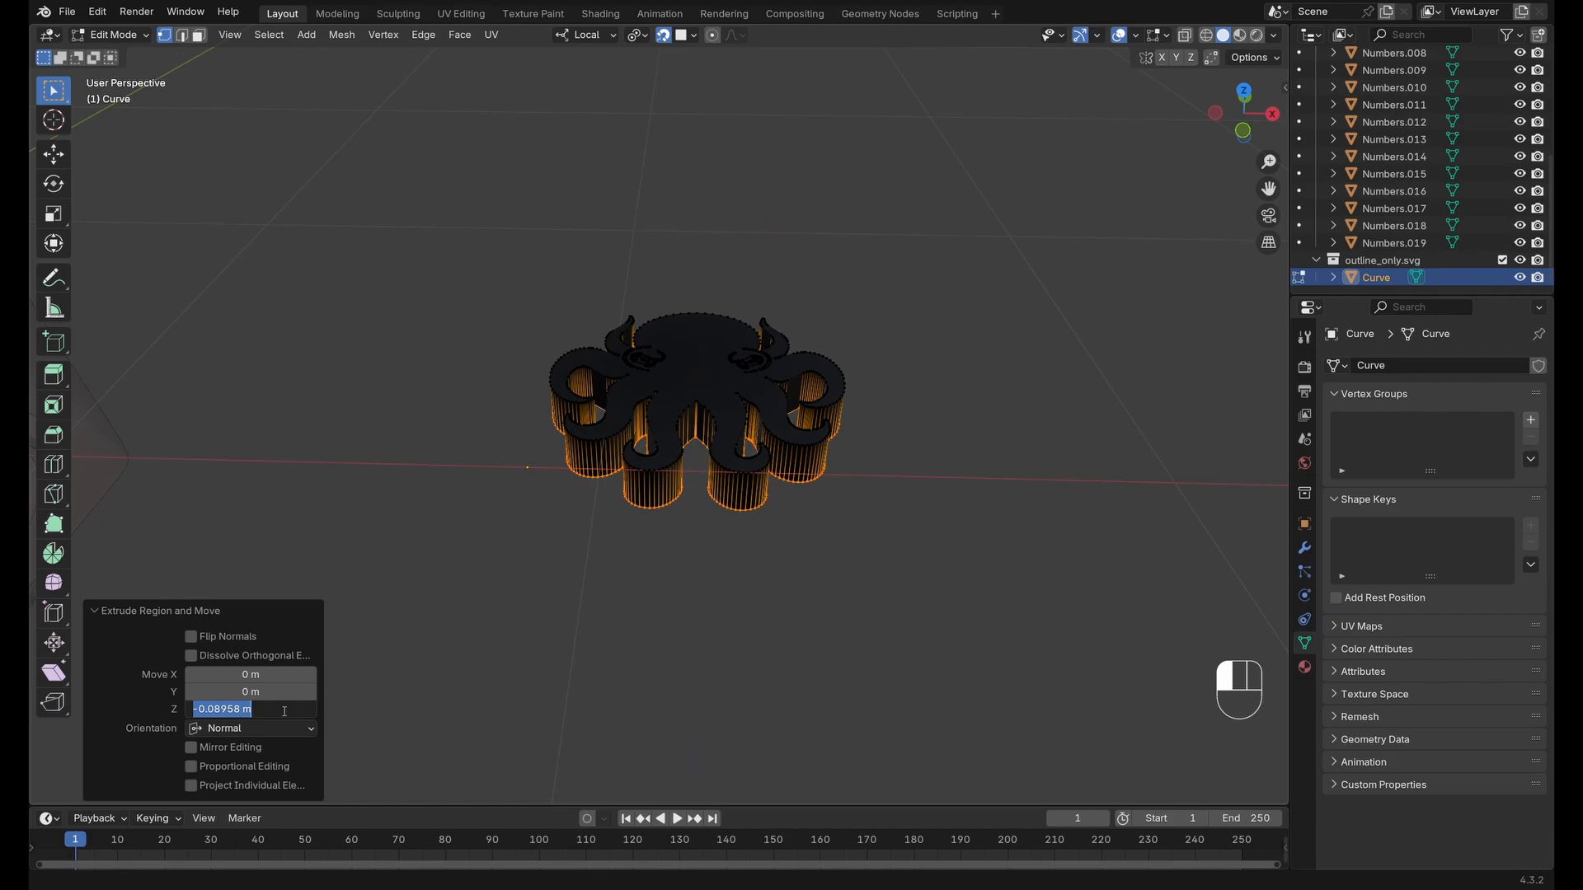
pyautogui.write('-.1')
pyautogui.press('Return')
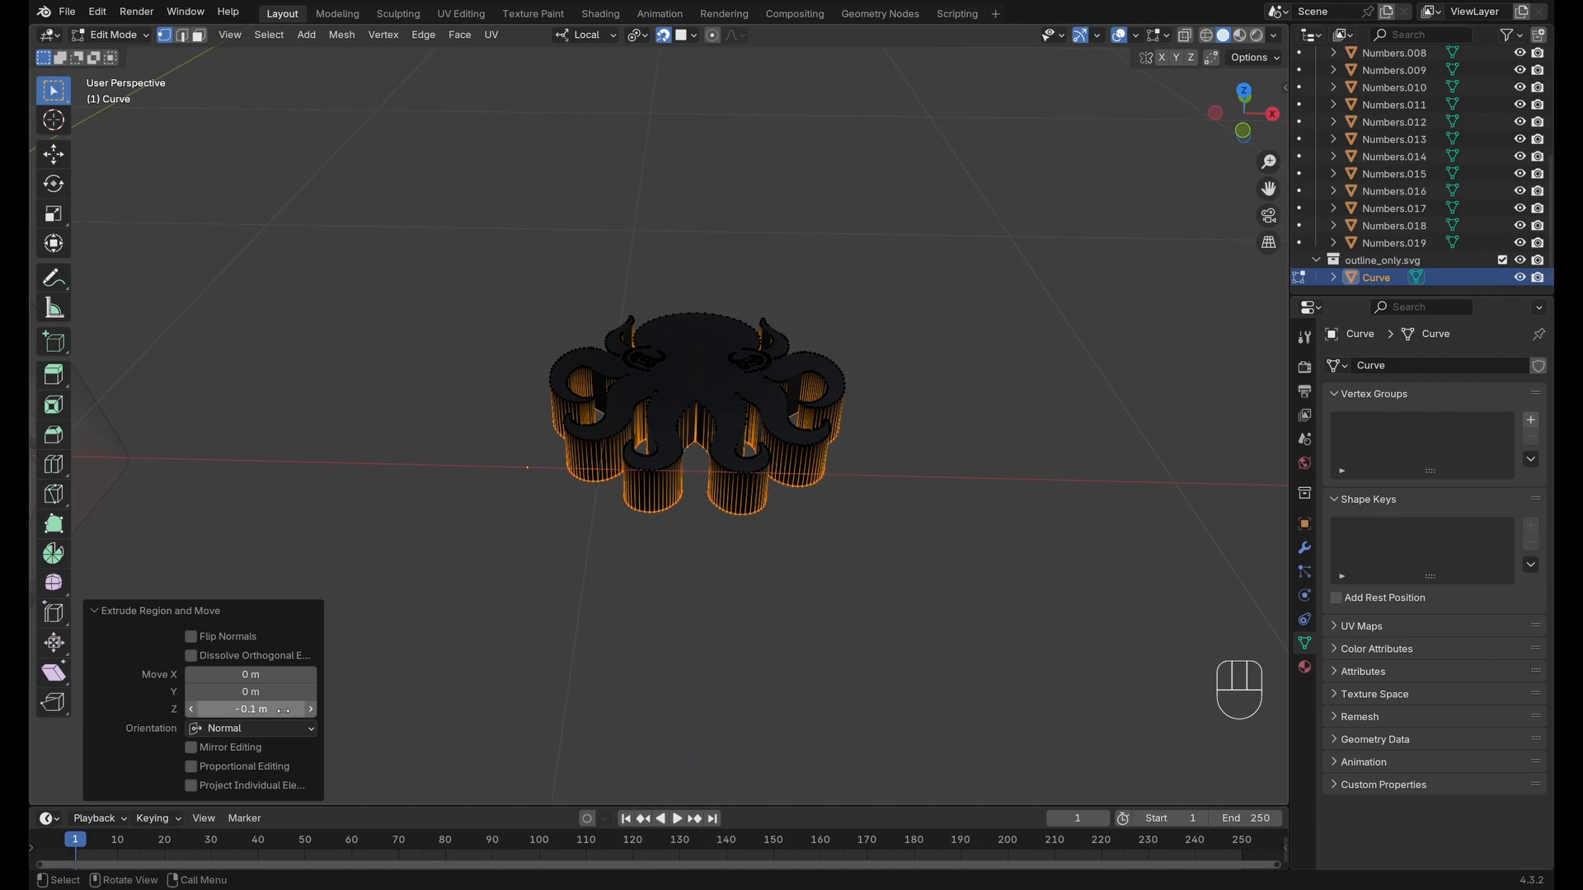
pyautogui.moveTo(796, 373); pyautogui.dragTo(792, 371, button='middle')
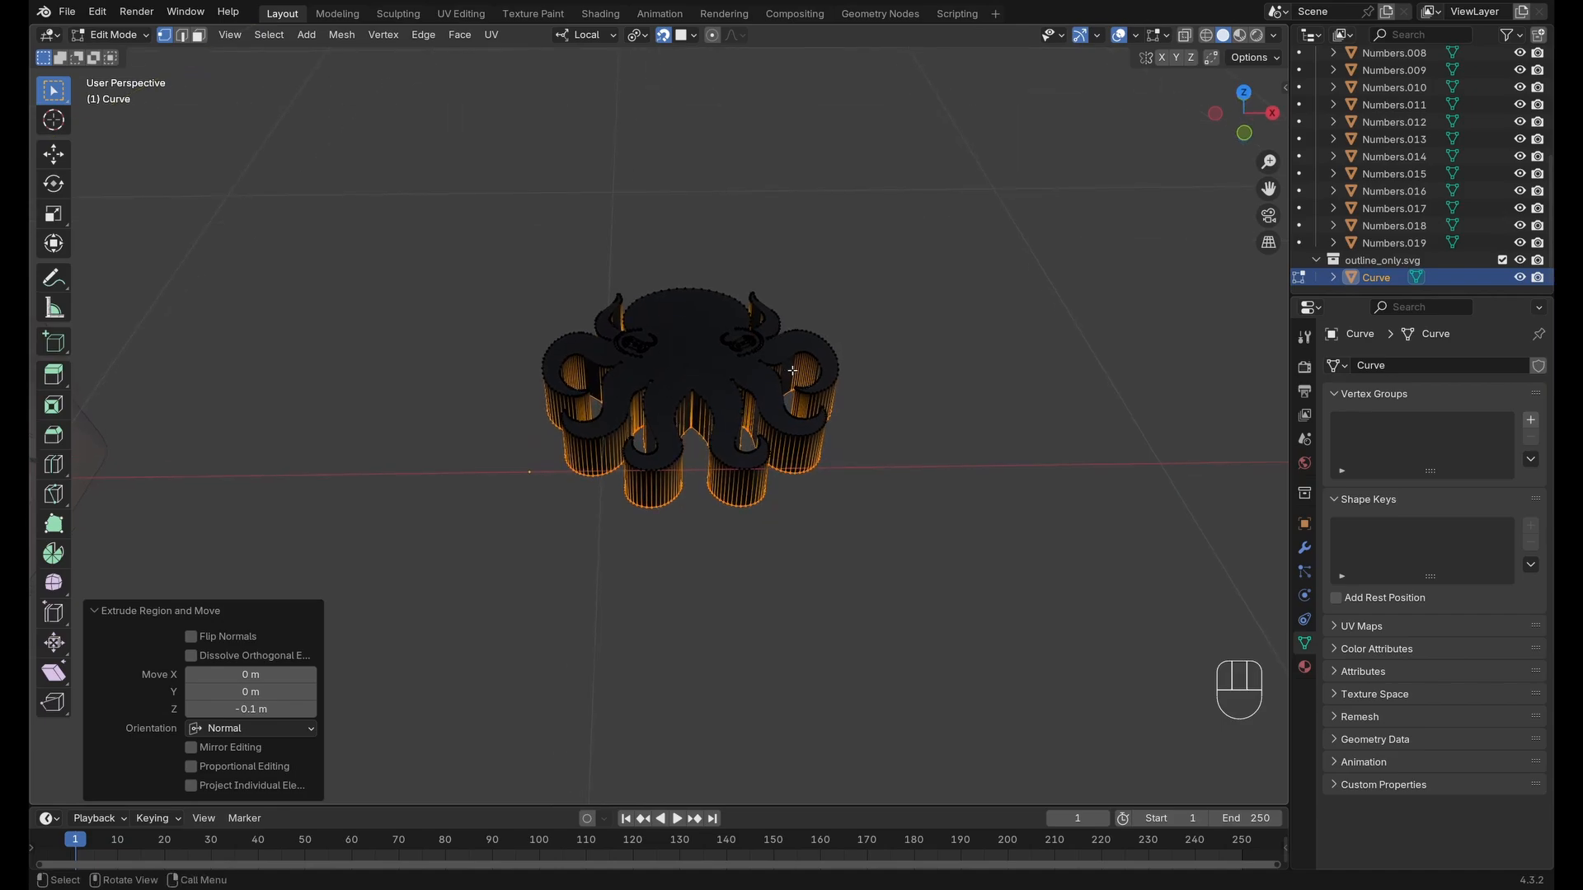
pyautogui.press('Tab')
# Set the octopus's origin to its geometry.
pyautogui.moveTo(929, 409); pyautogui.dragTo(874, 383, button='middle')
pyautogui.scroll(2, 879, 394)
pyautogui.scroll(2, 874, 384)
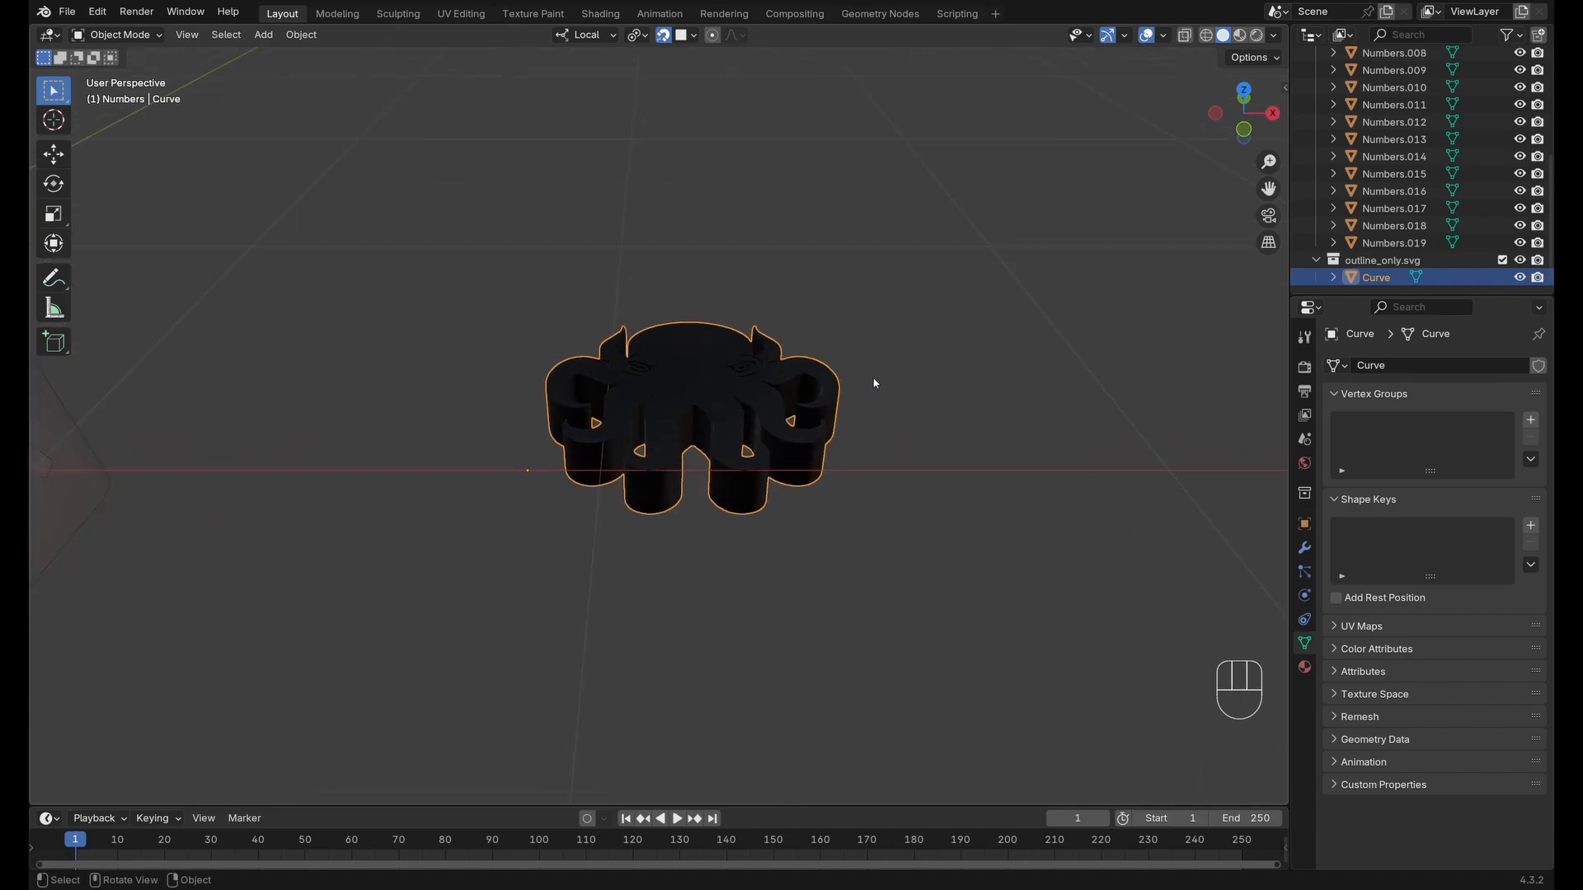
pyautogui.click(301, 34)
pyautogui.moveTo(340, 56)
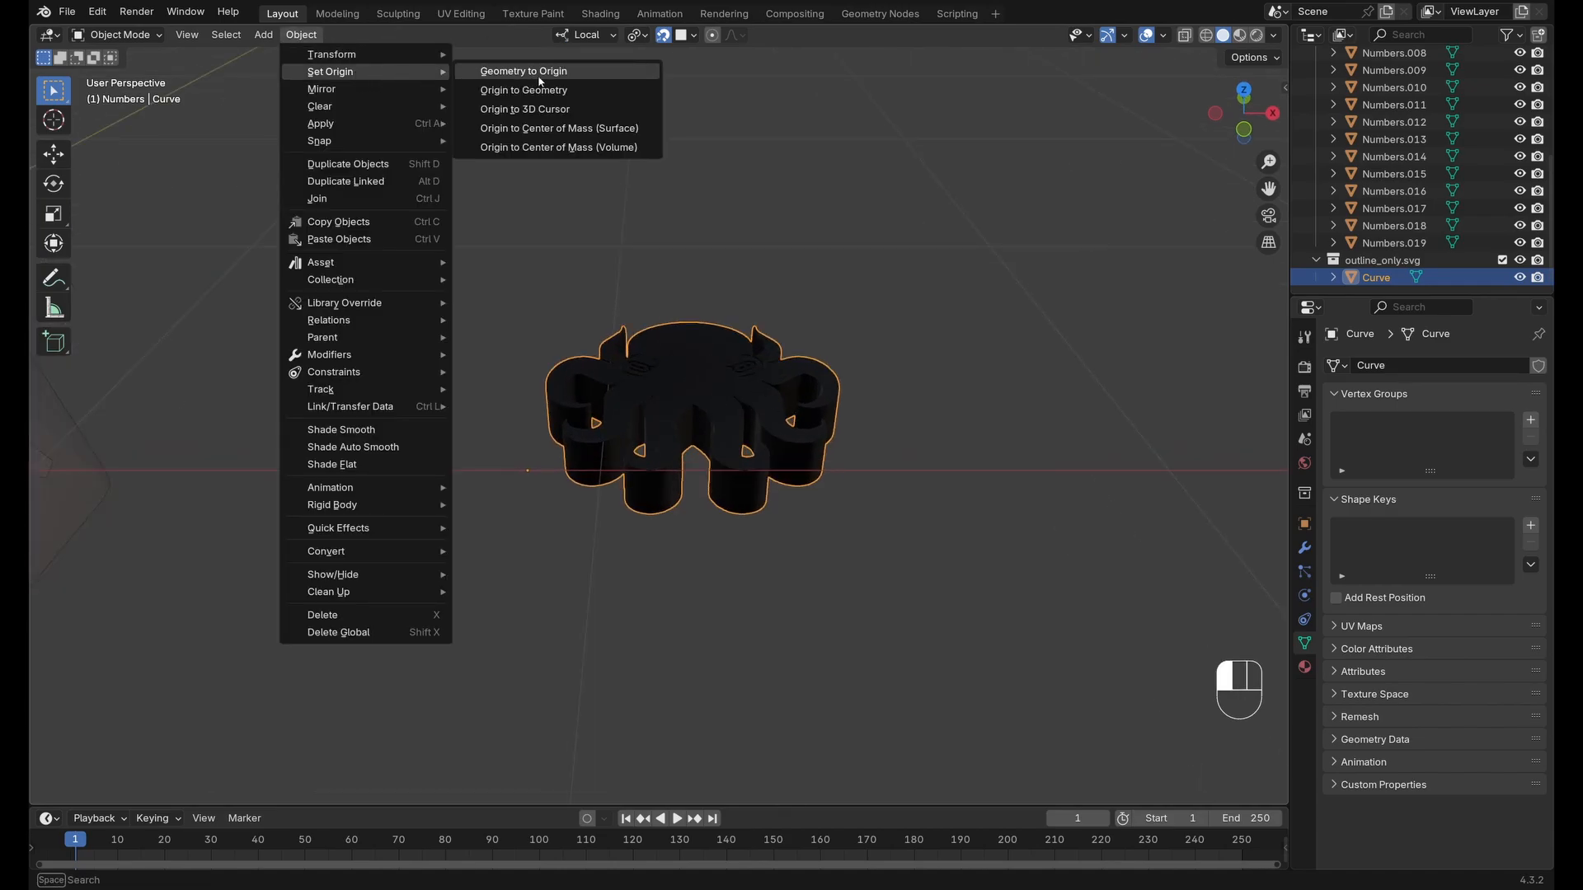
pyautogui.click(545, 90)
# Move the octopus onto the die's empty face between the 8, 2 and 14, snapping it to the surface.
pyautogui.scroll(-3, 686, 382)
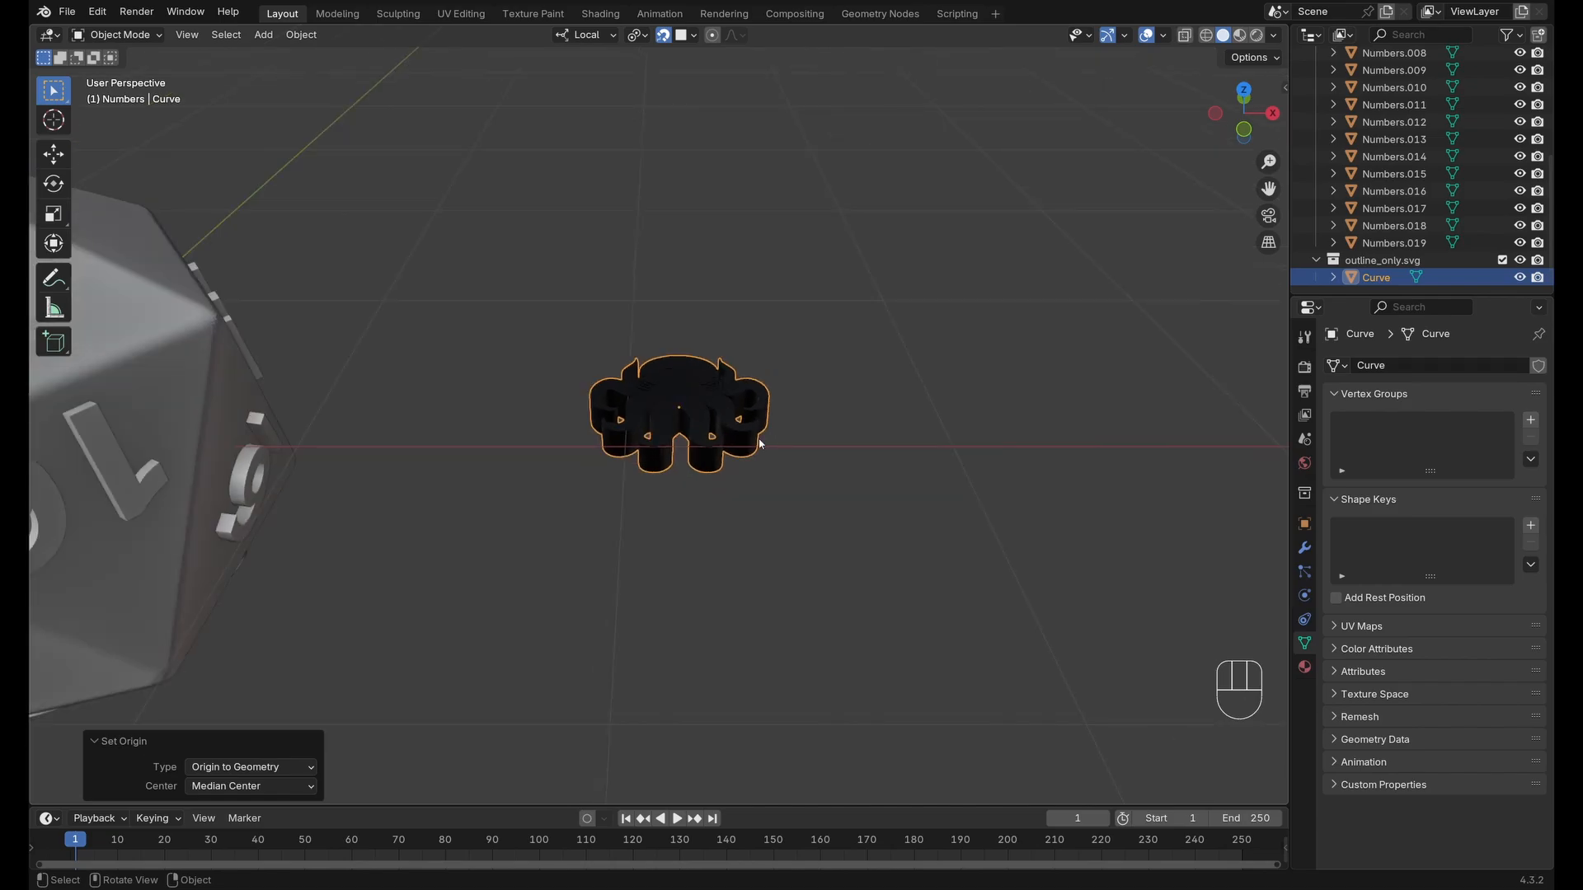
pyautogui.moveTo(686, 383); pyautogui.dragTo(736, 485, button='middle')
pyautogui.keyDown('shift'); pyautogui.moveTo(577, 368); pyautogui.dragTo(746, 446, button='middle'); pyautogui.keyUp('shift')
pyautogui.scroll(-1, 806, 403)
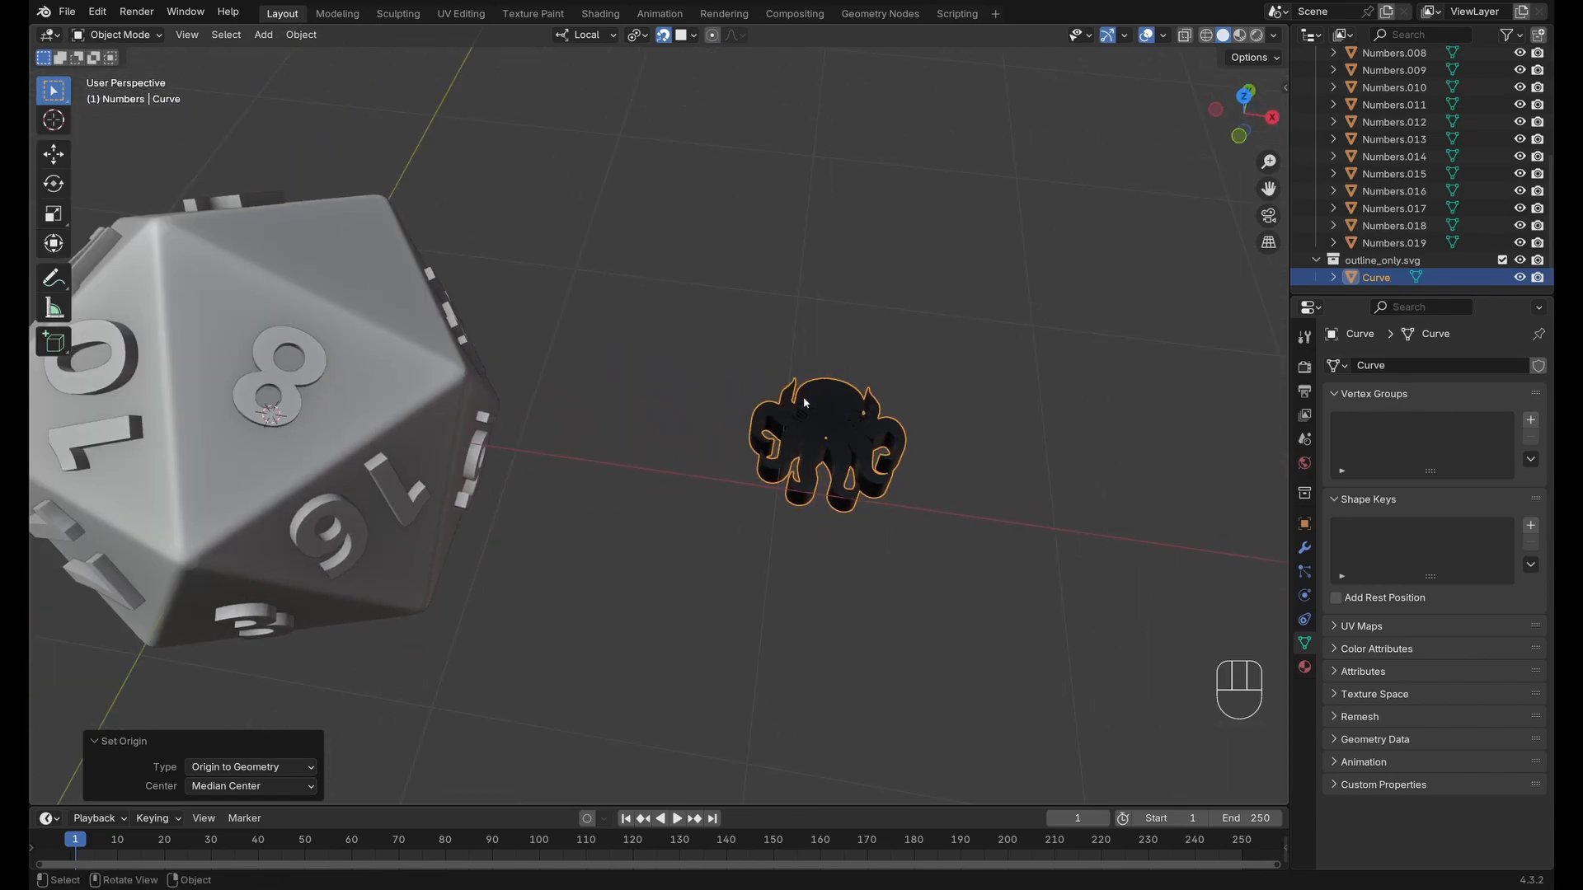
pyautogui.moveTo(805, 403); pyautogui.dragTo(709, 387, button='middle')
pyautogui.press('g')
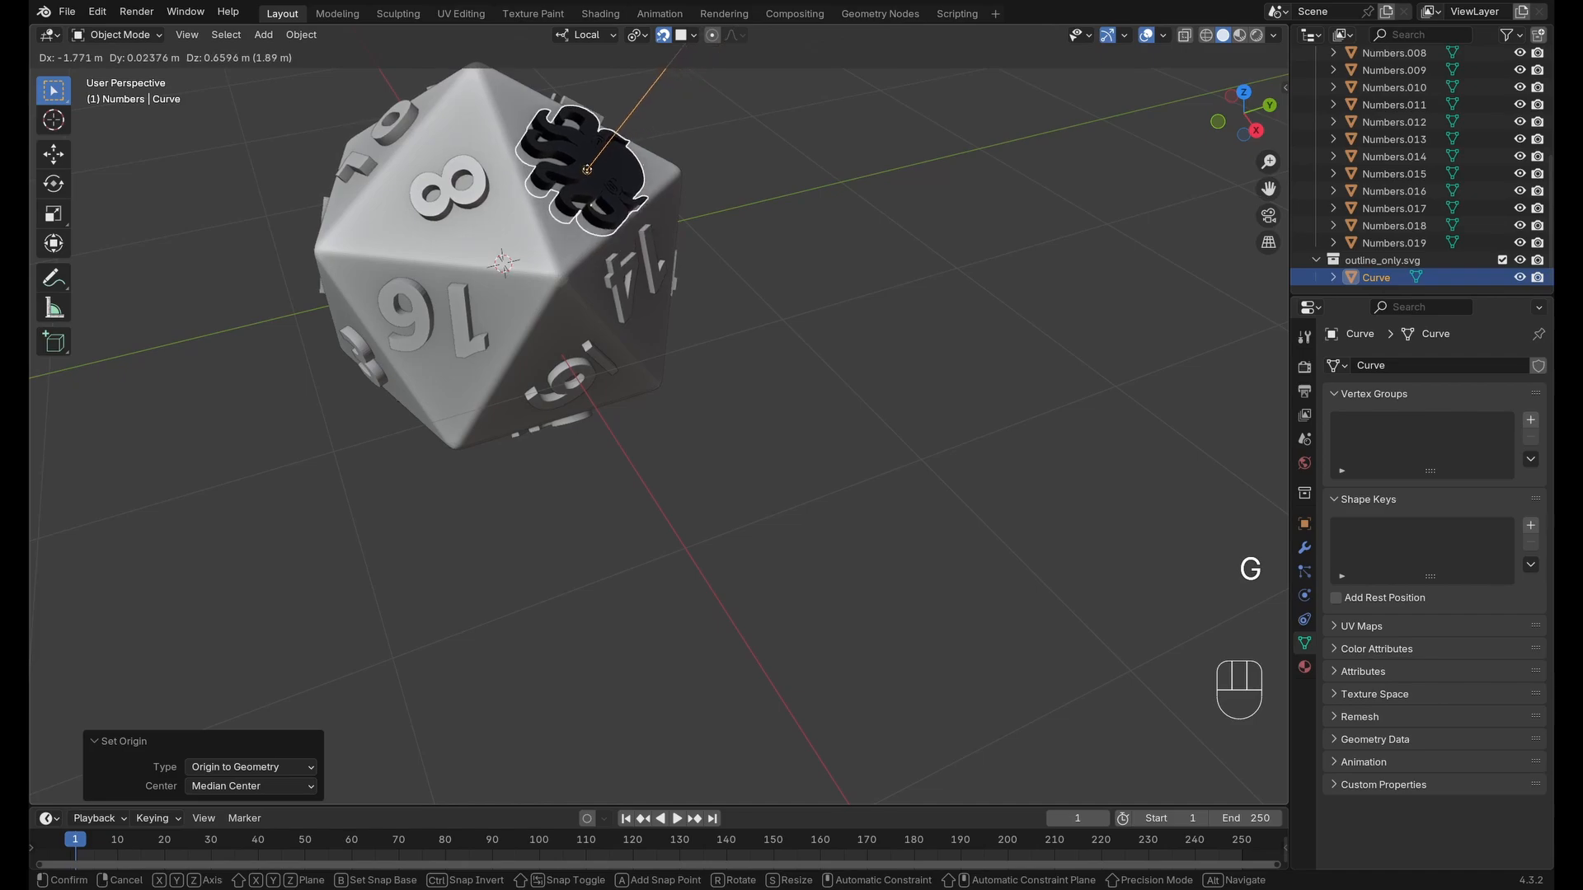
pyautogui.click(760, 232)
# Rotate the octopus 6.05° about its local Z axis to align it with the die face.
pyautogui.moveTo(759, 232); pyautogui.dragTo(754, 326, button='middle')
pyautogui.scroll(3, 751, 317)
pyautogui.press('KP_Decimal')
pyautogui.scroll(-4, 711, 227)
pyautogui.press('r')
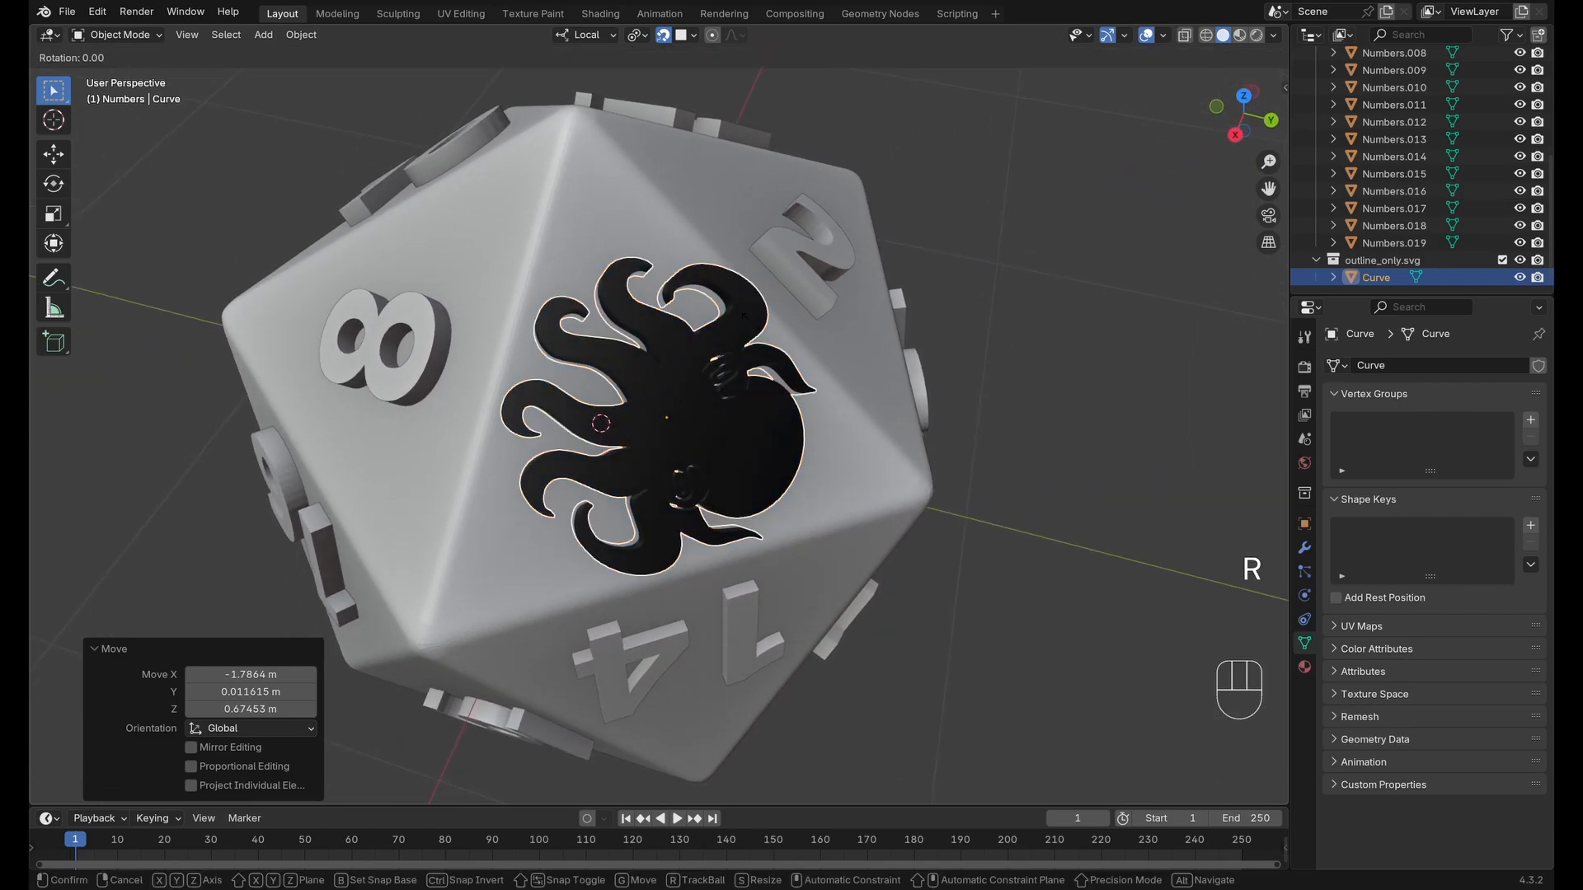
pyautogui.press('z')
pyautogui.press('z')
pyautogui.press('z')
pyautogui.press('z')
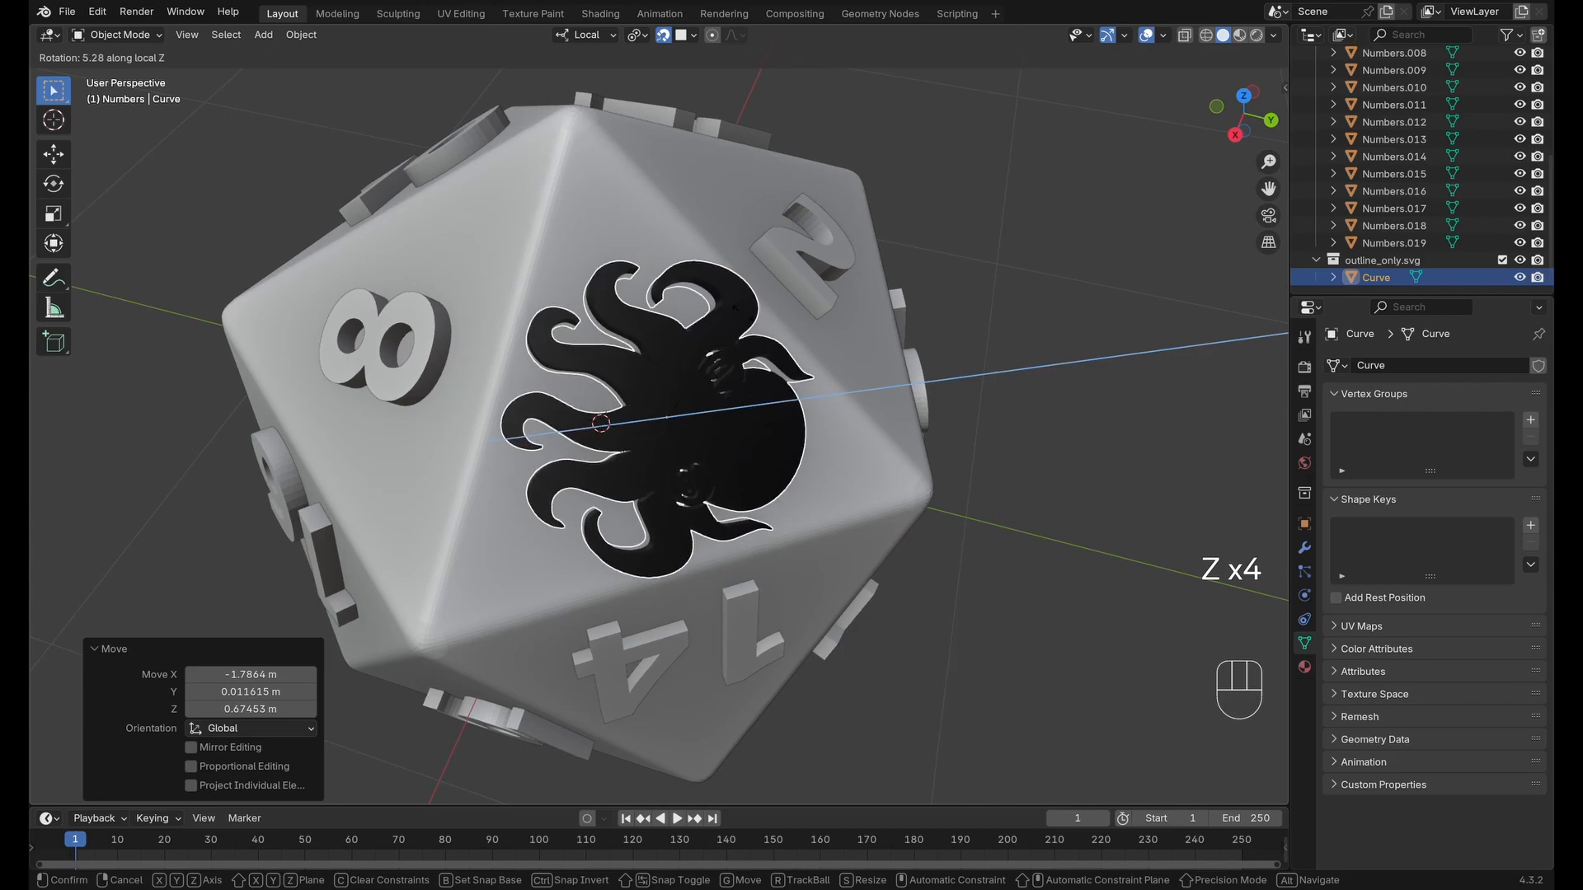
pyautogui.click(726, 315)
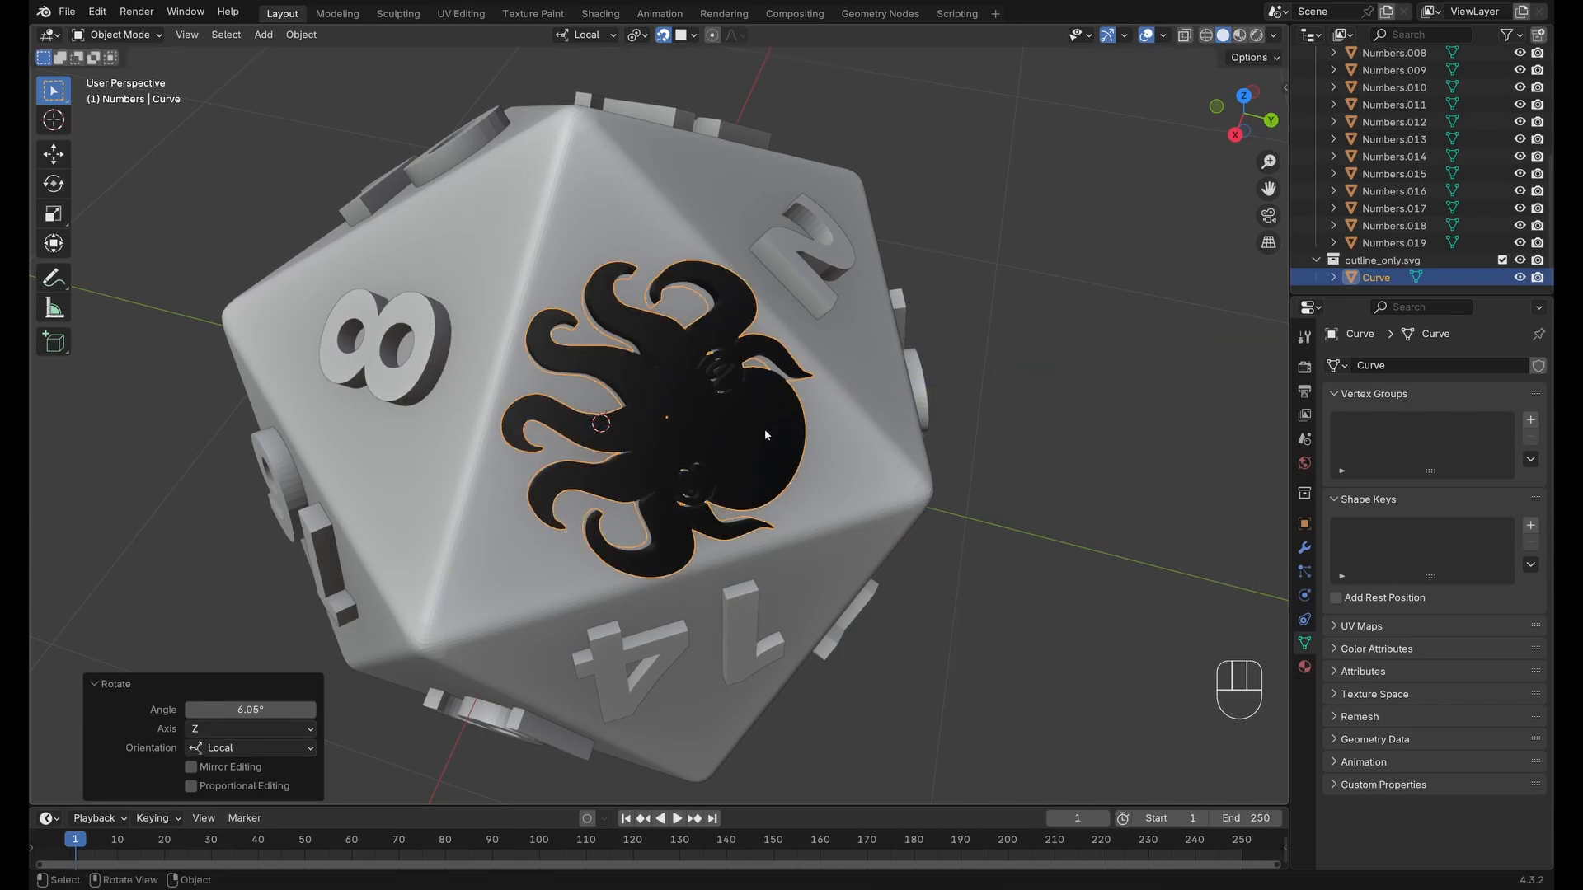
# Scale the octopus down uniformly by a factor of 0.824 and recentre it on its triangular face.
pyautogui.press('s')
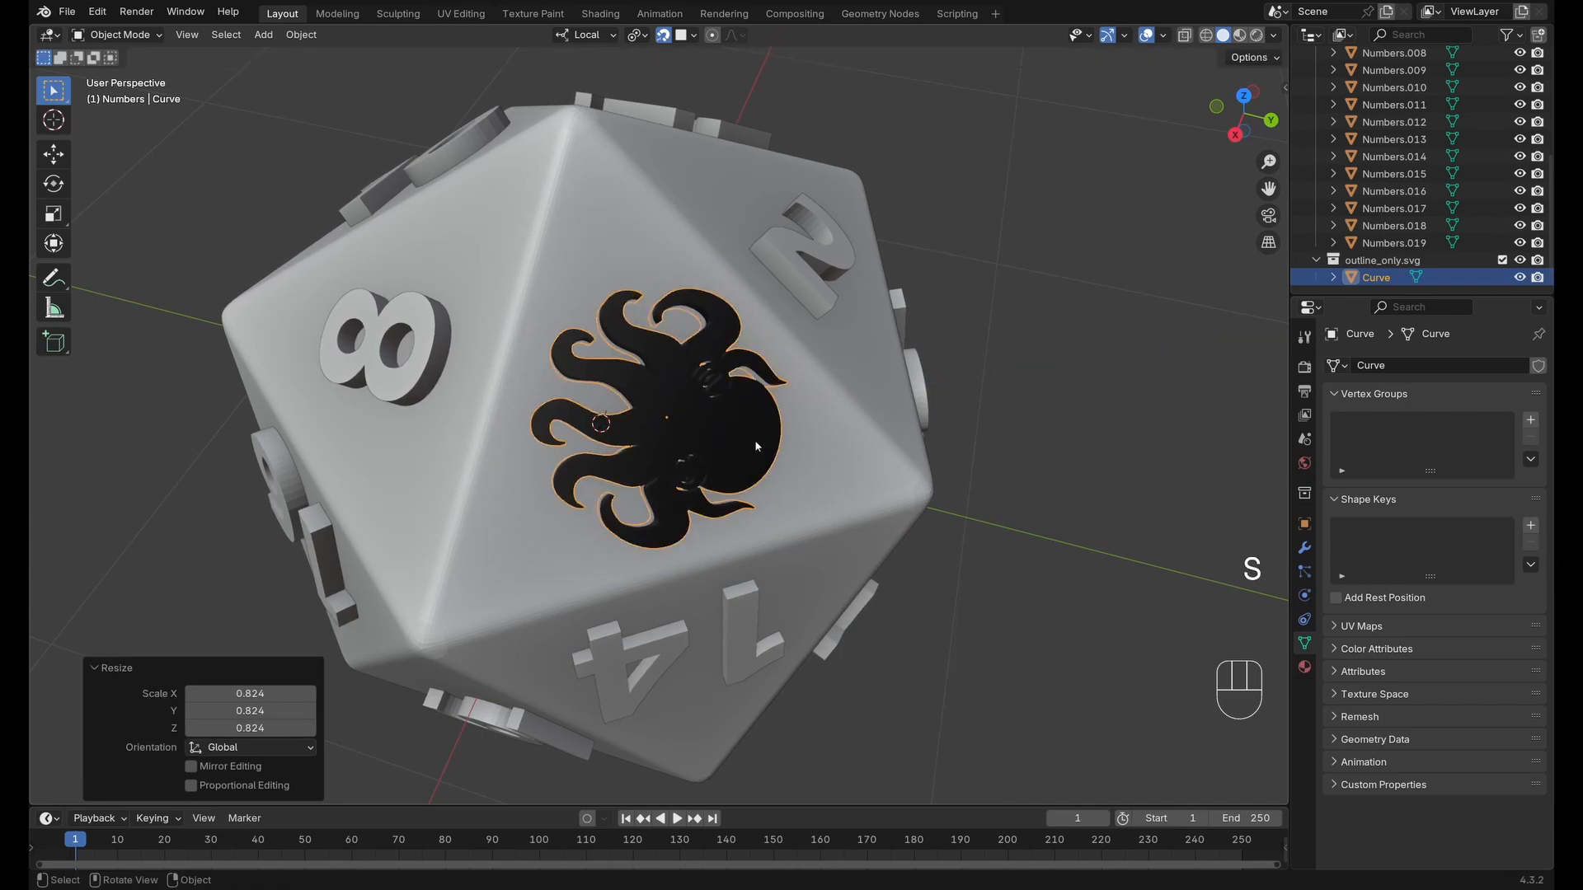
pyautogui.click(736, 449)
pyautogui.press('g')
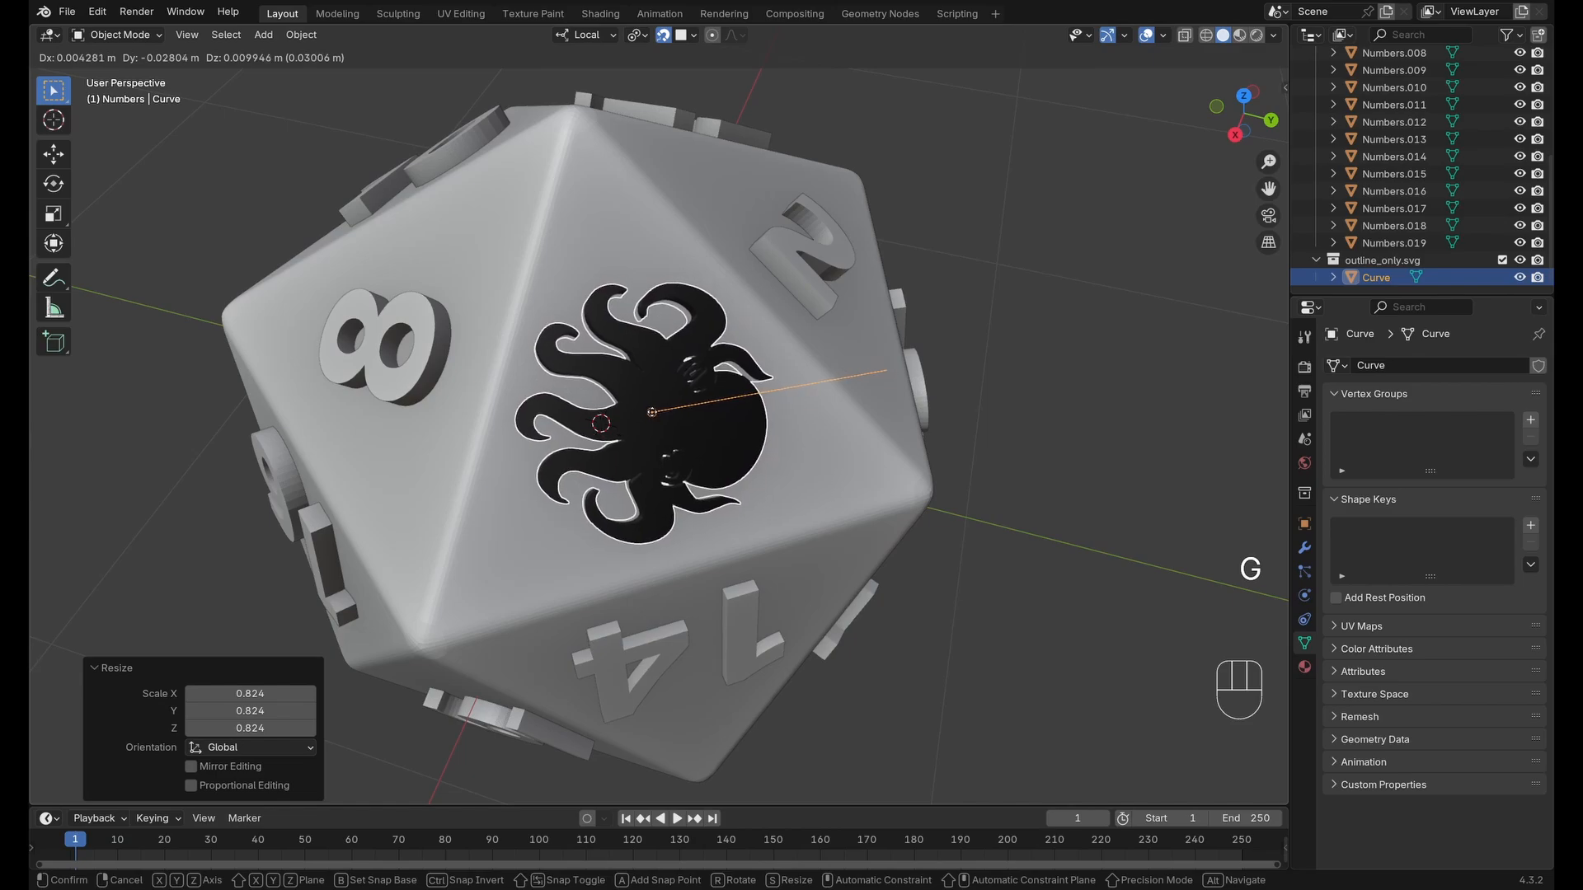
pyautogui.click(674, 409)
pyautogui.moveTo(674, 409); pyautogui.dragTo(1036, 276, button='middle')
pyautogui.click(813, 429)
pyautogui.press('Tab')
pyautogui.press('Tab')
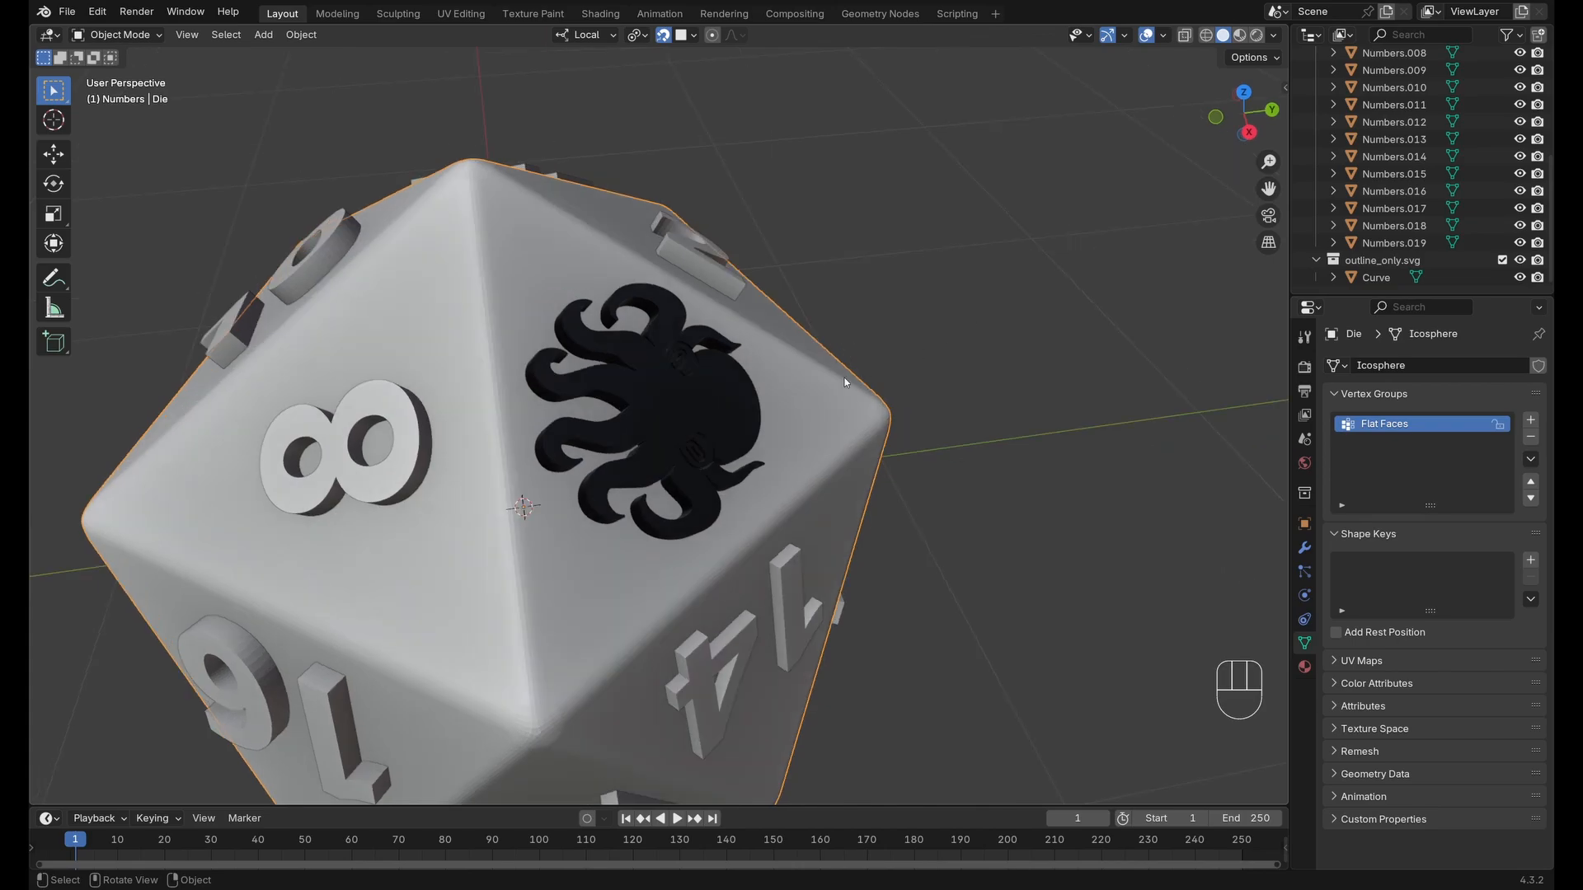
# Rename the octopus object as Octo.
pyautogui.click(667, 409)
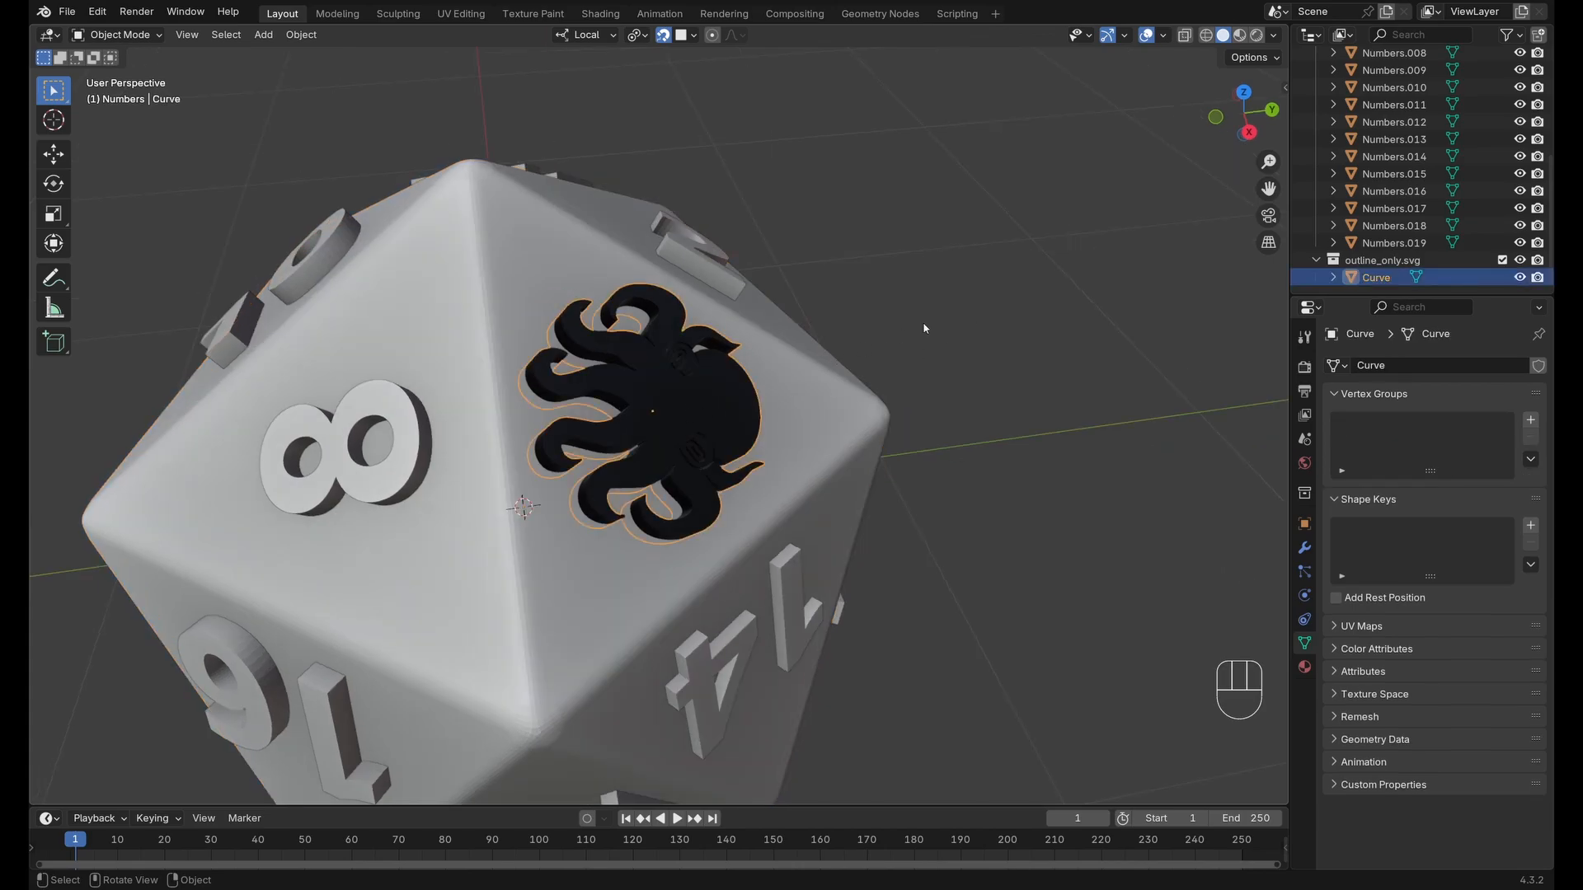
pyautogui.press('F2')
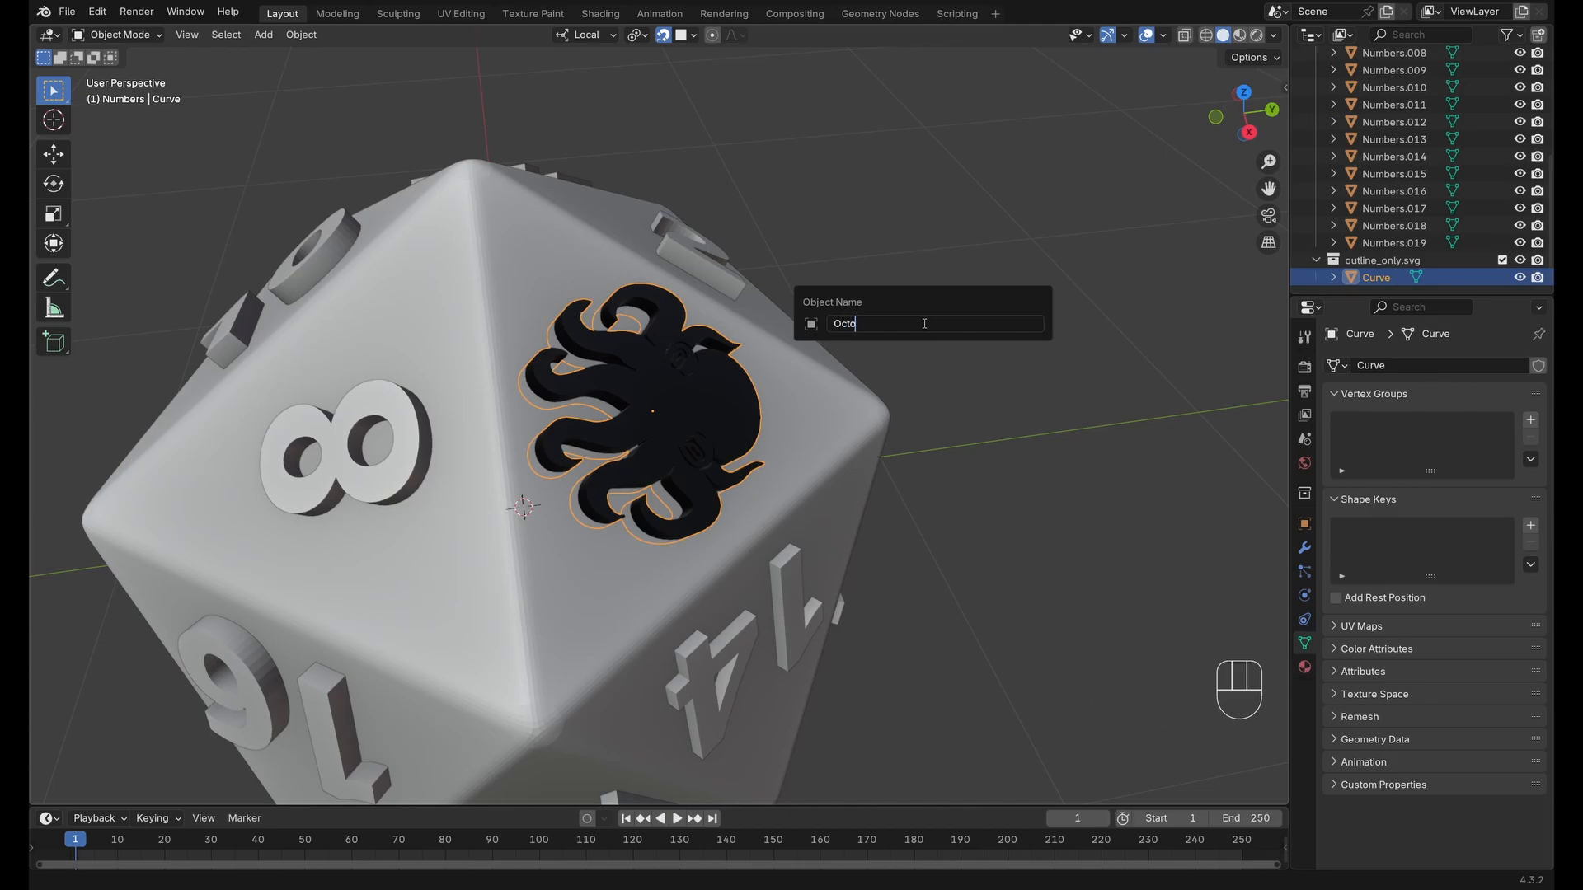
pyautogui.press('Return')
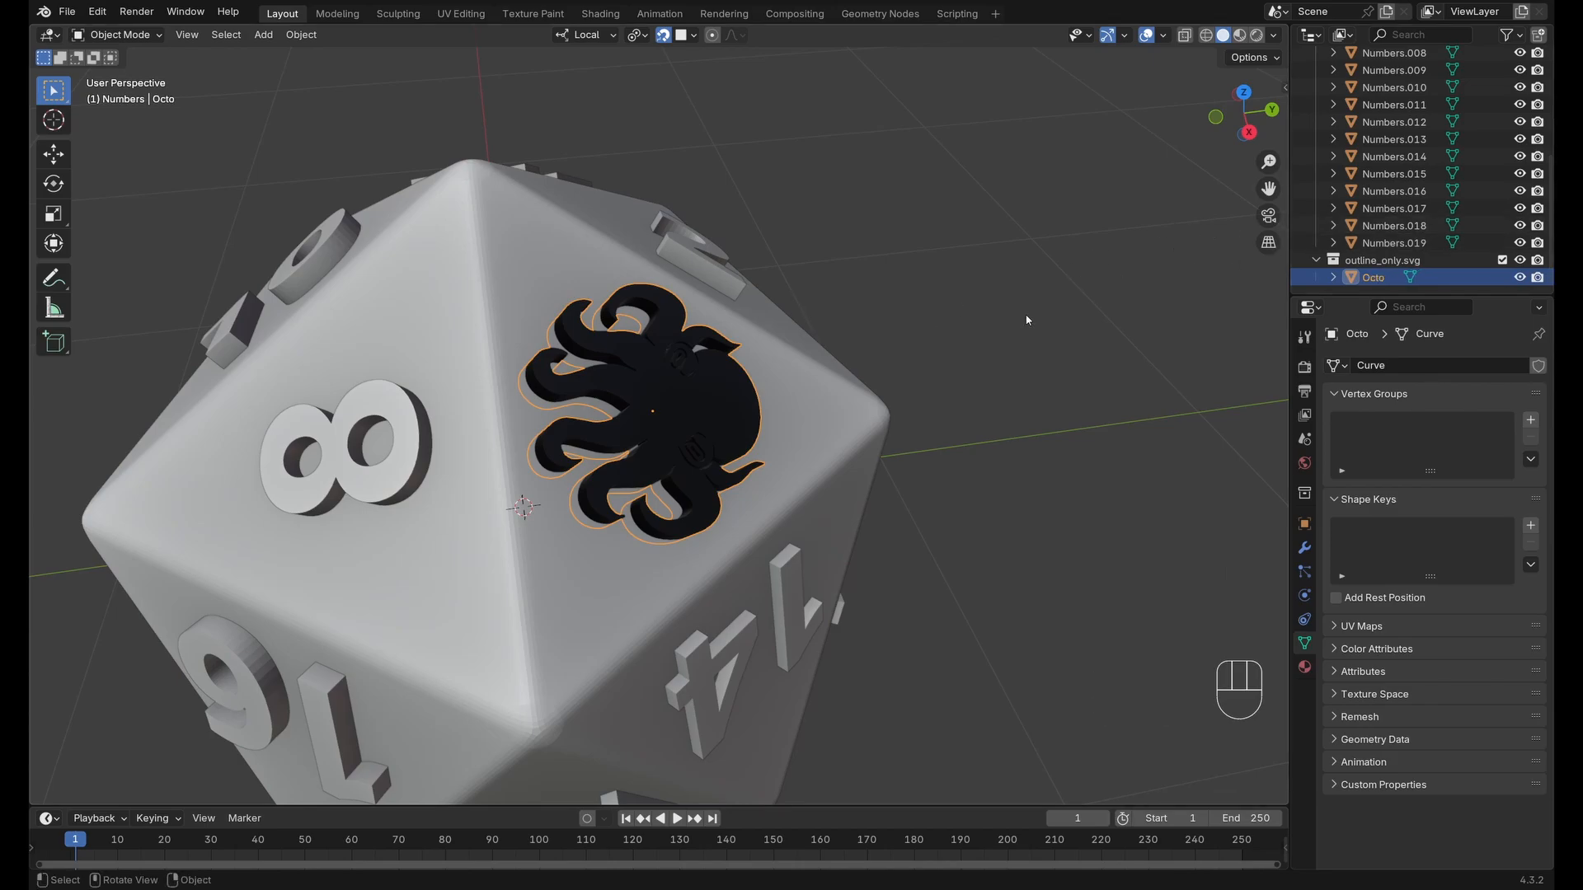
# Move the octopus into the Numbers collection and delete the emptied outline_only.svg collection.
pyautogui.press('m')
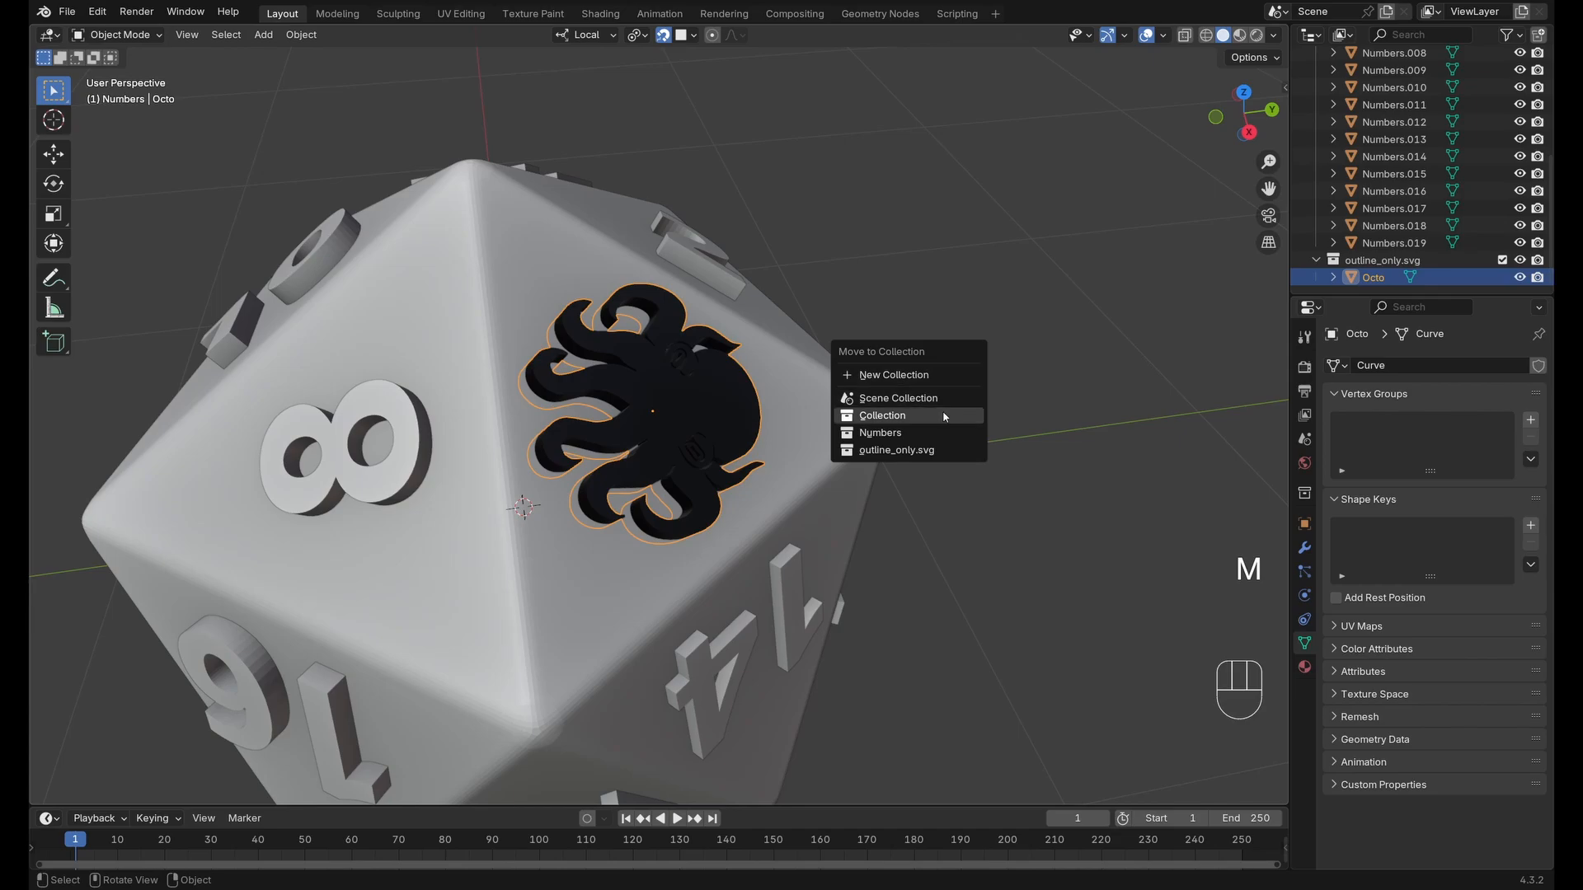
pyautogui.click(940, 433)
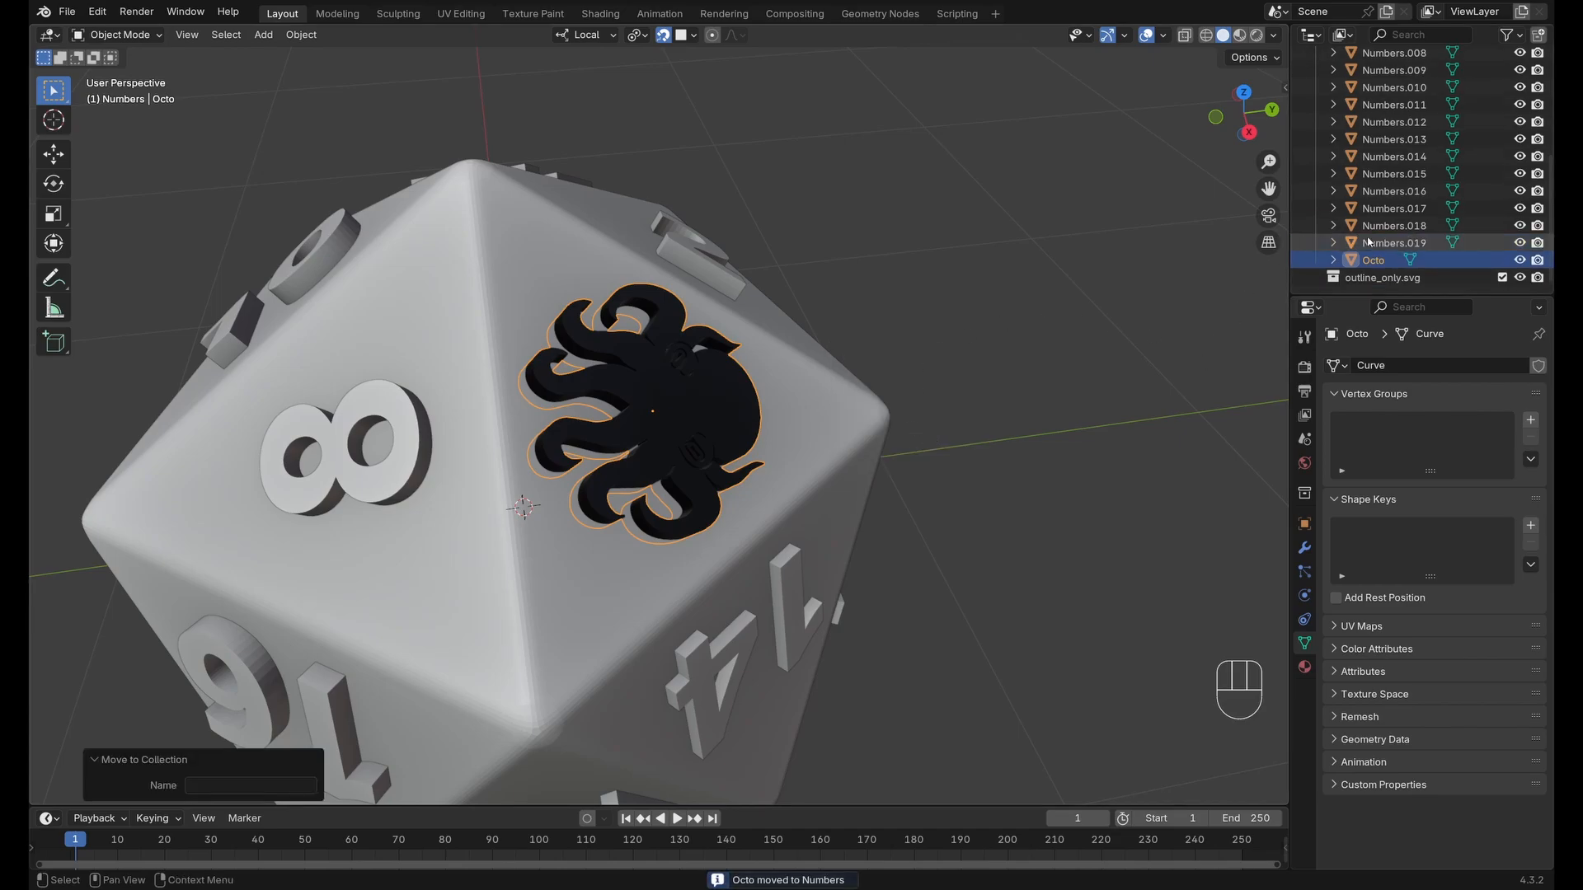
pyautogui.click(1384, 279)
pyautogui.press('x')
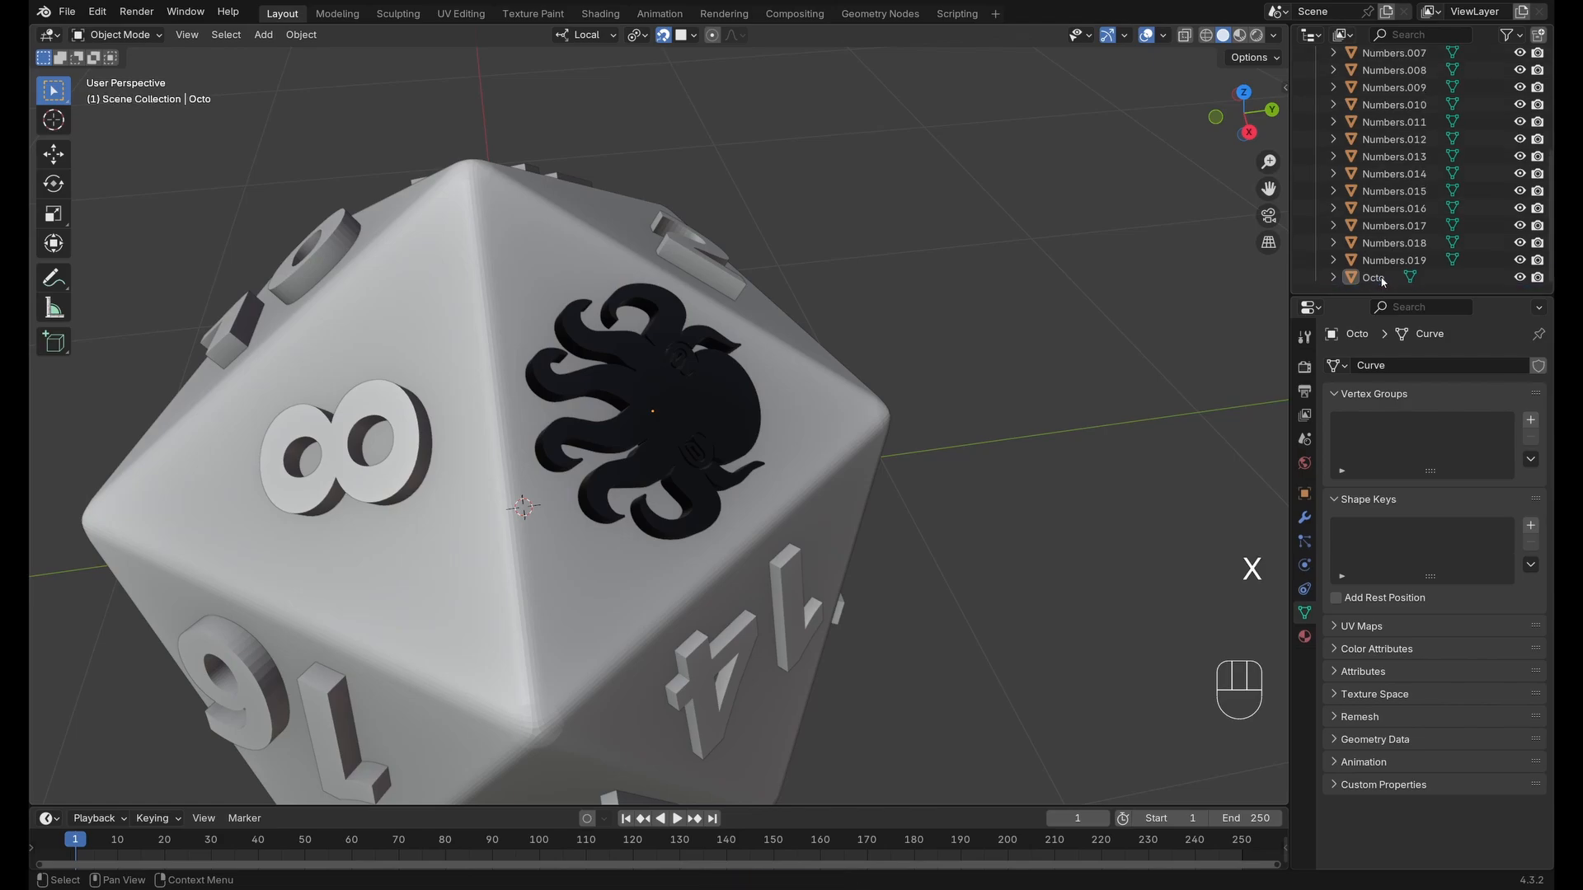
pyautogui.scroll(5, 1433, 227)
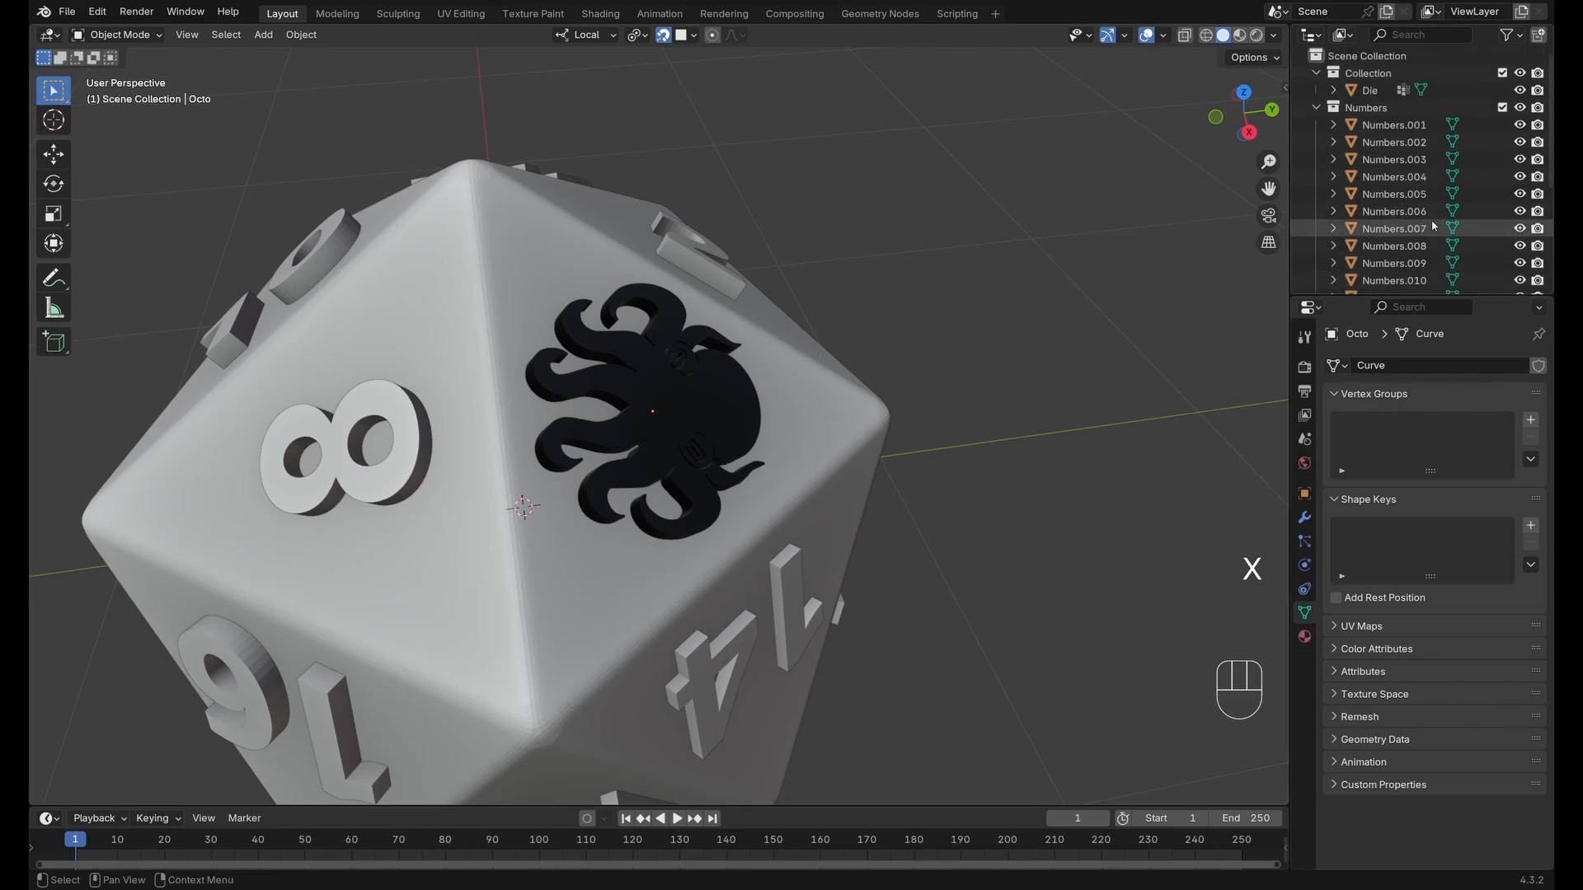
pyautogui.click(1387, 108)
pyautogui.rightClick(1385, 114)
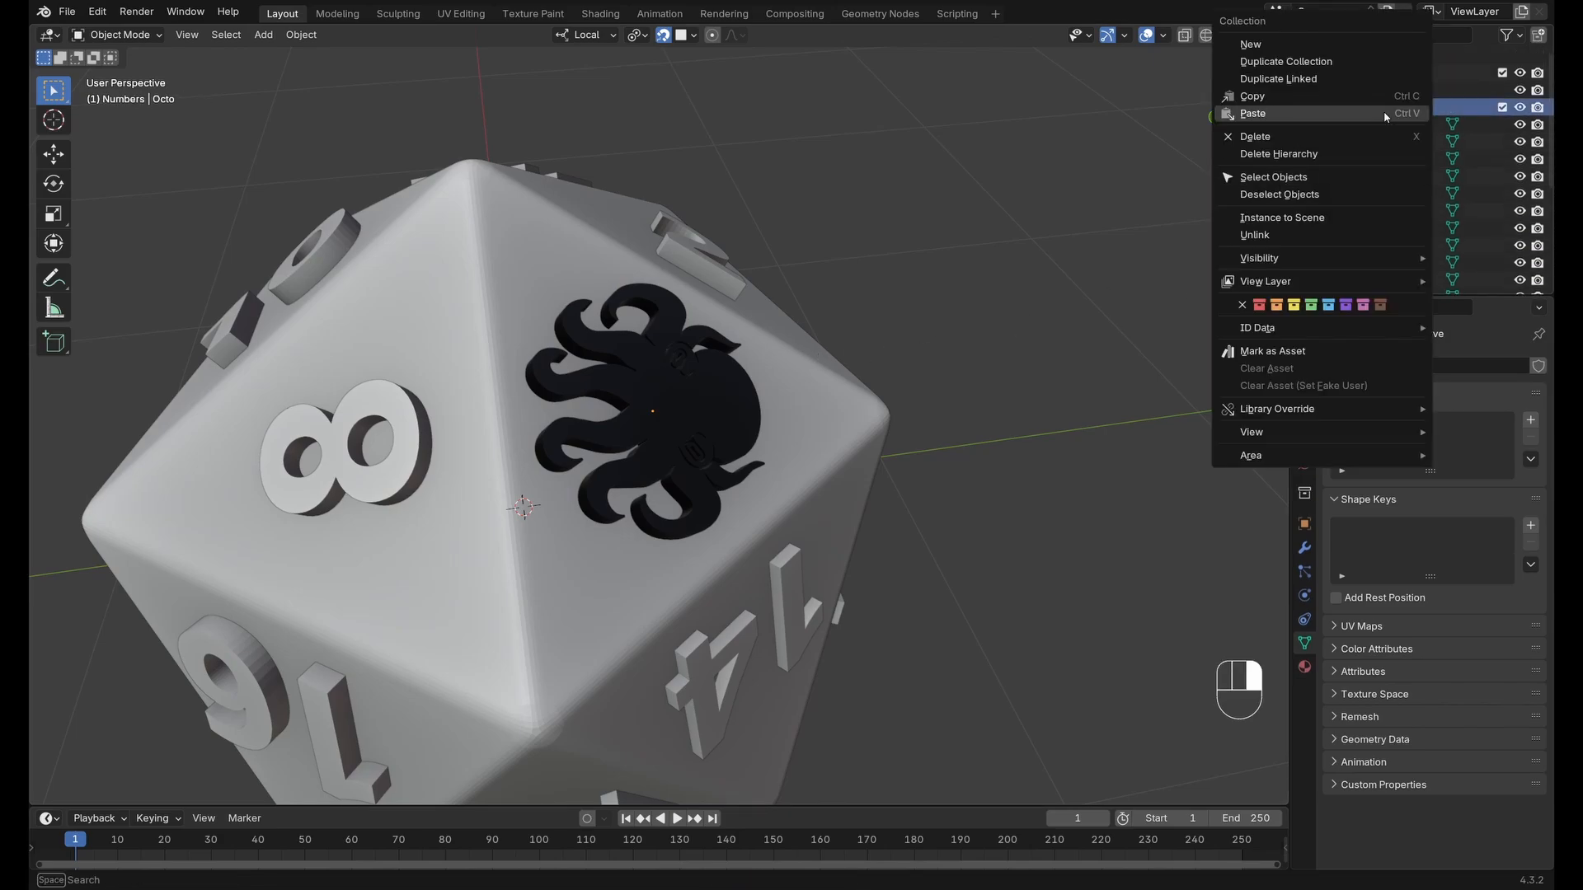
pyautogui.click(1339, 177)
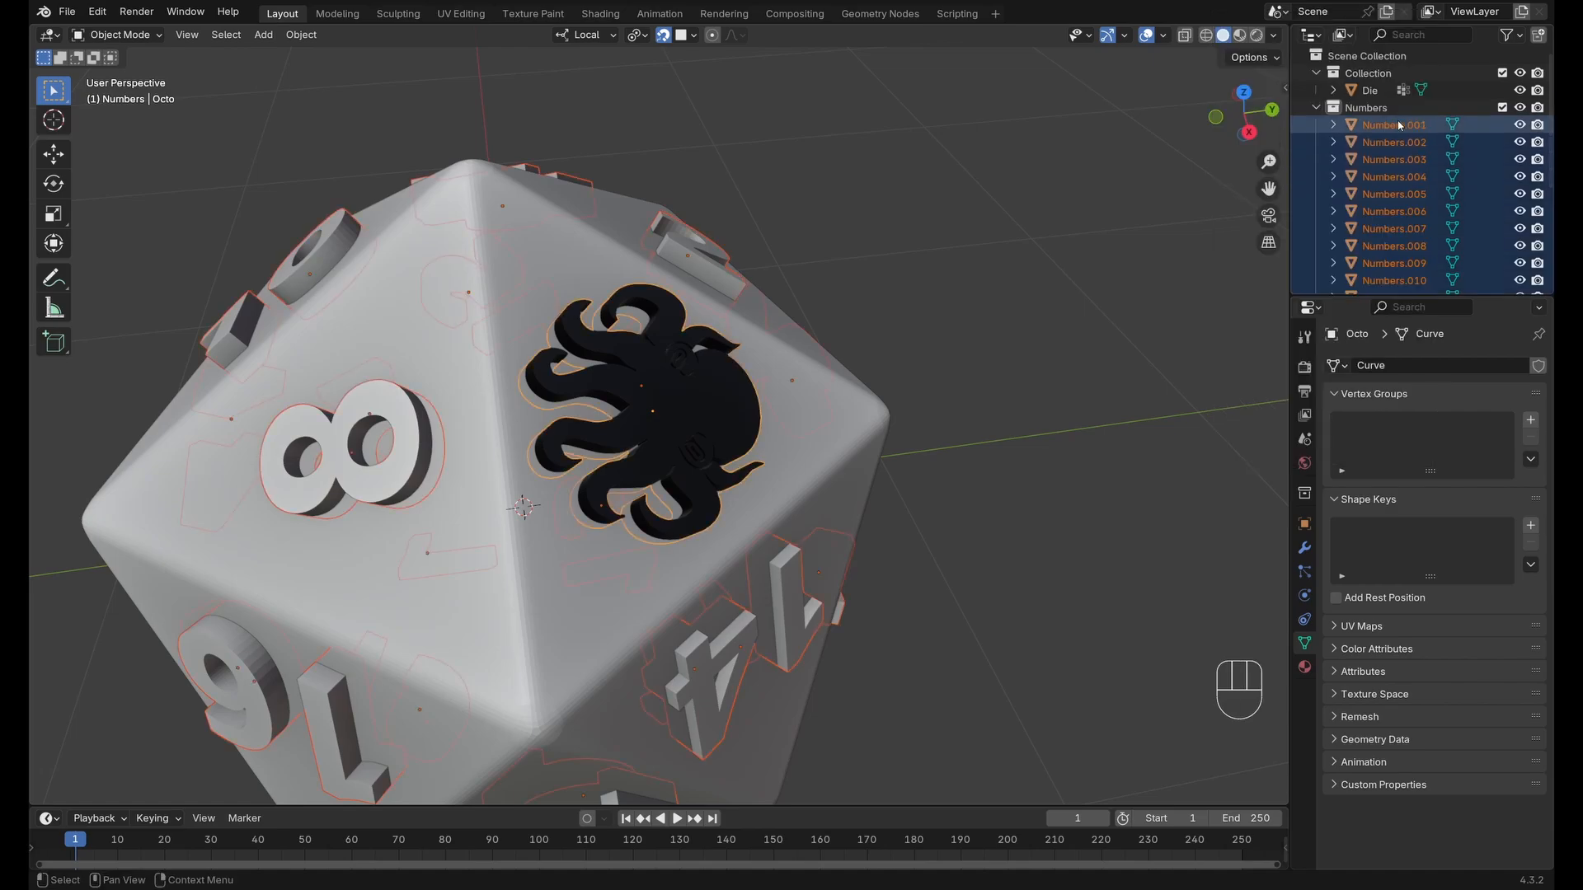
pyautogui.click(1016, 320)
pyautogui.hotkey('alt', 'a')
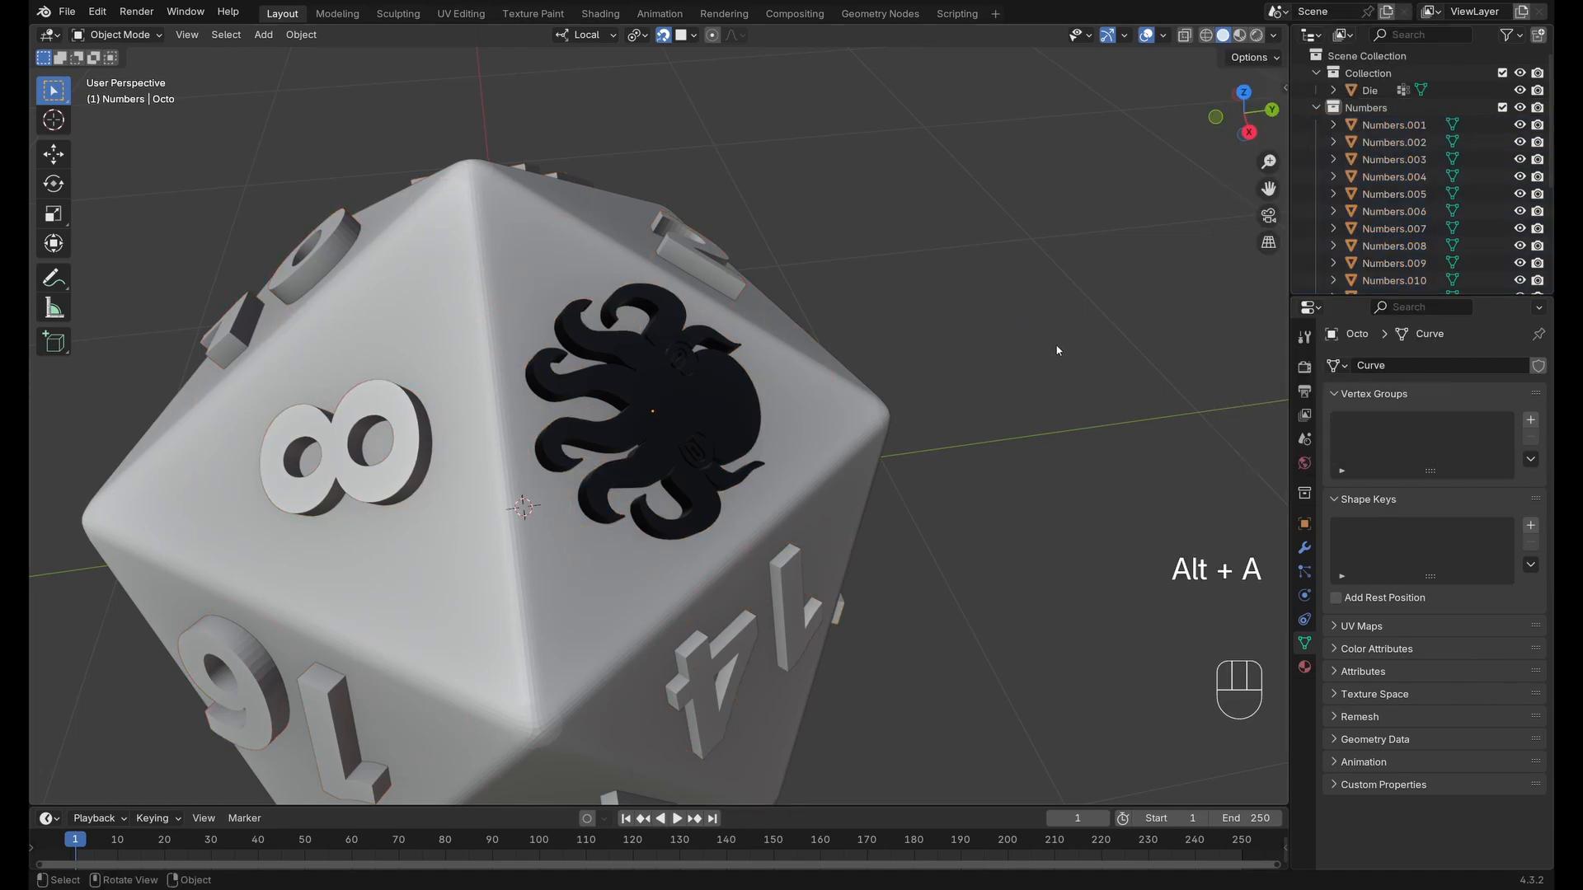
# Select all objects in the Numbers collection and join them with the octopus into one object.
pyautogui.click(1352, 107)
pyautogui.rightClick(1352, 107)
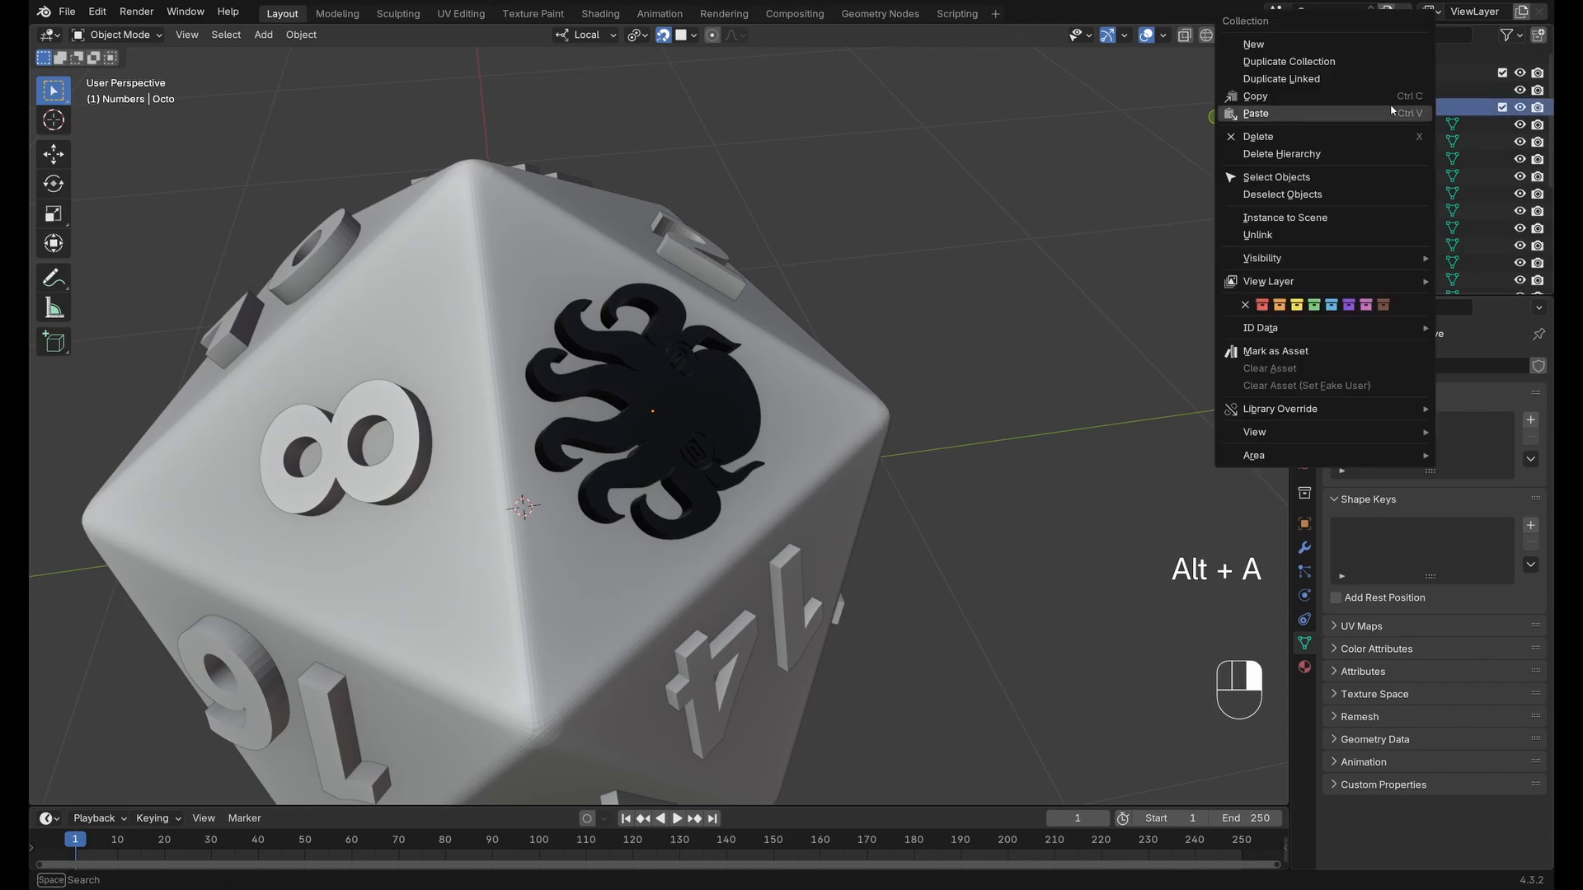
pyautogui.click(1328, 177)
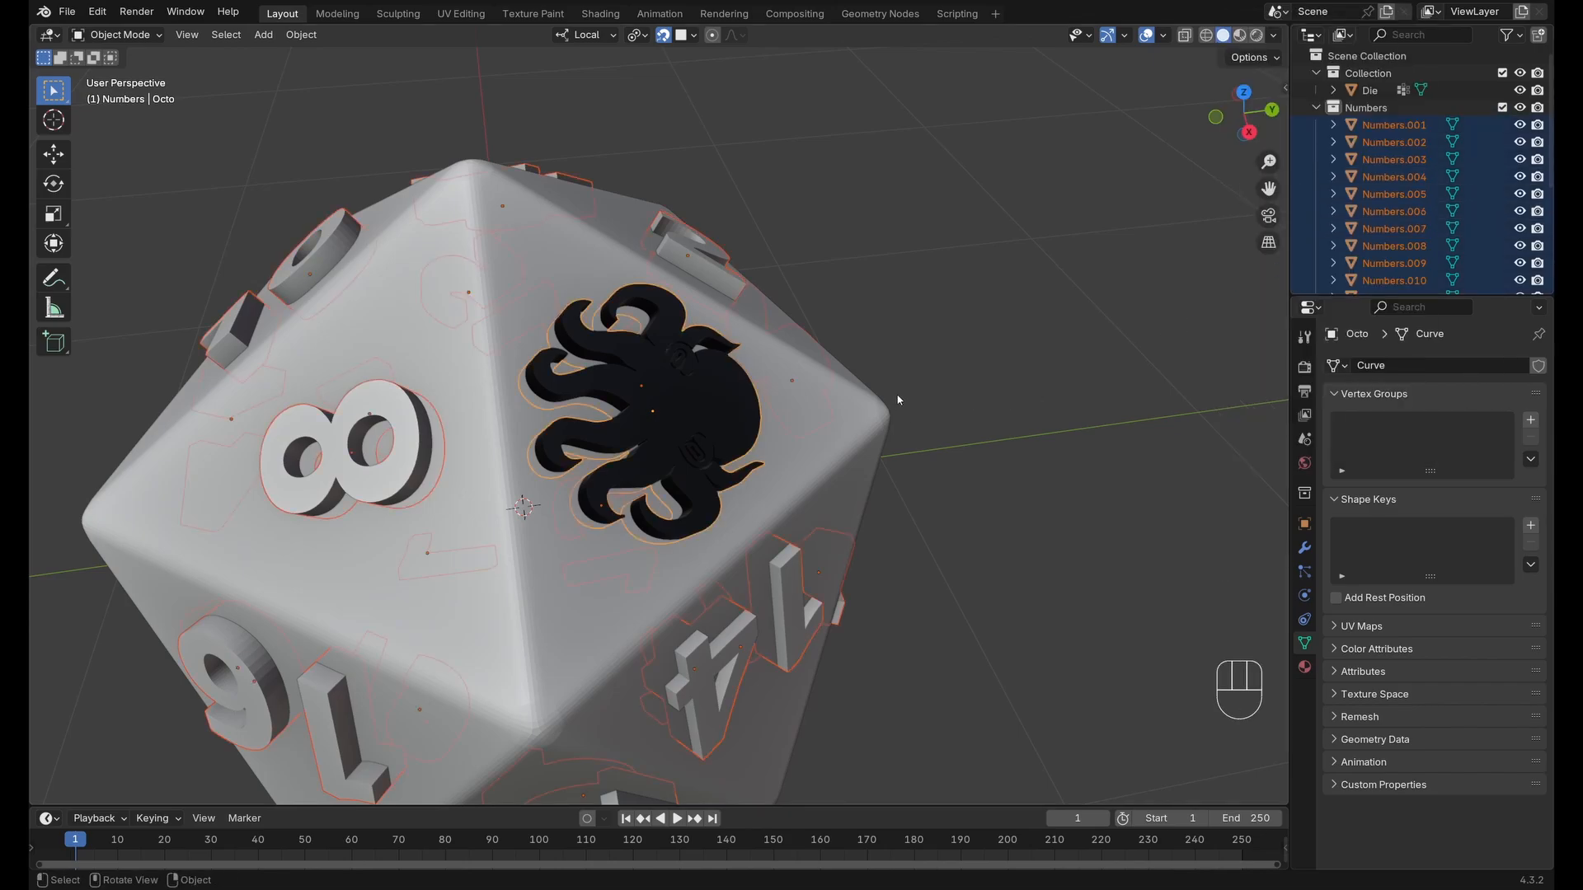
pyautogui.moveTo(922, 422); pyautogui.dragTo(924, 426, button='middle')
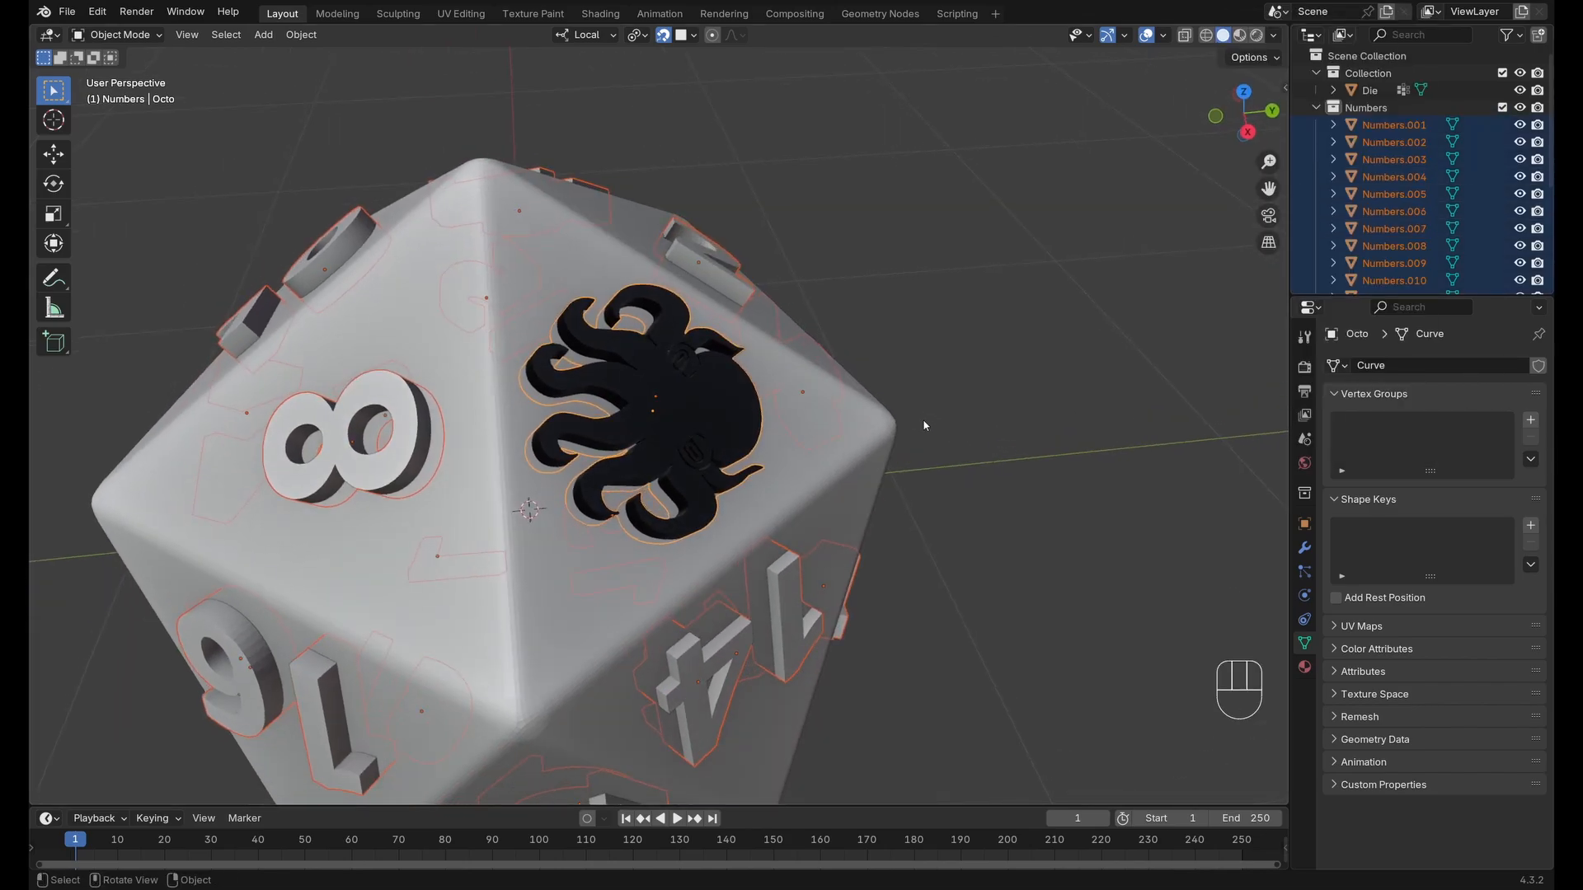
pyautogui.hotkey('ctrl', 'j')
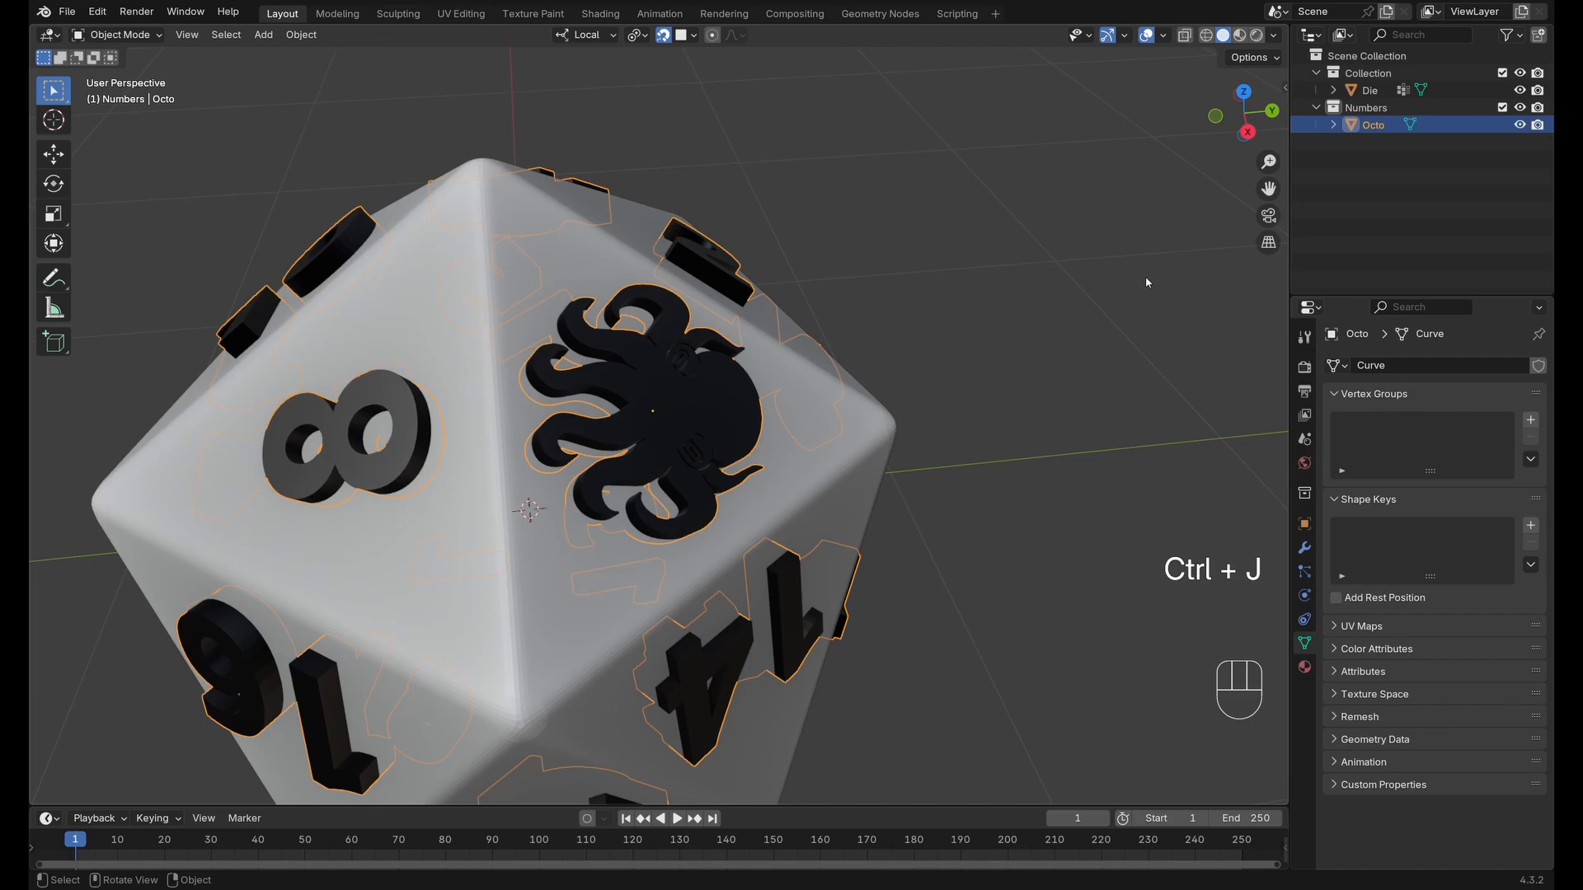
# Add a Boolean Difference modifier to the die with Octo as its operand object and the Fast solver.
pyautogui.moveTo(1043, 335); pyautogui.dragTo(912, 348, button='middle')
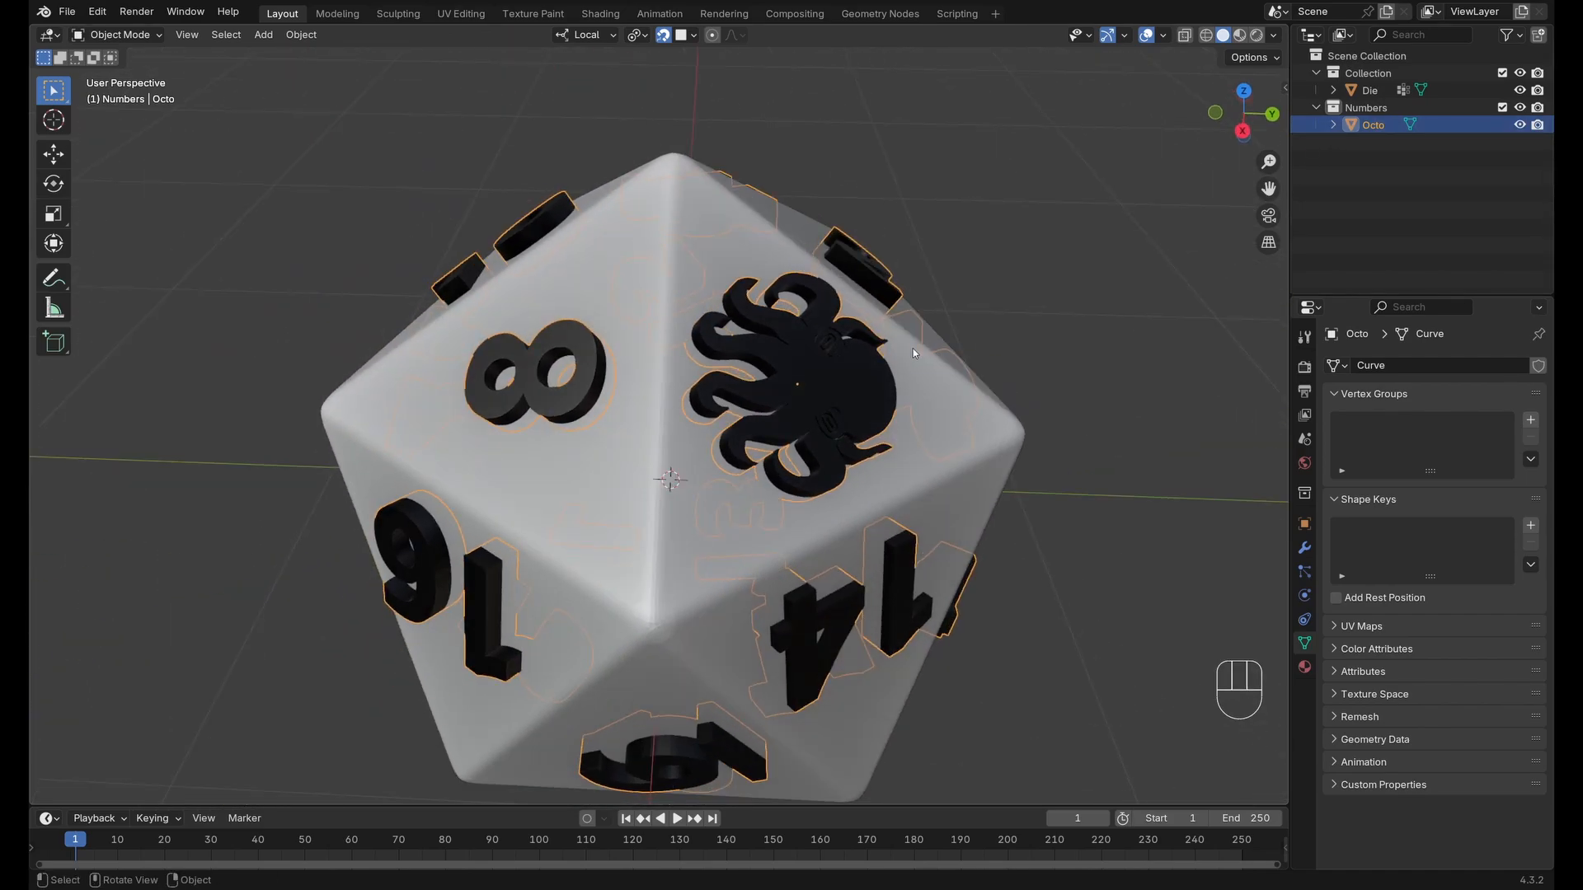
pyautogui.click(1375, 95)
pyautogui.moveTo(1238, 346); pyautogui.dragTo(1181, 363, button='middle')
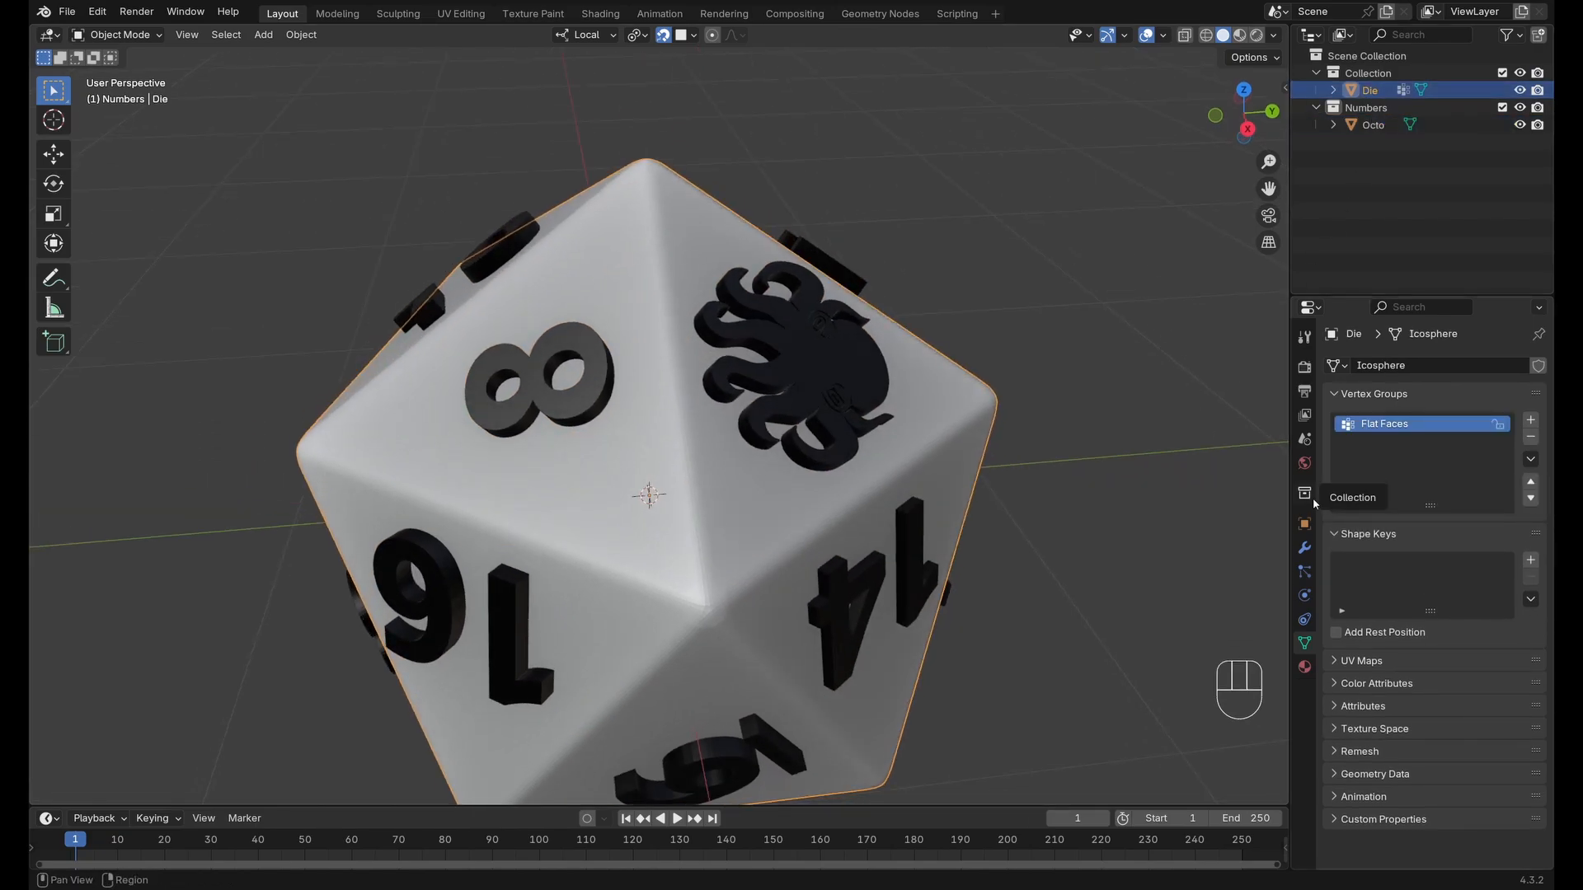
pyautogui.click(1305, 548)
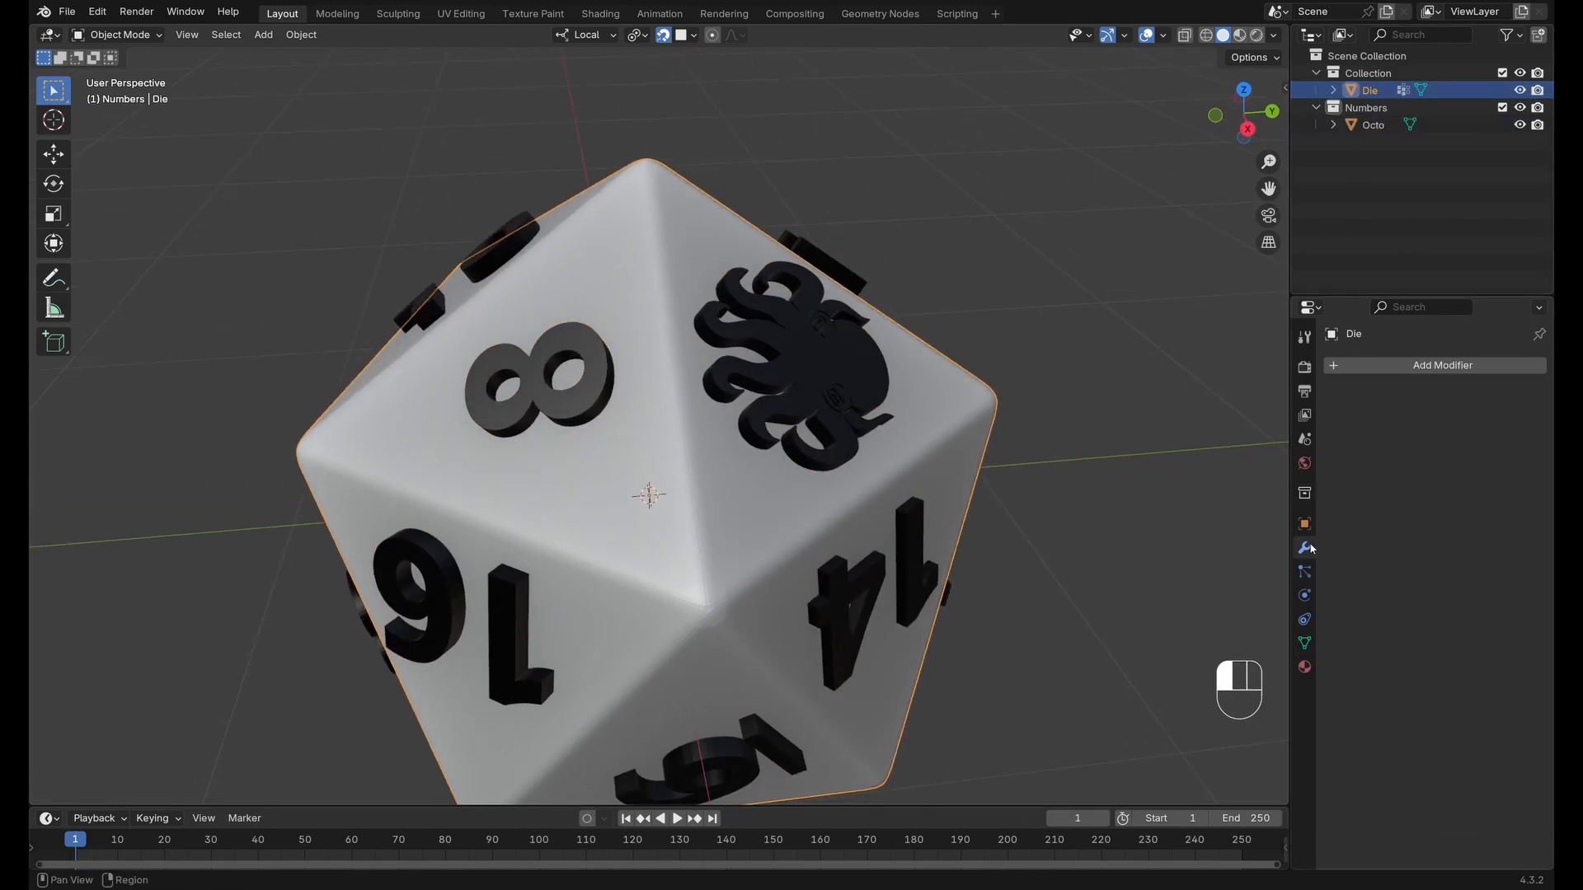
pyautogui.click(1395, 375)
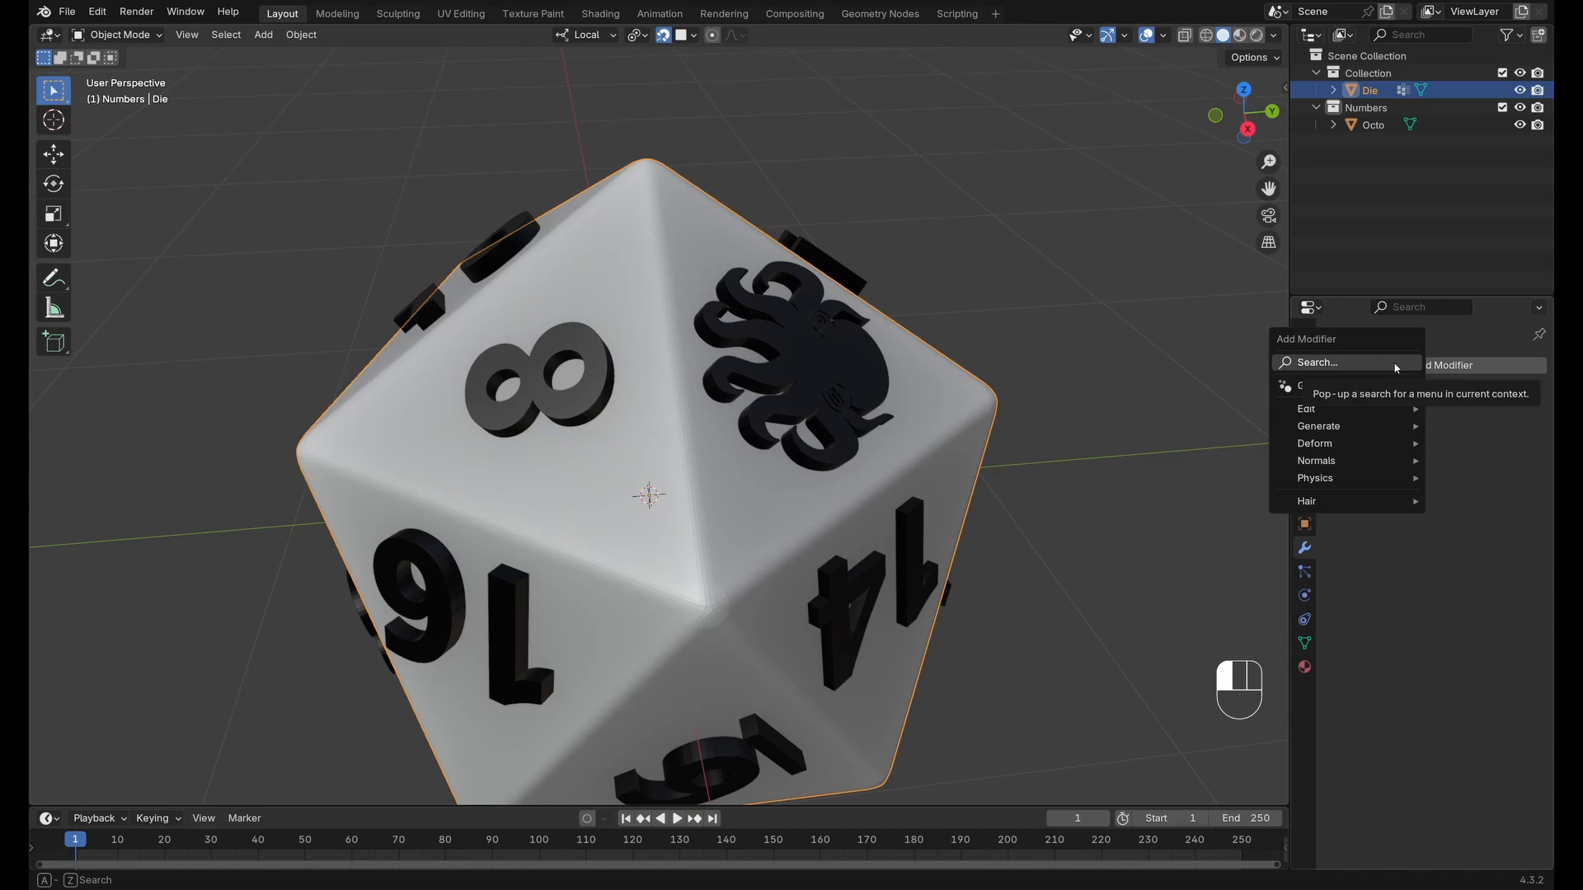
pyautogui.click(1395, 363)
pyautogui.write('bool')
pyautogui.press('Return')
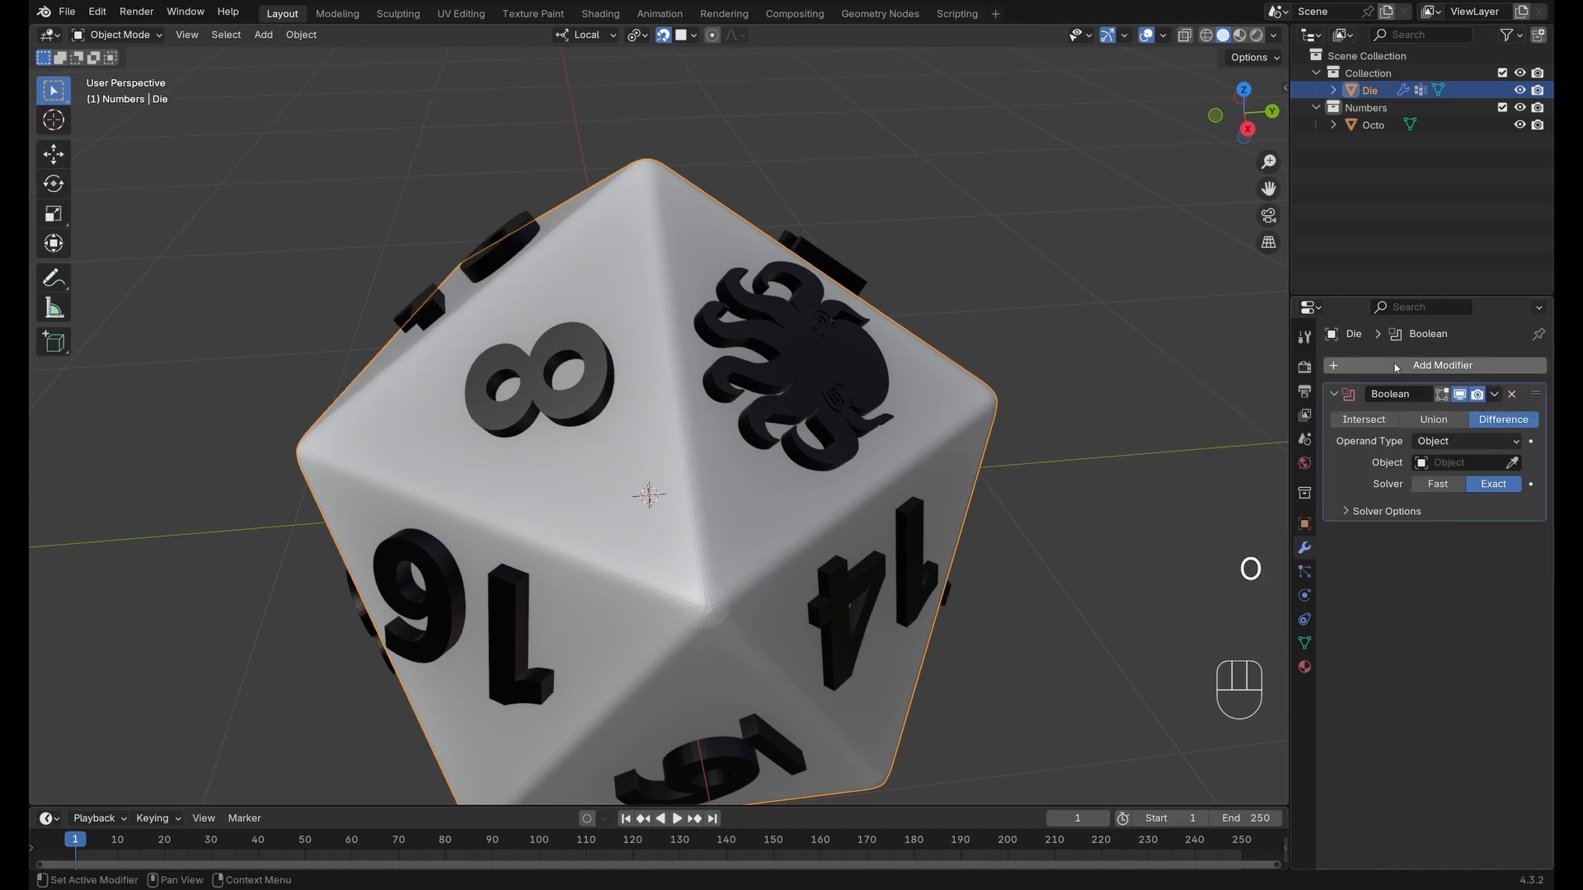
pyautogui.click(1511, 463)
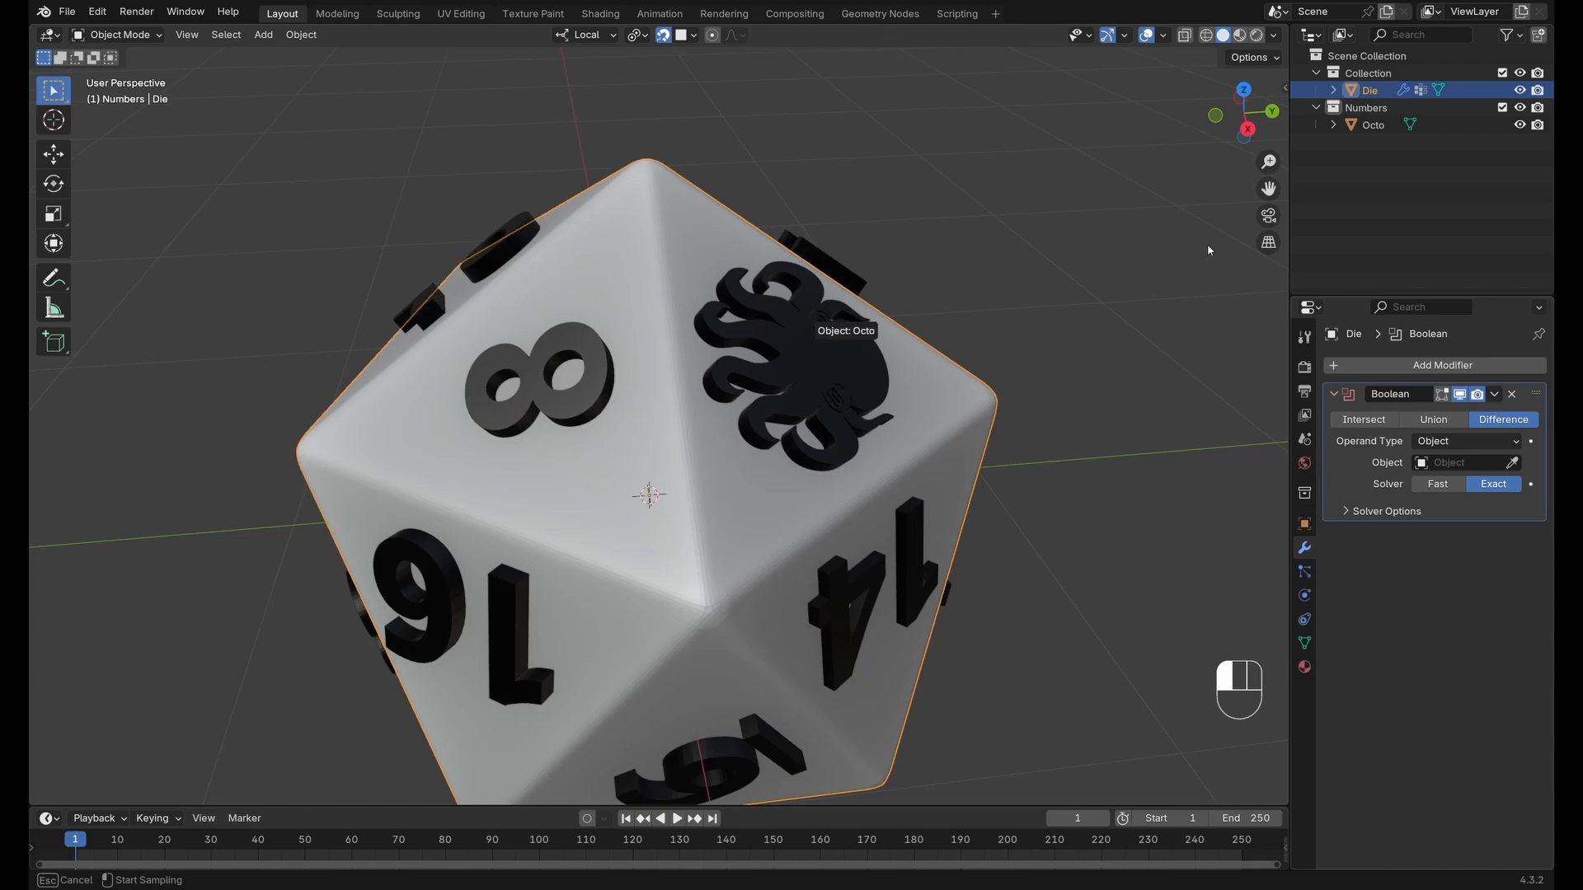
pyautogui.click(812, 355)
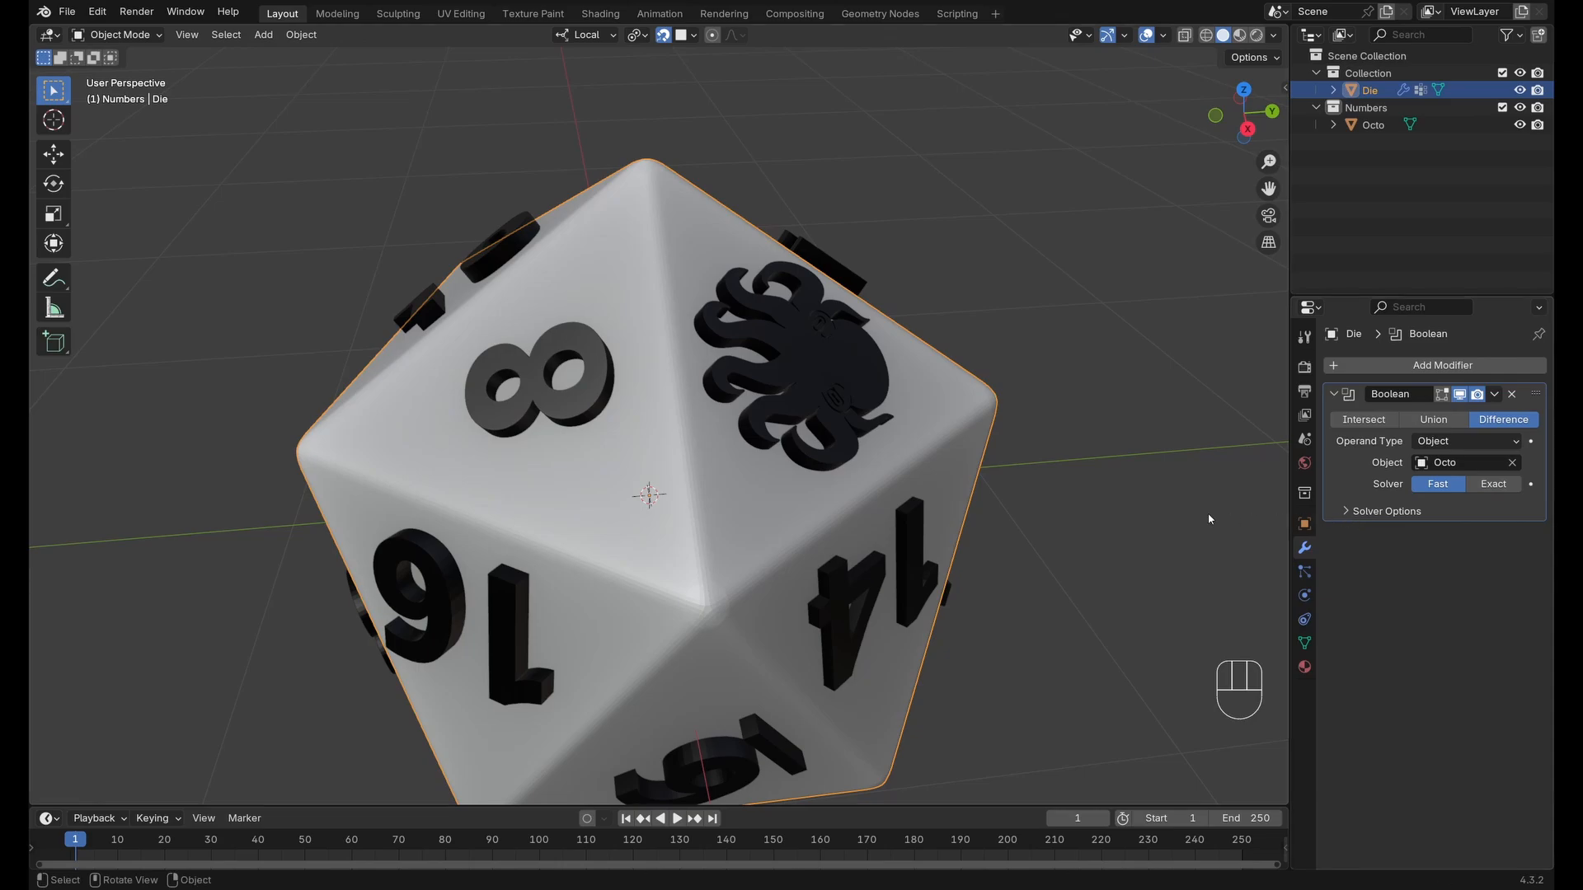
# Hide the Octo object and exclude the Numbers collection from the view layer.
pyautogui.click(1521, 123)
pyautogui.moveTo(949, 371); pyautogui.dragTo(647, 459, button='middle')
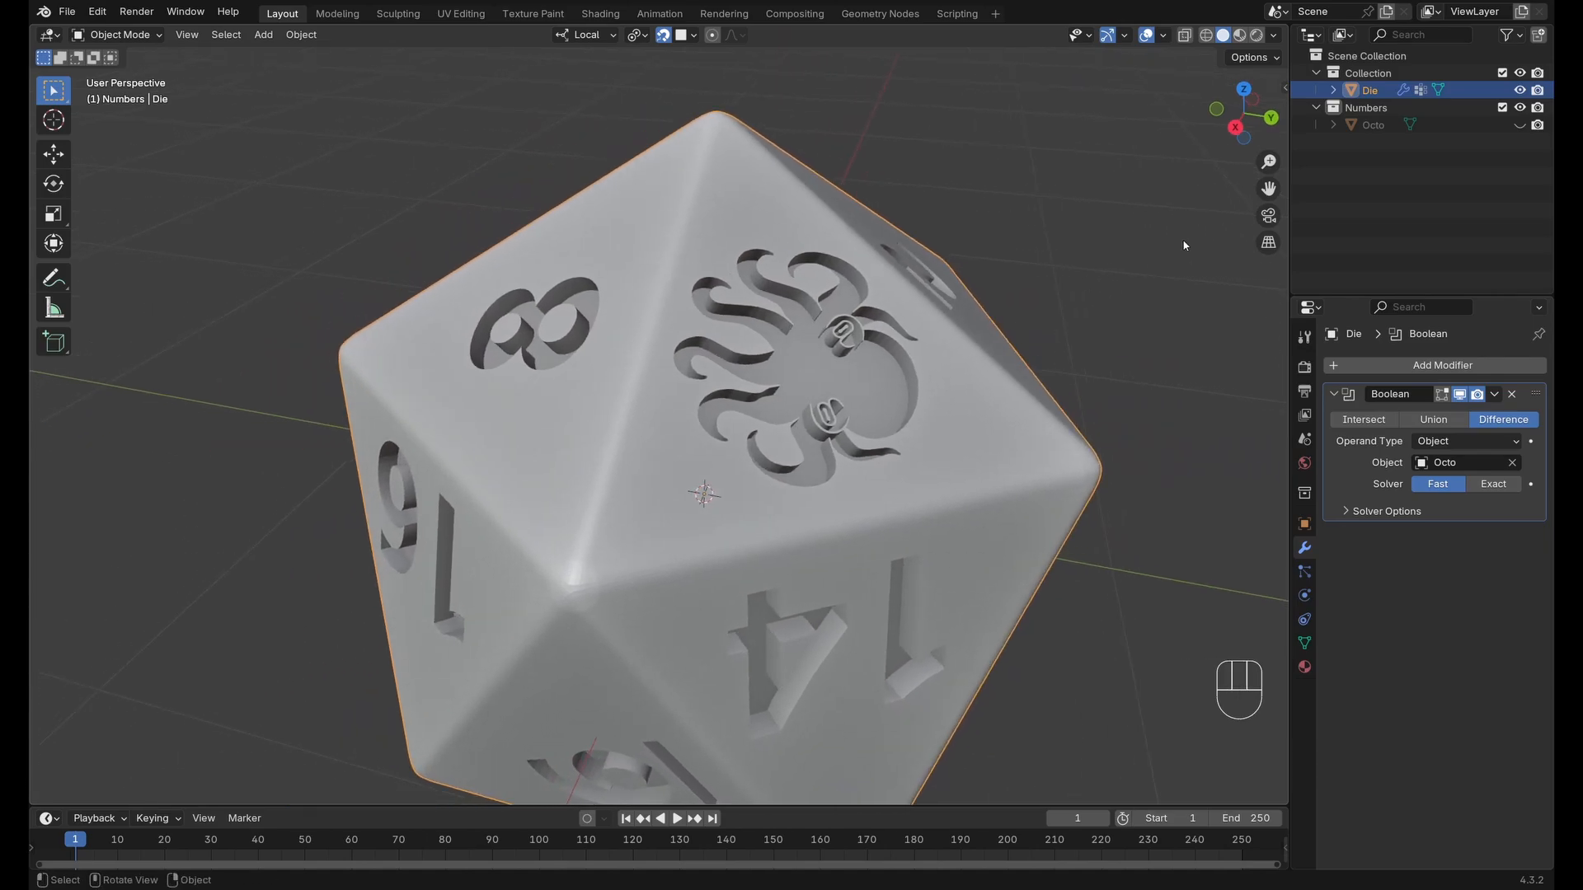
pyautogui.click(1502, 109)
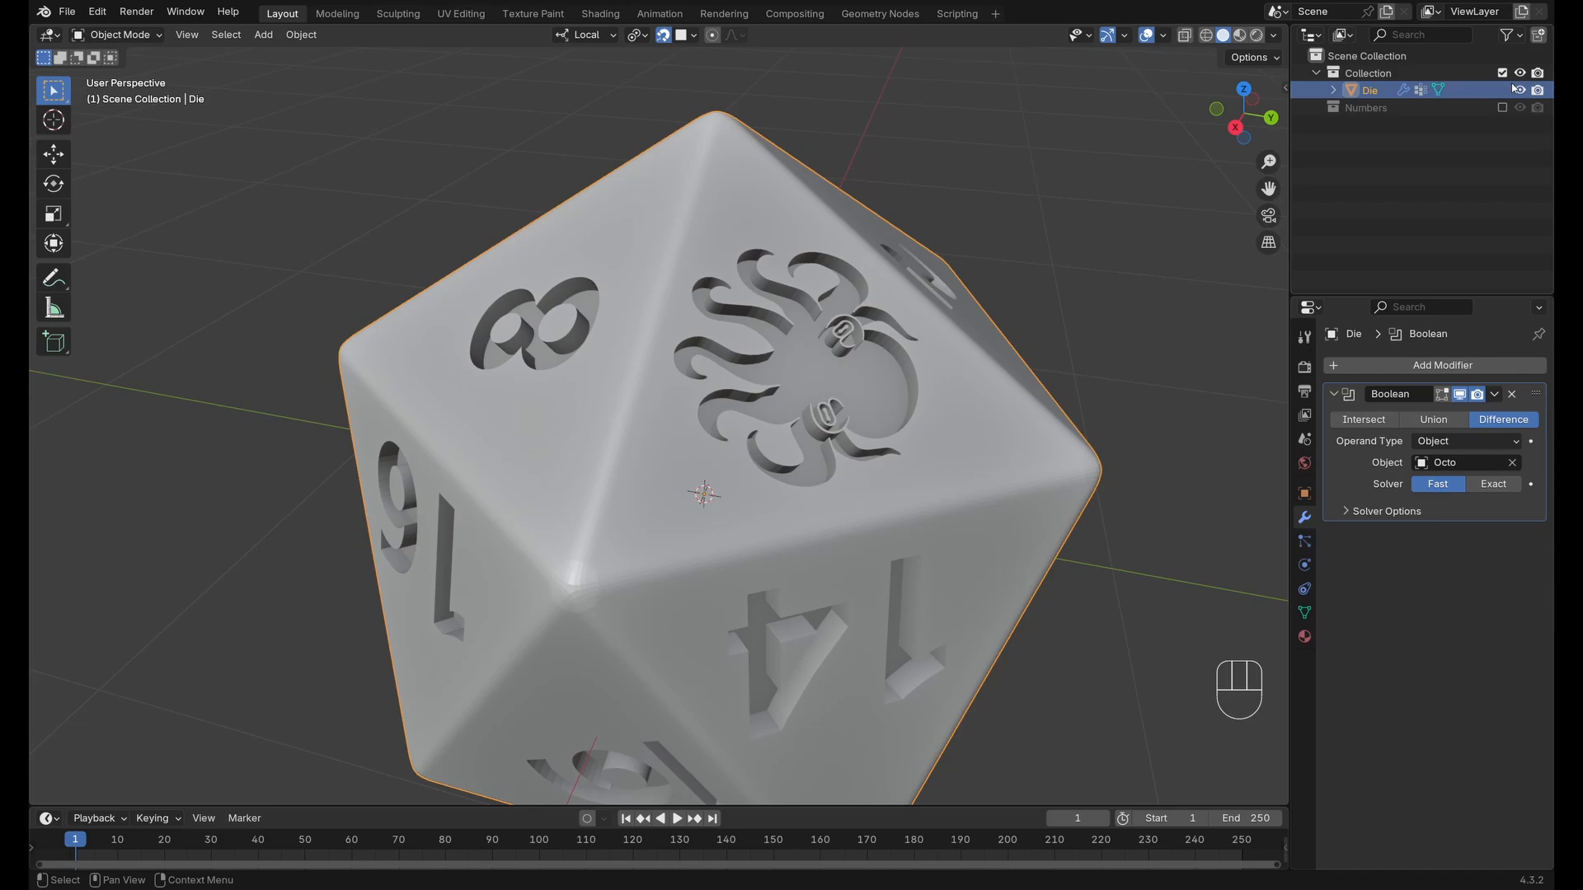
# Apply the die's Boolean modifier.
pyautogui.moveTo(1155, 338); pyautogui.dragTo(1116, 338, button='middle')
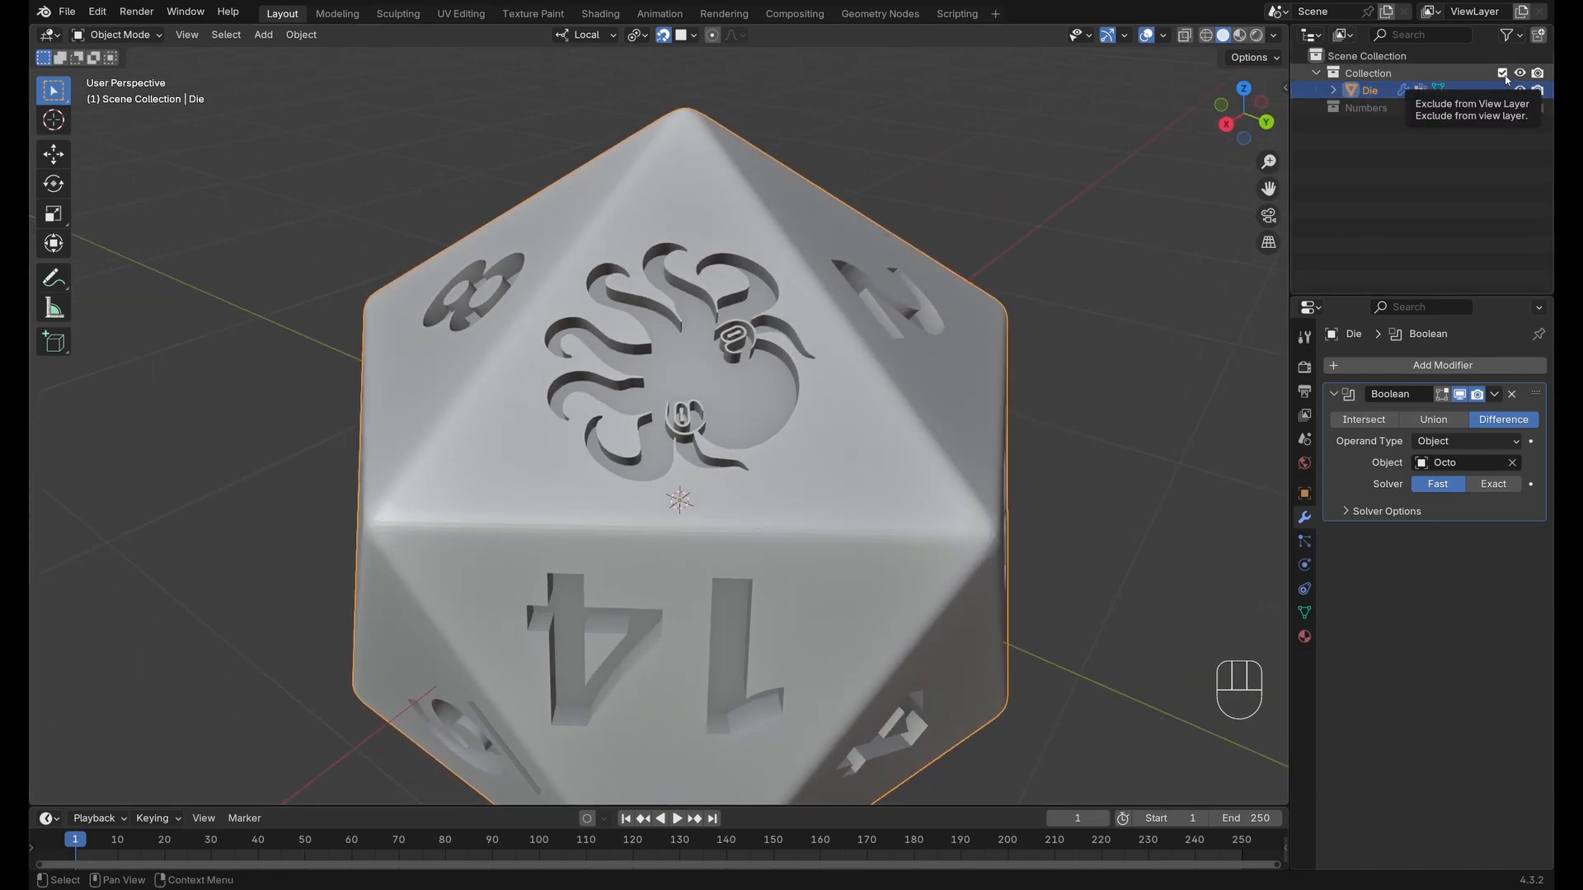
pyautogui.click(1495, 395)
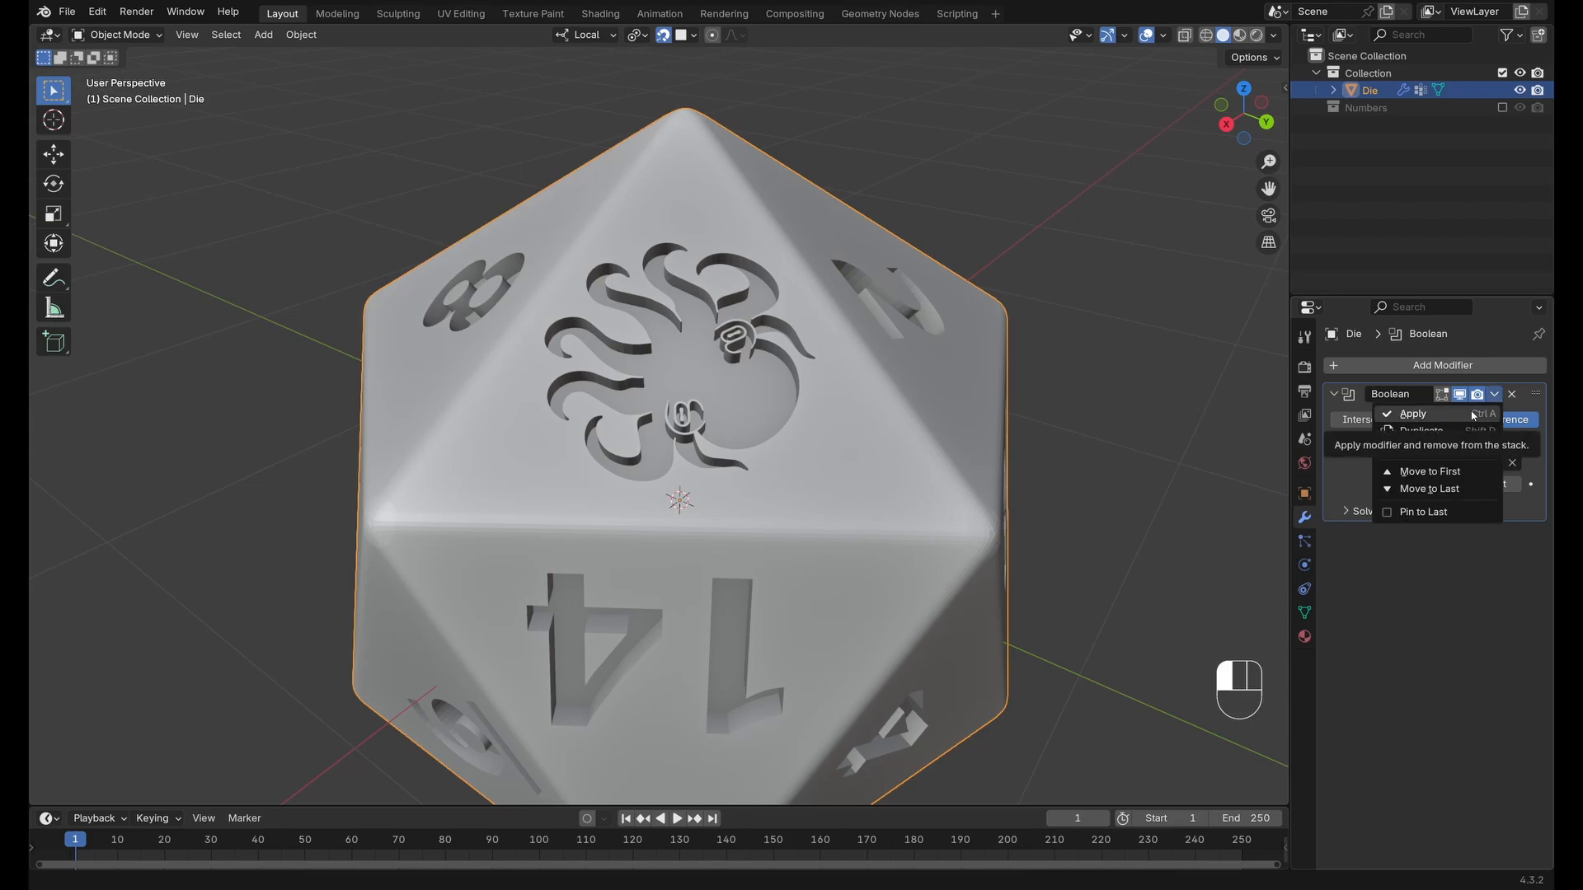
pyautogui.click(1474, 415)
# Apply Shade Auto Smooth to the die at a 30° angle and inspect the engraved faces.
pyautogui.scroll(2, 787, 442)
pyautogui.moveTo(788, 442); pyautogui.dragTo(893, 389, button='middle')
pyautogui.scroll(-2, 839, 421)
pyautogui.rightClick(788, 404)
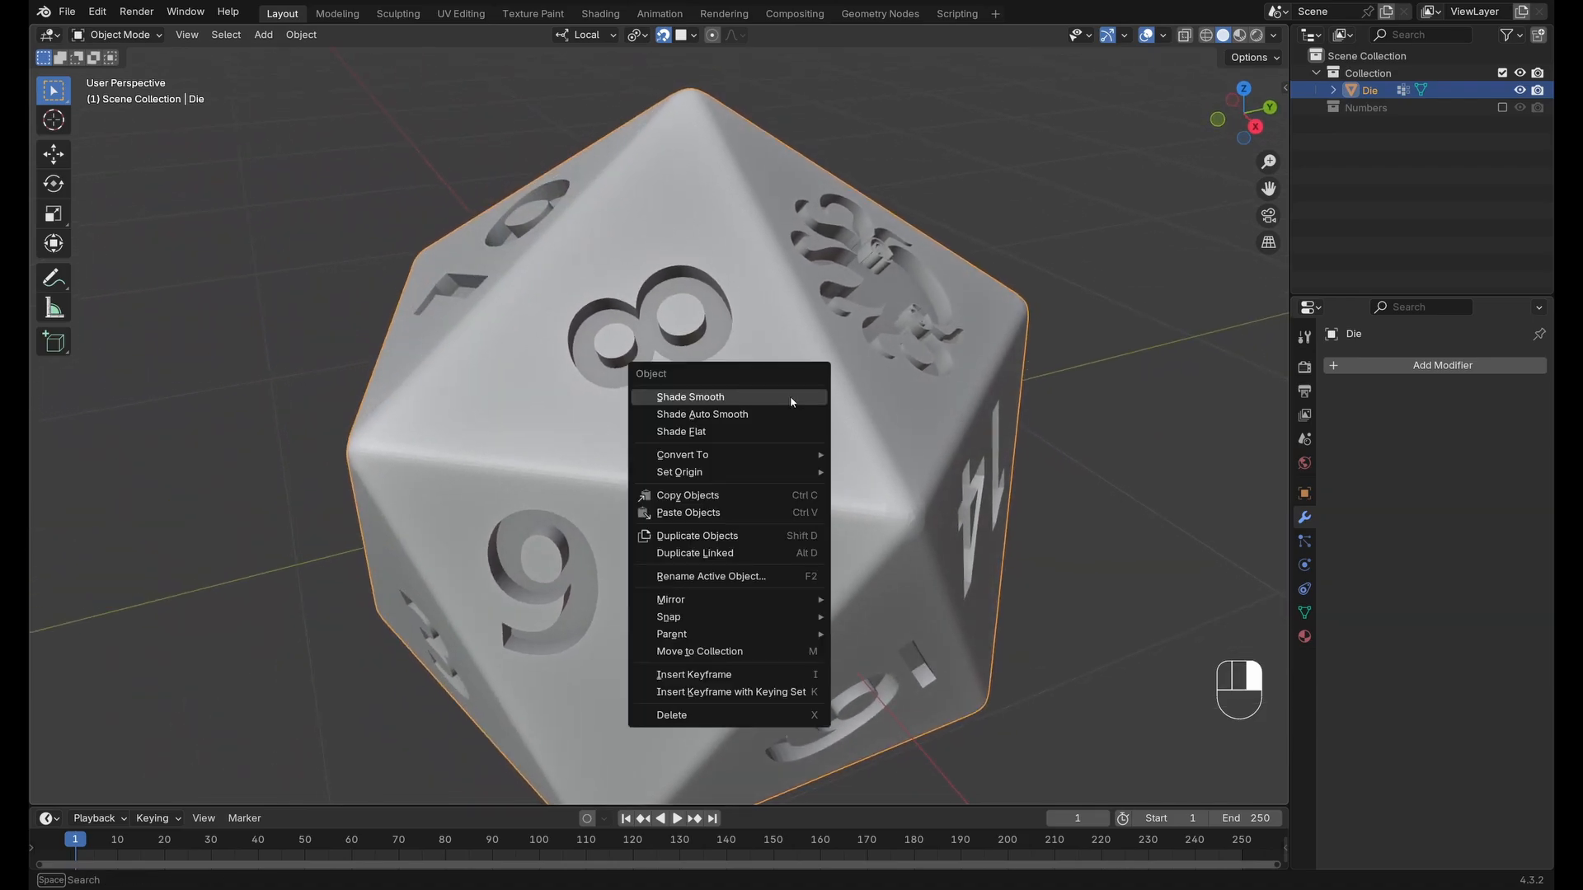
pyautogui.rightClick(775, 407)
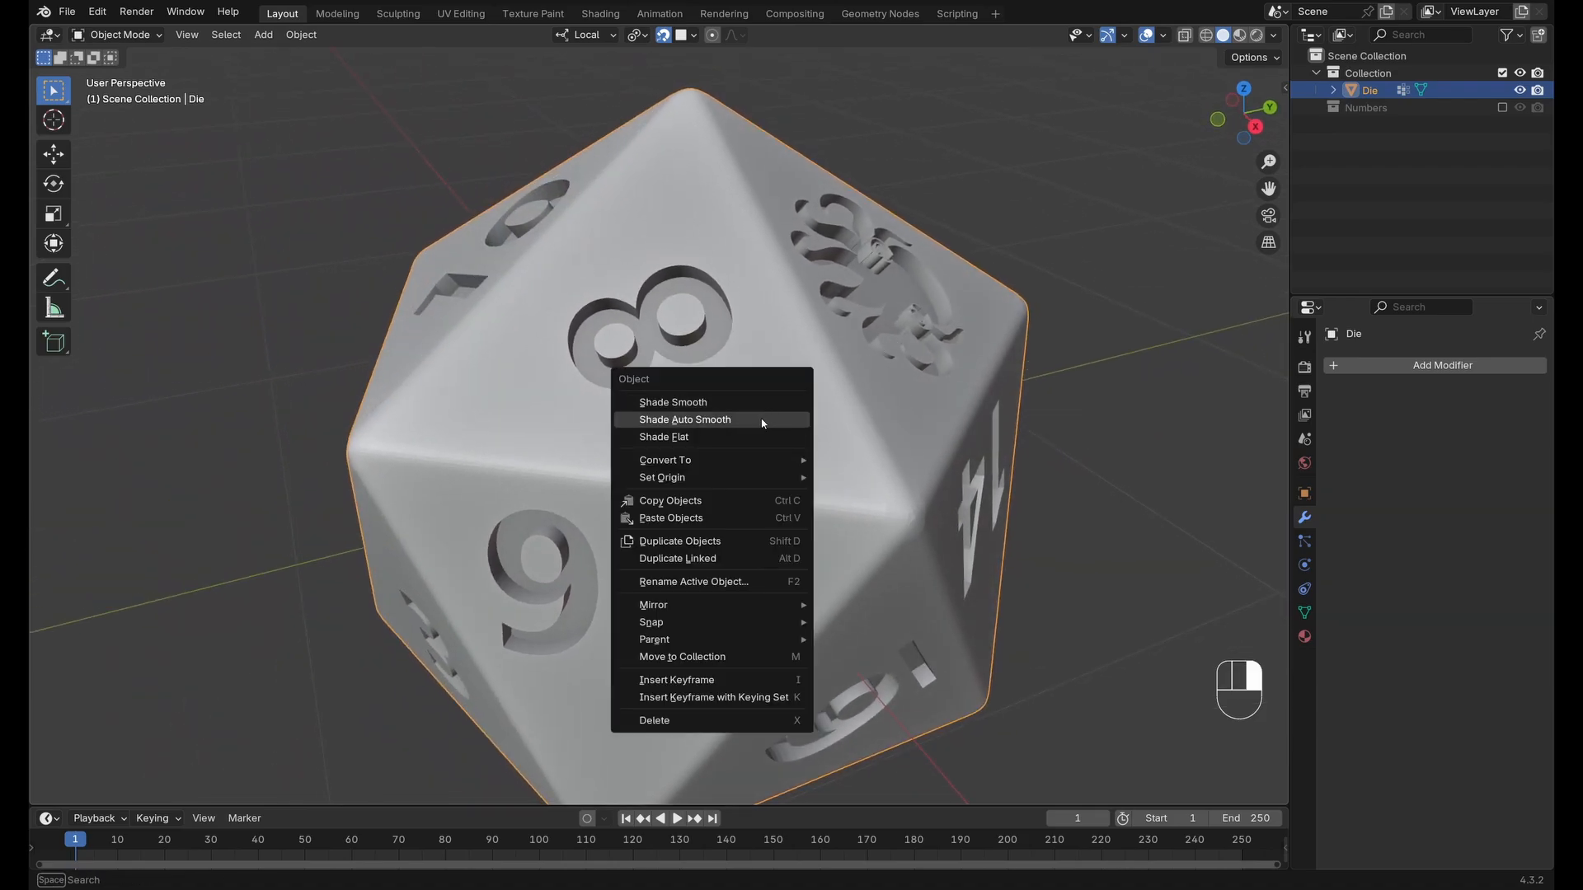
pyautogui.click(762, 419)
pyautogui.scroll(3, 885, 314)
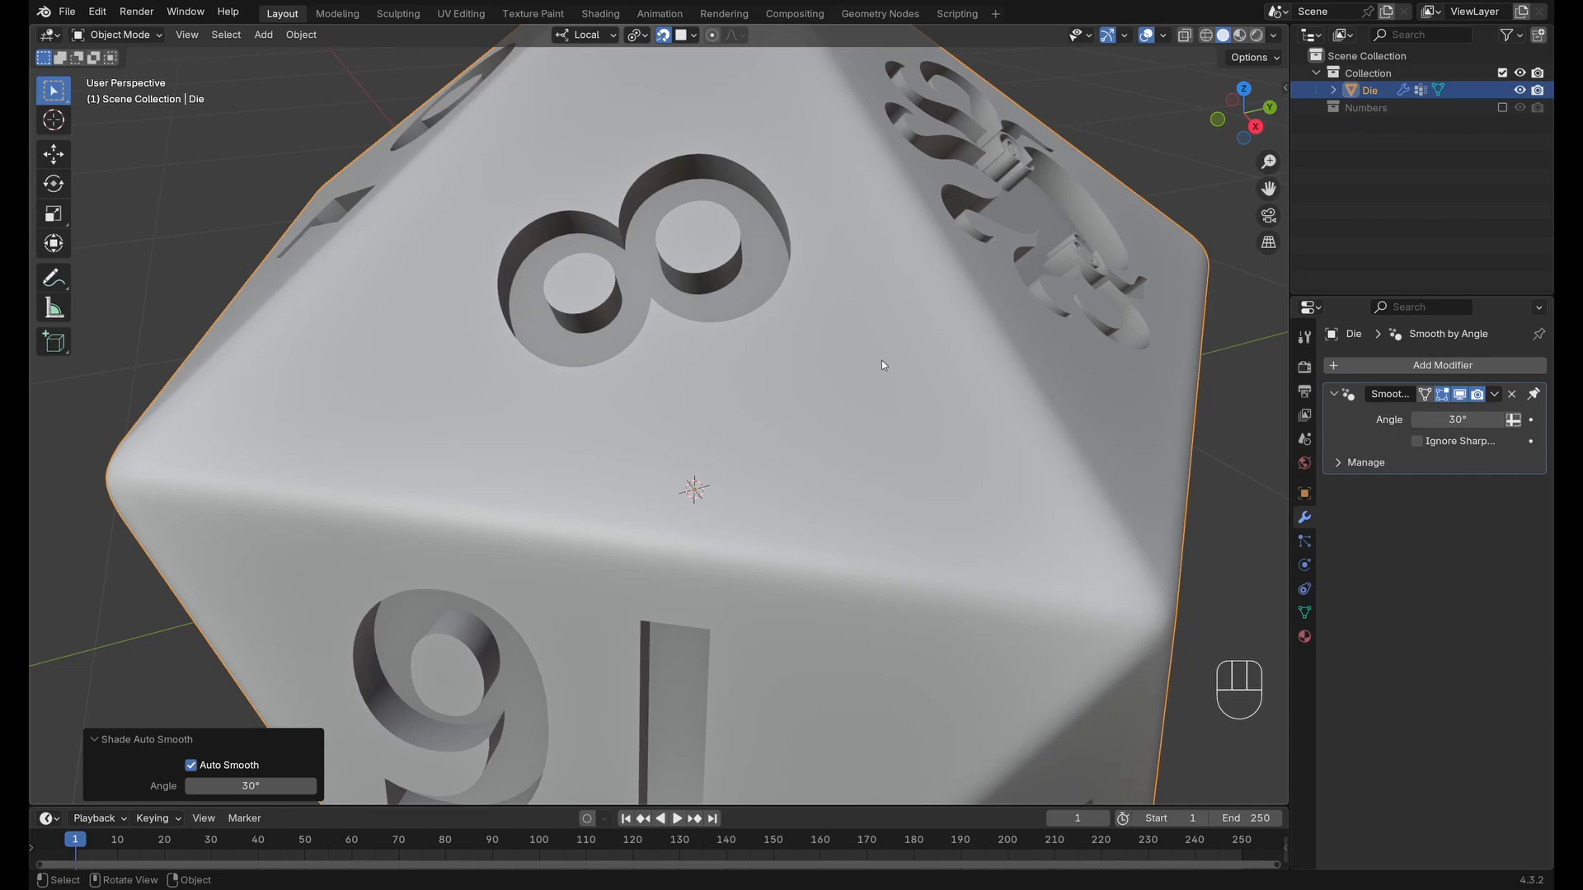
pyautogui.moveTo(882, 363); pyautogui.dragTo(1009, 364, button='middle')
pyautogui.keyDown('shift'); pyautogui.moveTo(985, 308); pyautogui.dragTo(980, 380, button='middle'); pyautogui.keyUp('shift')
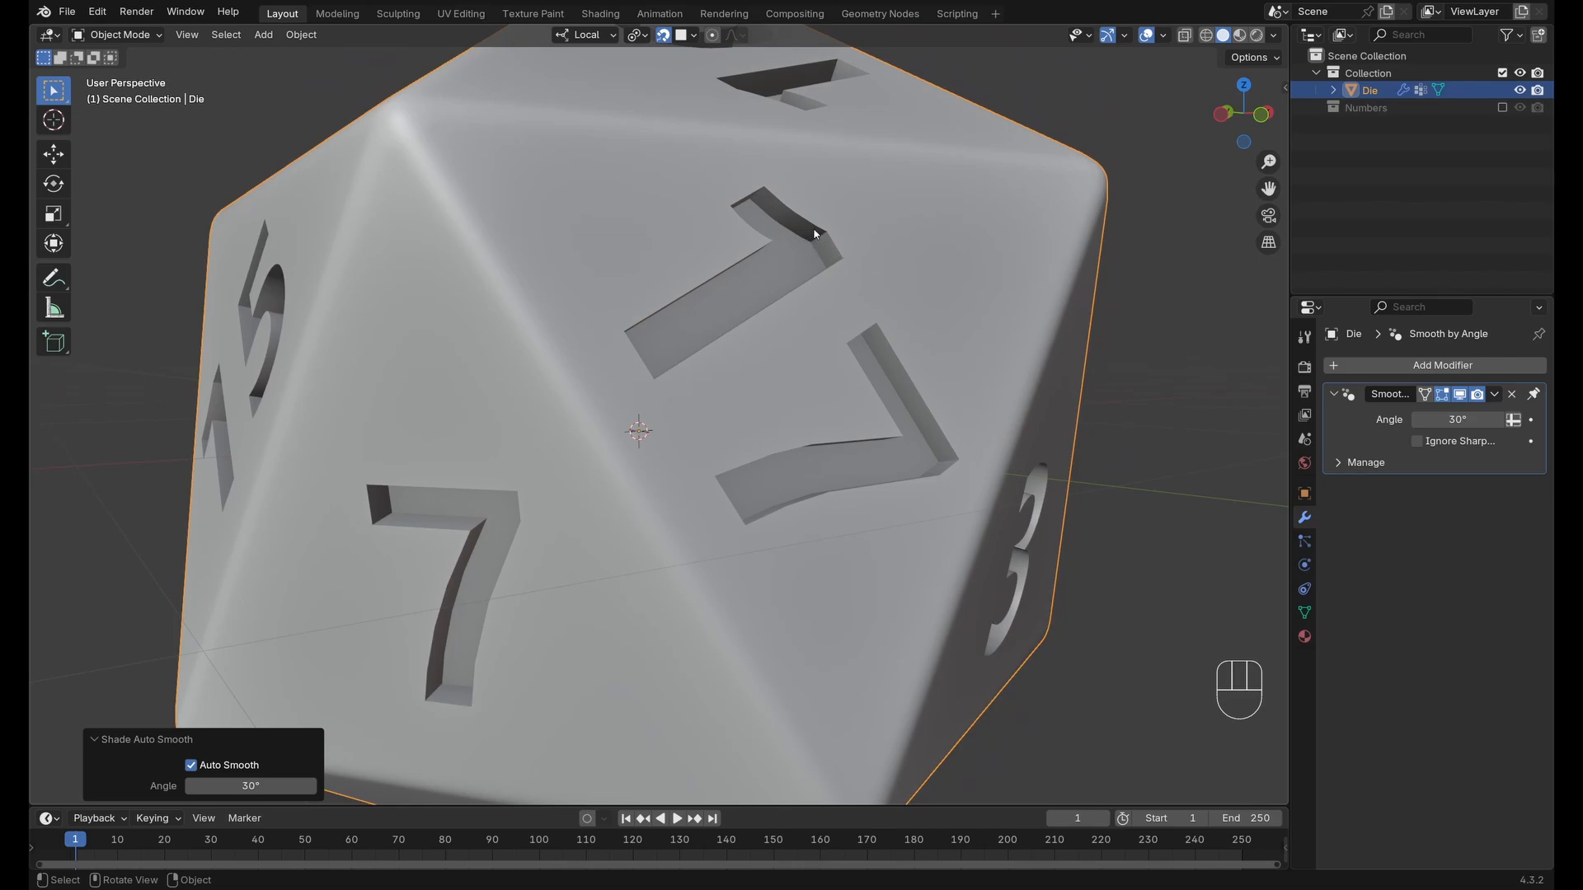
# Examine the shading of the engraved numbers and the octopus logo around the die.
pyautogui.moveTo(1025, 447); pyautogui.dragTo(952, 403, button='middle')
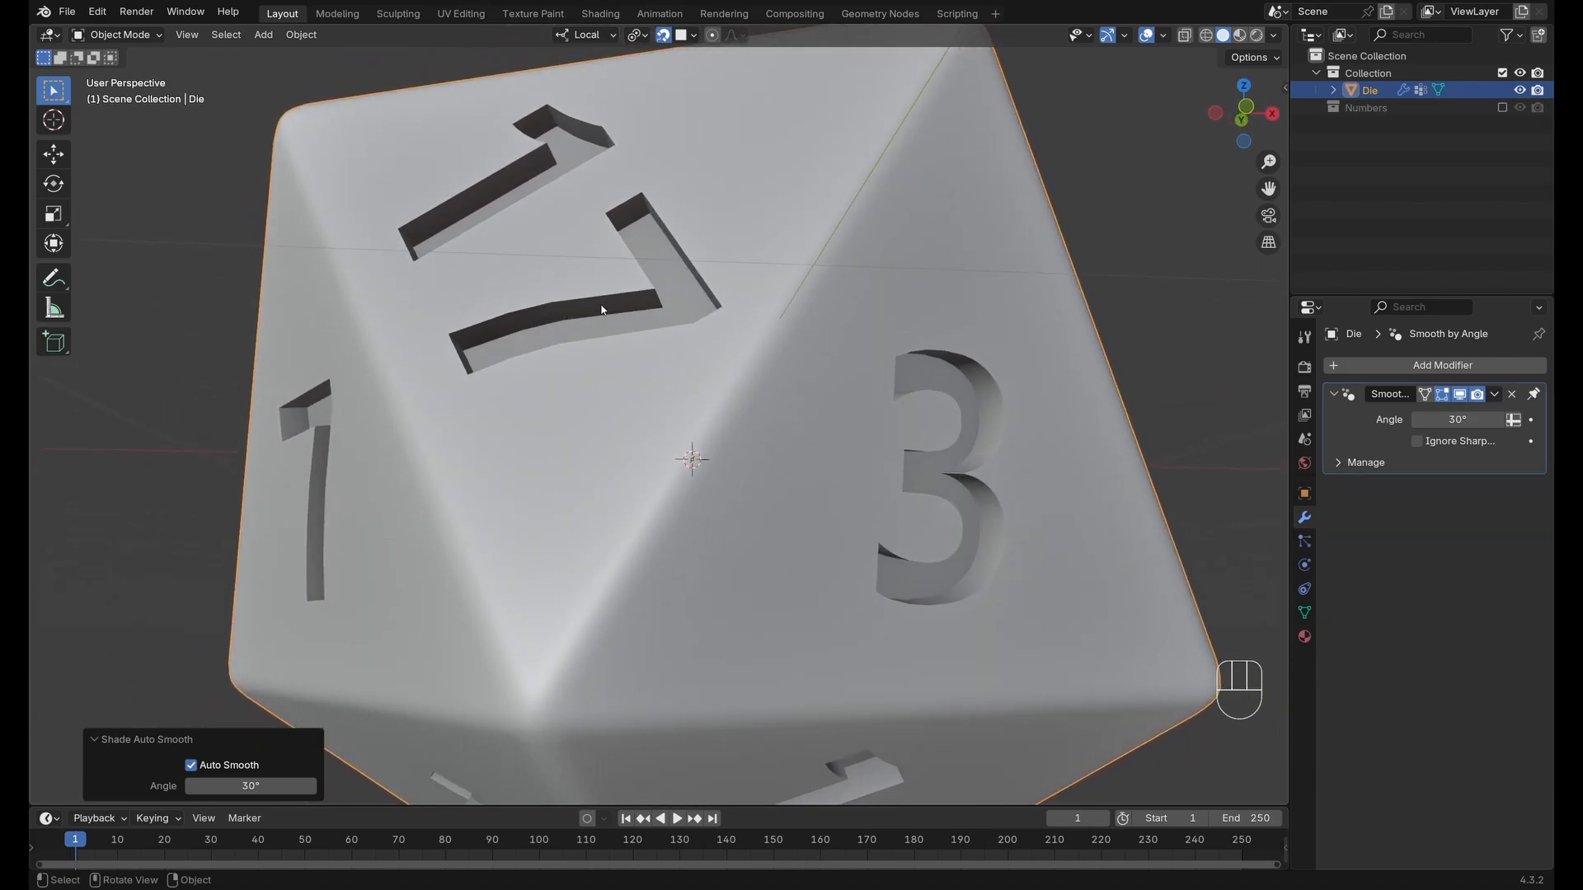
pyautogui.moveTo(602, 309); pyautogui.dragTo(709, 327, button='middle')
pyautogui.scroll(-2, 785, 340)
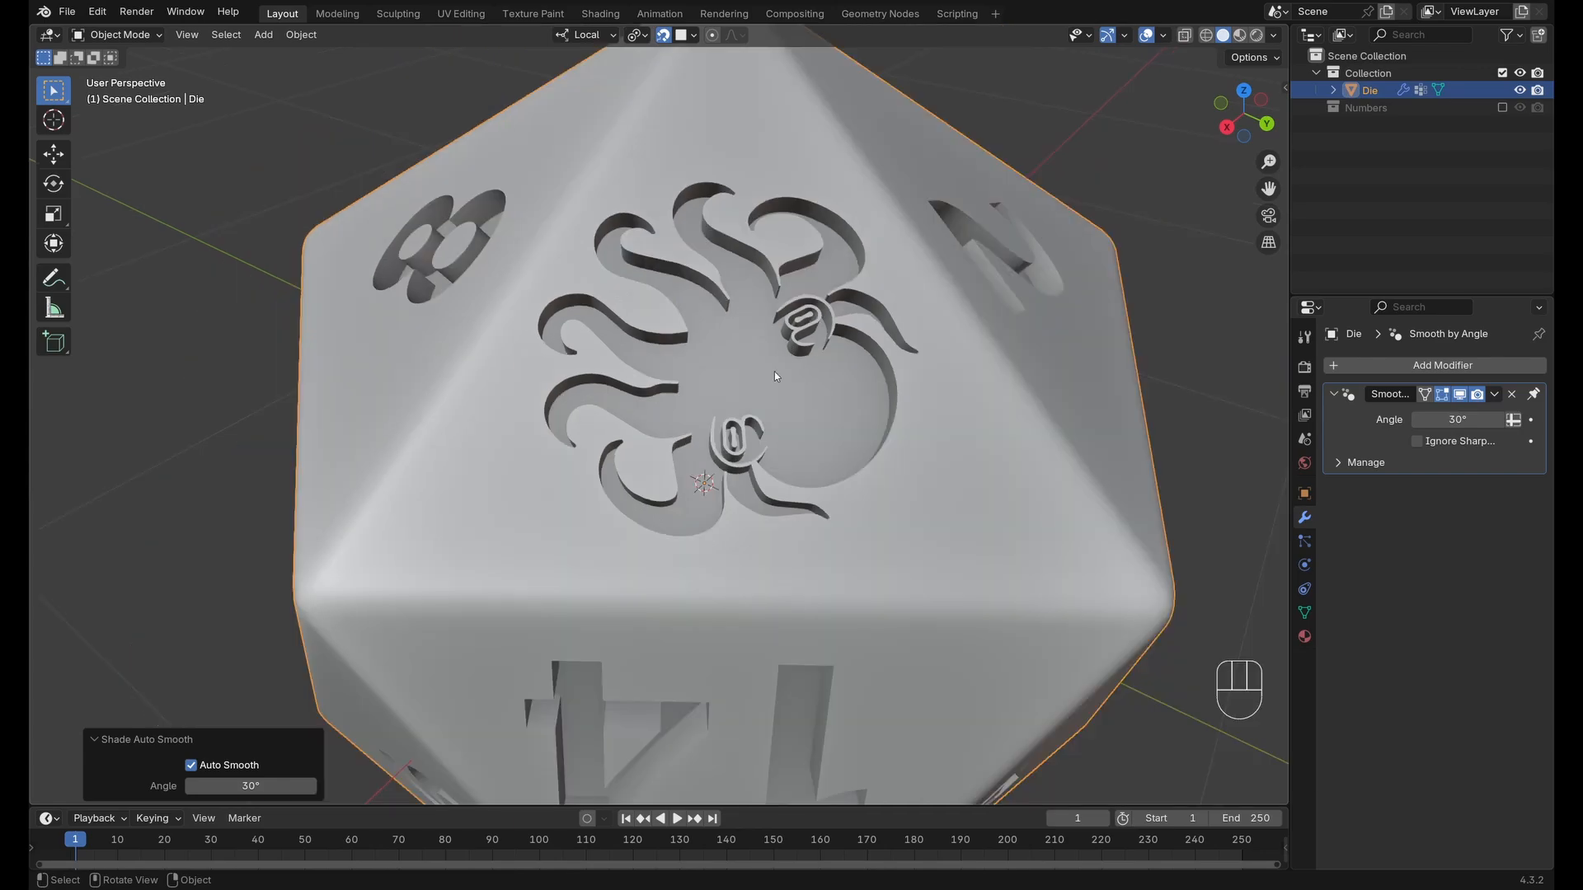
pyautogui.moveTo(774, 371)
pyautogui.mouseDown(button='middle')
pyautogui.moveTo(753, 343)
pyautogui.moveTo(795, 364)
pyautogui.moveTo(767, 376)
pyautogui.mouseUp(button='middle')
pyautogui.scroll(3, 794, 364)
pyautogui.scroll(-2, 797, 369)
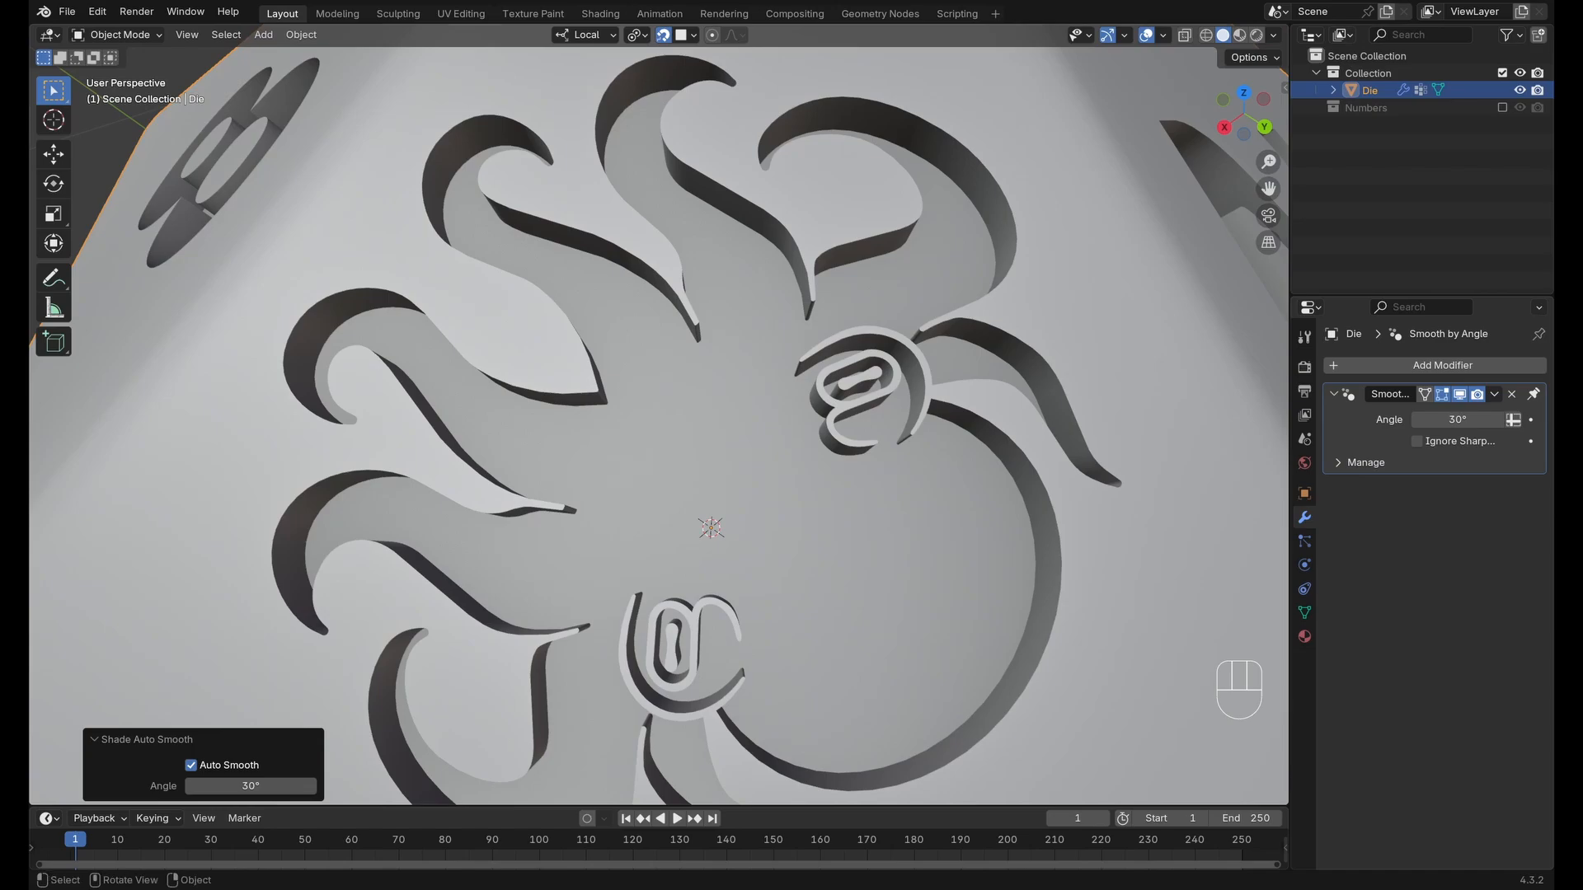
pyautogui.scroll(-2, 659, 415)
pyautogui.scroll(-2, 820, 354)
# Edit the die's mesh in face selection mode and select the recessed floor faces of the octopus logo and the first engraved numbers.
pyautogui.moveTo(819, 355); pyautogui.dragTo(709, 419, button='middle')
pyautogui.press('Tab')
pyautogui.press('3')
pyautogui.keyDown('shift'); pyautogui.click(945, 344); pyautogui.keyUp('shift')
pyautogui.keyDown('shift'); pyautogui.click(691, 318); pyautogui.keyUp('shift')
pyautogui.keyDown('shift'); pyautogui.click(927, 321); pyautogui.keyUp('shift')
pyautogui.keyDown('shift'); pyautogui.click(907, 337); pyautogui.keyUp('shift')
pyautogui.keyDown('shift'); pyautogui.click(734, 247); pyautogui.keyUp('shift')
pyautogui.keyDown('shift'); pyautogui.click(770, 377); pyautogui.keyUp('shift')
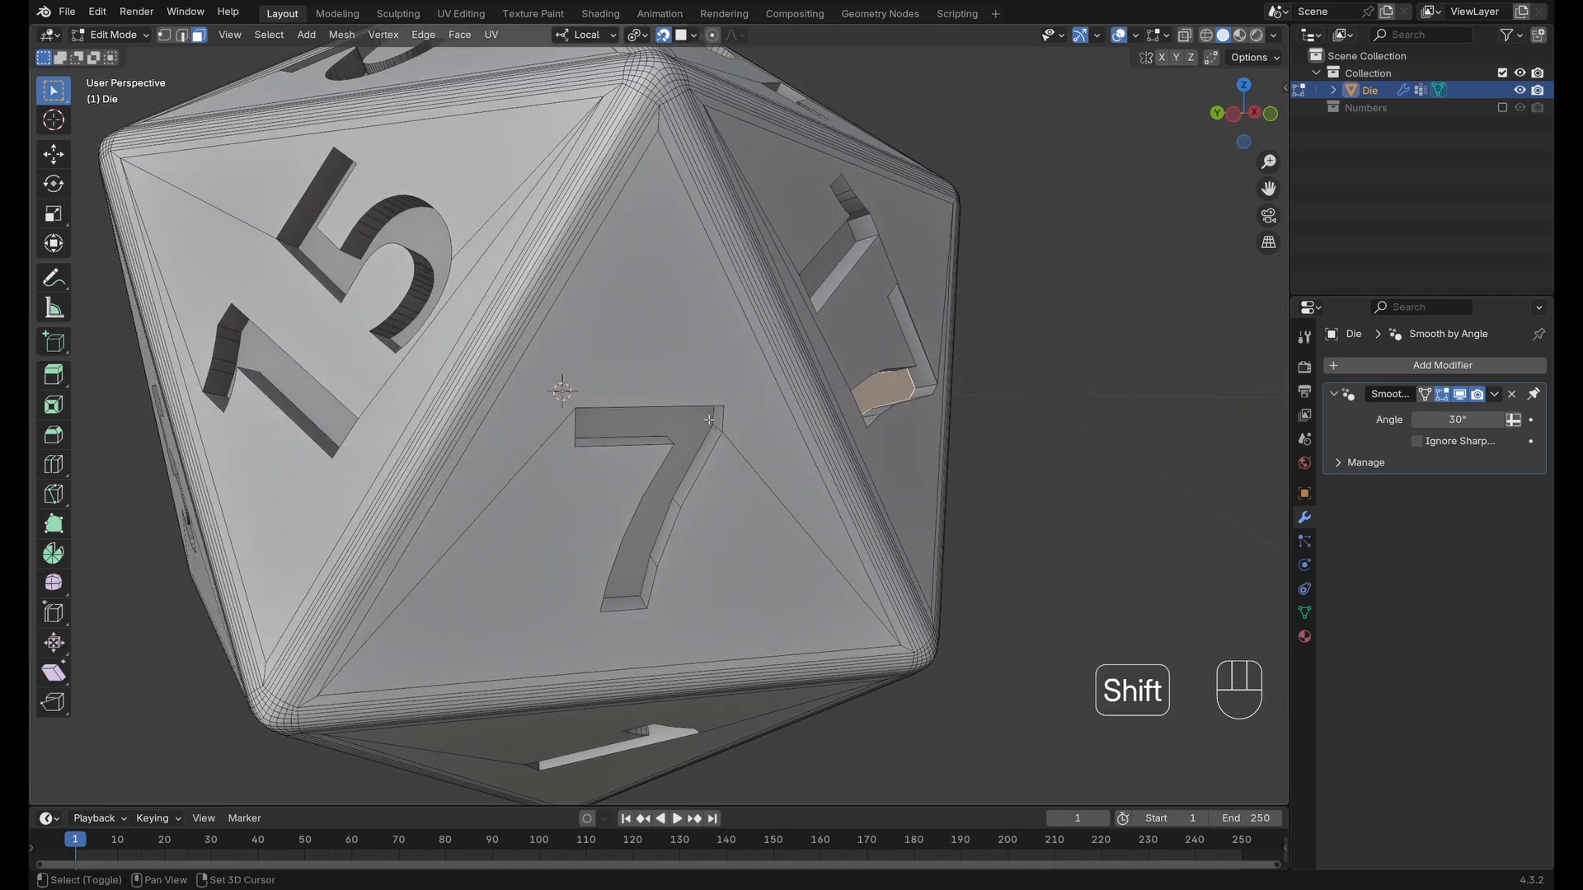
# Add a recessed floor face on each remaining side of the die to the selection, including the 13, 11 and 14.
pyautogui.moveTo(466, 300); pyautogui.dragTo(613, 314, button='middle')
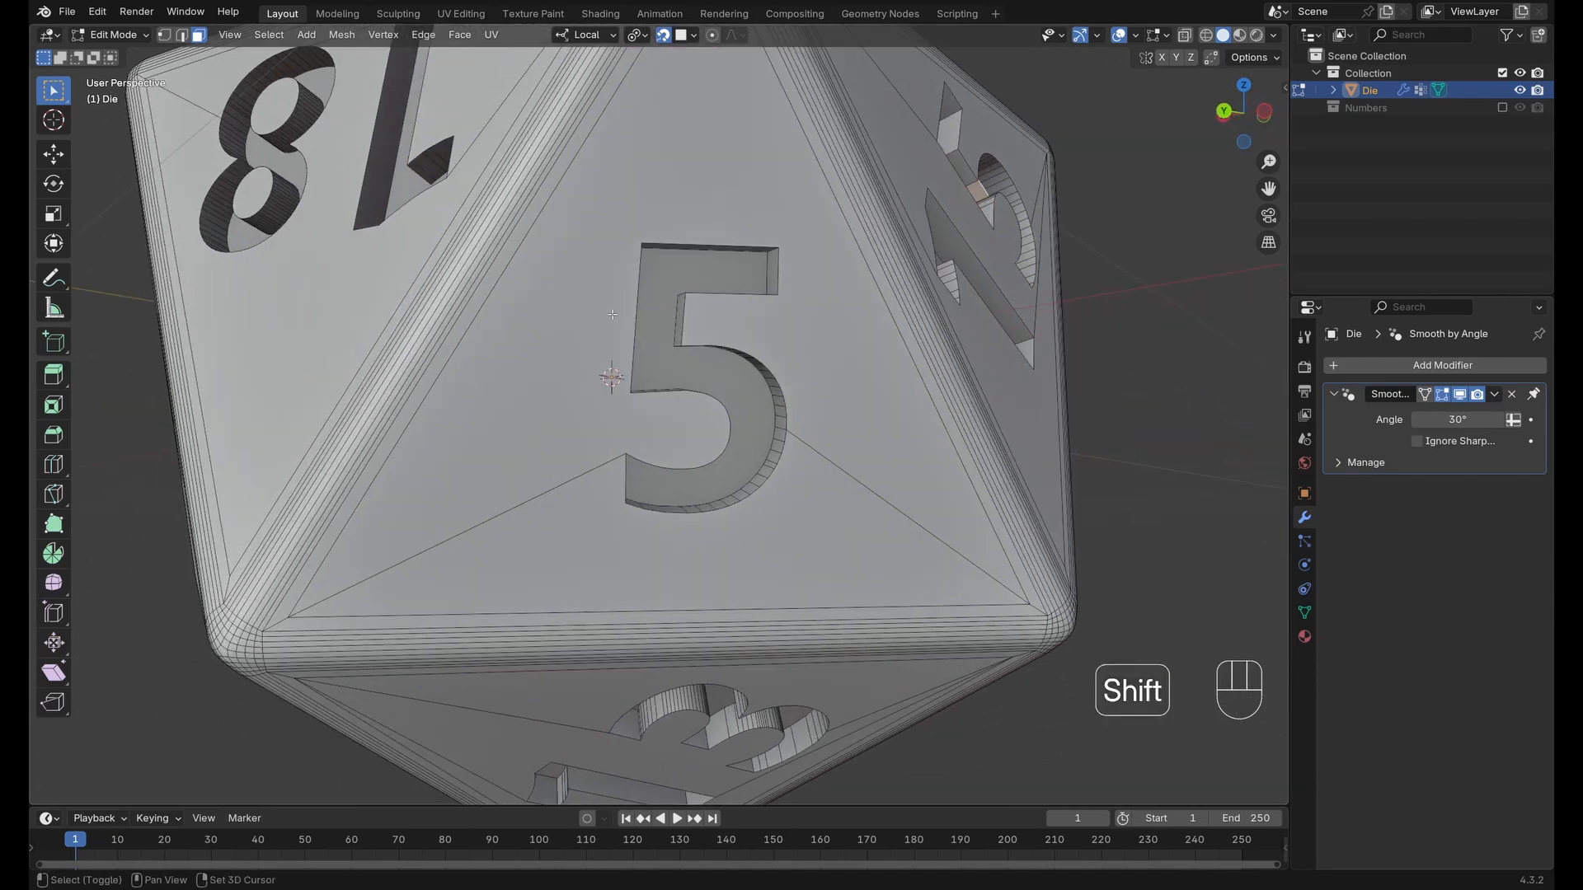
pyautogui.moveTo(420, 189); pyautogui.dragTo(585, 308, button='middle')
pyautogui.moveTo(651, 434); pyautogui.dragTo(651, 379, button='middle')
pyautogui.keyDown('shift'); pyautogui.click(717, 412); pyautogui.keyUp('shift')
pyautogui.keyDown('shift'); pyautogui.click(660, 386); pyautogui.keyUp('shift')
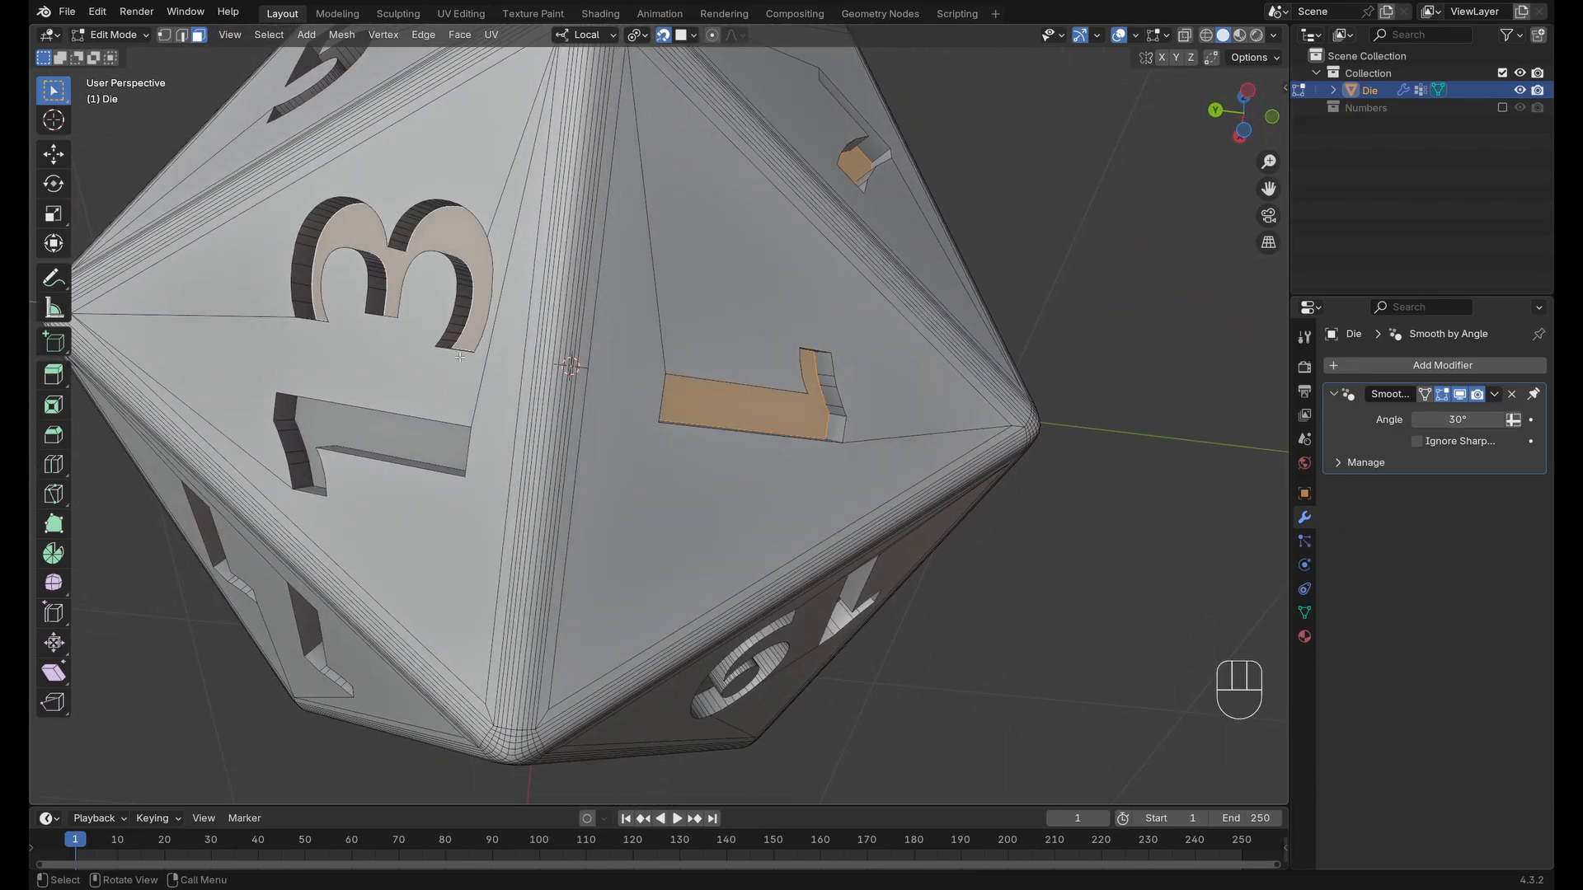
pyautogui.moveTo(479, 250); pyautogui.dragTo(775, 256, button='middle')
pyautogui.keyDown('shift'); pyautogui.click(775, 256); pyautogui.keyUp('shift')
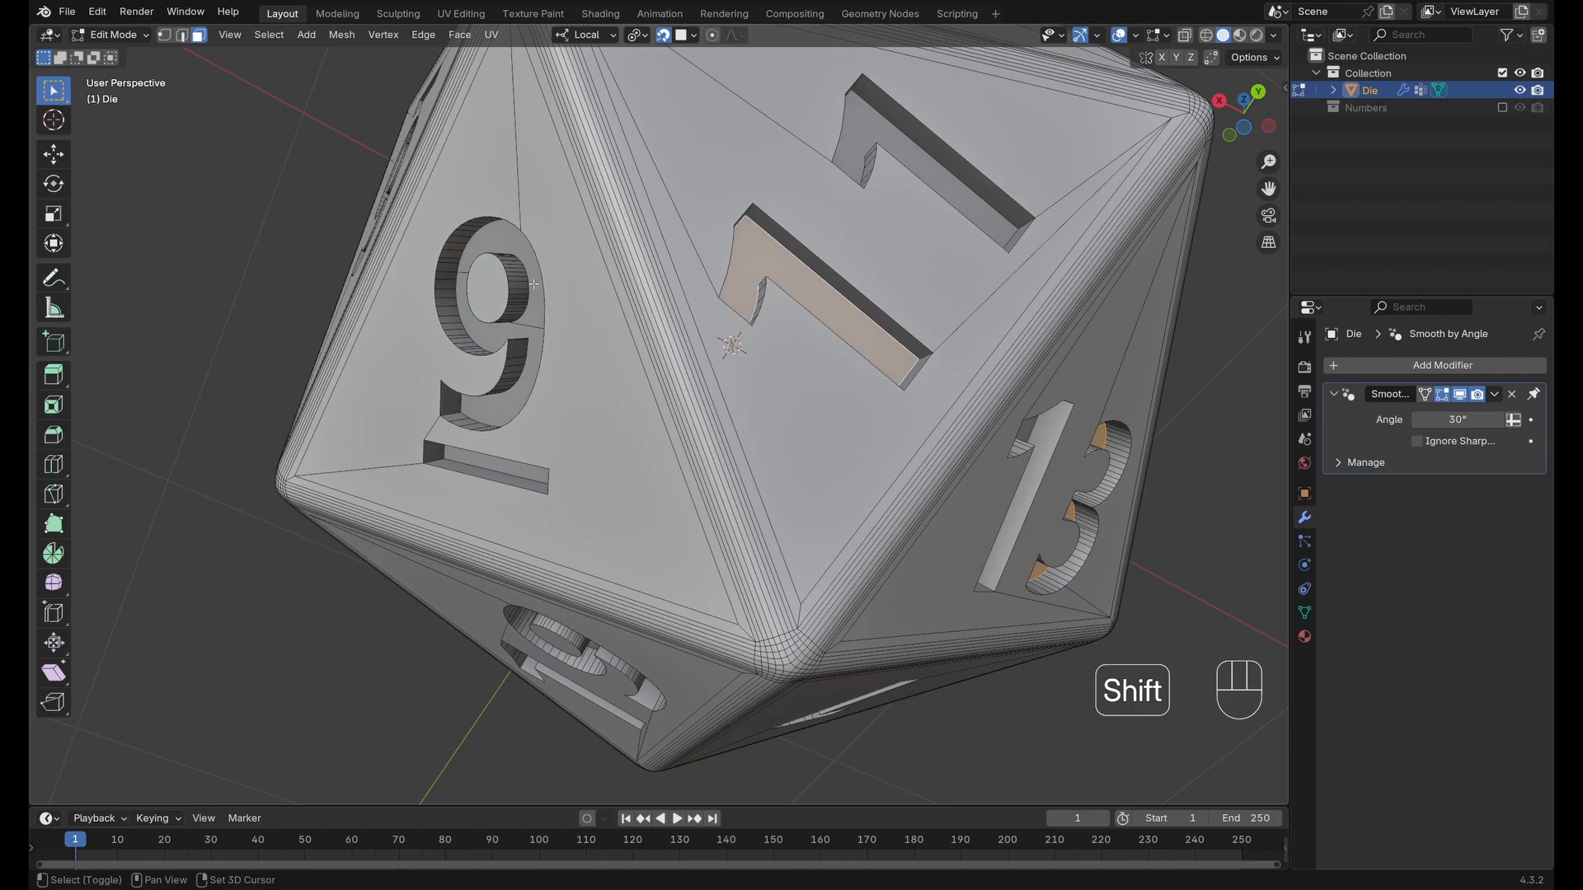
pyautogui.moveTo(680, 494); pyautogui.dragTo(823, 437, button='middle')
pyautogui.keyDown('shift'); pyautogui.click(839, 311); pyautogui.keyUp('shift')
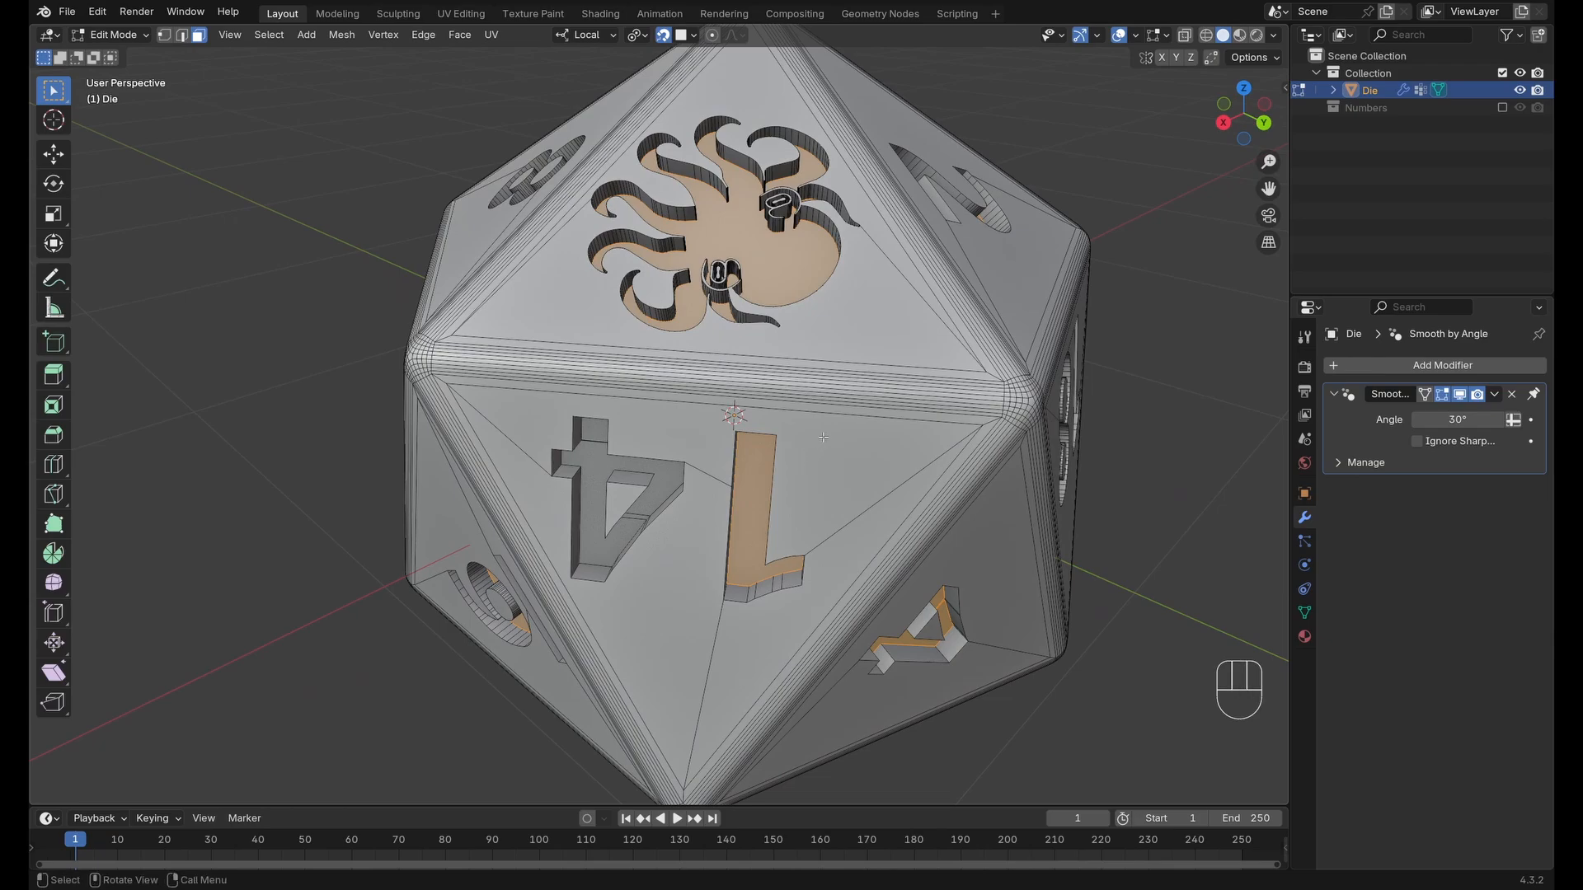
# Extend the selection to all coplanar engraved floor faces using Select Similar with the Coplanar type.
pyautogui.press('shift')
pyautogui.hotkey('shift', 'g')
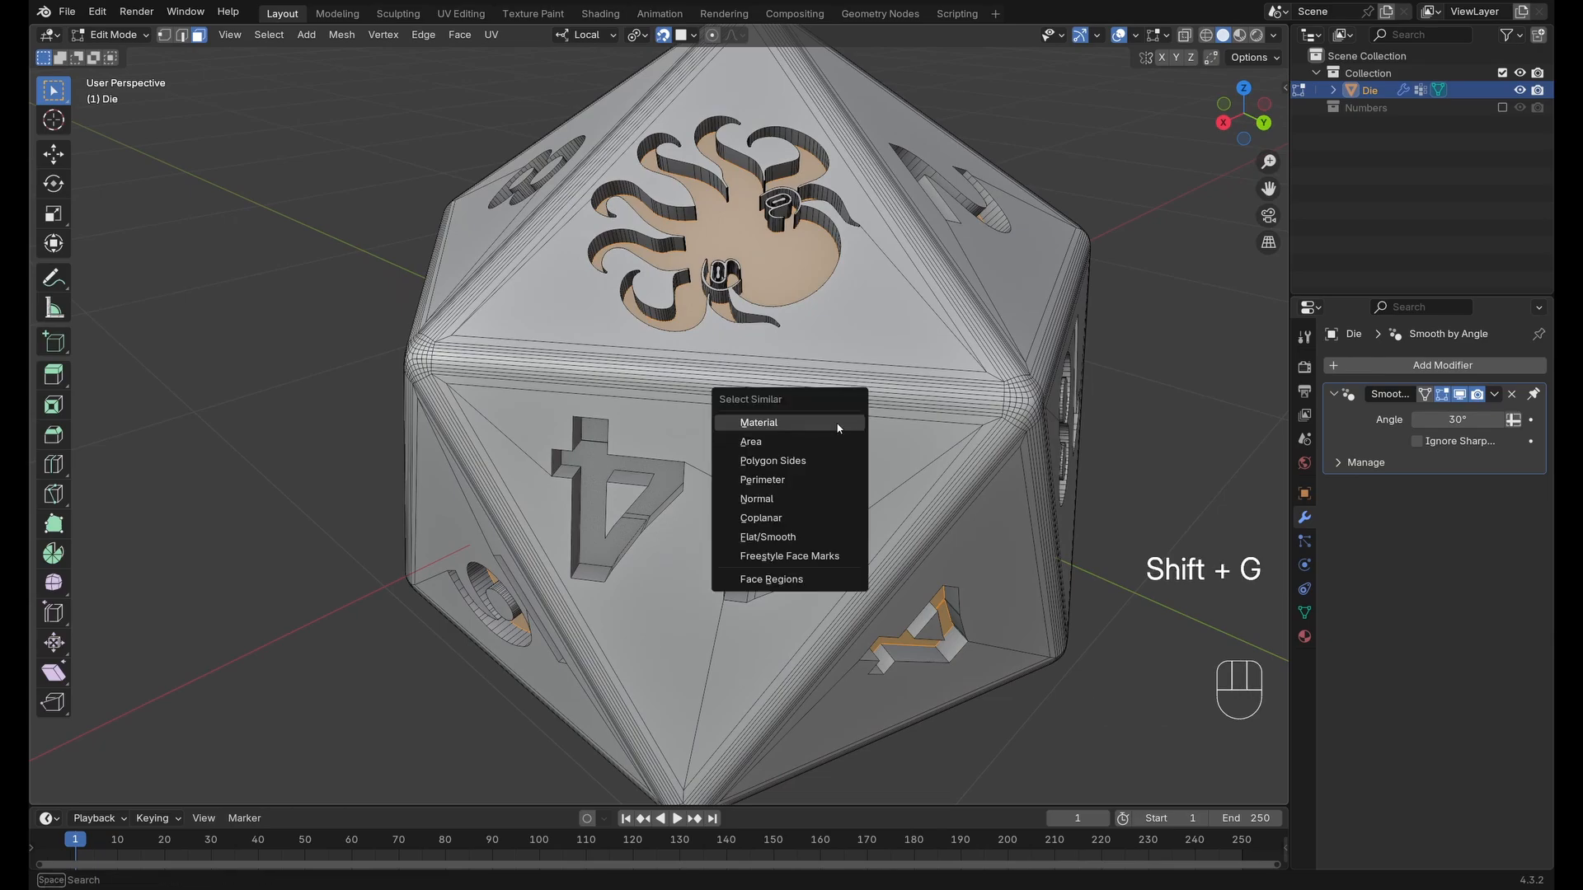
pyautogui.click(817, 519)
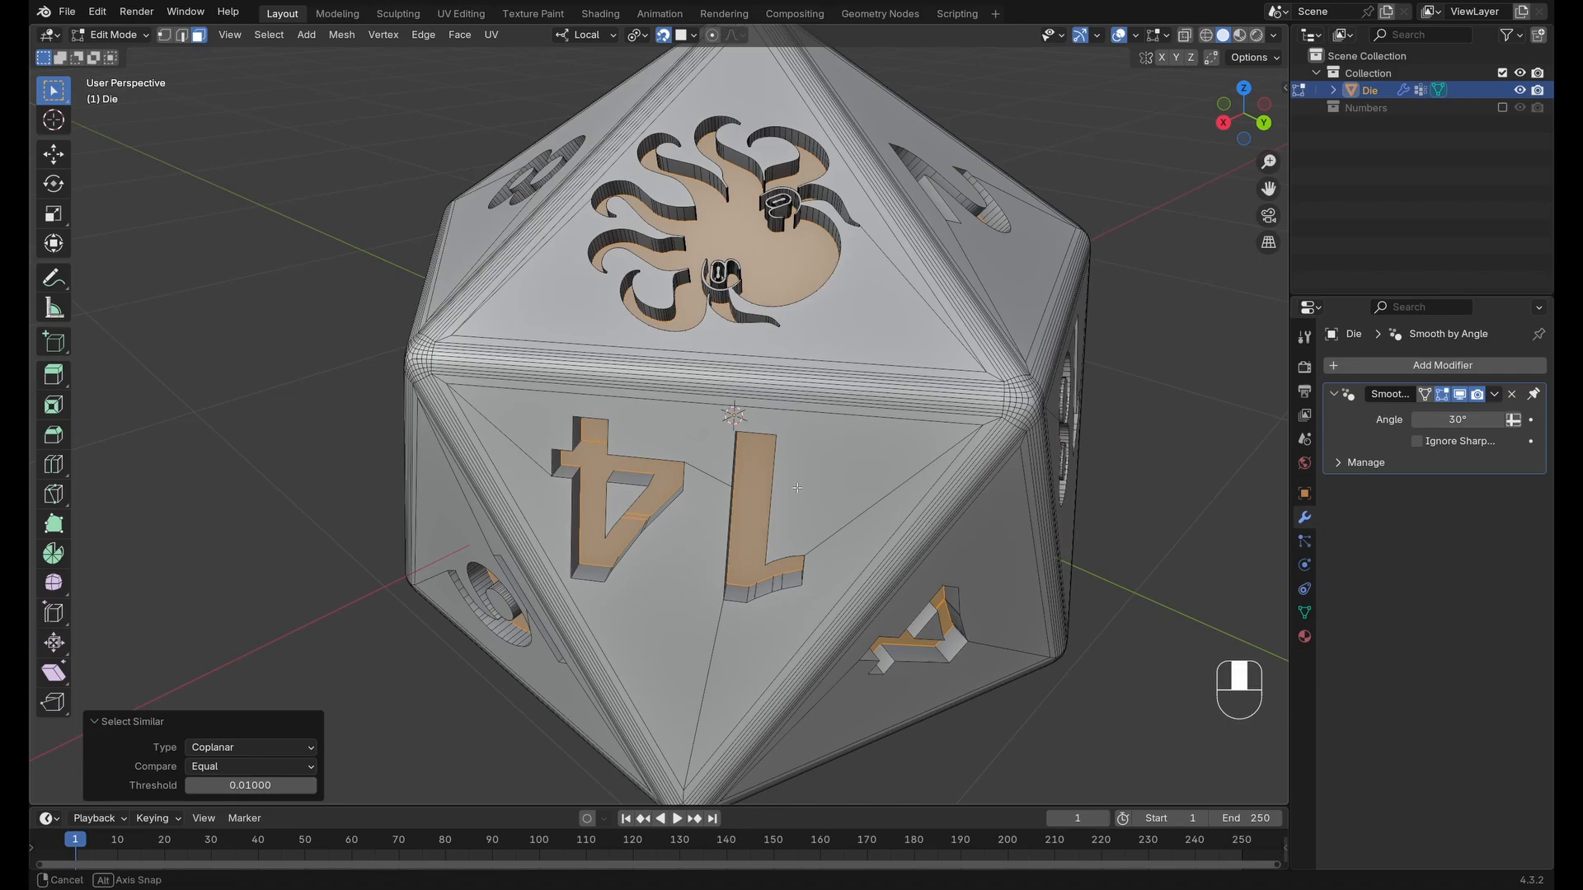
pyautogui.moveTo(797, 487); pyautogui.dragTo(1031, 494, button='middle')
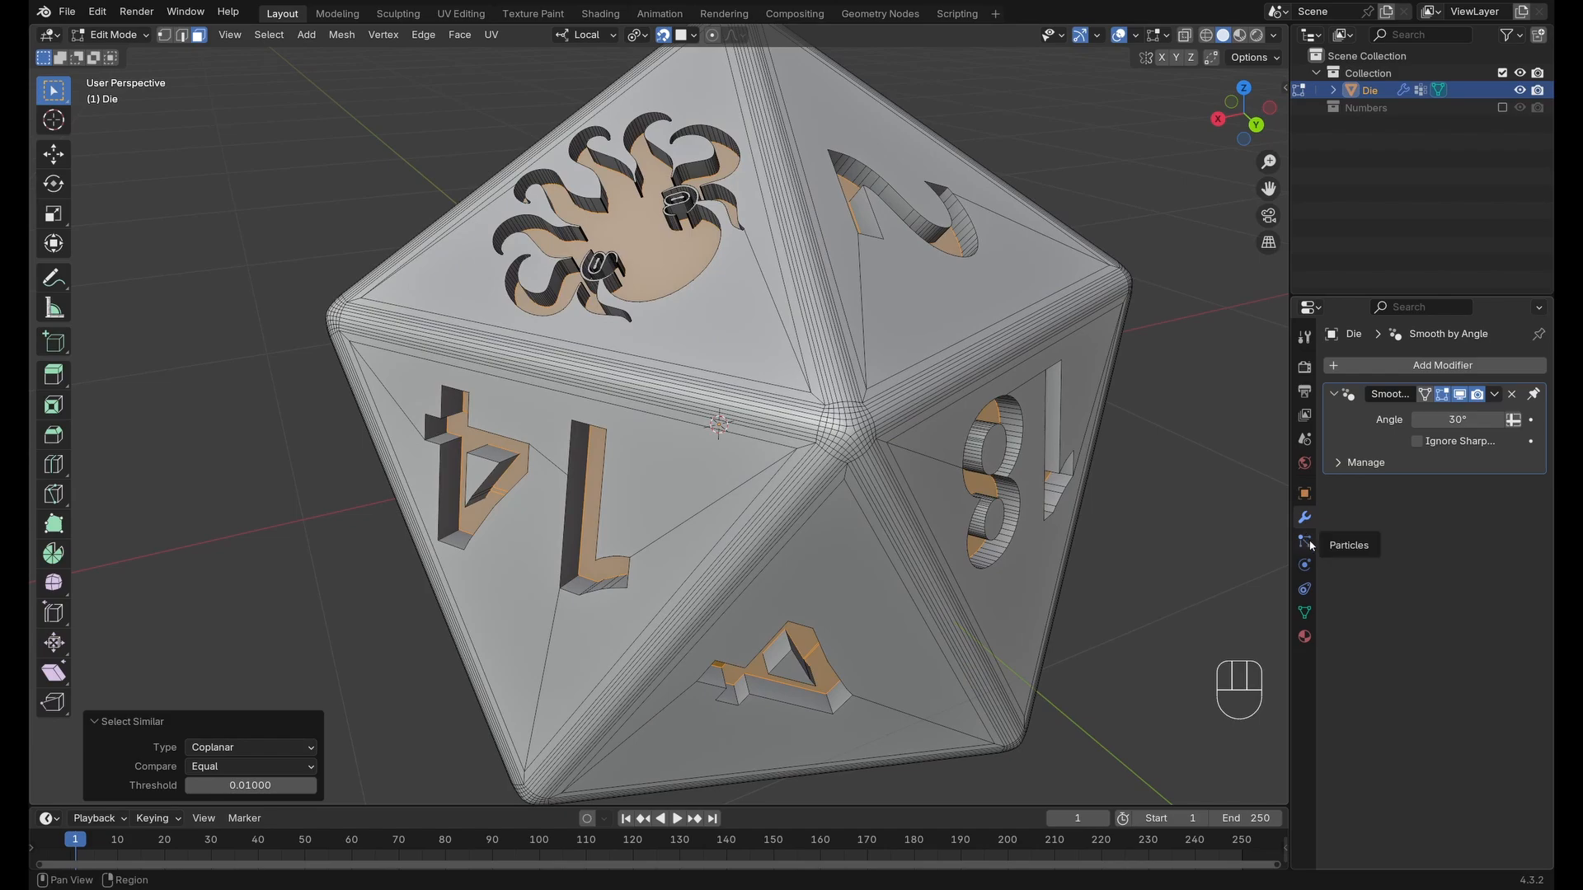
# Create a vertex group called Numbers on the die and assign the selected engraved faces to it.
pyautogui.click(1304, 612)
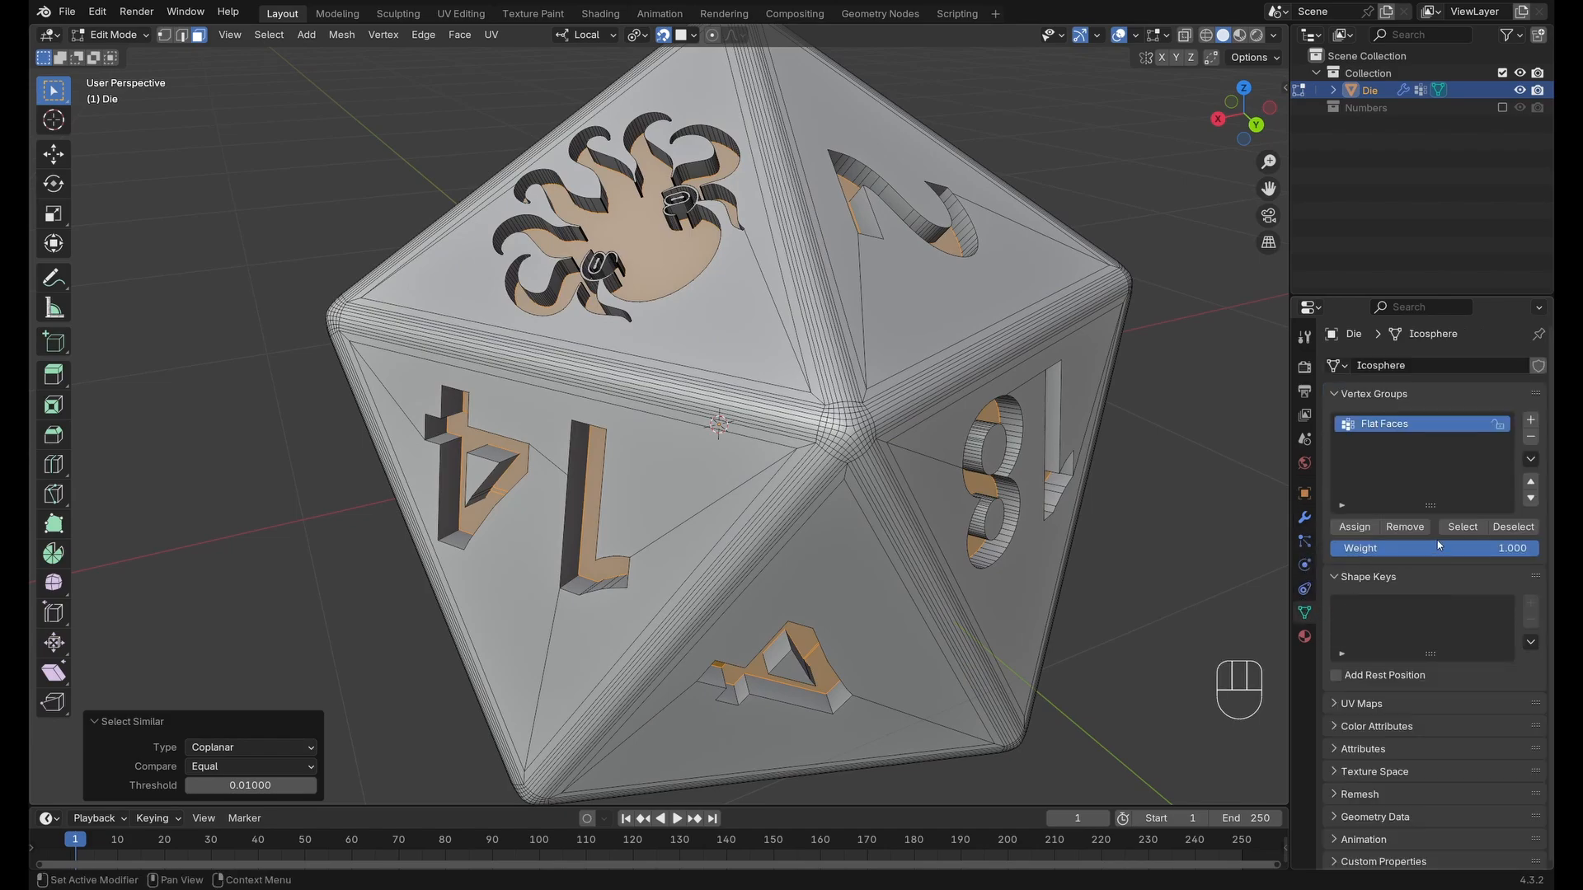
pyautogui.click(1531, 420)
pyautogui.doubleClick(1403, 444)
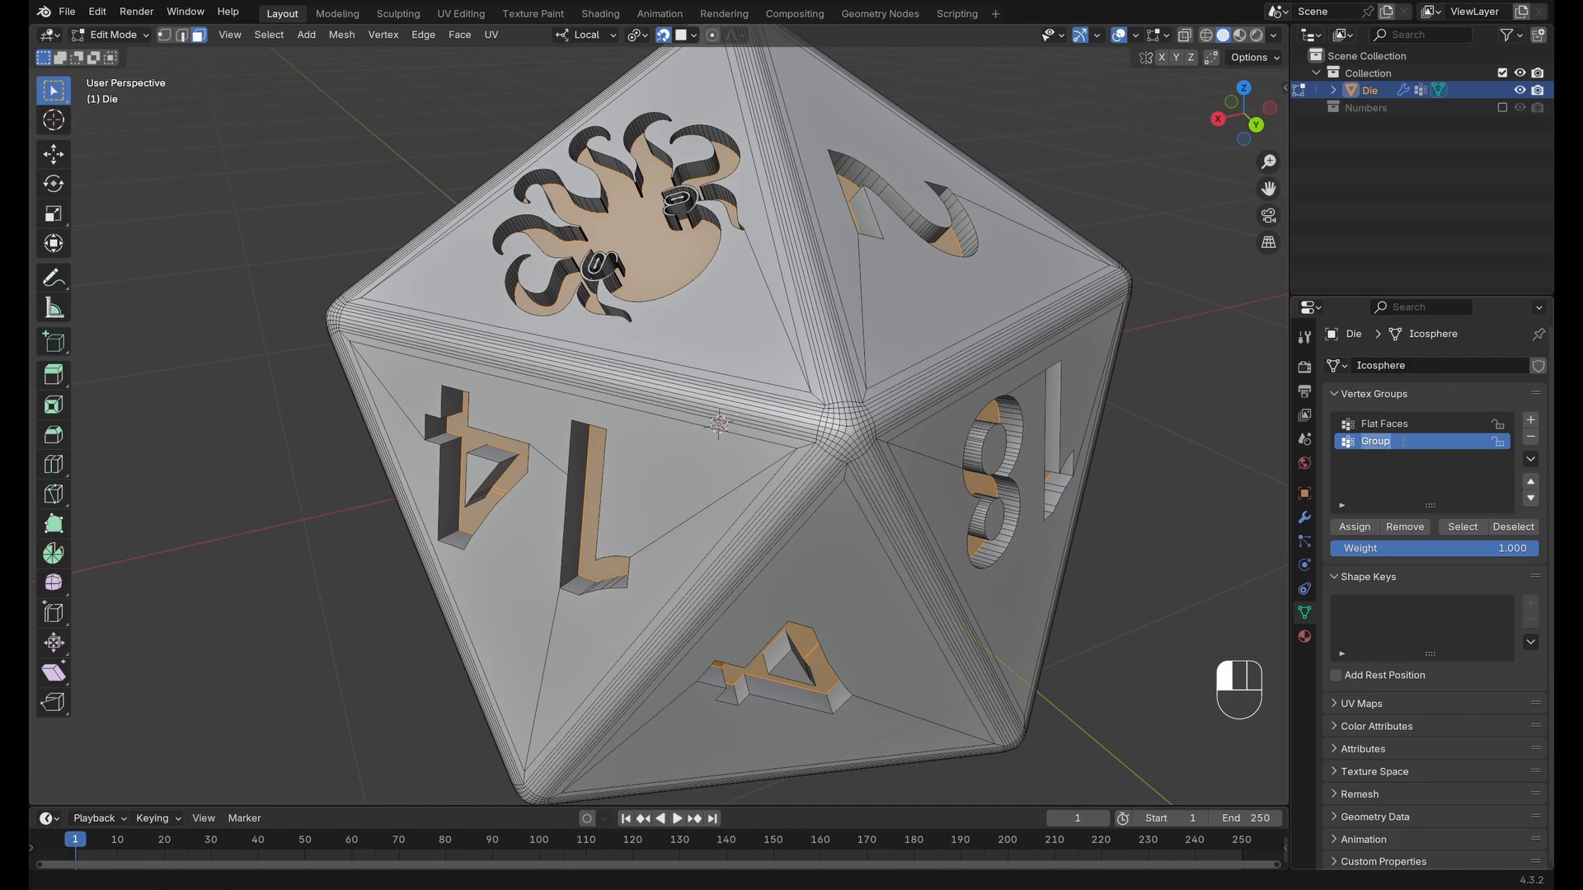
pyautogui.write('Numbers')
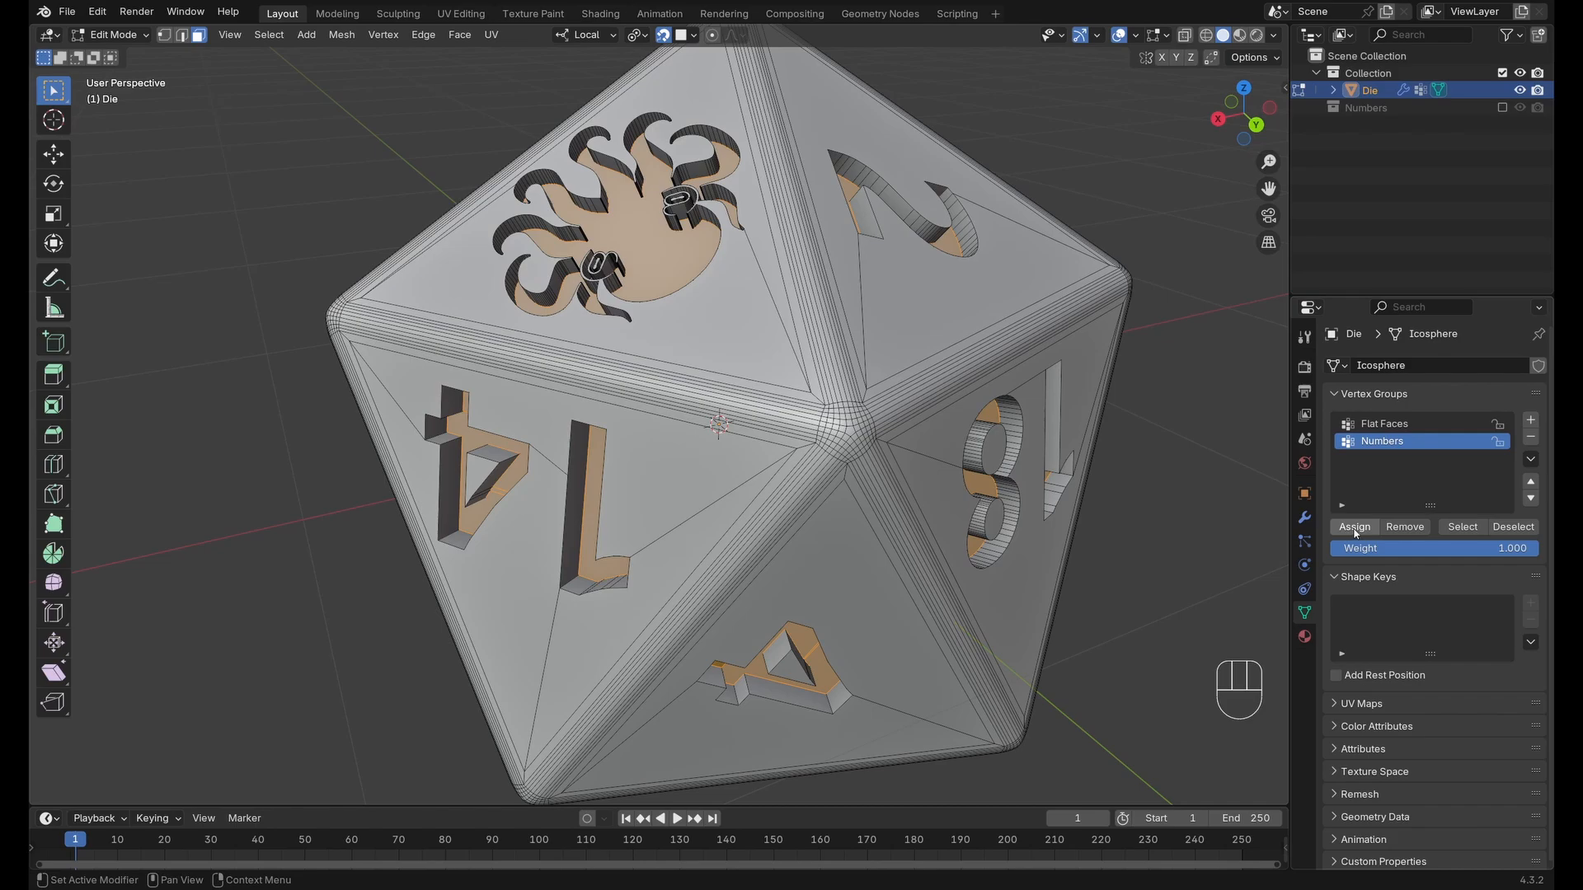
# Check the Numbers vertex group by clearing the face selection and reselecting the group's faces.
pyautogui.moveTo(923, 445); pyautogui.dragTo(853, 458, button='middle')
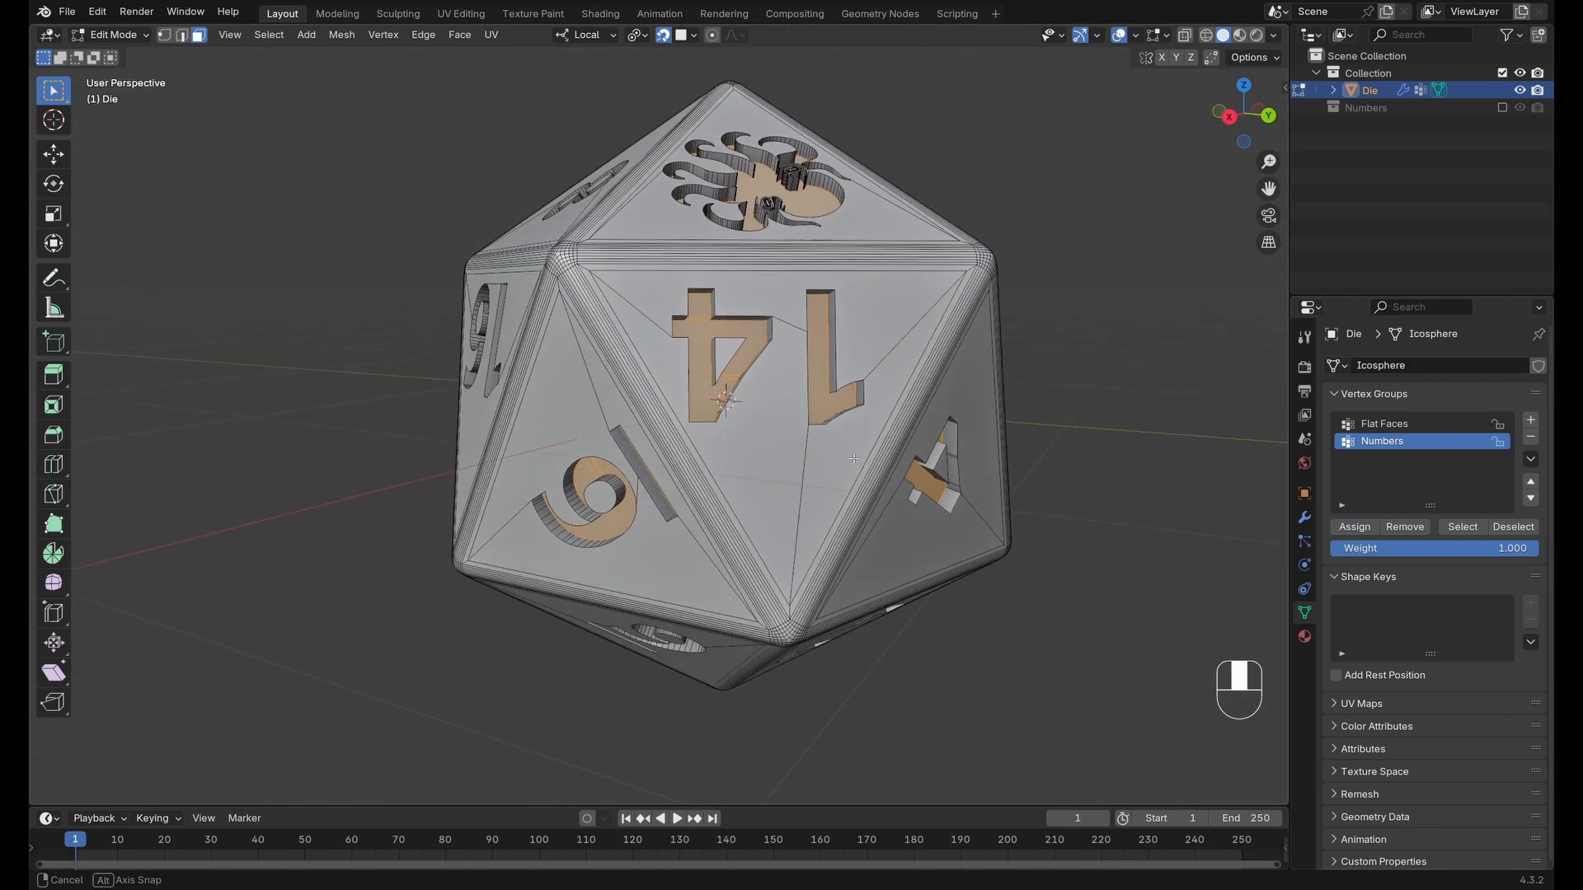
pyautogui.click(1505, 527)
pyautogui.click(1481, 527)
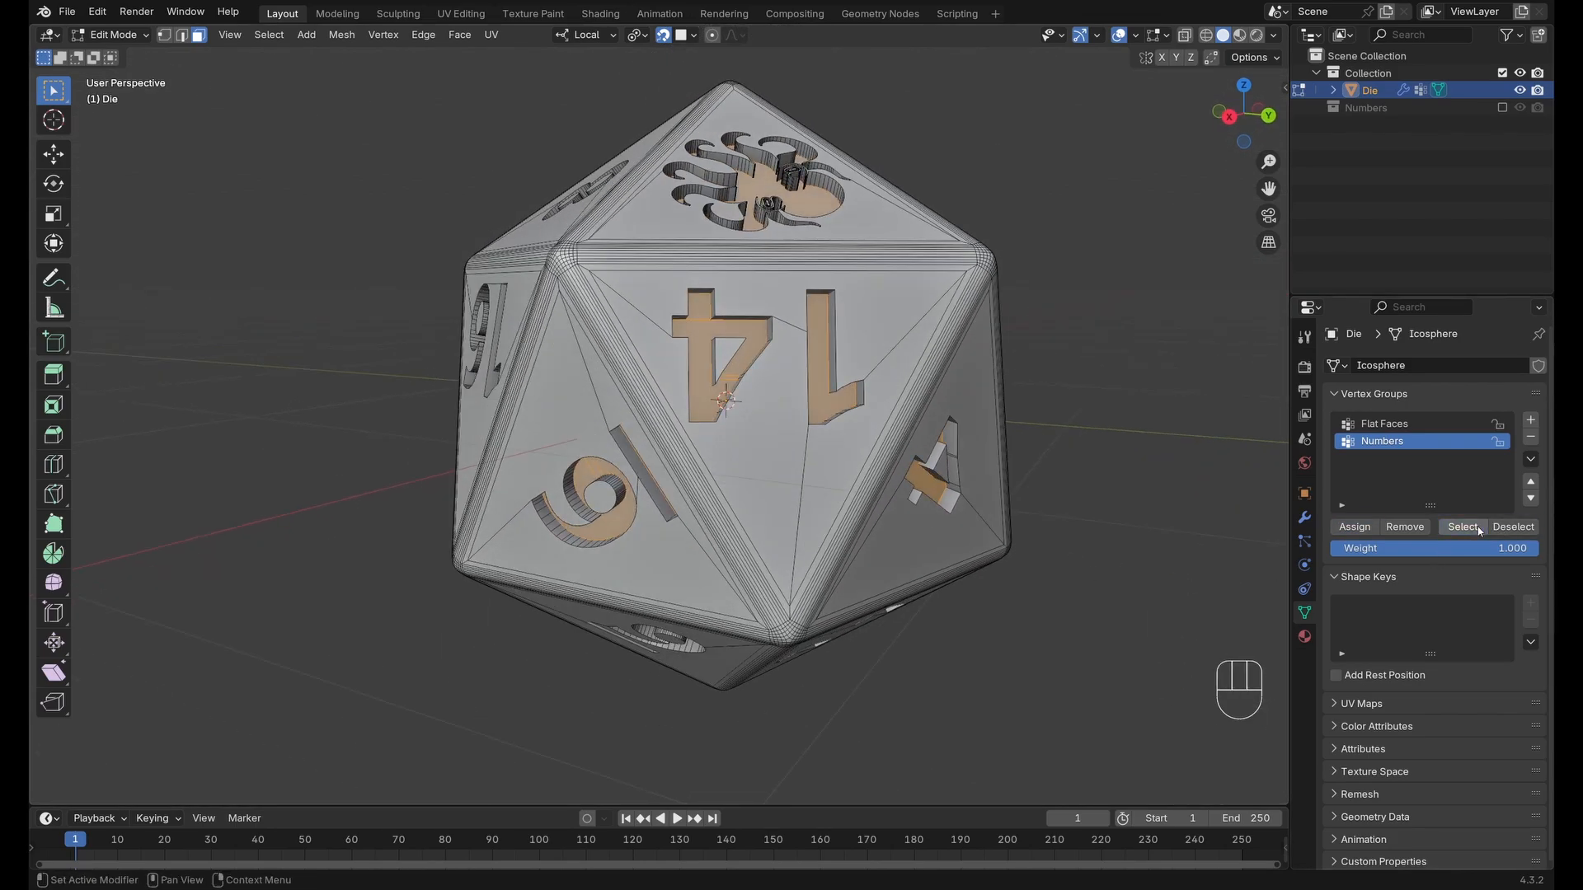
pyautogui.moveTo(1072, 569); pyautogui.dragTo(1011, 431, button='middle')
pyautogui.hotkey('alt', 'a')
pyautogui.moveTo(918, 449)
pyautogui.mouseDown(button='middle')
pyautogui.moveTo(904, 486)
pyautogui.moveTo(932, 470)
pyautogui.mouseUp(button='middle')
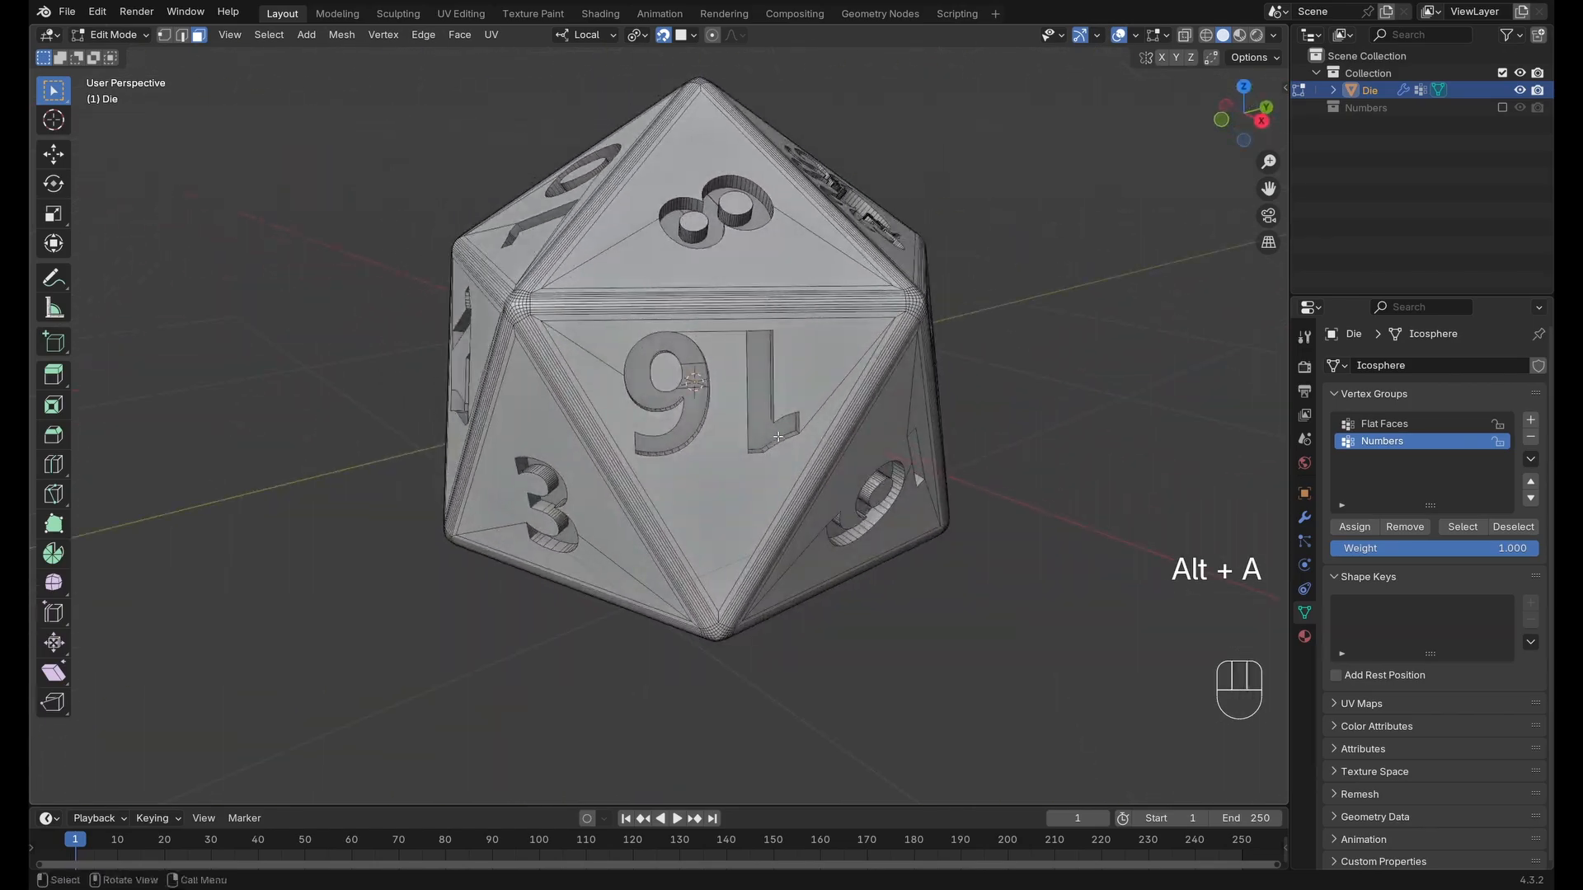
pyautogui.click(1467, 528)
pyautogui.moveTo(1031, 569); pyautogui.dragTo(838, 415, button='middle')
# Return to Object Mode and raise the die about 1.42 m along its local Z axis.
pyautogui.press('Tab')
pyautogui.scroll(-3, 950, 376)
pyautogui.scroll(6, 937, 374)
pyautogui.scroll(-3, 942, 389)
pyautogui.press('g')
pyautogui.press('z')
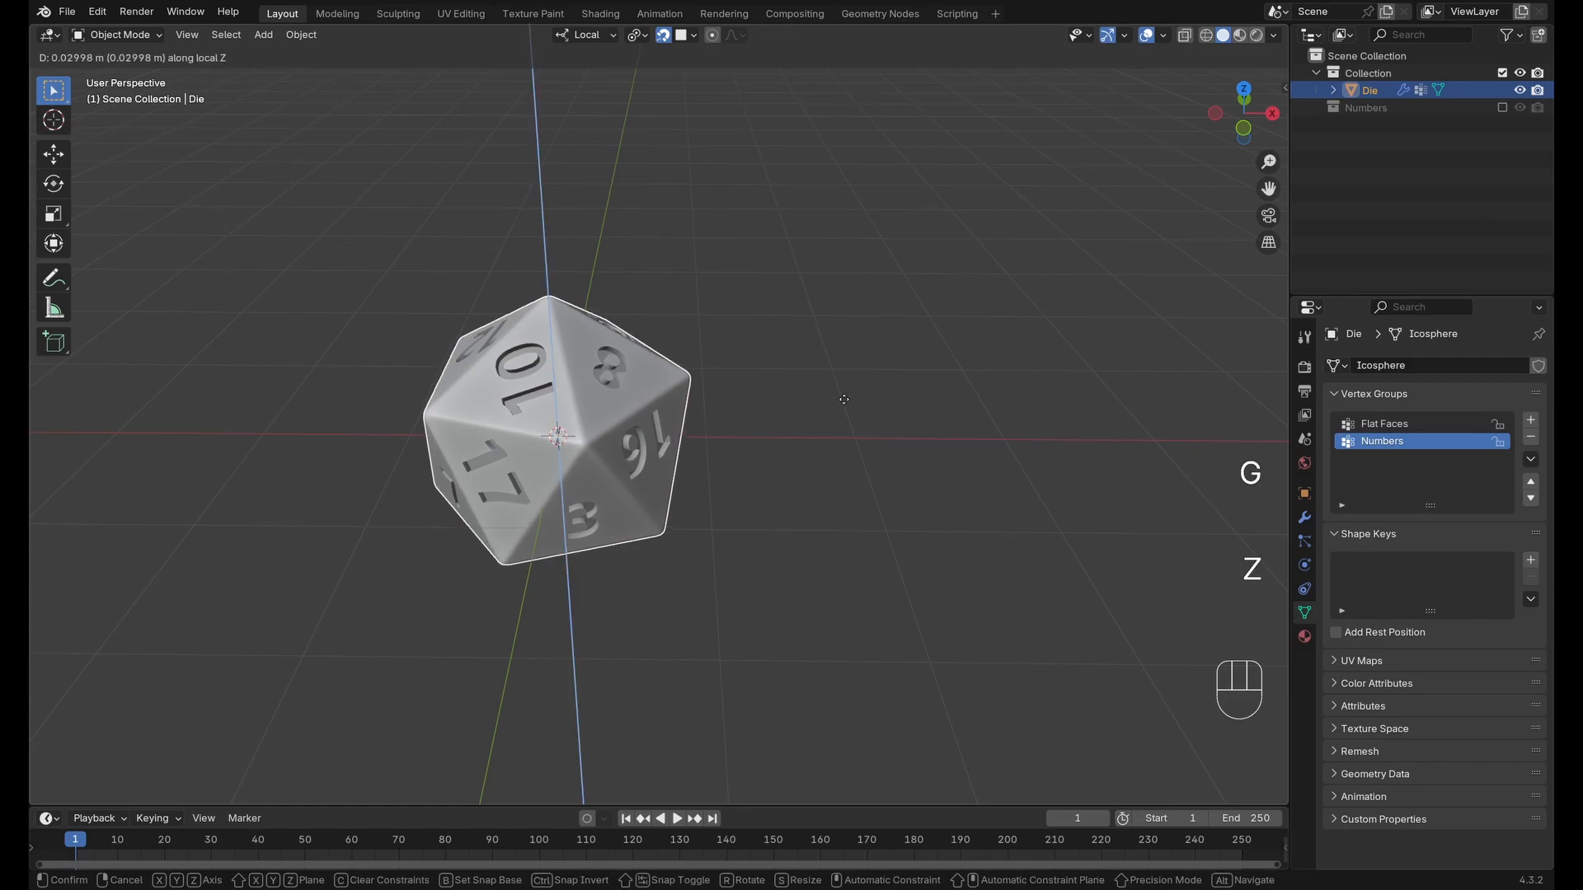
pyautogui.click(862, 206)
pyautogui.scroll(-2, 899, 313)
pyautogui.moveTo(902, 316); pyautogui.dragTo(892, 325, button='middle')
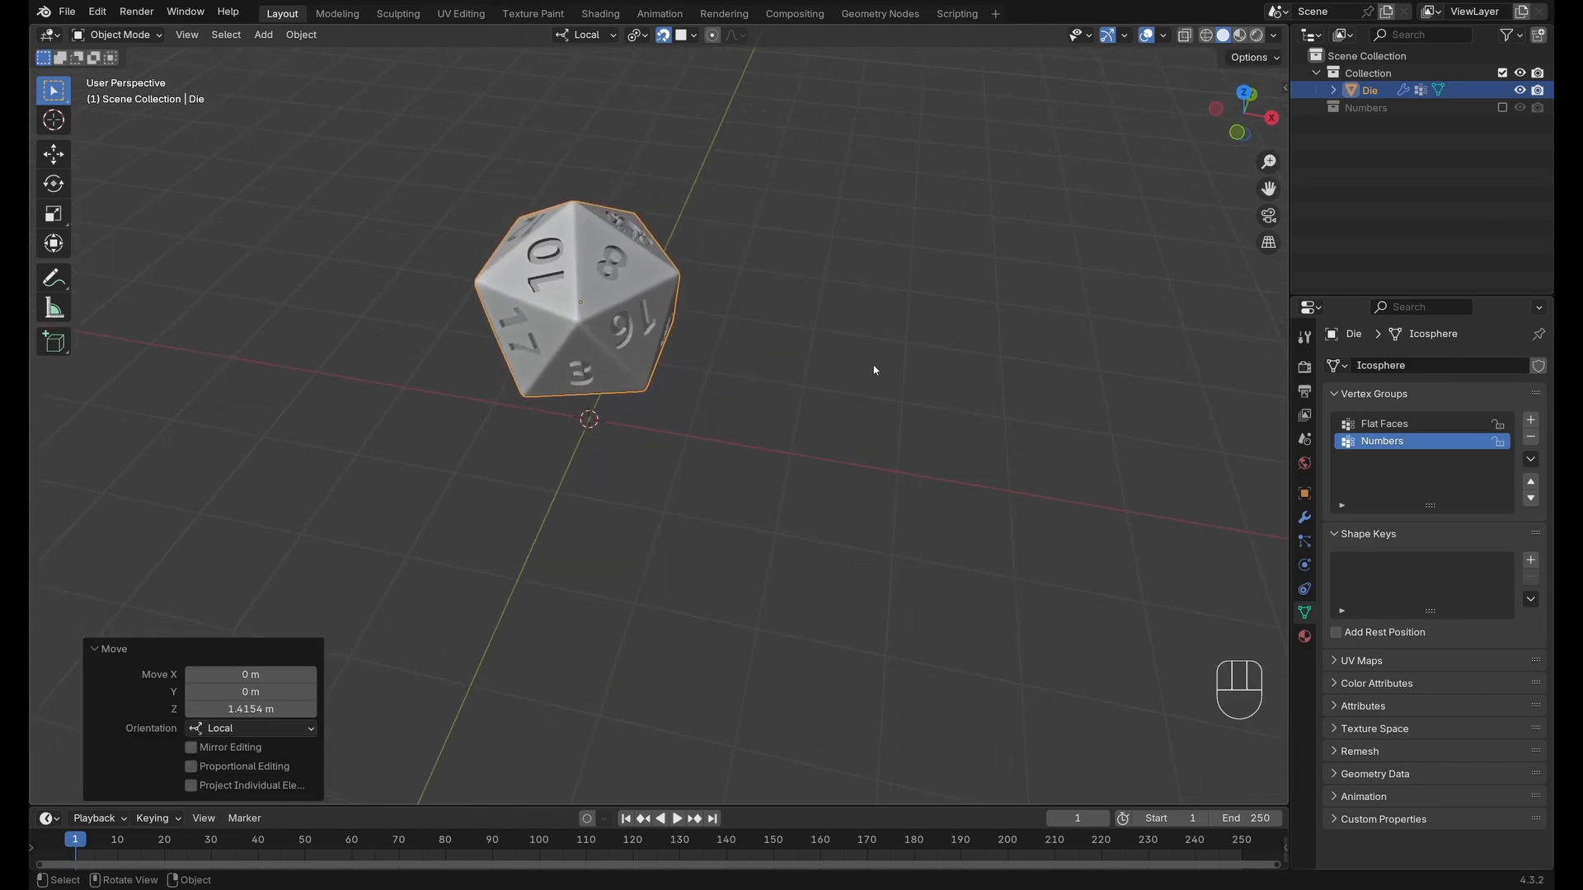
pyautogui.hotkey('shift', 'a')
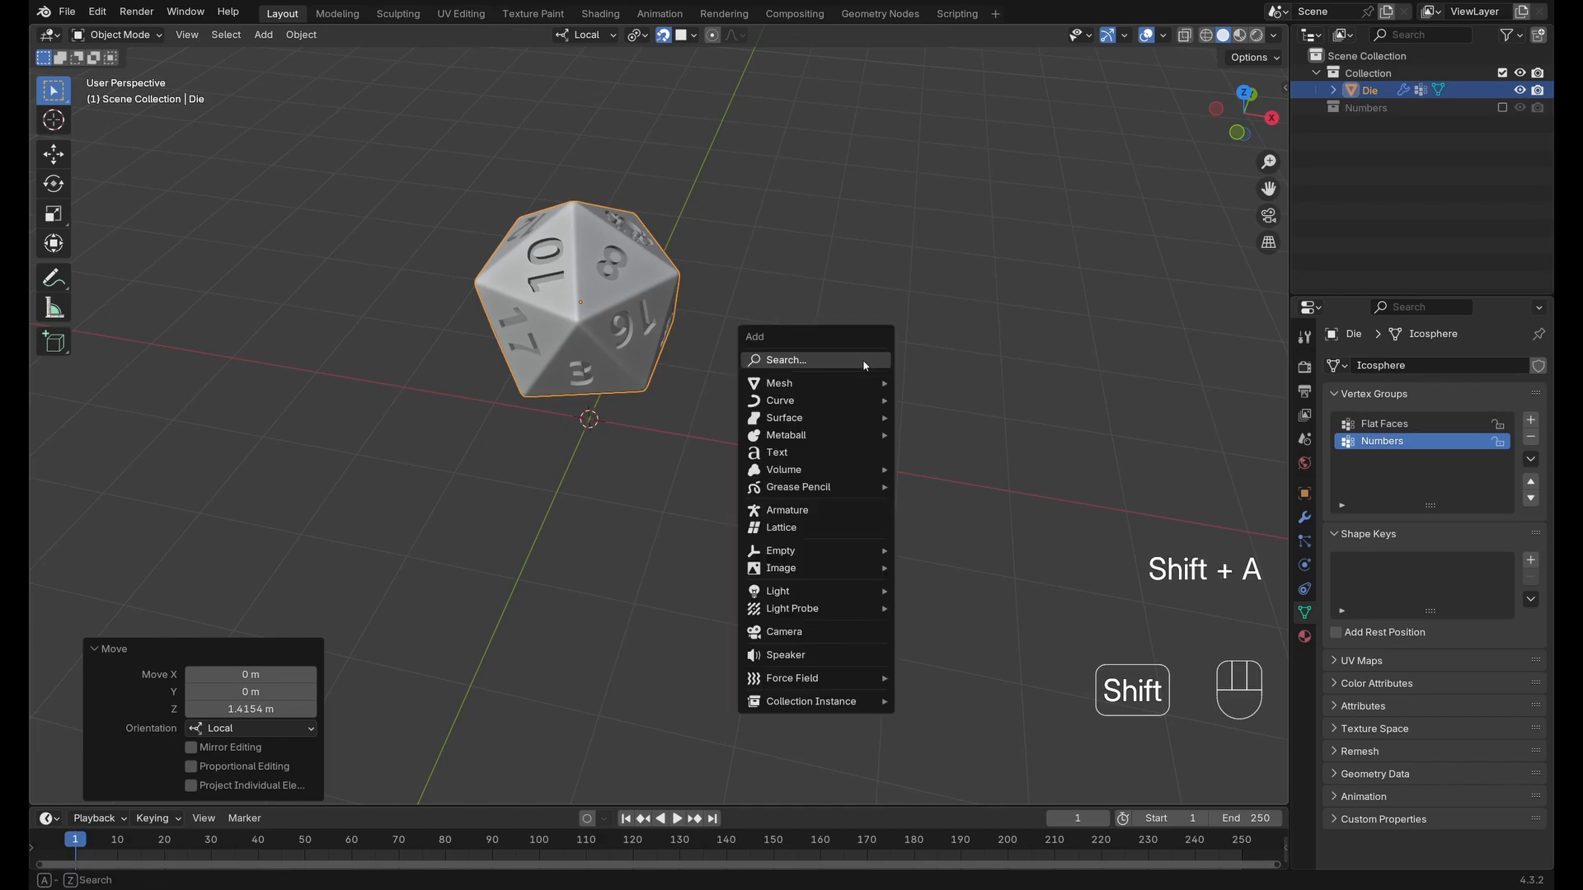
pyautogui.click(864, 362)
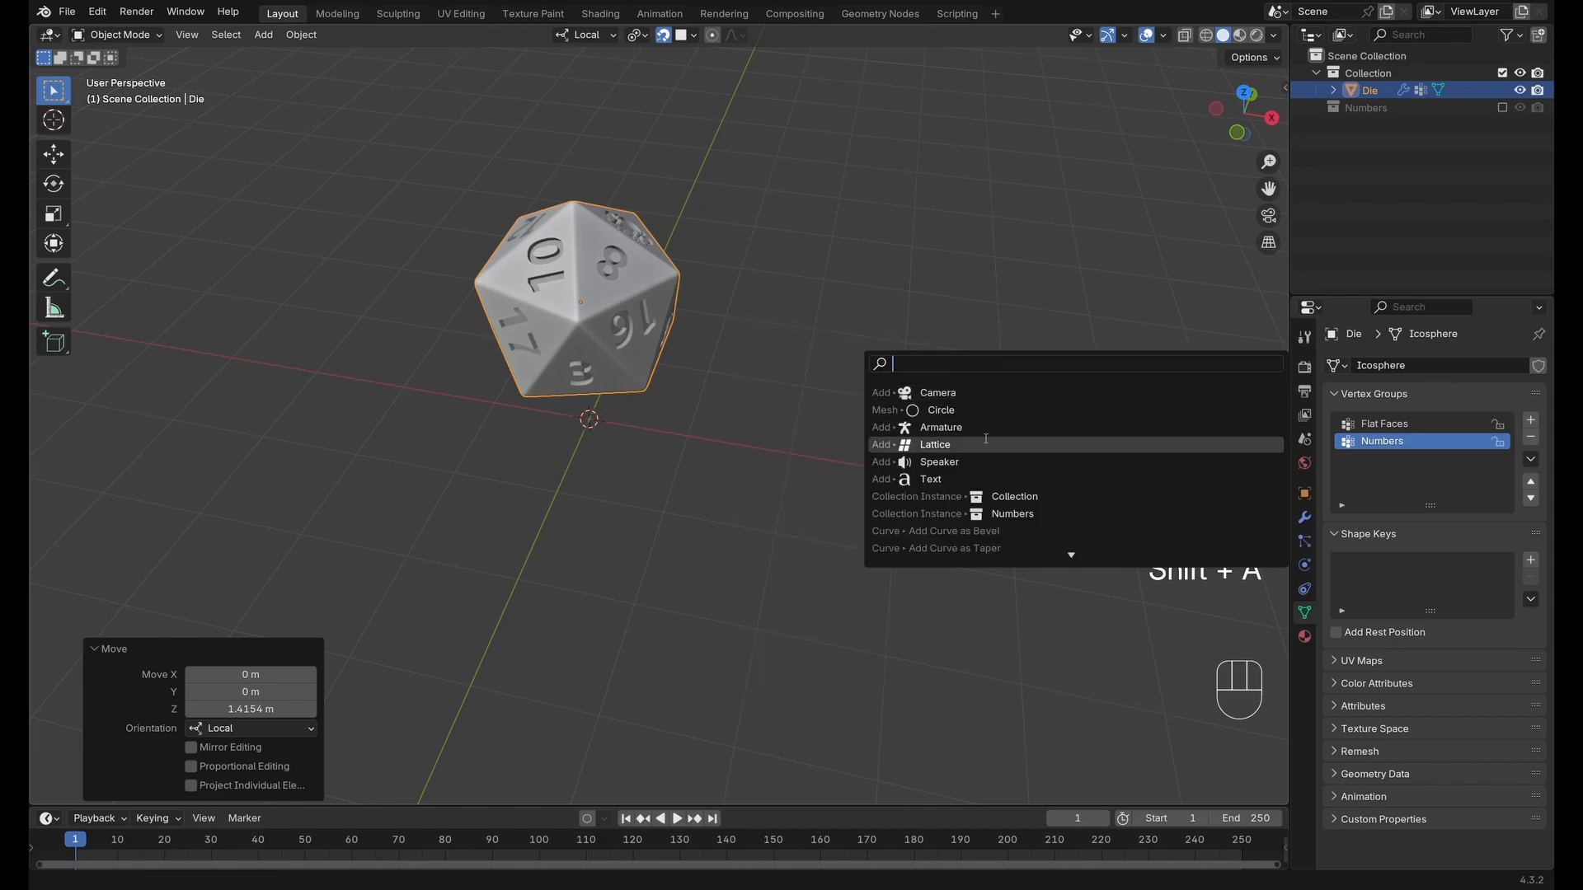
pyautogui.click(860, 305)
# Add a mesh plane at the world origin beneath the die and set its size to 20 m.
pyautogui.hotkey('shift', 'a')
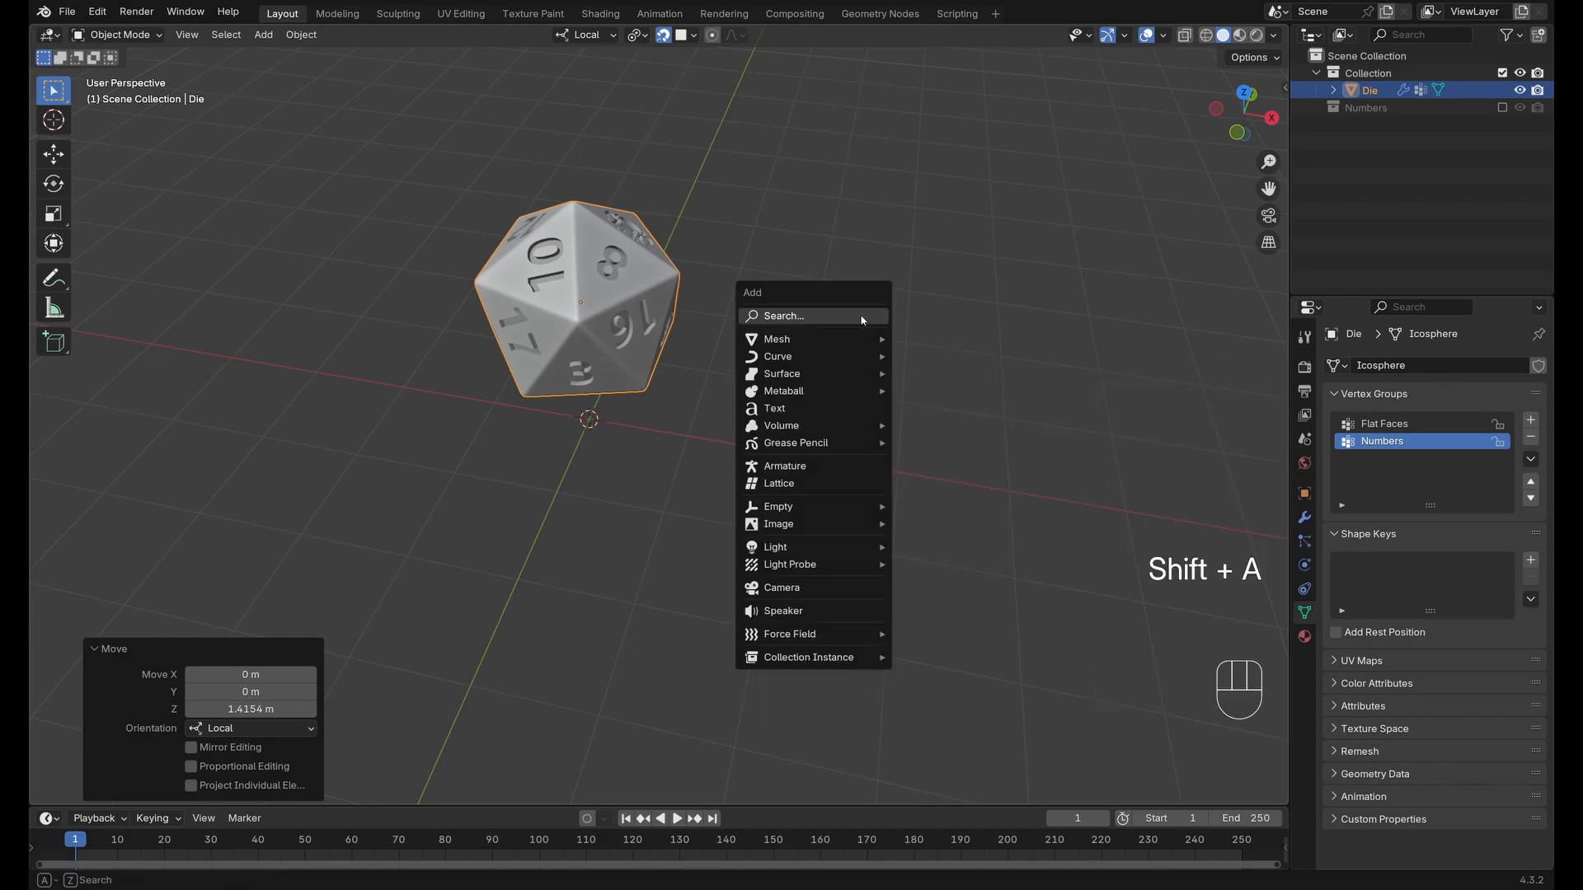
pyautogui.moveTo(845, 345)
pyautogui.click(961, 339)
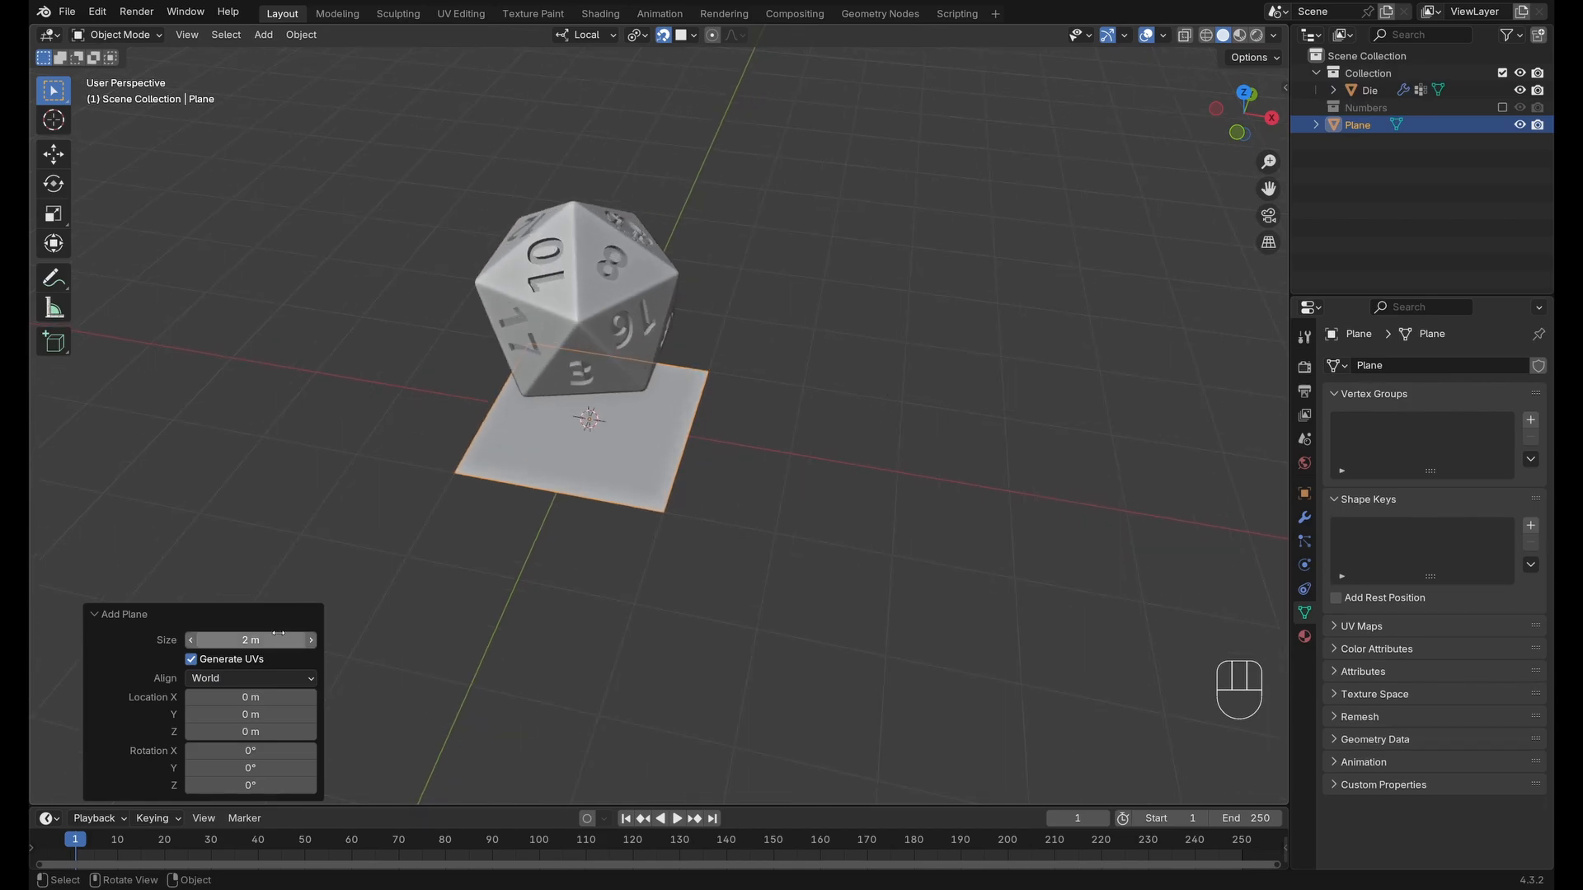
pyautogui.scroll(-5, 833, 531)
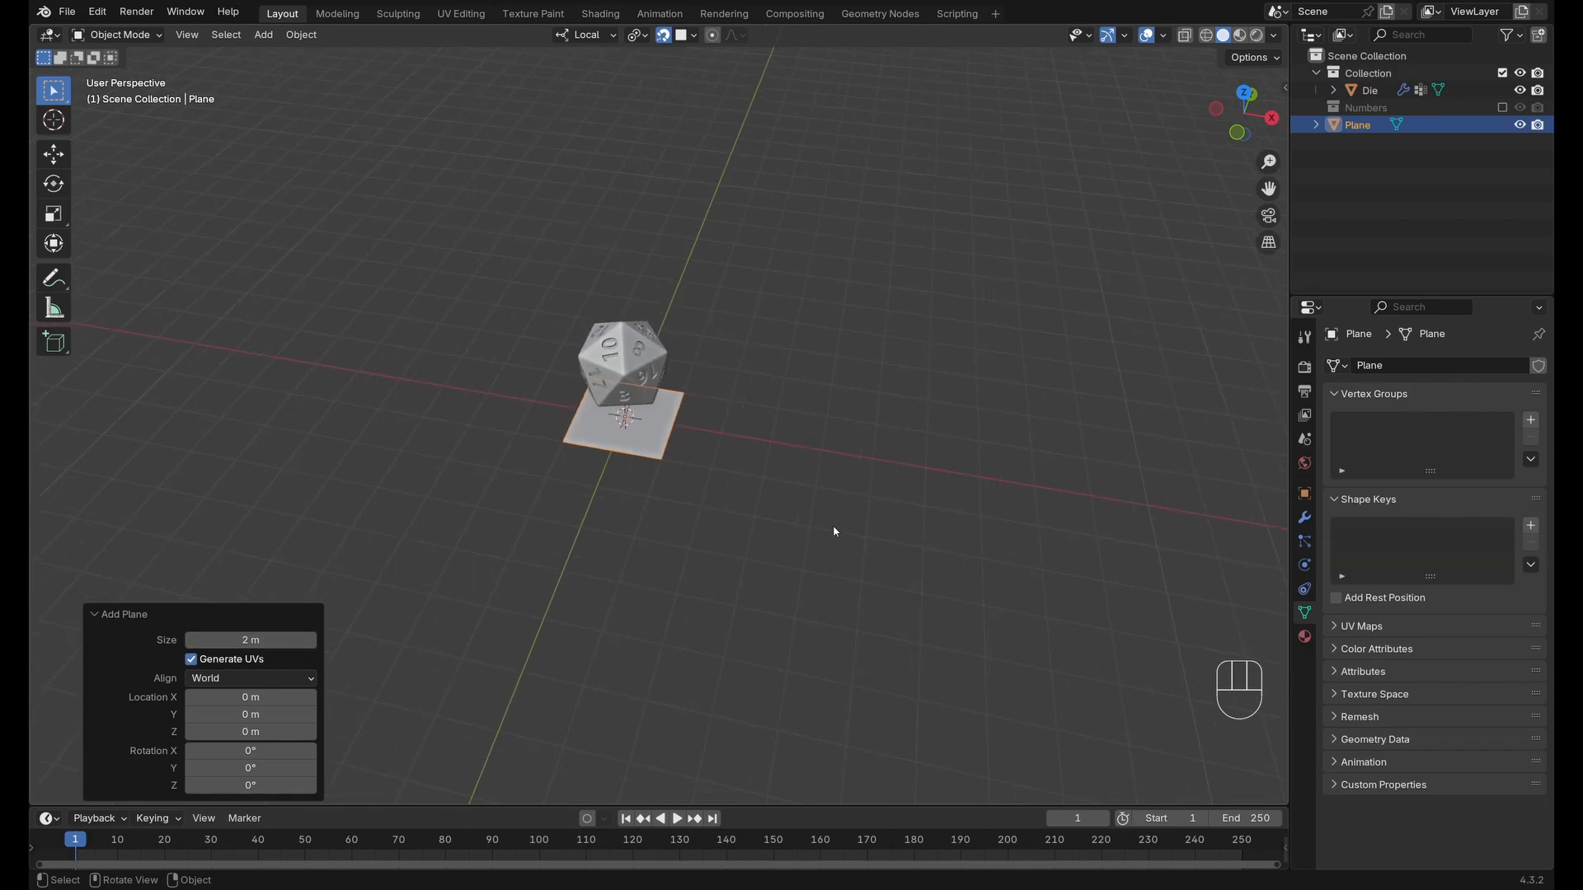
pyautogui.click(284, 640)
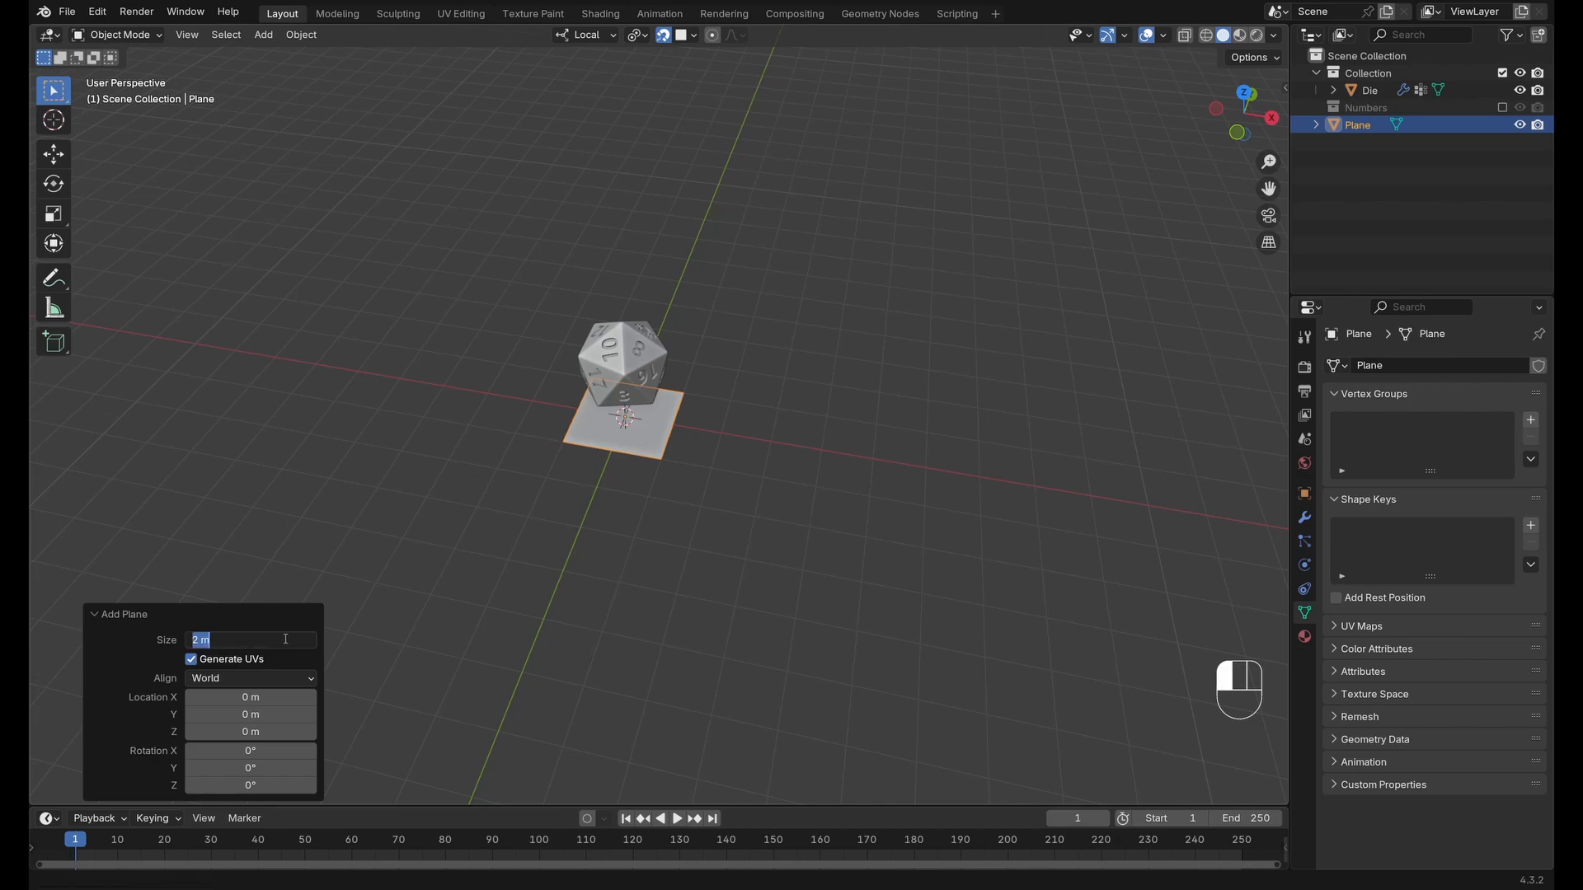
pyautogui.write('20')
pyautogui.press('Return')
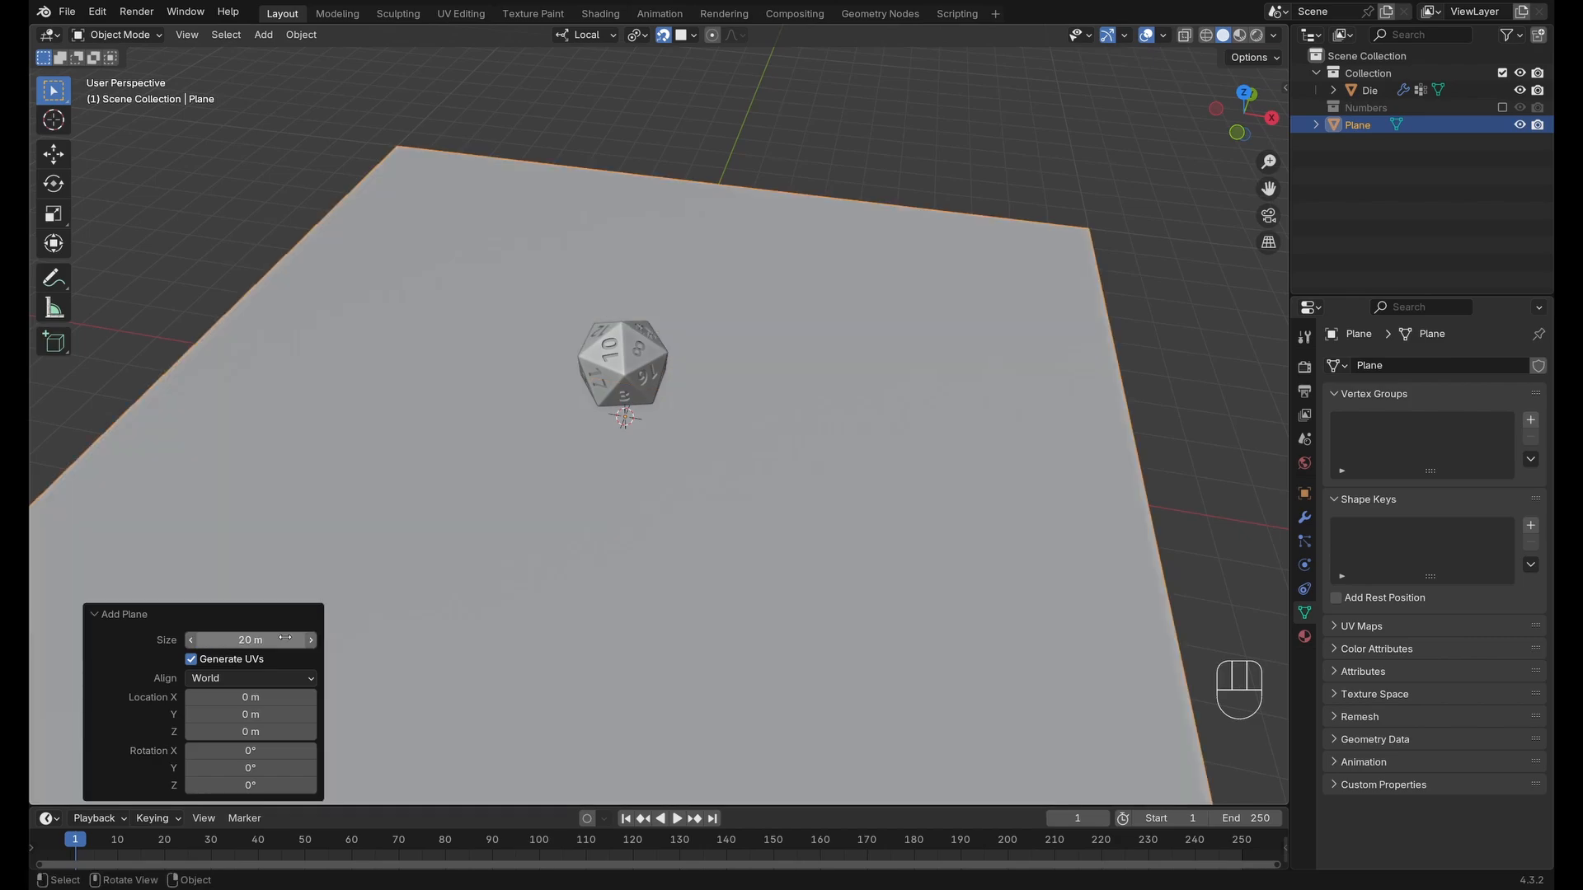
# Enlarge the new ground plane to a size of 50 m and check its extent around the die.
pyautogui.click(272, 633)
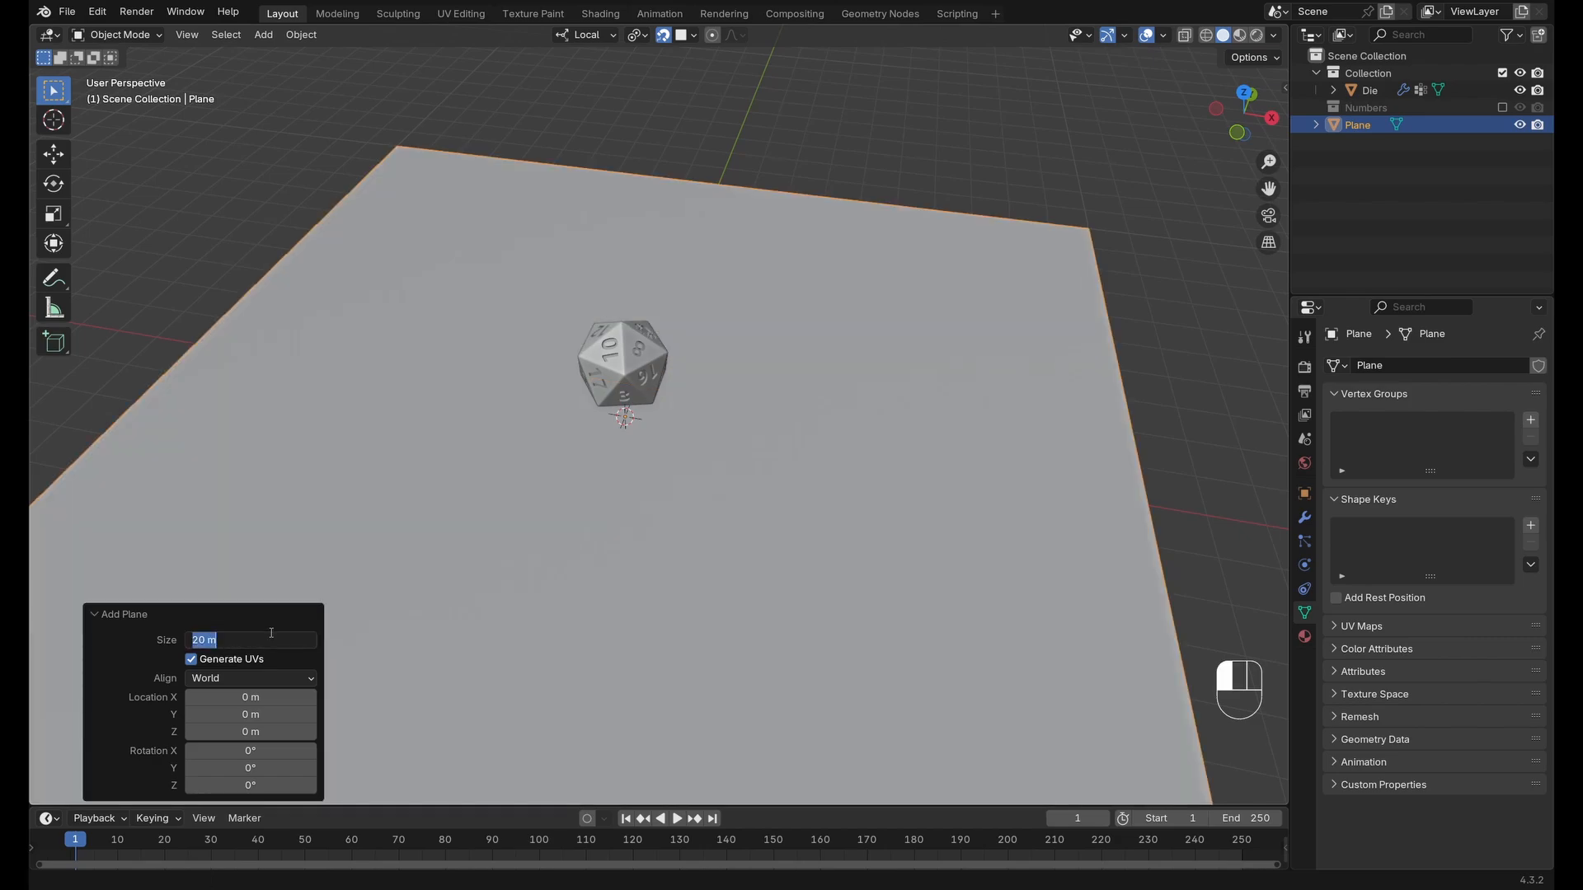
pyautogui.write('50')
pyautogui.press('Return')
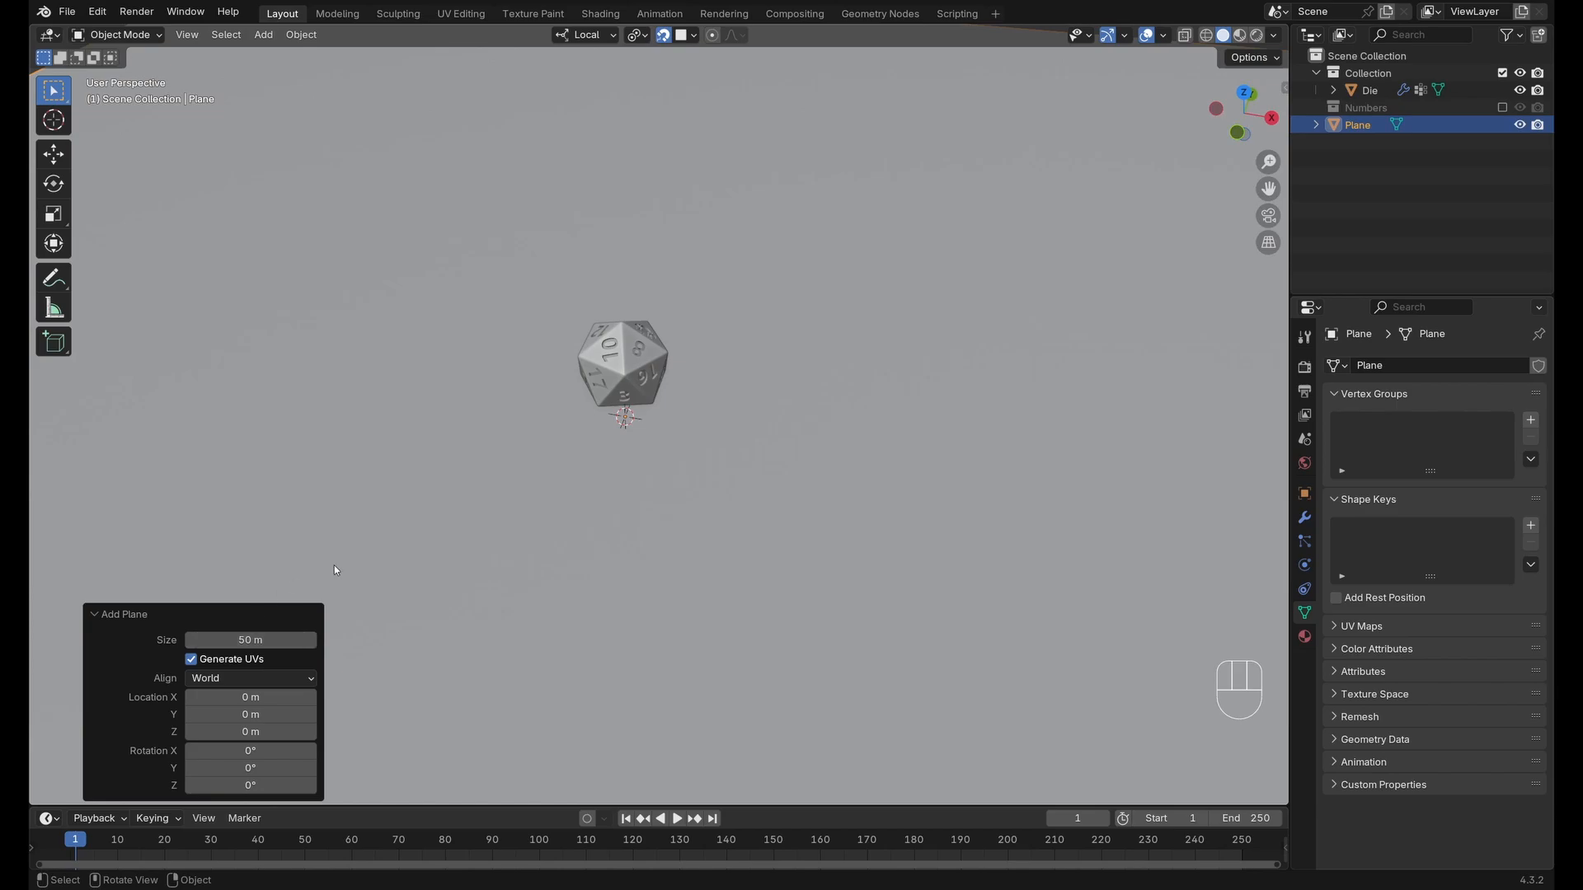
pyautogui.scroll(-5, 610, 503)
pyautogui.scroll(2, 660, 458)
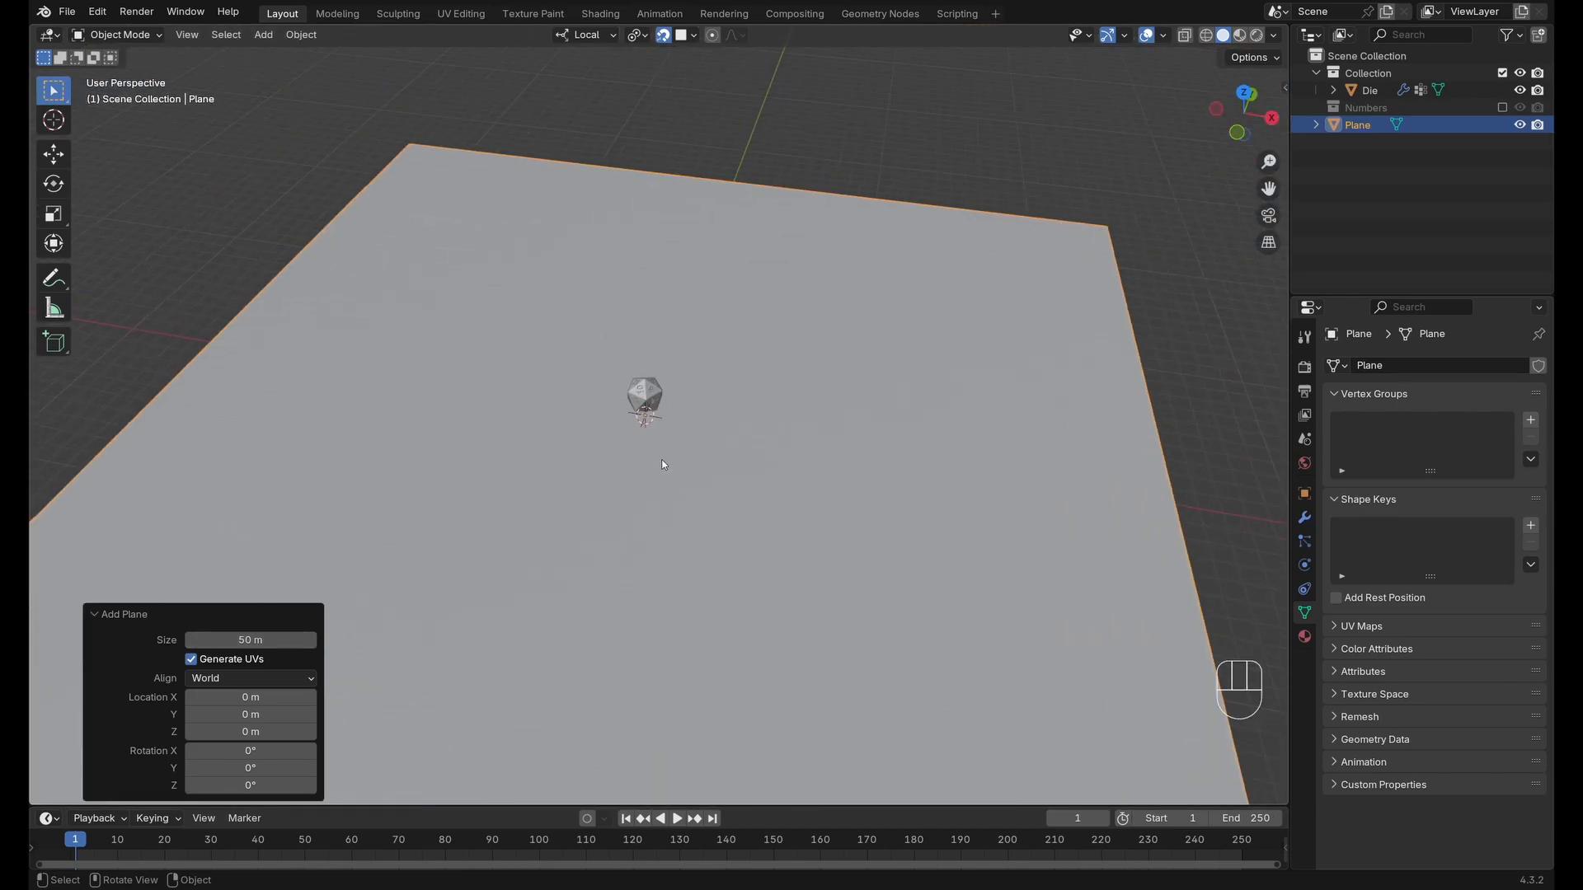
pyautogui.moveTo(662, 464); pyautogui.dragTo(714, 446, button='middle')
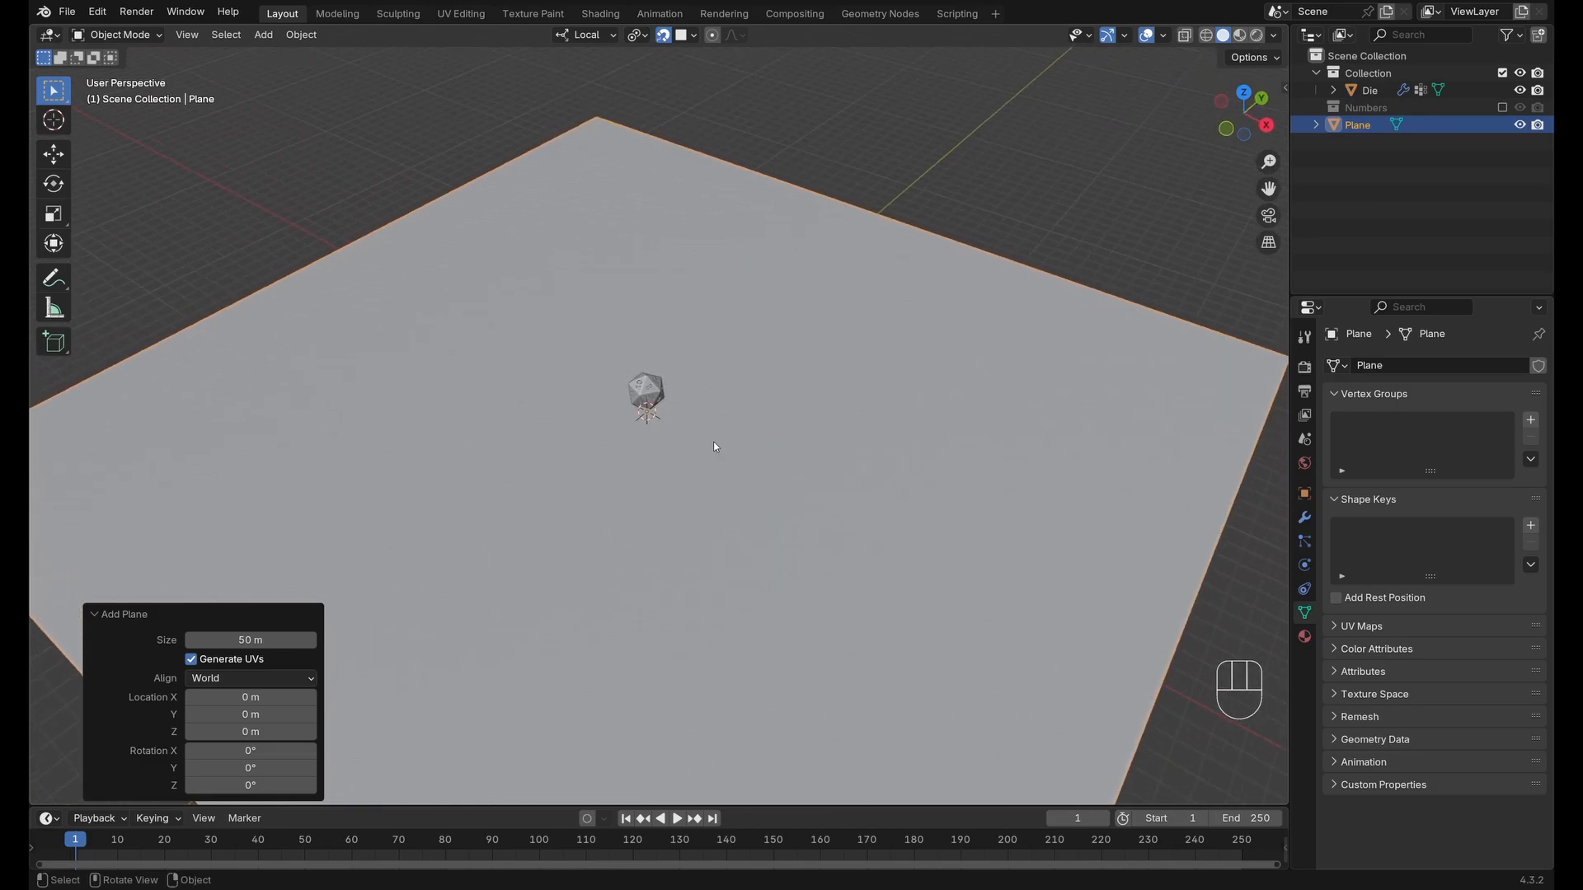
pyautogui.scroll(2, 715, 445)
pyautogui.scroll(1, 721, 443)
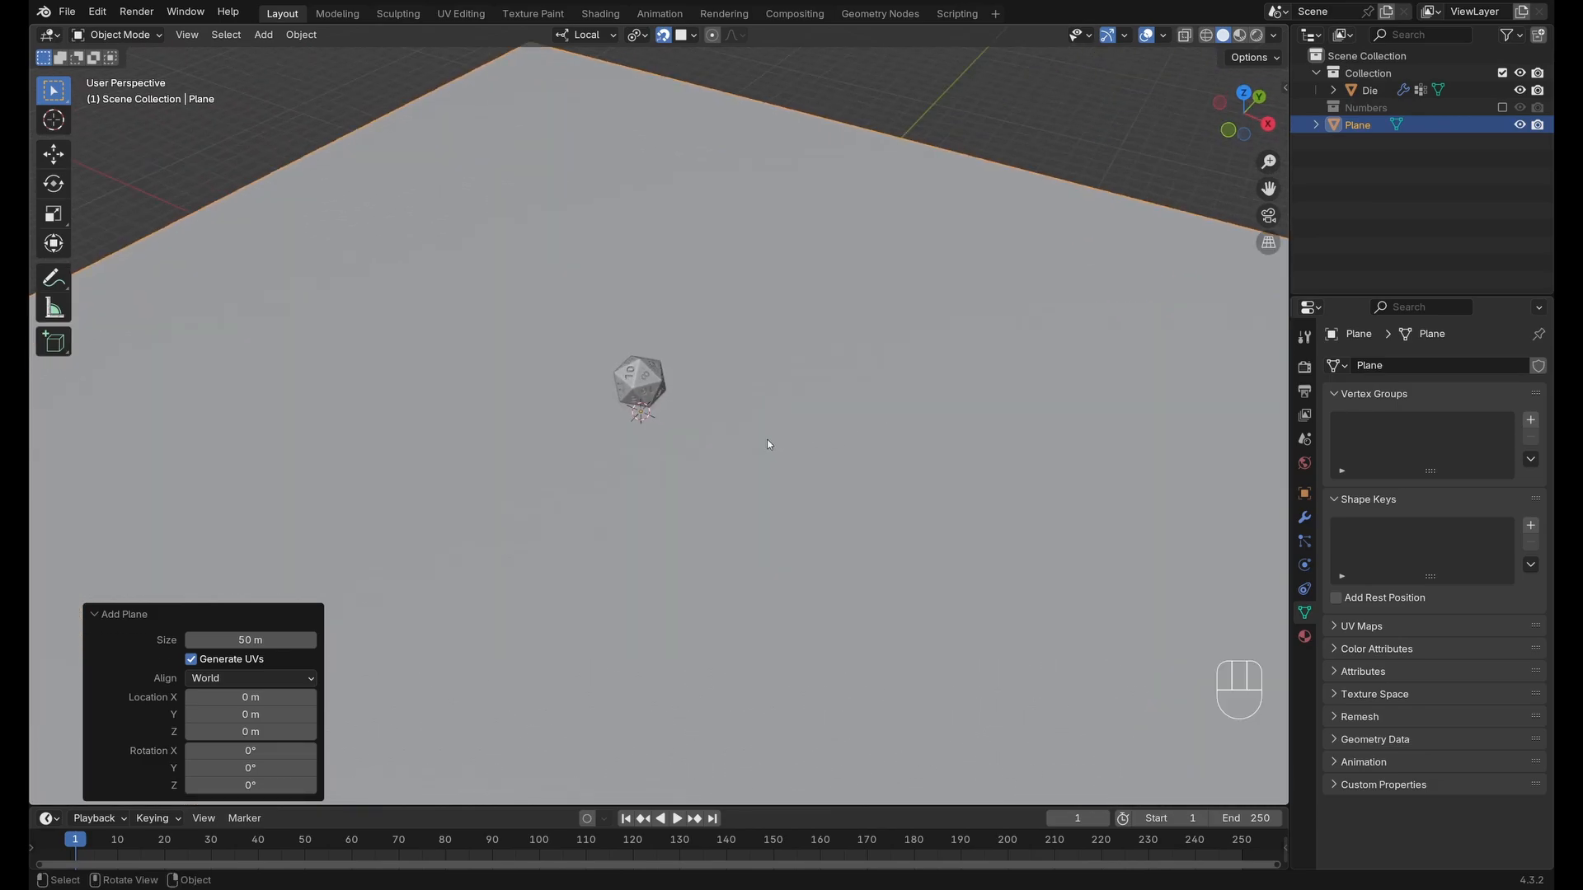
pyautogui.moveTo(770, 440)
pyautogui.mouseDown(button='middle')
pyautogui.moveTo(794, 399)
pyautogui.moveTo(787, 422)
pyautogui.mouseUp(button='middle')
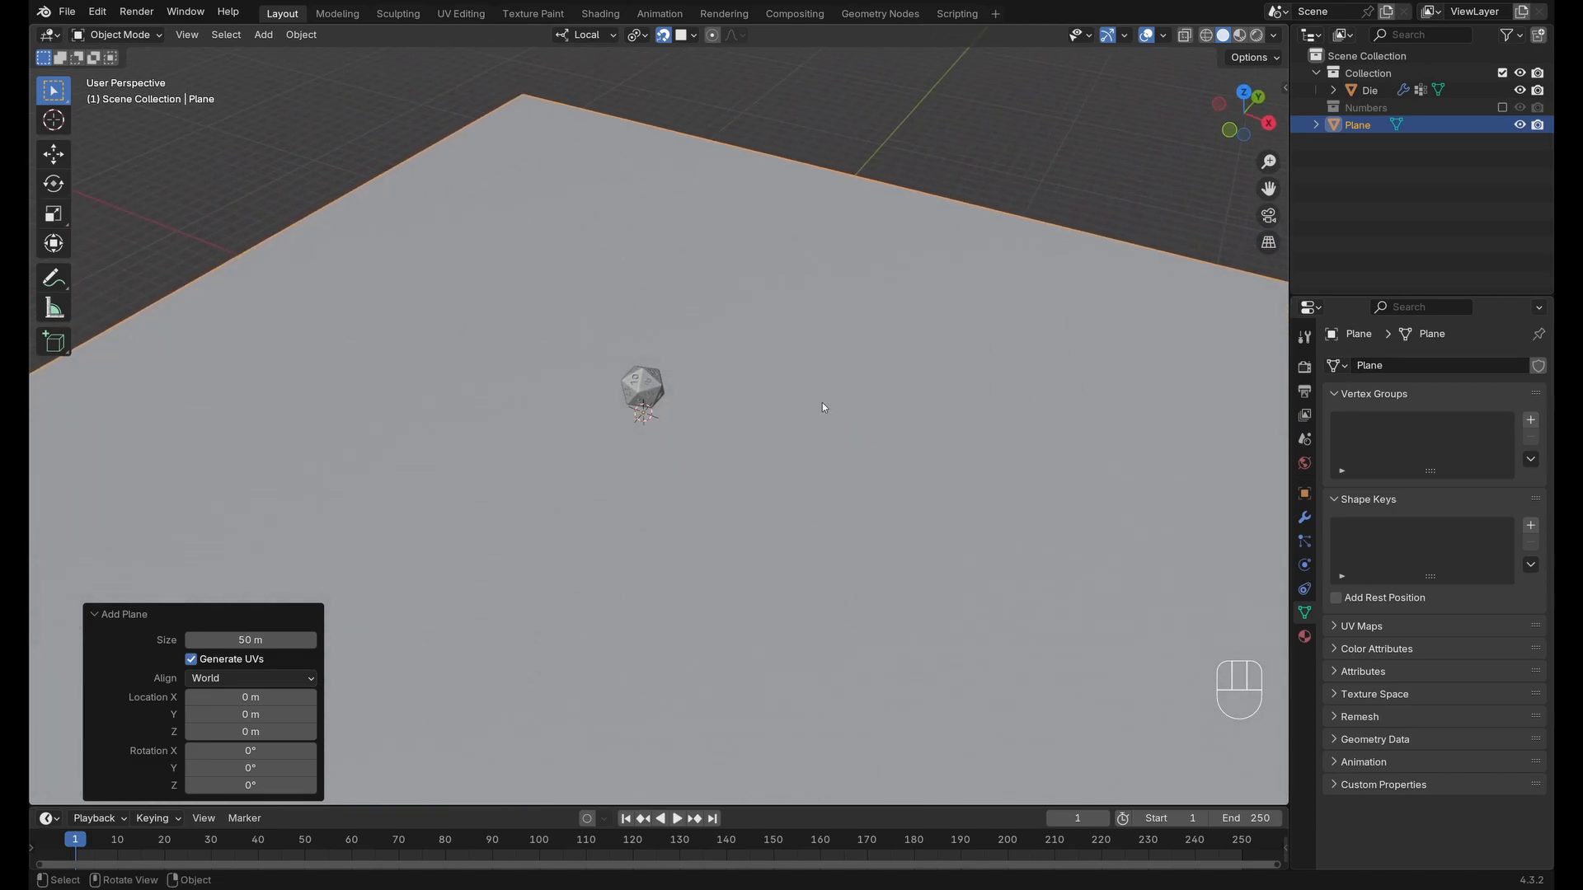